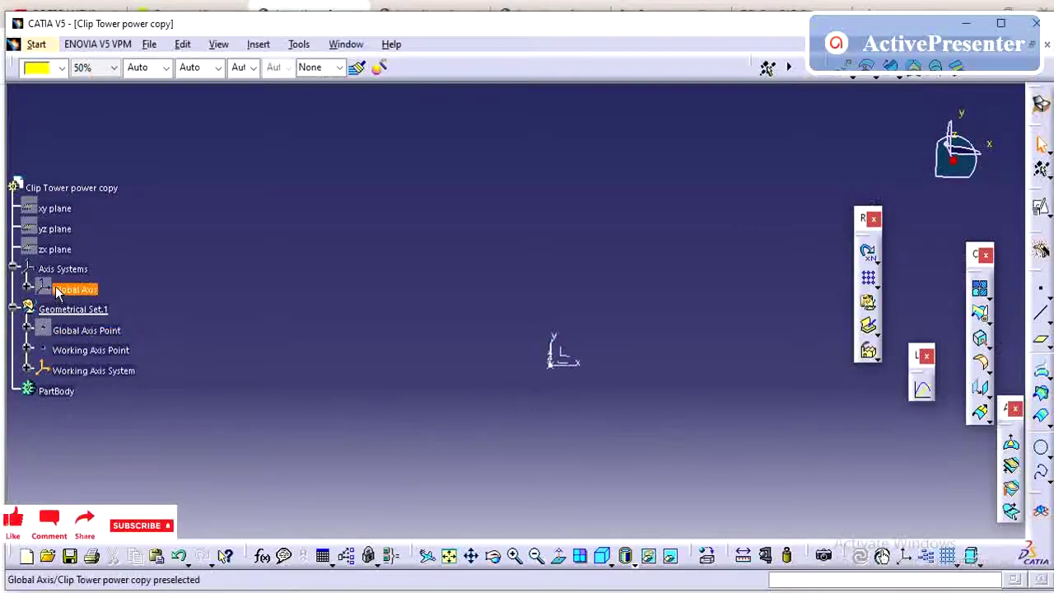
Inspect the Global and Working axis elements in the tree, then clear the selection.
{"action": "left_click", "coordinate": [73, 289]}
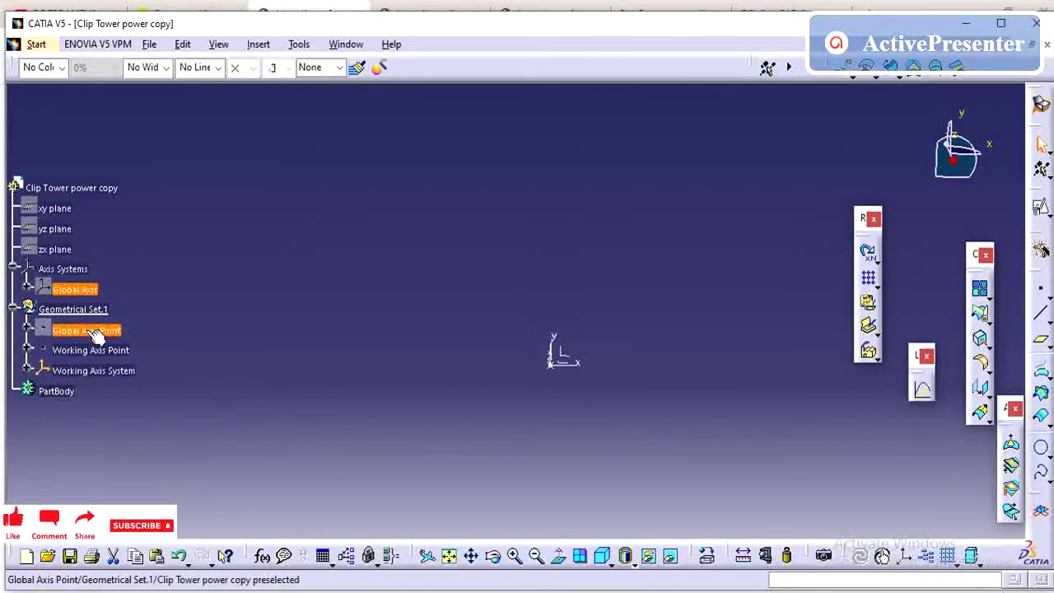
{"action": "left_click", "coordinate": [83, 329]}
{"action": "left_click", "coordinate": [74, 289]}
{"action": "left_click", "coordinate": [82, 351]}
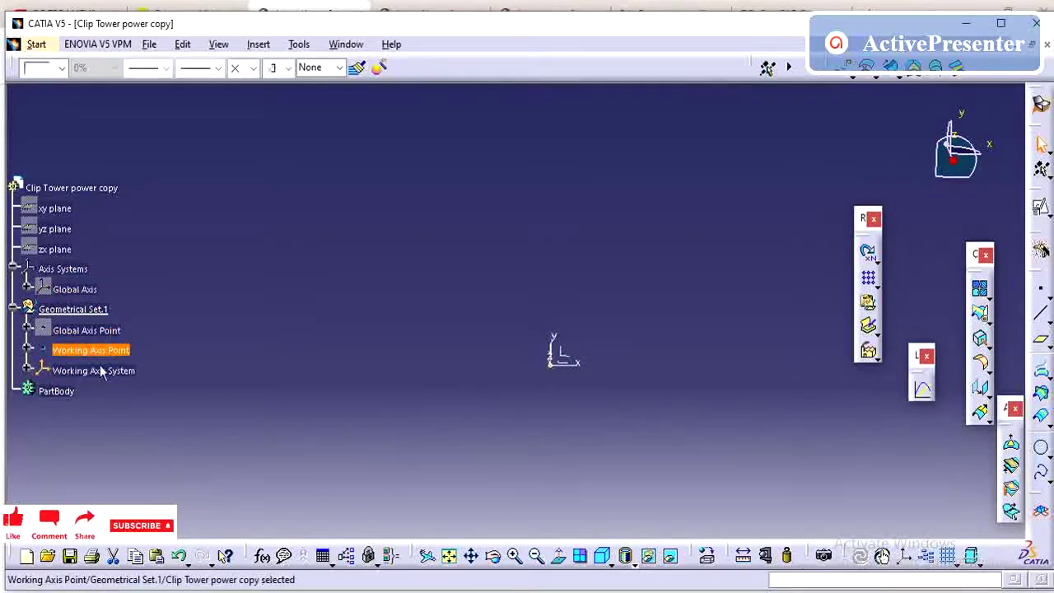
{"action": "left_click", "coordinate": [91, 371]}
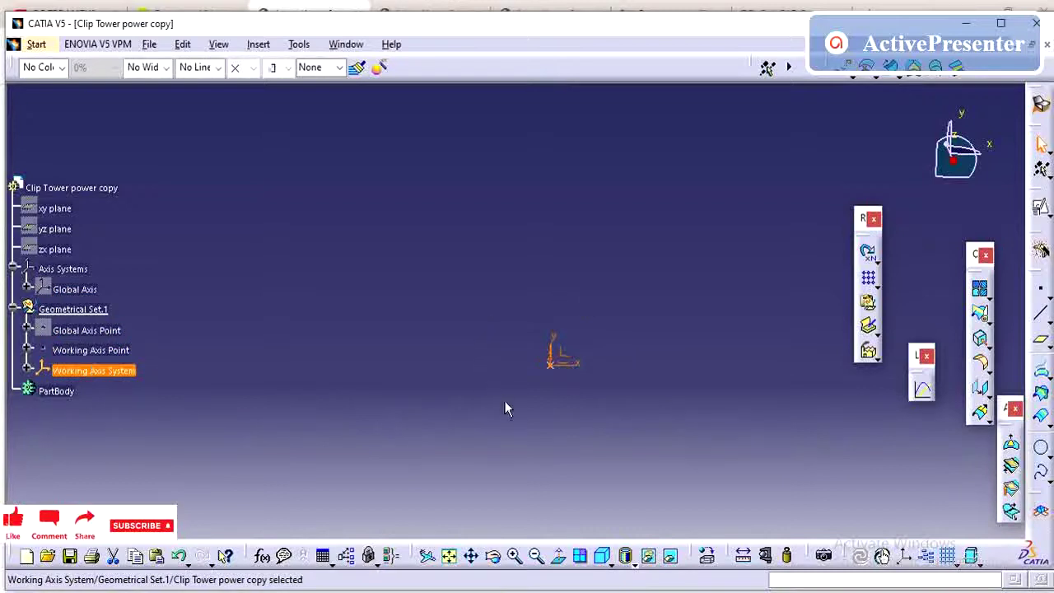
{"action": "left_click", "coordinate": [587, 410]}
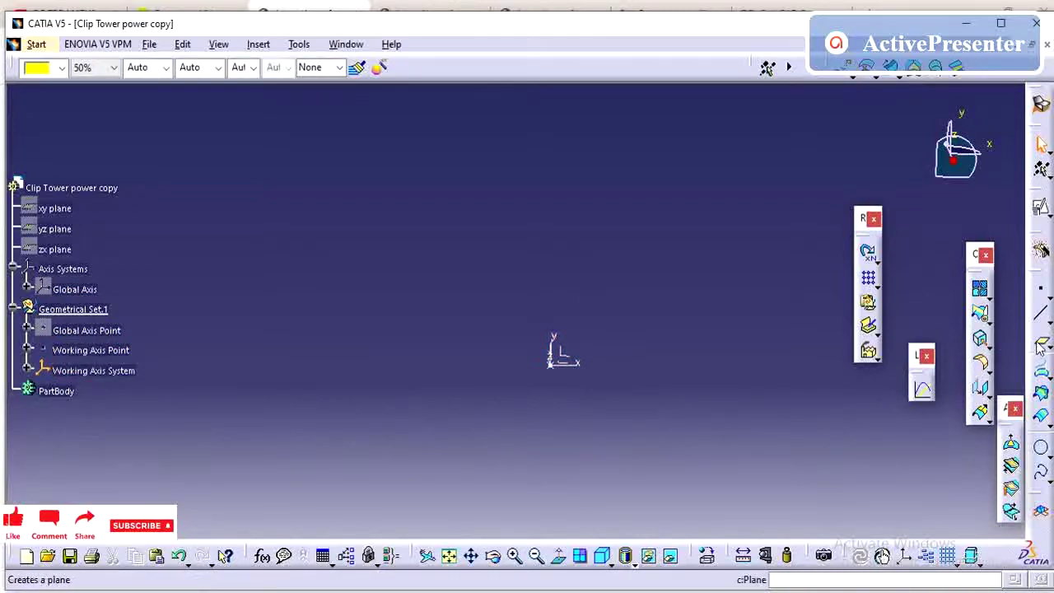
Create Plane.1 offset 20mm from the working axis XY plane.
{"action": "left_click", "coordinate": [1041, 348]}
{"action": "mouse_move", "coordinate": [582, 419]}
{"action": "middle_mouse_down"}
{"action": "mouse_move", "coordinate": [537, 339]}
{"action": "mouse_move", "coordinate": [615, 378]}
{"action": "middle_mouse_up"}
{"action": "left_click", "coordinate": [609, 442]}
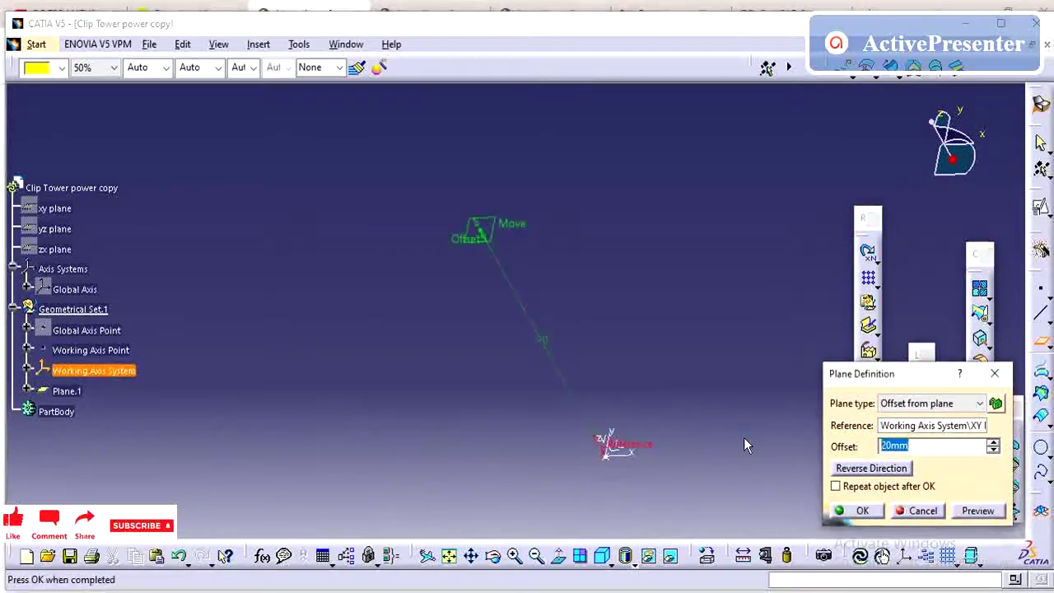
{"action": "left_click", "coordinate": [856, 511]}
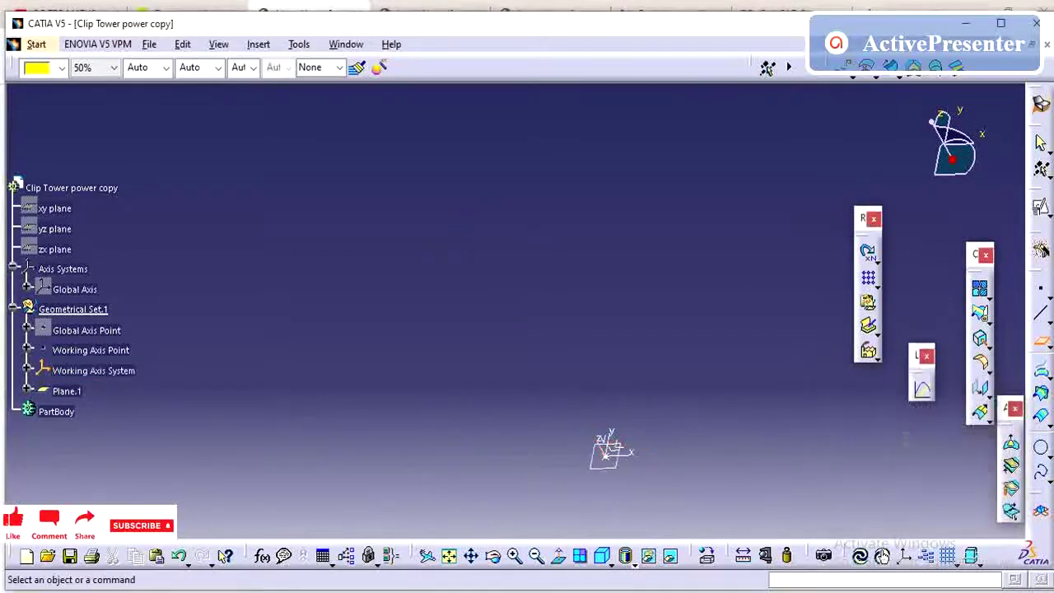
Create Plane.2 offset 6mm from Plane.1.
{"action": "left_click", "coordinate": [1040, 339]}
{"action": "left_click", "coordinate": [623, 468]}
{"action": "type", "text": "6"}
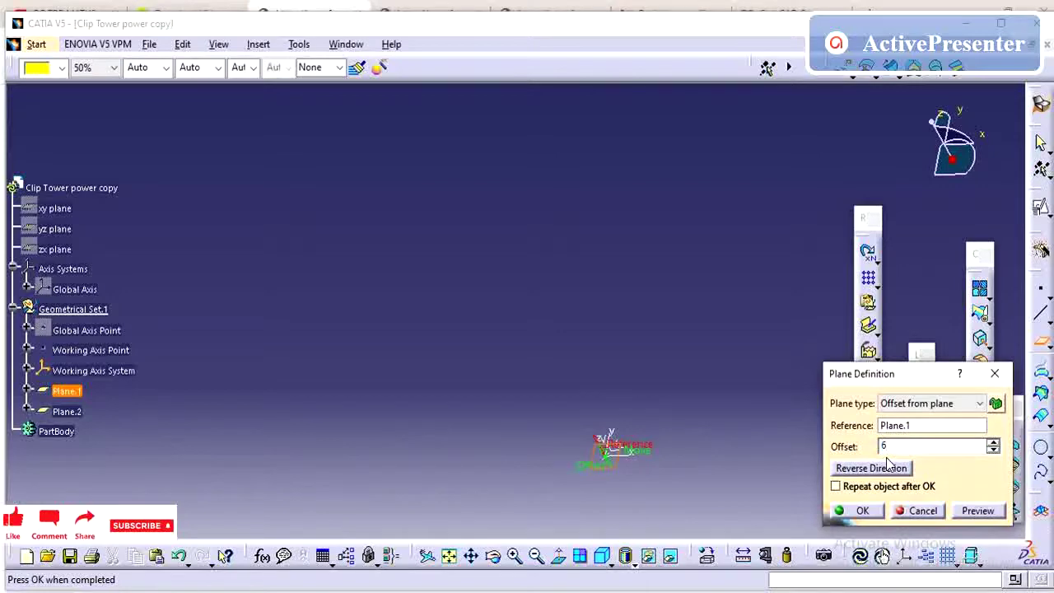
{"action": "key", "text": "Return"}
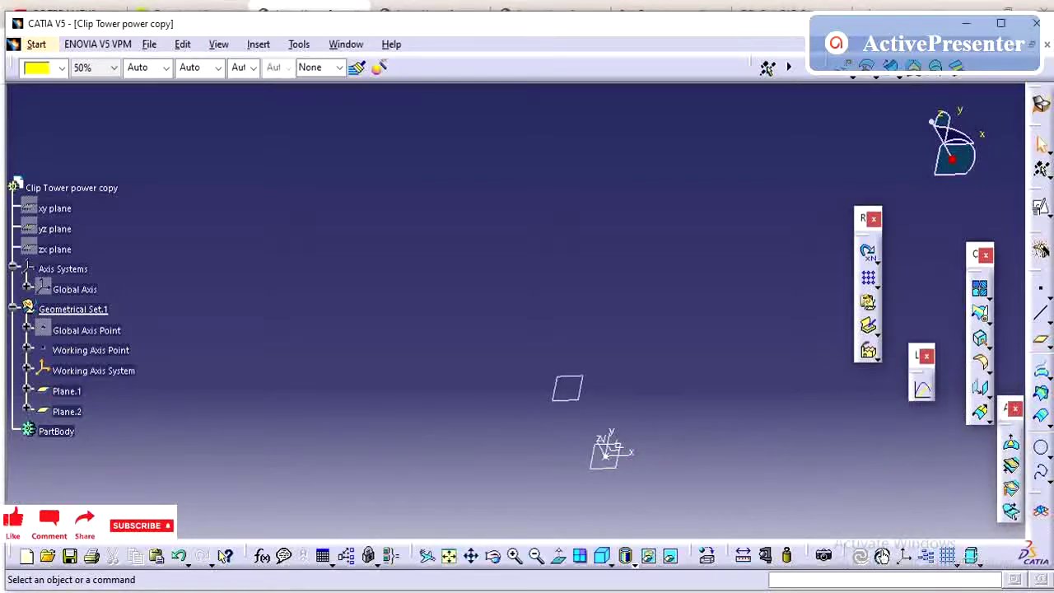
Create Plane.3 offset 4.5mm from Plane.1 in the reversed direction.
{"action": "left_click", "coordinate": [1041, 339]}
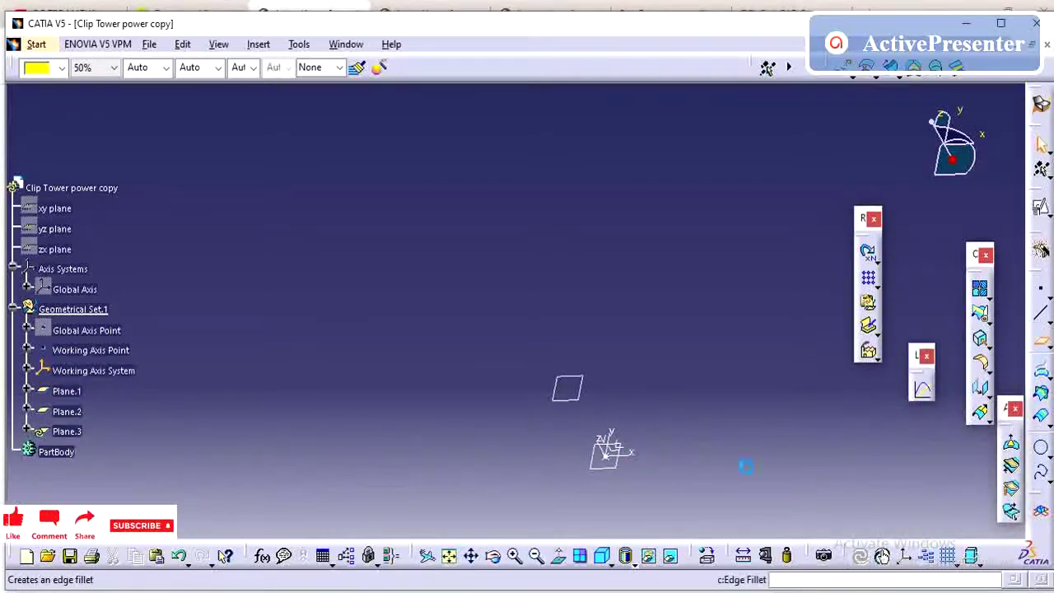
{"action": "left_click", "coordinate": [615, 470]}
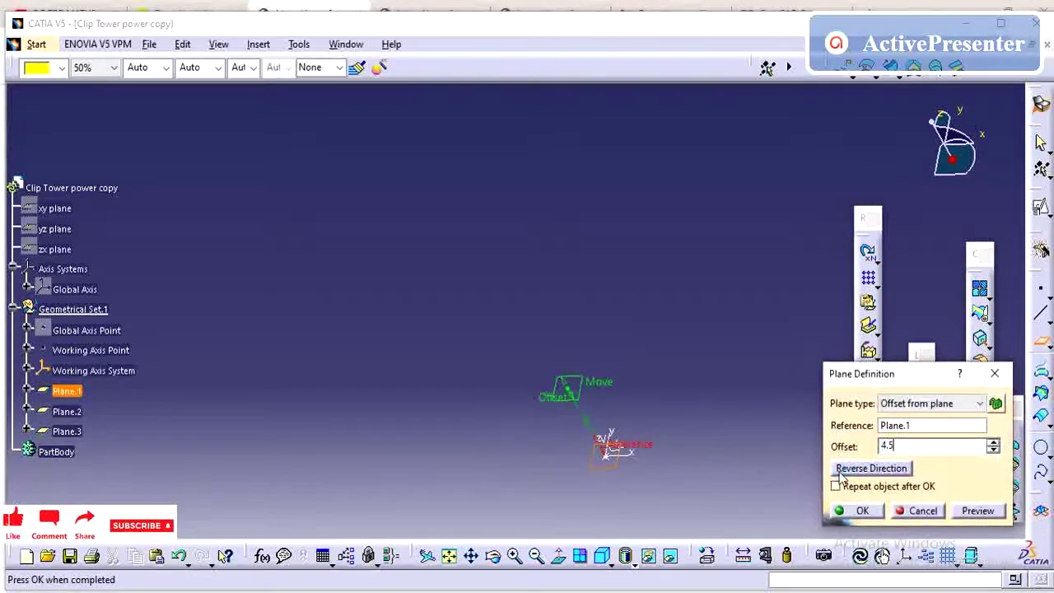
{"action": "left_click", "coordinate": [872, 468]}
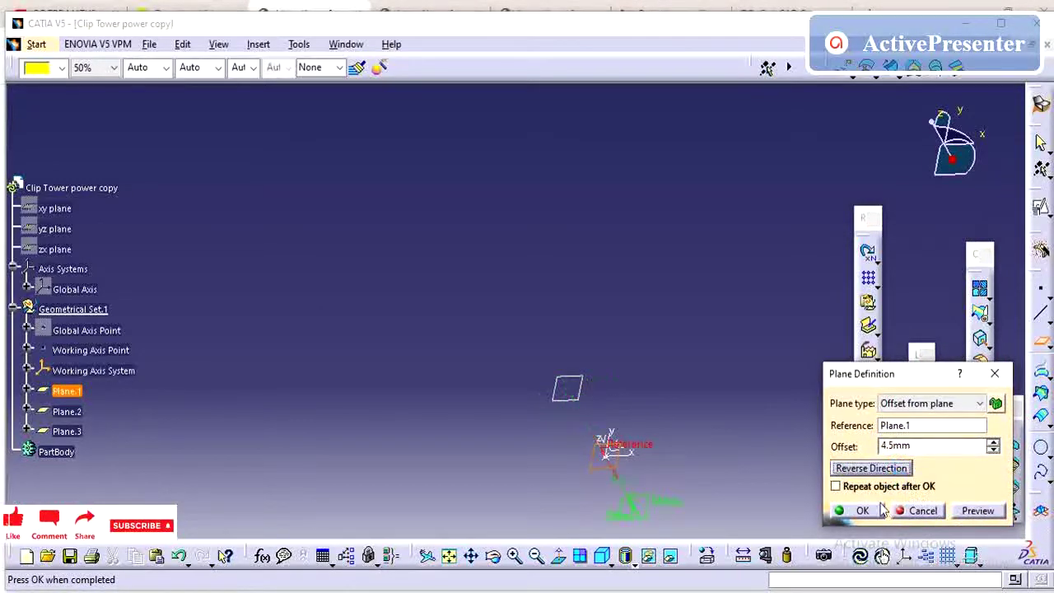
{"action": "left_click", "coordinate": [857, 511]}
{"action": "middle_click_drag", "start_coordinate": [607, 443], "coordinate": [516, 462]}
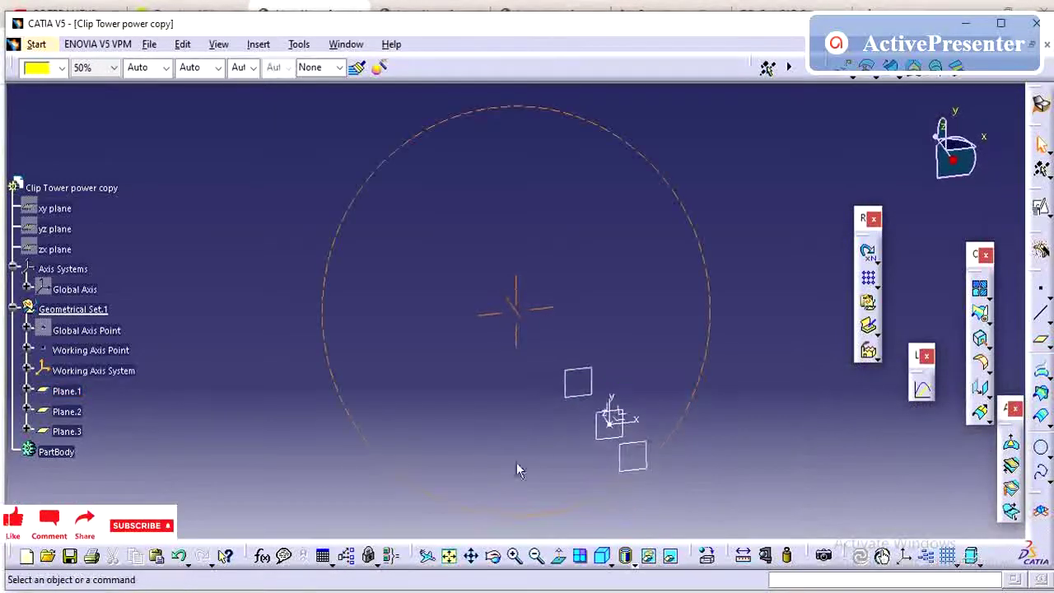
{"action": "middle_click_drag", "start_coordinate": [710, 350], "coordinate": [674, 387]}
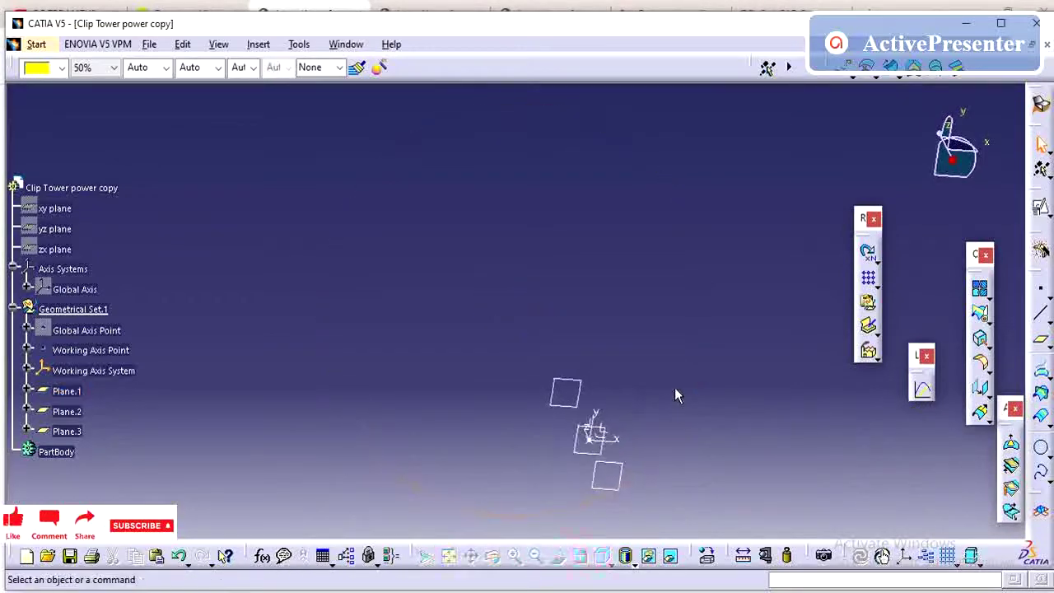
Cancel a Positioned Sketch attempt and select Plane.2.
{"action": "left_click", "coordinate": [1040, 206]}
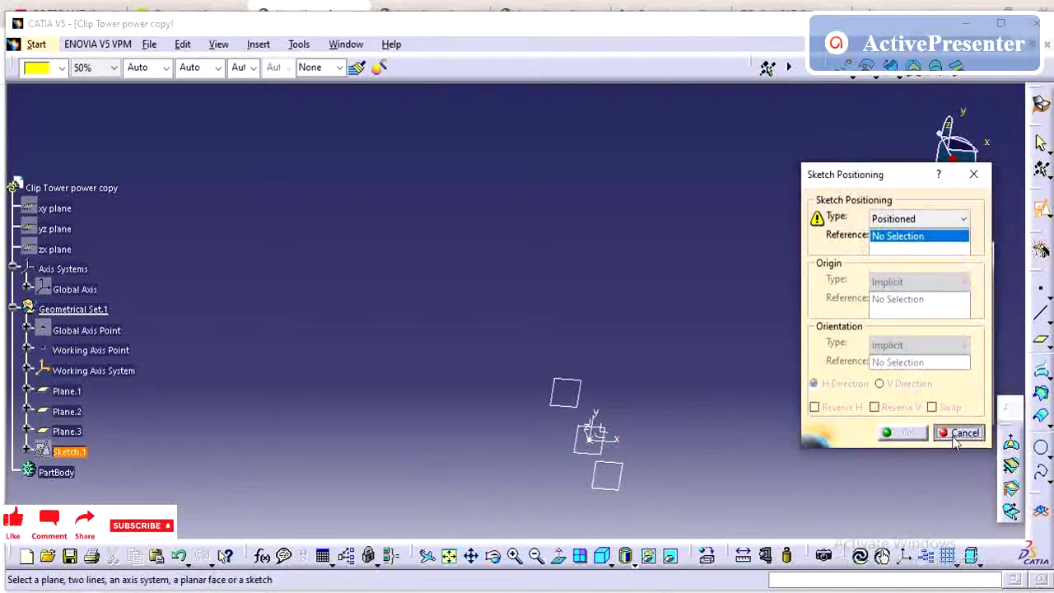
{"action": "left_click", "coordinate": [958, 432]}
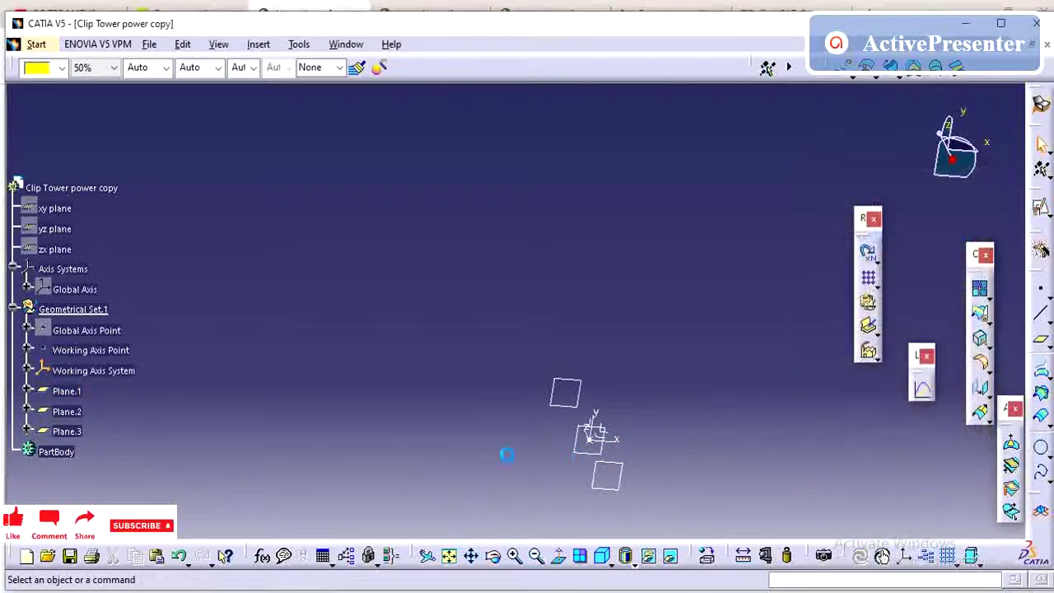
{"action": "left_click", "coordinate": [68, 411]}
Rename Plane.2 to 'Engagement Plane' in its Properties.
{"action": "right_click", "coordinate": [68, 410]}
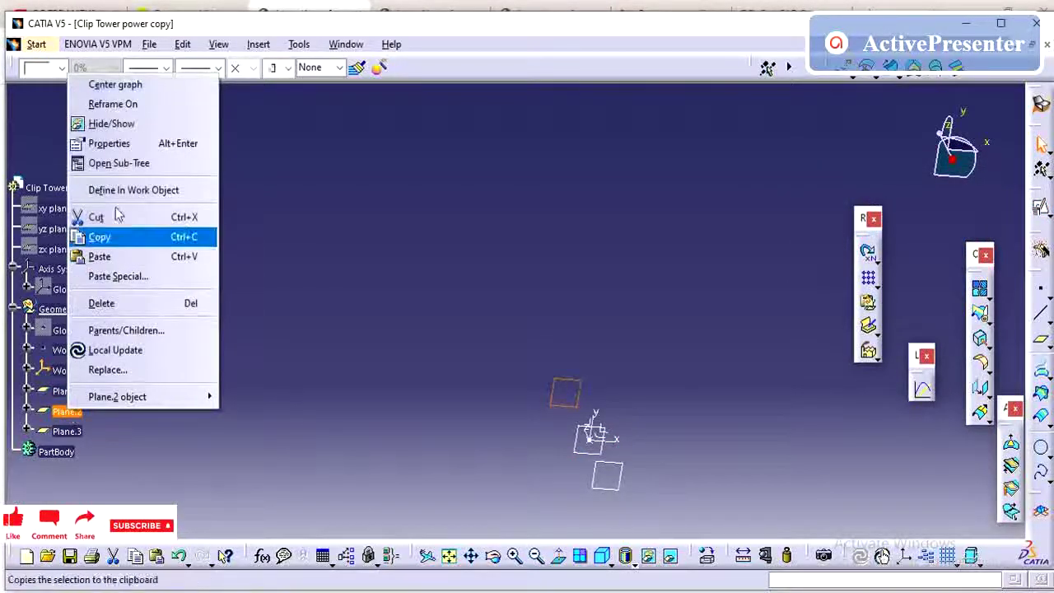
{"action": "left_click", "coordinate": [131, 144]}
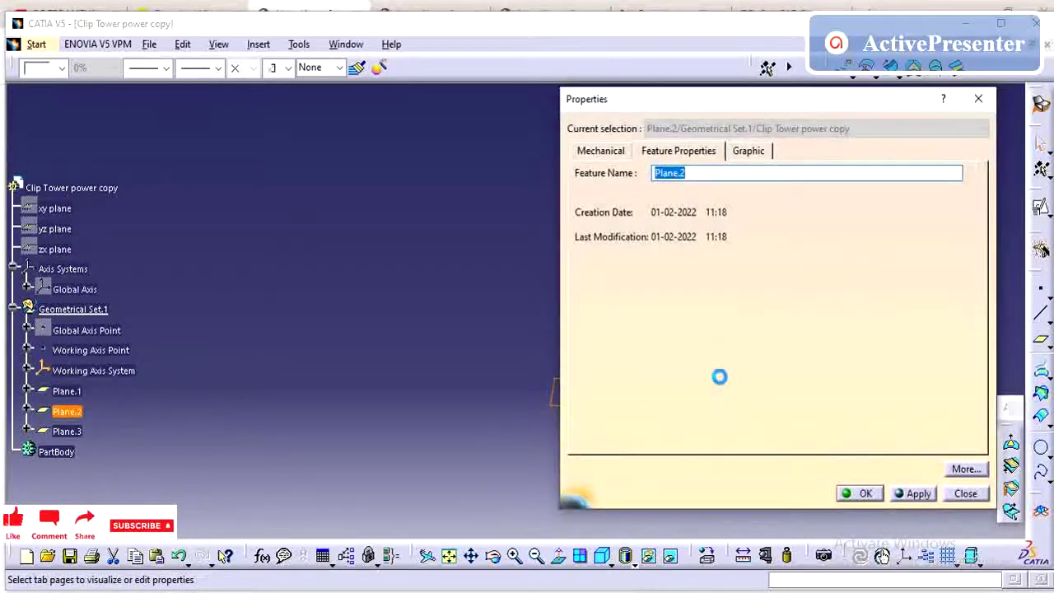
{"action": "type", "text": "E"}
{"action": "type", "text": "n"}
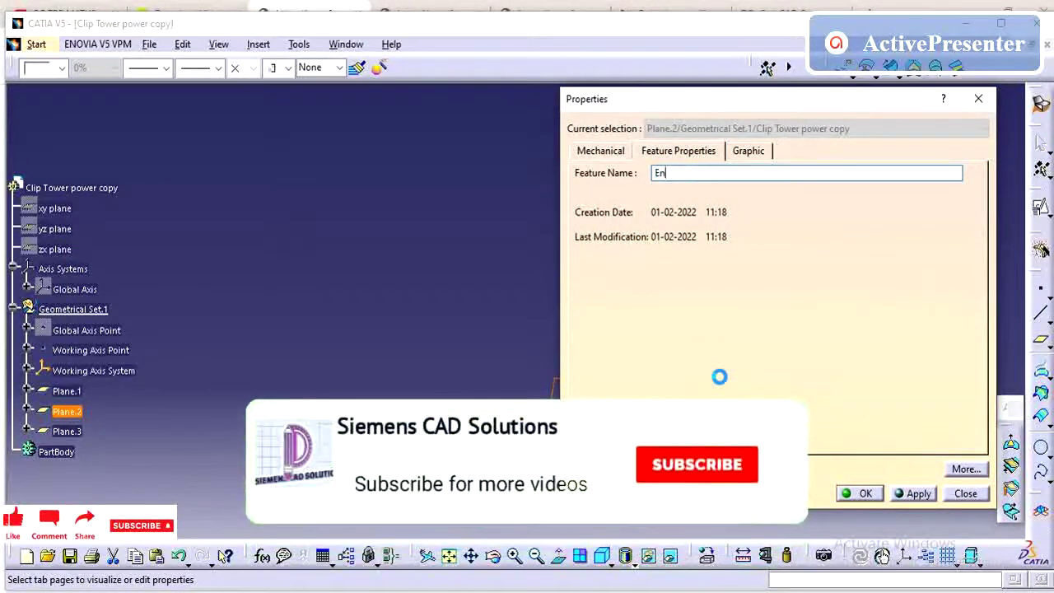
{"action": "type", "text": "ga"}
{"action": "type", "text": "gem"}
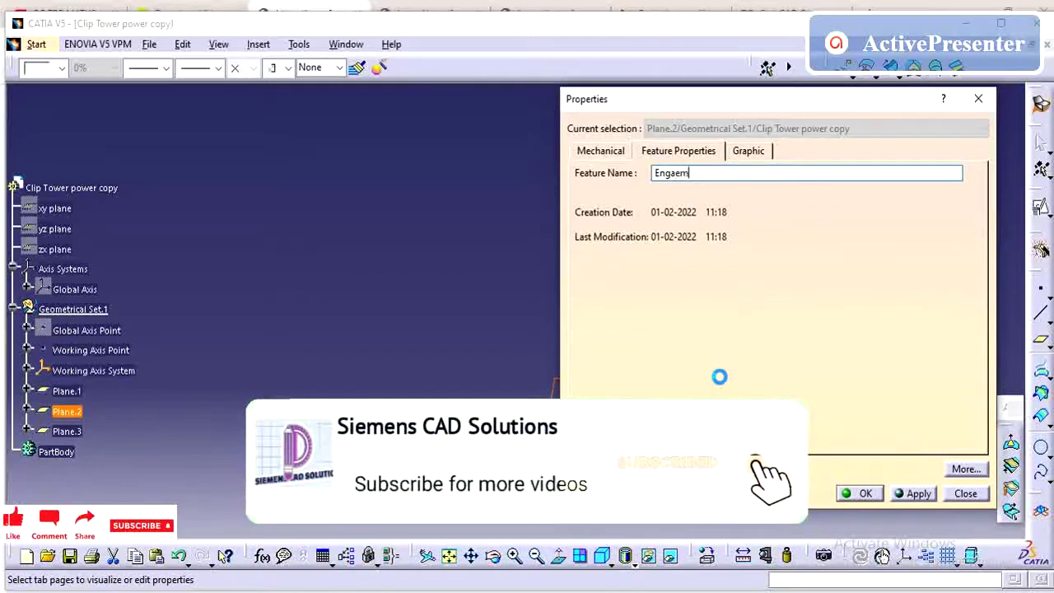
{"action": "type", "text": "ent Plane"}
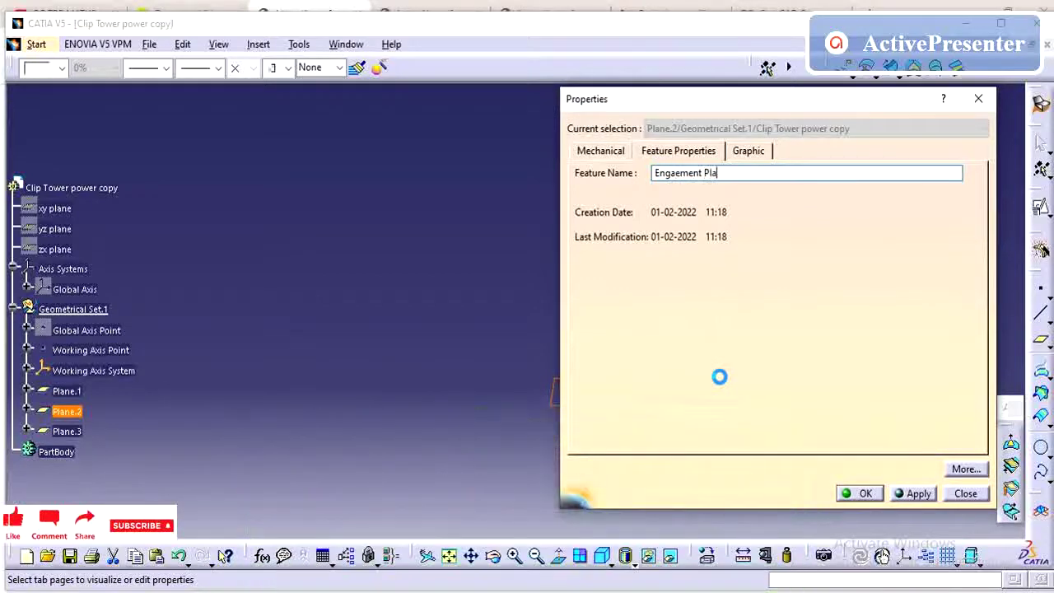
{"action": "left_click", "coordinate": [872, 495]}
Try clearing the Engagement Plane's name, dismiss the warning, then edit Plane.1's offset definition.
{"action": "left_click", "coordinate": [71, 391]}
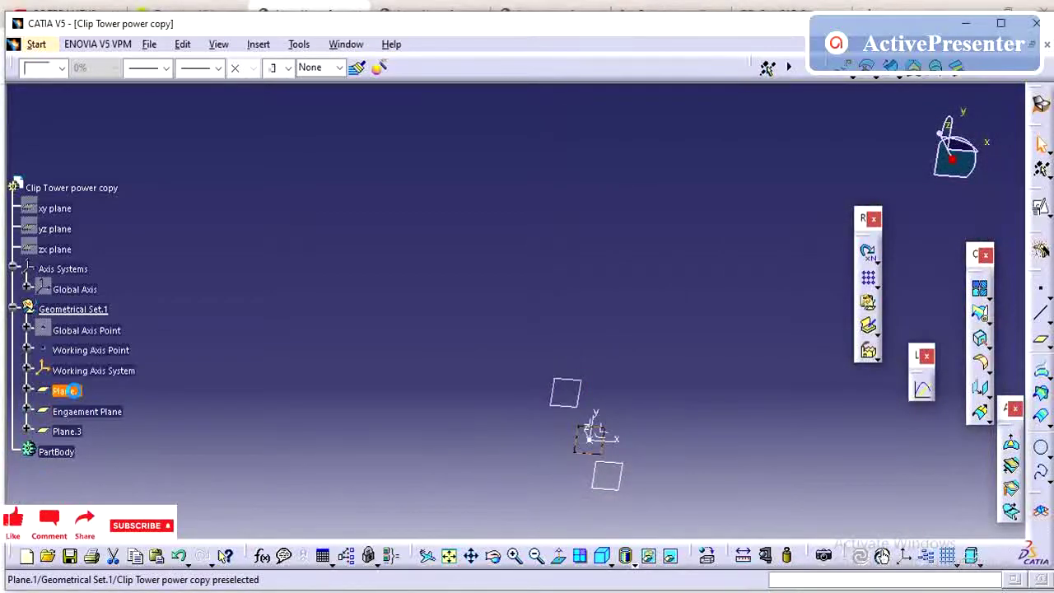
{"action": "left_click", "coordinate": [85, 411]}
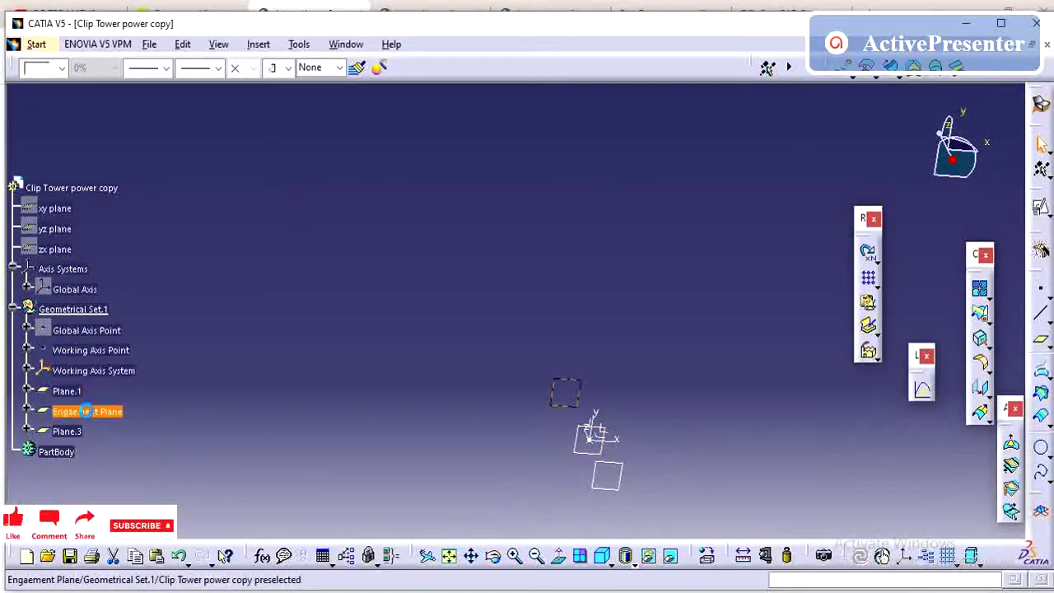
{"action": "right_click", "coordinate": [86, 411]}
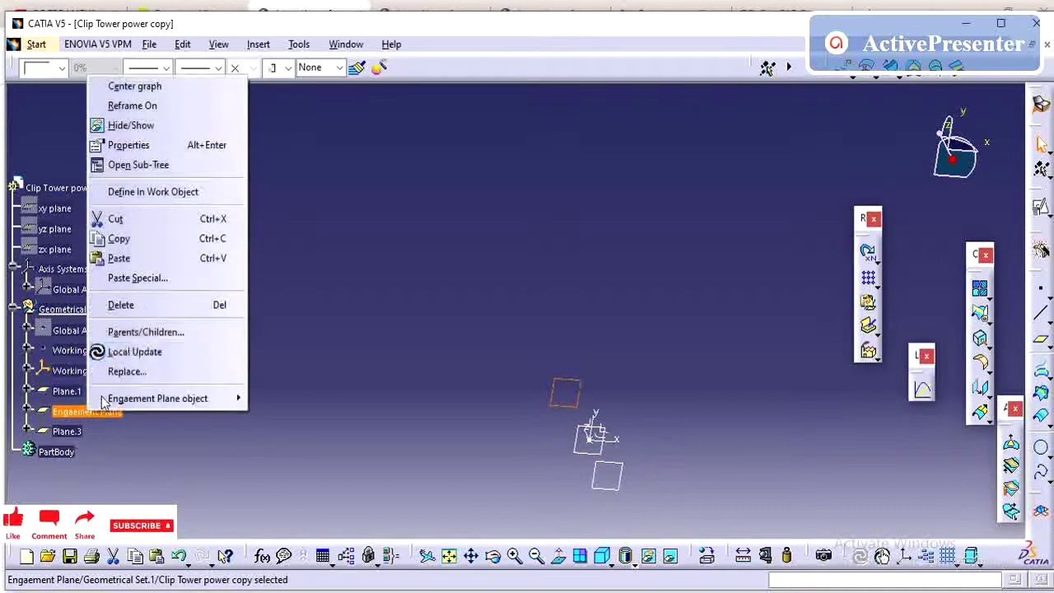
{"action": "left_click", "coordinate": [141, 144]}
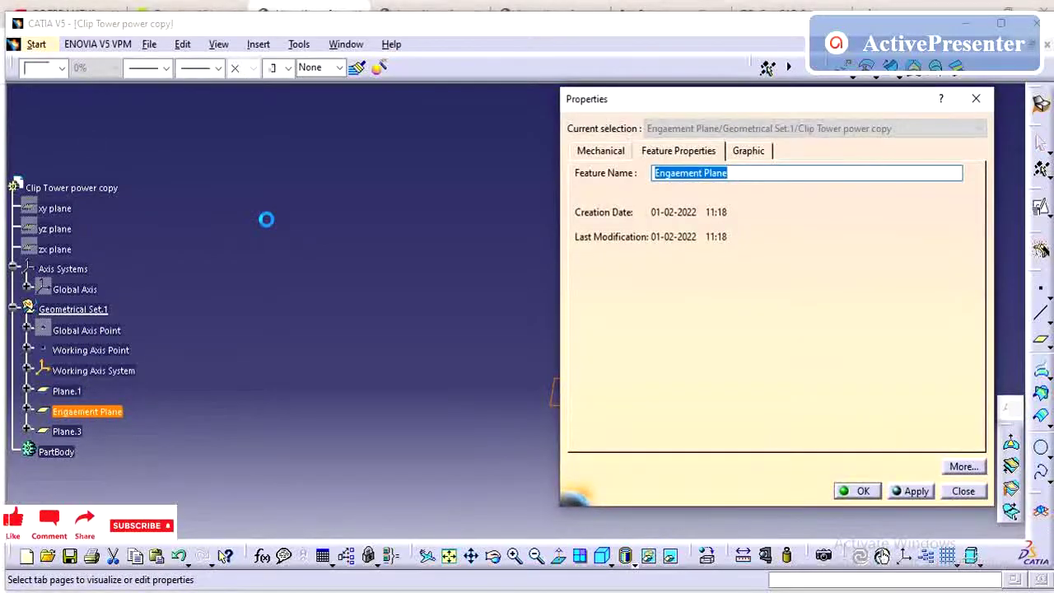
{"action": "key", "text": "BackSpace"}
{"action": "left_click", "coordinate": [858, 492]}
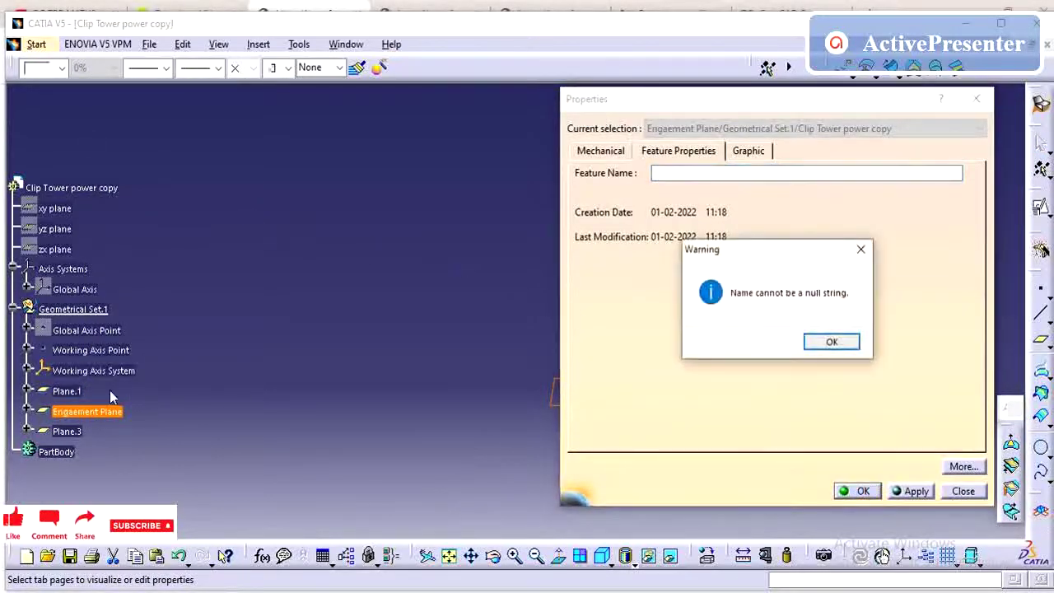
{"action": "left_click", "coordinate": [848, 341]}
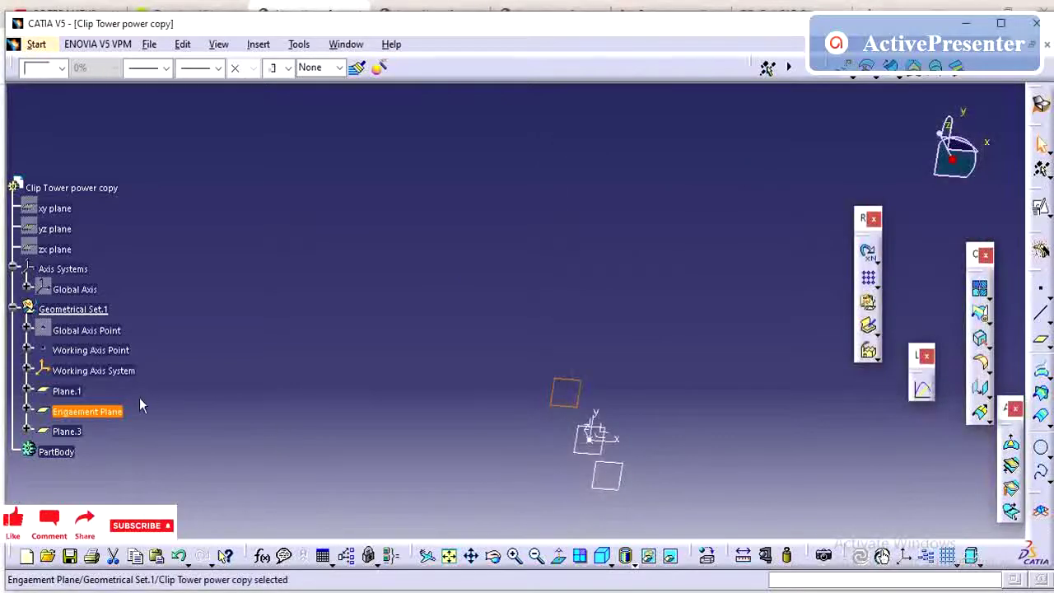
{"action": "double_click", "coordinate": [73, 392]}
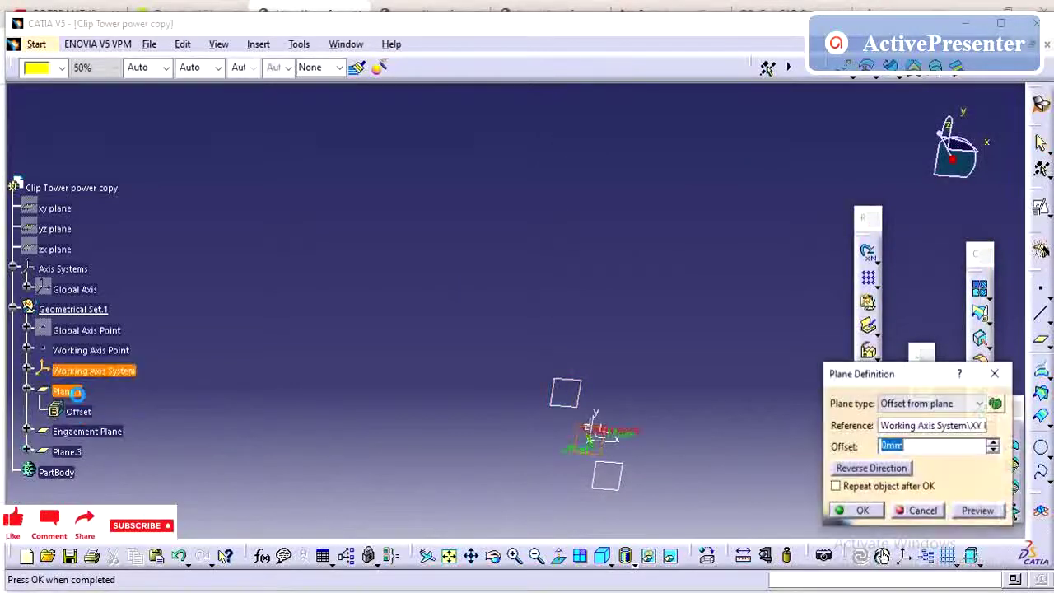
Cancel the Plane.1 edit and rename Plane.1 to 'Engaement Plane'.
{"action": "left_click", "coordinate": [920, 511]}
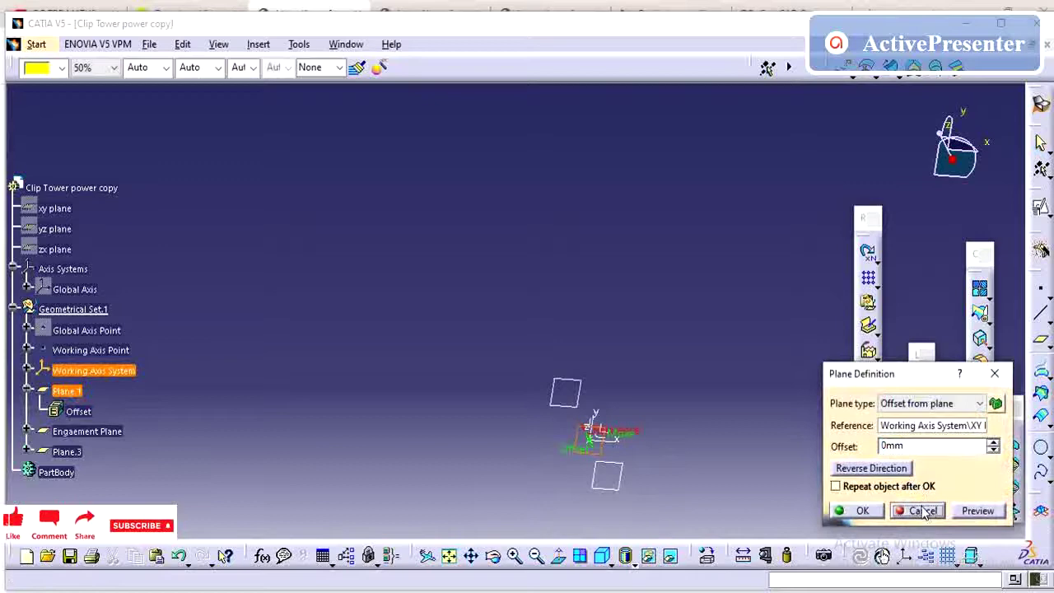
{"action": "right_click", "coordinate": [78, 389]}
{"action": "left_click", "coordinate": [124, 121]}
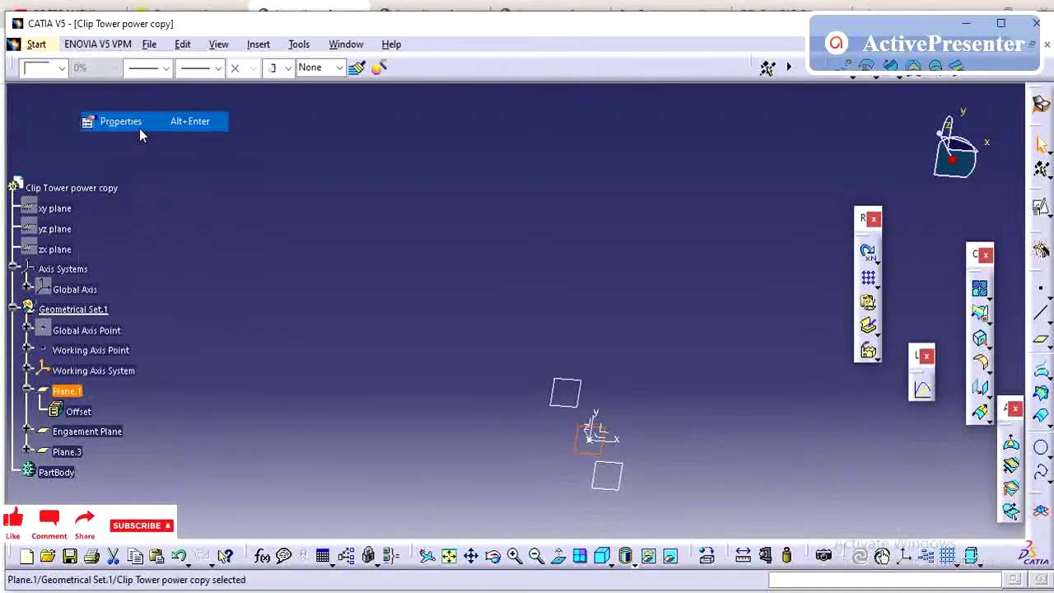
{"action": "type", "text": "Engaement Plane"}
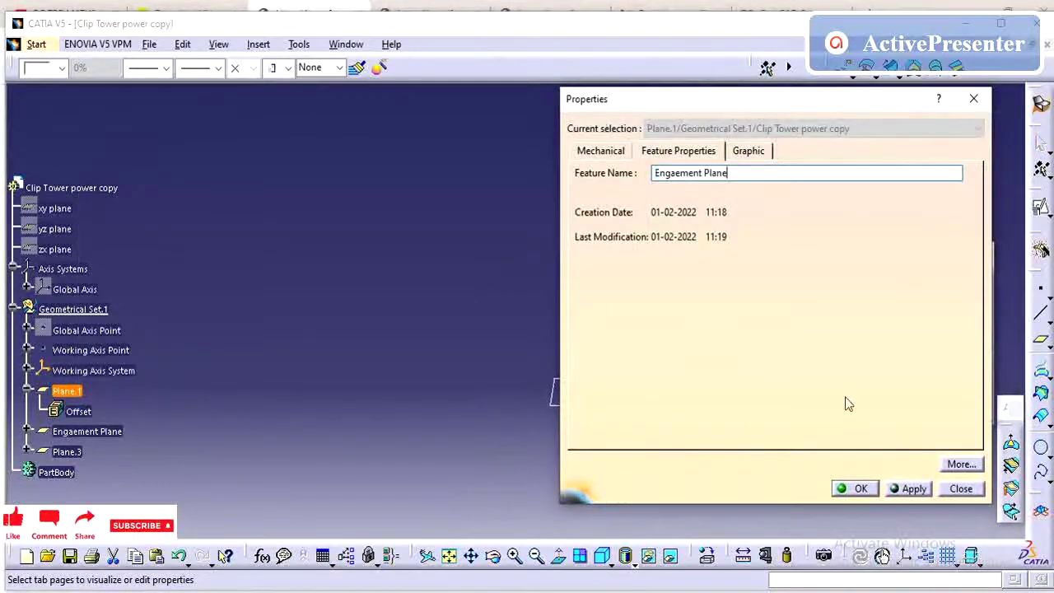
{"action": "left_click", "coordinate": [855, 492]}
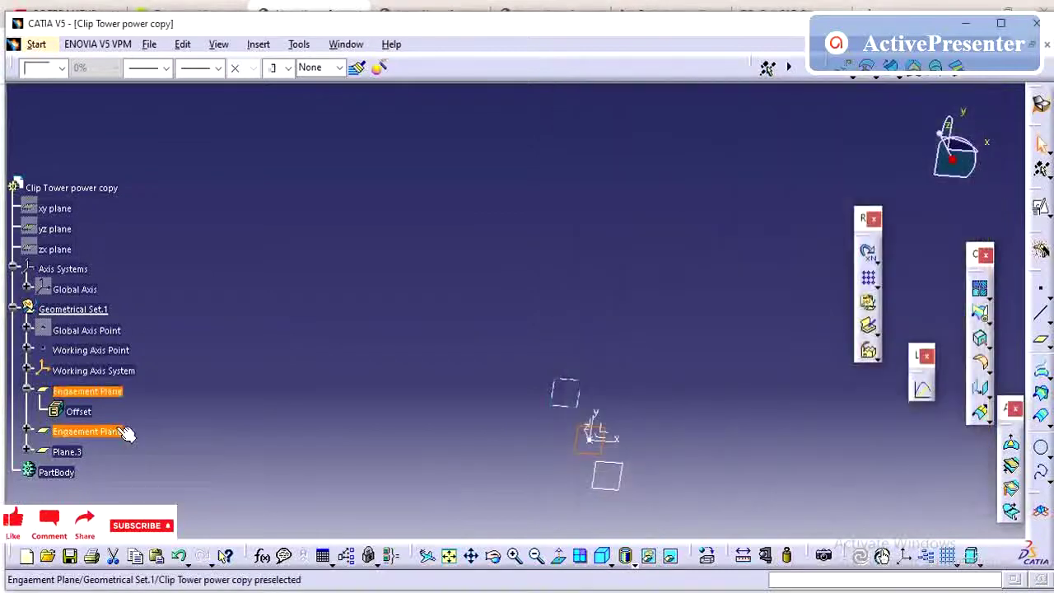
Rename the second plane to 'Top surface Plane'.
{"action": "right_click", "coordinate": [118, 433]}
{"action": "left_click", "coordinate": [157, 162]}
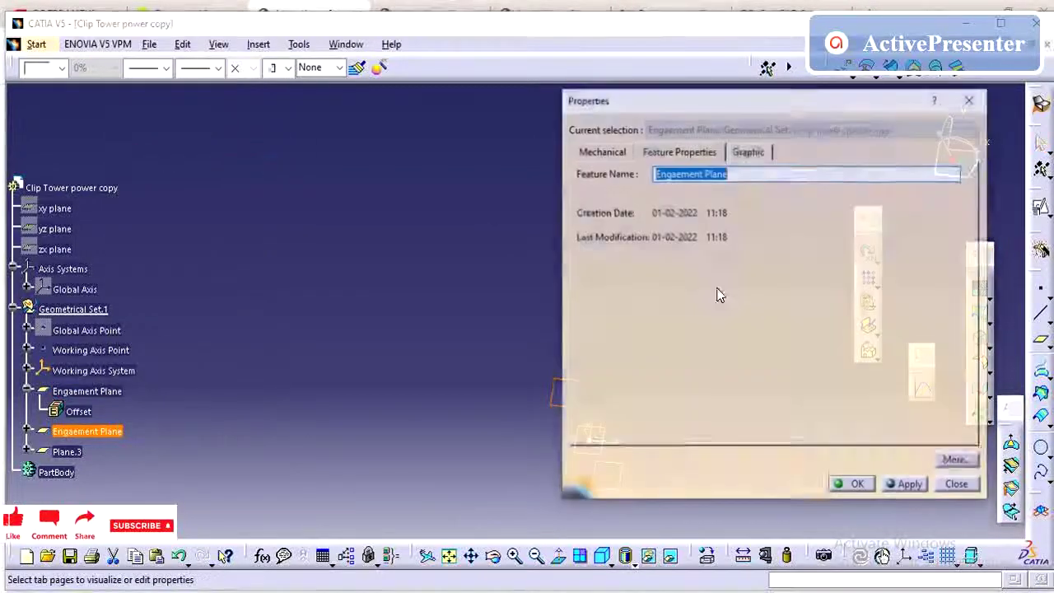
{"action": "left_click_drag", "start_coordinate": [706, 175], "coordinate": [560, 180]}
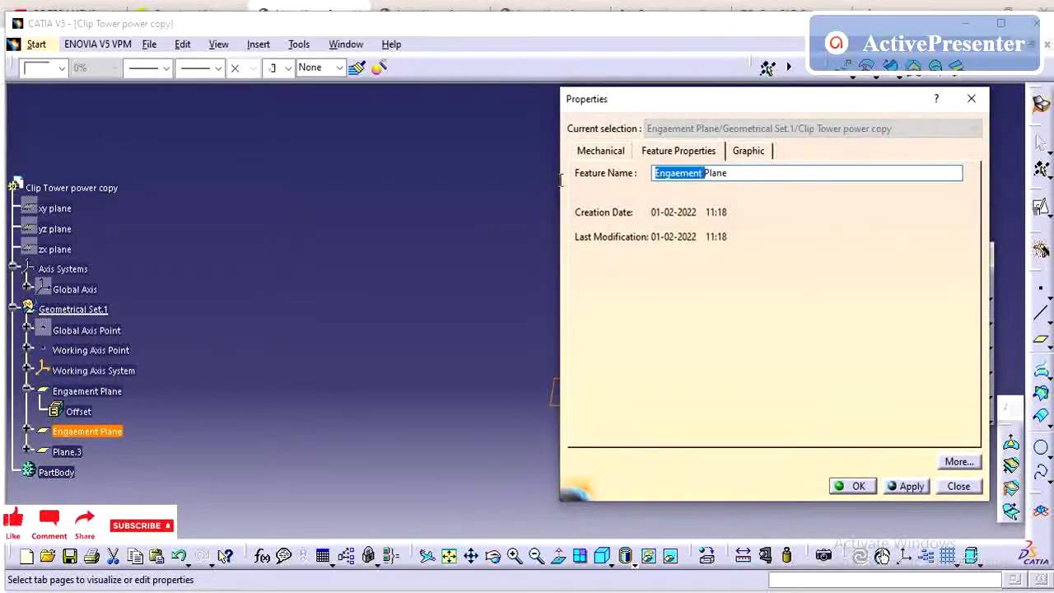
{"action": "type", "text": "Top surfac"}
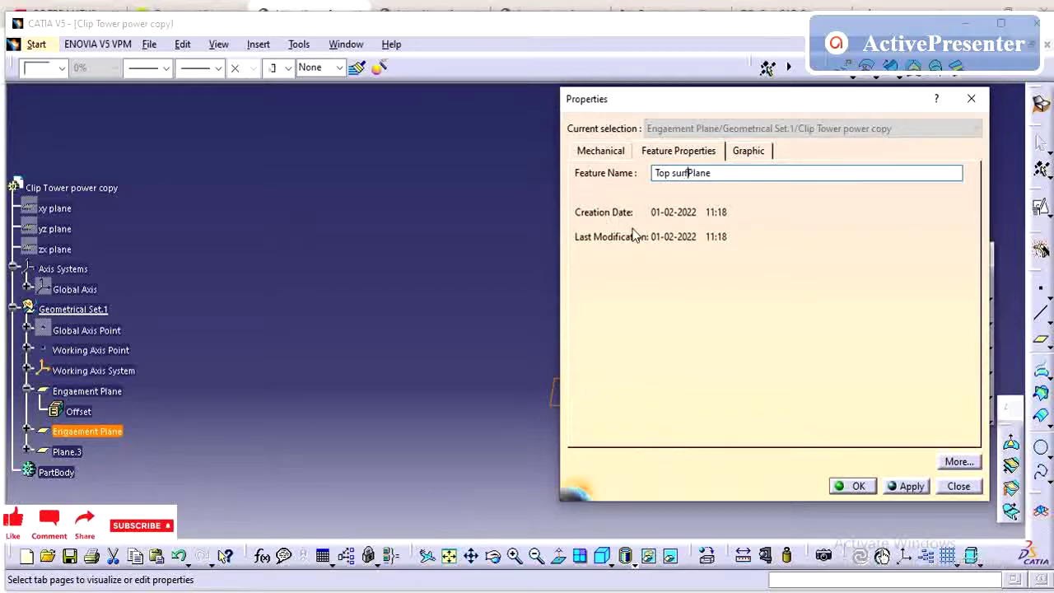
{"action": "left_click", "coordinate": [906, 486]}
Rename Plane.3 to 'Side Rib Top Surface Plane'.
{"action": "left_click", "coordinate": [856, 486]}
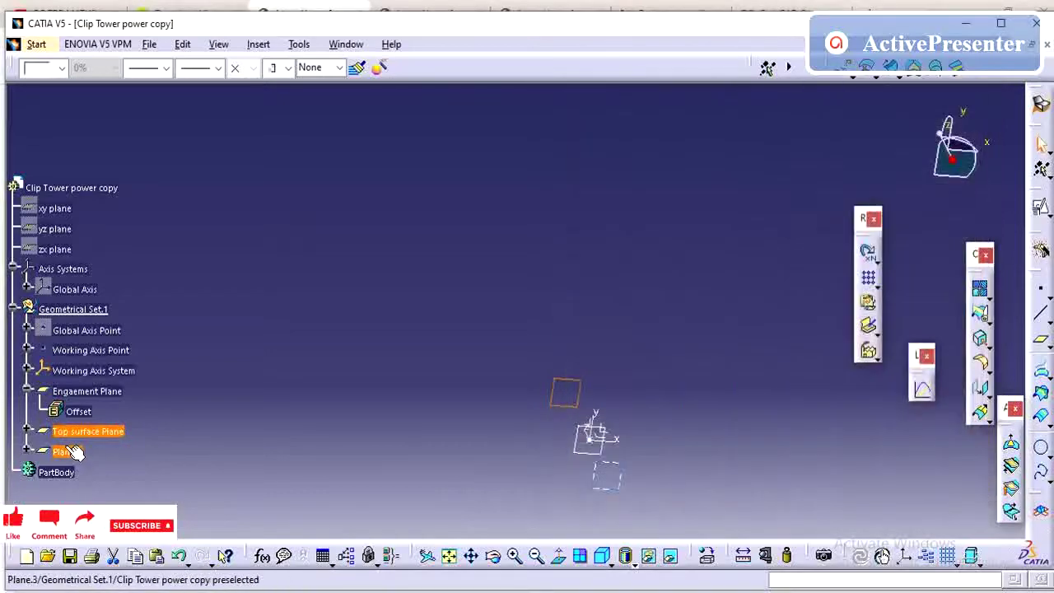
{"action": "right_click", "coordinate": [75, 452]}
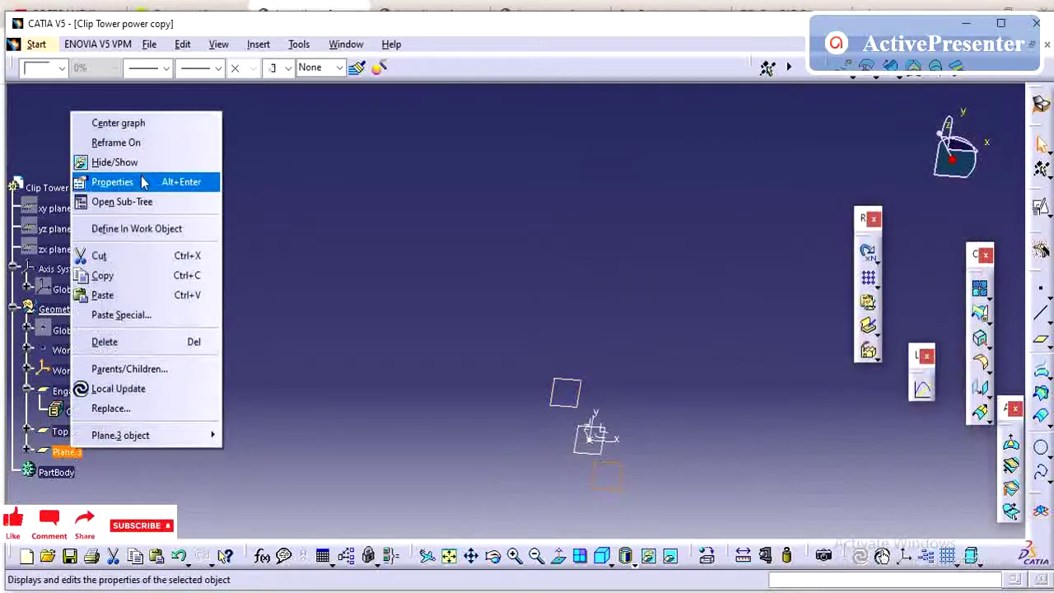
{"action": "left_click", "coordinate": [142, 182]}
{"action": "type", "text": "Side Rib Top Surface Plane"}
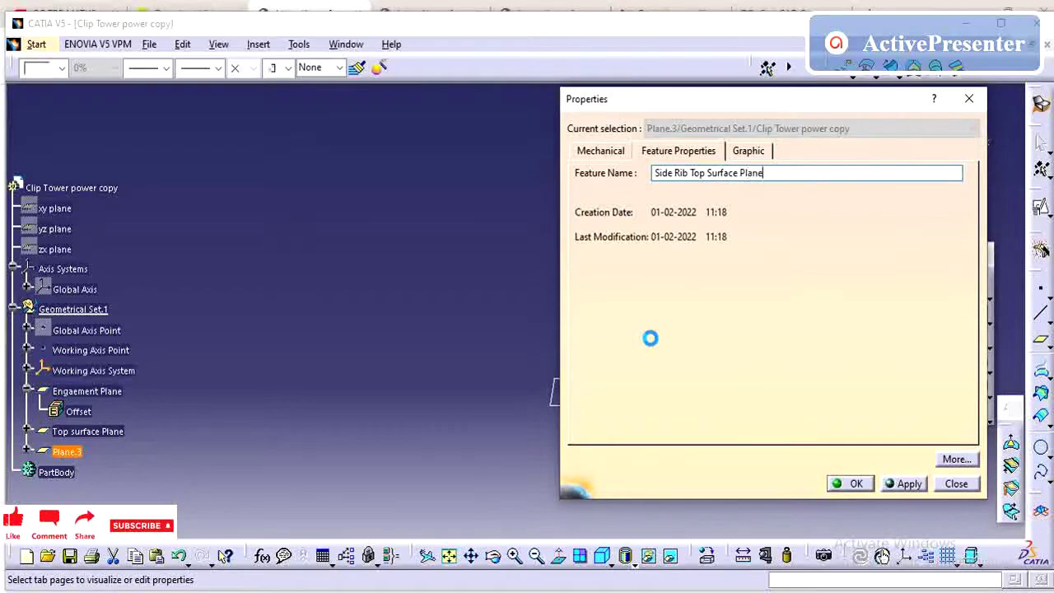
{"action": "left_click", "coordinate": [860, 486]}
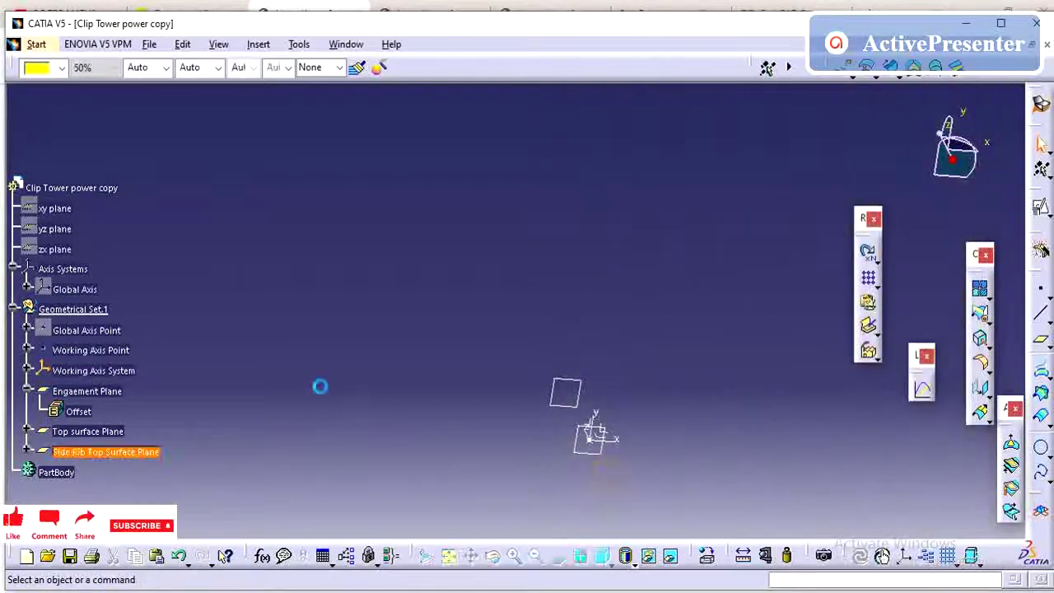
Hide both the Top surface Plane and the Side Rib Top Surface Plane.
{"action": "left_click", "coordinate": [89, 431]}
{"action": "left_click", "coordinate": [110, 452], "text": "ctrl"}
{"action": "right_click", "coordinate": [111, 452]}
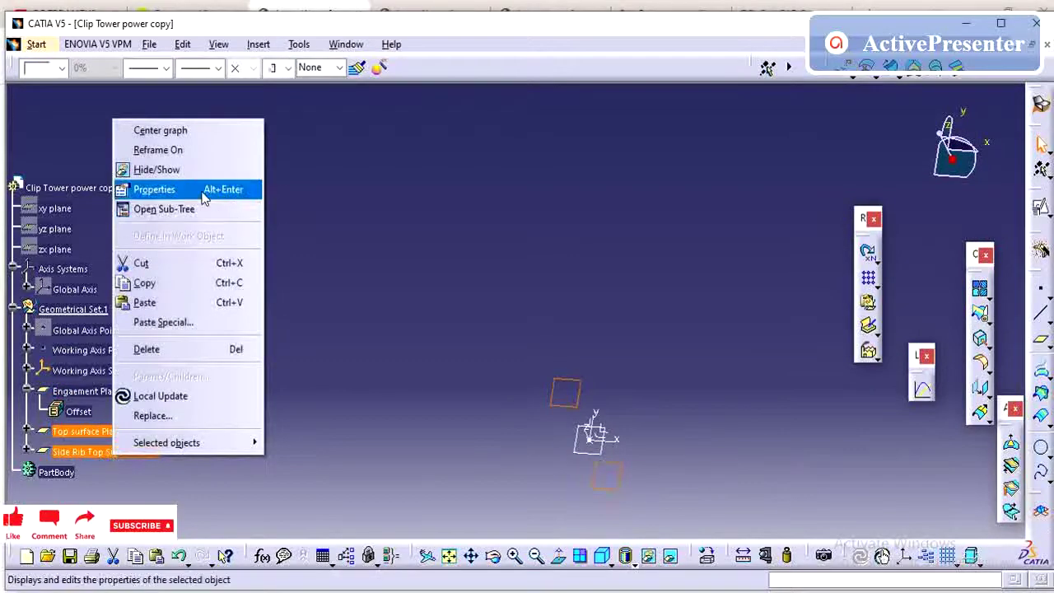
{"action": "left_click", "coordinate": [198, 171]}
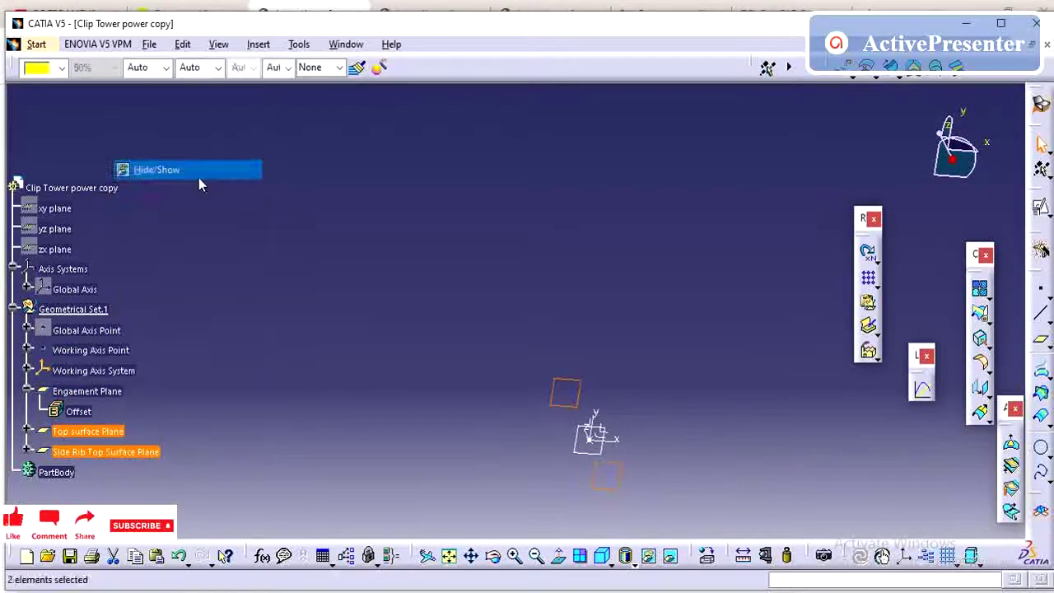
Dismiss the Welcome to CATIA V5 dialog and show the Start > Mechanical Design workbenches.
{"action": "left_click", "coordinate": [1040, 104]}
{"action": "left_click", "coordinate": [906, 438]}
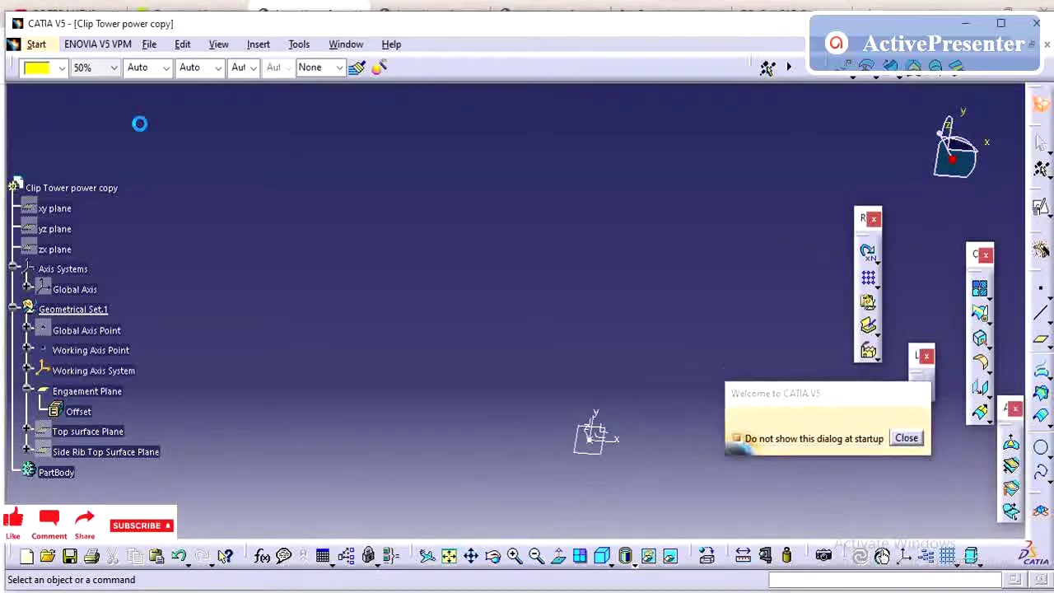
{"action": "left_click", "coordinate": [76, 46]}
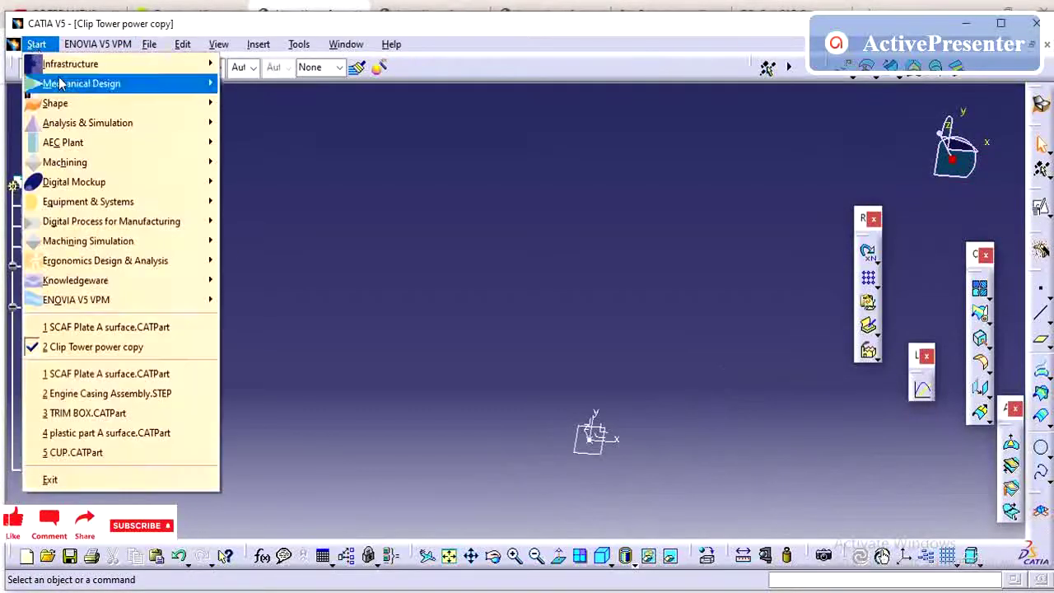
{"action": "mouse_move", "coordinate": [37, 44]}
{"action": "mouse_move", "coordinate": [81, 83]}
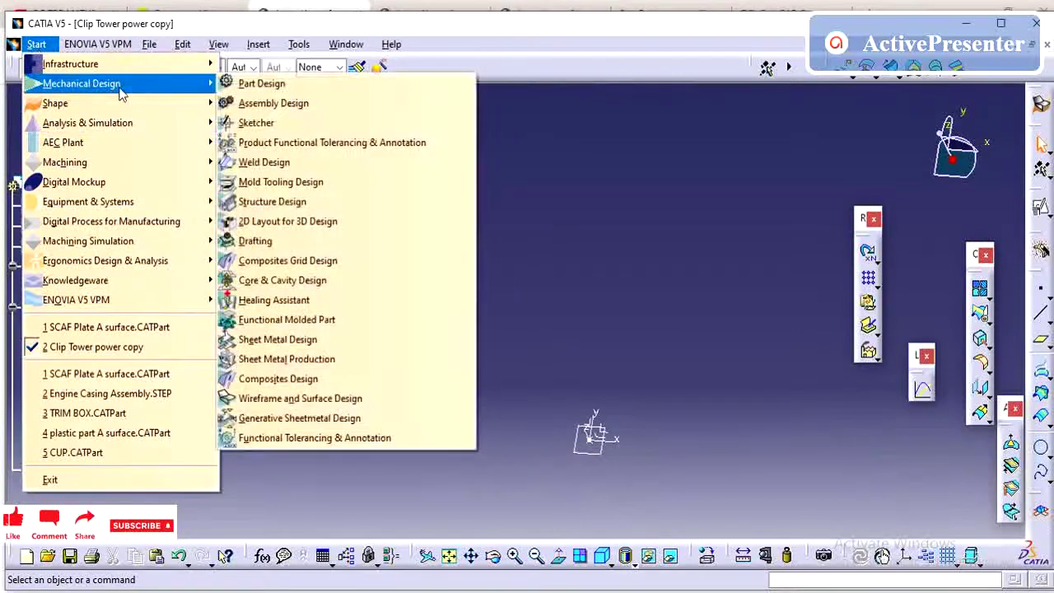
In Part Design, place a sketch on Engagement Plane with origin projected from Working Axis Point.
{"action": "left_click", "coordinate": [276, 83]}
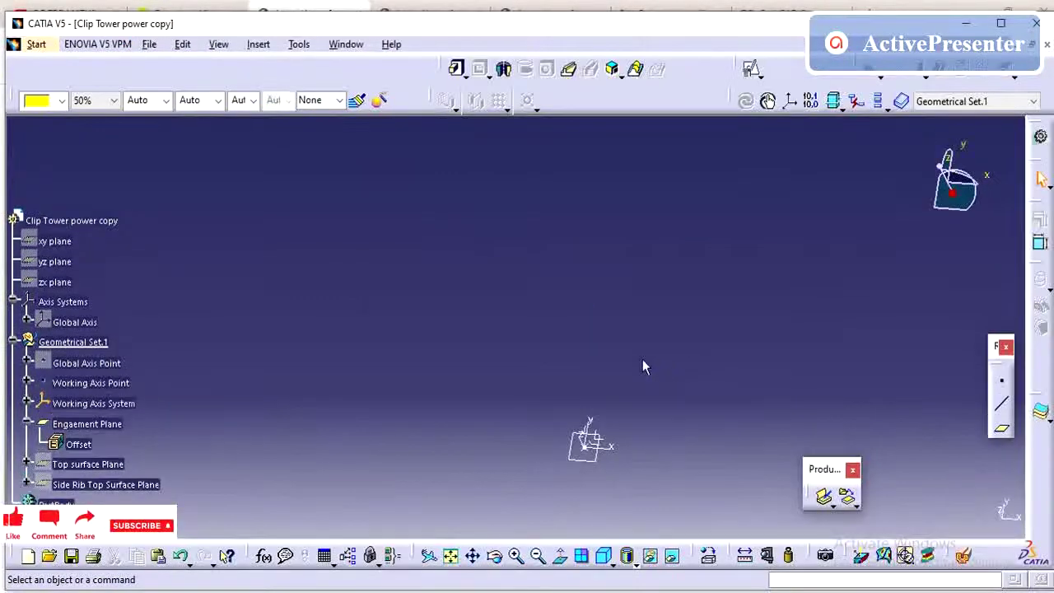
{"action": "left_click", "coordinate": [746, 101]}
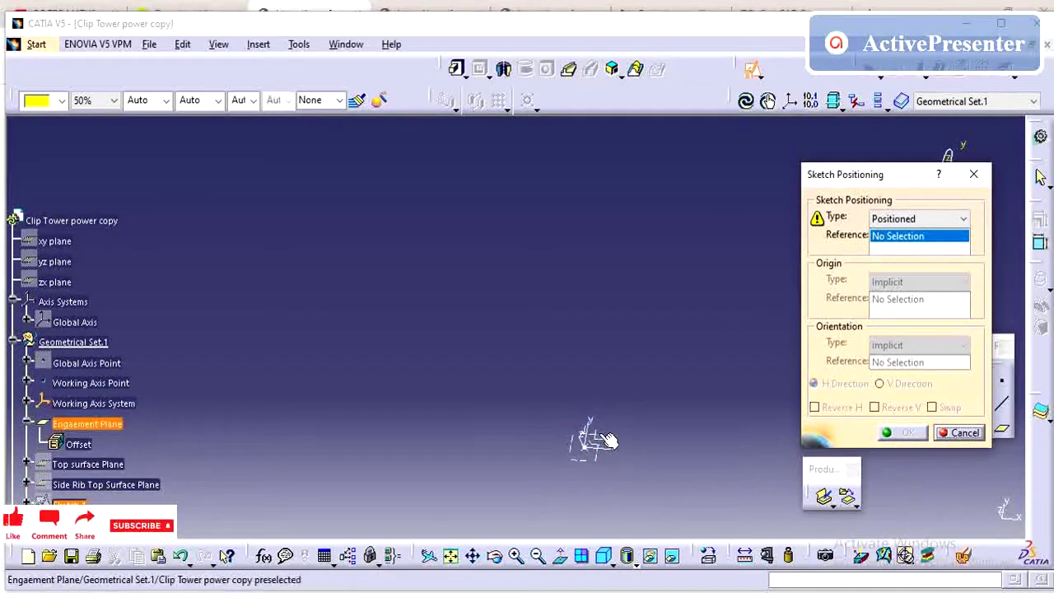
{"action": "left_click", "coordinate": [604, 461]}
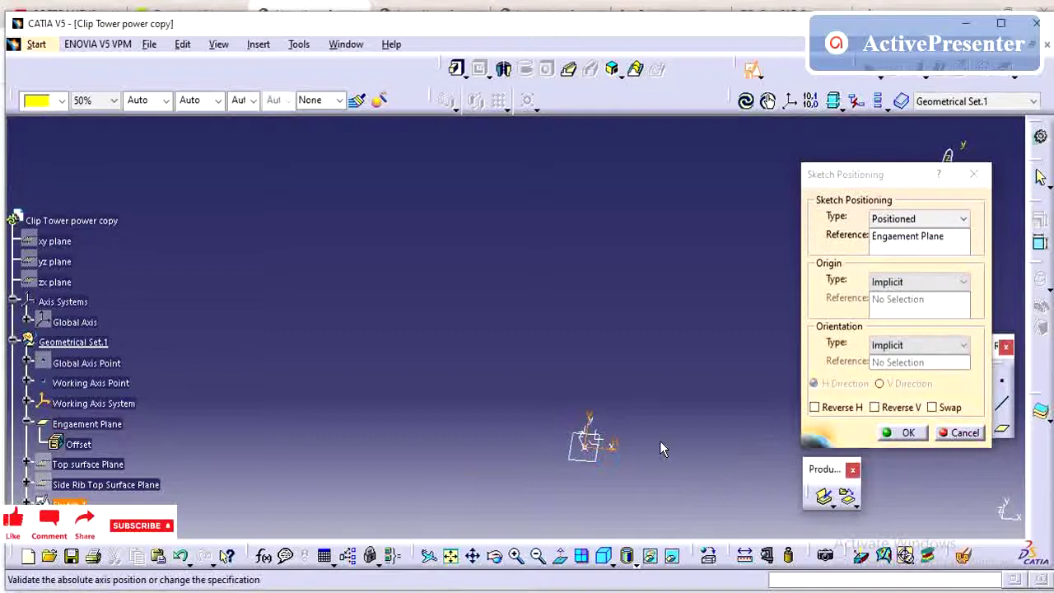
{"action": "left_click", "coordinate": [922, 282]}
{"action": "left_click", "coordinate": [916, 324]}
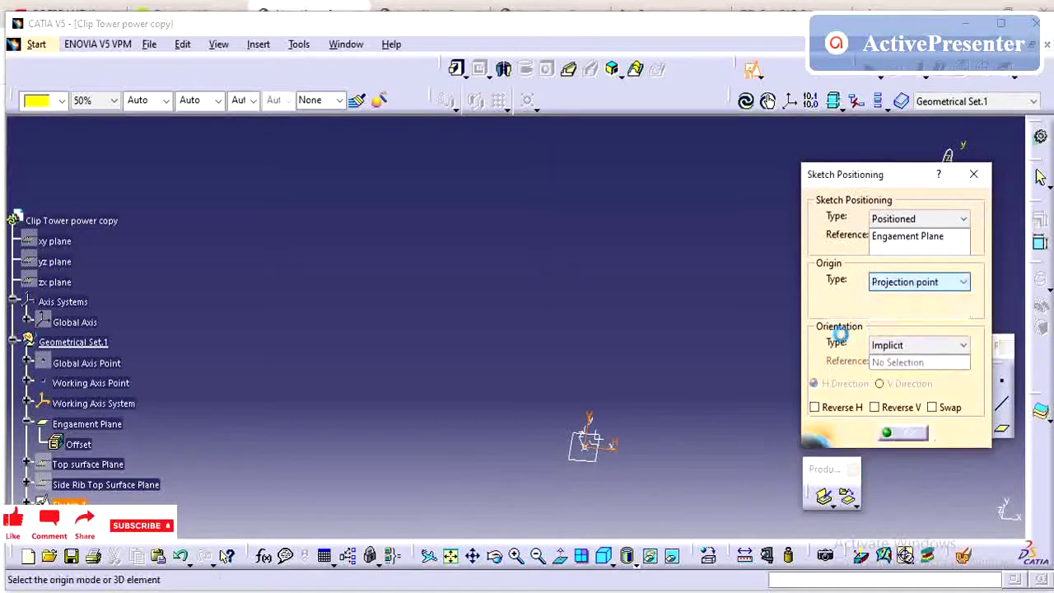
{"action": "left_click", "coordinate": [80, 386]}
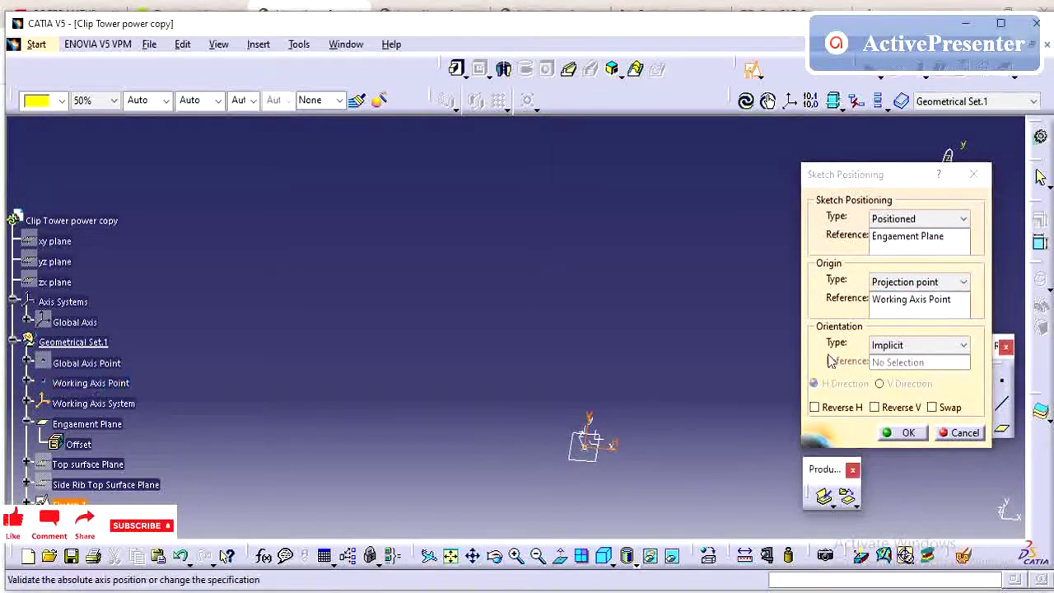
{"action": "left_click", "coordinate": [901, 433]}
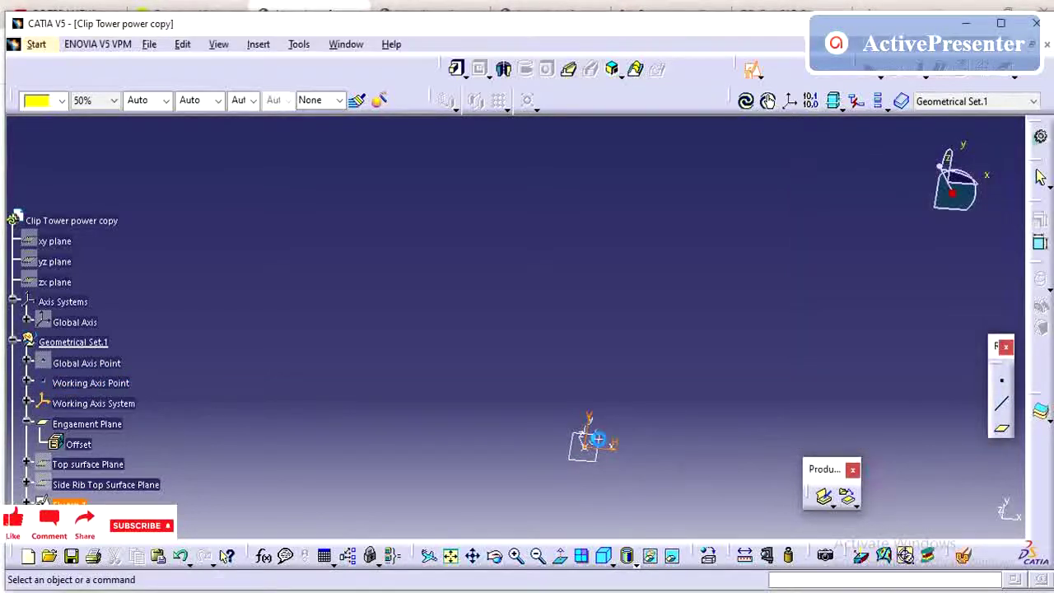
Draw a centred rectangle with its centre at the sketch origin.
{"action": "middle_click_drag", "start_coordinate": [631, 390], "coordinate": [629, 355]}
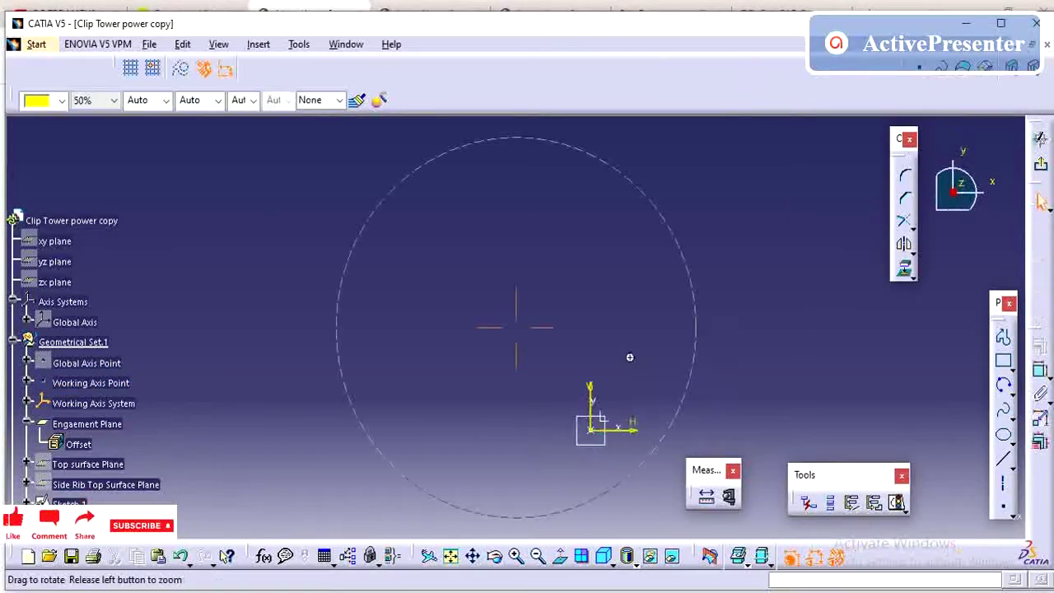
{"action": "left_click", "coordinate": [1011, 366]}
{"action": "left_click", "coordinate": [994, 390]}
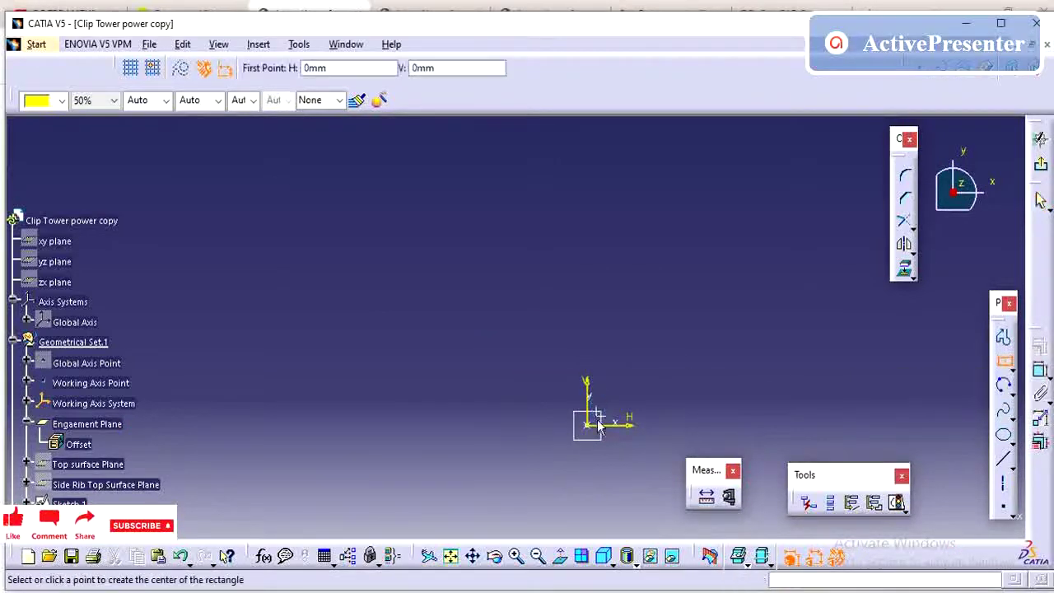
{"action": "left_click", "coordinate": [587, 422]}
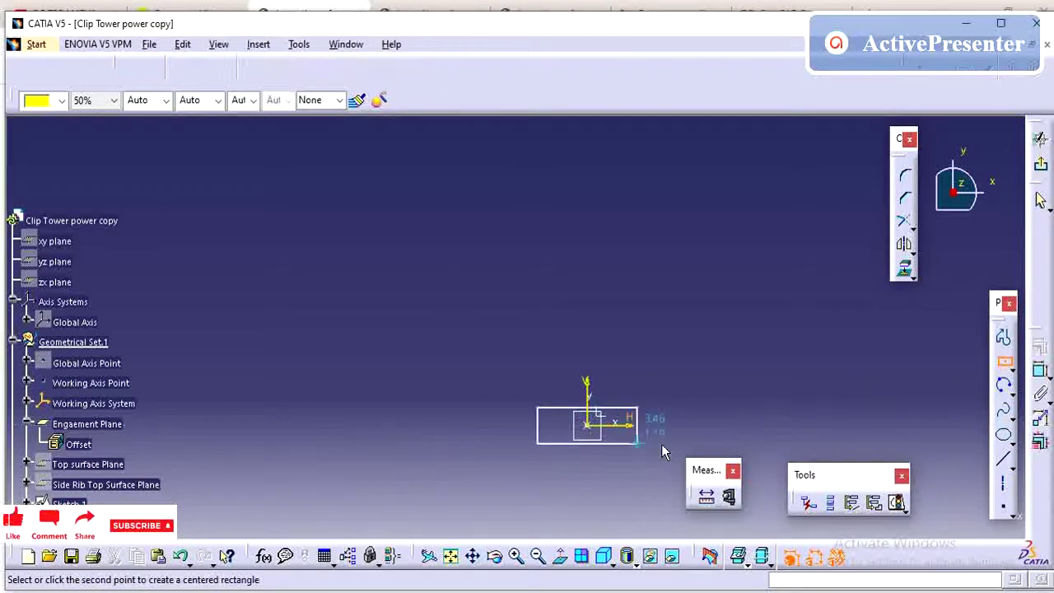
{"action": "left_click", "coordinate": [787, 392]}
{"action": "left_click", "coordinate": [740, 440]}
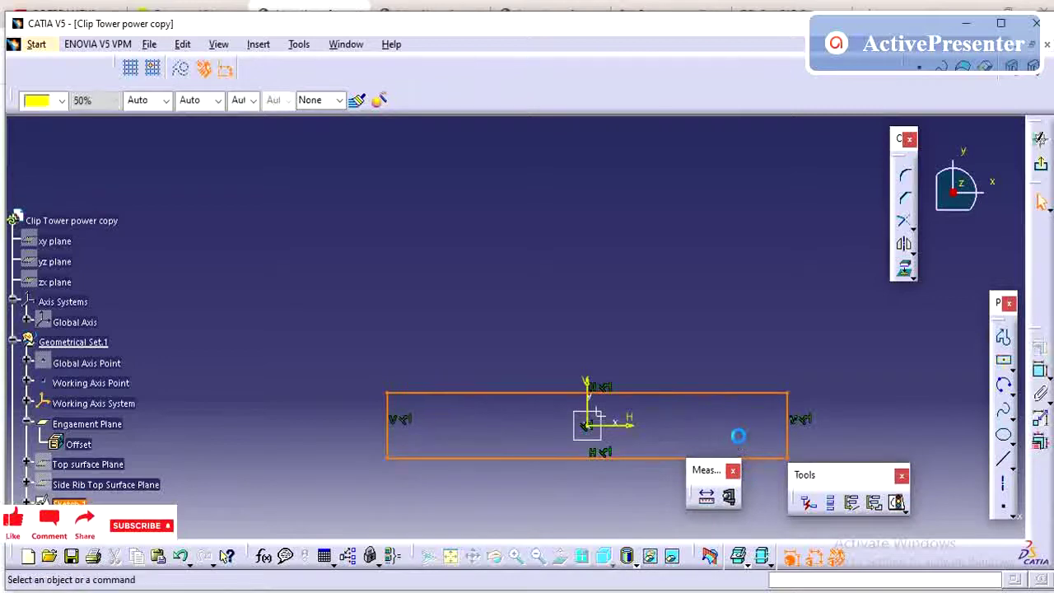
Dimension the rectangle to 16 long and 1.2 high, then exit the sketch.
{"action": "left_click", "coordinate": [1039, 371]}
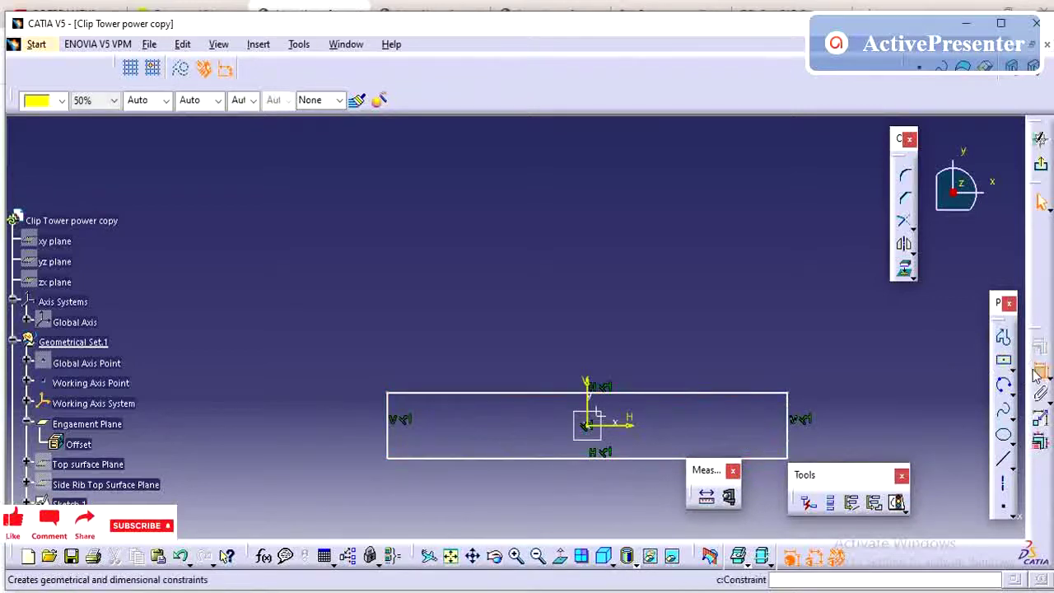
{"action": "left_click", "coordinate": [690, 394]}
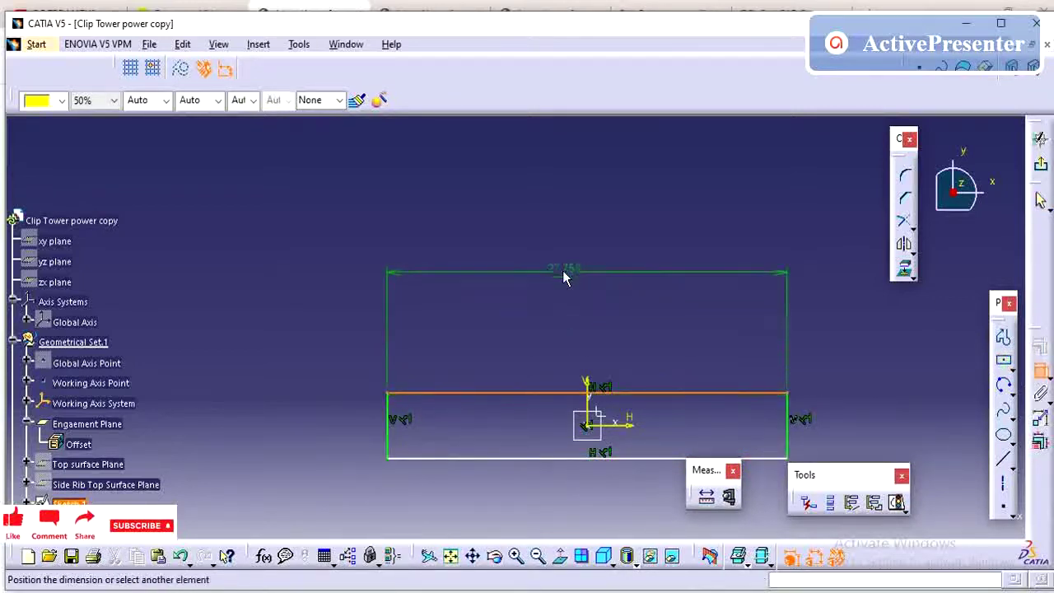
{"action": "left_click", "coordinate": [564, 269]}
{"action": "double_click", "coordinate": [565, 268]}
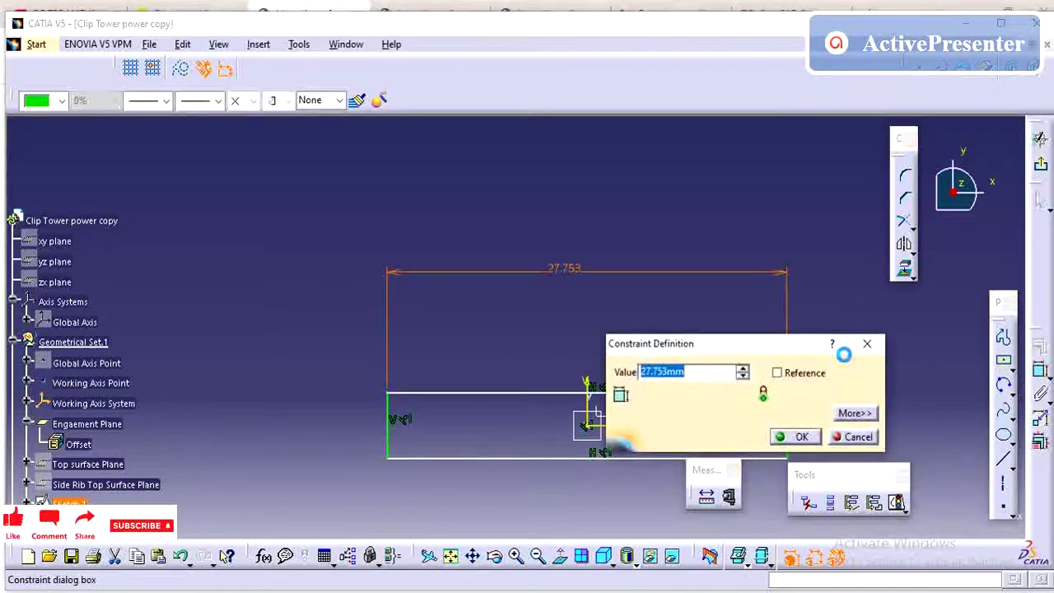
{"action": "type", "text": "16"}
{"action": "key", "text": "Return"}
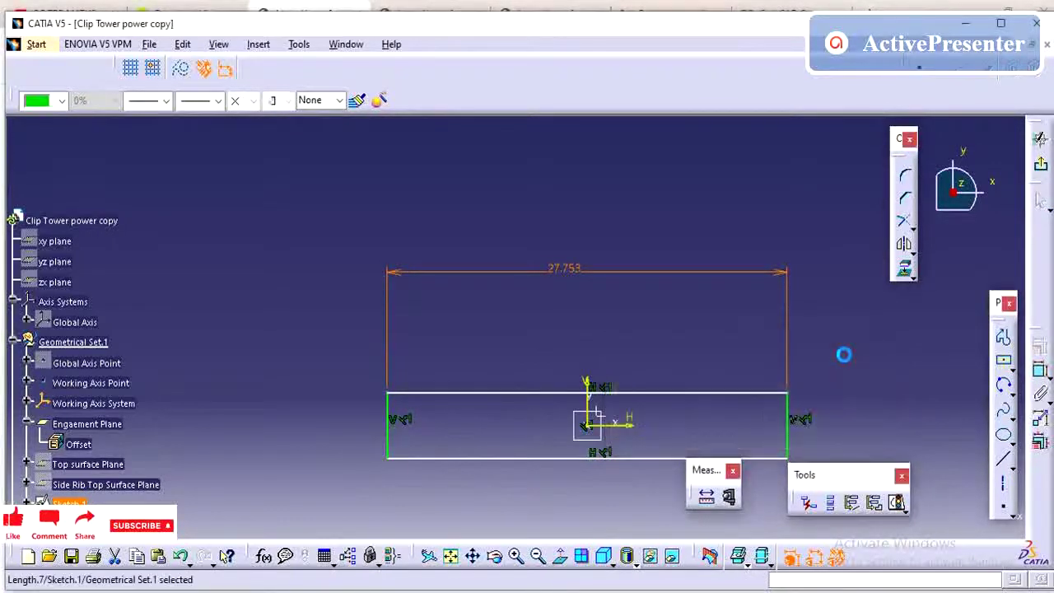
{"action": "left_click", "coordinate": [1038, 370]}
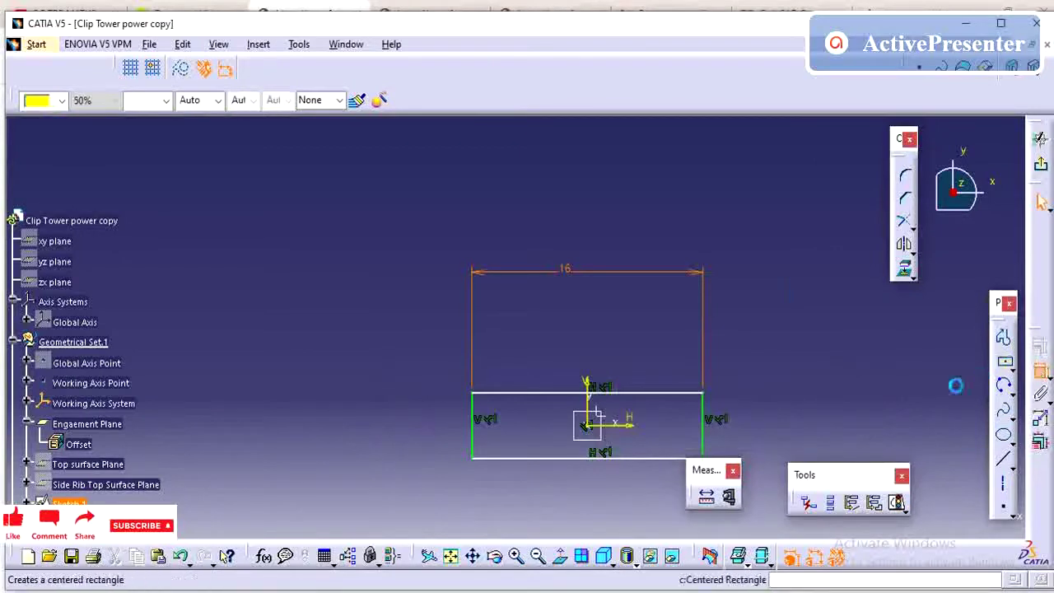
{"action": "left_click", "coordinate": [702, 432]}
{"action": "left_click", "coordinate": [760, 350]}
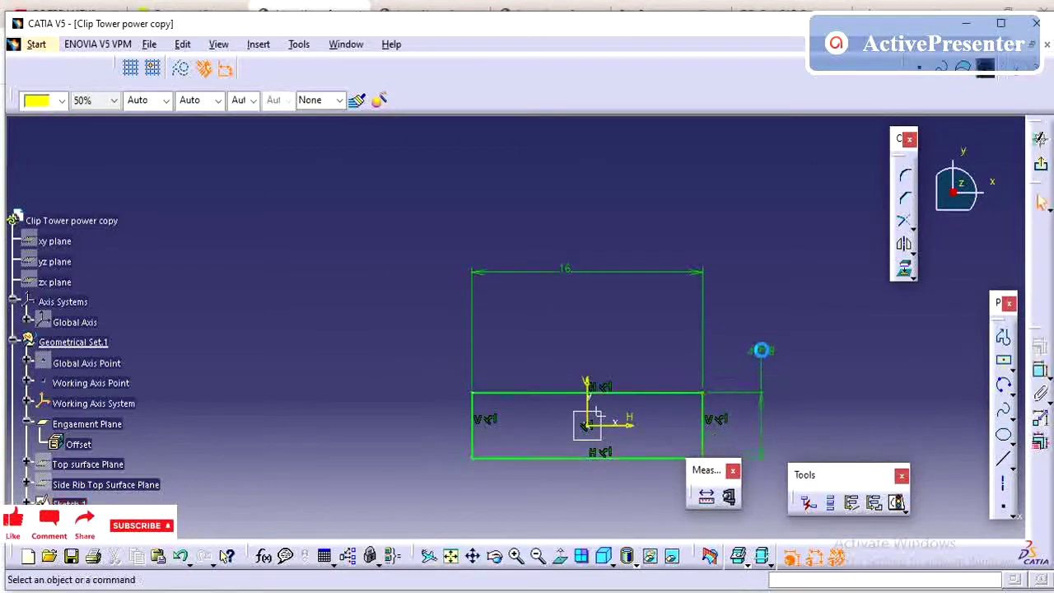
{"action": "double_click", "coordinate": [761, 349]}
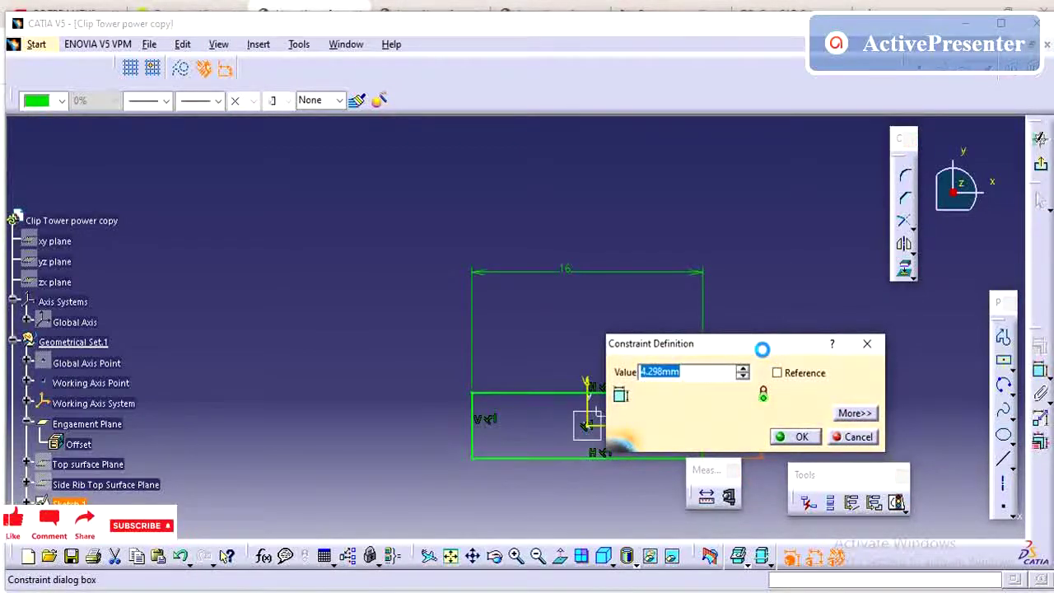
{"action": "type", "text": "1.2"}
{"action": "key", "text": "Return"}
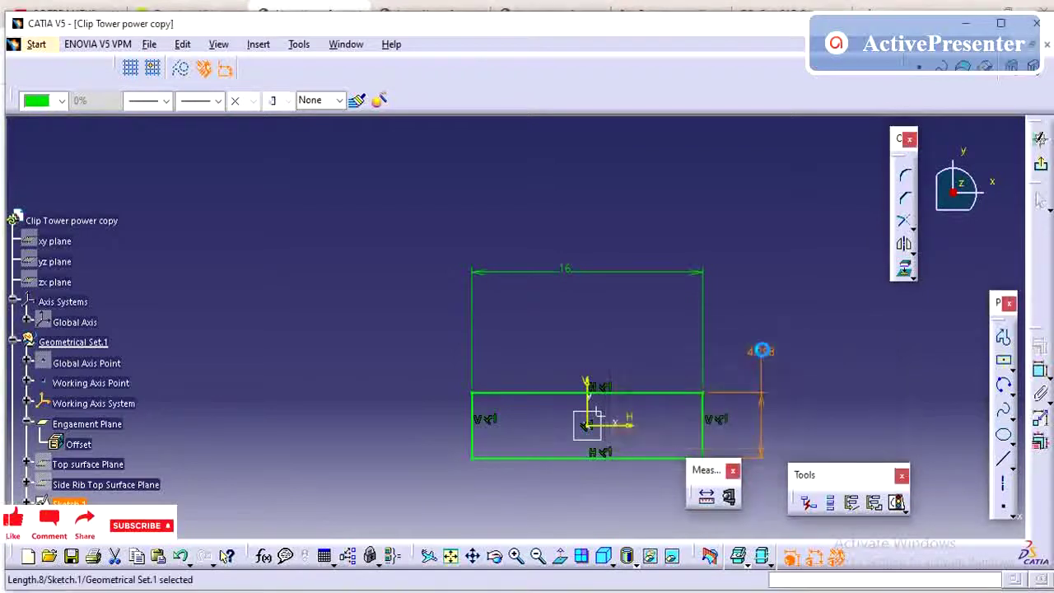
{"action": "left_click", "coordinate": [1039, 138]}
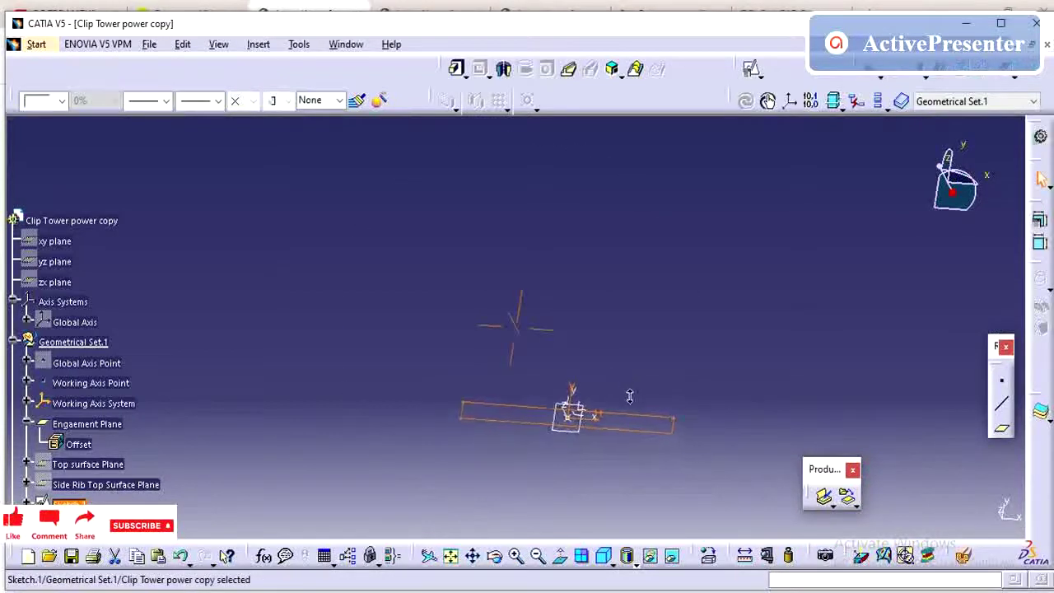
Start a pad on the rectangle sketch with its first limit up to Top surface Plane.
{"action": "mouse_move", "coordinate": [626, 391]}
{"action": "middle_mouse_down"}
{"action": "mouse_move", "coordinate": [538, 386]}
{"action": "mouse_move", "coordinate": [498, 350]}
{"action": "middle_mouse_up"}
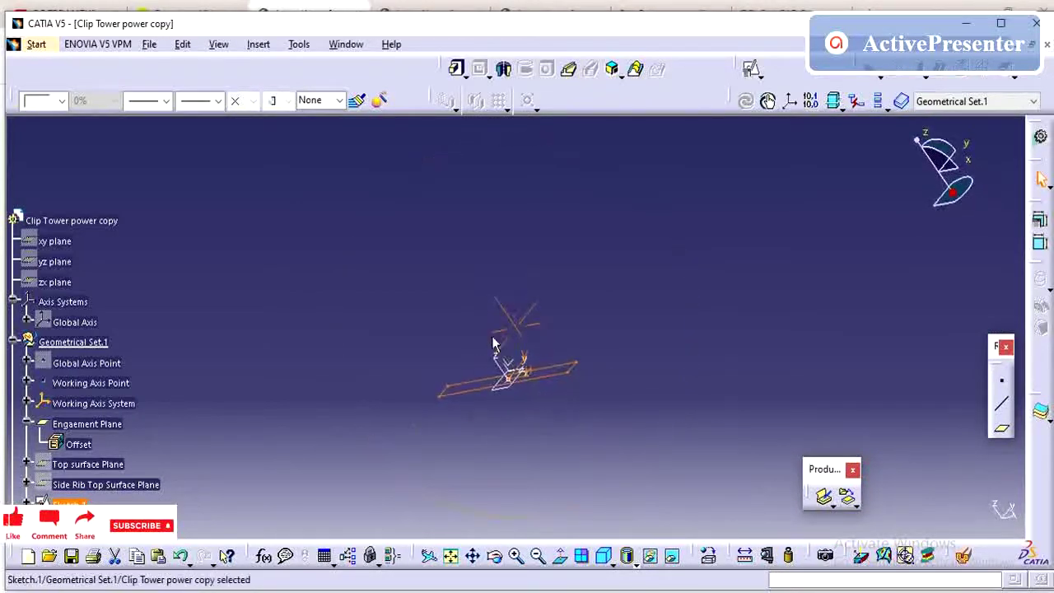
{"action": "middle_click_drag", "start_coordinate": [649, 379], "coordinate": [577, 443]}
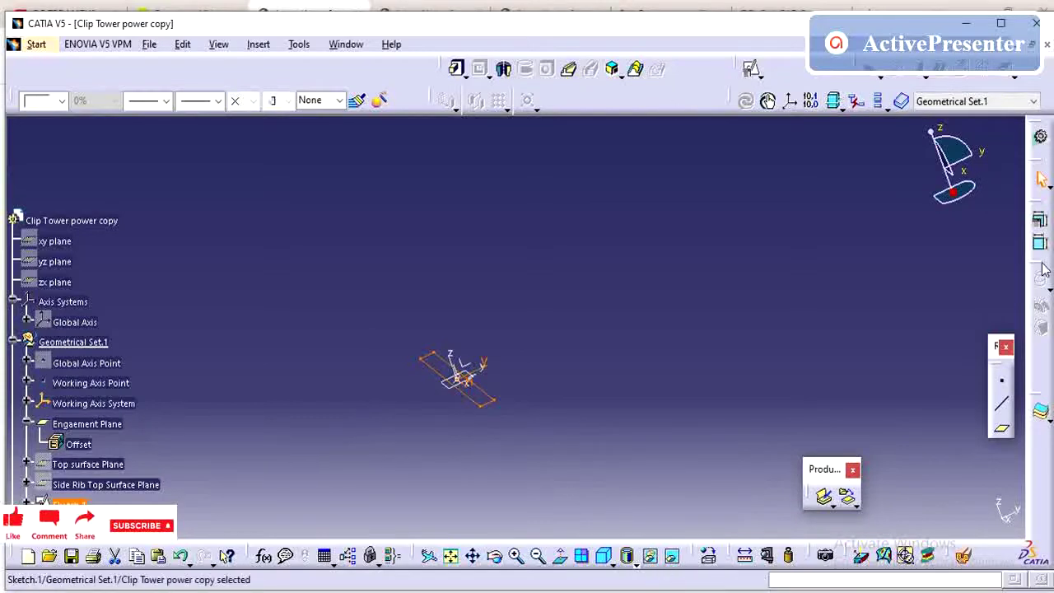
{"action": "left_click", "coordinate": [451, 74]}
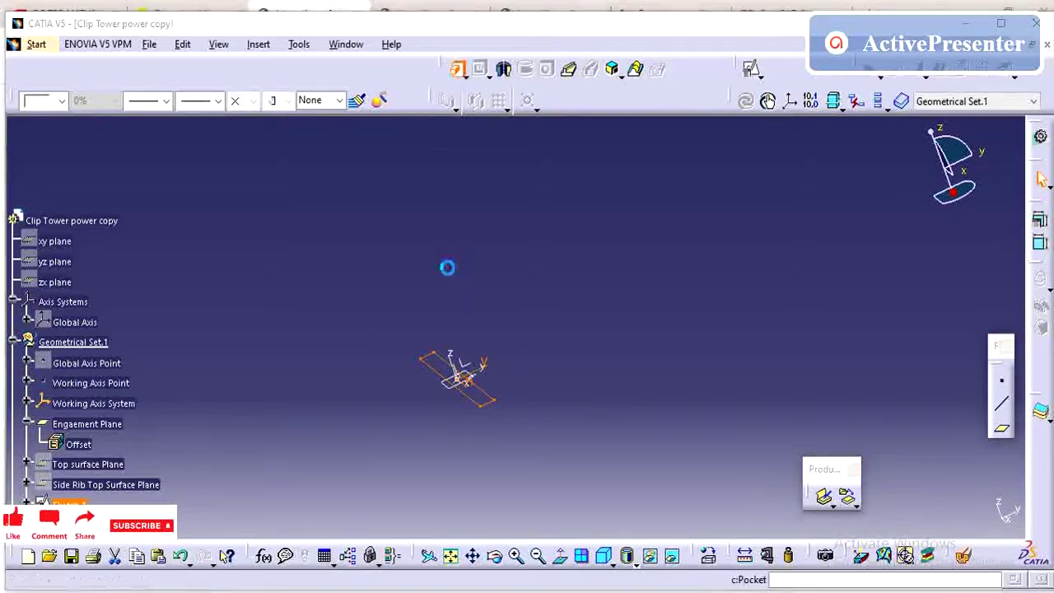
{"action": "left_click", "coordinate": [669, 350]}
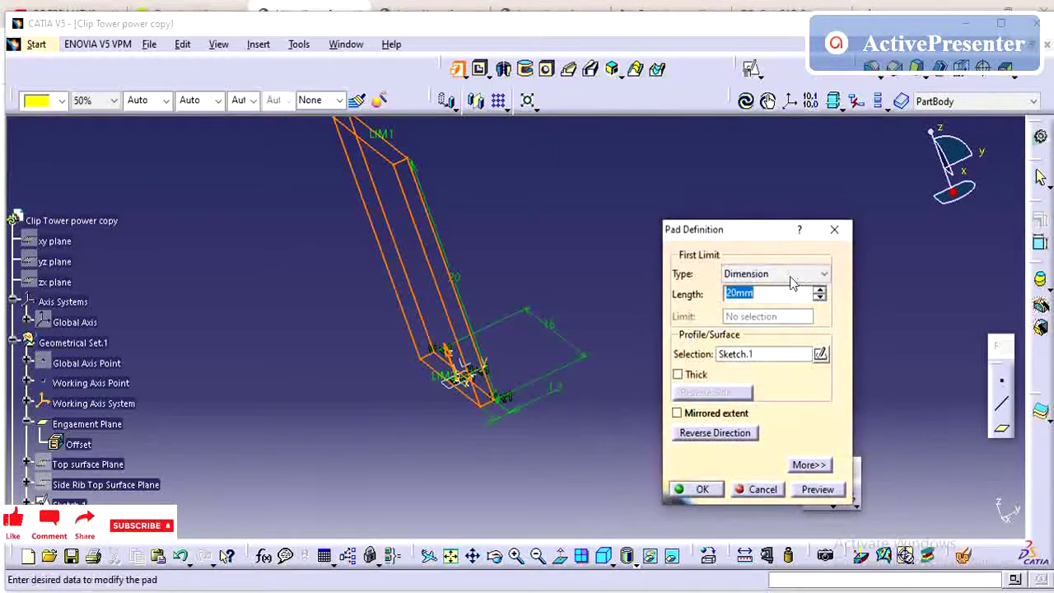
{"action": "left_click", "coordinate": [795, 274]}
{"action": "left_click", "coordinate": [765, 328]}
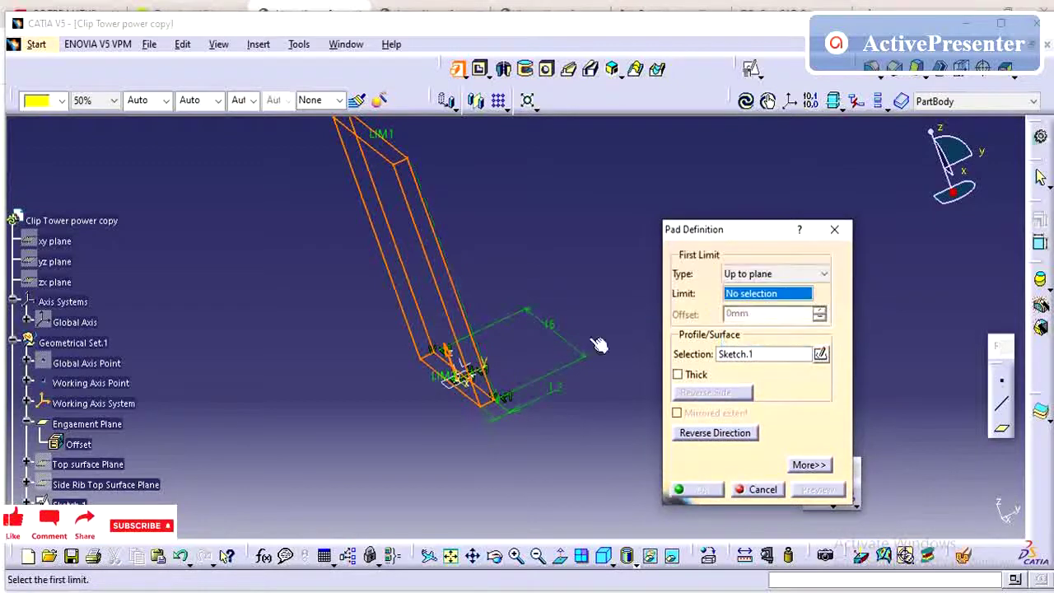
{"action": "left_click", "coordinate": [104, 463]}
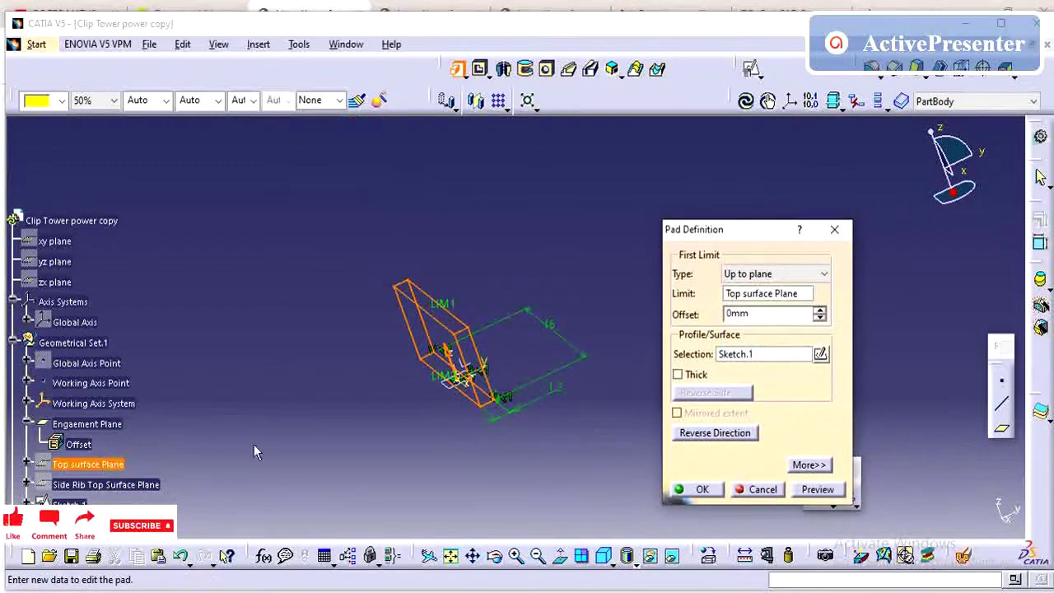
Give the pad a 15 mm dimension second limit and create Pad.1.
{"action": "left_click", "coordinate": [815, 464]}
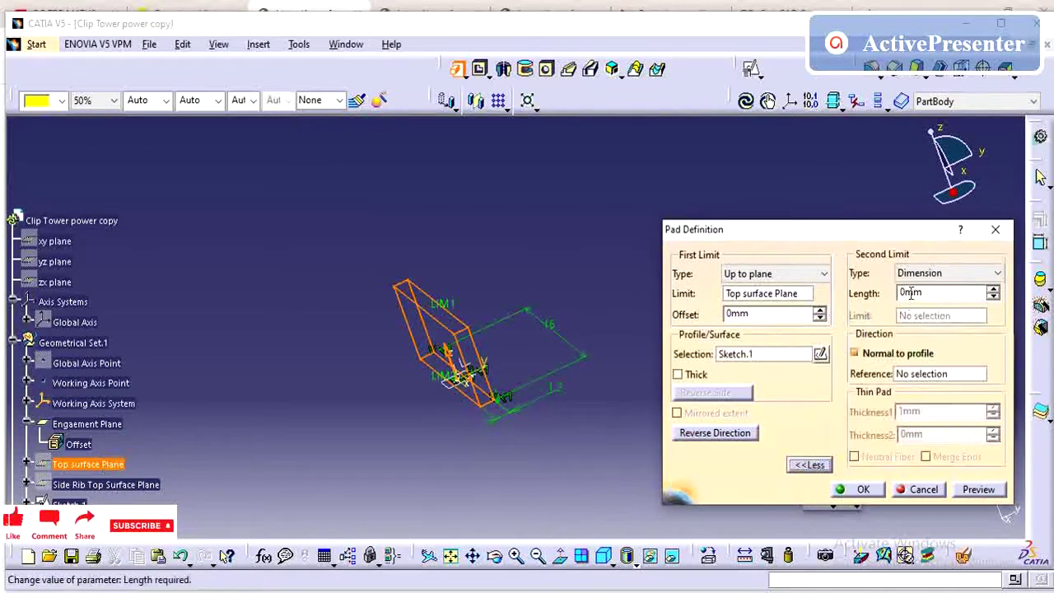
{"action": "left_click", "coordinate": [939, 274]}
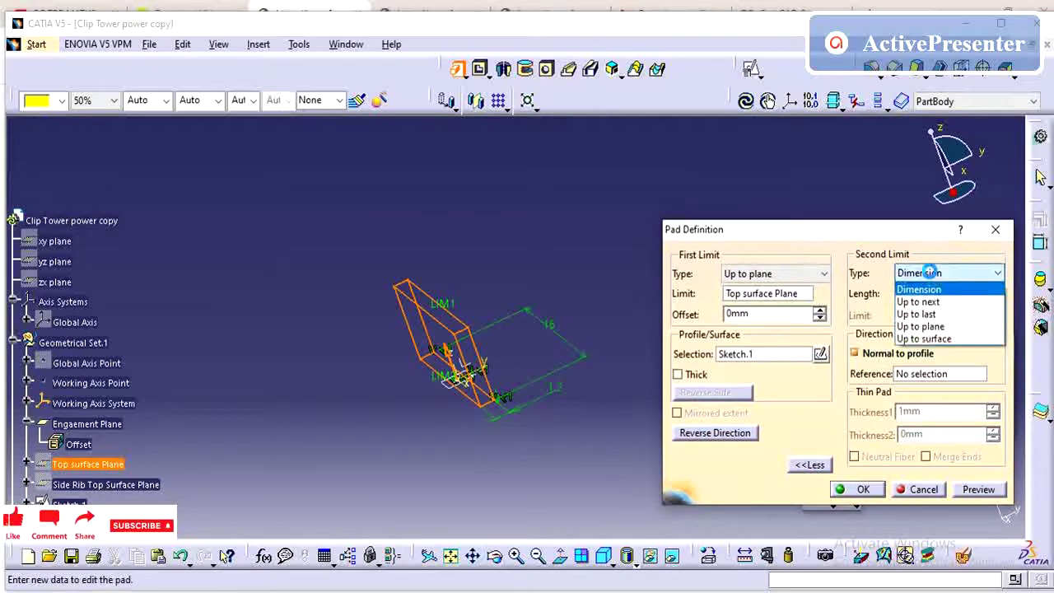
{"action": "left_click", "coordinate": [933, 278]}
{"action": "left_click", "coordinate": [923, 292]}
{"action": "type", "text": "15"}
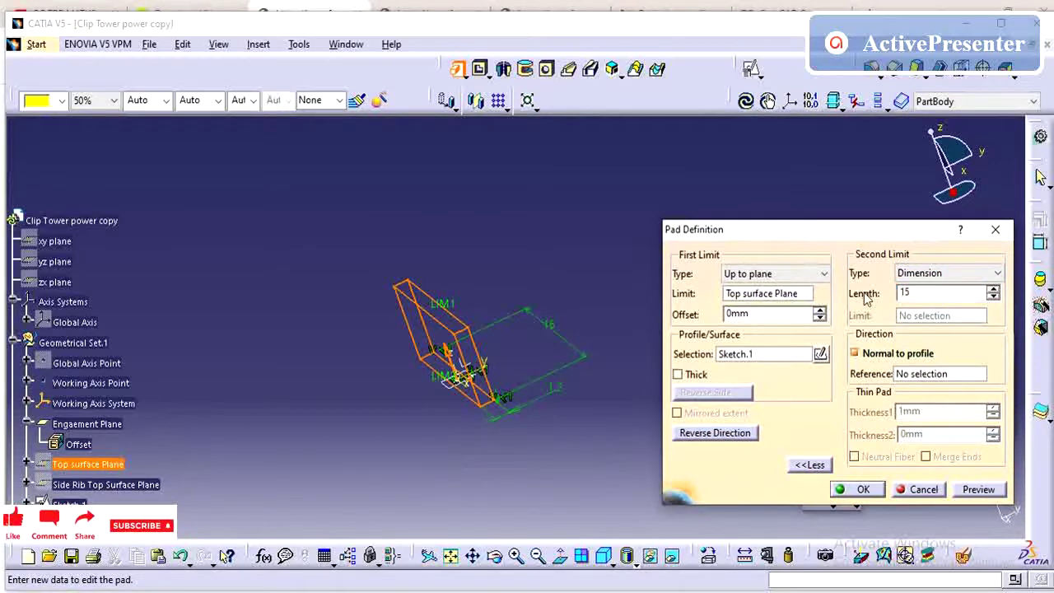
{"action": "key", "text": "Return"}
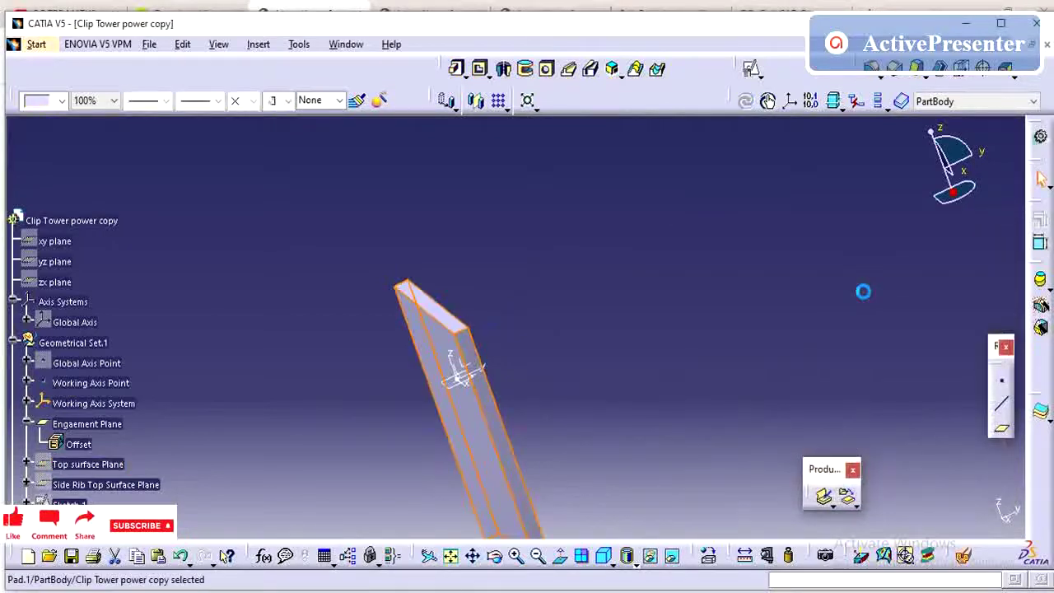
{"action": "left_click", "coordinate": [599, 346]}
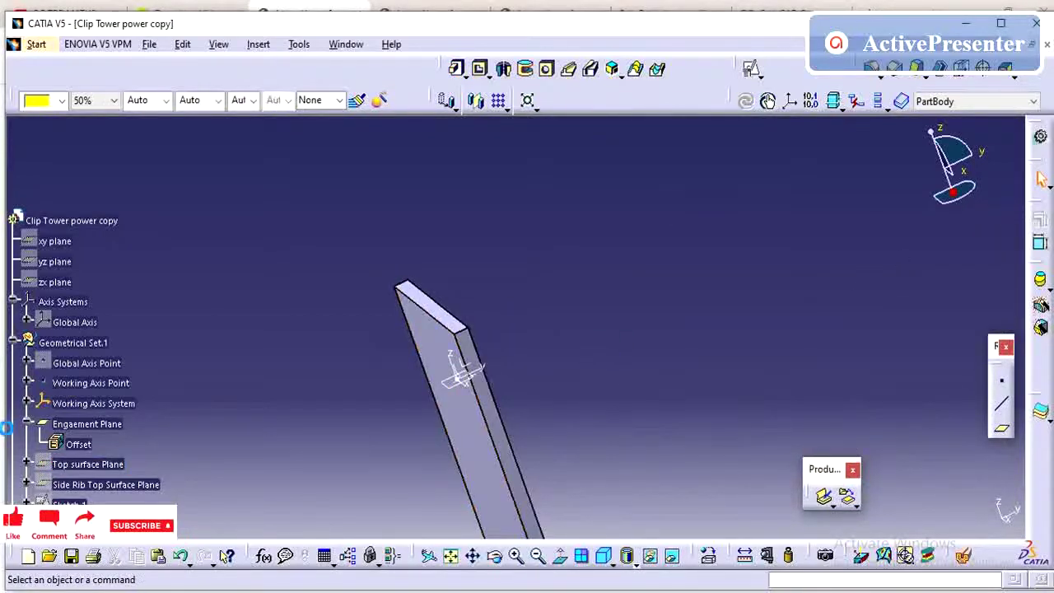
Rename PartBody to 'Main Body' and expand it to show Pad.1.
{"action": "right_click", "coordinate": [62, 218]}
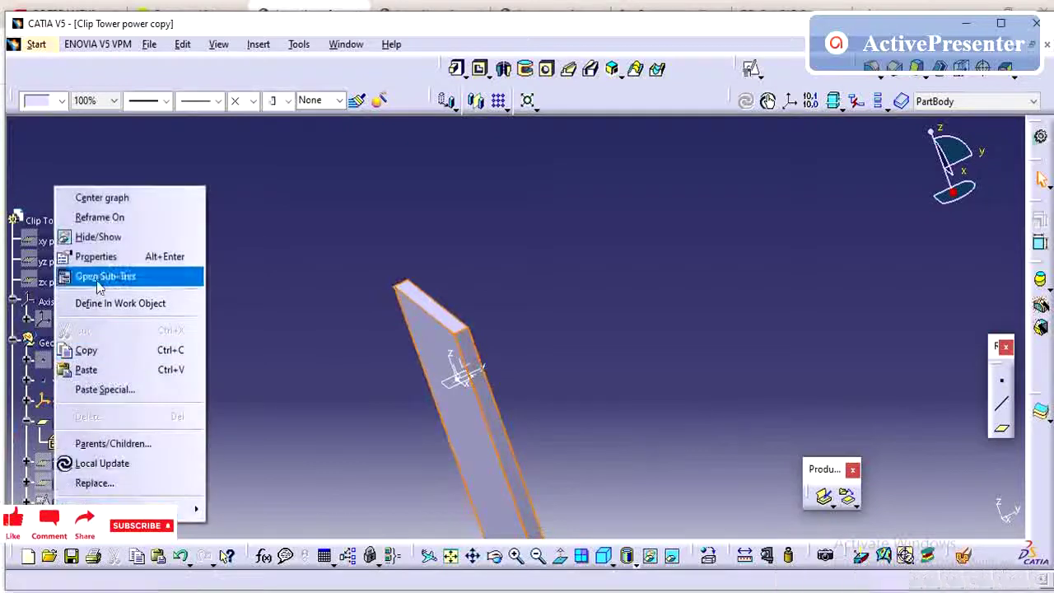
{"action": "left_click", "coordinate": [107, 255]}
{"action": "type", "text": "Main Body"}
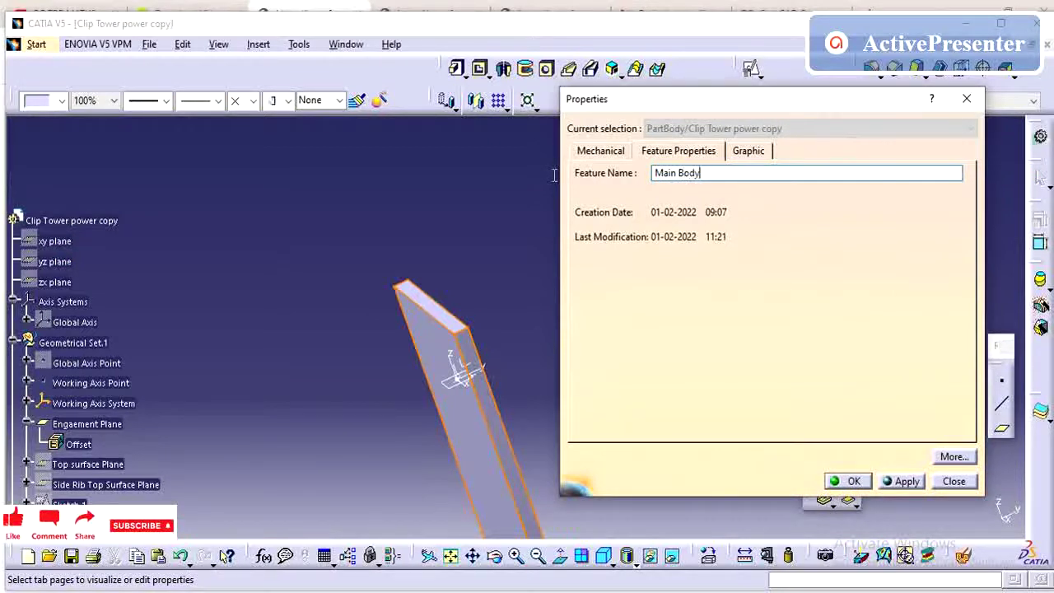
{"action": "left_click", "coordinate": [904, 483]}
{"action": "left_click", "coordinate": [848, 481]}
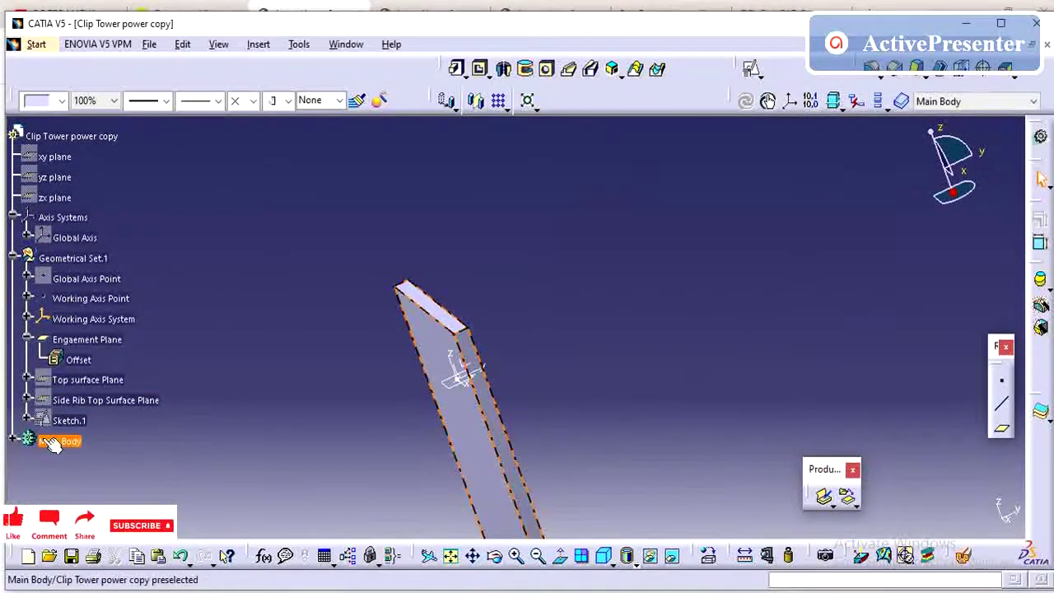
{"action": "left_click", "coordinate": [13, 440]}
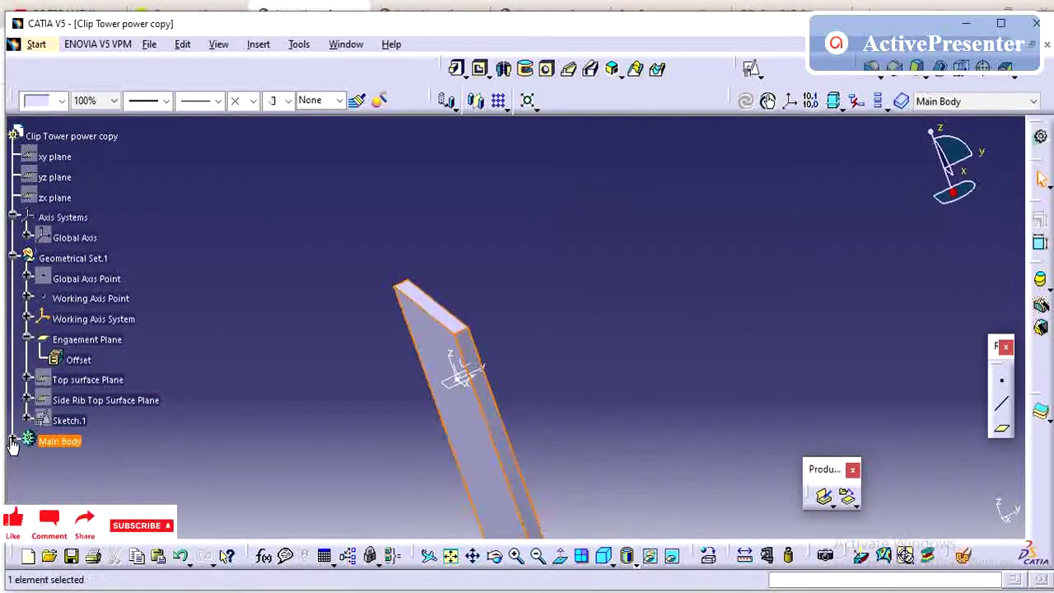
Insert a new body, Body.2, into the part.
{"action": "left_click", "coordinate": [258, 44]}
{"action": "left_click", "coordinate": [278, 85]}
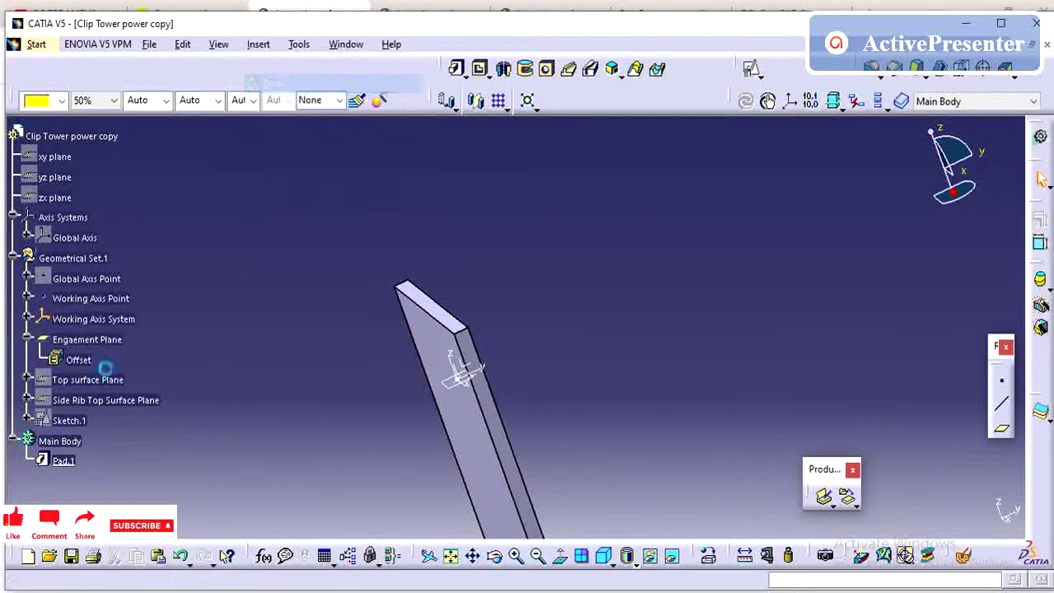
{"action": "left_click", "coordinate": [636, 348]}
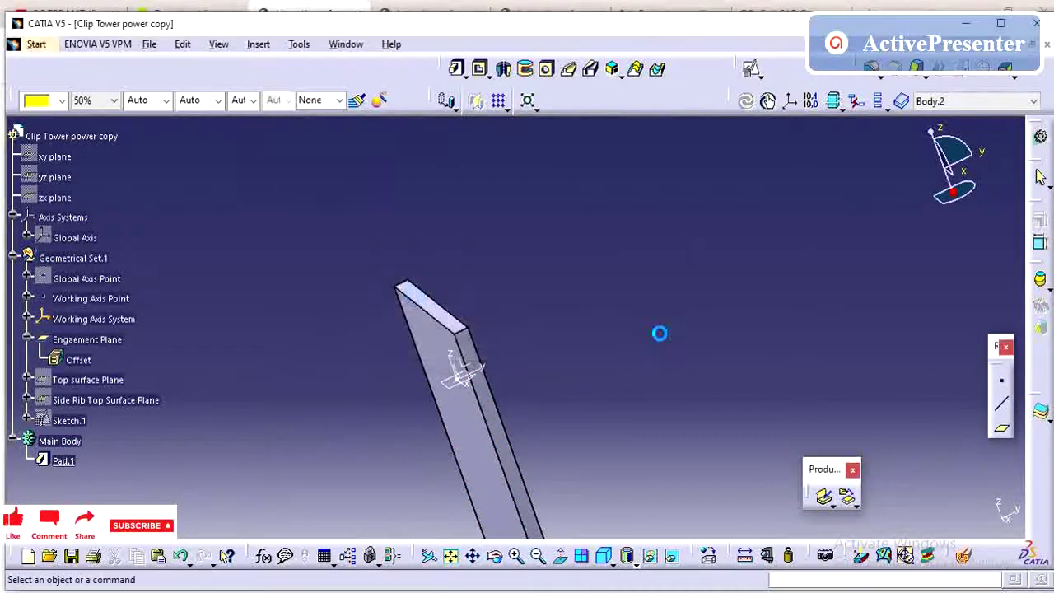
Reorder Pad.1 to sit inside Body.2.
{"action": "right_click", "coordinate": [64, 459]}
{"action": "mouse_move", "coordinate": [113, 444]}
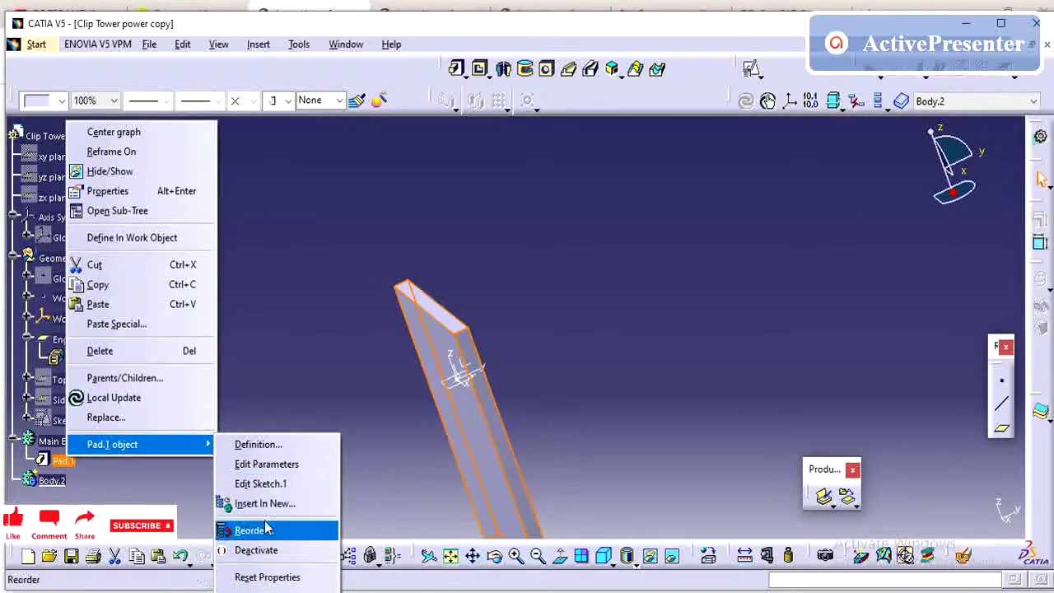
{"action": "left_click", "coordinate": [45, 483]}
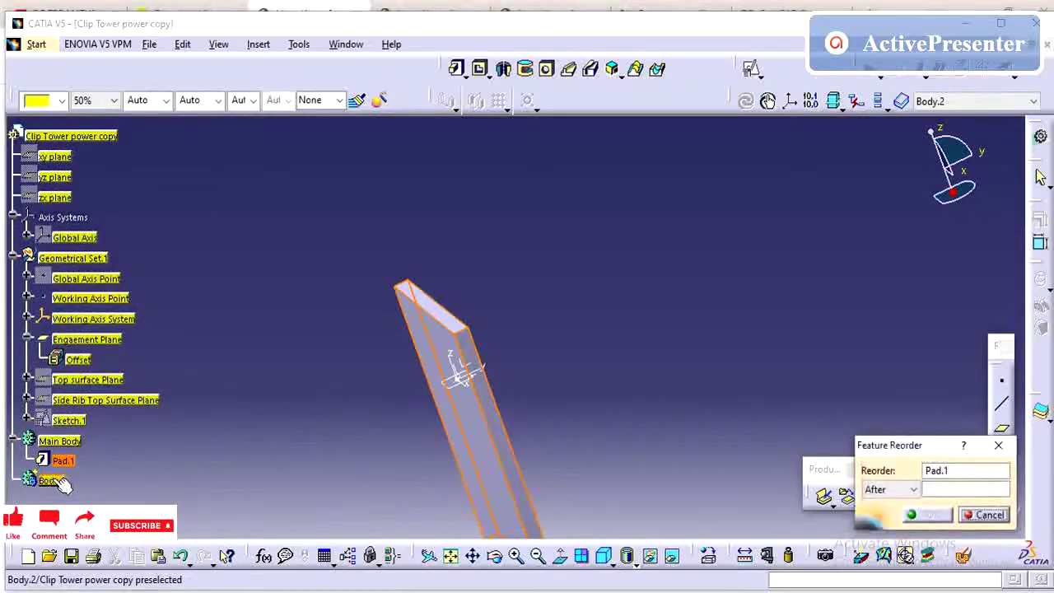
{"action": "left_click", "coordinate": [604, 346]}
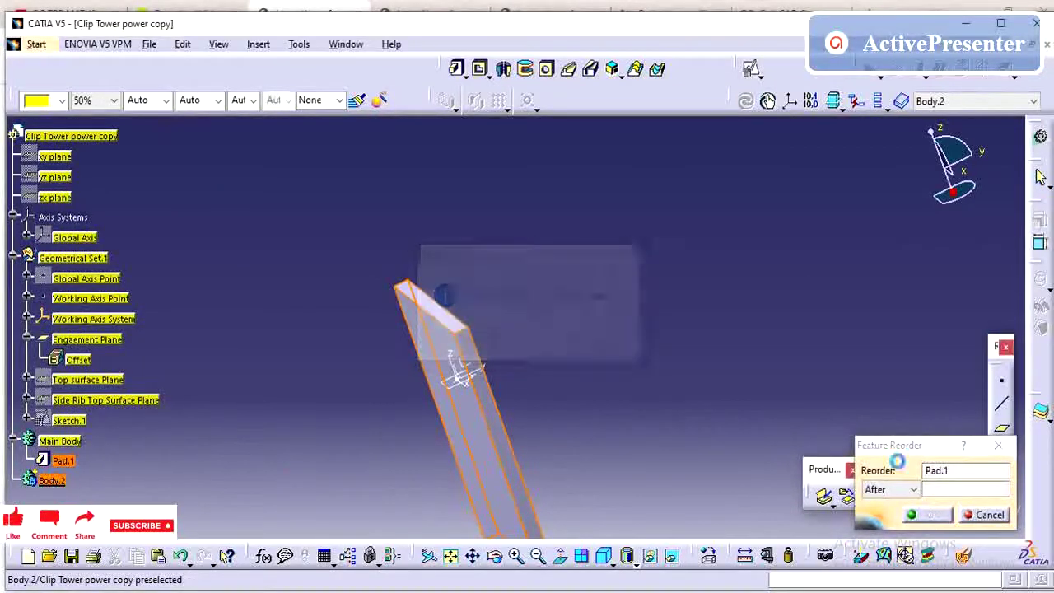
{"action": "left_click", "coordinate": [894, 489]}
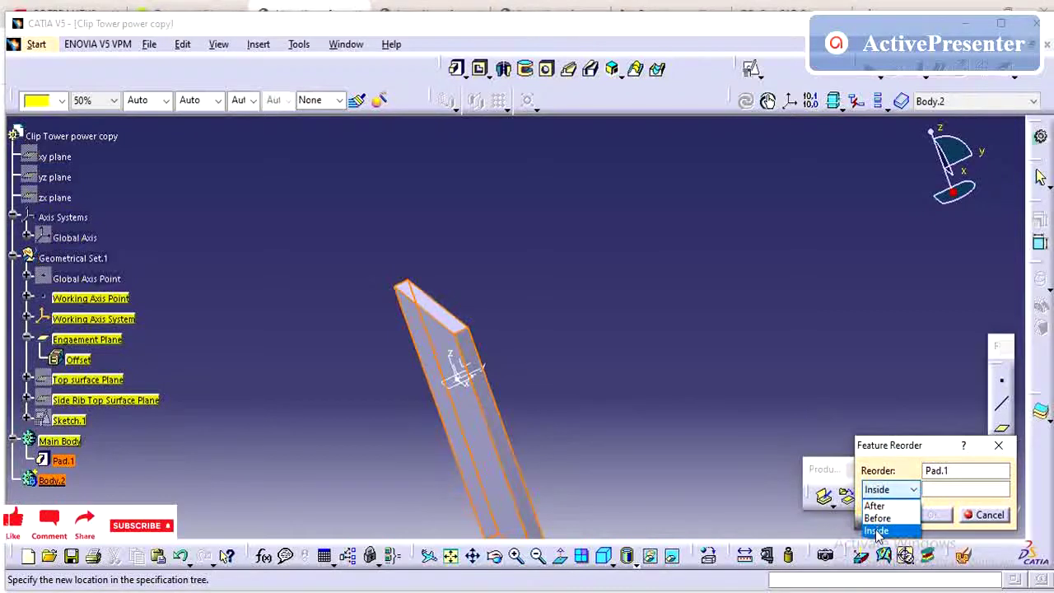
{"action": "left_click", "coordinate": [877, 531]}
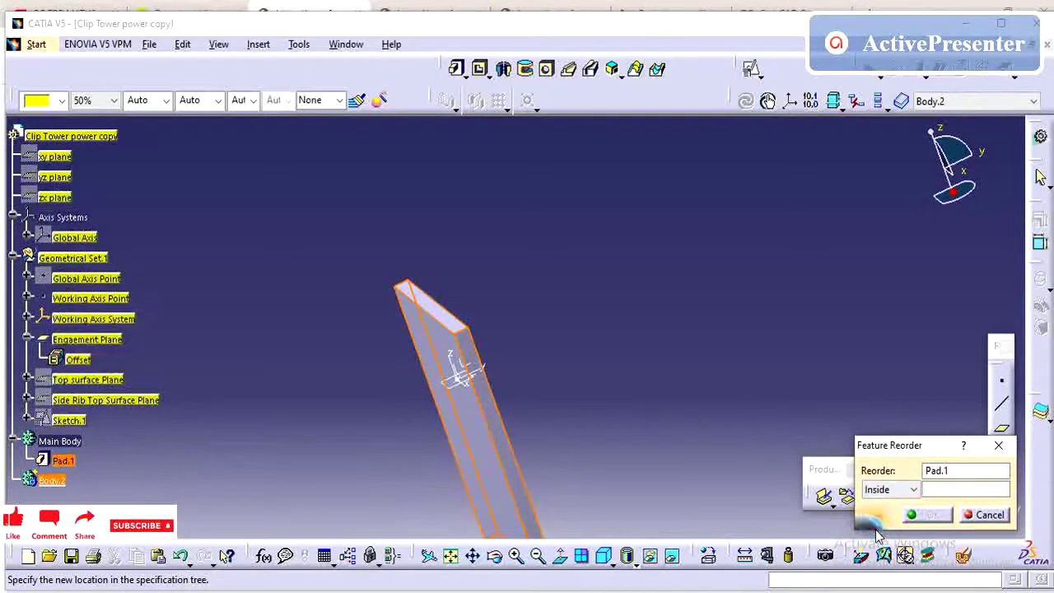
{"action": "left_click", "coordinate": [51, 480]}
{"action": "left_click", "coordinate": [933, 514]}
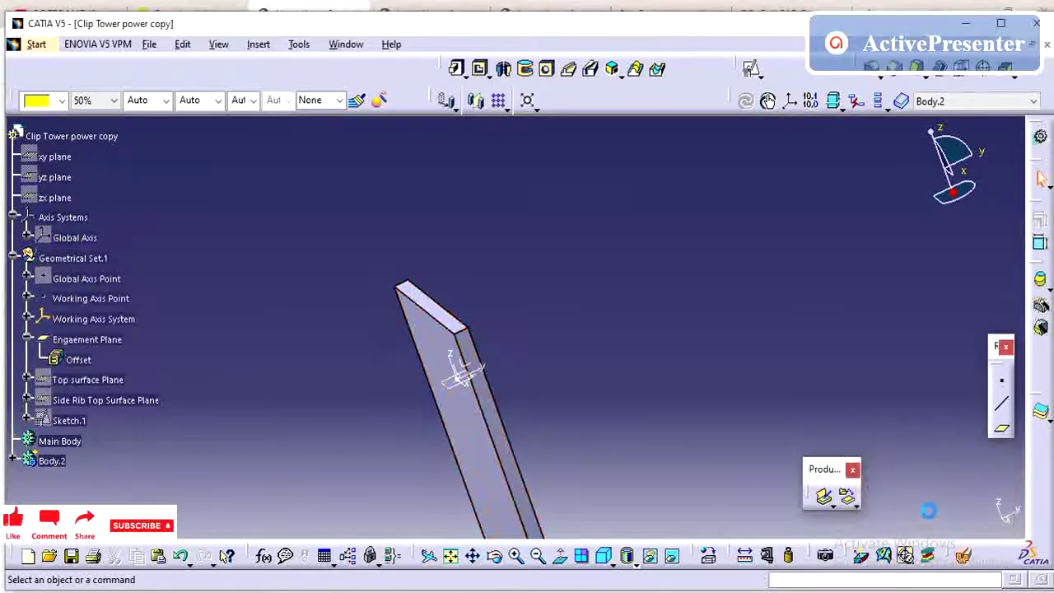
{"action": "left_click", "coordinate": [11, 459]}
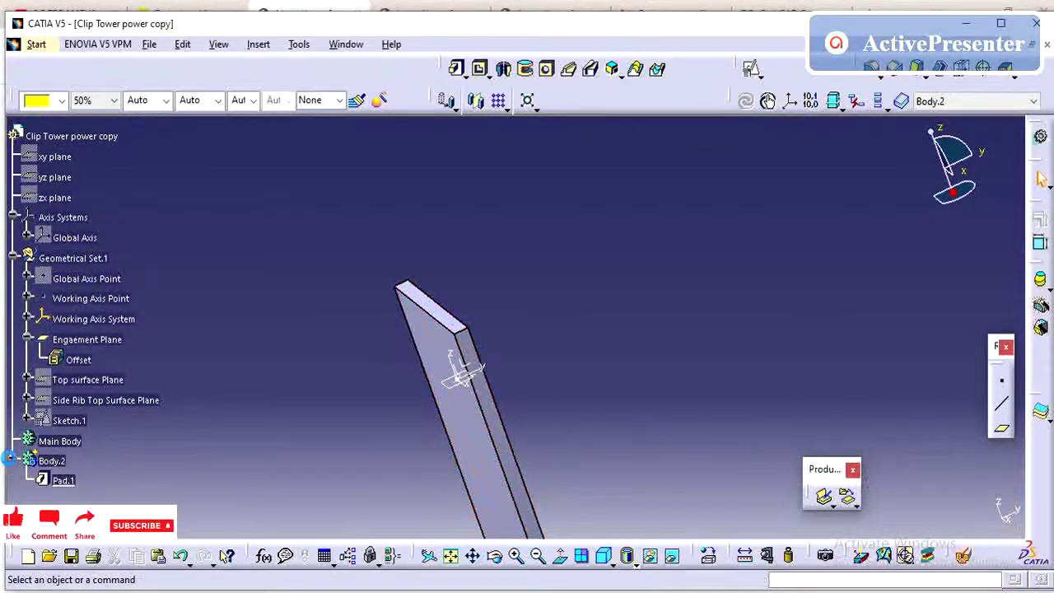
{"action": "right_click", "coordinate": [65, 462]}
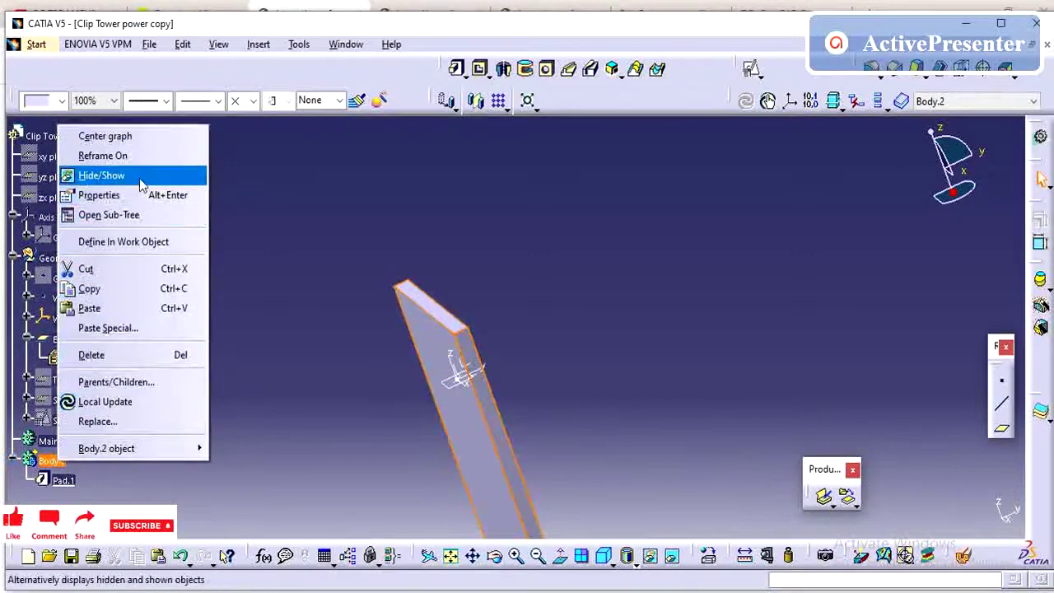
Rename Body.2 to 'Center Body' through its Properties, then orbit to view the pad.
{"action": "left_click", "coordinate": [163, 198]}
{"action": "type", "text": "Center Body"}
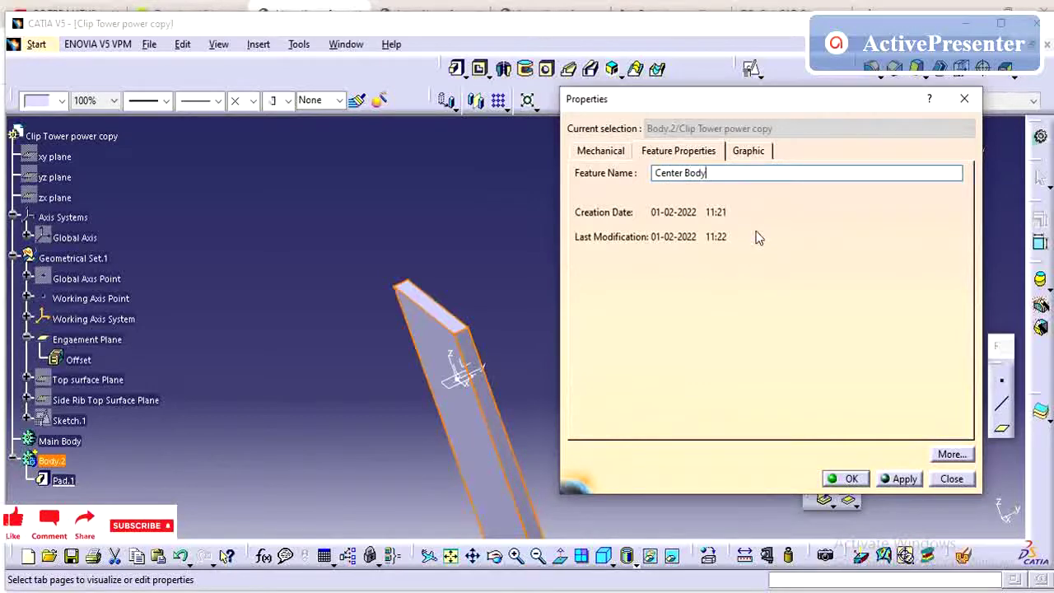
{"action": "key", "text": "Return"}
{"action": "left_click", "coordinate": [563, 233]}
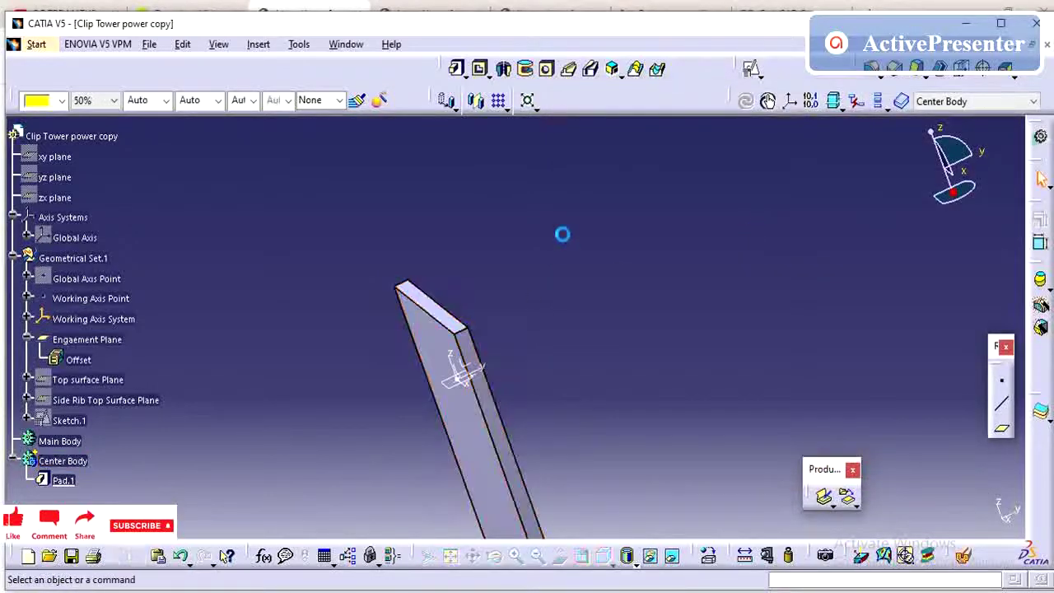
{"action": "middle_click_drag", "start_coordinate": [563, 233], "coordinate": [588, 312]}
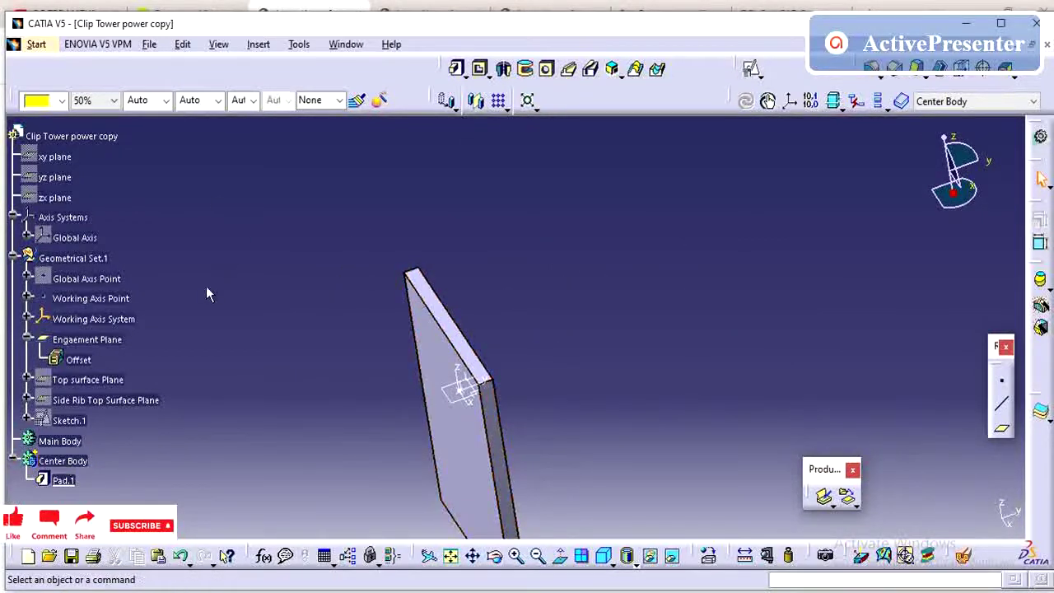
Select the plate's front and back large faces as the faces to draft.
{"action": "middle_click_drag", "start_coordinate": [412, 440], "coordinate": [811, 360]}
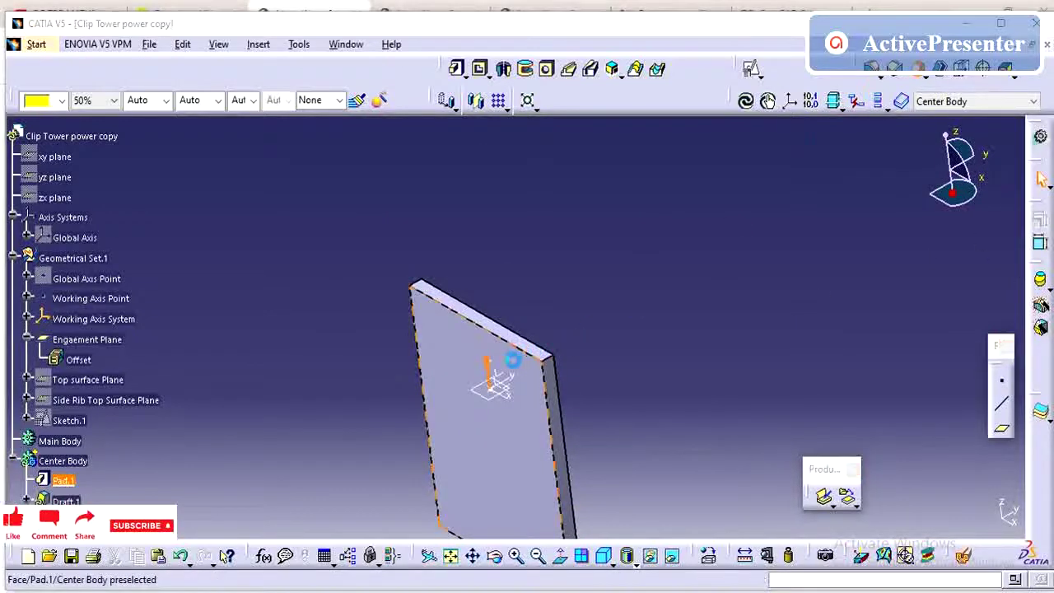
{"action": "left_click", "coordinate": [531, 366]}
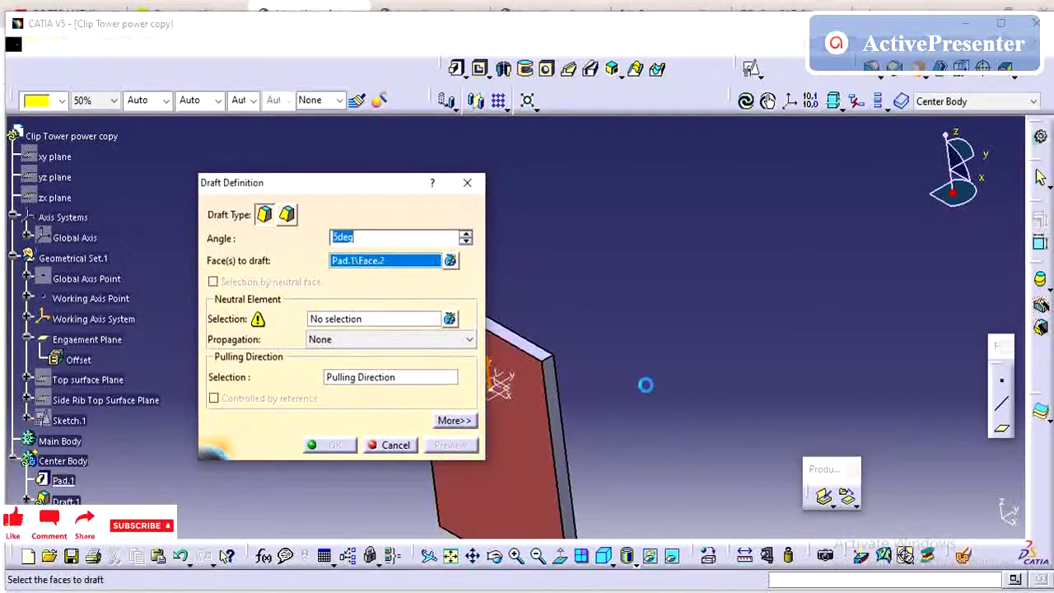
{"action": "mouse_move", "coordinate": [531, 366]}
{"action": "middle_mouse_down"}
{"action": "mouse_move", "coordinate": [605, 397]}
{"action": "mouse_move", "coordinate": [675, 381]}
{"action": "mouse_move", "coordinate": [643, 354]}
{"action": "middle_mouse_up"}
{"action": "left_click", "coordinate": [704, 376]}
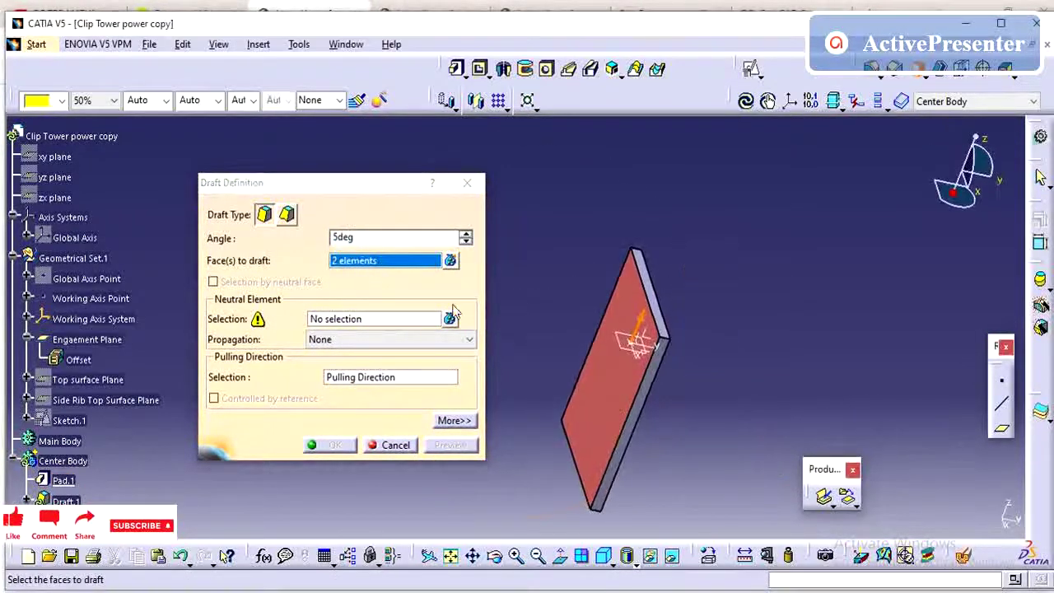
Set pulling direction to the Z axis, neutral element the top face, angle 0.5°, and create the draft.
{"action": "left_click", "coordinate": [400, 379]}
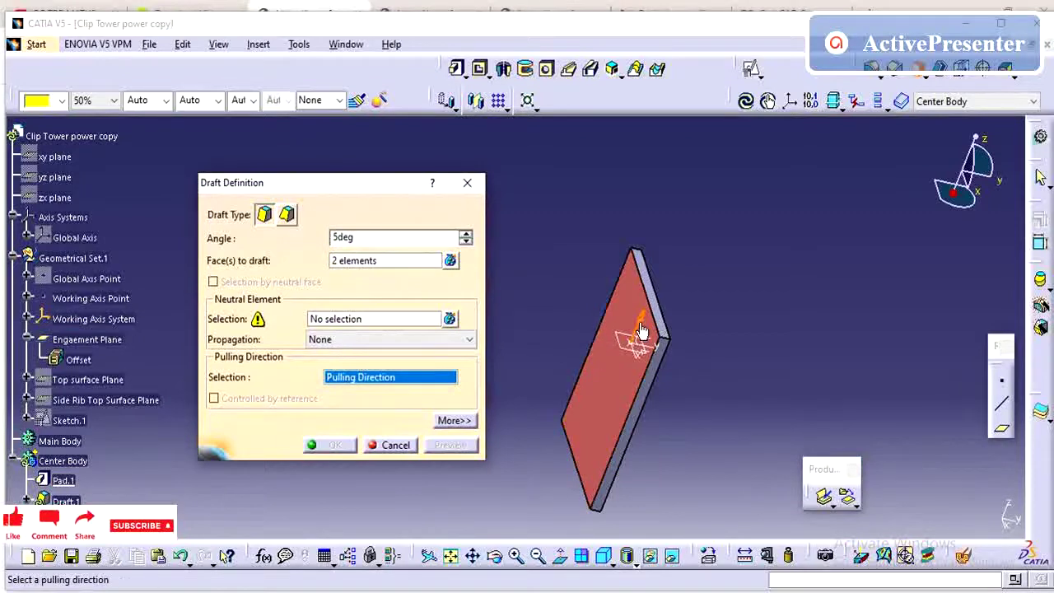
{"action": "mouse_move", "coordinate": [647, 329]}
{"action": "middle_mouse_down"}
{"action": "mouse_move", "coordinate": [607, 335]}
{"action": "mouse_move", "coordinate": [621, 318]}
{"action": "middle_mouse_up"}
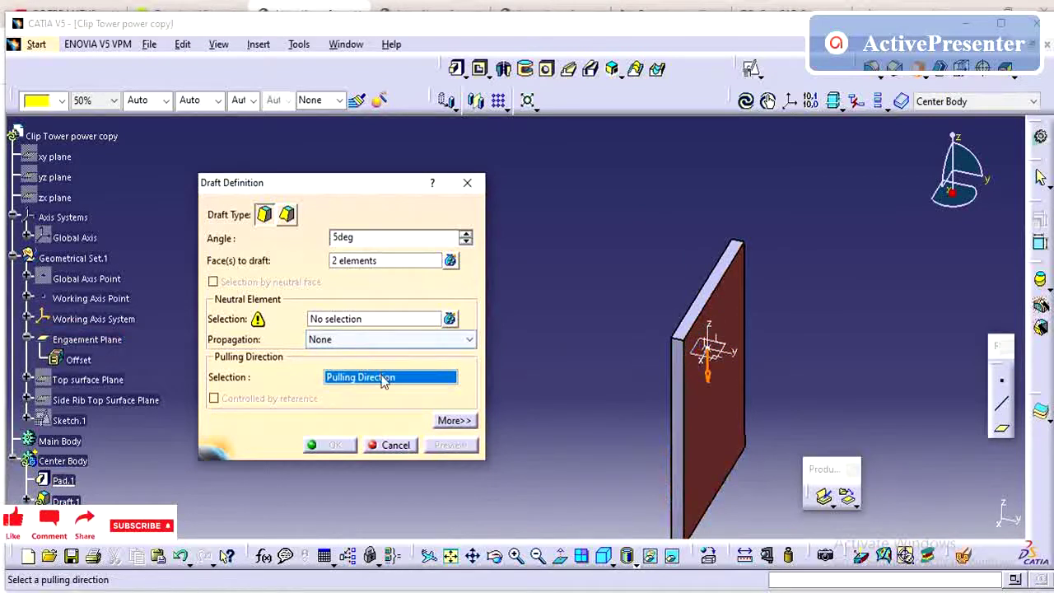
{"action": "left_click", "coordinate": [718, 334]}
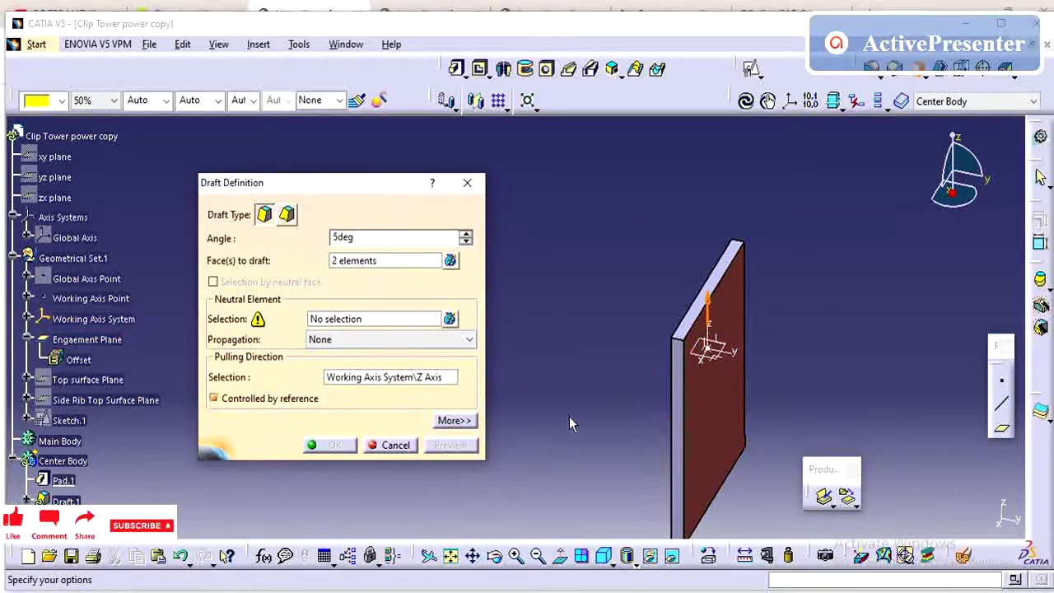
{"action": "left_click", "coordinate": [382, 321]}
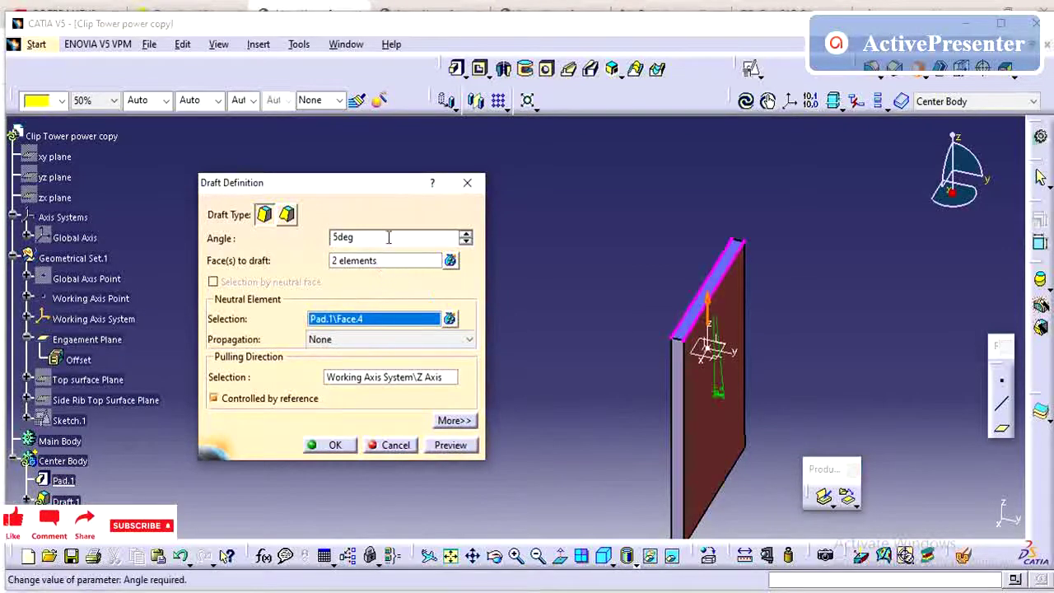
{"action": "left_click_drag", "start_coordinate": [384, 237], "coordinate": [190, 236]}
{"action": "type", "text": ".5"}
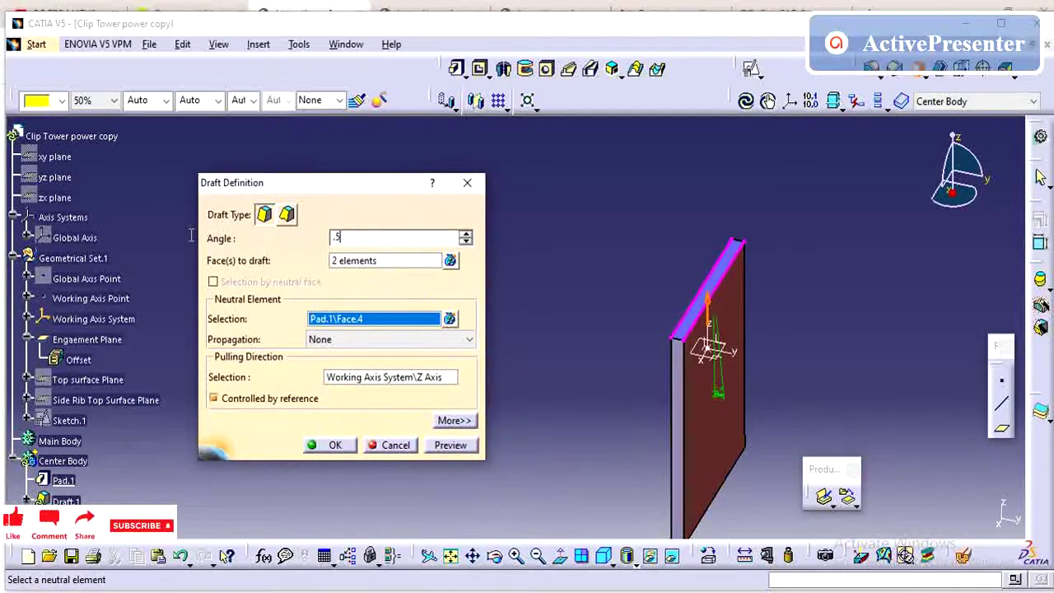
{"action": "key", "text": "Return"}
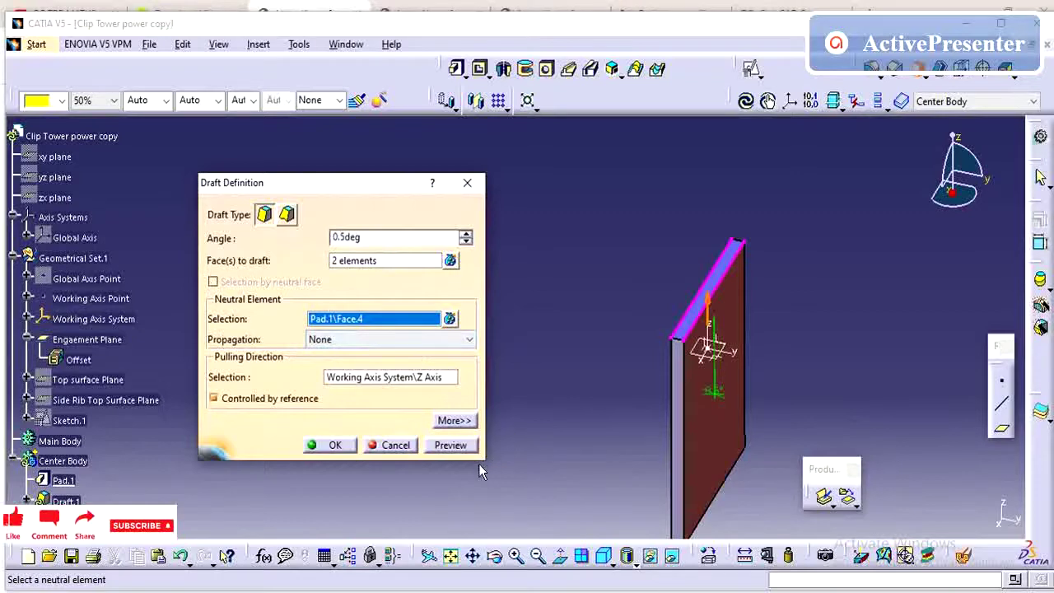
{"action": "left_click", "coordinate": [449, 445]}
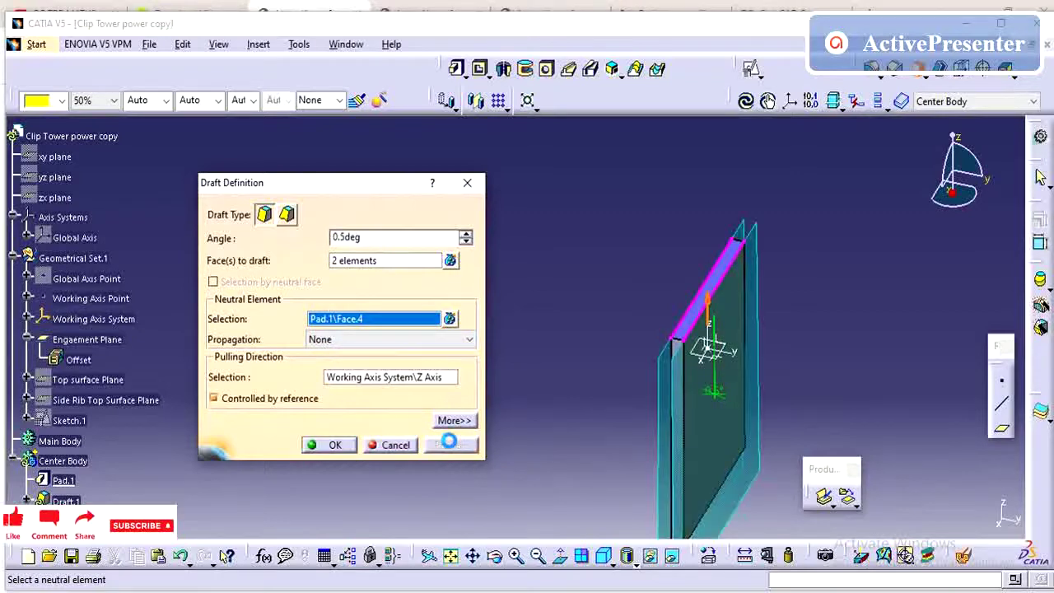
{"action": "left_click", "coordinate": [355, 445]}
{"action": "mouse_move", "coordinate": [541, 357]}
{"action": "middle_mouse_down"}
{"action": "mouse_move", "coordinate": [552, 395]}
{"action": "mouse_move", "coordinate": [760, 379]}
{"action": "mouse_move", "coordinate": [722, 355]}
{"action": "mouse_move", "coordinate": [662, 387]}
{"action": "middle_mouse_up"}
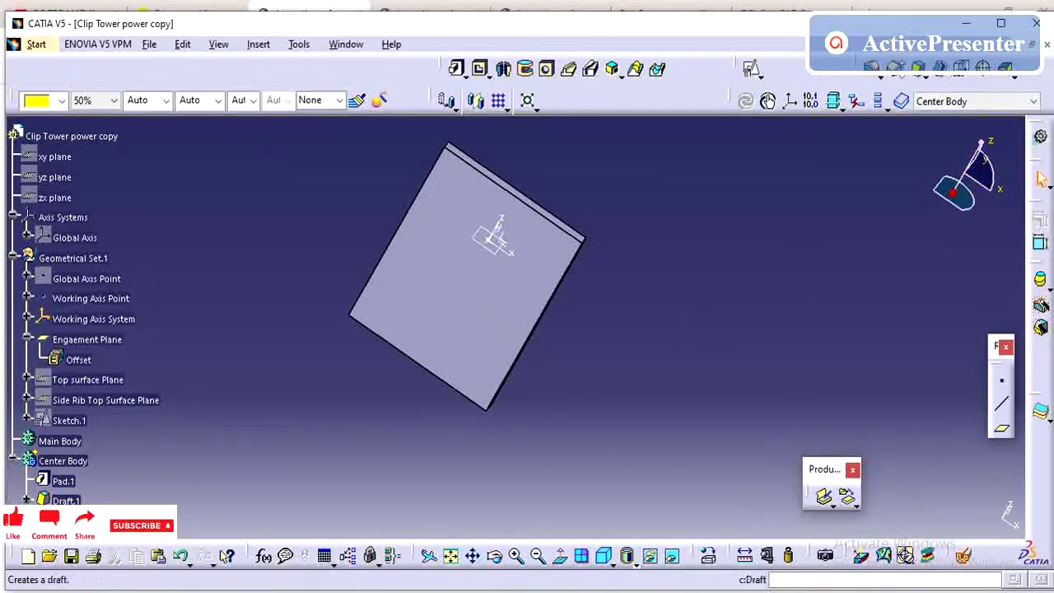
Add a tritangent fillet between both drafted faces, removing the plate's top face.
{"action": "left_click", "coordinate": [886, 75]}
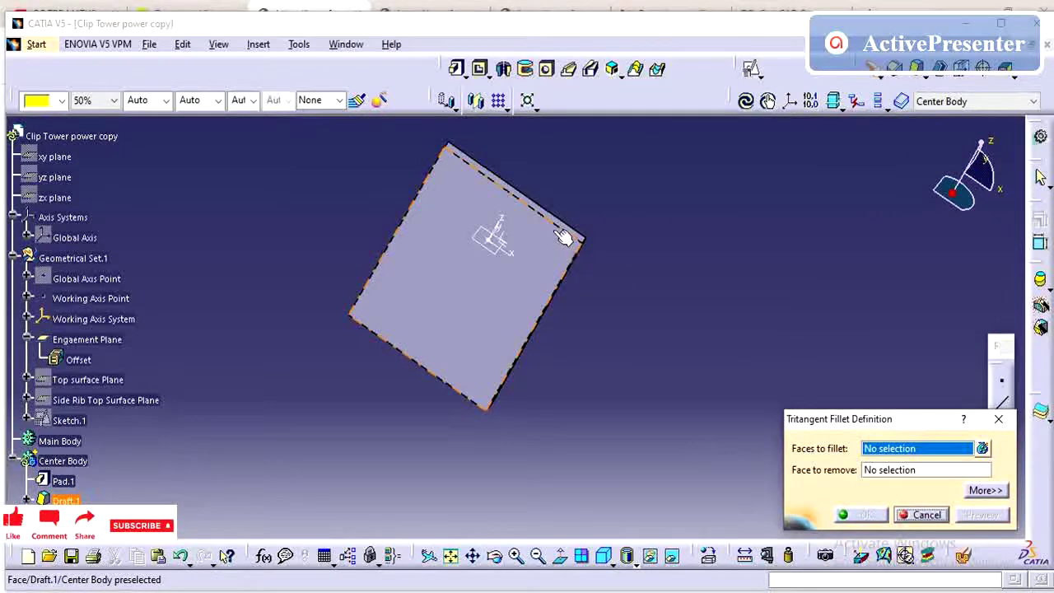
{"action": "left_click", "coordinate": [554, 244]}
{"action": "mouse_move", "coordinate": [595, 280]}
{"action": "middle_mouse_down"}
{"action": "mouse_move", "coordinate": [457, 300]}
{"action": "mouse_move", "coordinate": [325, 346]}
{"action": "middle_mouse_up"}
{"action": "middle_click_drag", "start_coordinate": [665, 283], "coordinate": [640, 318]}
{"action": "left_click", "coordinate": [640, 319]}
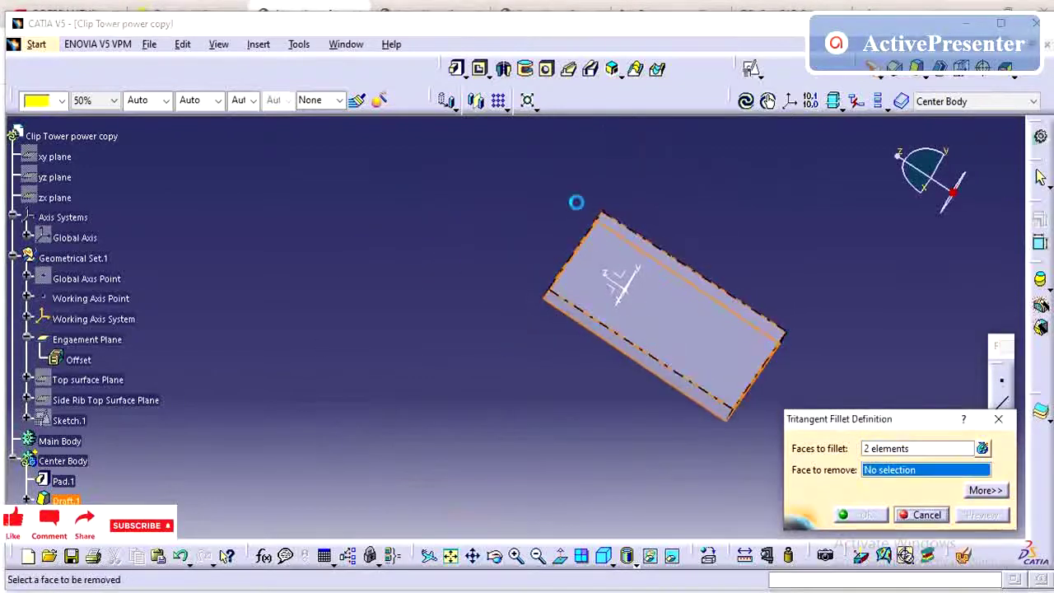
{"action": "middle_click_drag", "start_coordinate": [577, 202], "coordinate": [740, 326]}
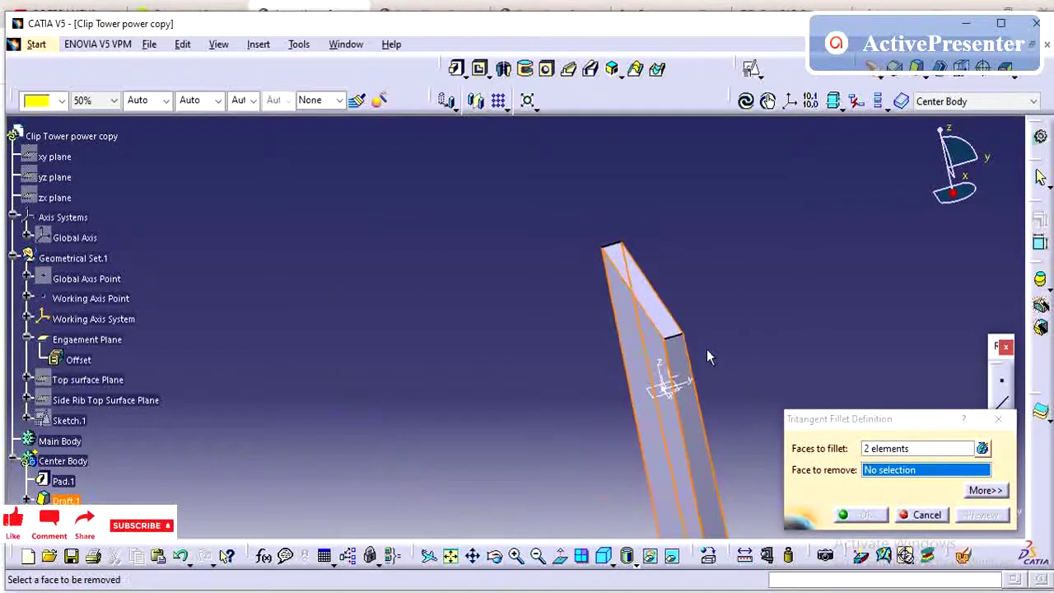
{"action": "left_click", "coordinate": [667, 324]}
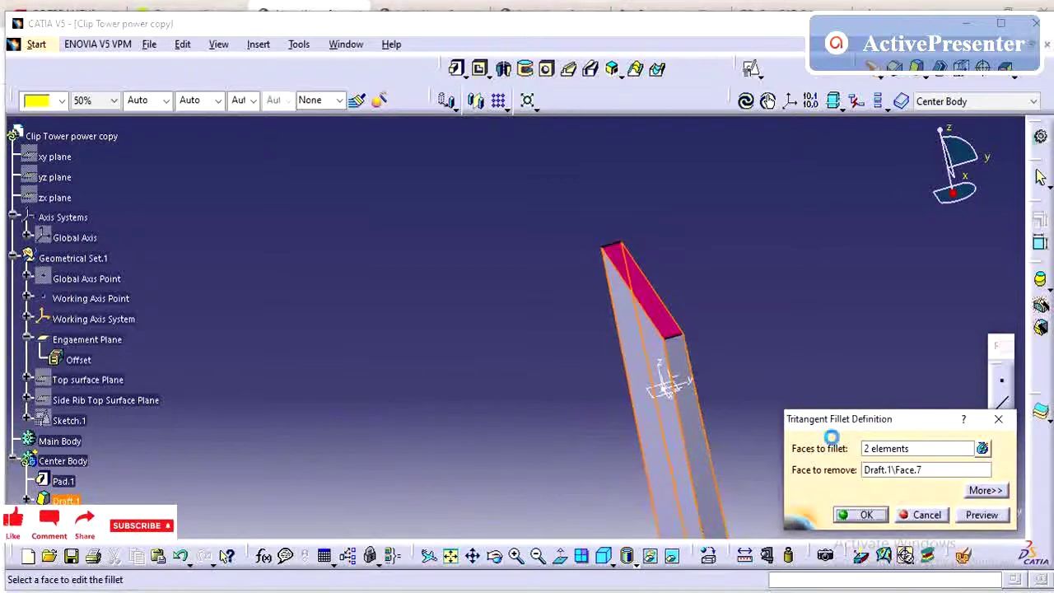
{"action": "left_click", "coordinate": [864, 515]}
{"action": "mouse_move", "coordinate": [583, 302]}
{"action": "middle_mouse_down"}
{"action": "mouse_move", "coordinate": [648, 371]}
{"action": "mouse_move", "coordinate": [584, 446]}
{"action": "mouse_move", "coordinate": [417, 427]}
{"action": "middle_mouse_up"}
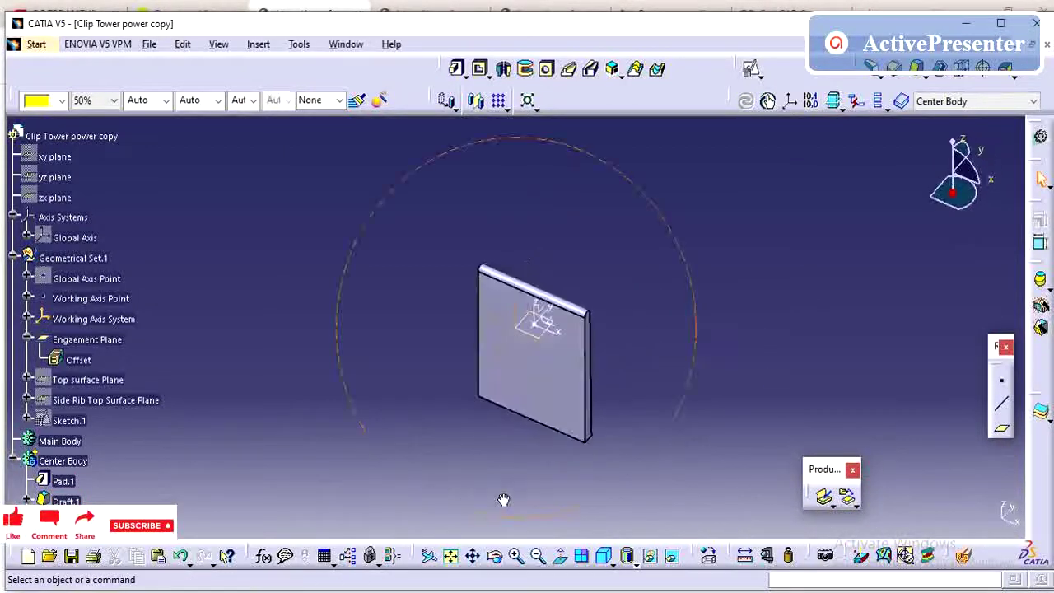
Define Center Body as the in-work object.
{"action": "scroll", "coordinate": [38, 486], "scroll_direction": "down", "scroll_amount": 1}
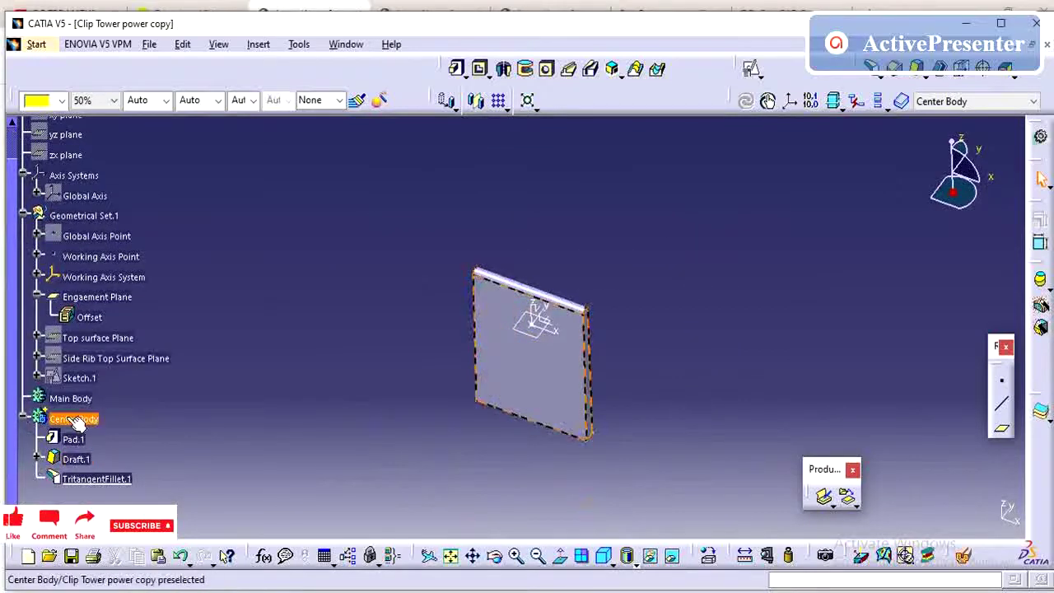
{"action": "right_click", "coordinate": [69, 418]}
{"action": "left_click", "coordinate": [134, 201]}
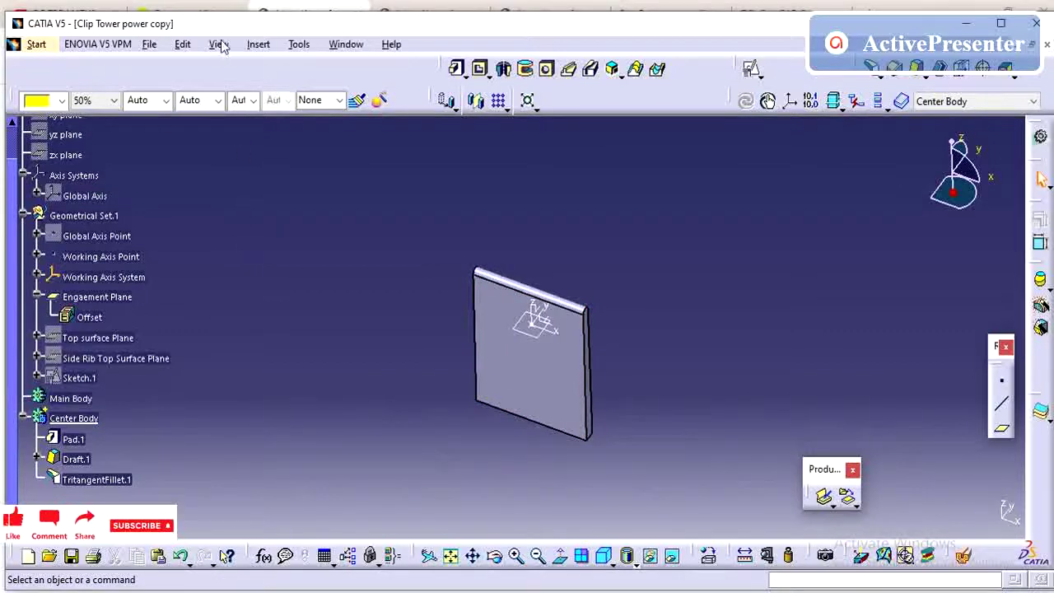
Insert a new body, which appears as Outer Ribs below Center Body.
{"action": "left_click", "coordinate": [259, 48]}
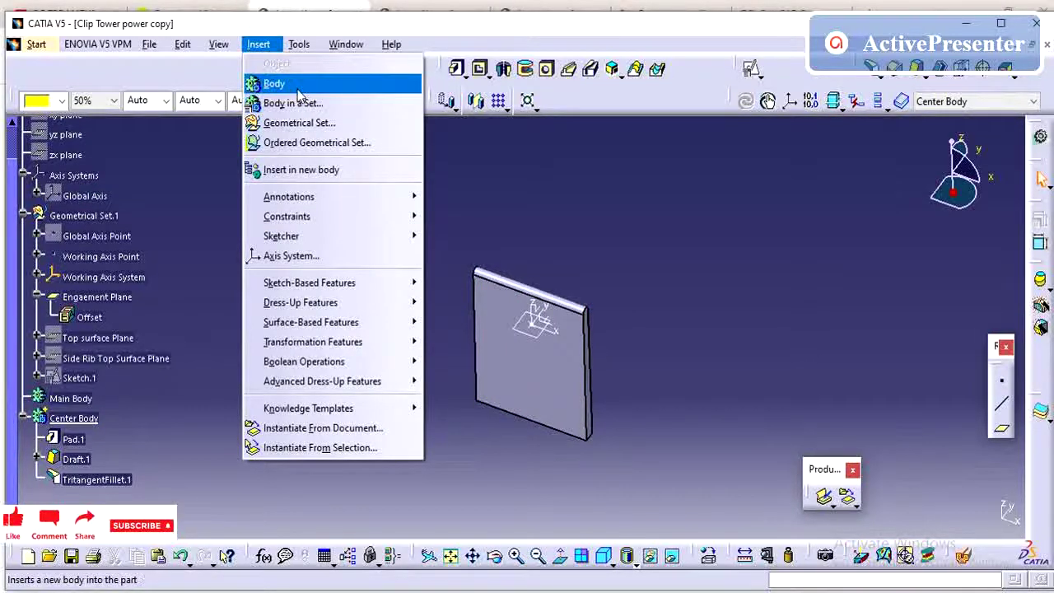
{"action": "left_click", "coordinate": [298, 85]}
{"action": "scroll", "coordinate": [206, 362], "scroll_direction": "down", "scroll_amount": 1}
{"action": "scroll", "coordinate": [239, 348], "scroll_direction": "down", "scroll_amount": 1}
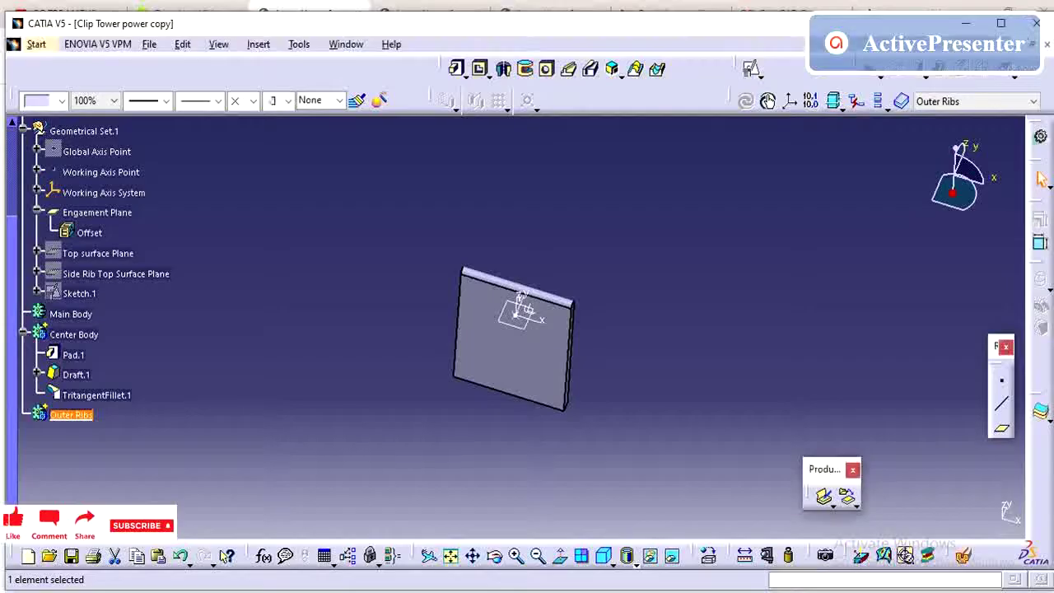
{"action": "left_click", "coordinate": [74, 414]}
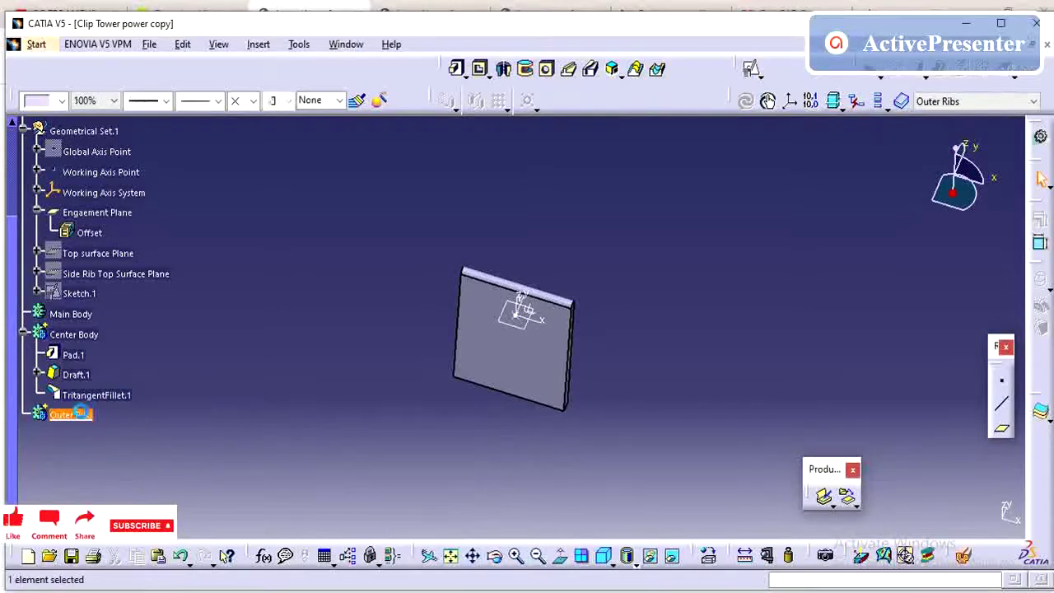
{"action": "right_click", "coordinate": [80, 414]}
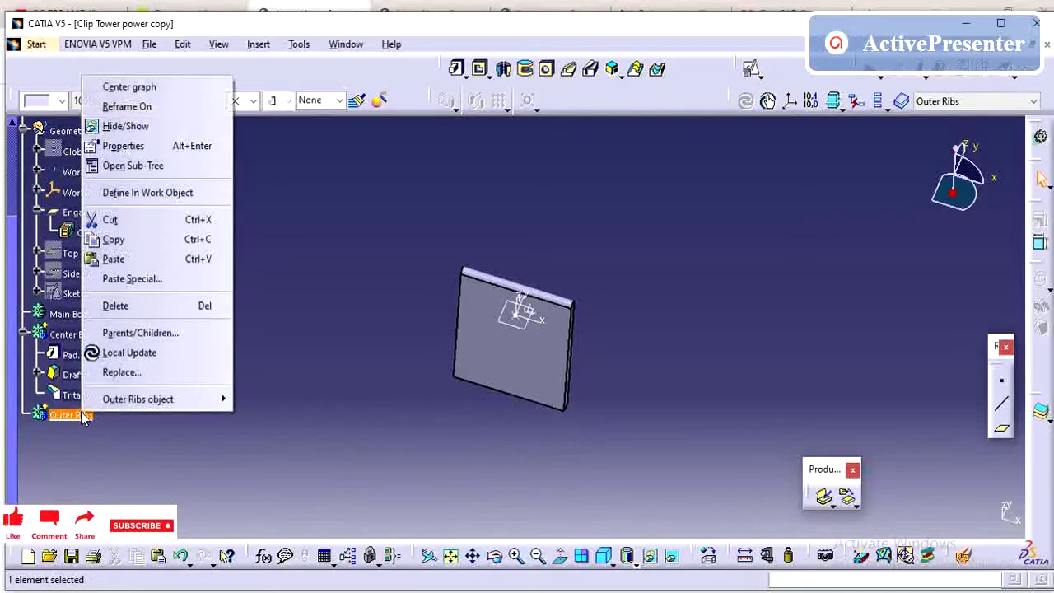
{"action": "left_click", "coordinate": [358, 235]}
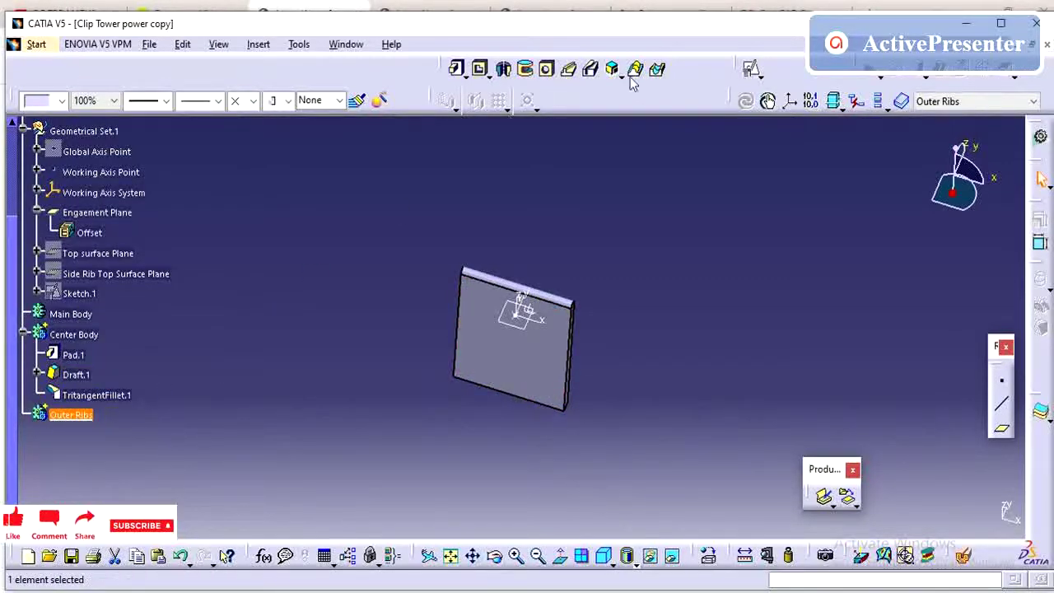
Create a positioned sketch on Engagement Plane with its origin projected from Working Axis Point.
{"action": "left_click", "coordinate": [751, 69]}
{"action": "mouse_move", "coordinate": [492, 359]}
{"action": "middle_mouse_down"}
{"action": "mouse_move", "coordinate": [659, 360]}
{"action": "mouse_move", "coordinate": [632, 340]}
{"action": "middle_mouse_up"}
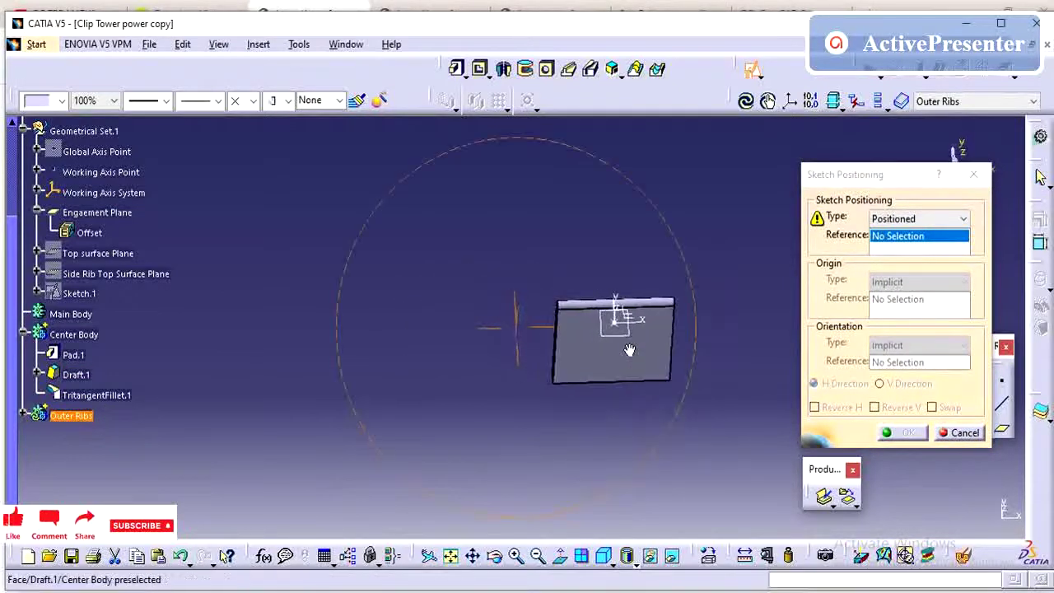
{"action": "left_click", "coordinate": [631, 340]}
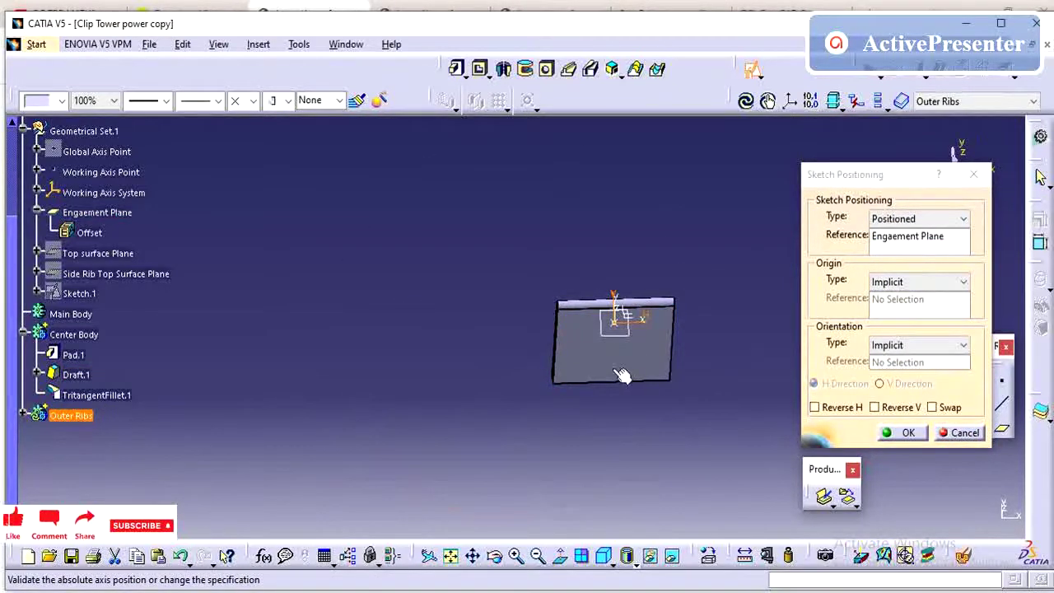
{"action": "middle_click_drag", "start_coordinate": [624, 375], "coordinate": [488, 340]}
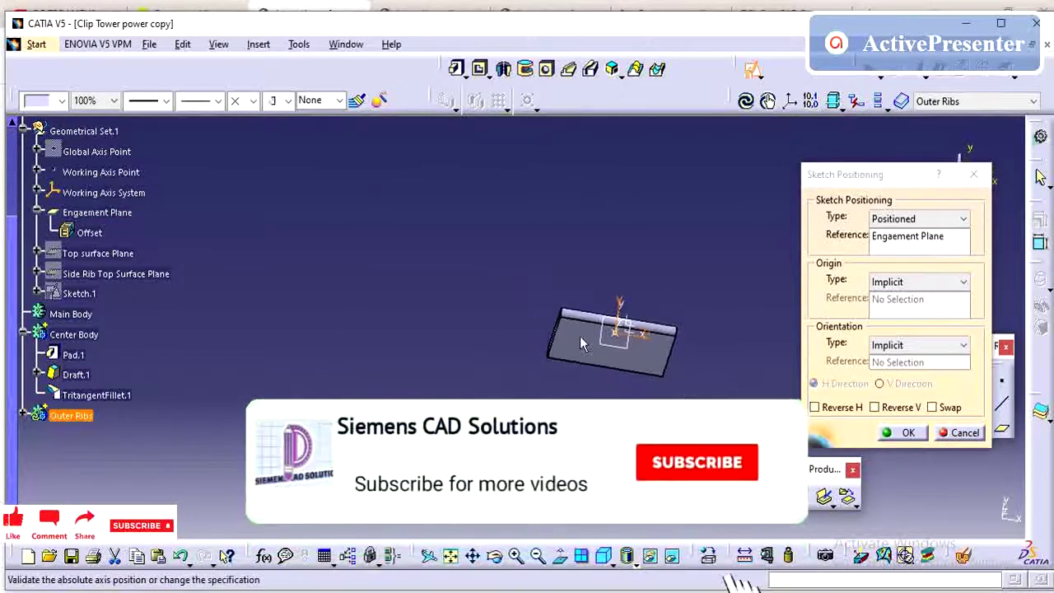
{"action": "left_click", "coordinate": [915, 282]}
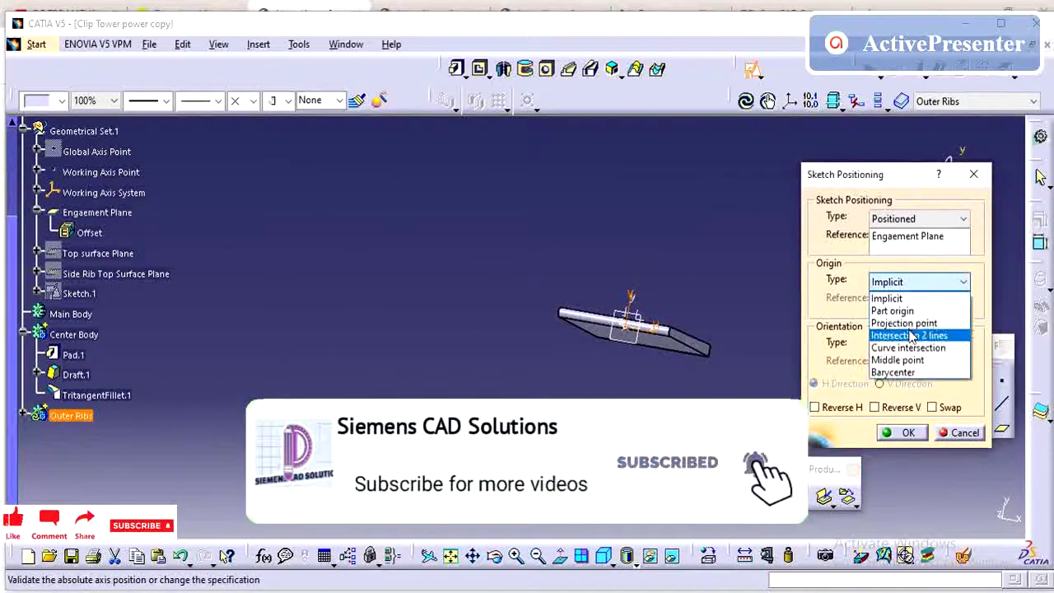
{"action": "left_click", "coordinate": [911, 325]}
{"action": "left_click", "coordinate": [100, 172]}
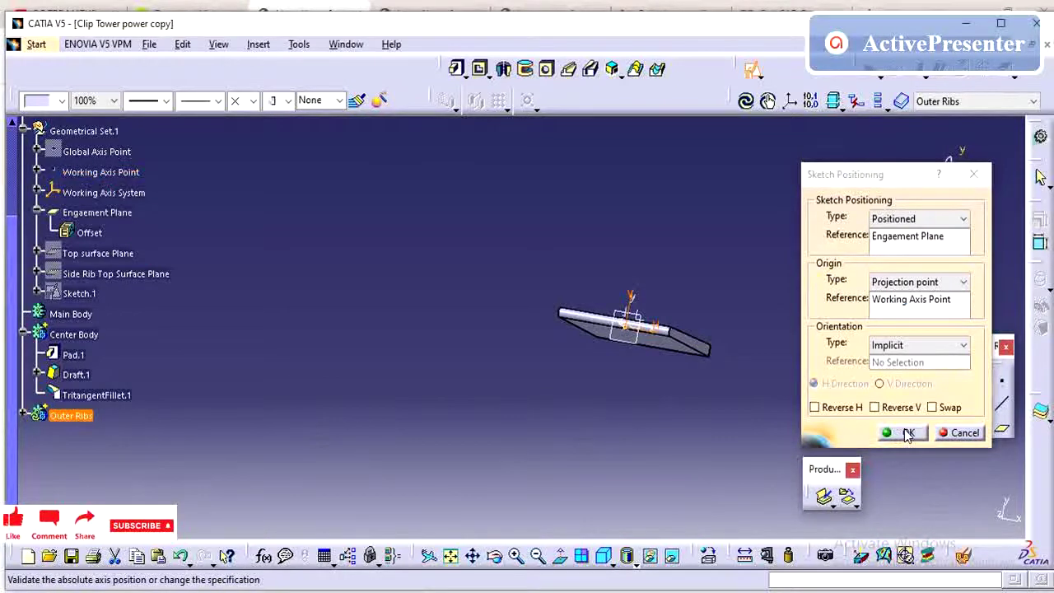
{"action": "left_click", "coordinate": [906, 433]}
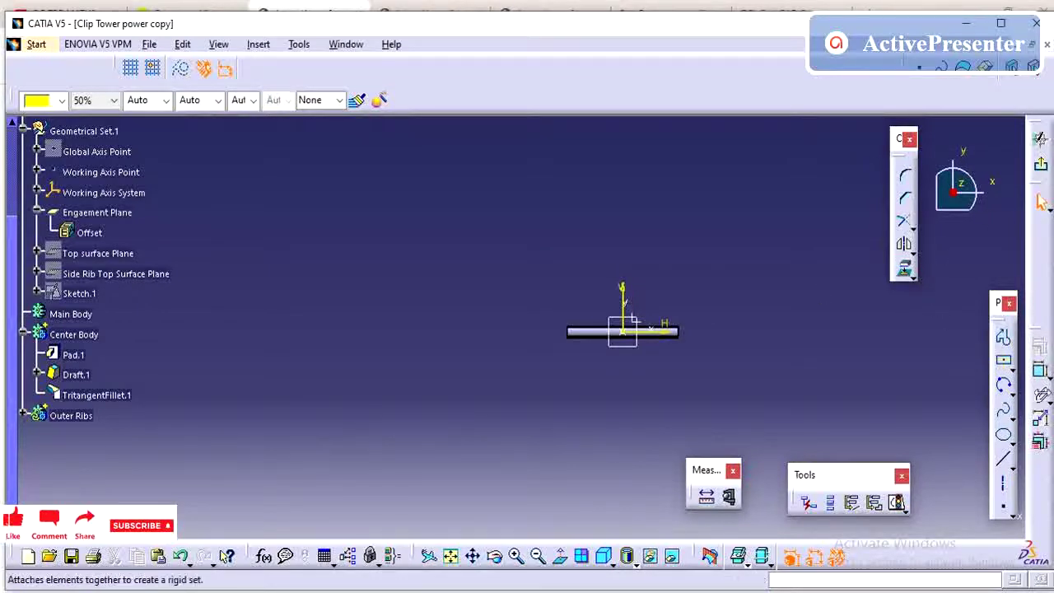
Draw two centred rectangles, one at each end of the bar.
{"action": "left_click", "coordinate": [1004, 366]}
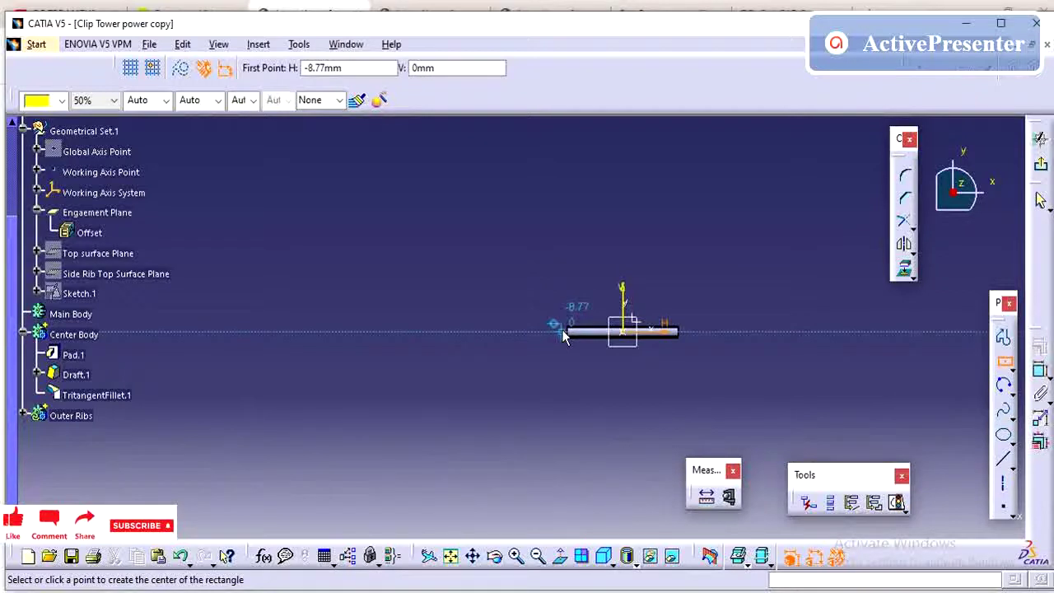
{"action": "left_click", "coordinate": [564, 332]}
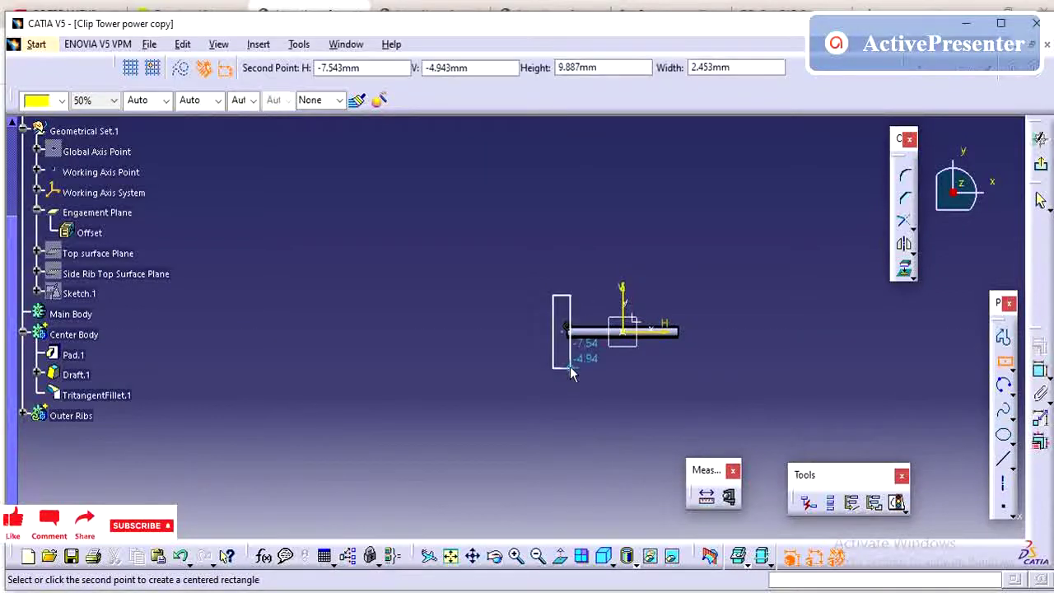
{"action": "left_click", "coordinate": [570, 368]}
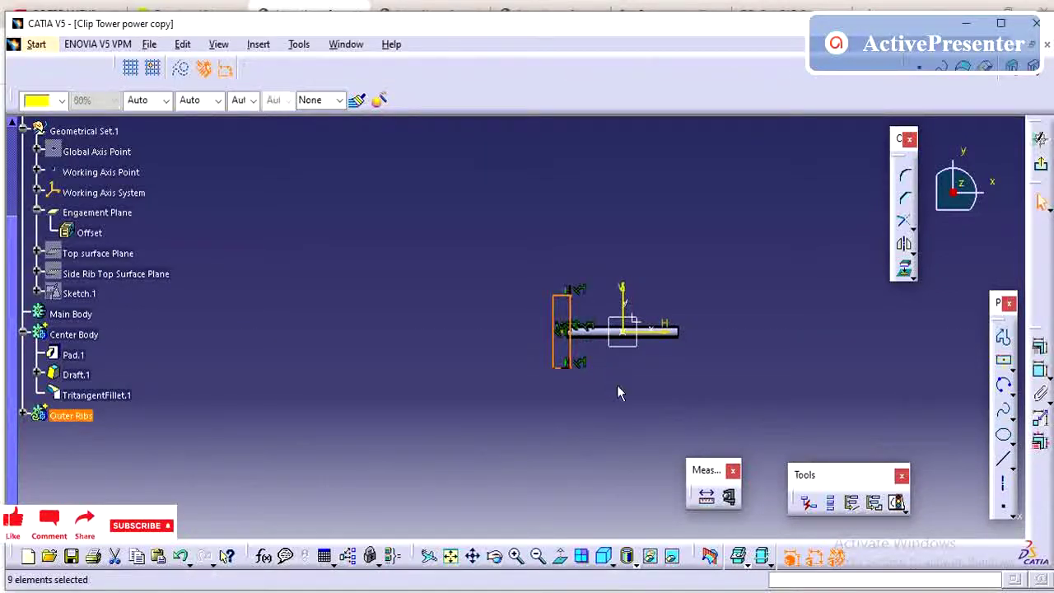
{"action": "left_click", "coordinate": [619, 393]}
{"action": "middle_click_drag", "start_coordinate": [616, 396], "coordinate": [616, 370]}
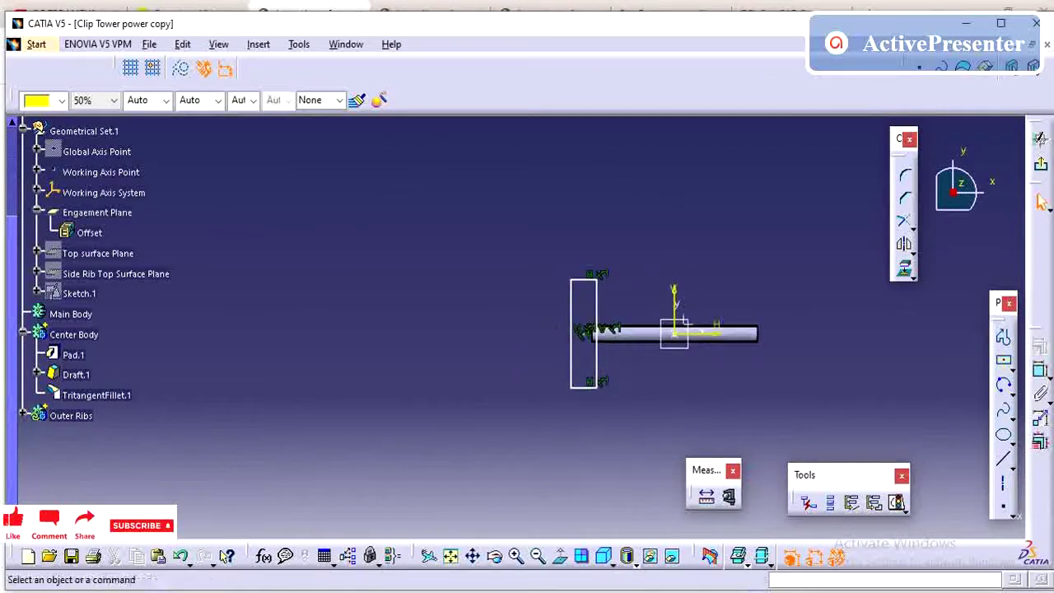
{"action": "left_click", "coordinate": [1003, 360]}
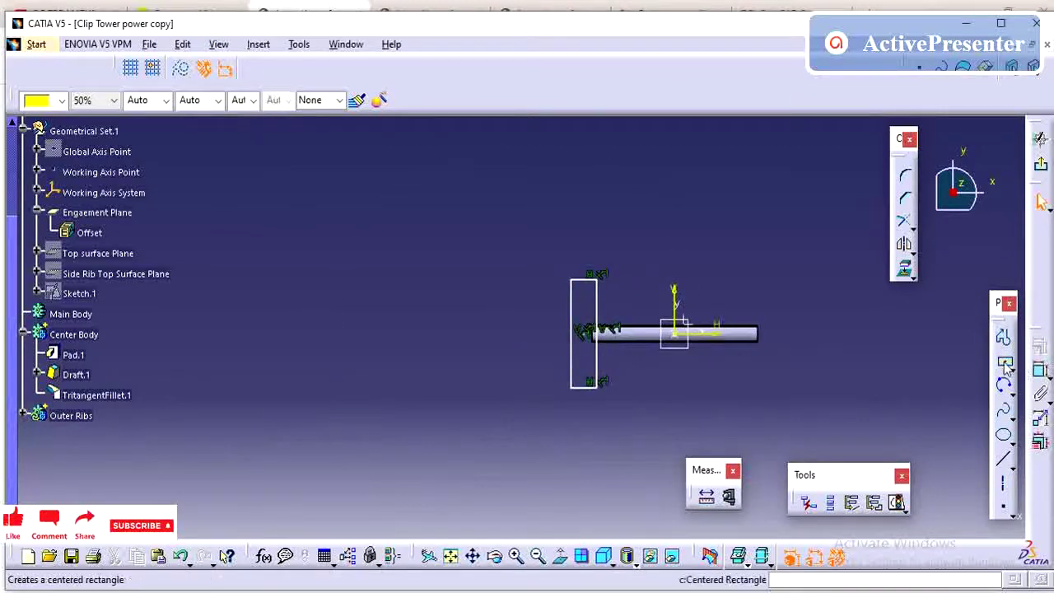
{"action": "left_click", "coordinate": [764, 333]}
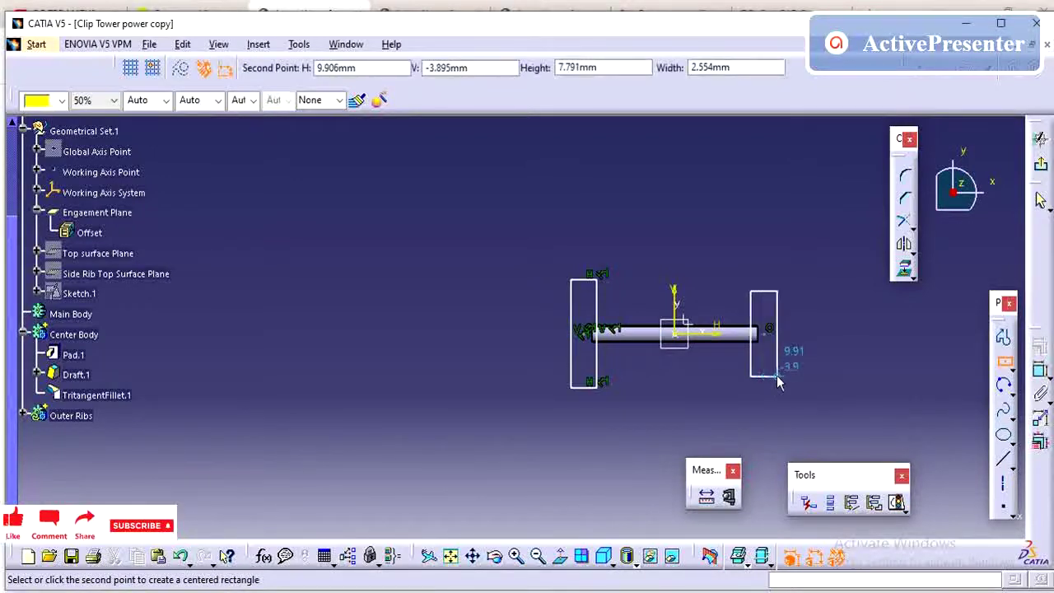
{"action": "left_click", "coordinate": [775, 375]}
{"action": "left_click", "coordinate": [861, 336]}
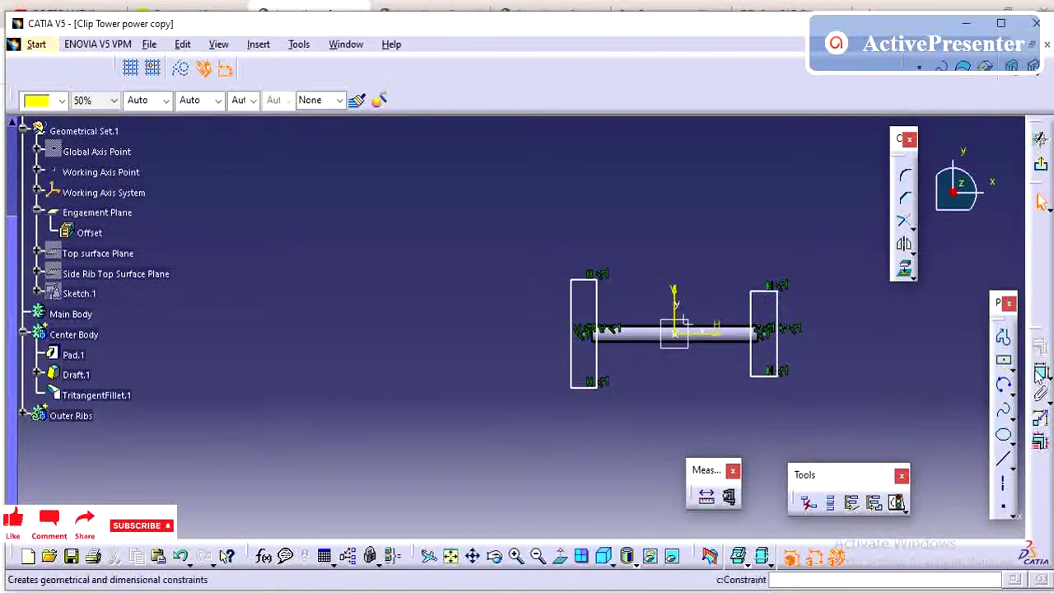
Dimension the left rib's 2.453 width and 9.887 height, and align both ribs' bottom edges.
{"action": "left_click", "coordinate": [1039, 372]}
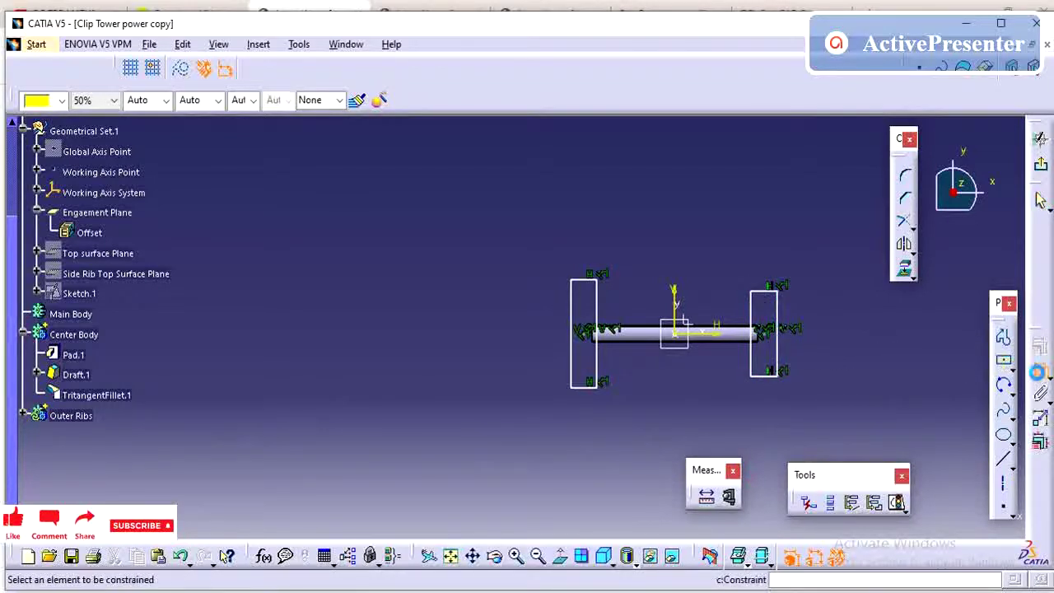
{"action": "left_click", "coordinate": [595, 391]}
{"action": "left_click", "coordinate": [489, 336]}
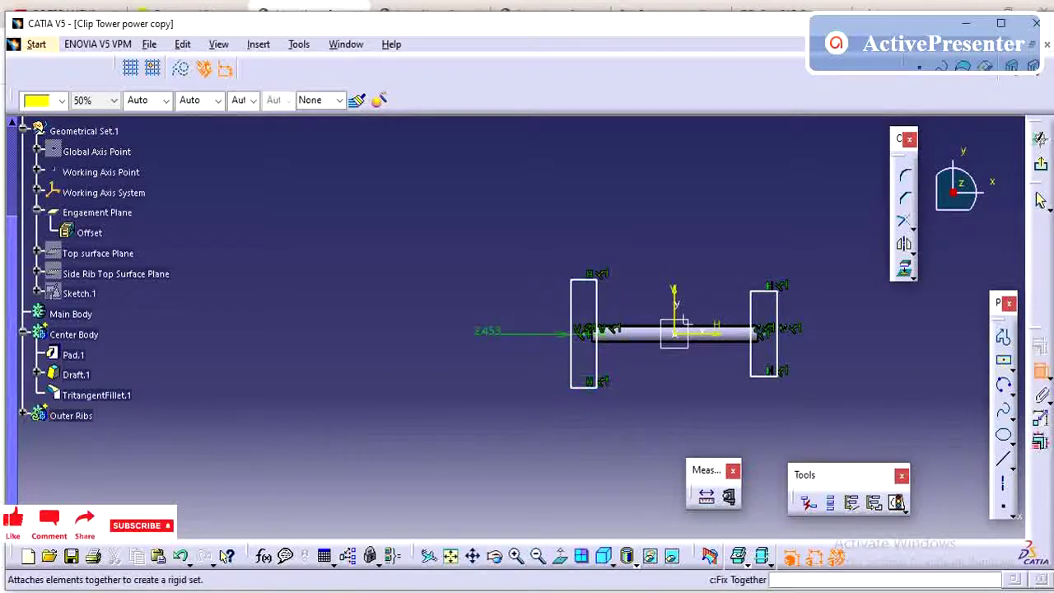
{"action": "left_click", "coordinate": [571, 356]}
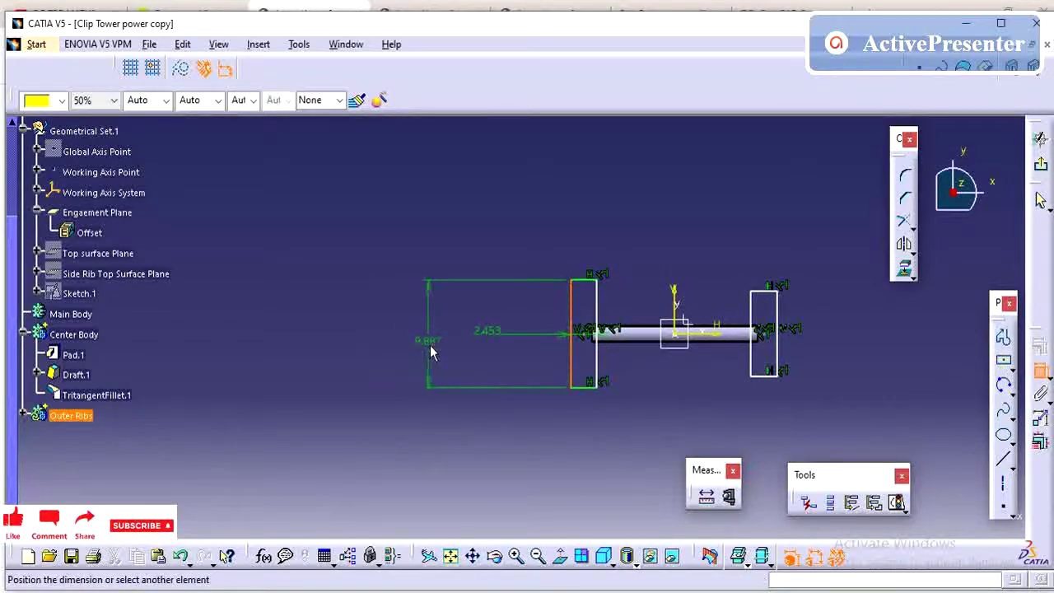
{"action": "left_click", "coordinate": [430, 353]}
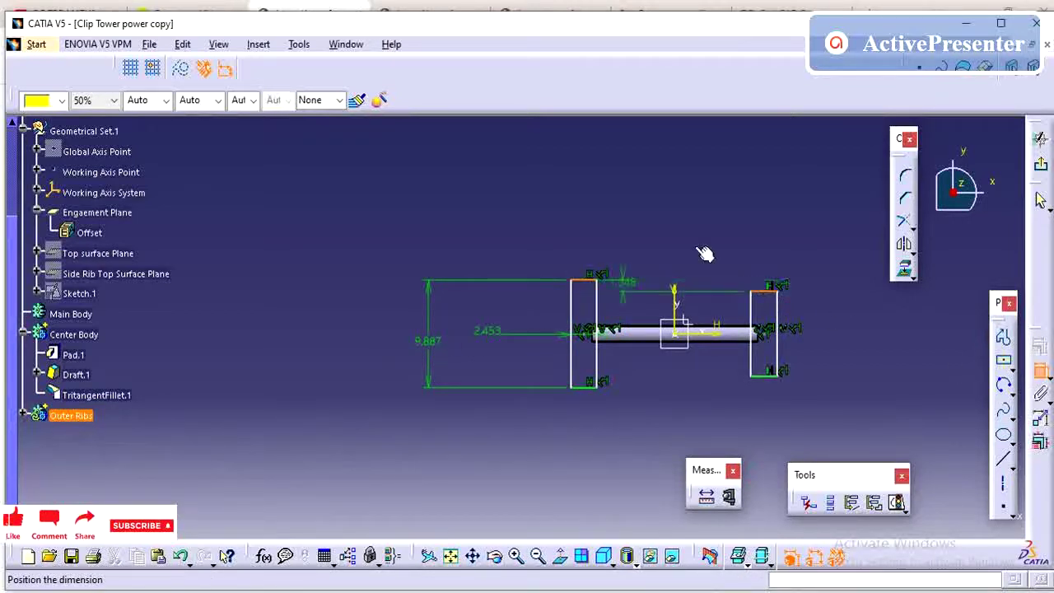
{"action": "right_click", "coordinate": [728, 232]}
{"action": "left_click", "coordinate": [806, 366]}
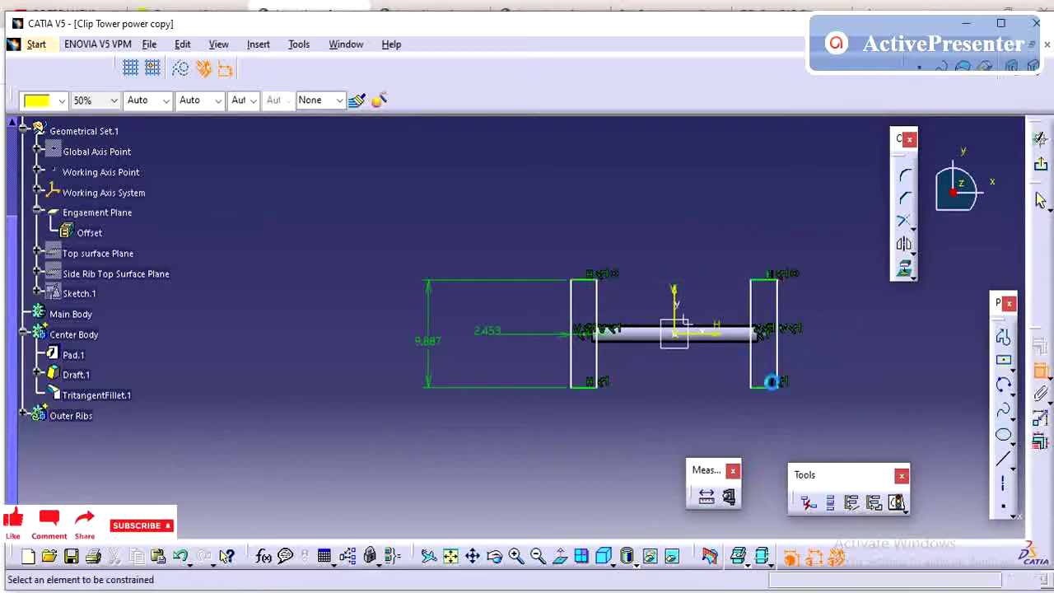
{"action": "left_click", "coordinate": [595, 388]}
{"action": "left_click", "coordinate": [637, 409]}
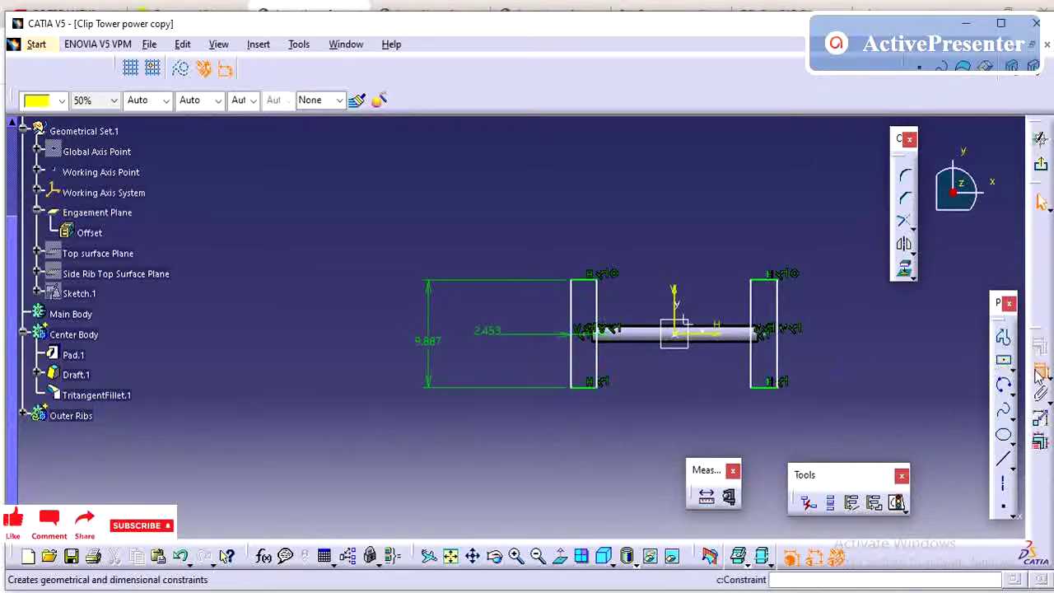
{"action": "left_click", "coordinate": [591, 281]}
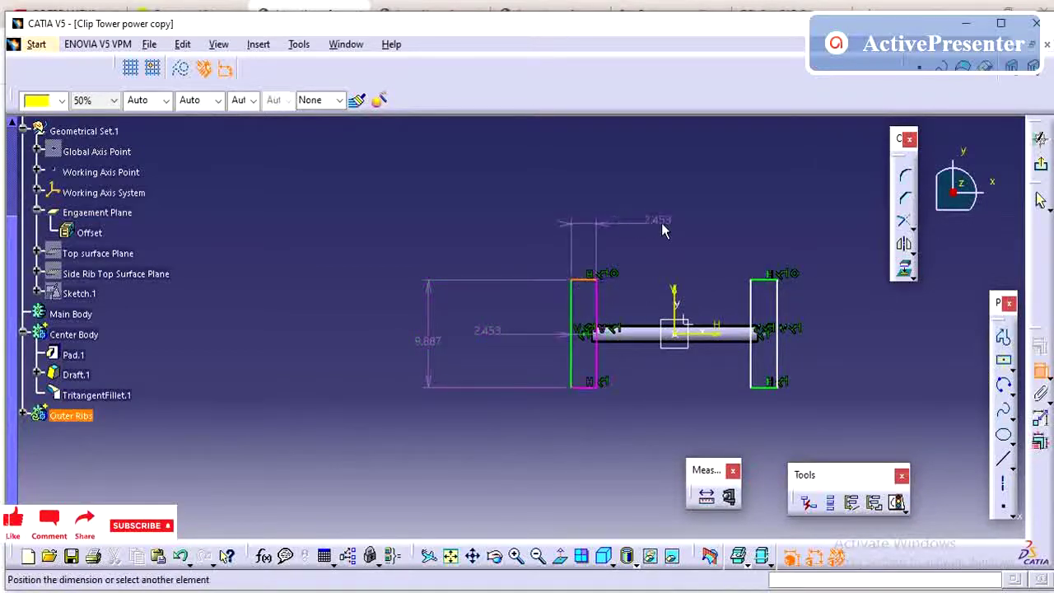
{"action": "key", "text": "Escape"}
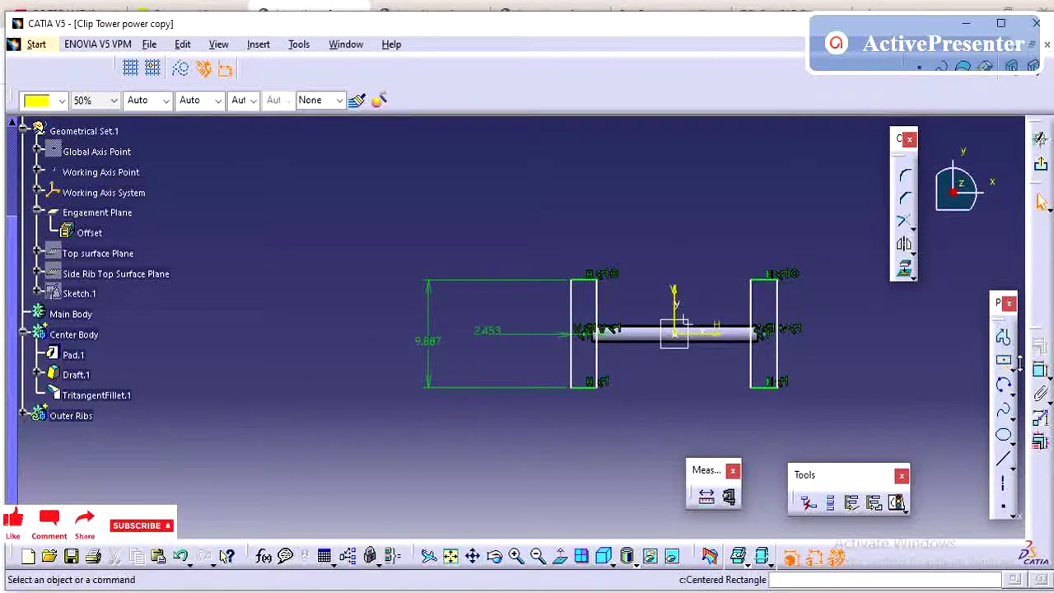
Set the rib width dimension to 1.
{"action": "left_click", "coordinate": [1039, 370]}
{"action": "left_click", "coordinate": [763, 392]}
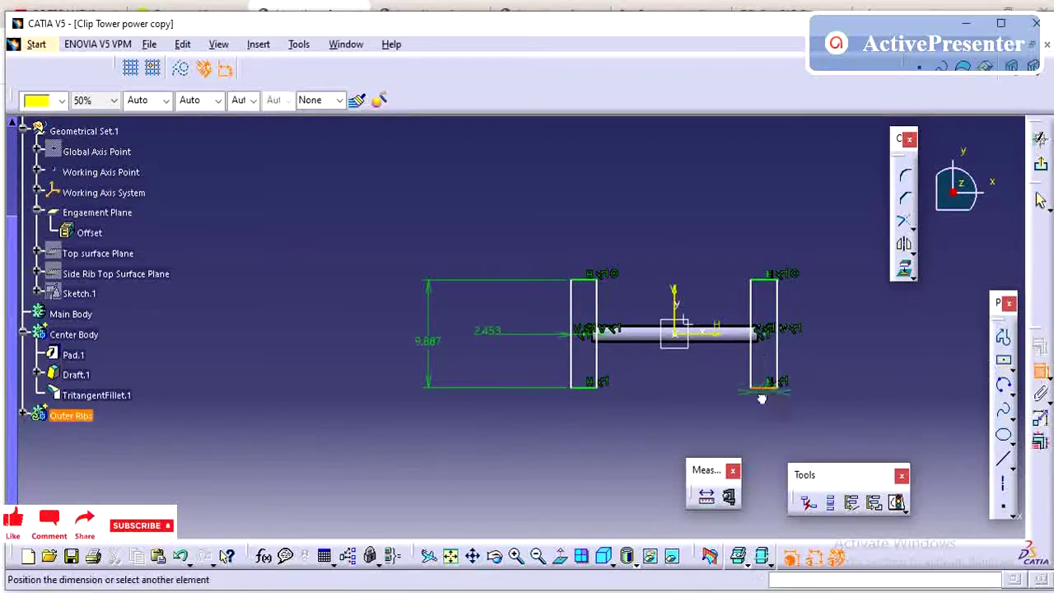
{"action": "left_click", "coordinate": [732, 410]}
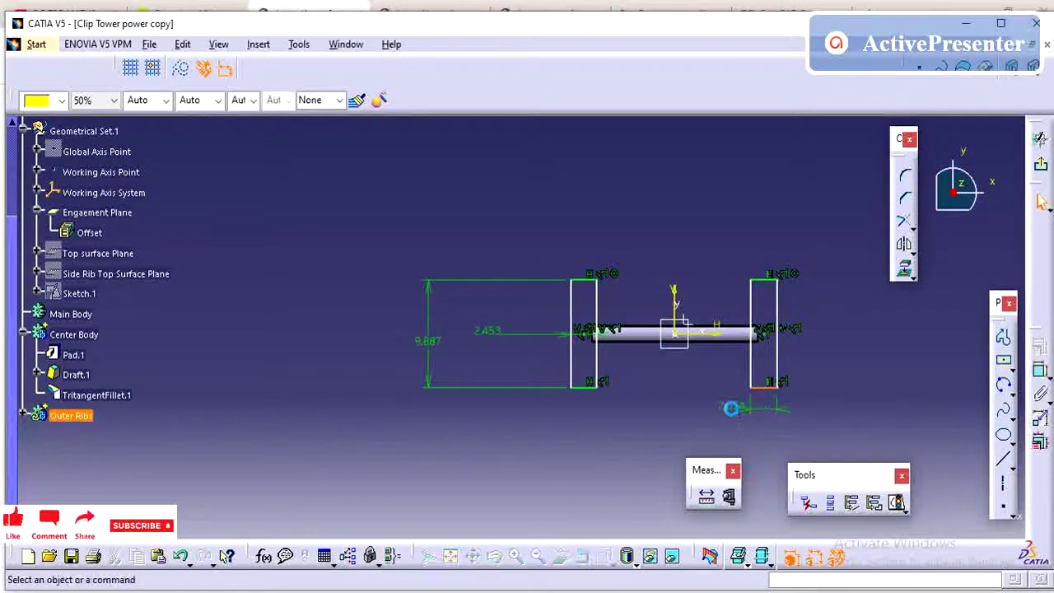
{"action": "double_click", "coordinate": [732, 410]}
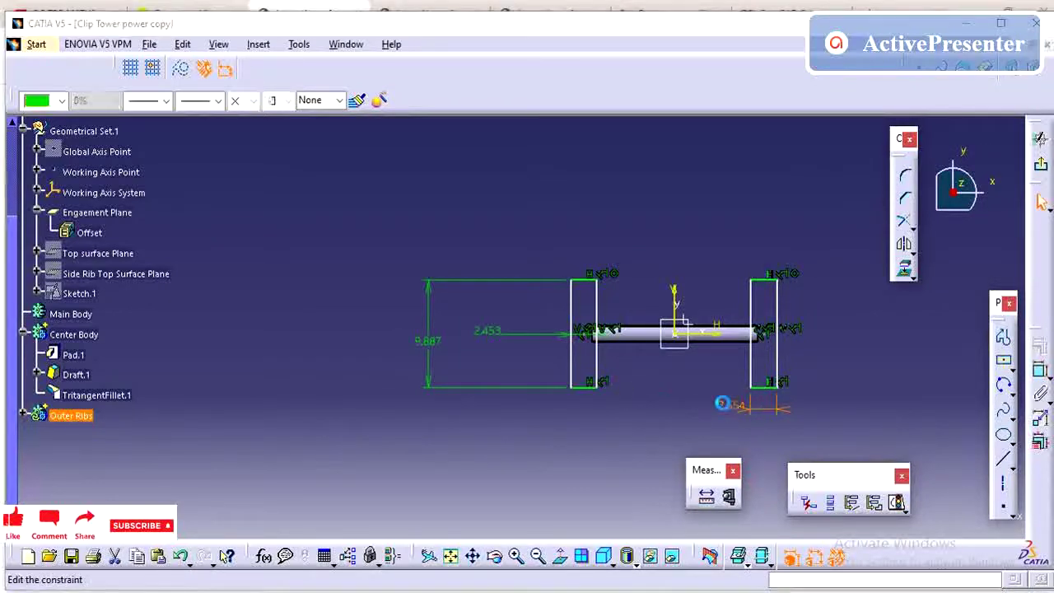
{"action": "type", "text": "13"}
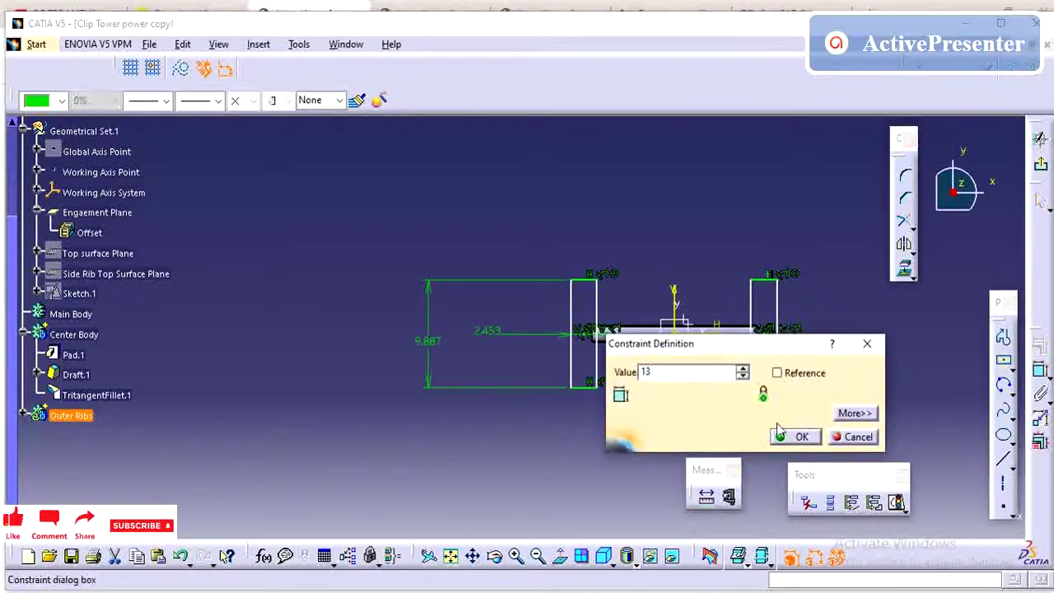
{"action": "key", "text": "BackSpace"}
{"action": "left_click", "coordinate": [799, 438]}
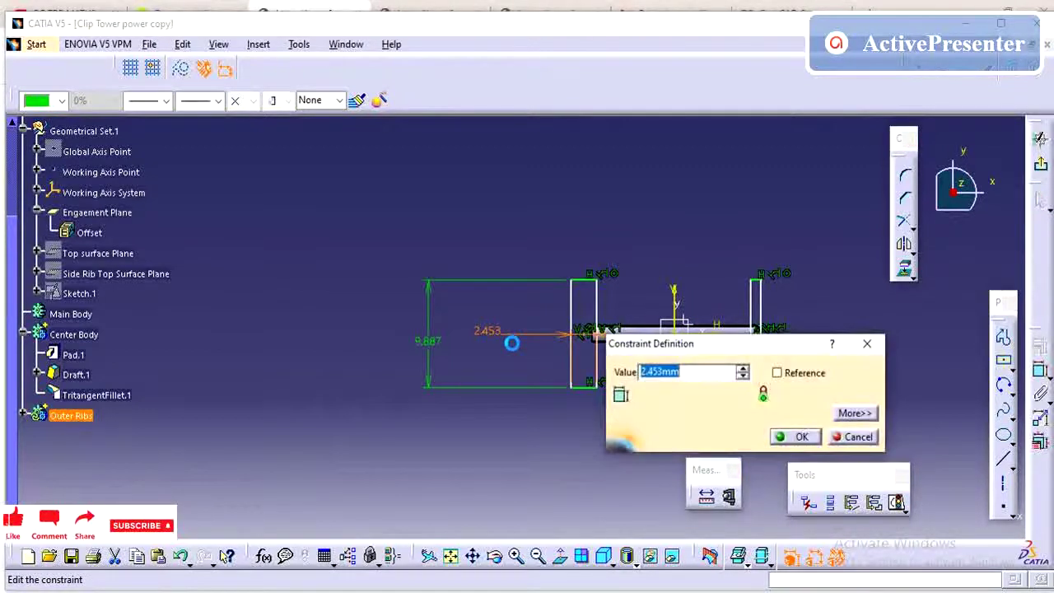
{"action": "key", "text": "Return"}
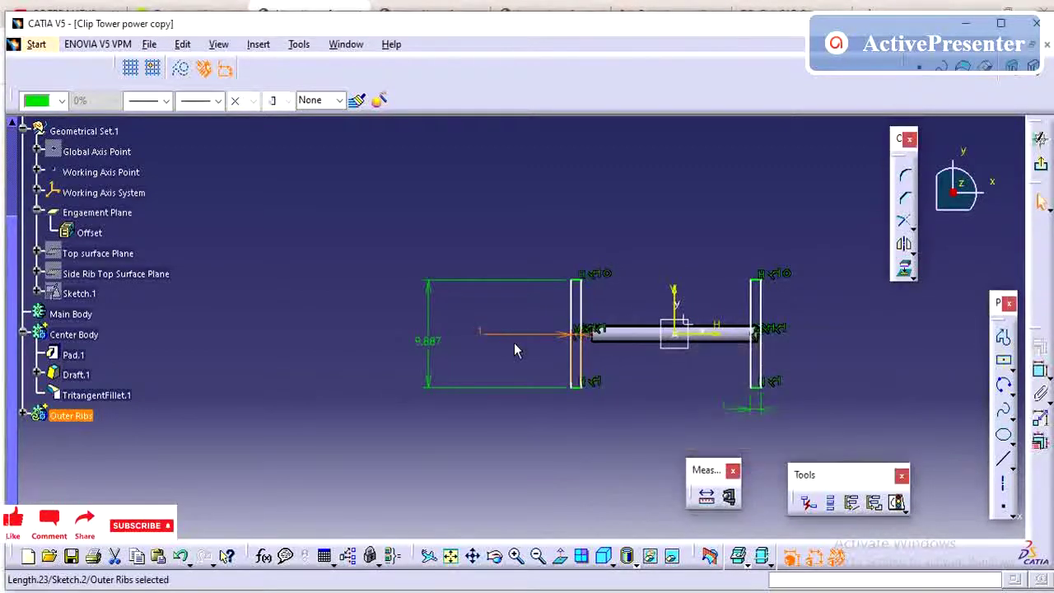
{"action": "left_click", "coordinate": [560, 354]}
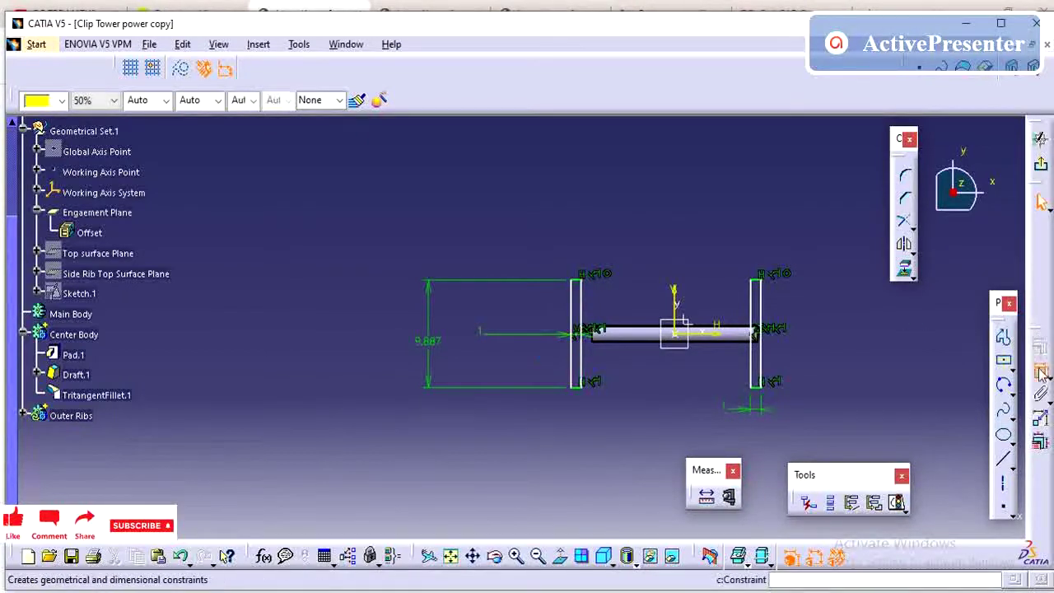
Dimension both the right and left ribs 8.5 from the vertical axis.
{"action": "left_click", "coordinate": [678, 296]}
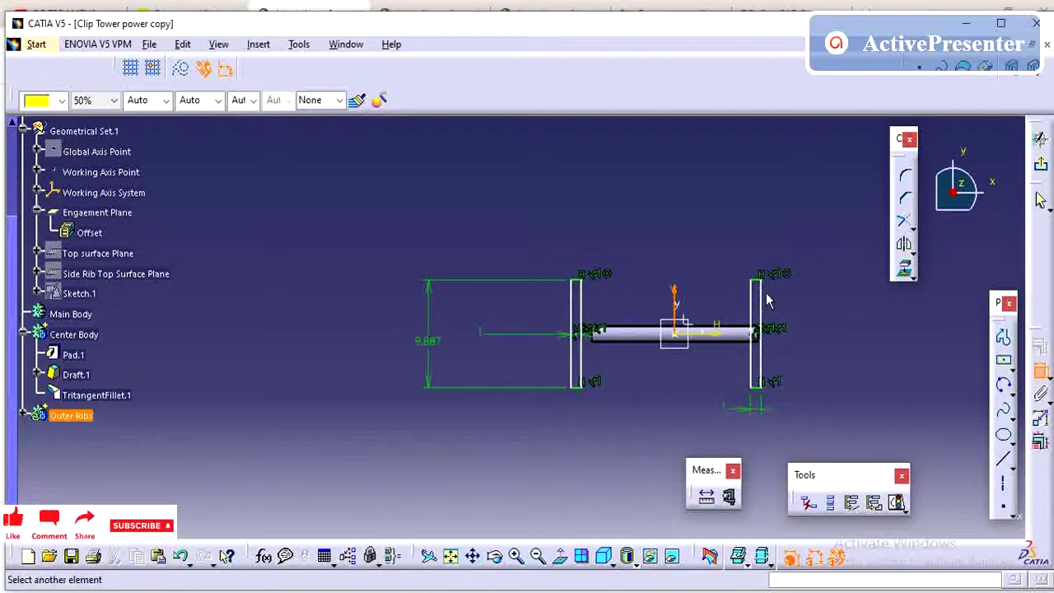
{"action": "left_click", "coordinate": [754, 293]}
{"action": "left_click", "coordinate": [708, 237]}
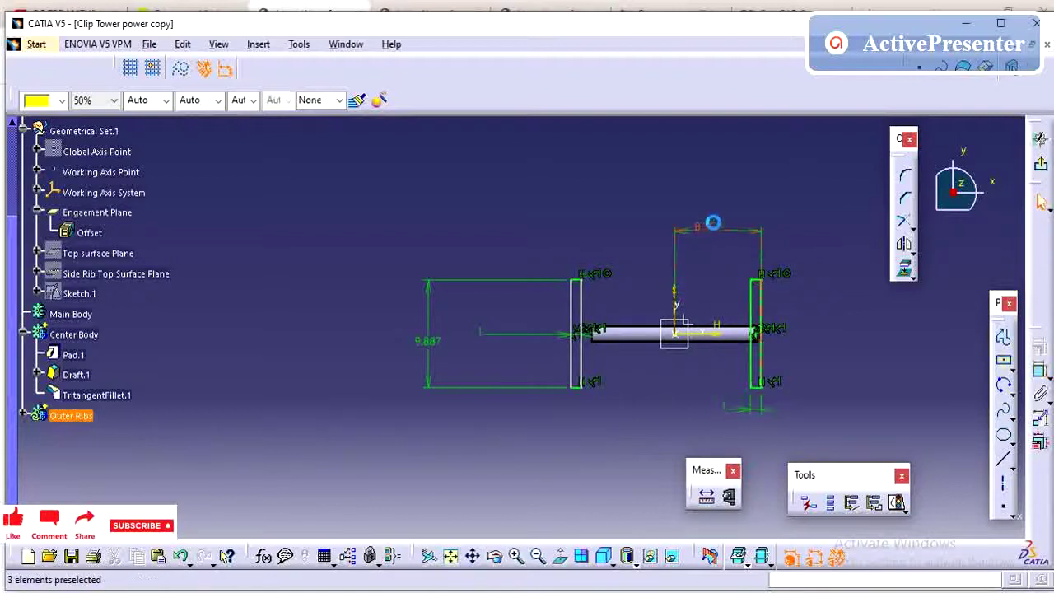
{"action": "double_click", "coordinate": [710, 228]}
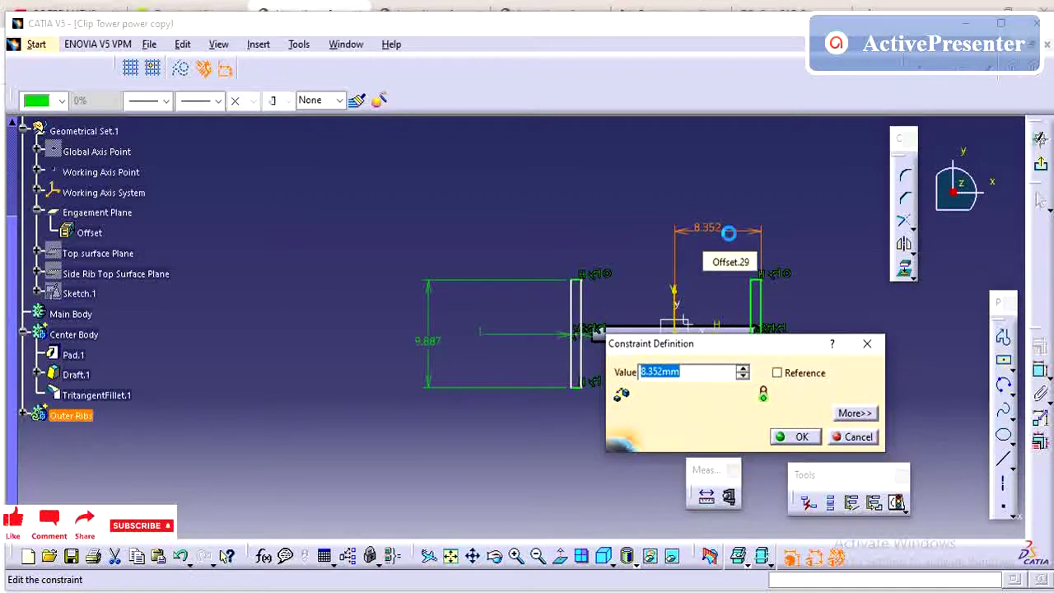
{"action": "key", "text": "Return"}
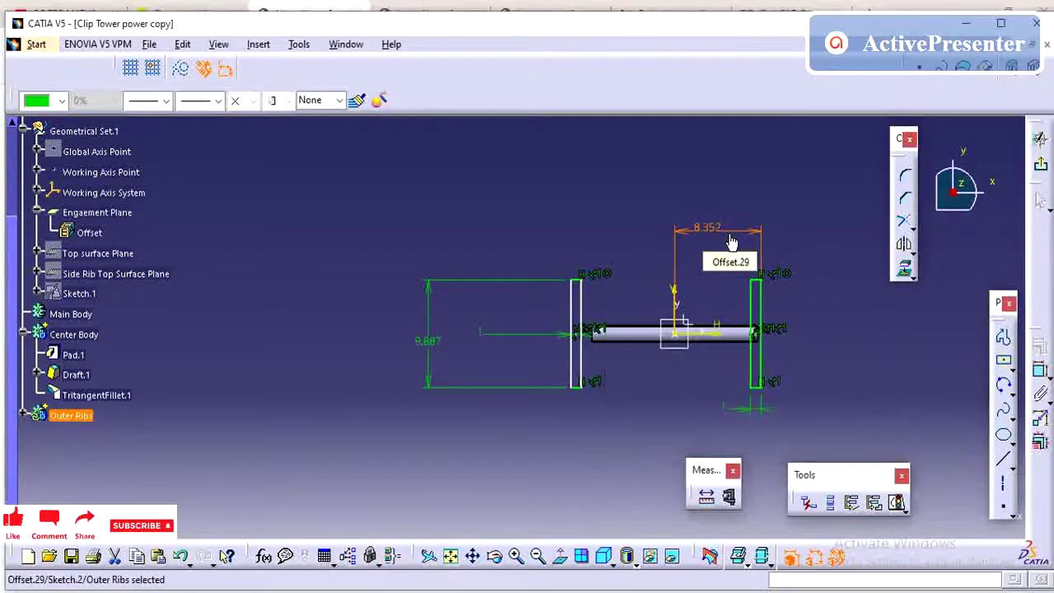
{"action": "left_click", "coordinate": [1039, 372]}
{"action": "left_click", "coordinate": [677, 310]}
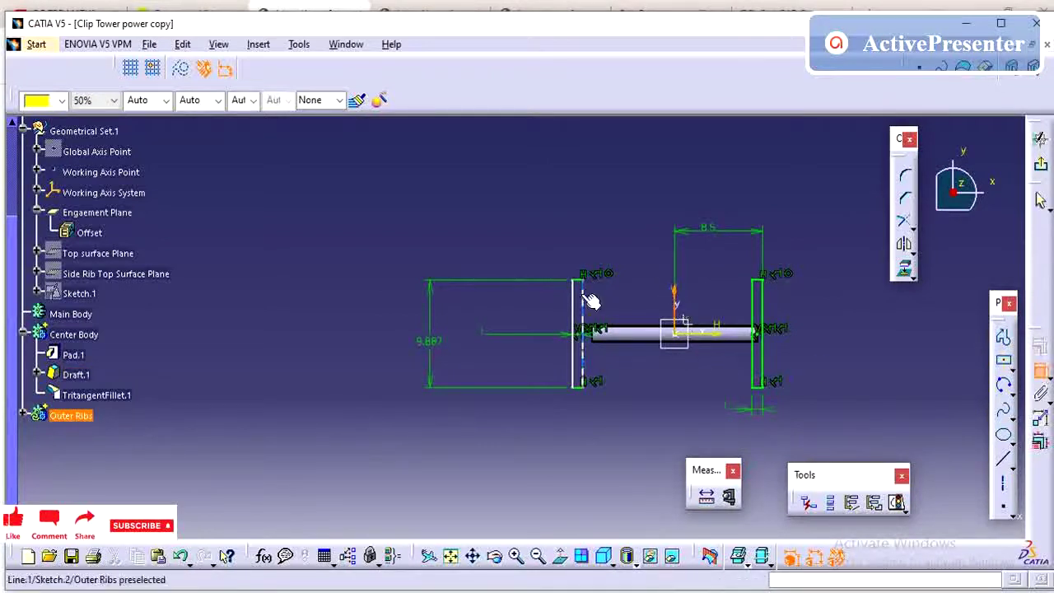
{"action": "left_click", "coordinate": [577, 303]}
{"action": "left_click", "coordinate": [619, 218]}
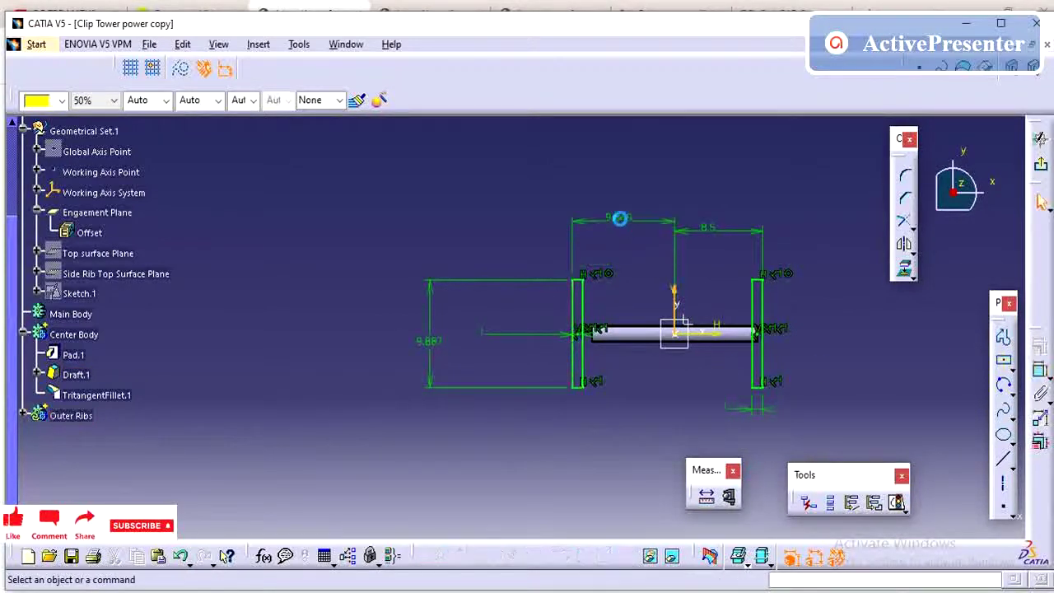
{"action": "double_click", "coordinate": [624, 216]}
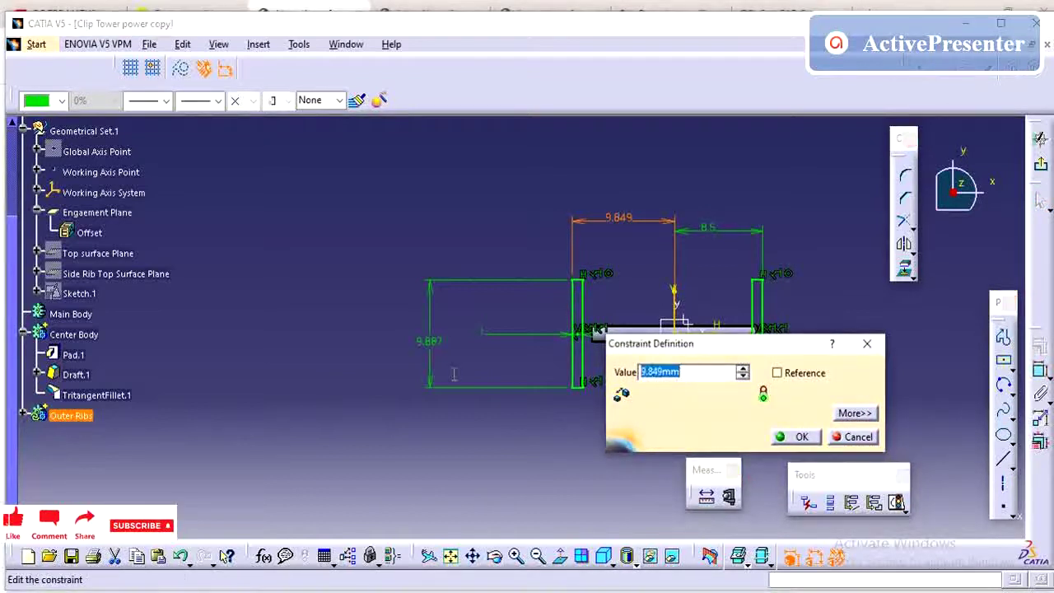
{"action": "type", "text": "85"}
{"action": "key", "text": "Return"}
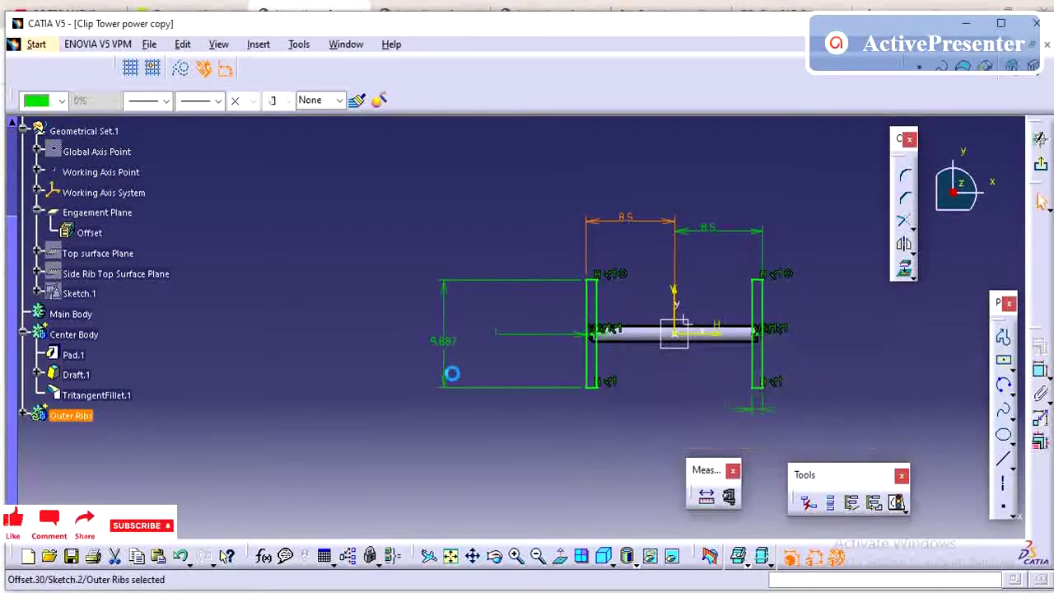
{"action": "left_click", "coordinate": [858, 321]}
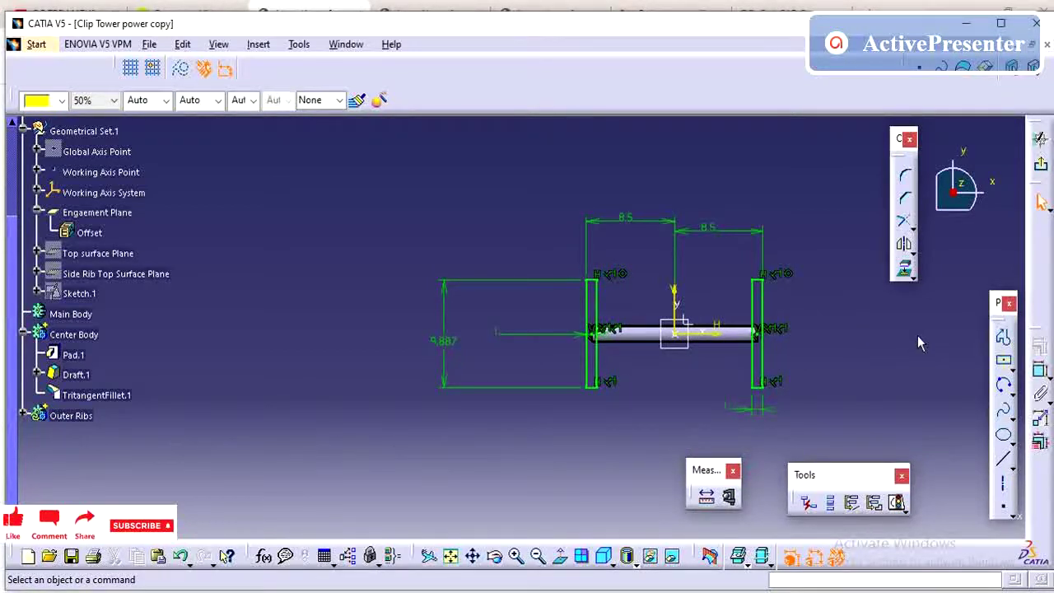
Leave the sketch and start a pad in Outer Ribs limited up to Top surface Plane.
{"action": "left_click", "coordinate": [1040, 163]}
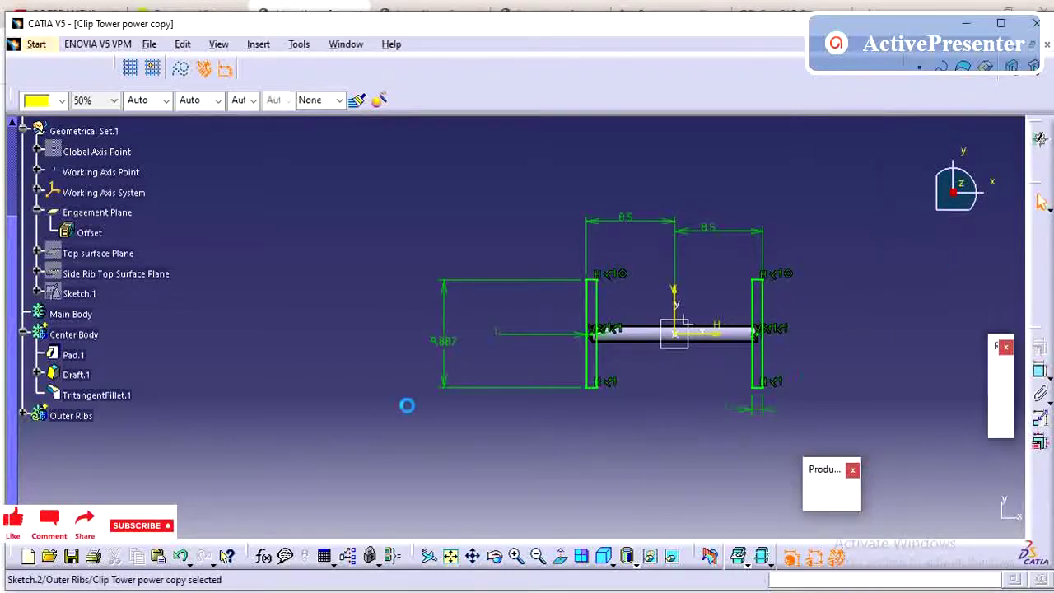
{"action": "left_click", "coordinate": [22, 416]}
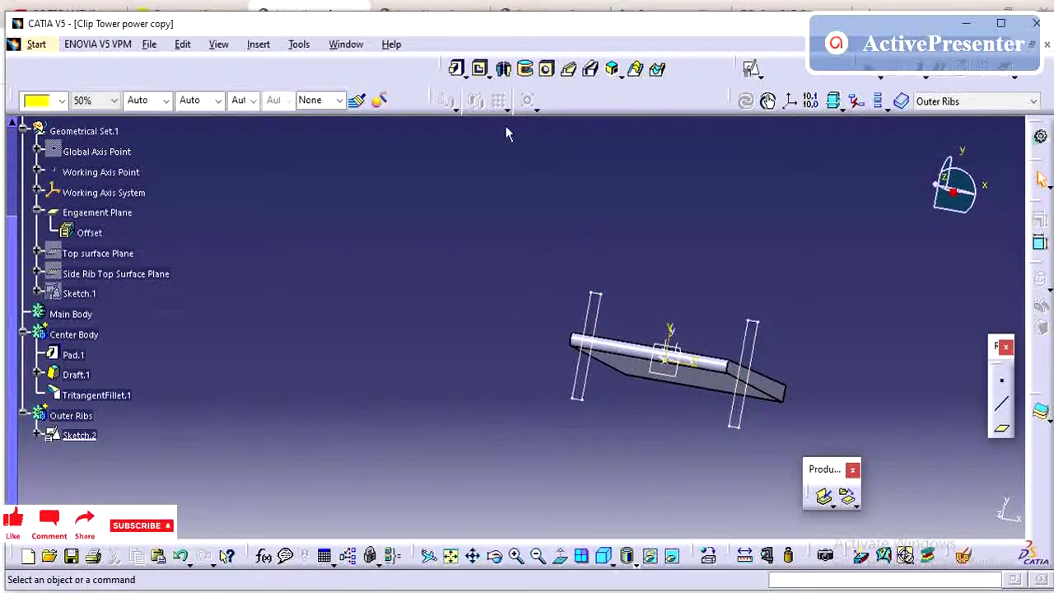
{"action": "left_click", "coordinate": [456, 69]}
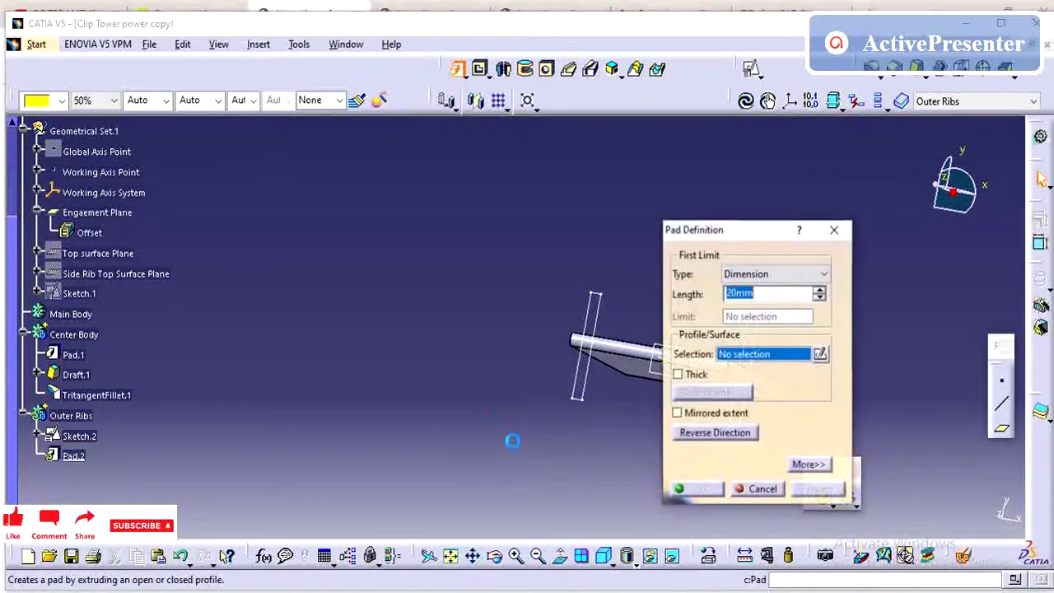
{"action": "left_click", "coordinate": [771, 275]}
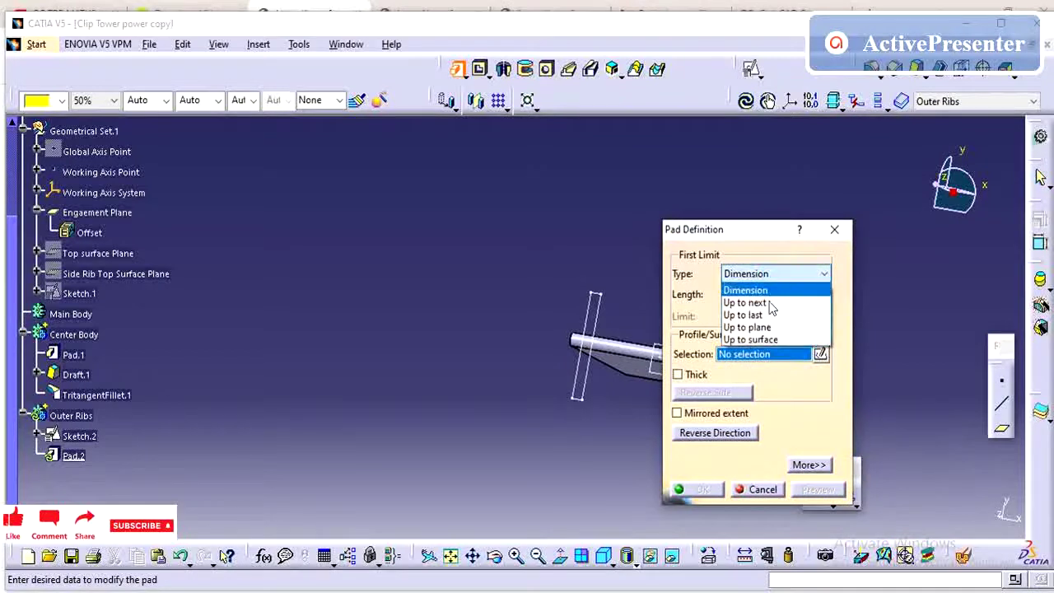
{"action": "left_click", "coordinate": [747, 327]}
{"action": "middle_click_drag", "start_coordinate": [489, 439], "coordinate": [453, 360]}
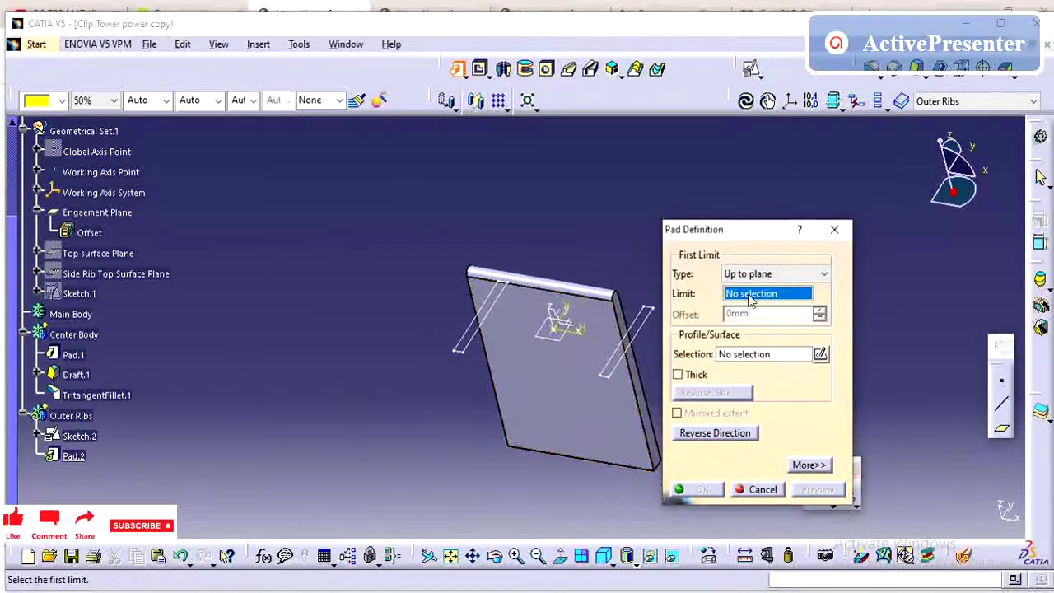
{"action": "left_click", "coordinate": [96, 254]}
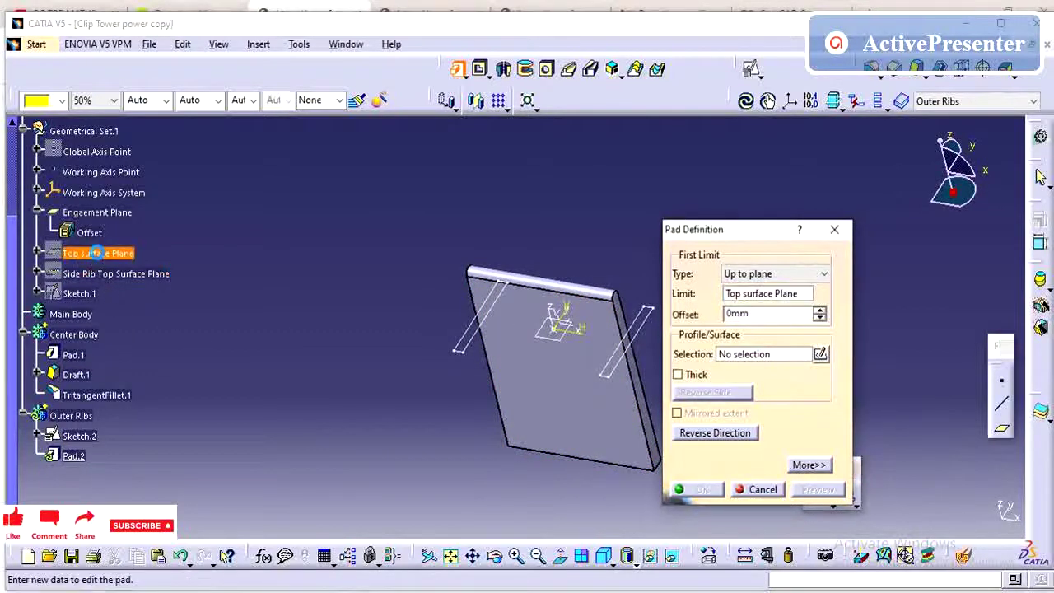
Give the pad a 15mm dimension second limit, use Sketch.2 as profile, and create it.
{"action": "left_click", "coordinate": [819, 466]}
{"action": "left_click", "coordinate": [944, 274]}
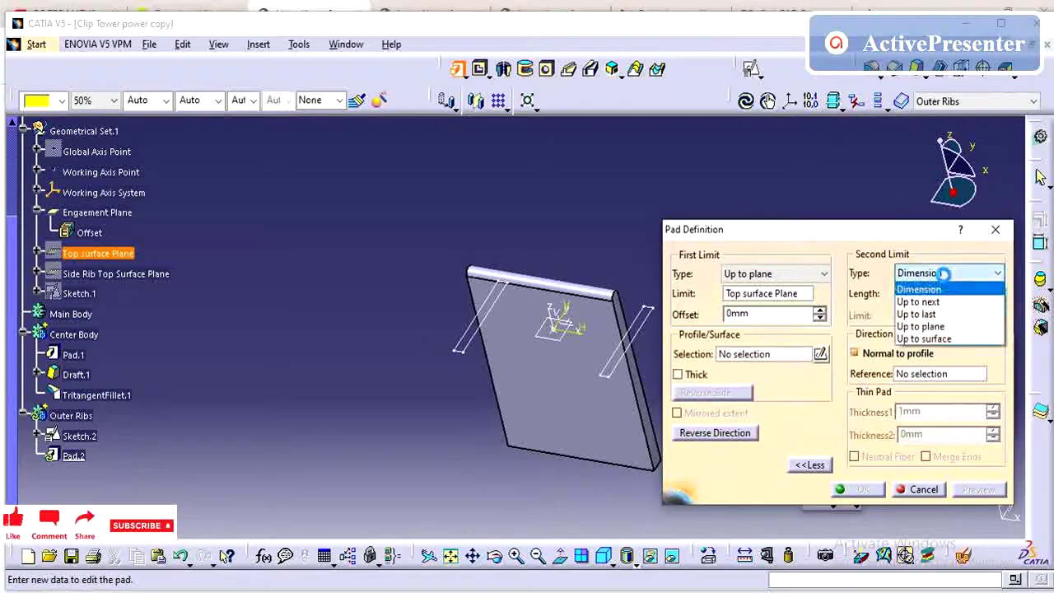
{"action": "left_click", "coordinate": [939, 289]}
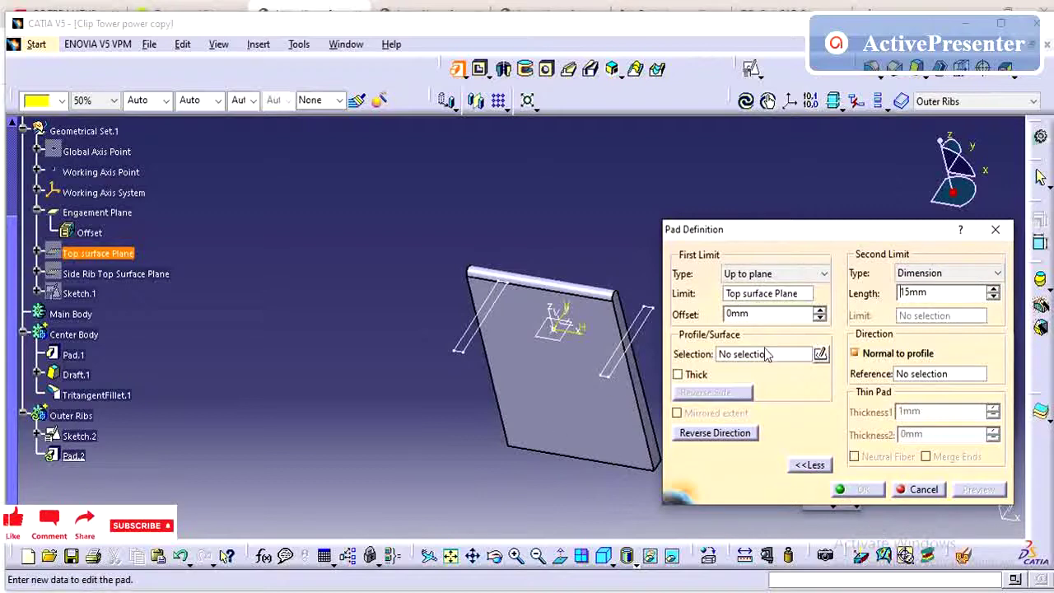
{"action": "left_click", "coordinate": [766, 354]}
{"action": "left_click", "coordinate": [80, 435]}
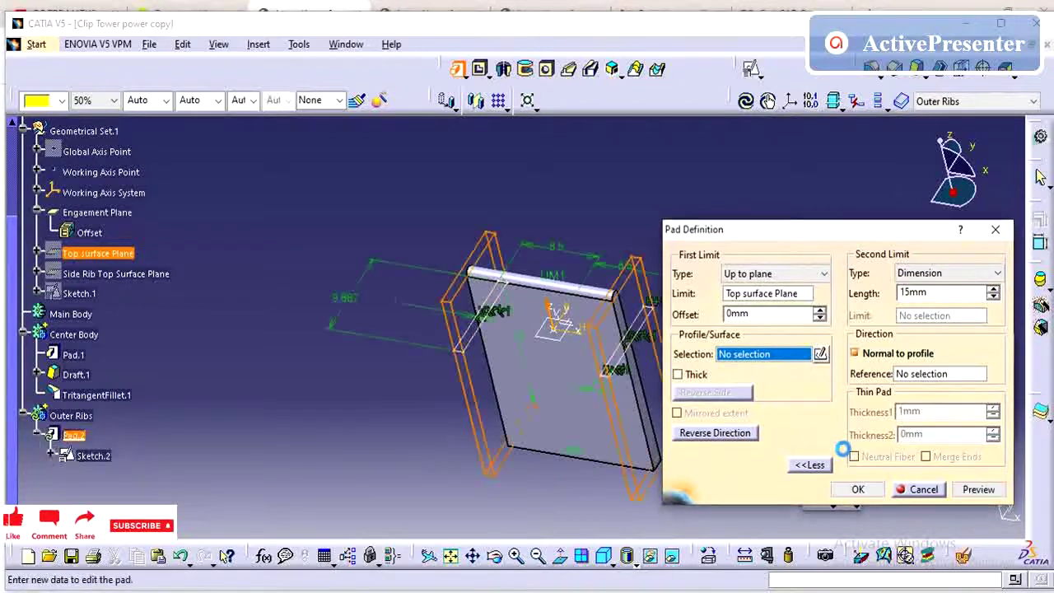
{"action": "left_click", "coordinate": [856, 489]}
{"action": "mouse_move", "coordinate": [409, 428]}
{"action": "middle_mouse_down"}
{"action": "mouse_move", "coordinate": [543, 435]}
{"action": "mouse_move", "coordinate": [538, 459]}
{"action": "mouse_move", "coordinate": [539, 360]}
{"action": "mouse_move", "coordinate": [564, 325]}
{"action": "mouse_move", "coordinate": [599, 318]}
{"action": "mouse_move", "coordinate": [602, 330]}
{"action": "middle_mouse_up"}
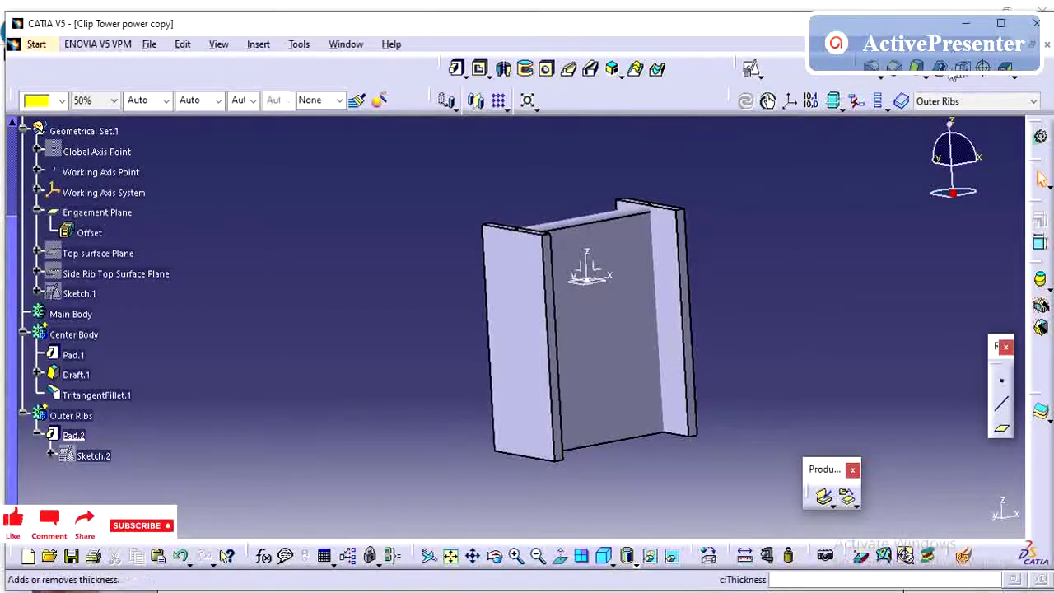
Try a 45° chamfer on the rib top edges, then cancel it after the update error.
{"action": "left_click", "coordinate": [887, 71]}
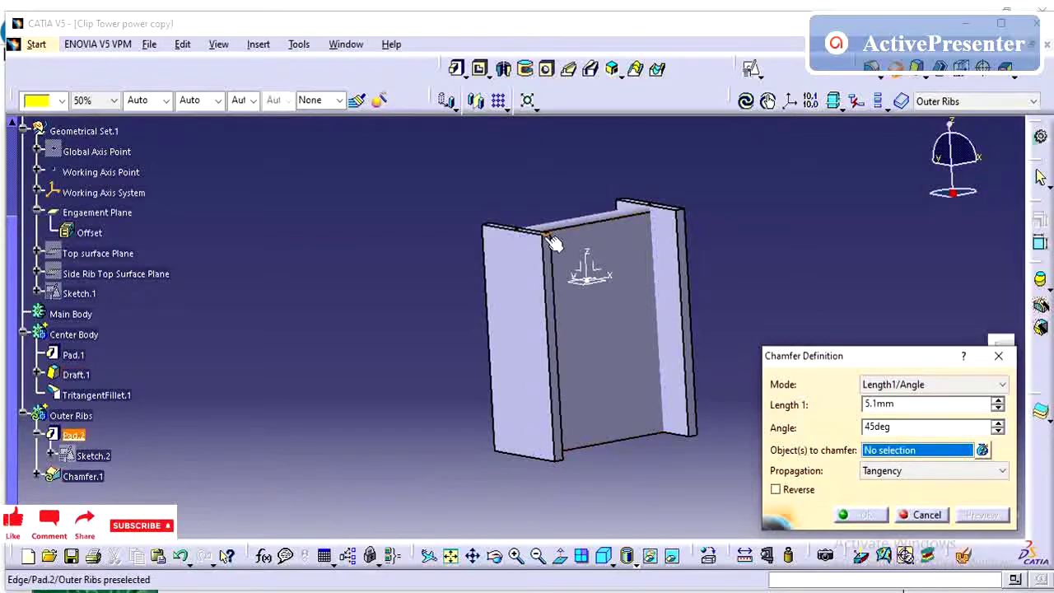
{"action": "mouse_move", "coordinate": [553, 238]}
{"action": "middle_mouse_down"}
{"action": "mouse_move", "coordinate": [560, 287]}
{"action": "mouse_move", "coordinate": [577, 242]}
{"action": "middle_mouse_up"}
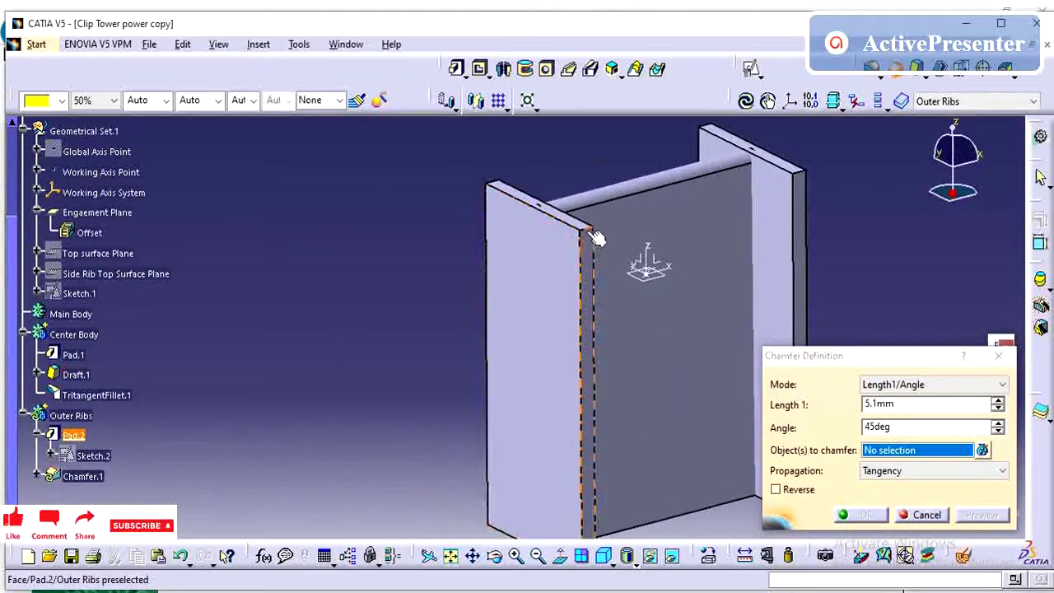
{"action": "left_click", "coordinate": [586, 227]}
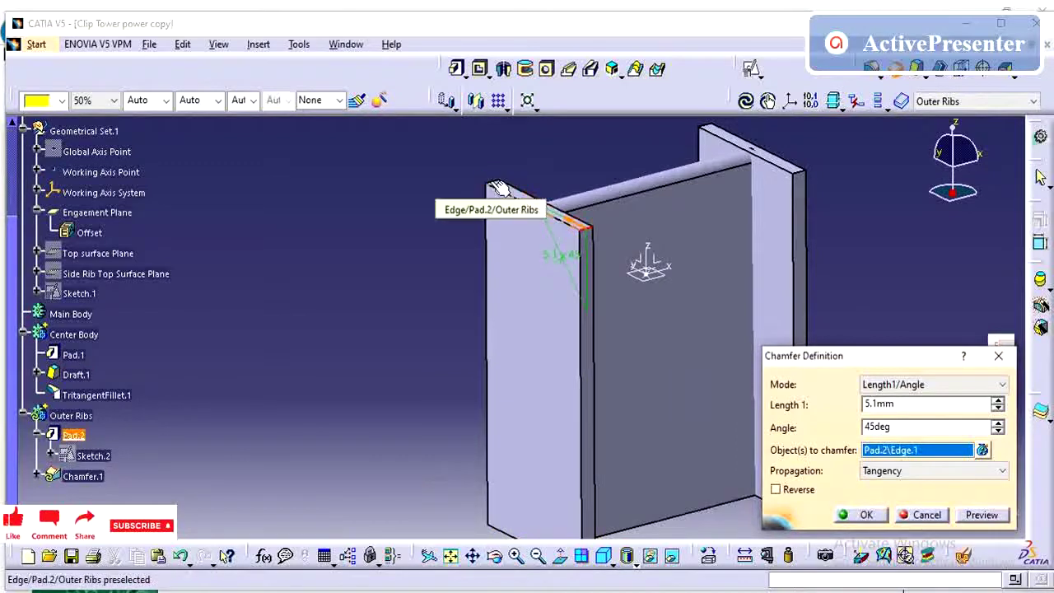
{"action": "left_click", "coordinate": [499, 183]}
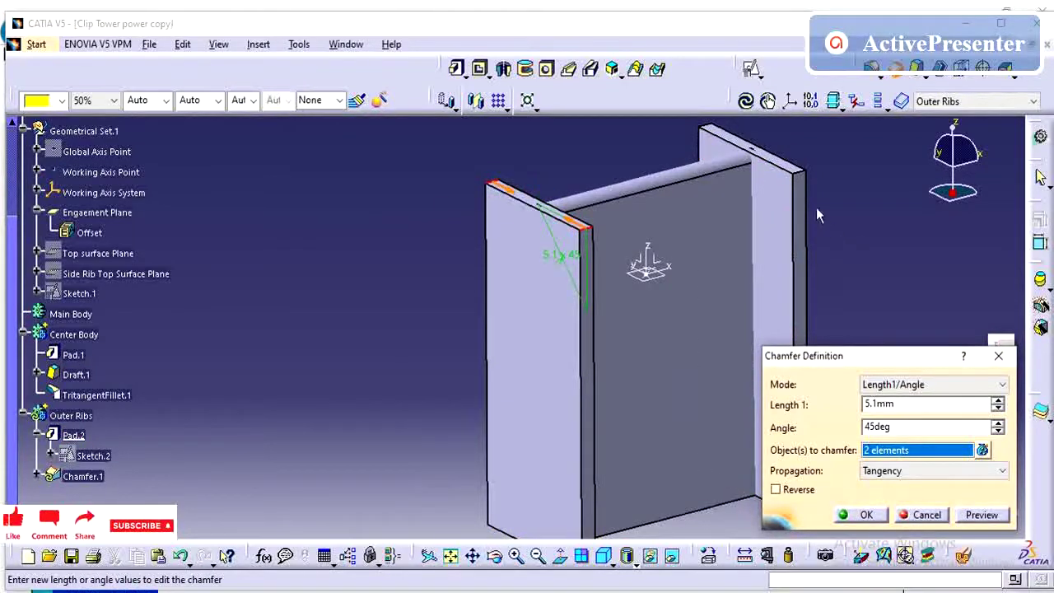
{"action": "left_click", "coordinate": [753, 142]}
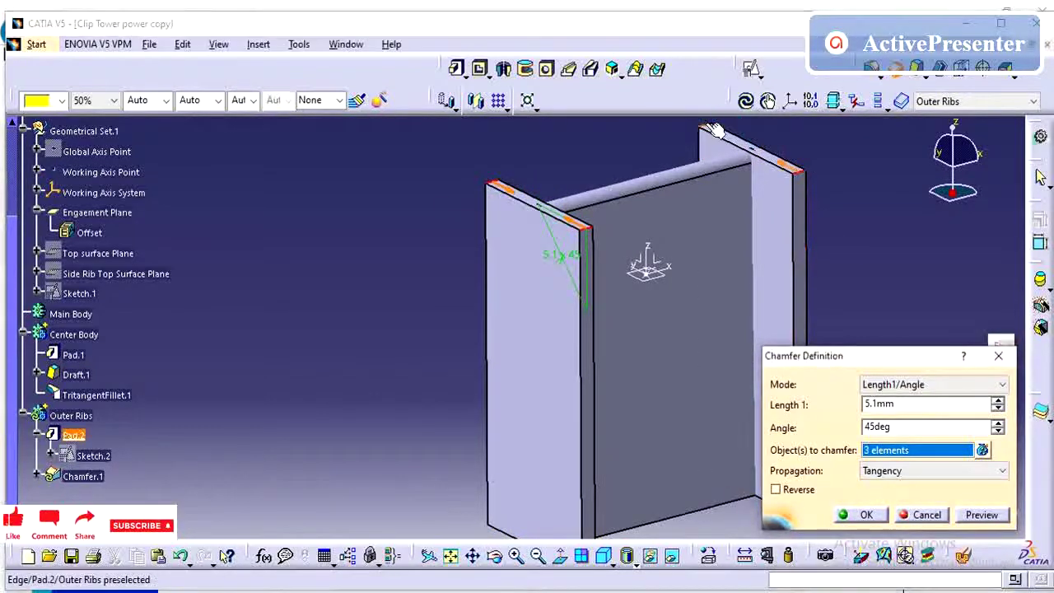
{"action": "left_click", "coordinate": [862, 519]}
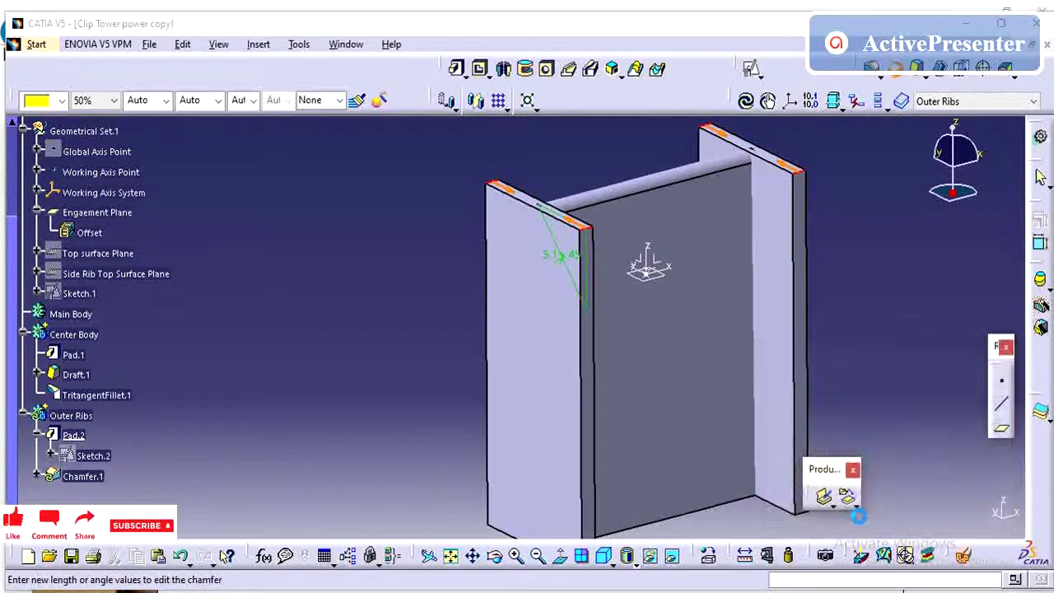
{"action": "left_click", "coordinate": [611, 354]}
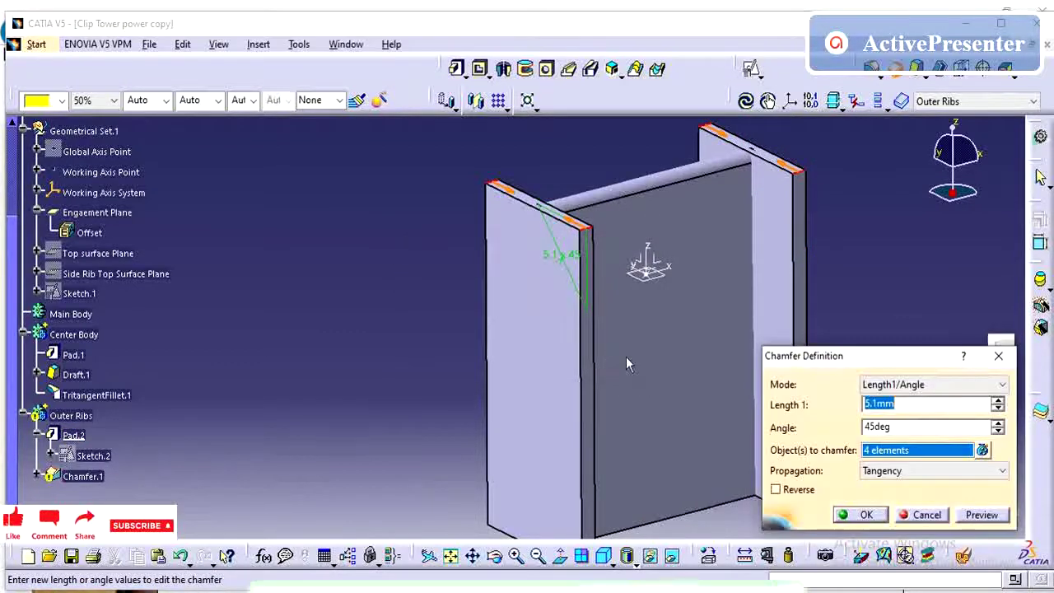
{"action": "left_click", "coordinate": [920, 515]}
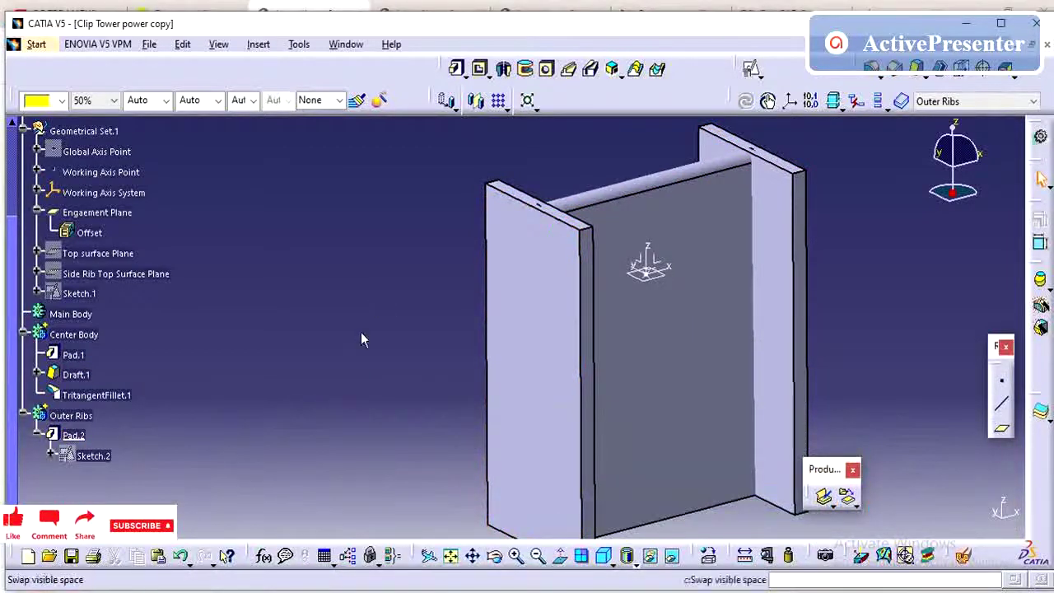
Chamfer four rib edges at 5.1mm length and 8° angle, reversed.
{"action": "left_click", "coordinate": [897, 68]}
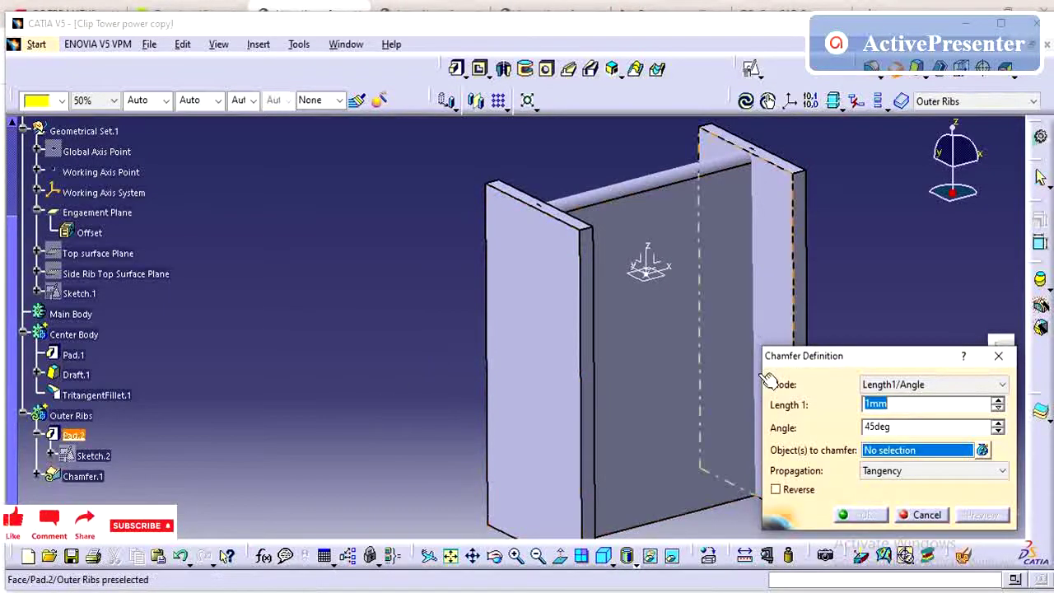
{"action": "left_click", "coordinate": [901, 426]}
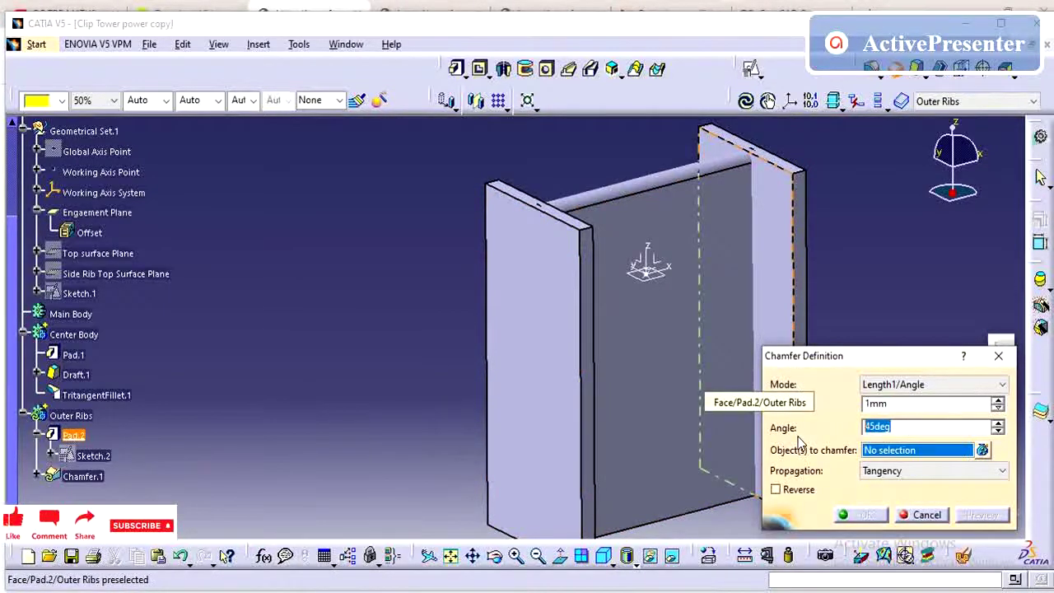
{"action": "type", "text": "8"}
{"action": "left_click", "coordinate": [886, 403]}
{"action": "type", "text": "5.1"}
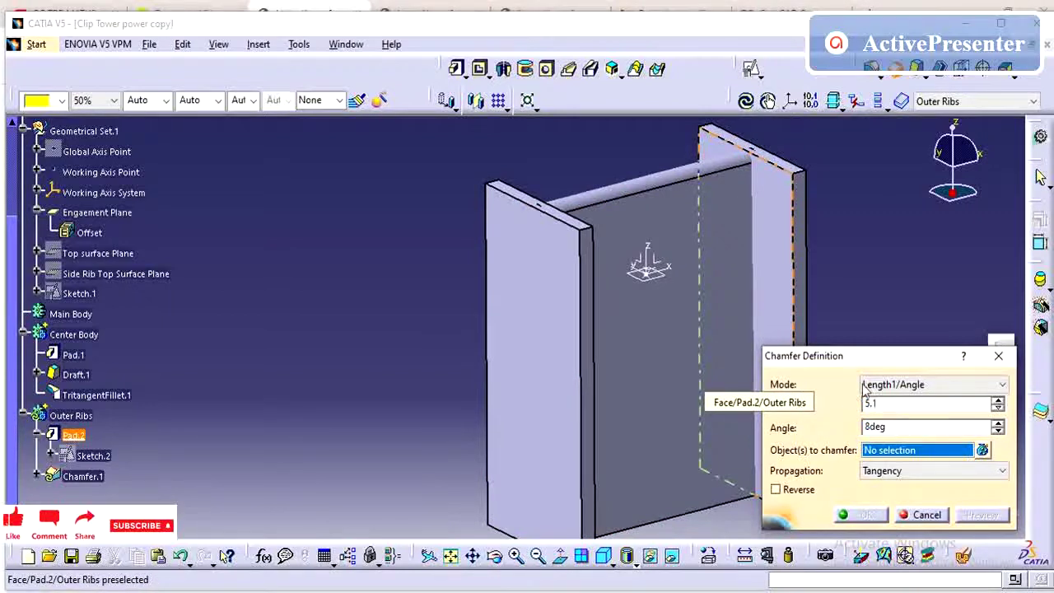
{"action": "left_click", "coordinate": [597, 234]}
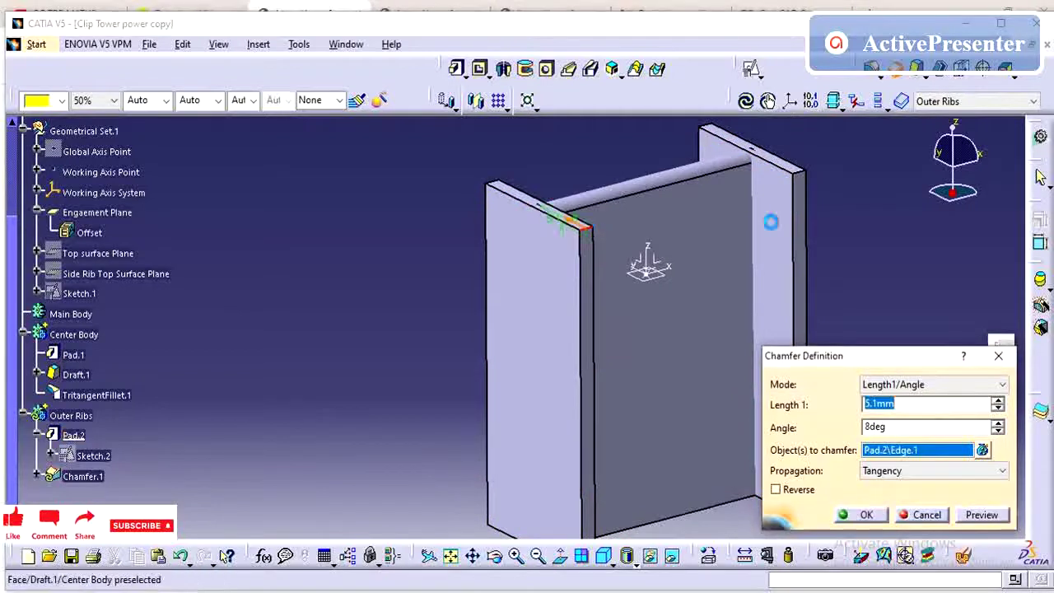
{"action": "left_click", "coordinate": [583, 227]}
{"action": "left_click", "coordinate": [799, 180]}
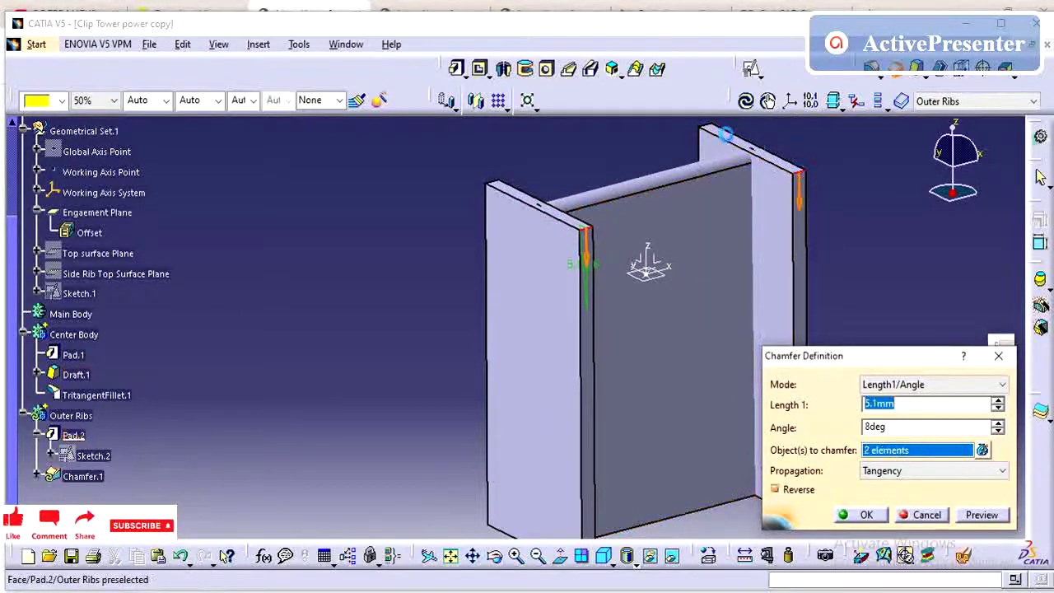
{"action": "left_click", "coordinate": [708, 129]}
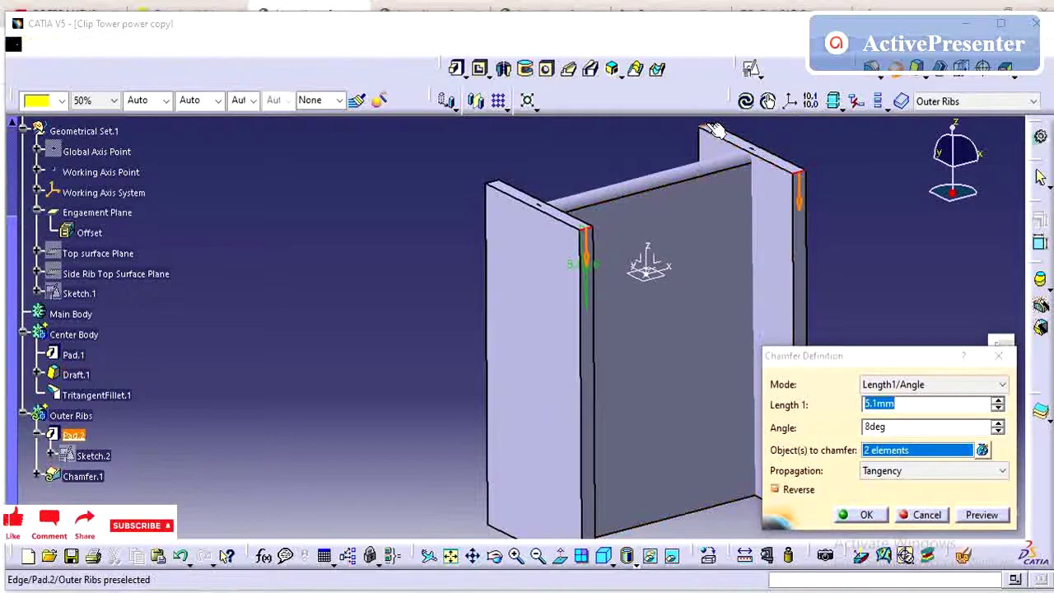
{"action": "left_click", "coordinate": [497, 182]}
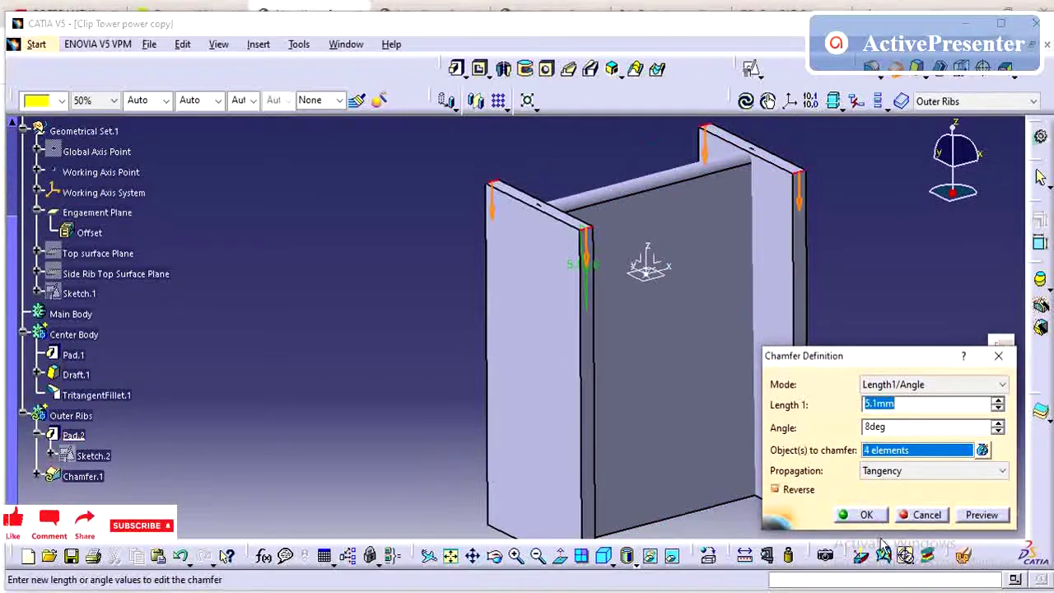
{"action": "left_click", "coordinate": [848, 516]}
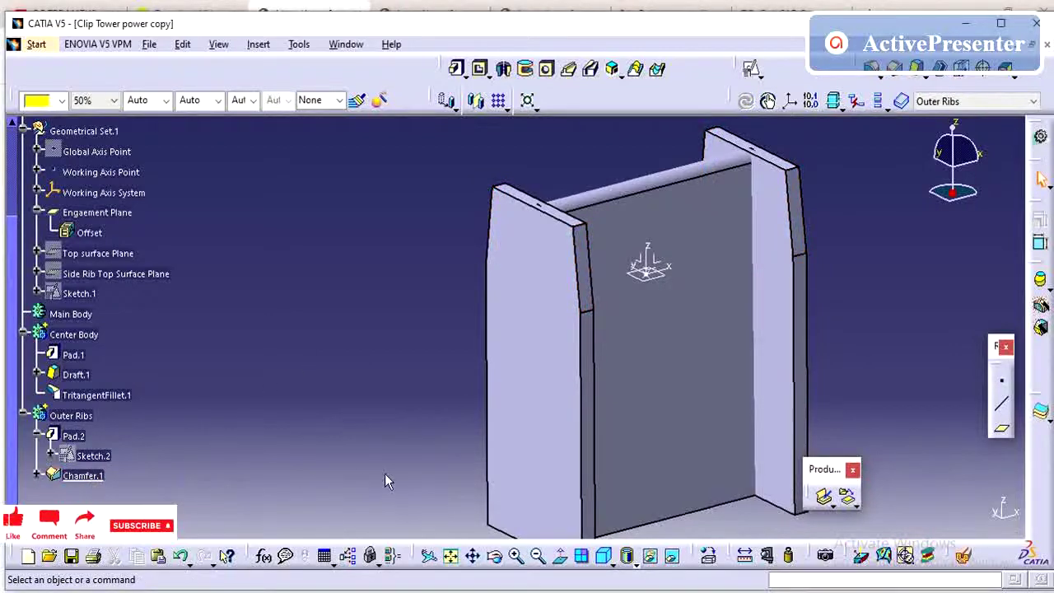
Start a draft and select the eight outer-rib faces to taper.
{"action": "left_click", "coordinate": [914, 71]}
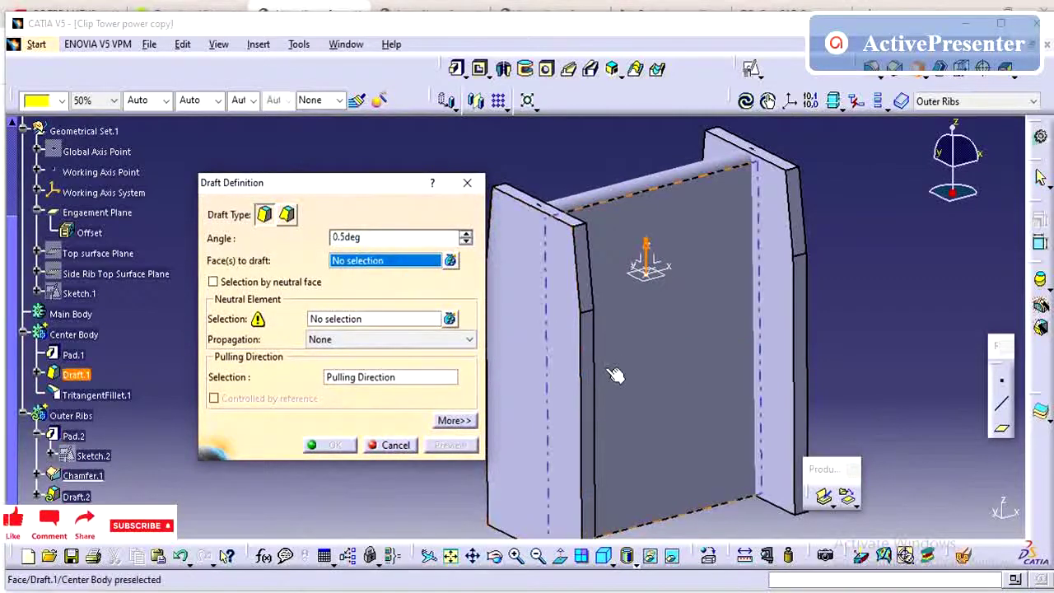
{"action": "left_click", "coordinate": [510, 362]}
{"action": "mouse_move", "coordinate": [628, 357]}
{"action": "middle_mouse_down"}
{"action": "mouse_move", "coordinate": [547, 350]}
{"action": "mouse_move", "coordinate": [634, 346]}
{"action": "middle_mouse_up"}
{"action": "left_click", "coordinate": [566, 348]}
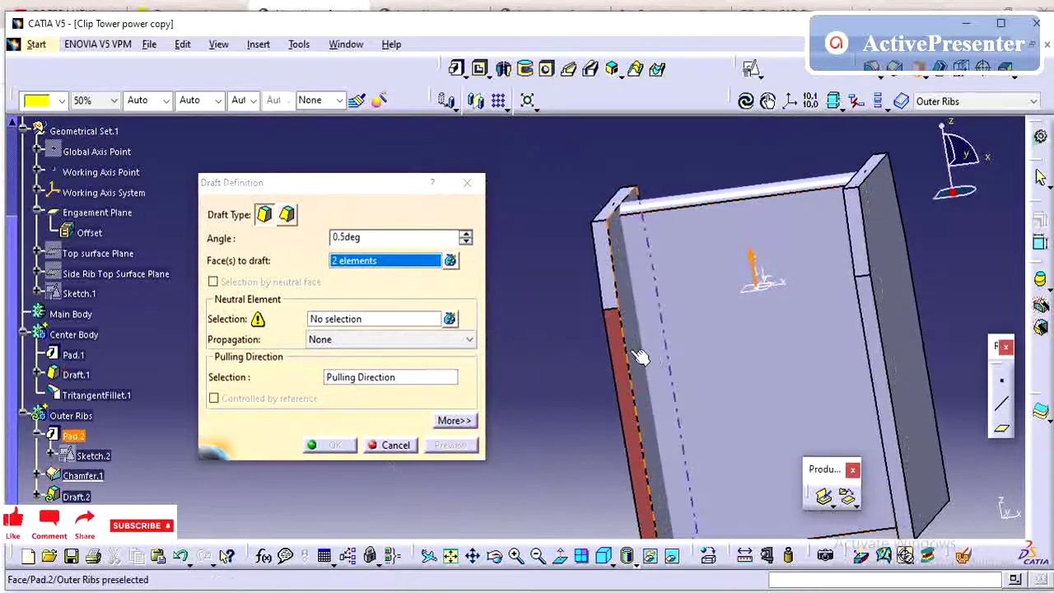
{"action": "left_click", "coordinate": [650, 329]}
{"action": "left_click", "coordinate": [918, 311]}
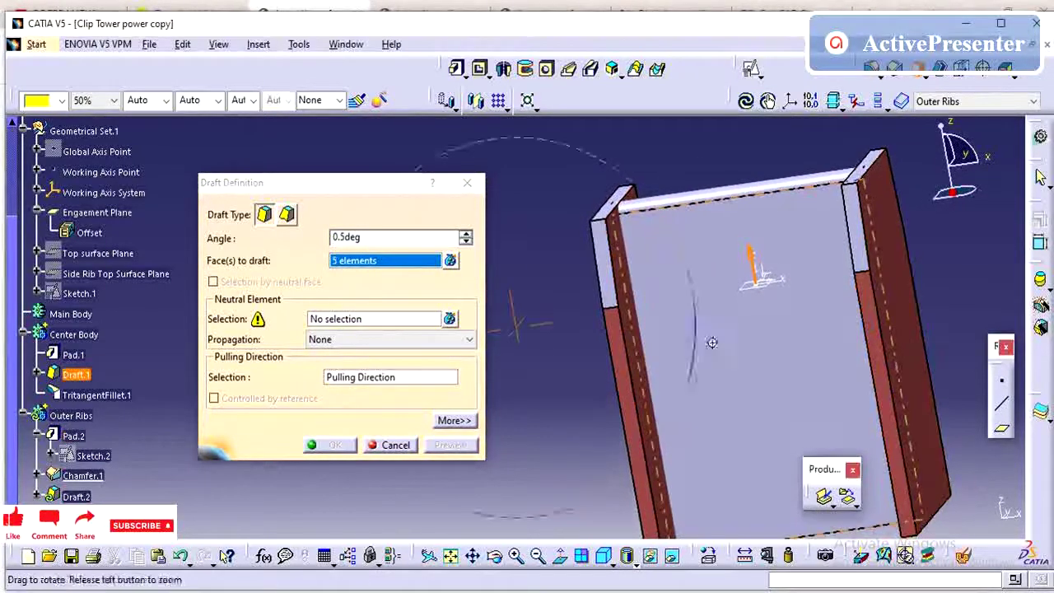
{"action": "mouse_move", "coordinate": [910, 352]}
{"action": "middle_mouse_down"}
{"action": "mouse_move", "coordinate": [782, 319]}
{"action": "mouse_move", "coordinate": [700, 384]}
{"action": "mouse_move", "coordinate": [491, 384]}
{"action": "middle_mouse_up"}
{"action": "left_click", "coordinate": [783, 319]}
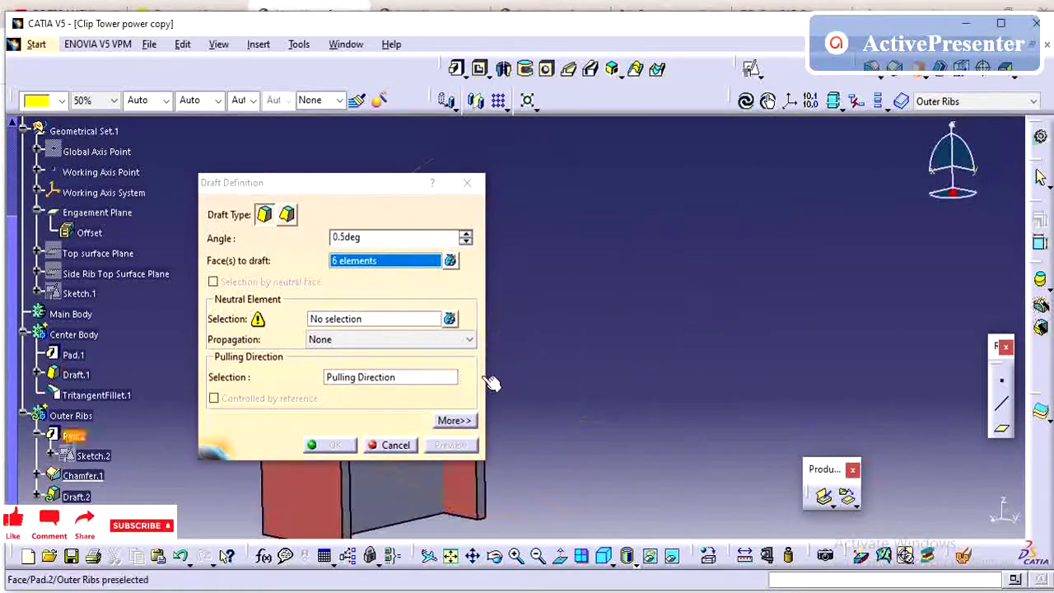
{"action": "mouse_move", "coordinate": [769, 343]}
{"action": "middle_mouse_down"}
{"action": "mouse_move", "coordinate": [784, 327]}
{"action": "mouse_move", "coordinate": [748, 365]}
{"action": "middle_mouse_up"}
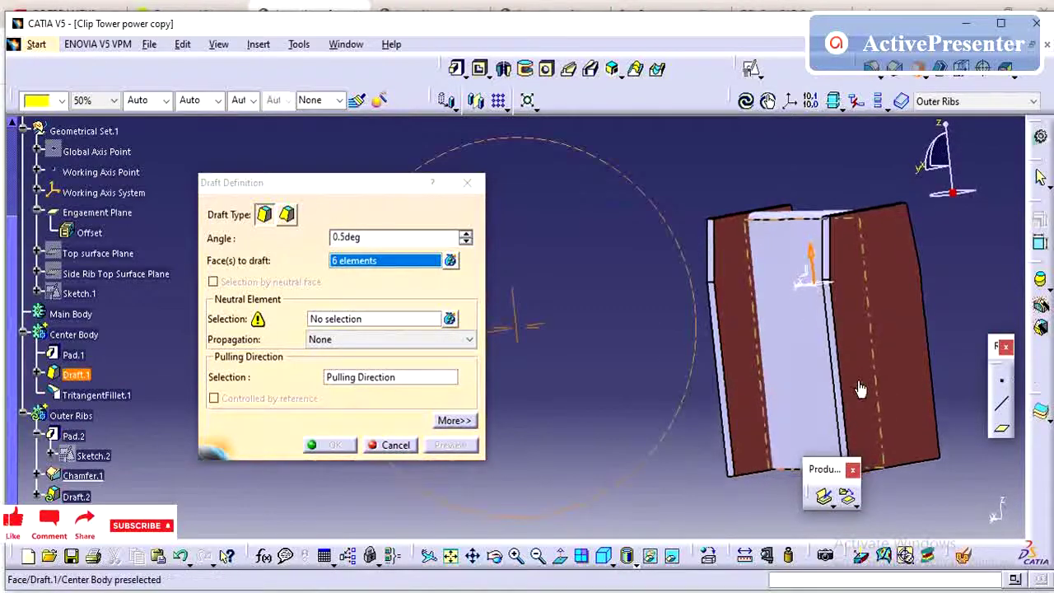
{"action": "left_click", "coordinate": [716, 328]}
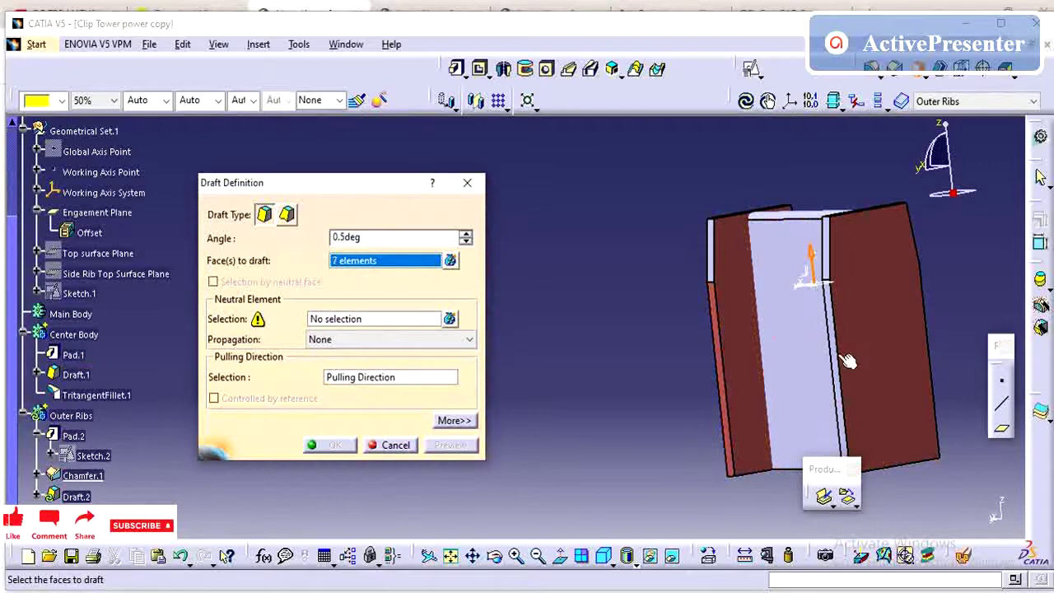
{"action": "middle_click_drag", "start_coordinate": [848, 361], "coordinate": [840, 322]}
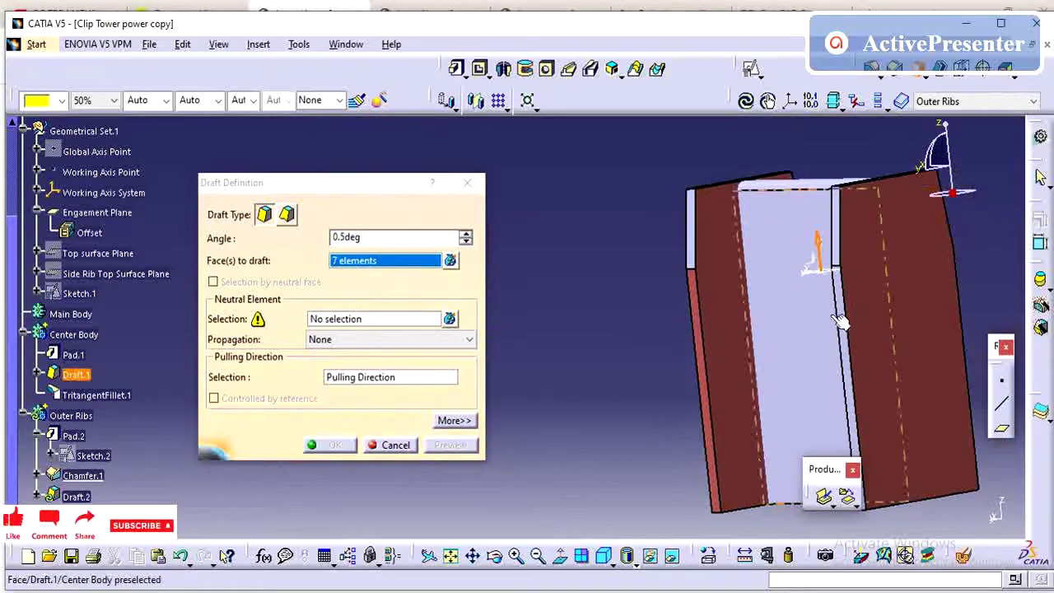
{"action": "left_click", "coordinate": [848, 292]}
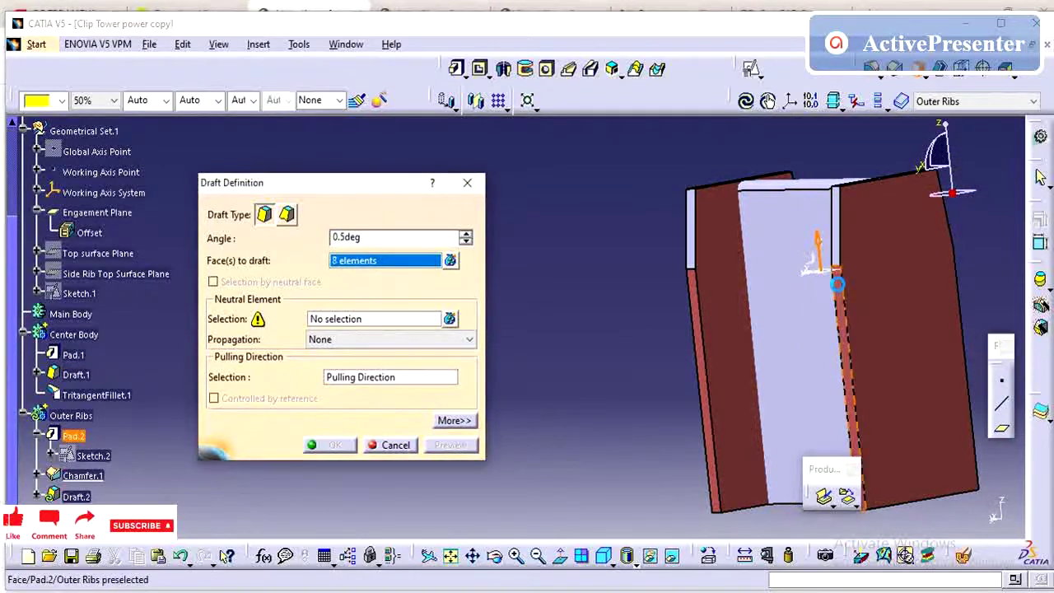
{"action": "mouse_move", "coordinate": [848, 292]}
{"action": "middle_mouse_down"}
{"action": "mouse_move", "coordinate": [698, 344]}
{"action": "mouse_move", "coordinate": [780, 389]}
{"action": "middle_mouse_up"}
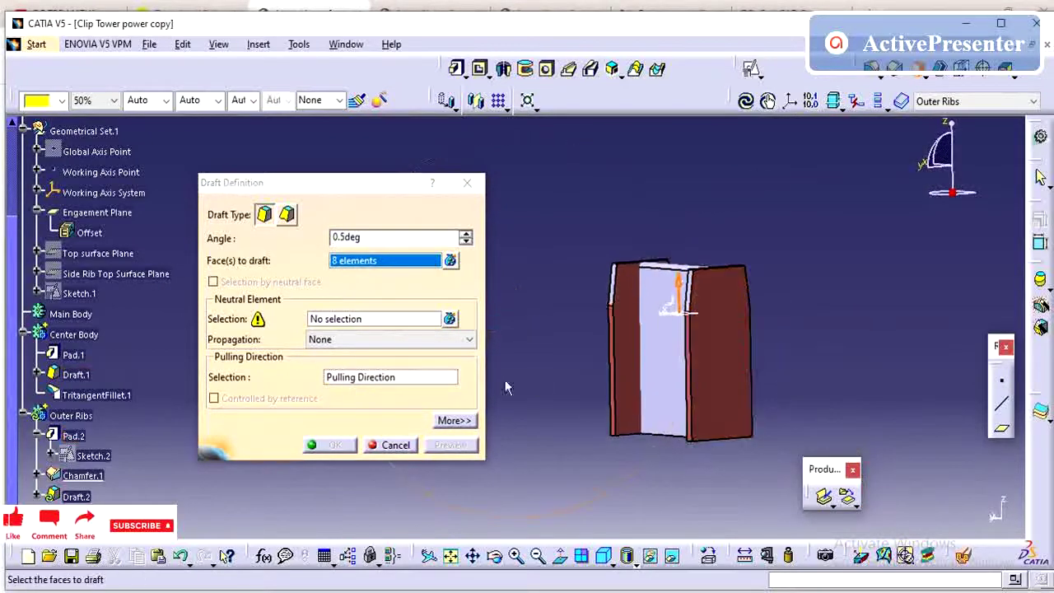
Pull the 0.5° draft along the Z axis from the Engagement Plane, preview, and apply it.
{"action": "left_click", "coordinate": [431, 380]}
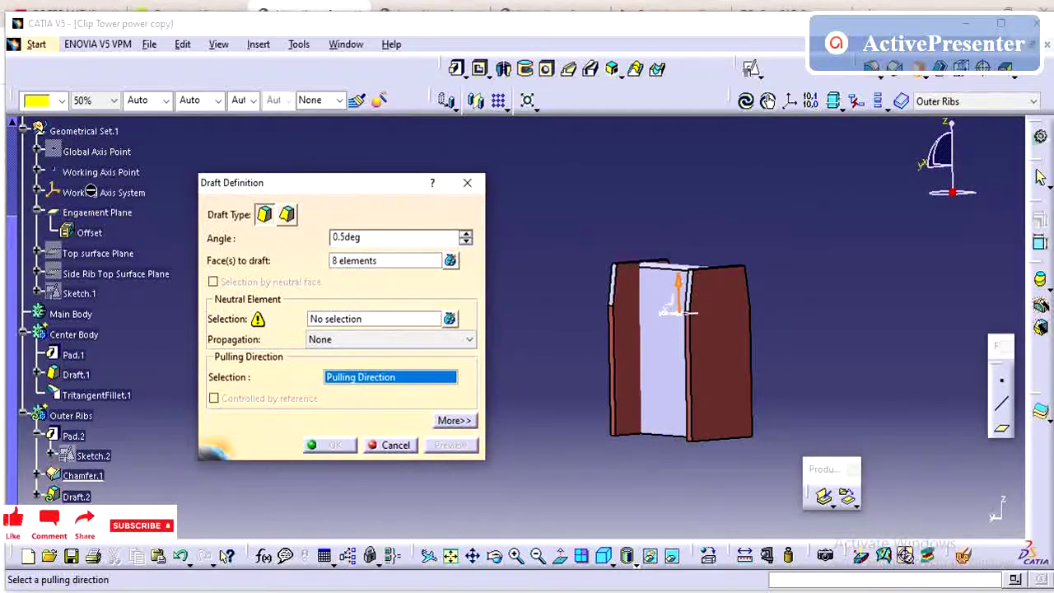
{"action": "mouse_move", "coordinate": [625, 366]}
{"action": "middle_mouse_down"}
{"action": "mouse_move", "coordinate": [717, 357]}
{"action": "mouse_move", "coordinate": [613, 363]}
{"action": "middle_mouse_up"}
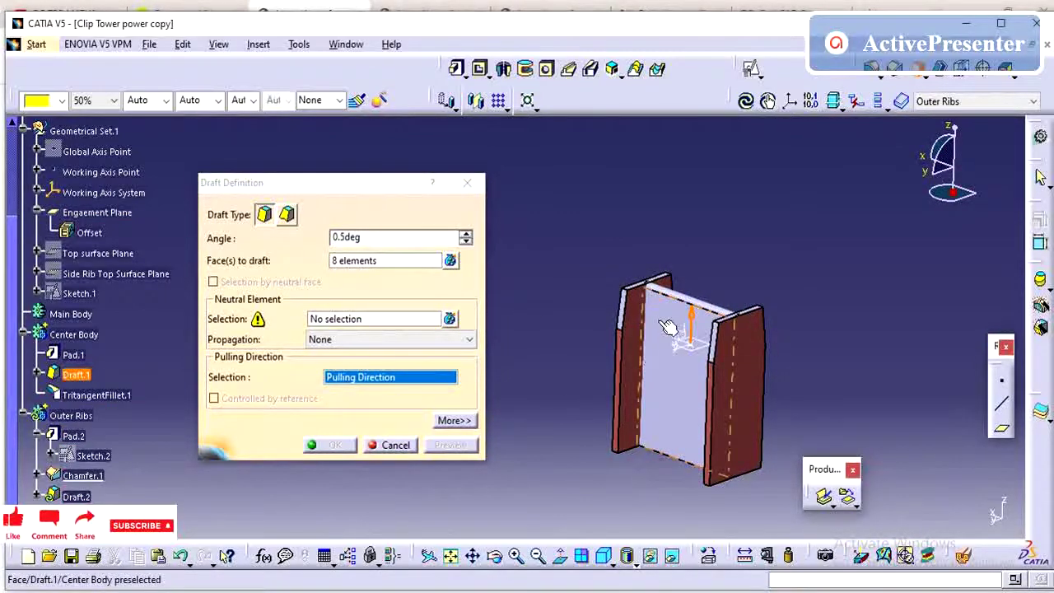
{"action": "scroll", "coordinate": [663, 356], "scroll_direction": "up", "scroll_amount": 5}
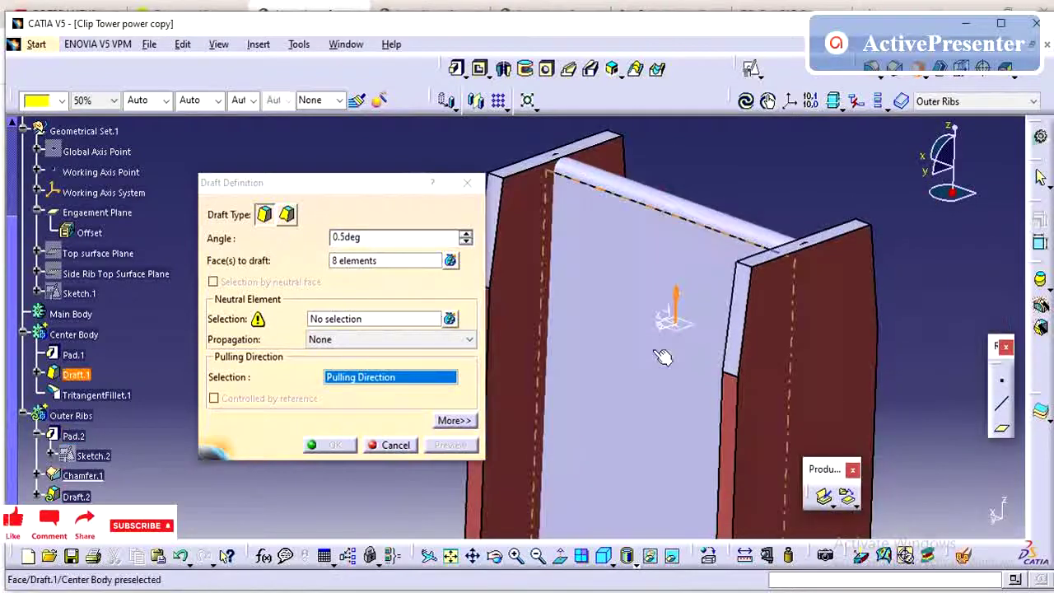
{"action": "left_click", "coordinate": [676, 303]}
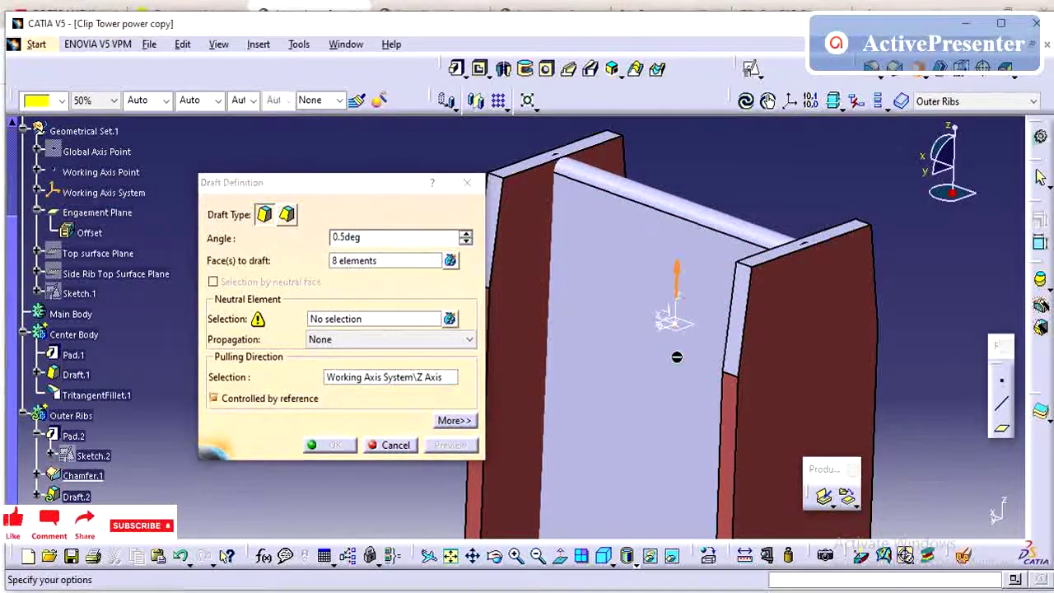
{"action": "scroll", "coordinate": [676, 356], "scroll_direction": "down", "scroll_amount": 4}
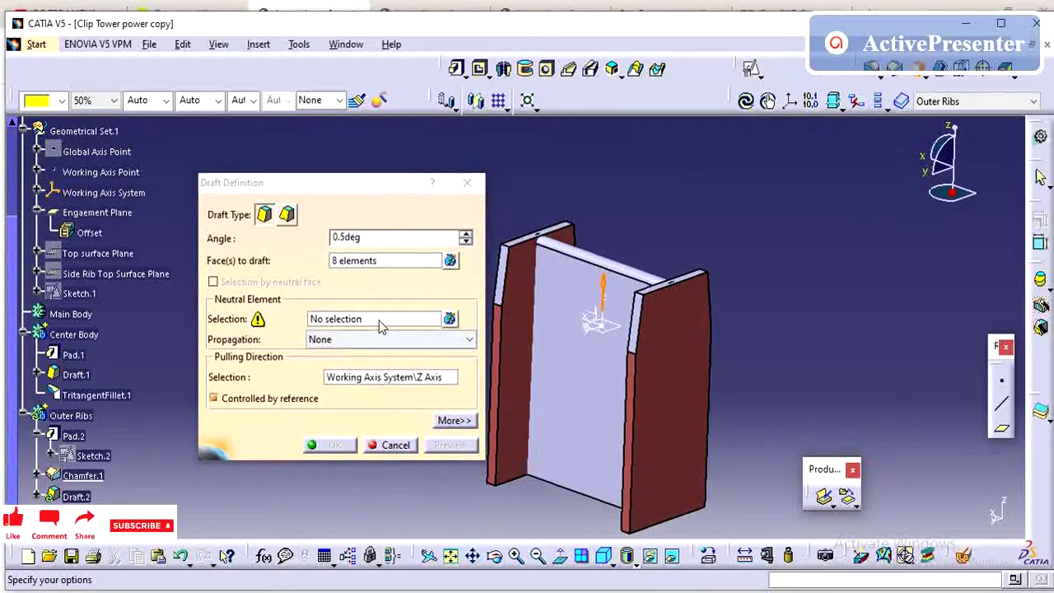
{"action": "left_click", "coordinate": [380, 326]}
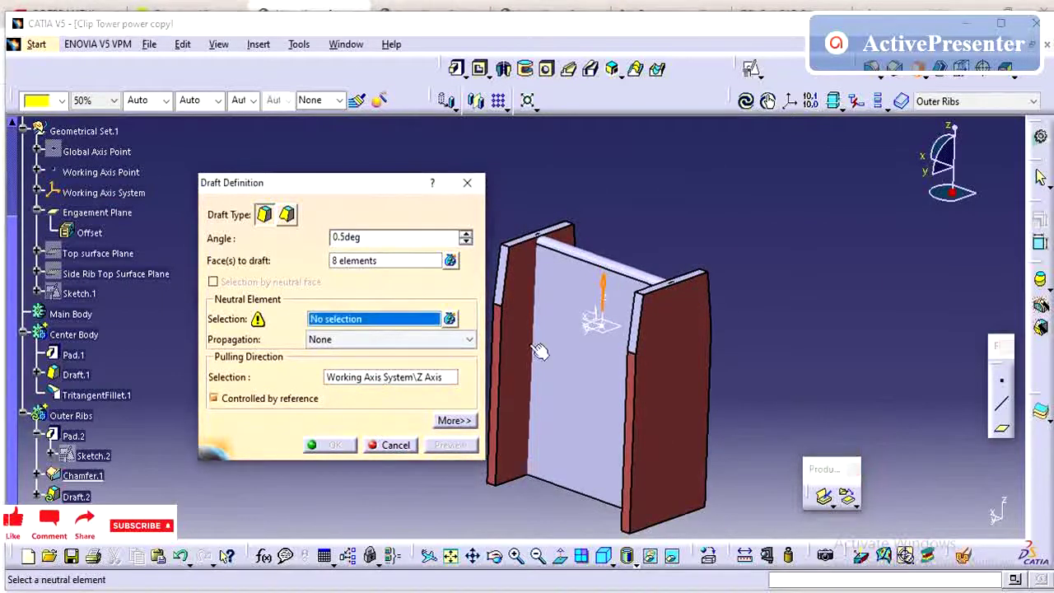
{"action": "left_click", "coordinate": [616, 331]}
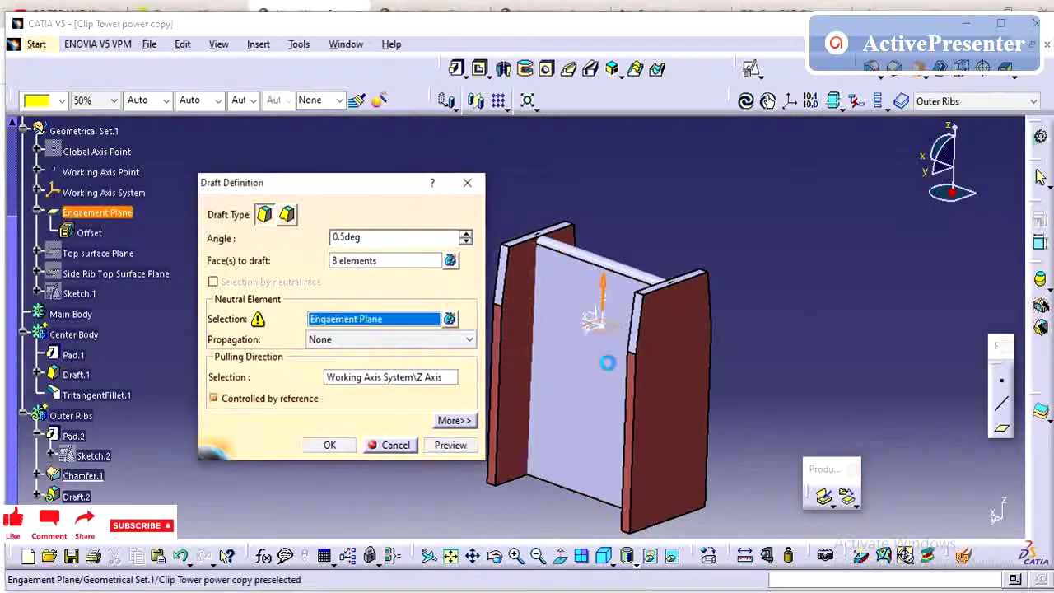
{"action": "left_click", "coordinate": [451, 445]}
{"action": "mouse_move", "coordinate": [593, 428]}
{"action": "middle_mouse_down"}
{"action": "mouse_move", "coordinate": [634, 410]}
{"action": "mouse_move", "coordinate": [600, 404]}
{"action": "middle_mouse_up"}
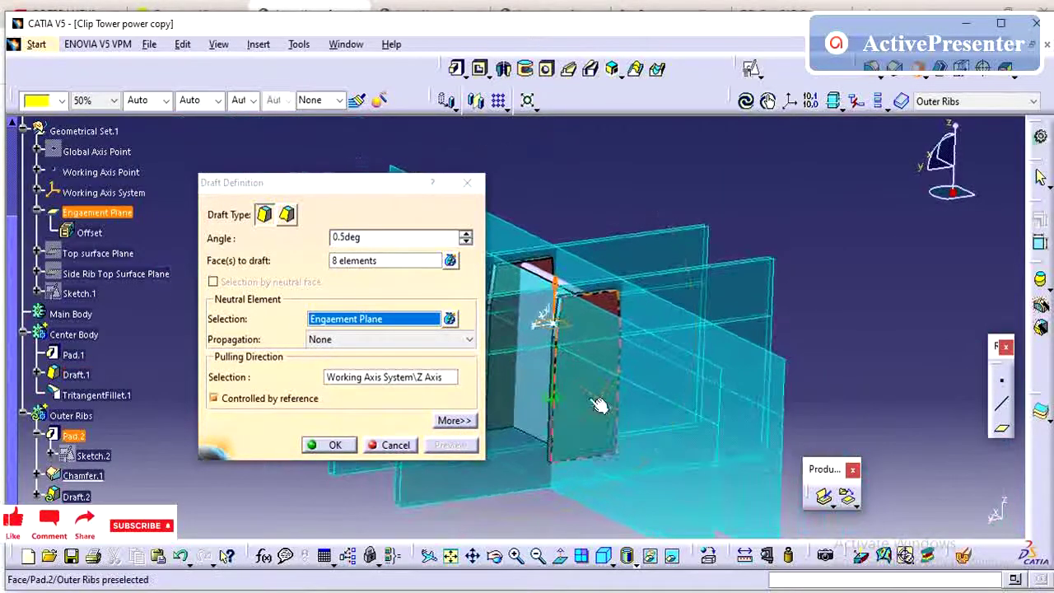
{"action": "left_click", "coordinate": [334, 445]}
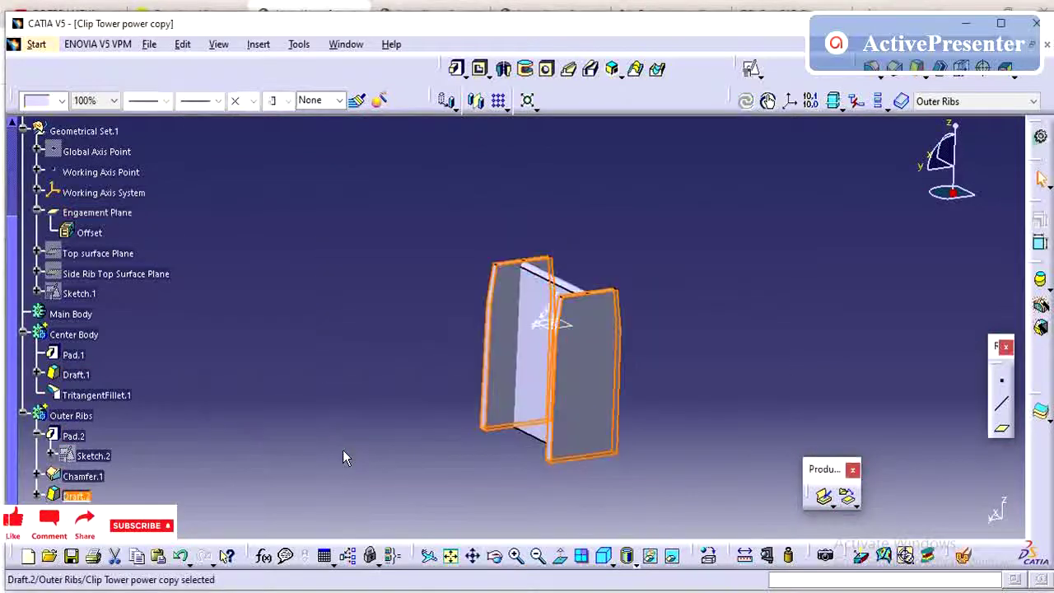
Start a tritangent fillet and pick the end rib's two side faces.
{"action": "middle_click_drag", "start_coordinate": [359, 431], "coordinate": [517, 467]}
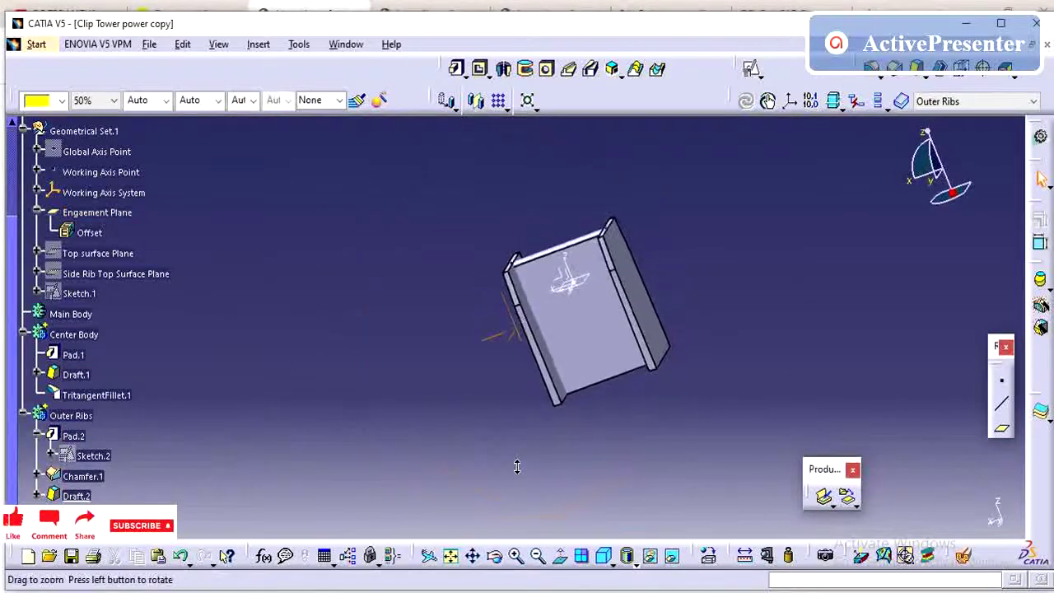
{"action": "left_click", "coordinate": [879, 79]}
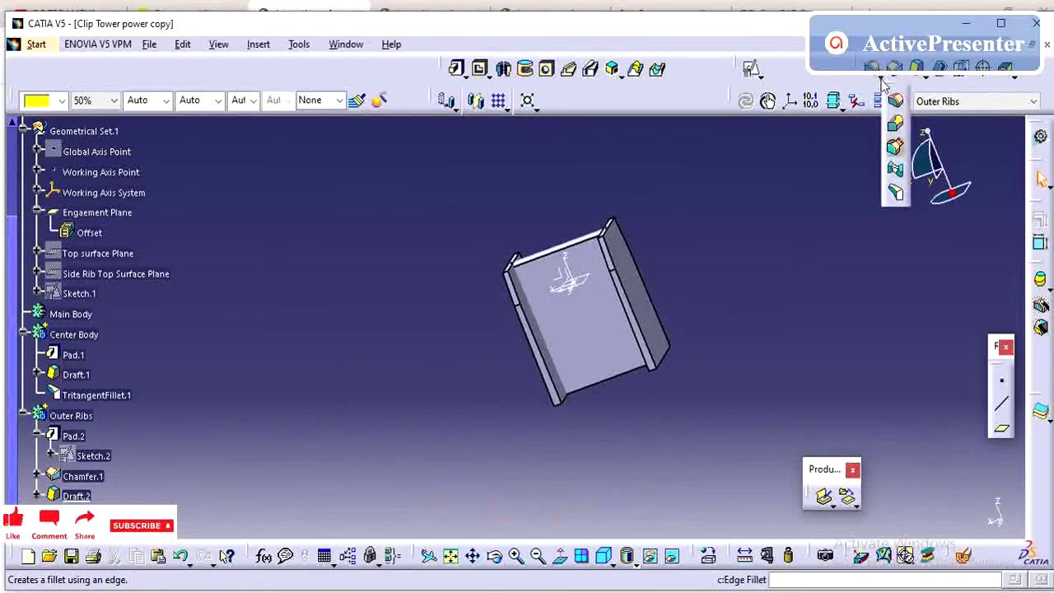
{"action": "left_click", "coordinate": [896, 192]}
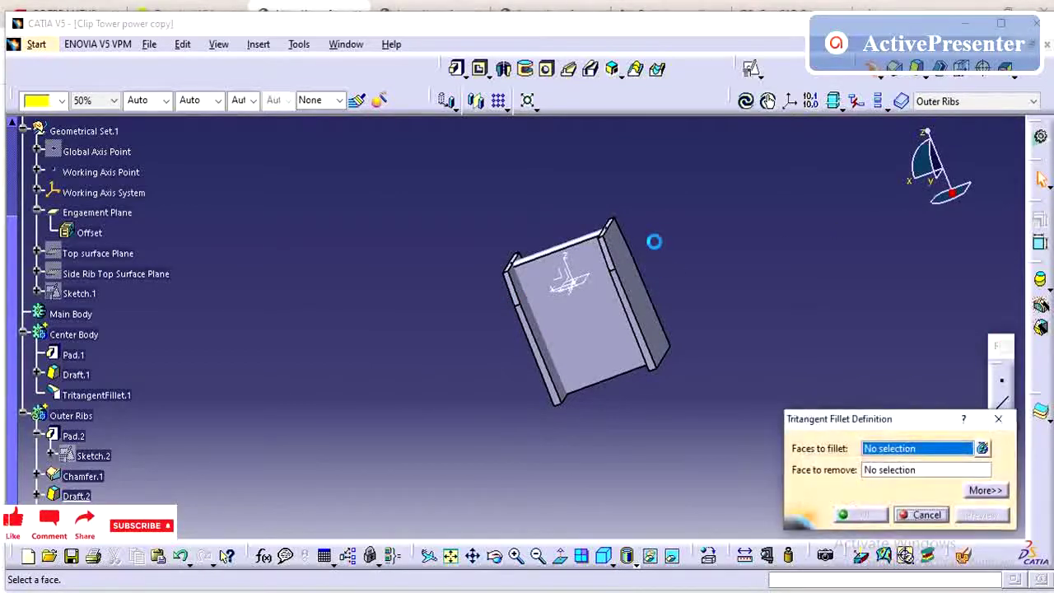
{"action": "mouse_move", "coordinate": [653, 241]}
{"action": "middle_mouse_down"}
{"action": "mouse_move", "coordinate": [683, 357]}
{"action": "mouse_move", "coordinate": [652, 346]}
{"action": "mouse_move", "coordinate": [804, 309]}
{"action": "middle_mouse_up"}
{"action": "left_click", "coordinate": [630, 357]}
{"action": "left_click", "coordinate": [558, 307]}
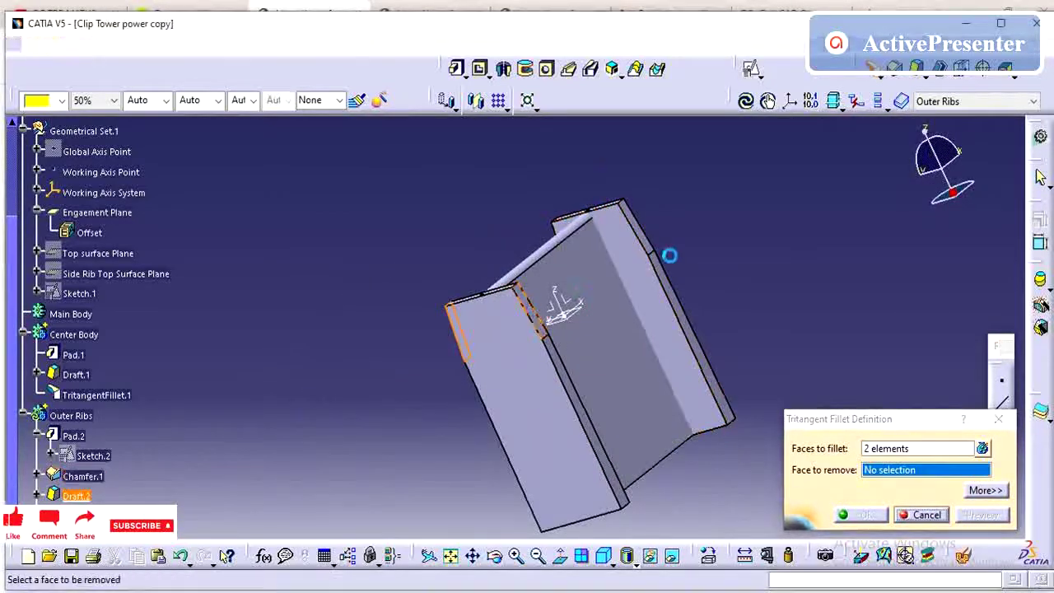
{"action": "mouse_move", "coordinate": [670, 255]}
{"action": "middle_mouse_down"}
{"action": "mouse_move", "coordinate": [606, 336]}
{"action": "mouse_move", "coordinate": [527, 369]}
{"action": "mouse_move", "coordinate": [566, 302]}
{"action": "middle_mouse_up"}
Set the rib's top face as the face to remove and confirm the fillet.
{"action": "left_click", "coordinate": [606, 336]}
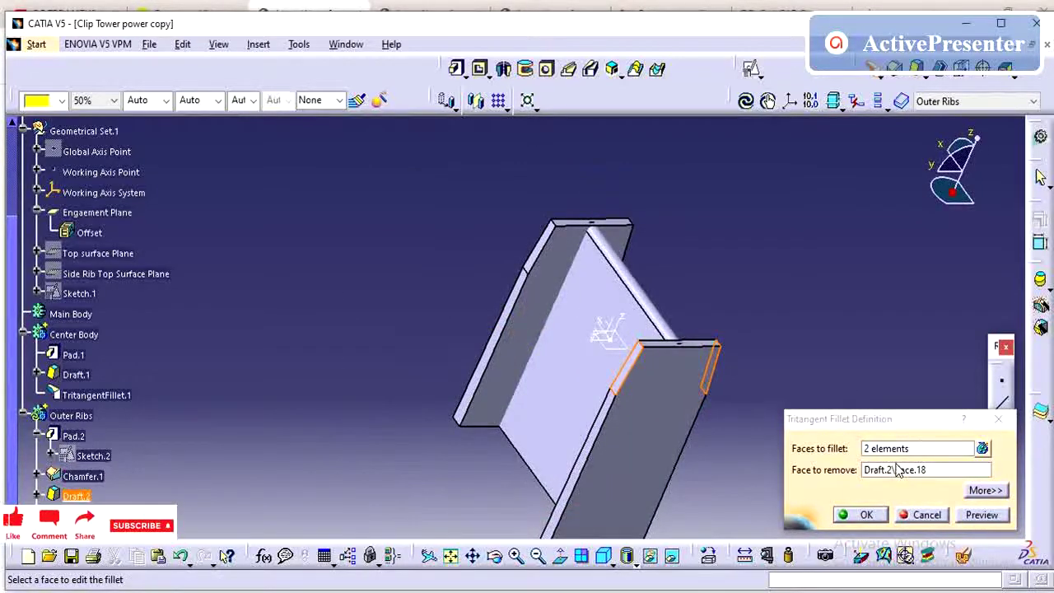
{"action": "middle_click_drag", "start_coordinate": [763, 373], "coordinate": [830, 434]}
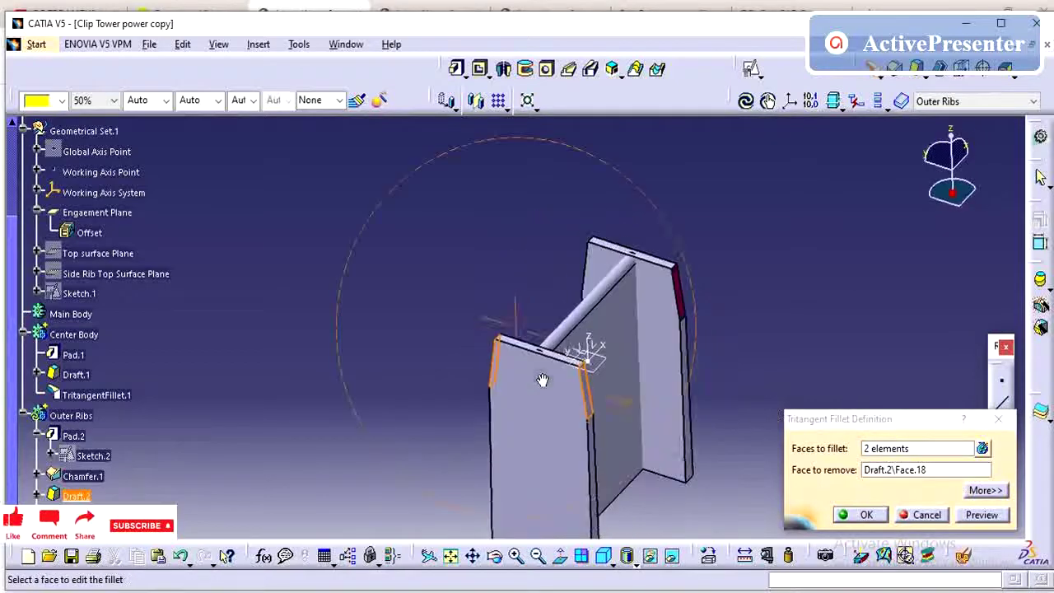
{"action": "left_click", "coordinate": [885, 469]}
{"action": "middle_click_drag", "start_coordinate": [729, 324], "coordinate": [720, 369]}
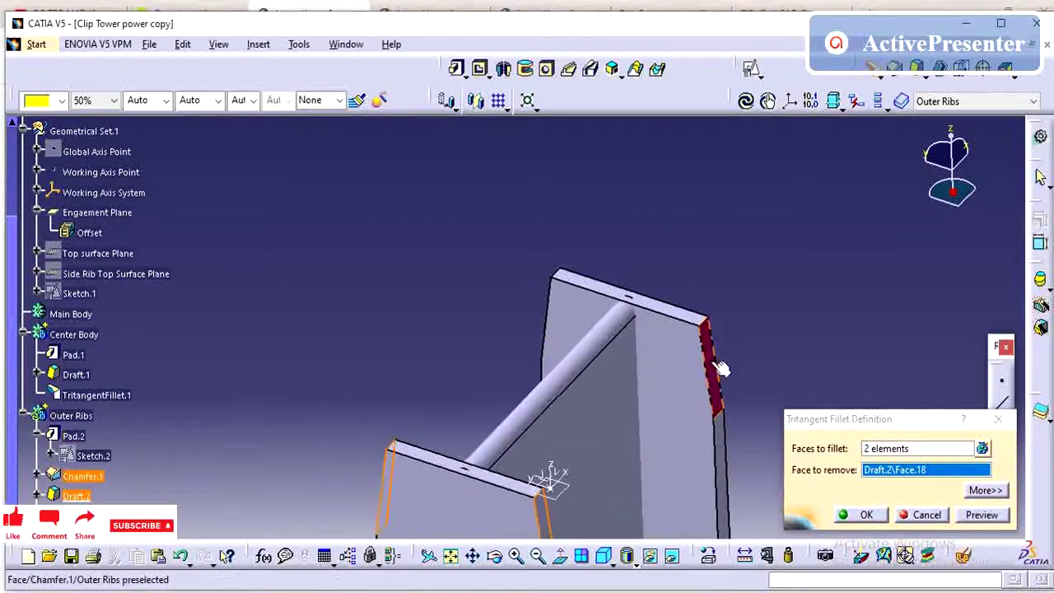
{"action": "left_click", "coordinate": [720, 369]}
{"action": "middle_click_drag", "start_coordinate": [535, 492], "coordinate": [634, 352]}
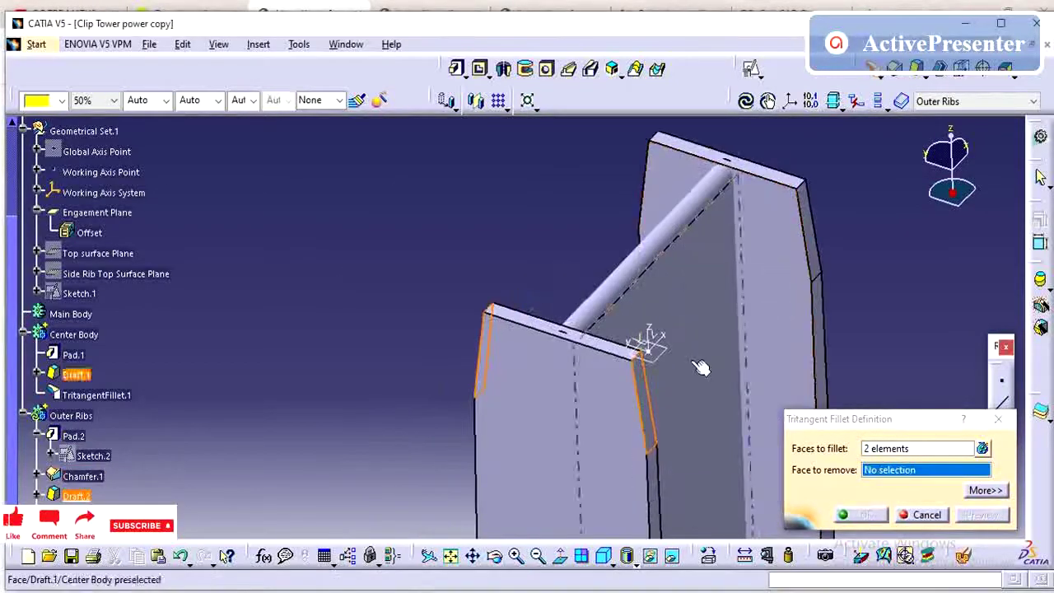
{"action": "left_click", "coordinate": [609, 347]}
{"action": "left_click", "coordinate": [856, 516]}
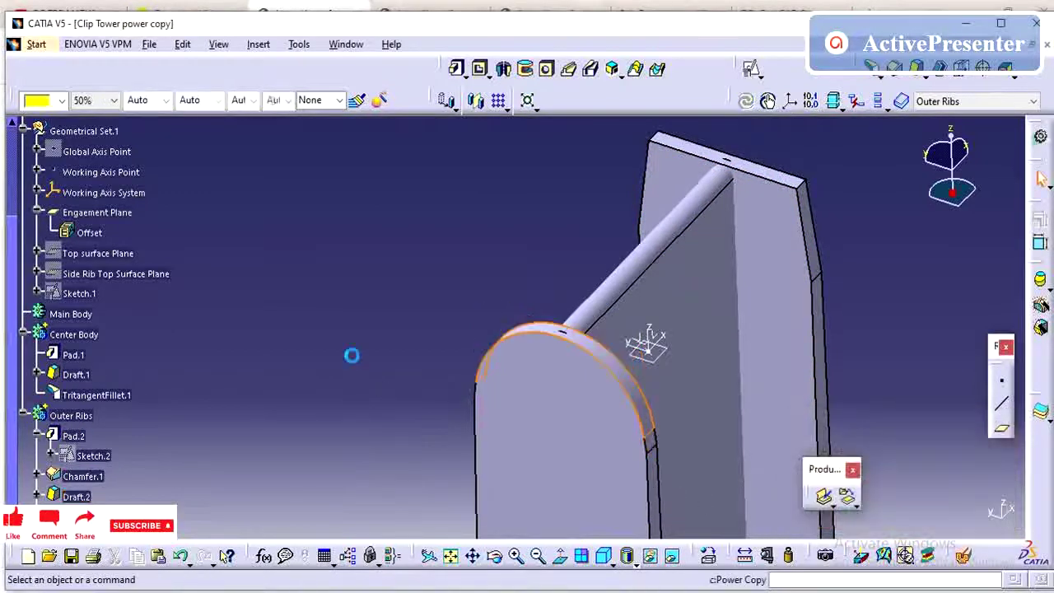
{"action": "middle_click_drag", "start_coordinate": [352, 355], "coordinate": [549, 395]}
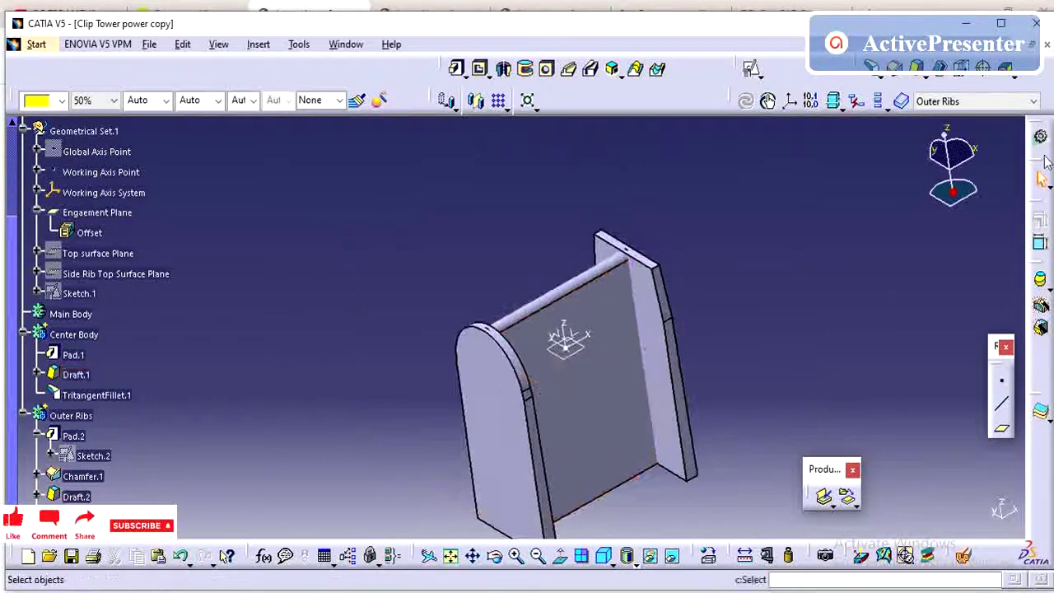
Add a tritangent fillet to the second end rib between its side faces, removing its top face.
{"action": "left_click", "coordinate": [871, 66]}
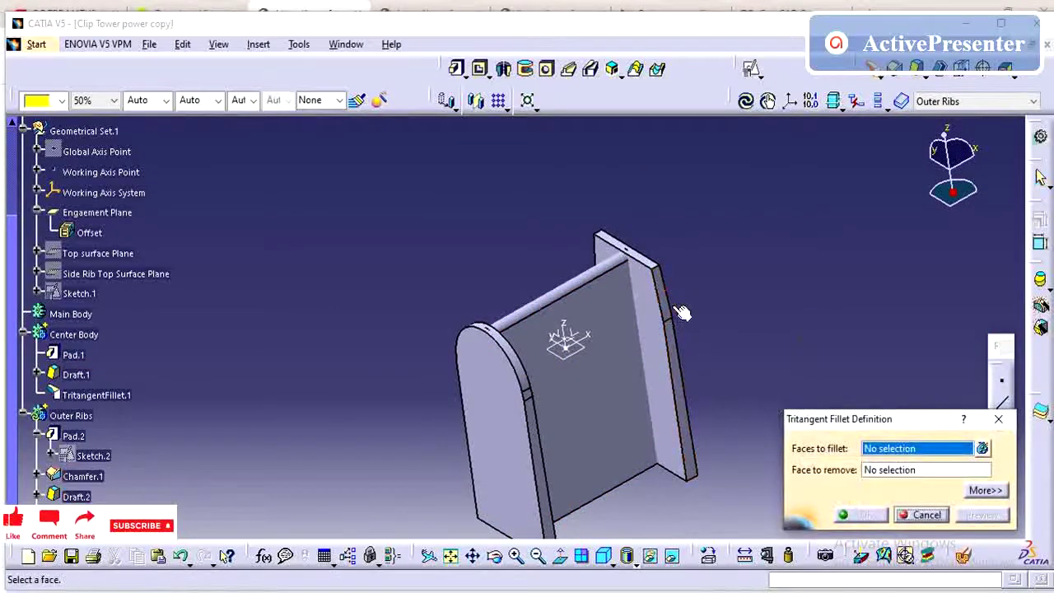
{"action": "left_click", "coordinate": [631, 400]}
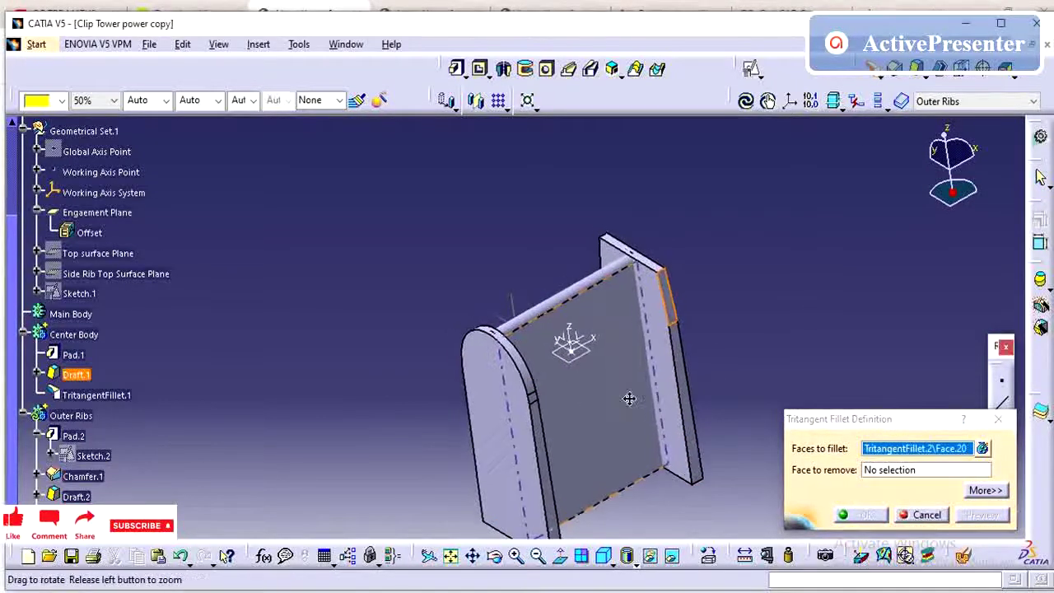
{"action": "middle_click_drag", "start_coordinate": [631, 400], "coordinate": [530, 333]}
{"action": "middle_click_drag", "start_coordinate": [515, 404], "coordinate": [534, 315], "text": "ctrl"}
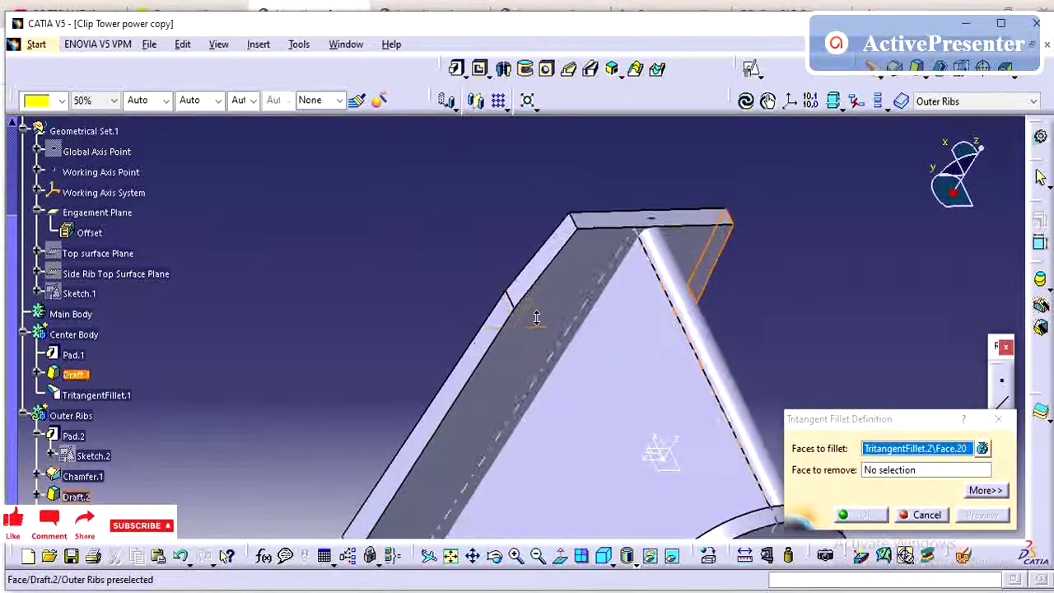
{"action": "left_click", "coordinate": [539, 313]}
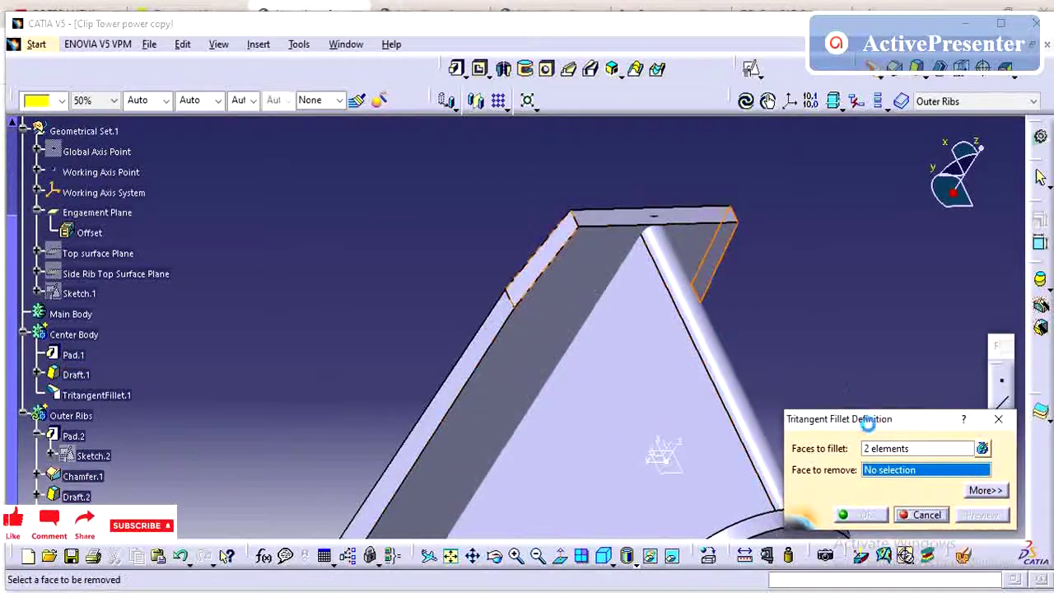
{"action": "left_click", "coordinate": [626, 218]}
{"action": "left_click", "coordinate": [852, 517]}
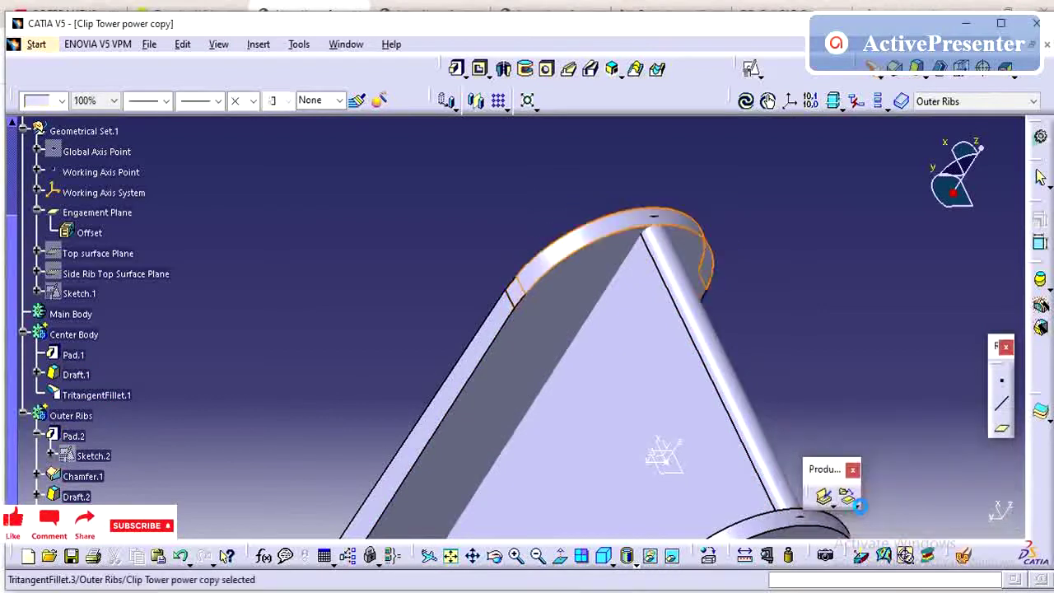
{"action": "mouse_move", "coordinate": [527, 256]}
{"action": "middle_mouse_down", "text": "ctrl"}
{"action": "mouse_move", "coordinate": [563, 342]}
{"action": "mouse_move", "coordinate": [576, 346]}
{"action": "middle_mouse_up", "text": "ctrl"}
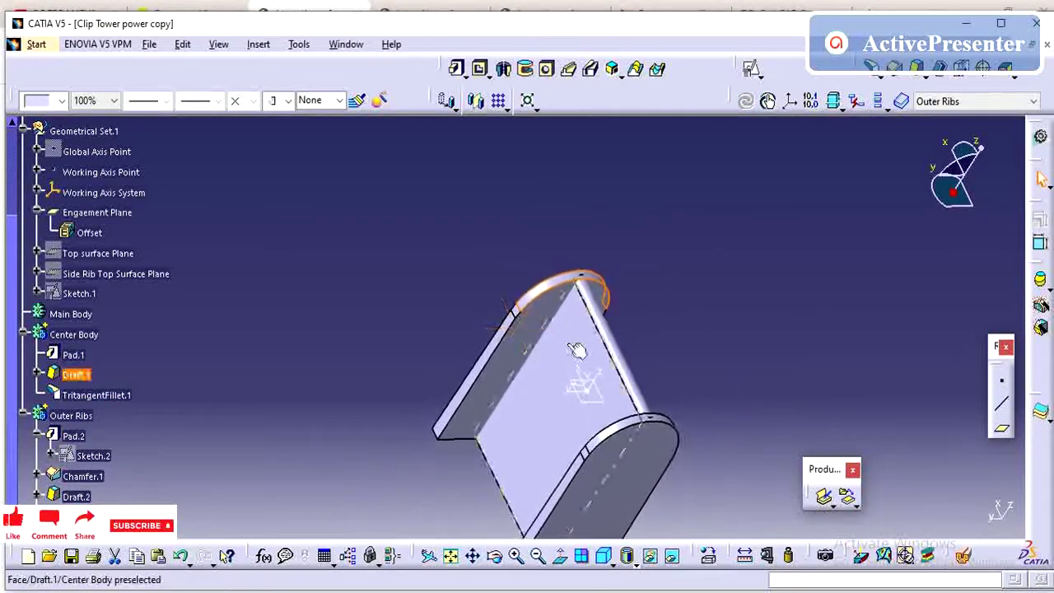
{"action": "left_click", "coordinate": [673, 257]}
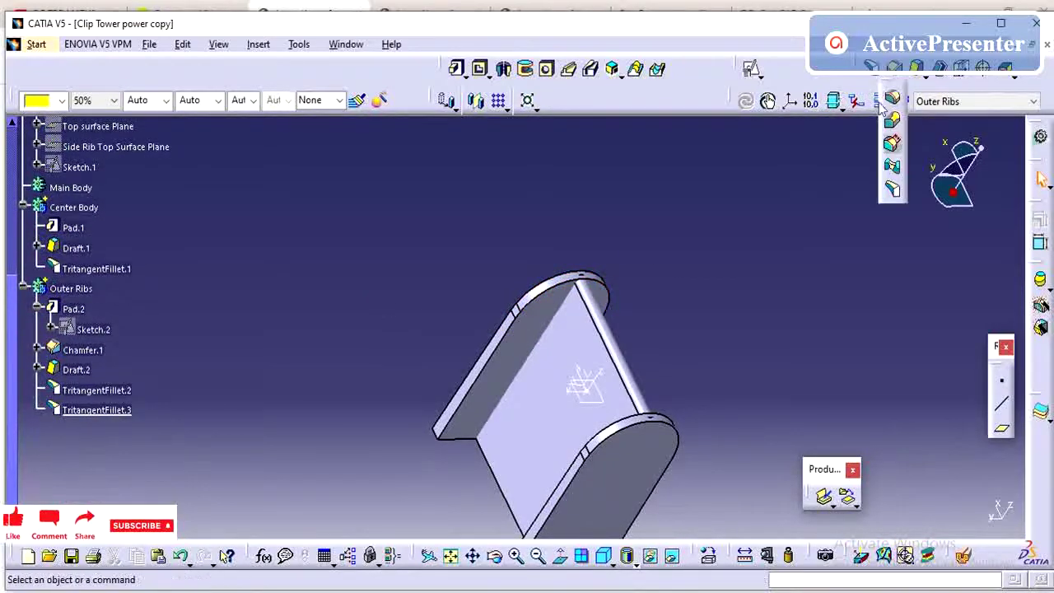
Start a 0.25mm edge fillet and pick the first rib edges.
{"action": "left_click", "coordinate": [890, 97]}
{"action": "middle_click_drag", "start_coordinate": [696, 368], "coordinate": [697, 366]}
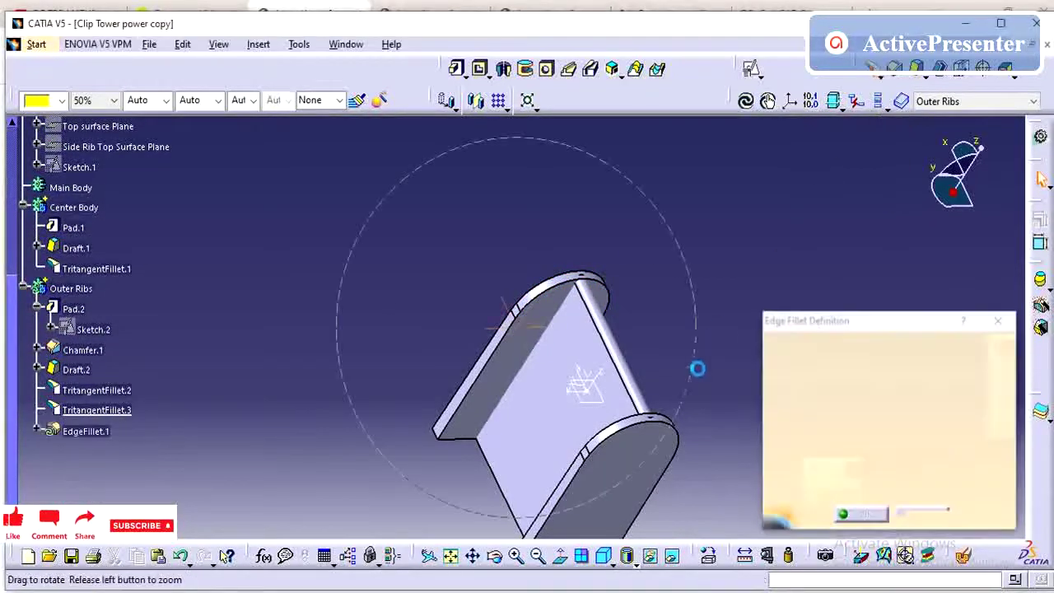
{"action": "mouse_move", "coordinate": [702, 403]}
{"action": "middle_mouse_down"}
{"action": "mouse_move", "coordinate": [635, 396]}
{"action": "mouse_move", "coordinate": [519, 412]}
{"action": "middle_mouse_up"}
{"action": "key", "text": "Return"}
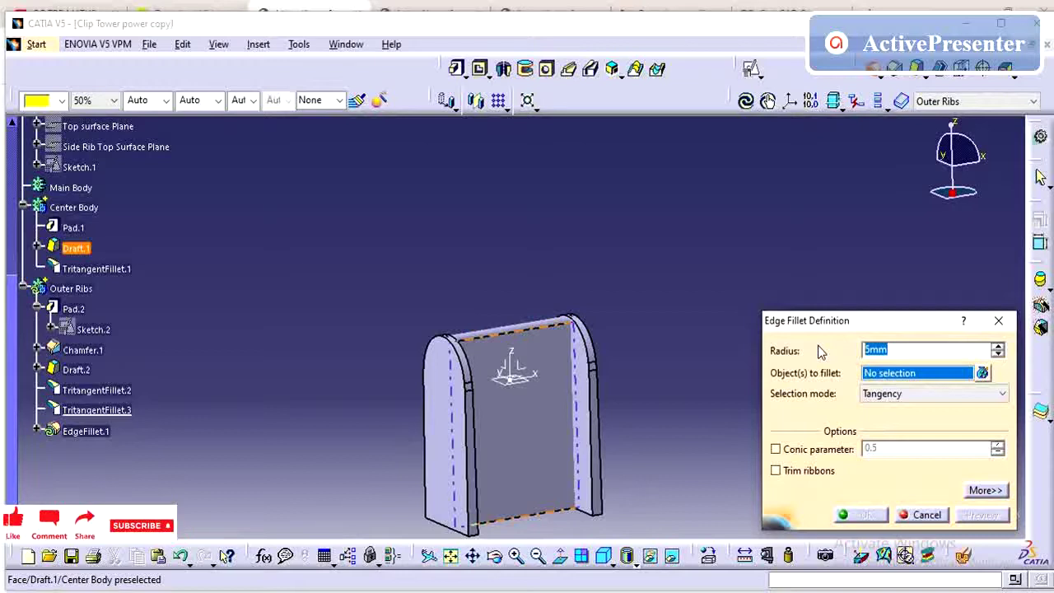
{"action": "type", "text": "0.25"}
{"action": "left_click", "coordinate": [596, 392]}
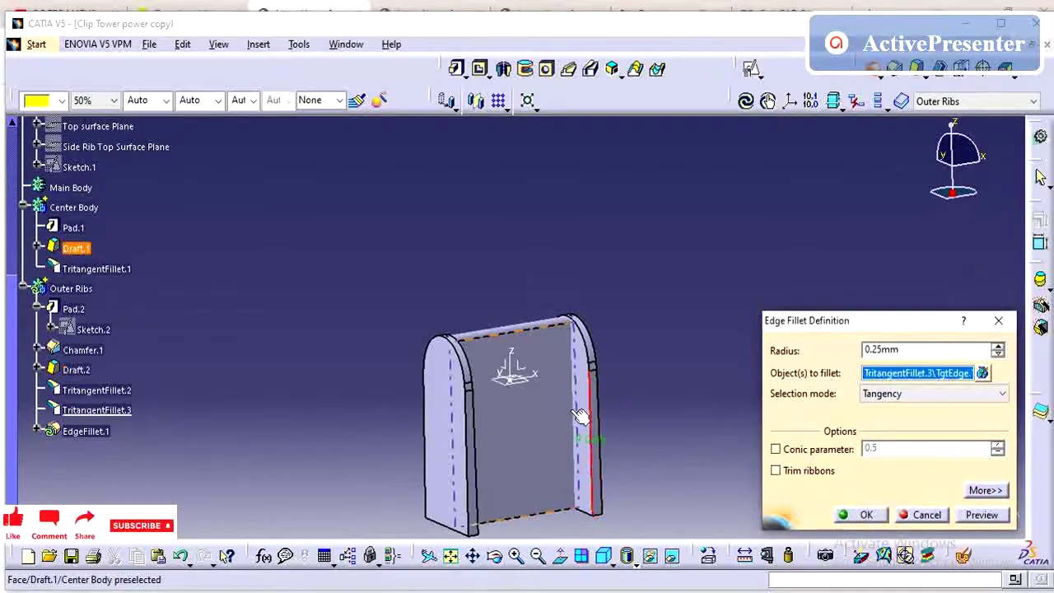
{"action": "mouse_move", "coordinate": [580, 415]}
{"action": "middle_mouse_down"}
{"action": "mouse_move", "coordinate": [519, 414]}
{"action": "mouse_move", "coordinate": [533, 380]}
{"action": "middle_mouse_up"}
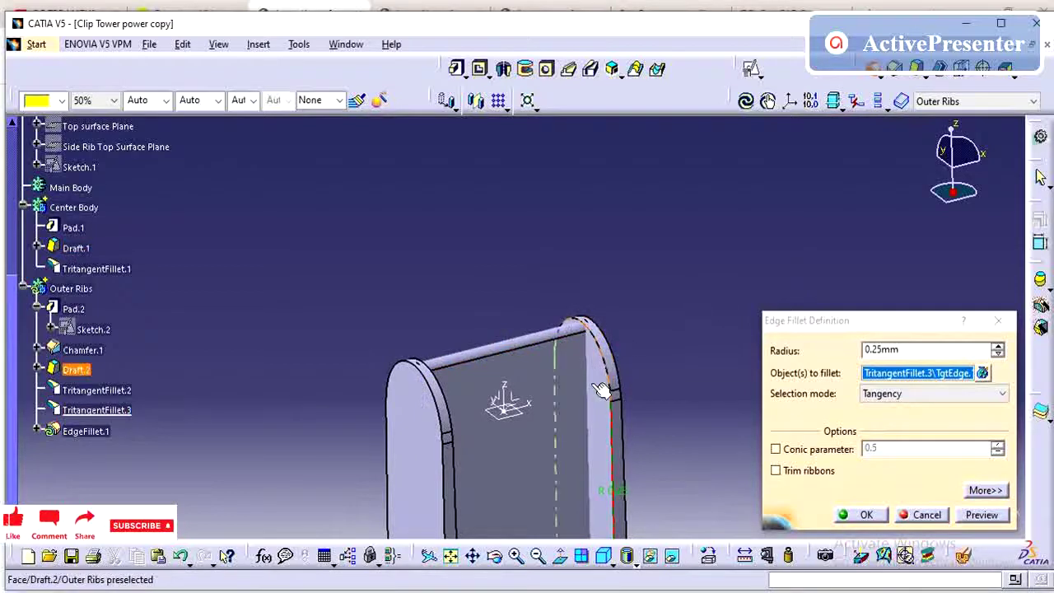
{"action": "left_click", "coordinate": [606, 355]}
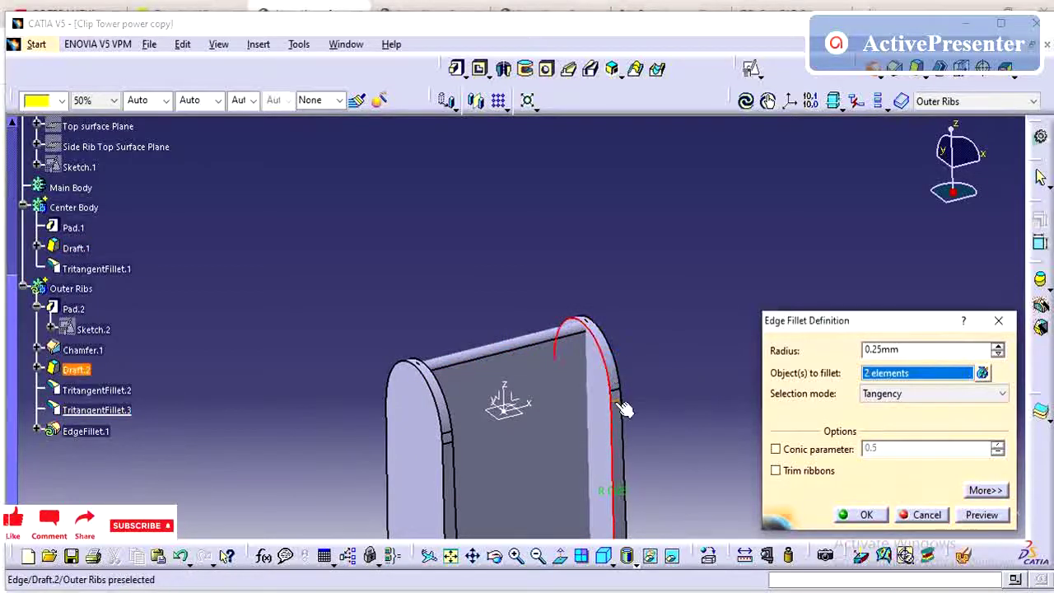
{"action": "middle_click_drag", "start_coordinate": [630, 420], "coordinate": [635, 301]}
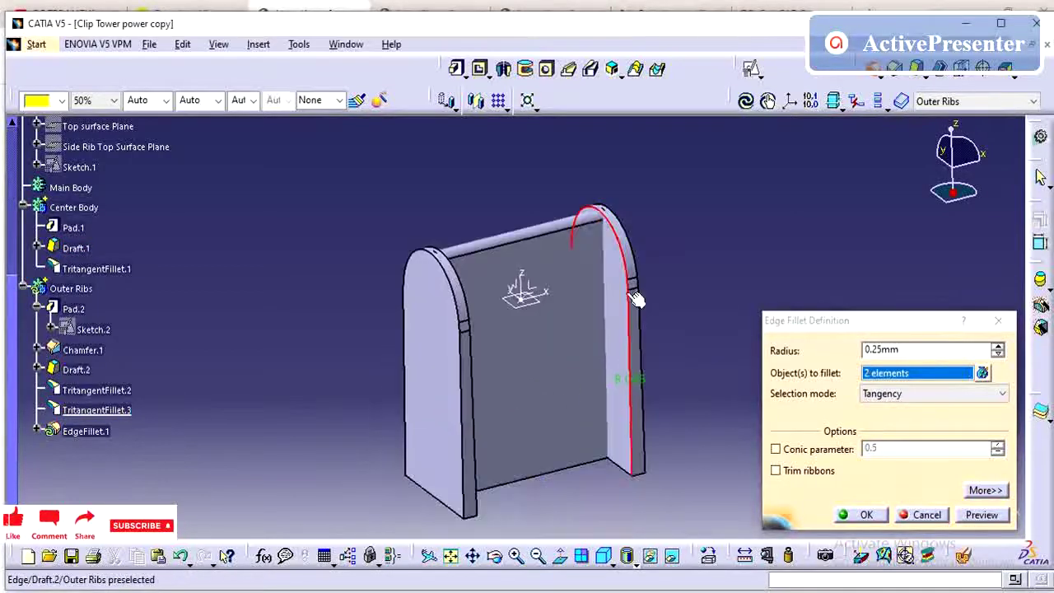
{"action": "left_click", "coordinate": [477, 395]}
{"action": "left_click", "coordinate": [471, 297]}
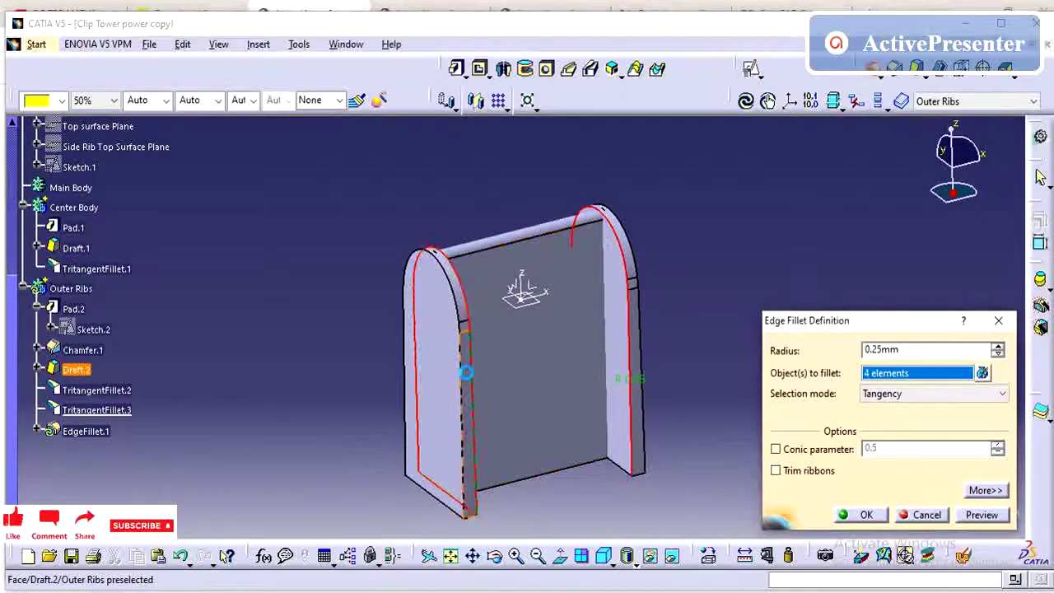
Complete the six-edge selection on both ribs and apply the fillet.
{"action": "middle_click_drag", "start_coordinate": [471, 296], "coordinate": [481, 284]}
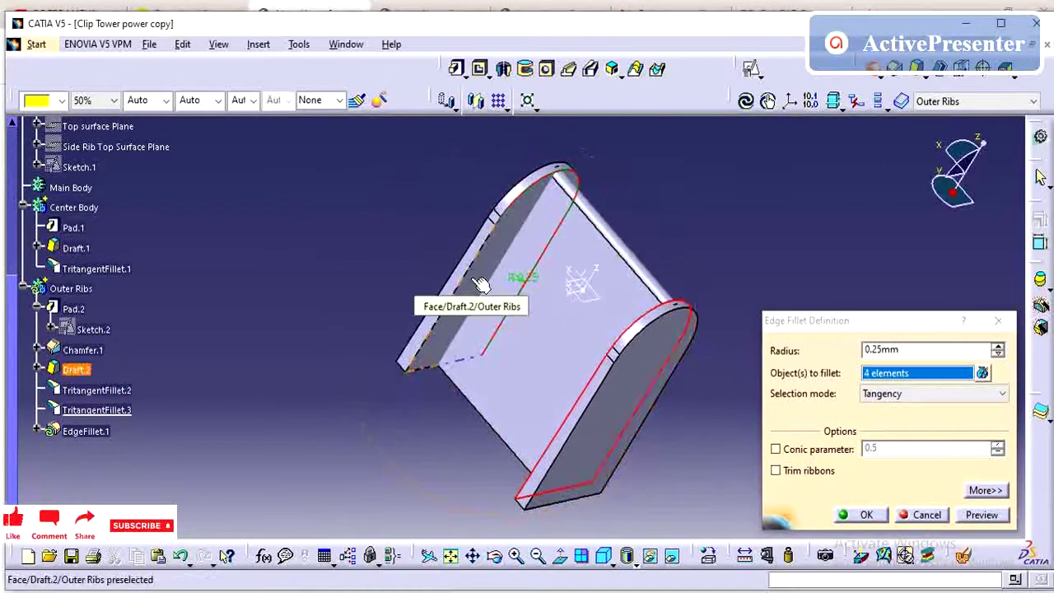
{"action": "left_click", "coordinate": [481, 282]}
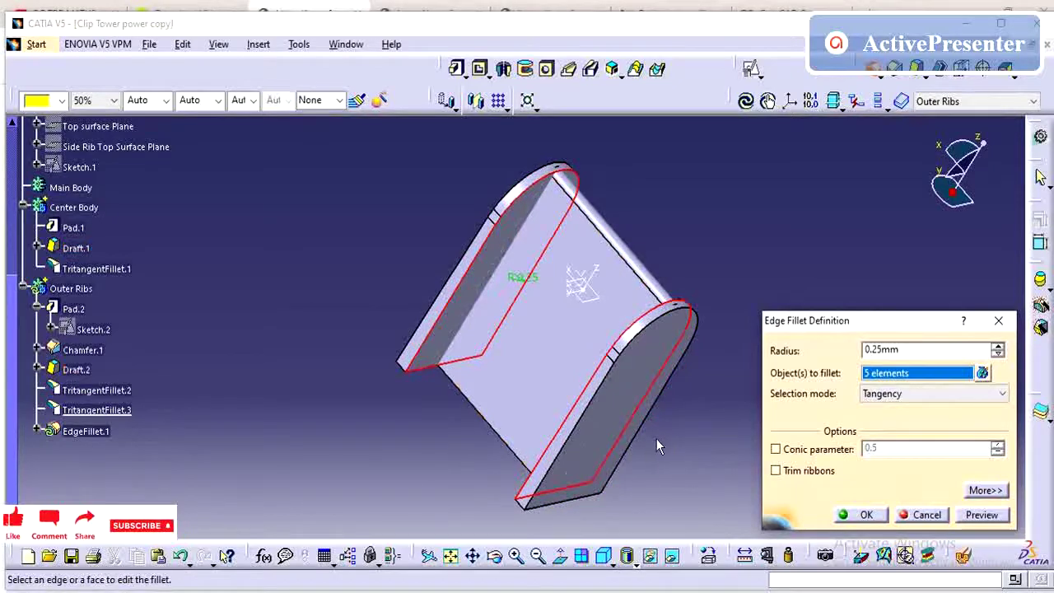
{"action": "mouse_move", "coordinate": [657, 428]}
{"action": "middle_mouse_down"}
{"action": "mouse_move", "coordinate": [623, 444]}
{"action": "mouse_move", "coordinate": [668, 426]}
{"action": "middle_mouse_up"}
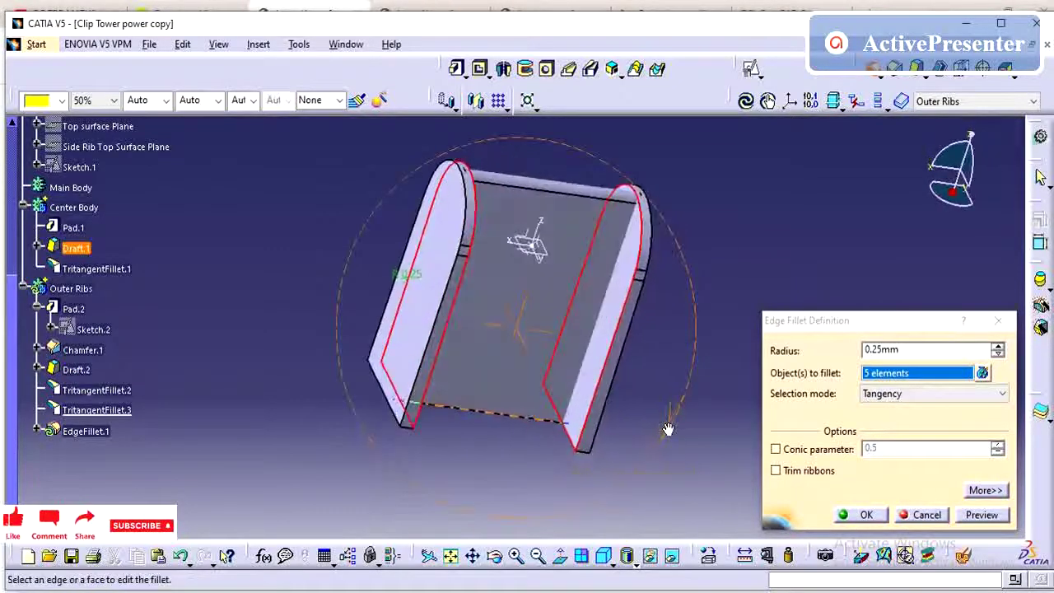
{"action": "left_click", "coordinate": [620, 430]}
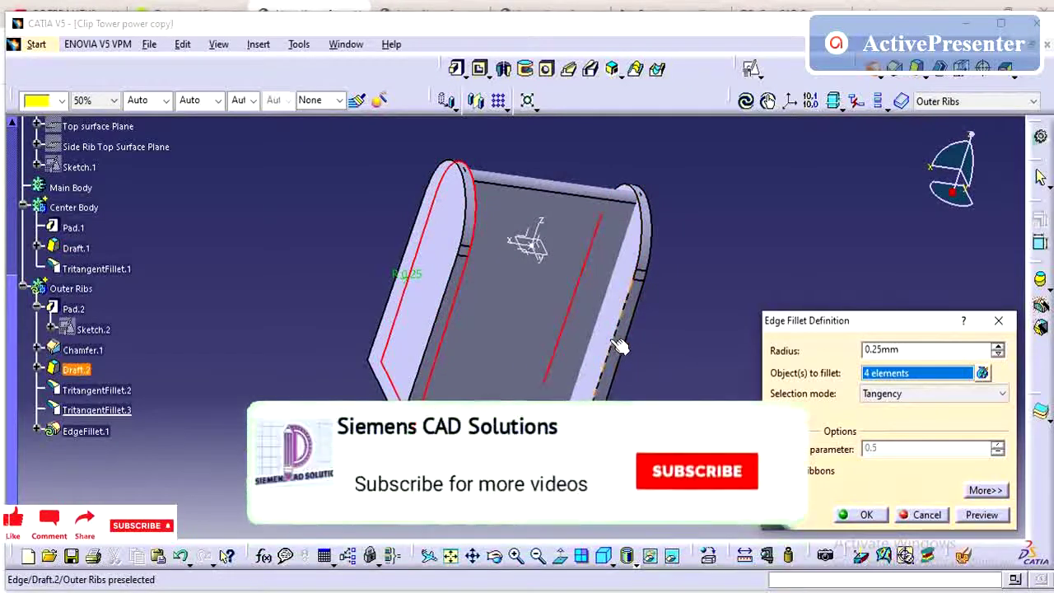
{"action": "left_click", "coordinate": [650, 299]}
{"action": "middle_click_drag", "start_coordinate": [652, 299], "coordinate": [528, 443]}
{"action": "left_click", "coordinate": [635, 337]}
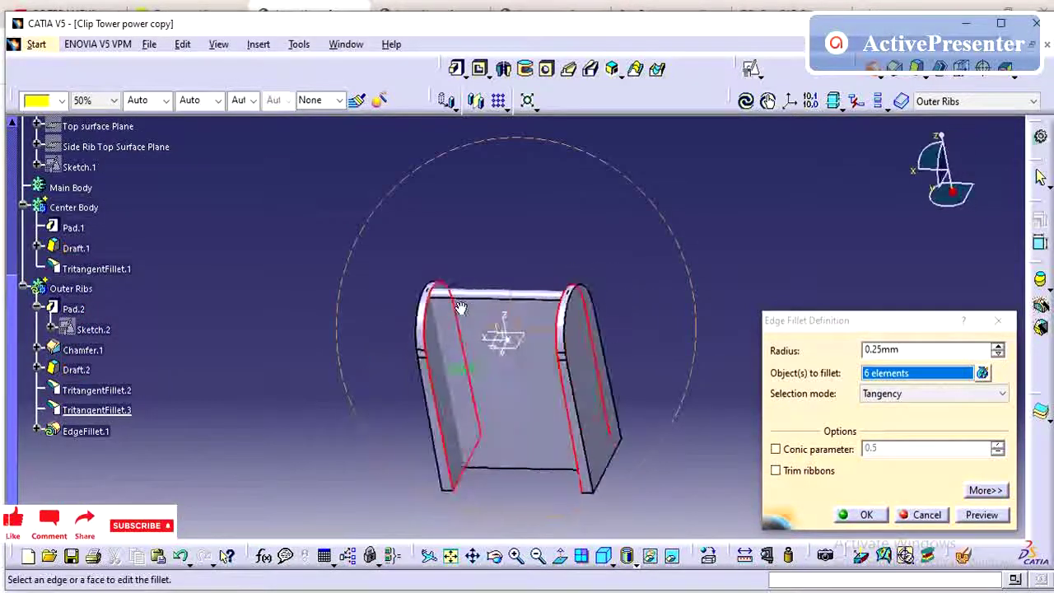
{"action": "left_click", "coordinate": [528, 443]}
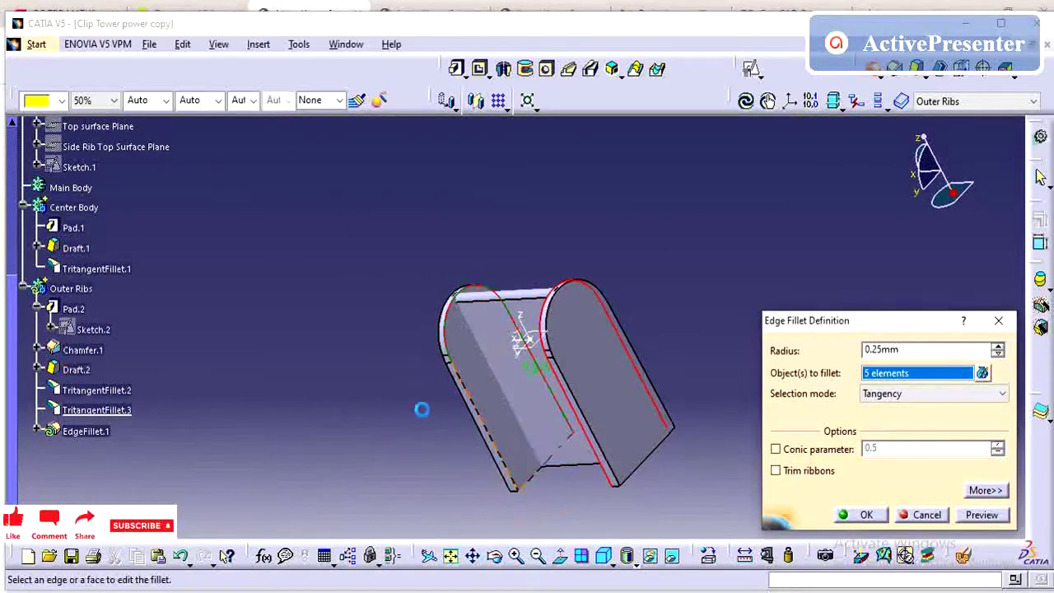
{"action": "left_click", "coordinate": [490, 429]}
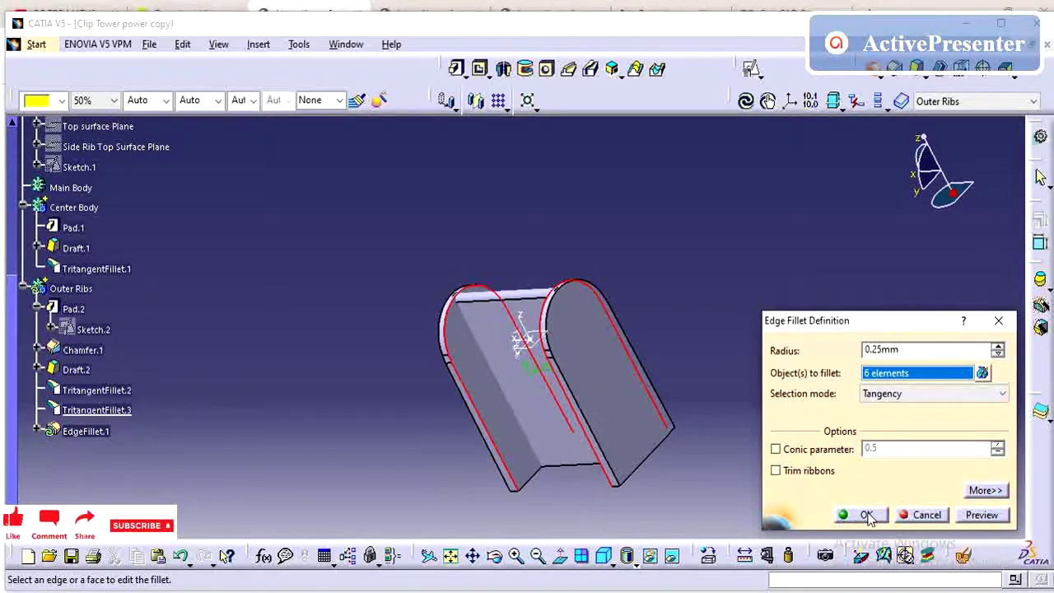
{"action": "left_click", "coordinate": [865, 514]}
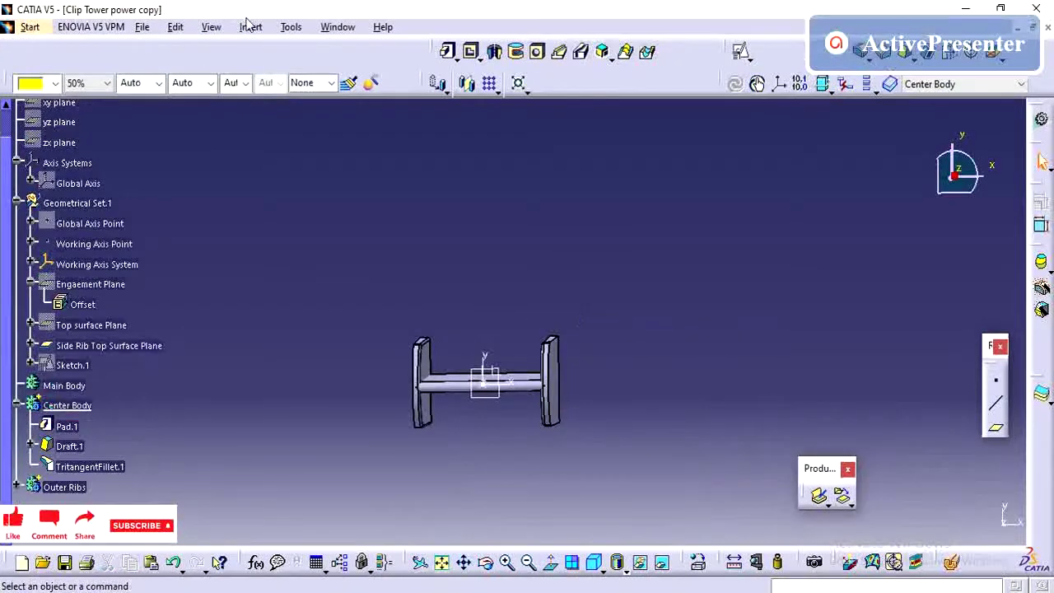
Insert a new body, Body.4, and rename it 'Ribs on END'.
{"action": "left_click", "coordinate": [249, 26]}
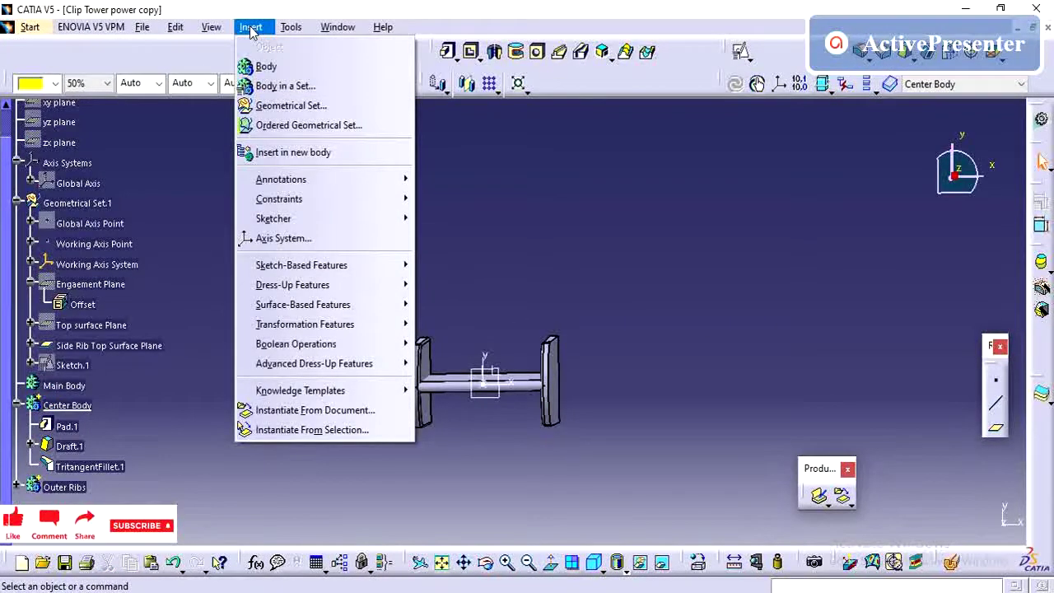
{"action": "left_click", "coordinate": [262, 65]}
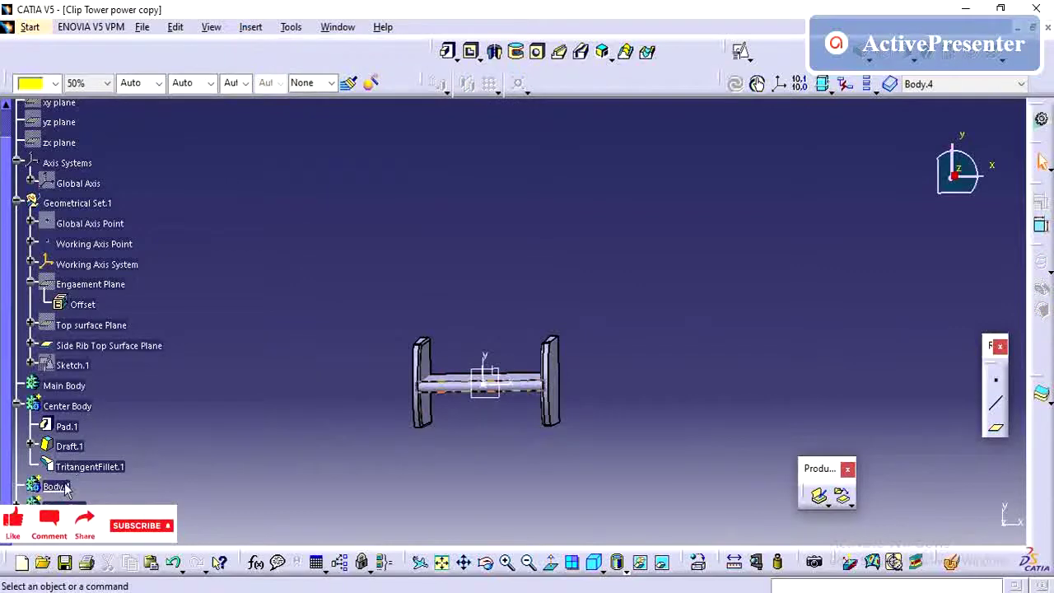
{"action": "right_click", "coordinate": [55, 487]}
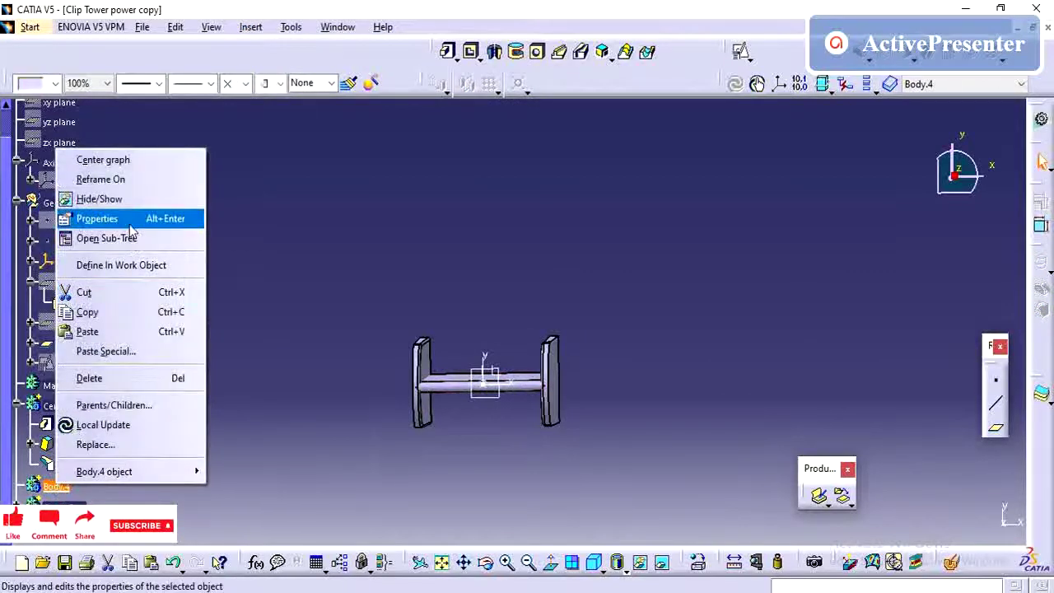
{"action": "left_click", "coordinate": [130, 225]}
{"action": "type", "text": "Ribs on END"}
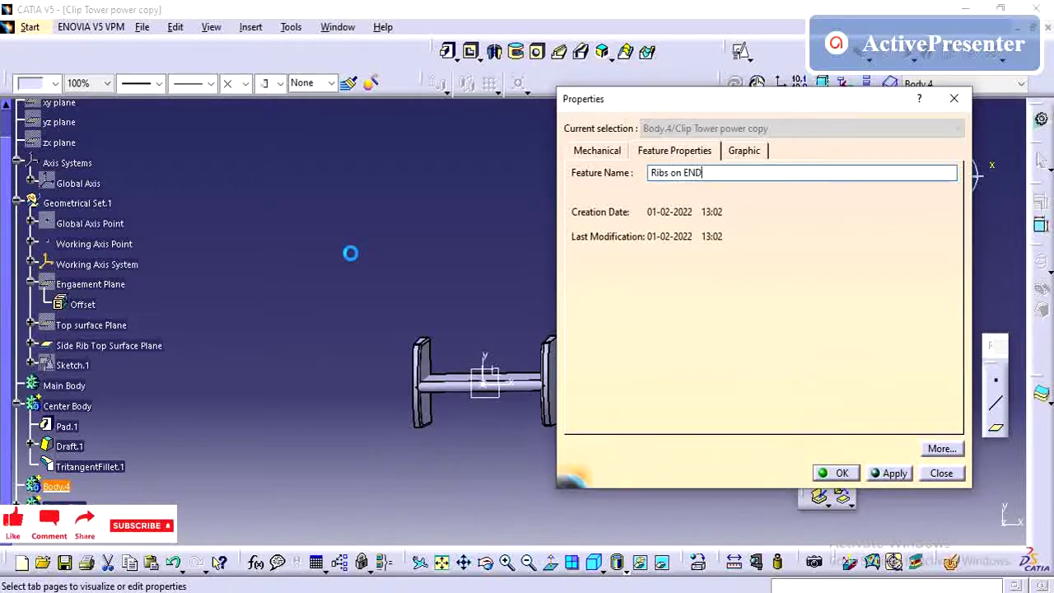
{"action": "left_click", "coordinate": [836, 472]}
{"action": "left_click", "coordinate": [335, 318]}
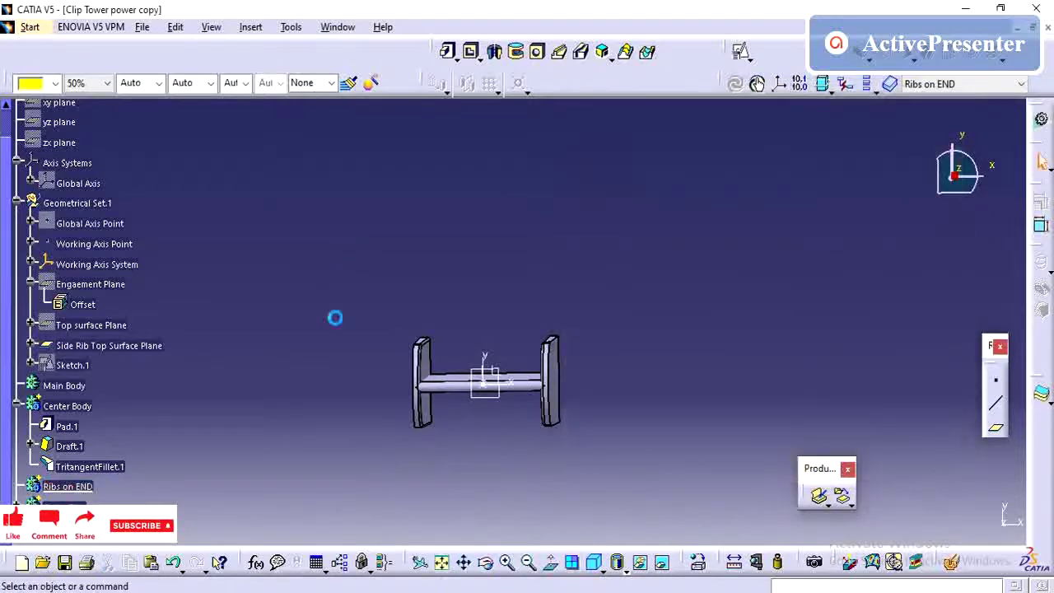
Create a positioned sketch on Side Rib Top Surface Plane, origin projected from Working Axis Point.
{"action": "left_click", "coordinate": [740, 51]}
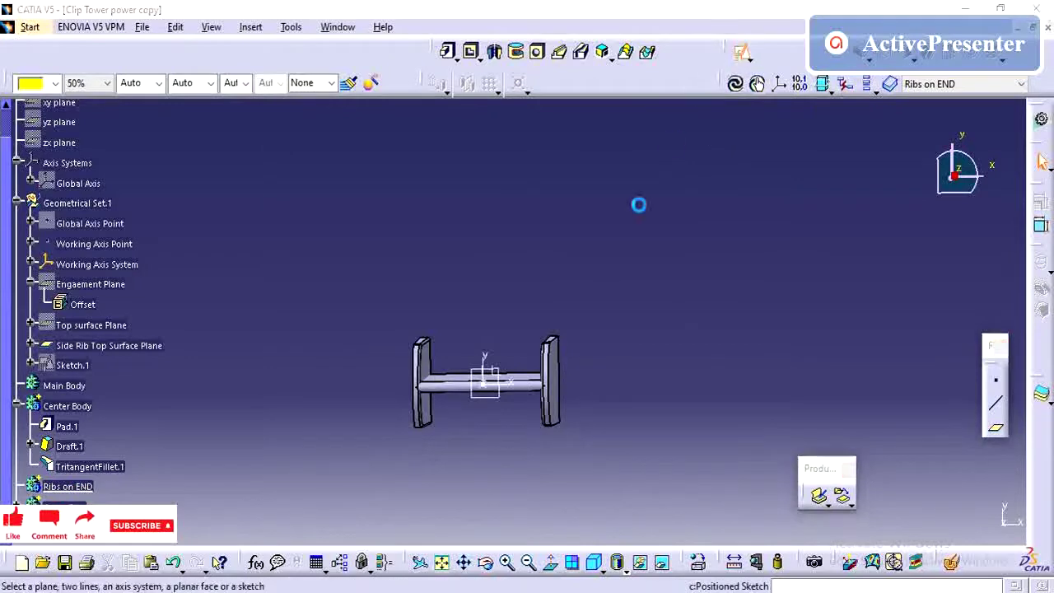
{"action": "left_click", "coordinate": [522, 427]}
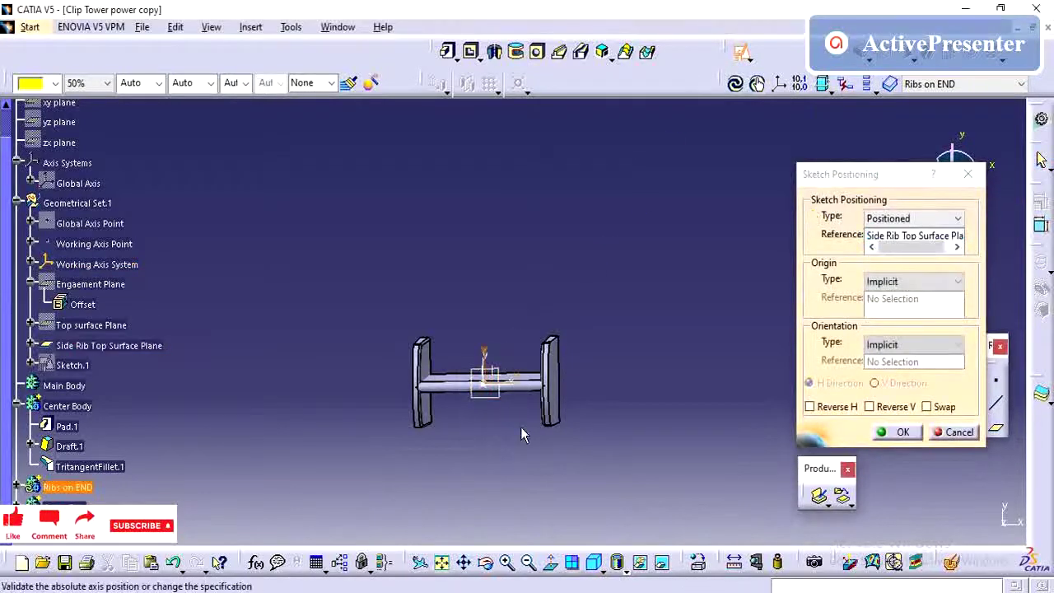
{"action": "middle_click_drag", "start_coordinate": [521, 427], "coordinate": [539, 423]}
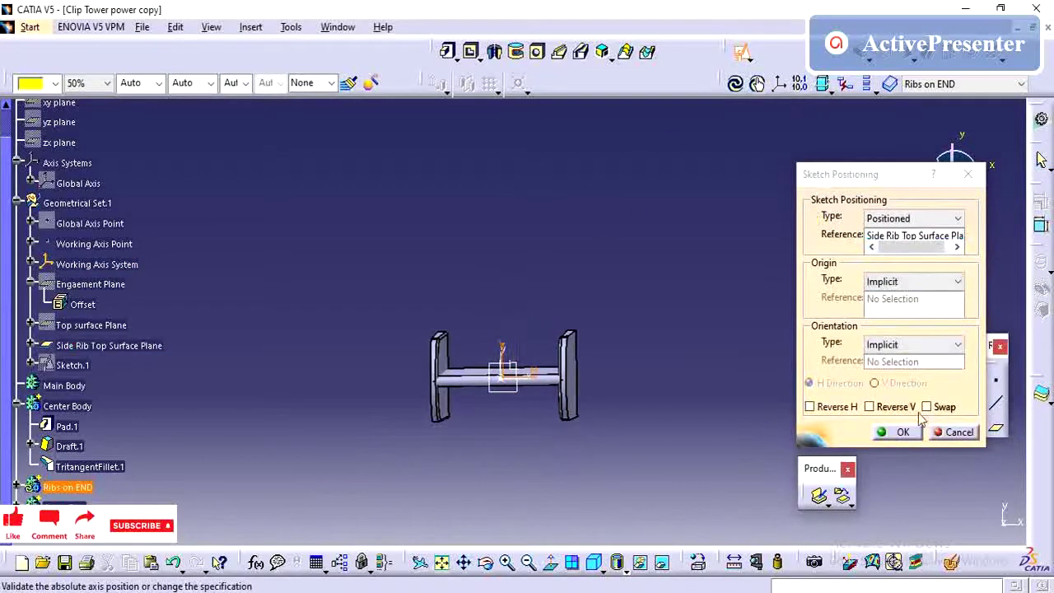
{"action": "left_click", "coordinate": [914, 282]}
{"action": "left_click", "coordinate": [906, 321]}
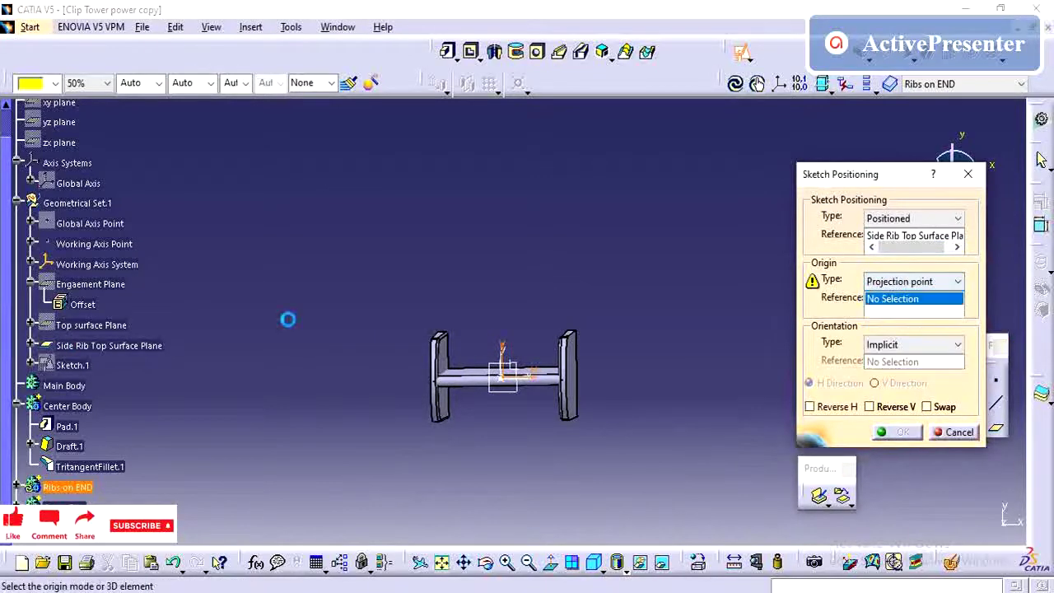
{"action": "left_click", "coordinate": [88, 243]}
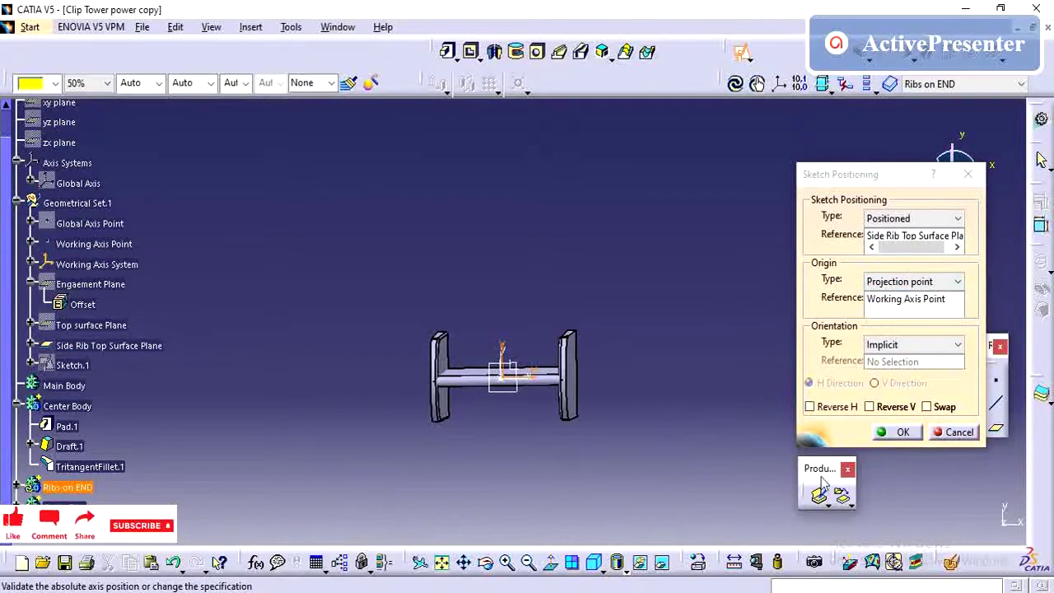
{"action": "left_click", "coordinate": [879, 438]}
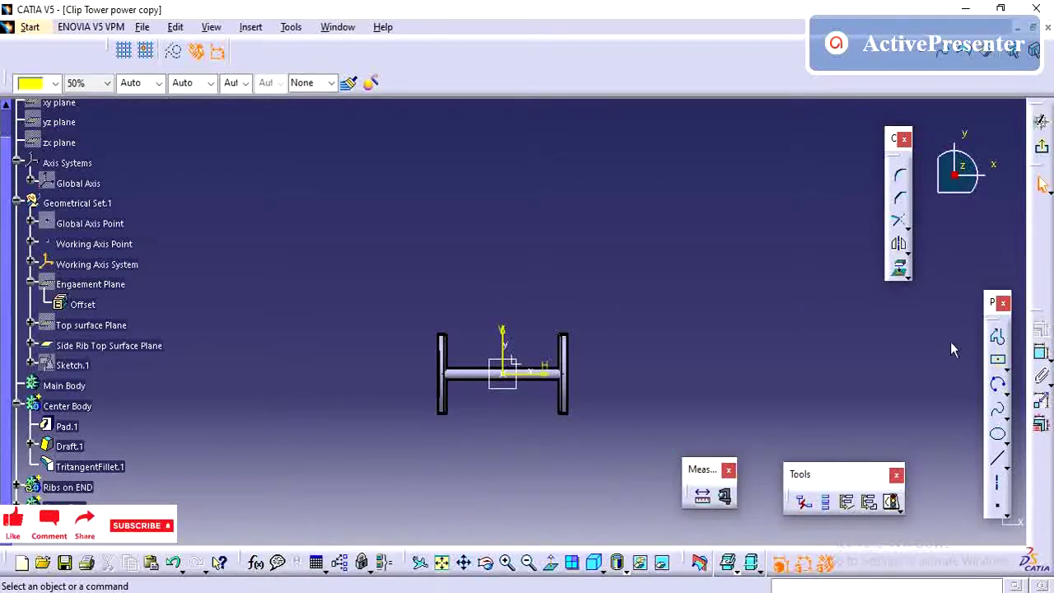
Sketch centred rectangles around the left and right end ribs.
{"action": "left_click", "coordinate": [998, 363]}
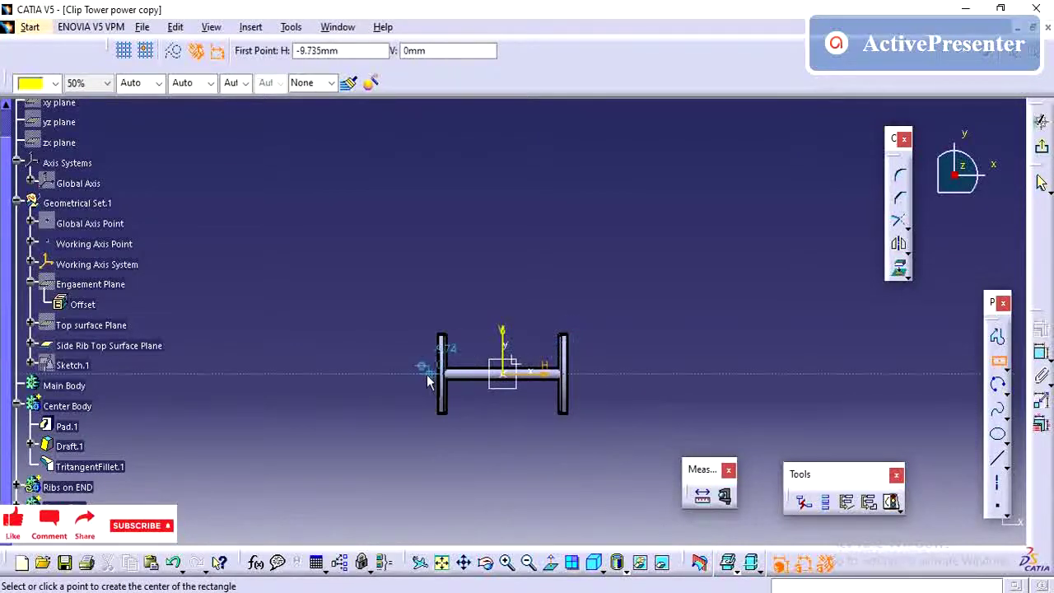
{"action": "left_click", "coordinate": [427, 374]}
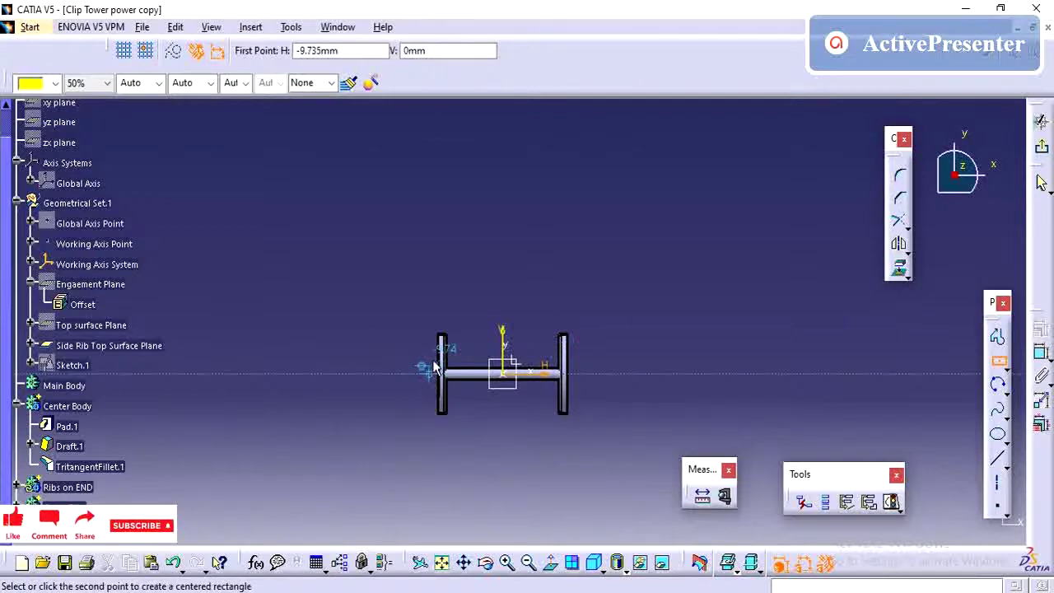
{"action": "left_click", "coordinate": [434, 312]}
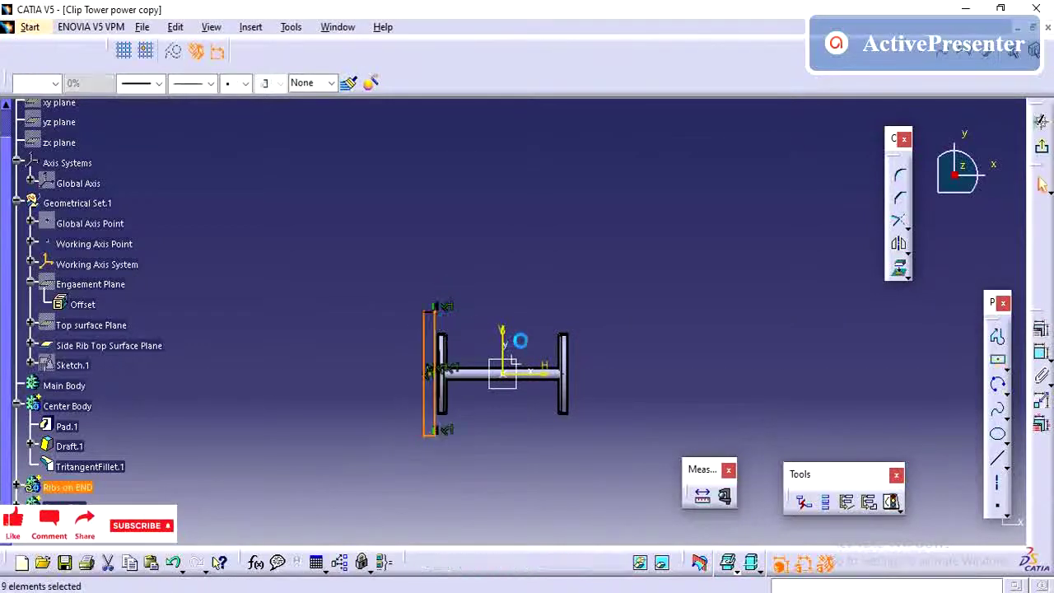
{"action": "left_click", "coordinate": [997, 360]}
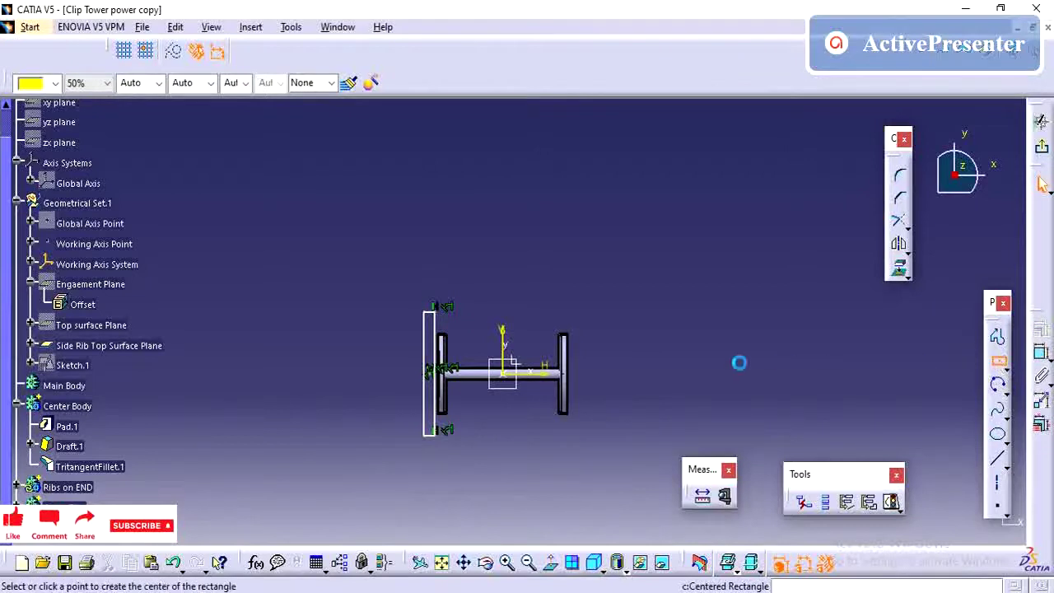
{"action": "left_click", "coordinate": [586, 374]}
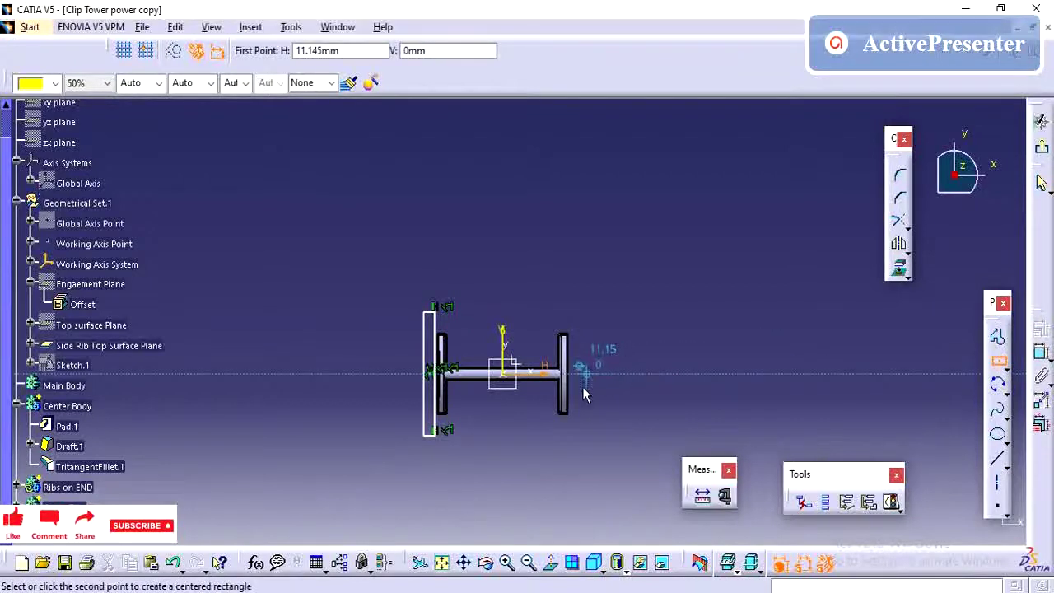
{"action": "left_click", "coordinate": [584, 436]}
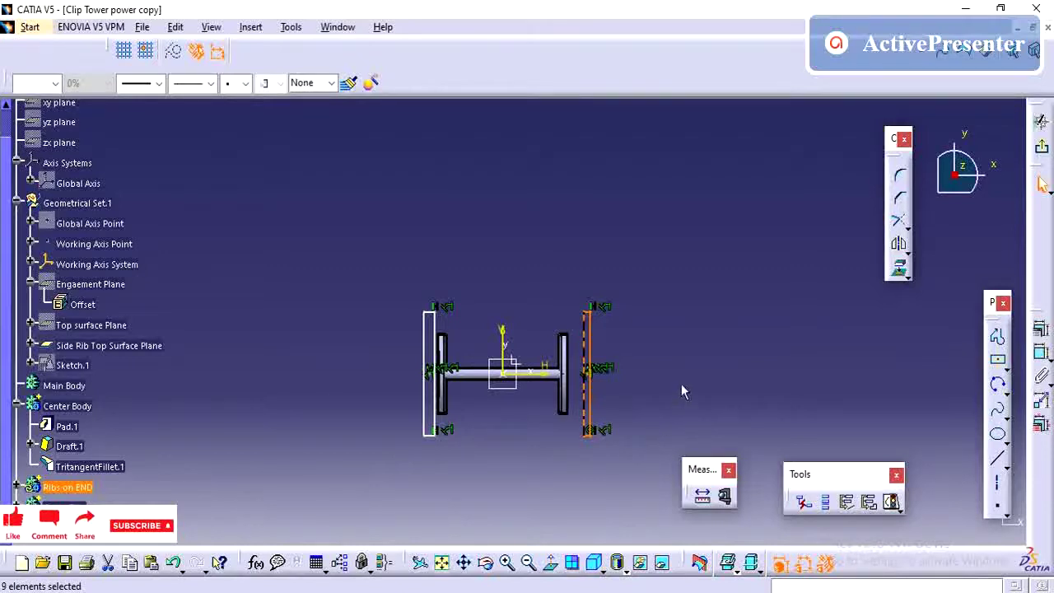
{"action": "left_click", "coordinate": [680, 412]}
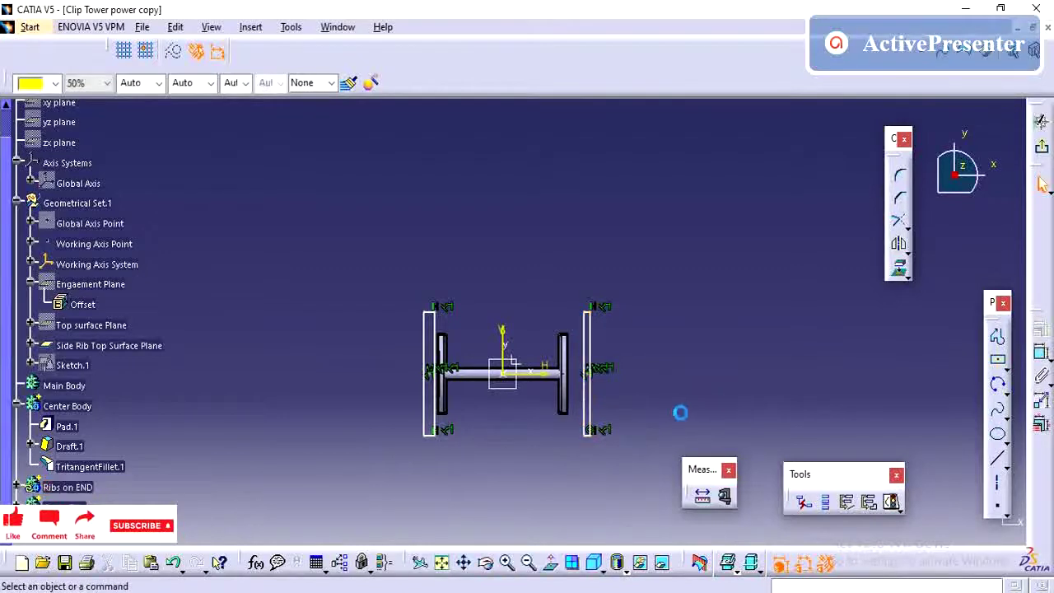
{"action": "left_click", "coordinate": [1042, 352]}
Attempt a dimension between the left rectangle and the horizontal axis, then cancel it.
{"action": "middle_click_drag", "start_coordinate": [611, 419], "coordinate": [636, 383], "text": "ctrl"}
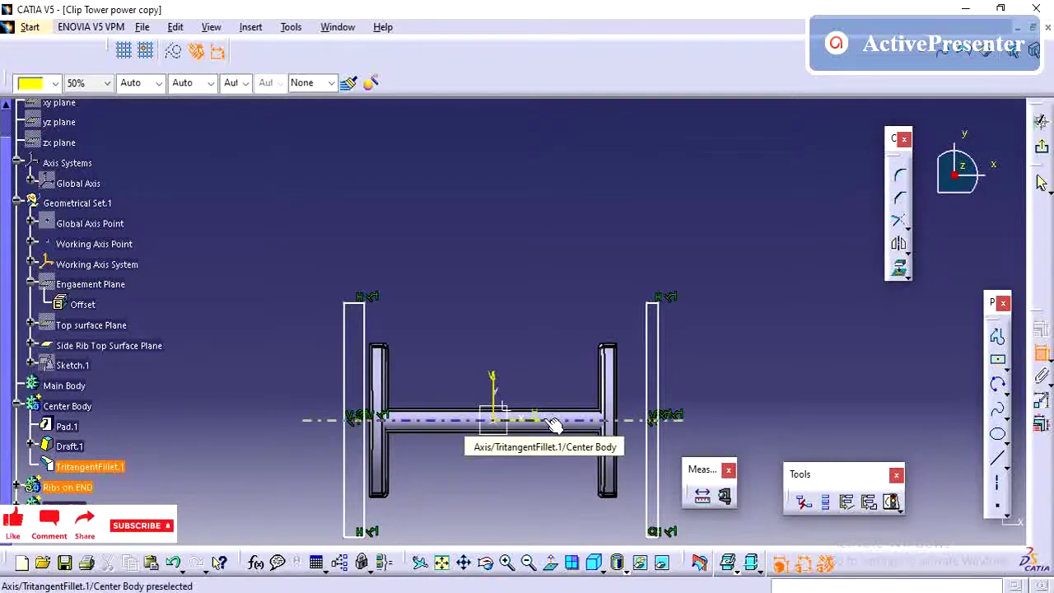
{"action": "left_click", "coordinate": [552, 422]}
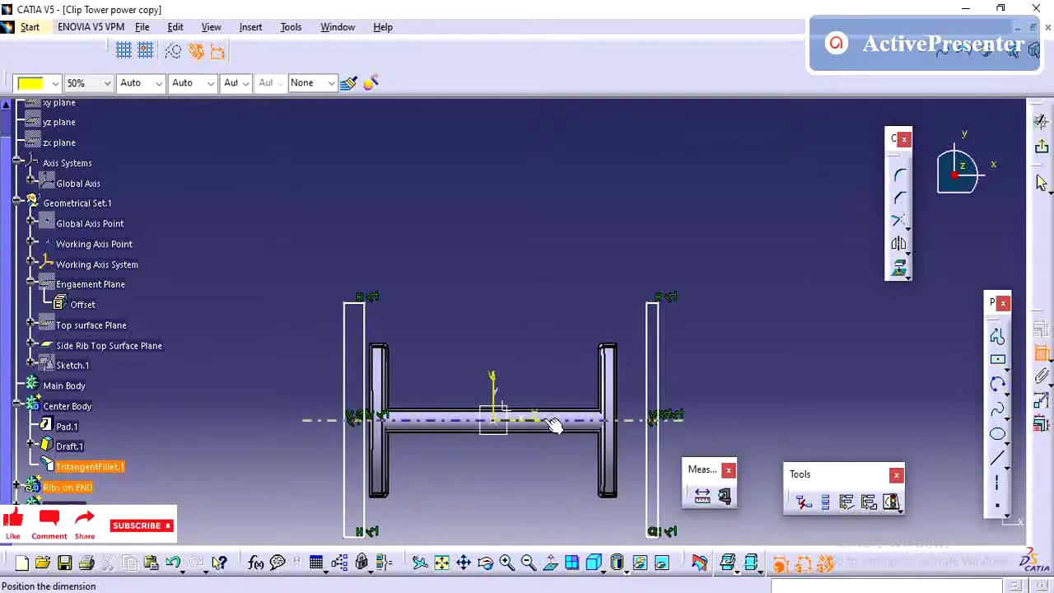
{"action": "right_click", "coordinate": [744, 395]}
{"action": "left_click", "coordinate": [792, 459]}
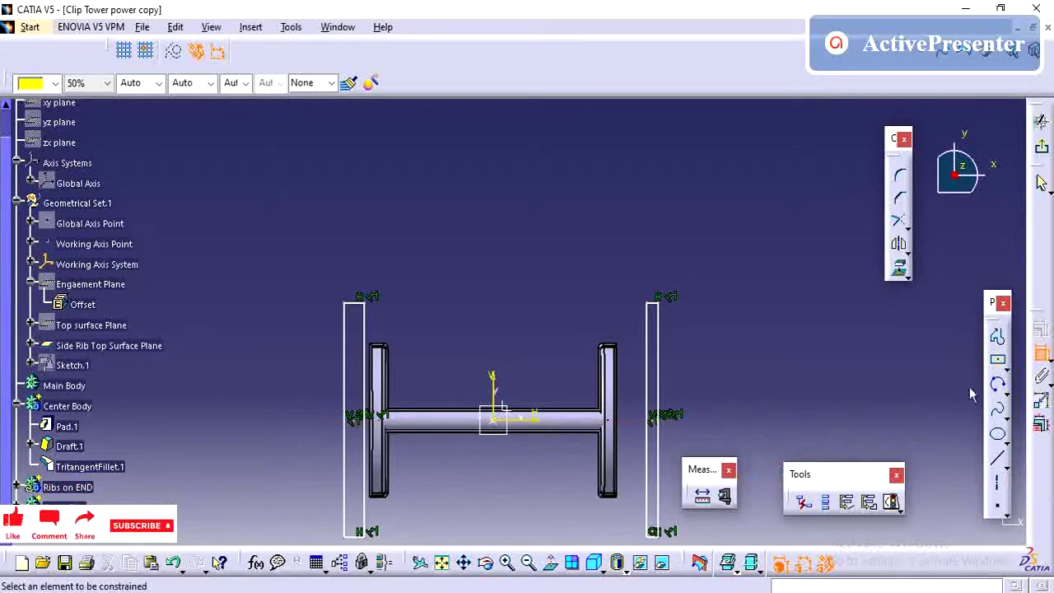
{"action": "left_click", "coordinate": [365, 421]}
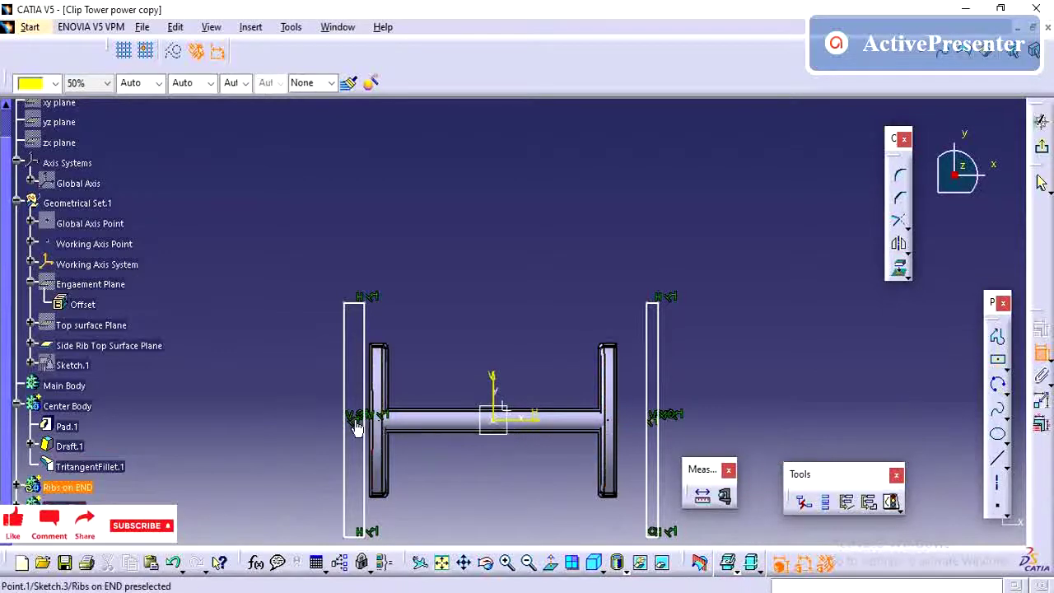
{"action": "left_click", "coordinate": [546, 420]}
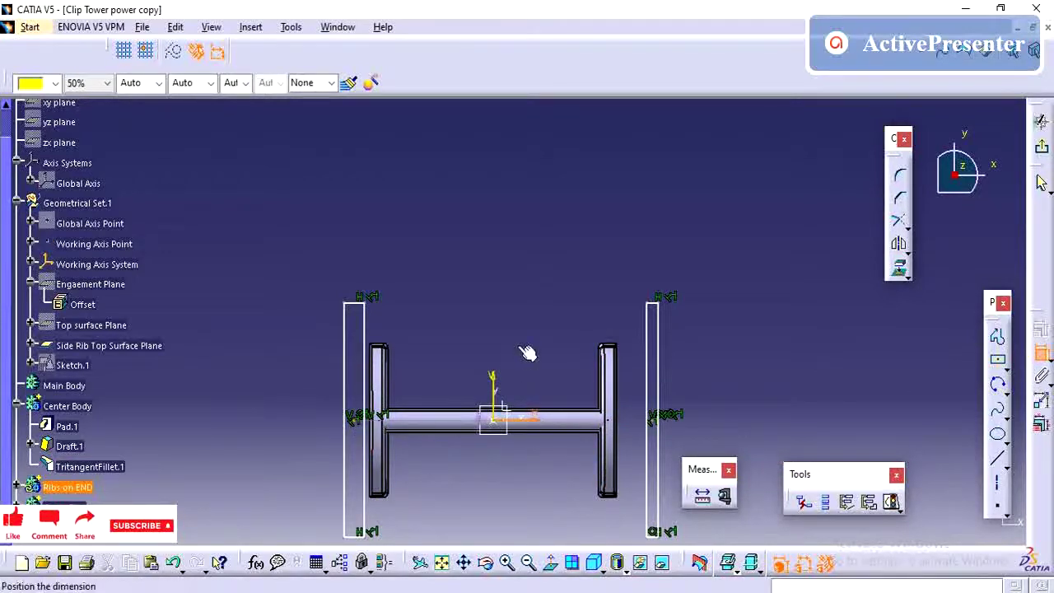
{"action": "right_click", "coordinate": [525, 349]}
{"action": "left_click", "coordinate": [564, 388]}
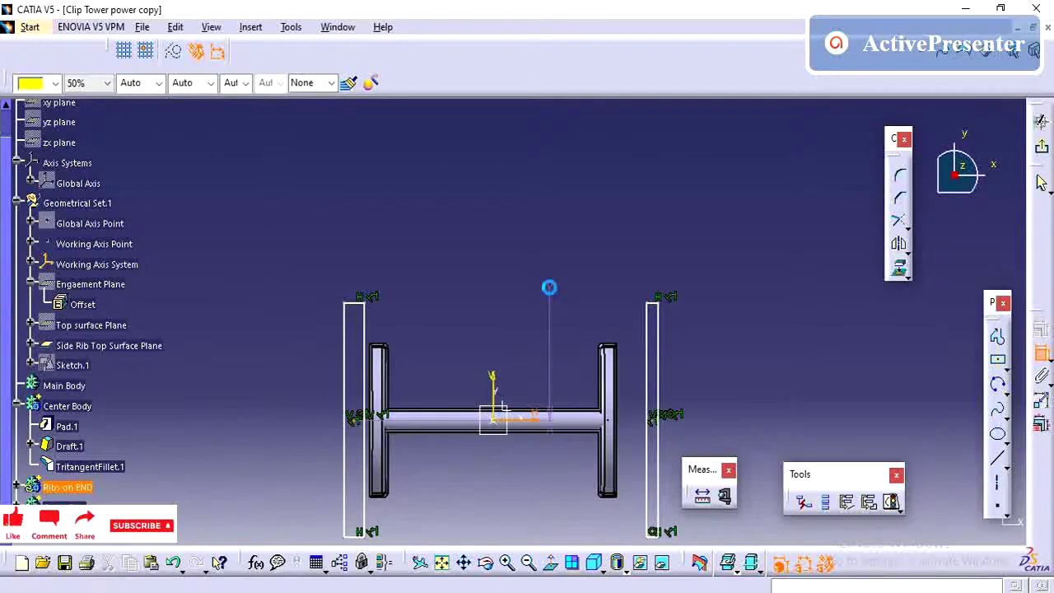
{"action": "key", "text": "Escape"}
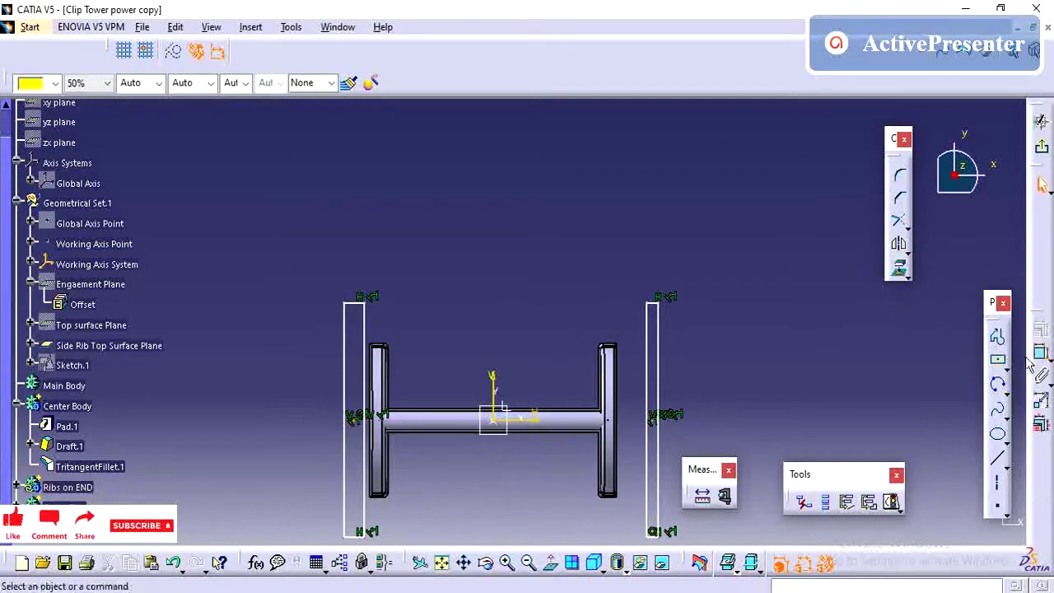
Add width dimensions to both rectangles, setting the left width to 1.
{"action": "left_click", "coordinate": [1042, 353]}
{"action": "left_click", "coordinate": [659, 305]}
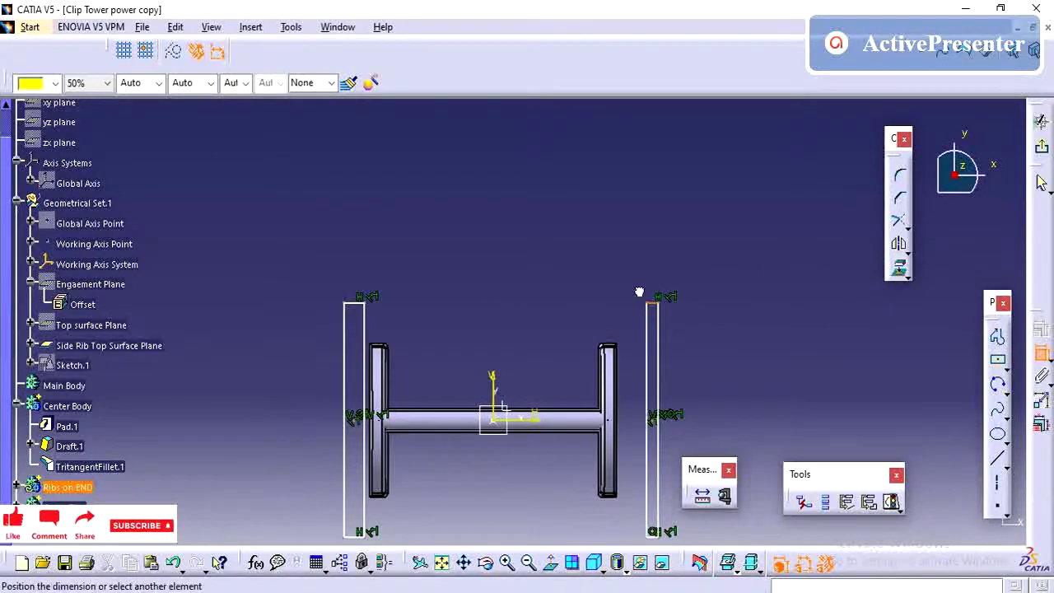
{"action": "left_click", "coordinate": [516, 224]}
{"action": "double_click", "coordinate": [516, 224]}
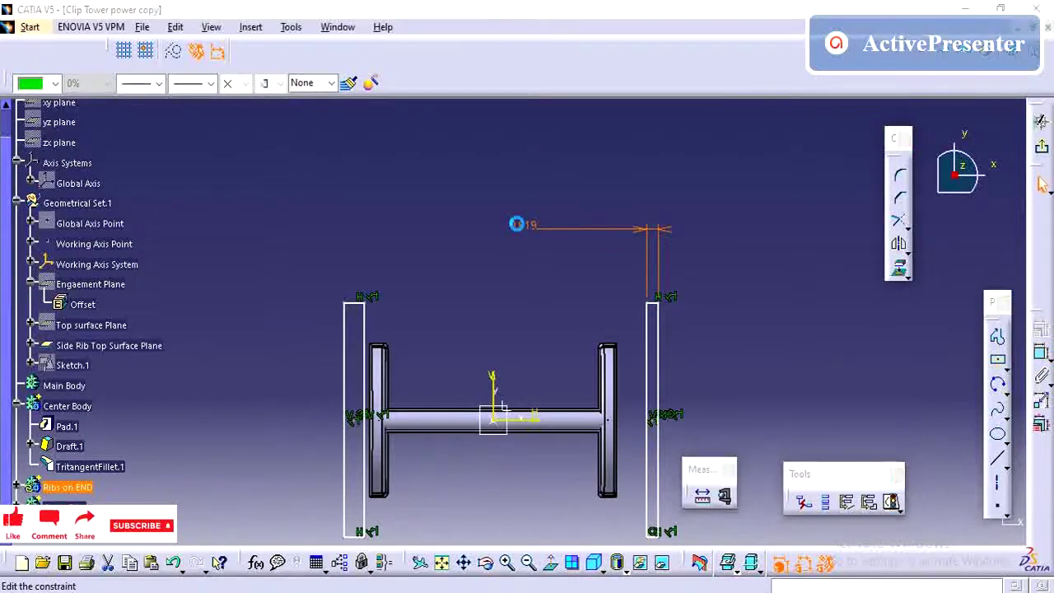
{"action": "key", "text": "Return"}
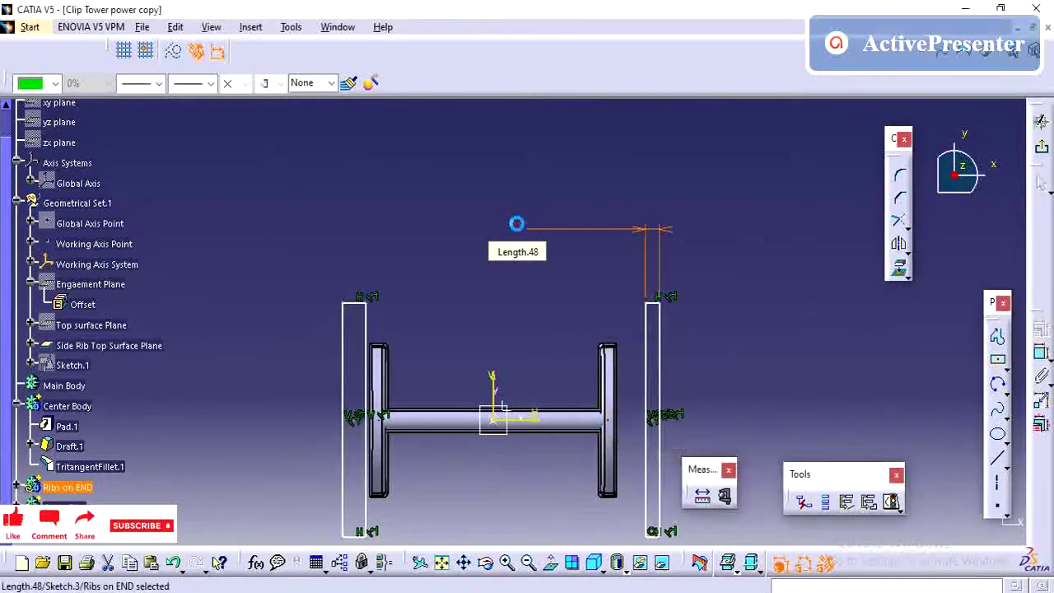
{"action": "middle_click_drag", "start_coordinate": [504, 340], "coordinate": [505, 352]}
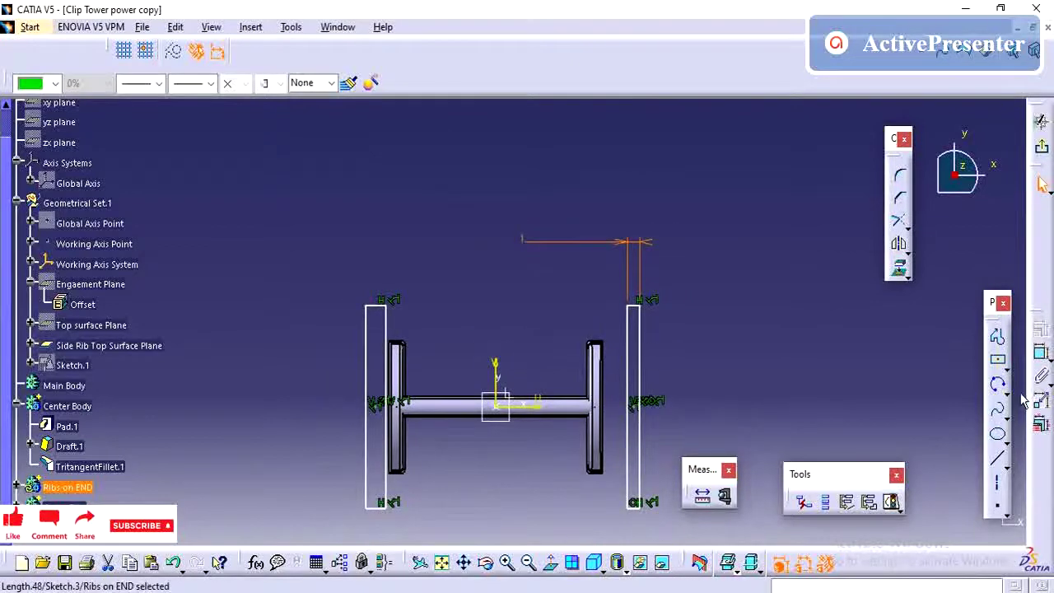
{"action": "left_click", "coordinate": [1041, 352]}
{"action": "left_click", "coordinate": [377, 310]}
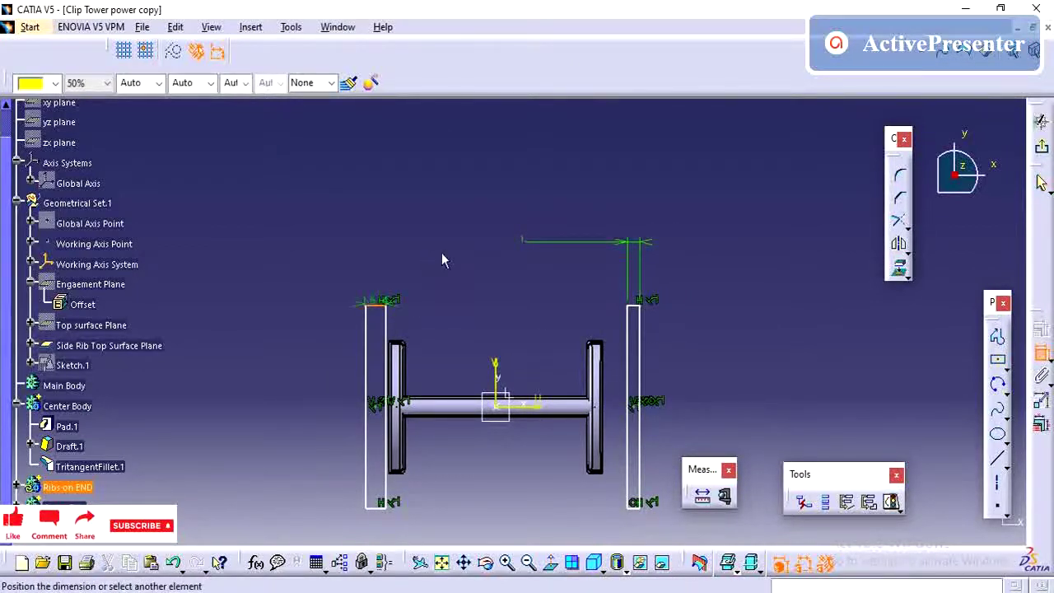
{"action": "left_click", "coordinate": [445, 247]}
{"action": "double_click", "coordinate": [447, 245]}
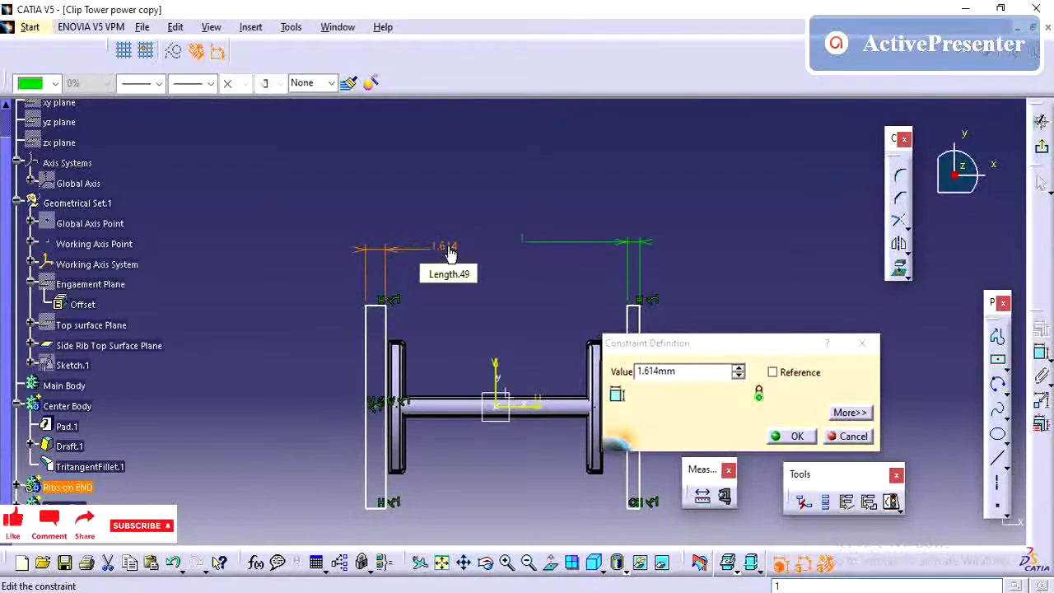
{"action": "triple_click", "coordinate": [663, 372]}
{"action": "type", "text": "1"}
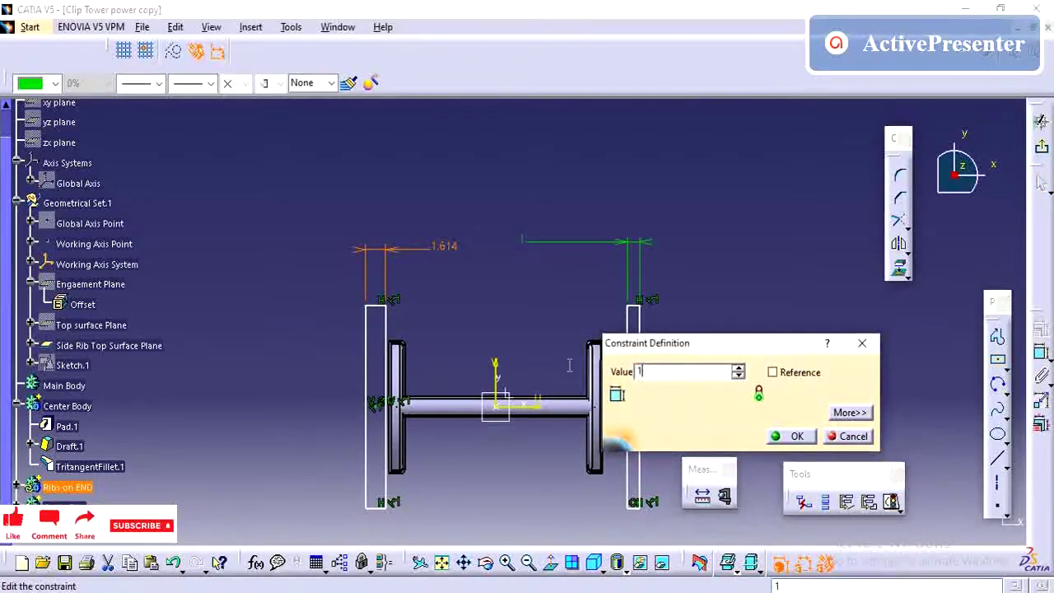
{"action": "key", "text": "Return"}
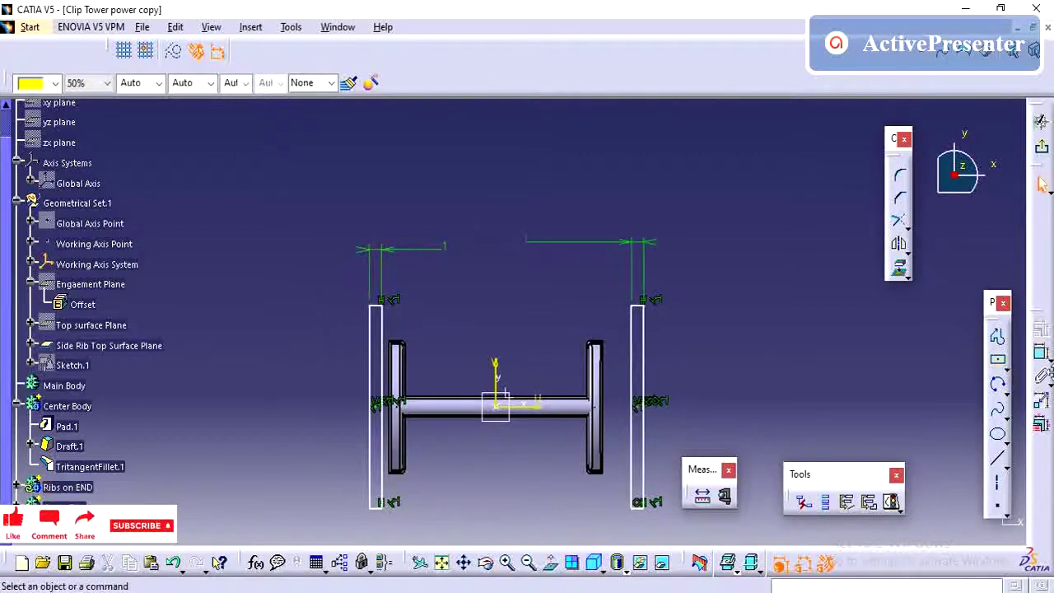
Dimension the right rectangle 8.5 from the vertical axis.
{"action": "left_click", "coordinate": [1042, 358]}
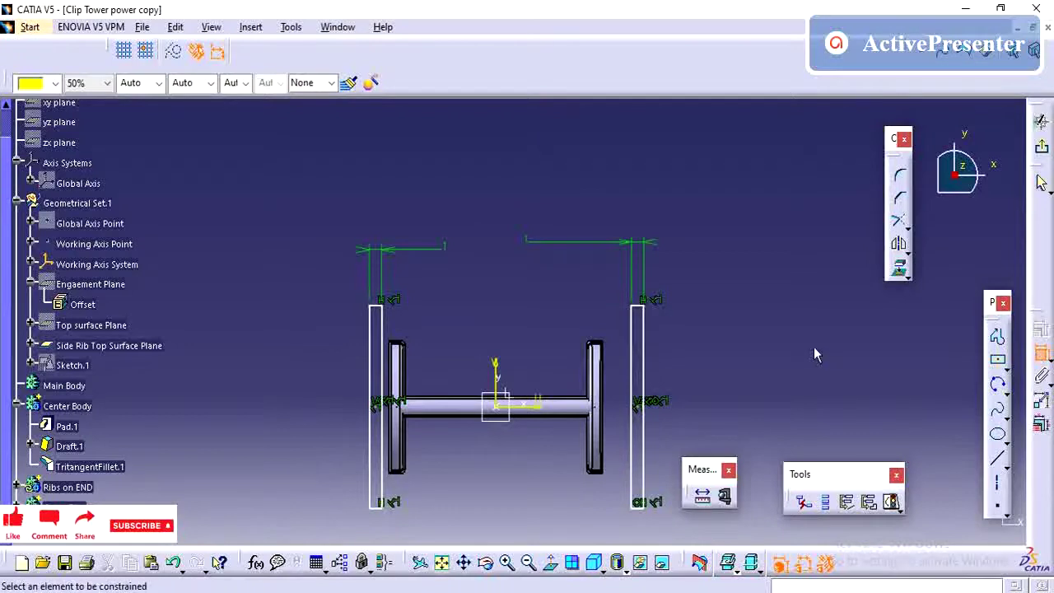
{"action": "left_click", "coordinate": [494, 368]}
{"action": "left_click", "coordinate": [644, 357]}
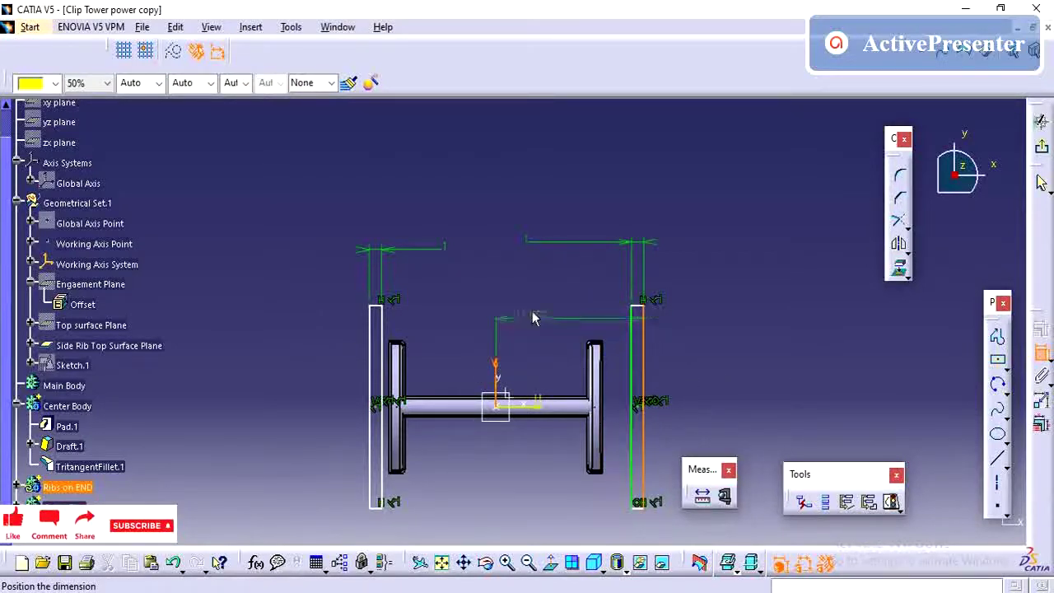
{"action": "left_click", "coordinate": [546, 299]}
{"action": "double_click", "coordinate": [546, 296]}
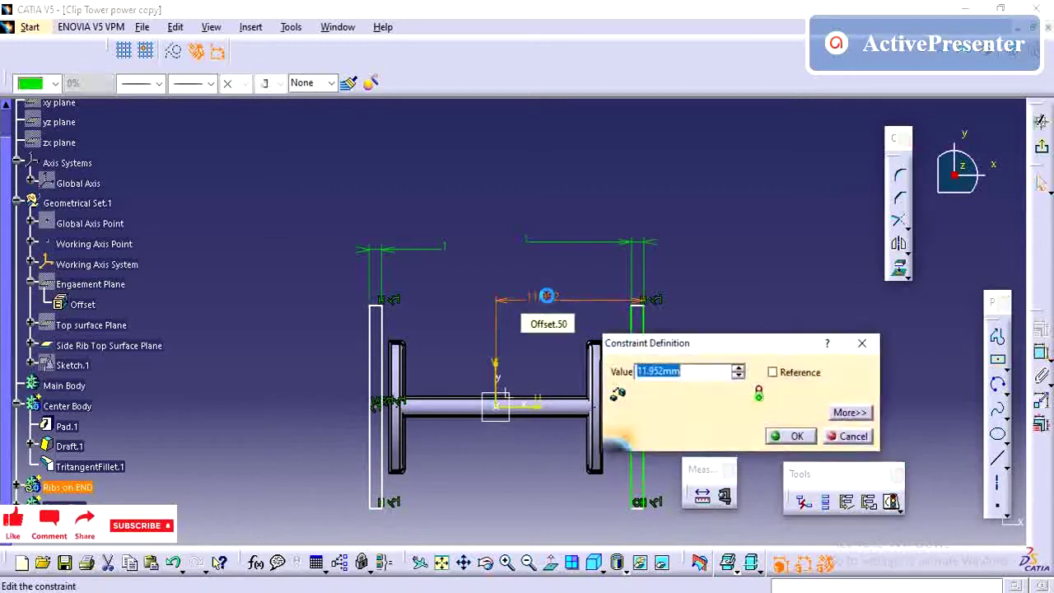
{"action": "type", "text": "8.5"}
{"action": "key", "text": "Return"}
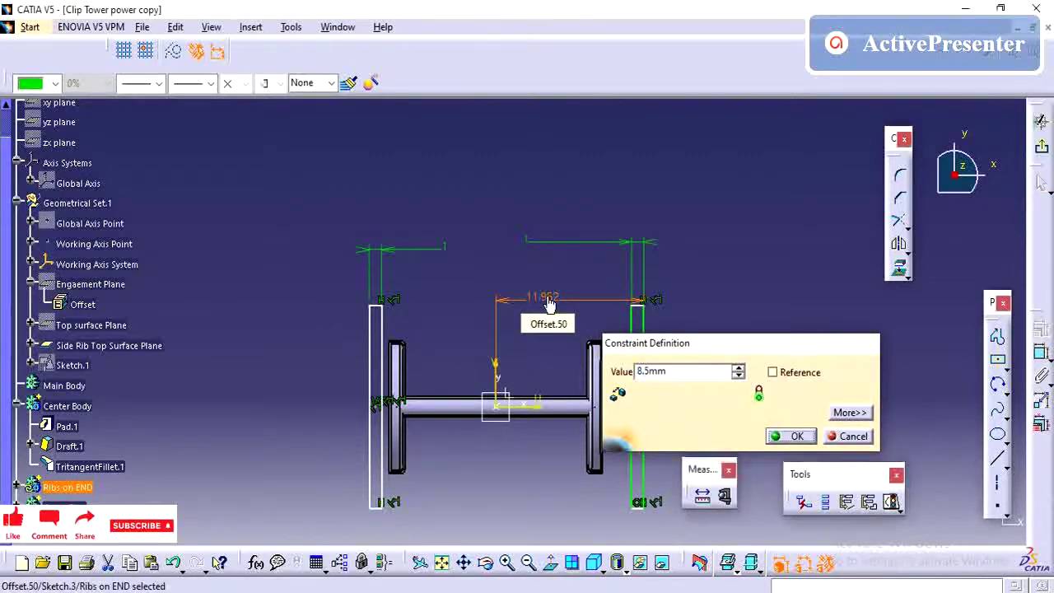
Dimension the left rectangle 8.5 from the vertical axis as well.
{"action": "left_click", "coordinate": [1042, 350]}
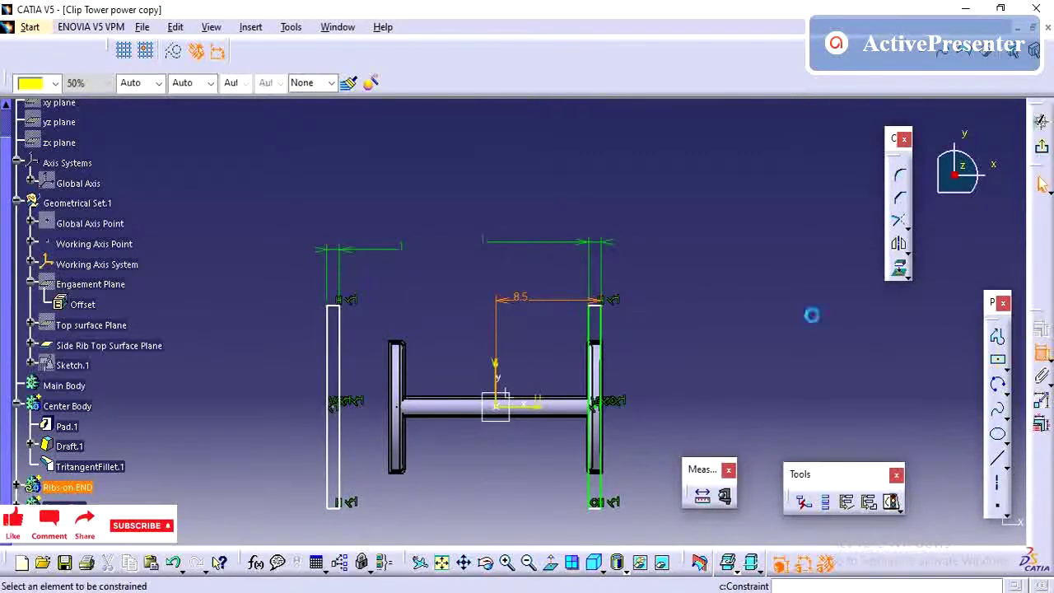
{"action": "left_click", "coordinate": [334, 311]}
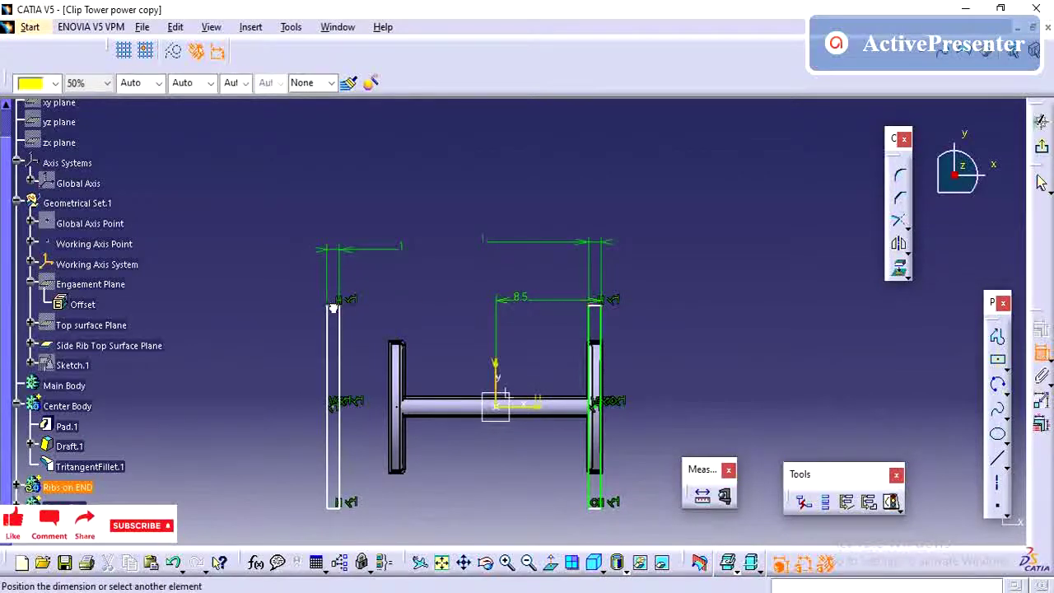
{"action": "left_click", "coordinate": [499, 379]}
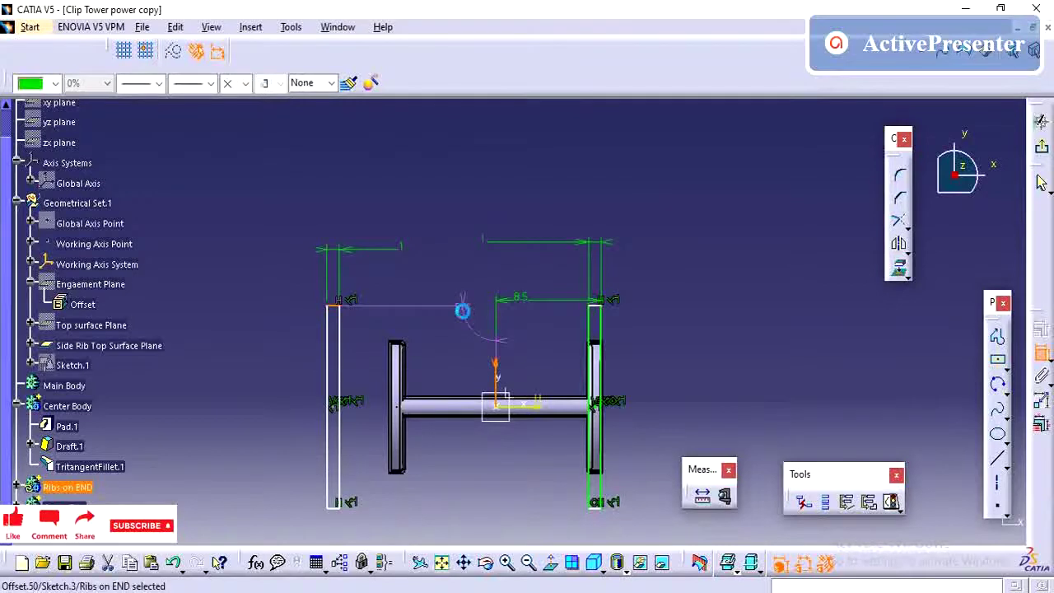
{"action": "key", "text": "Escape"}
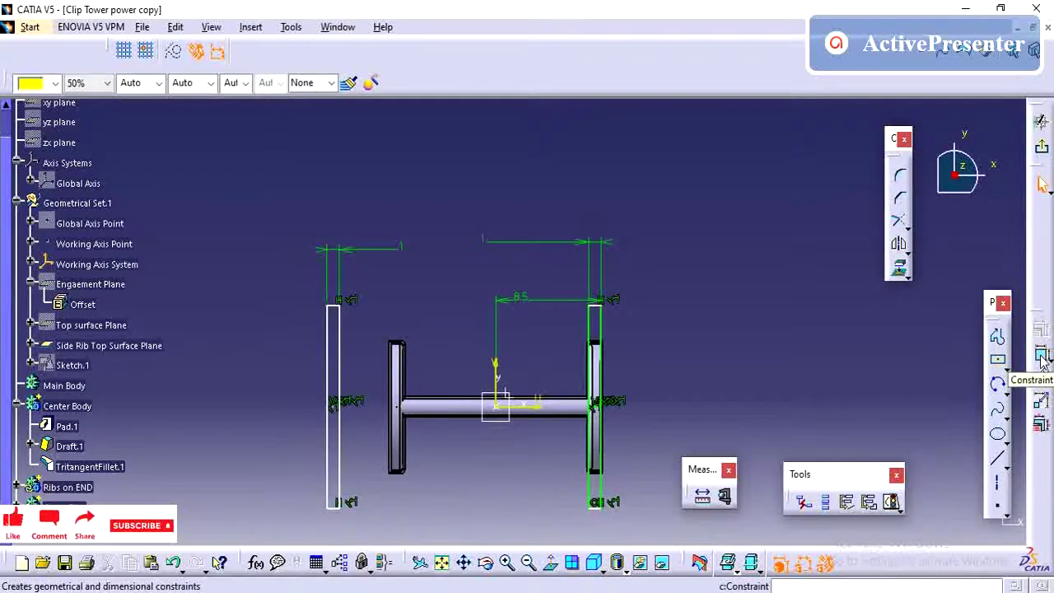
{"action": "left_click", "coordinate": [1041, 356]}
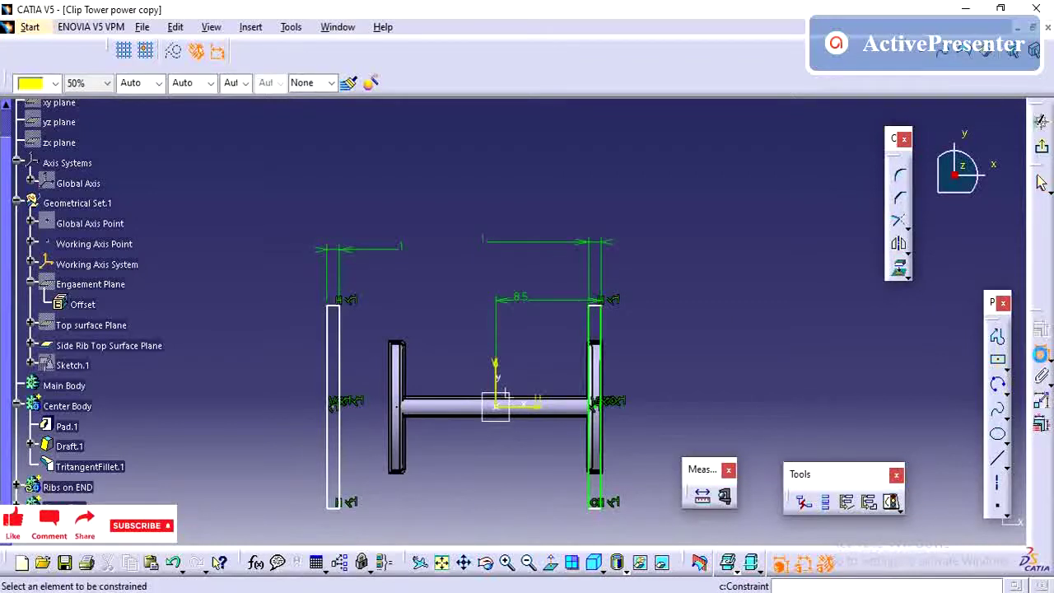
{"action": "left_click", "coordinate": [332, 346]}
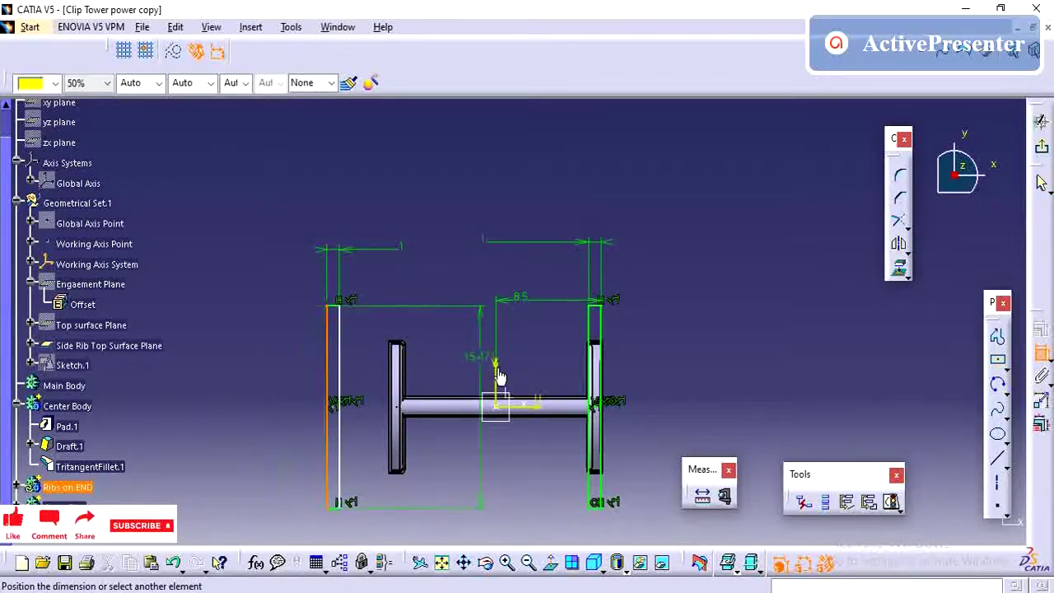
{"action": "left_click", "coordinate": [496, 369]}
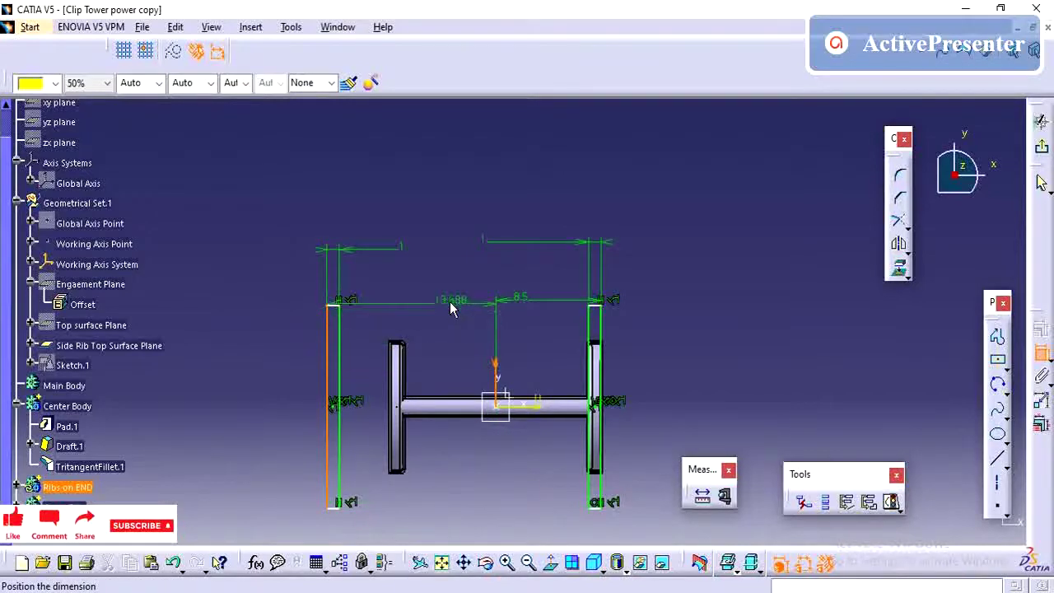
{"action": "left_click", "coordinate": [450, 301]}
{"action": "double_click", "coordinate": [443, 300]}
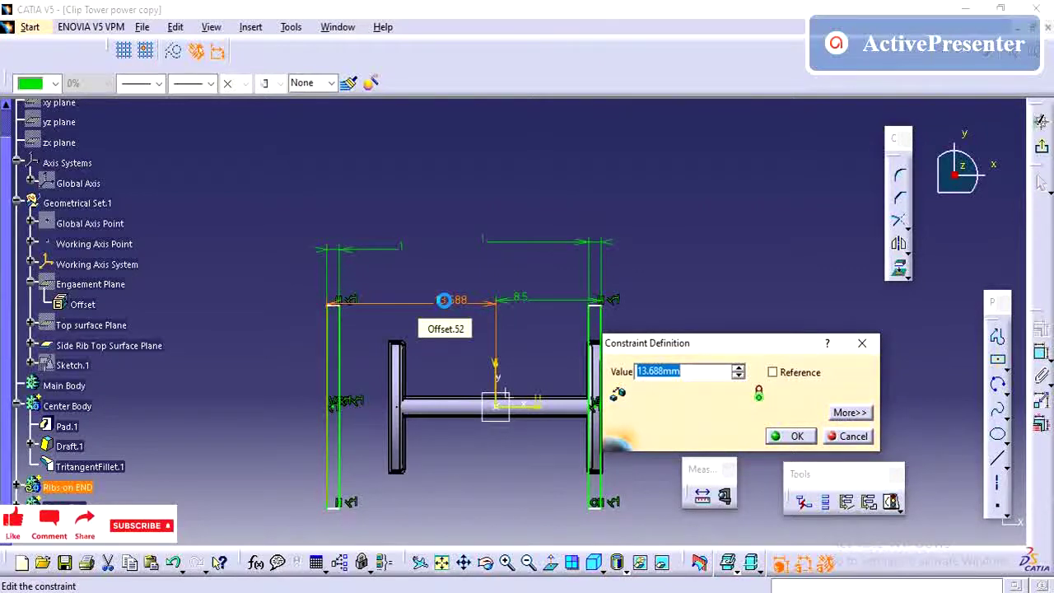
{"action": "type", "text": "8.5"}
{"action": "key", "text": "Return"}
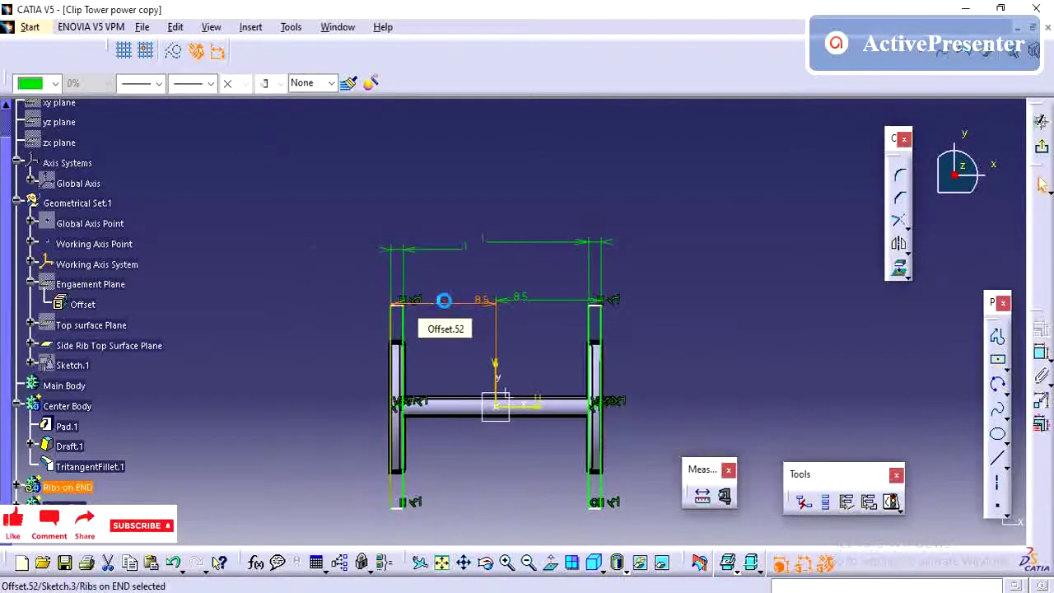
Set the right rib rectangle's height to 13.5.
{"action": "left_click", "coordinate": [1041, 353]}
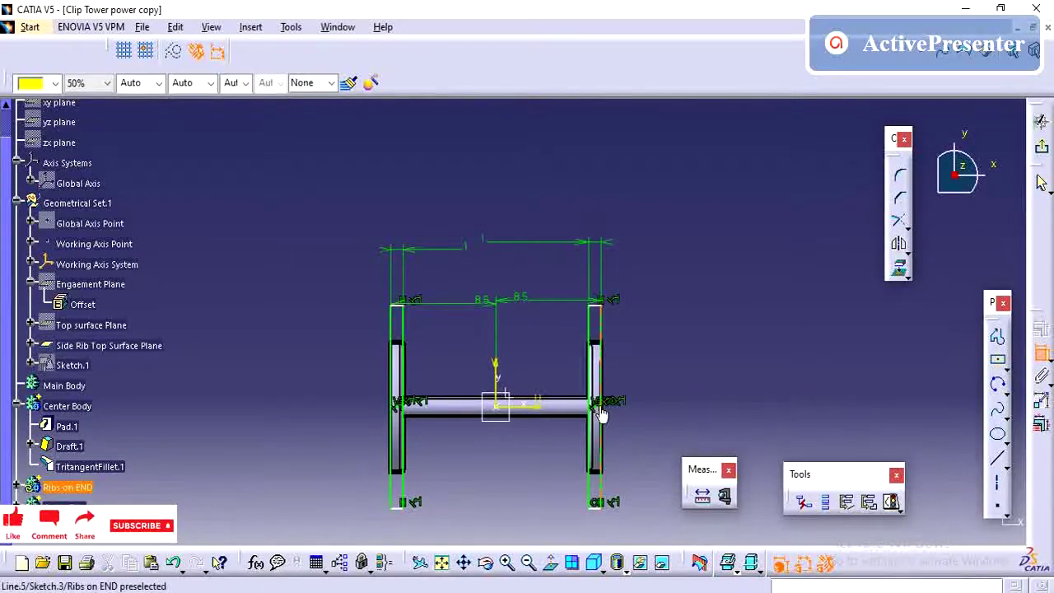
{"action": "left_click", "coordinate": [612, 430]}
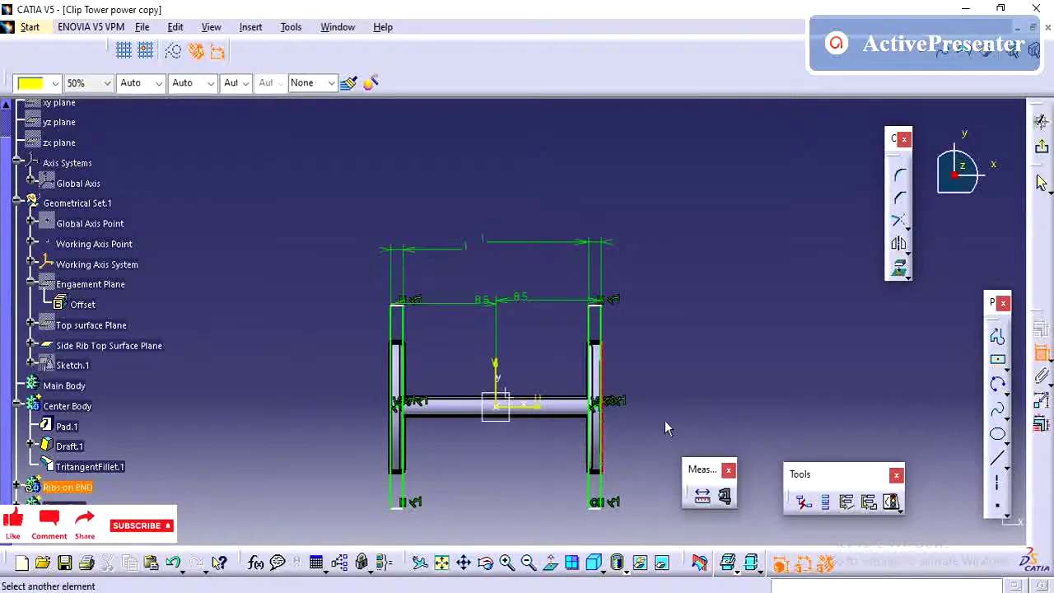
{"action": "left_click", "coordinate": [997, 359]}
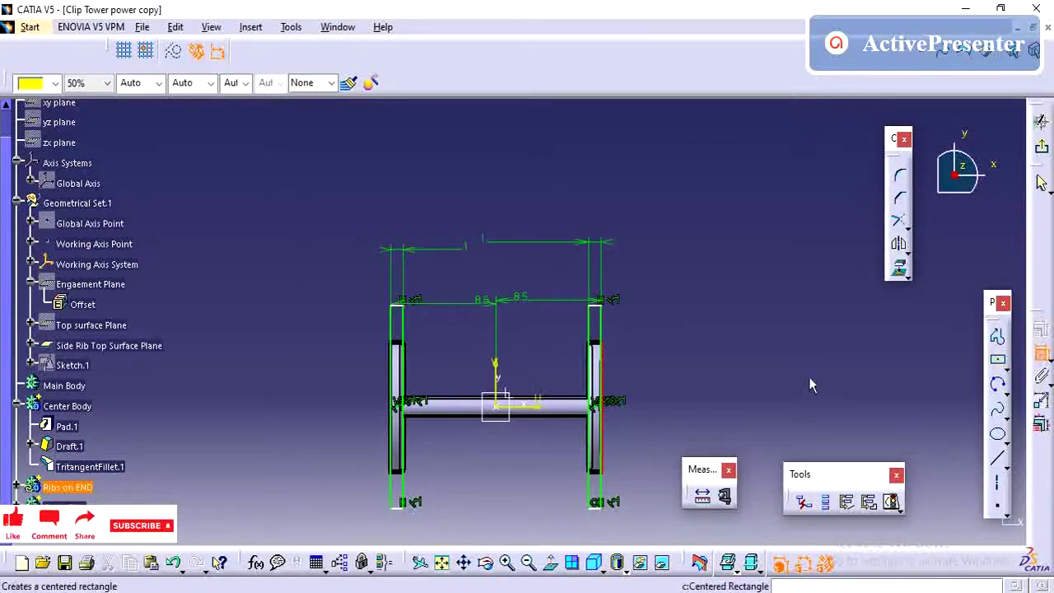
{"action": "key", "text": "Escape"}
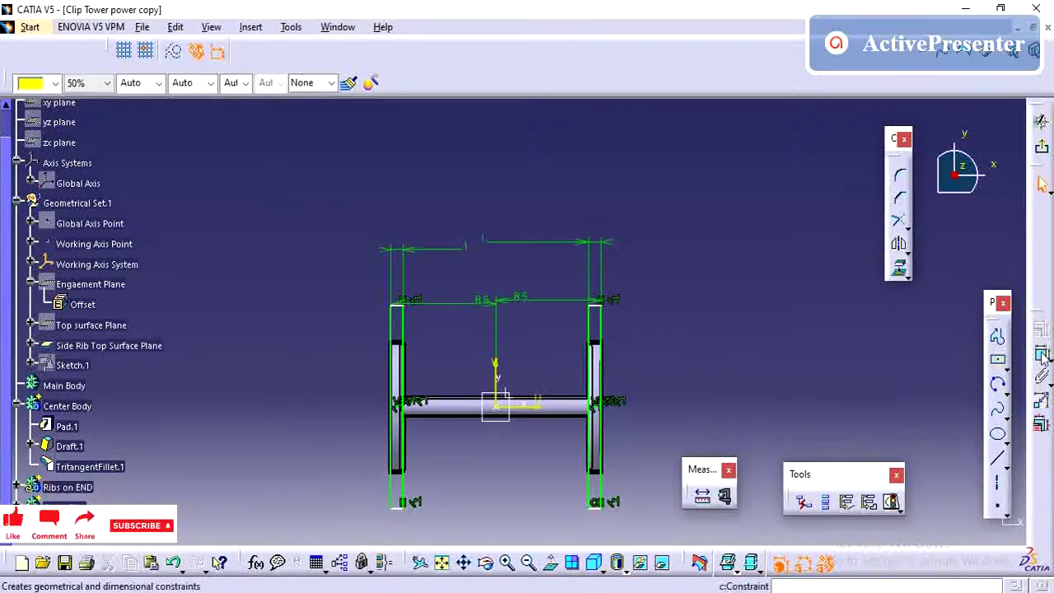
{"action": "left_click", "coordinate": [1041, 355]}
{"action": "left_click", "coordinate": [599, 334]}
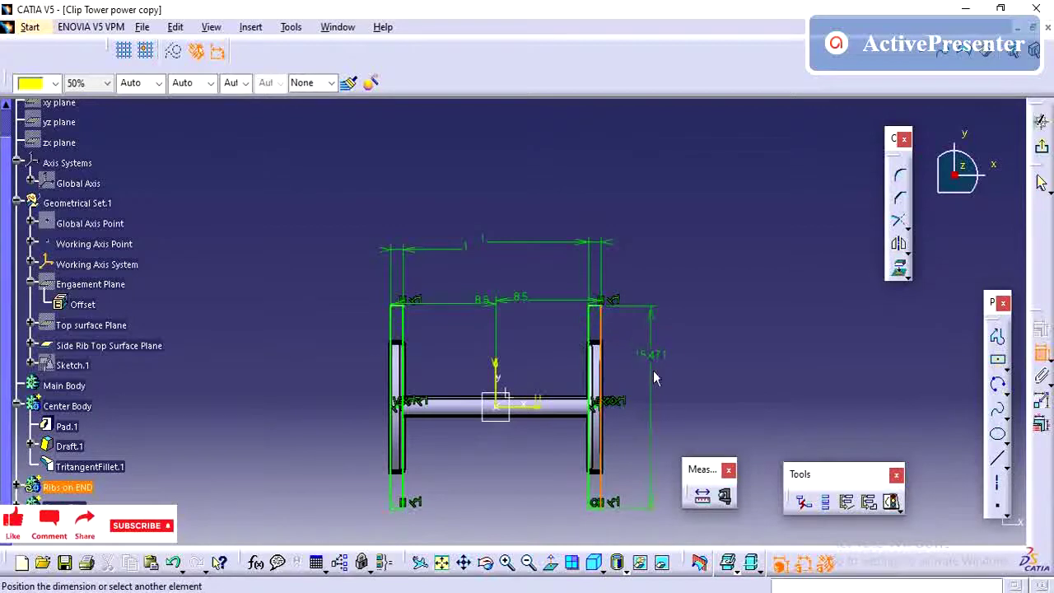
{"action": "left_click", "coordinate": [653, 377]}
{"action": "double_click", "coordinate": [659, 366]}
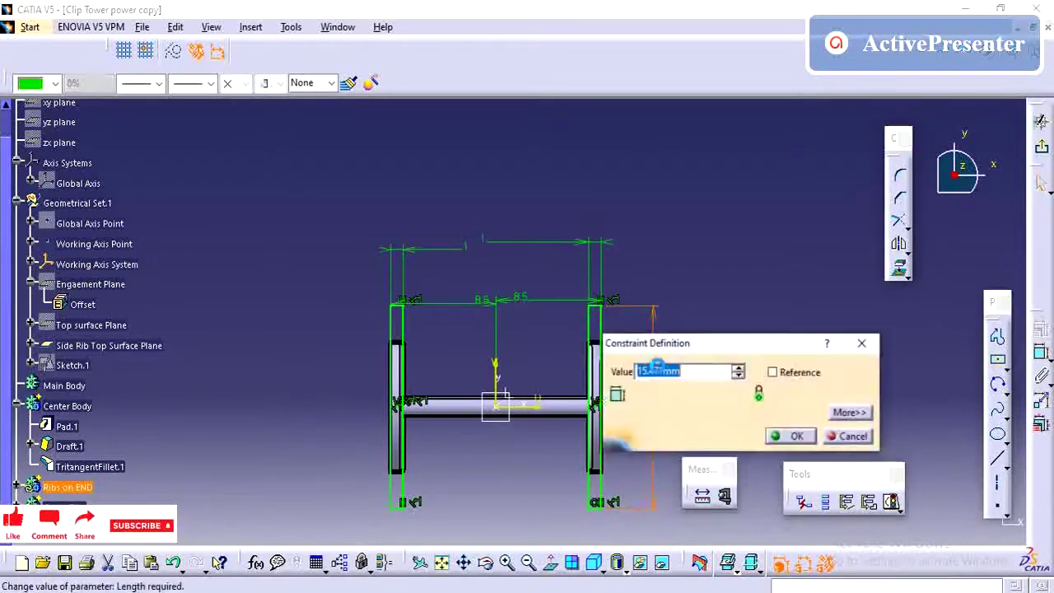
{"action": "type", "text": "13.5"}
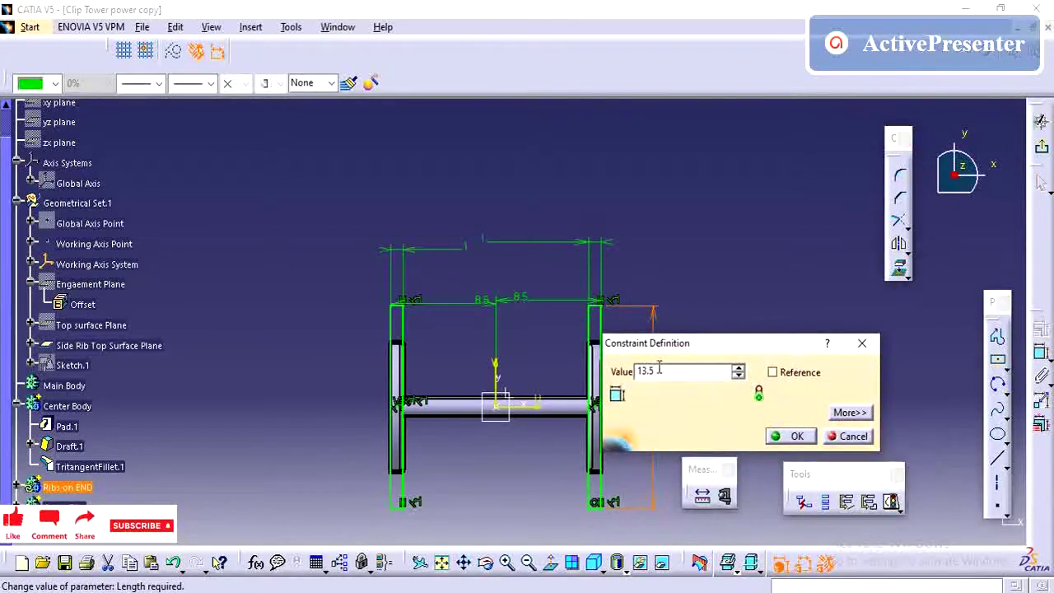
{"action": "key", "text": "Return"}
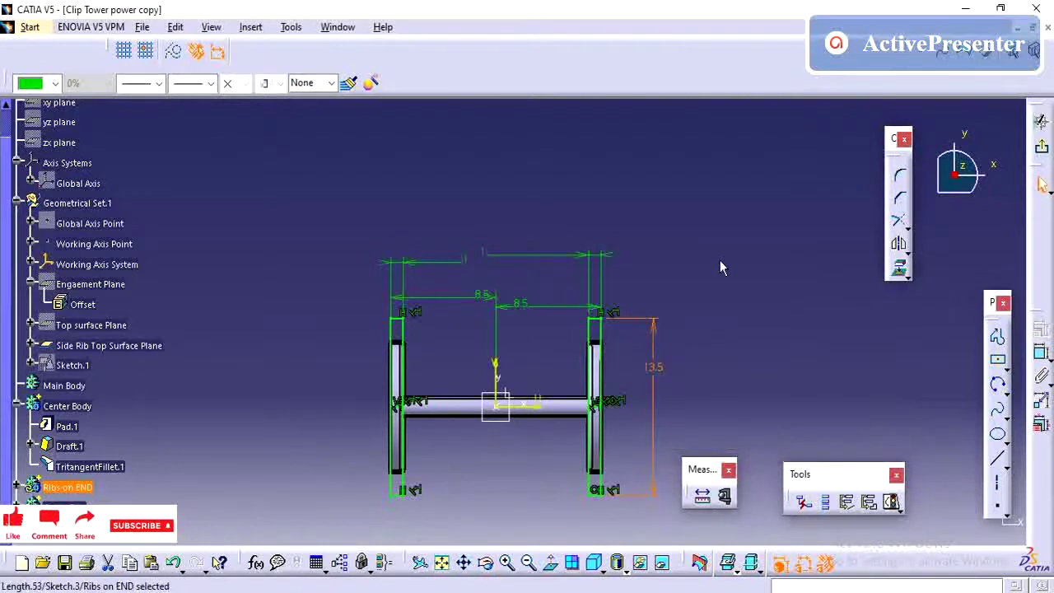
{"action": "left_click", "coordinate": [719, 266]}
Leave the sketch and make the Ribs on END body the in-work object.
{"action": "left_click", "coordinate": [1043, 150]}
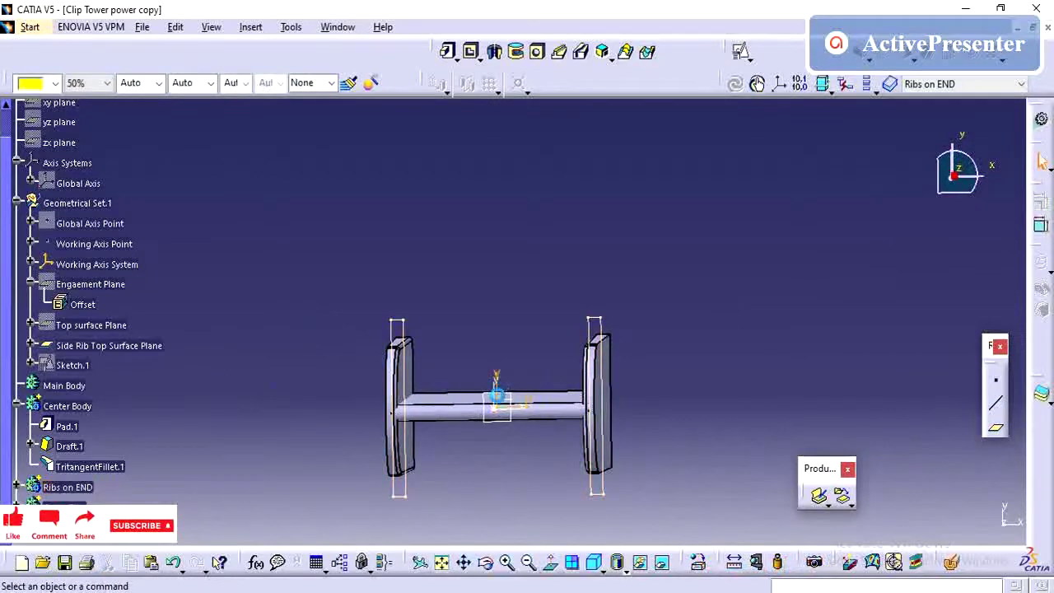
{"action": "mouse_move", "coordinate": [498, 380]}
{"action": "middle_mouse_down"}
{"action": "mouse_move", "coordinate": [531, 278]}
{"action": "mouse_move", "coordinate": [430, 371]}
{"action": "middle_mouse_up"}
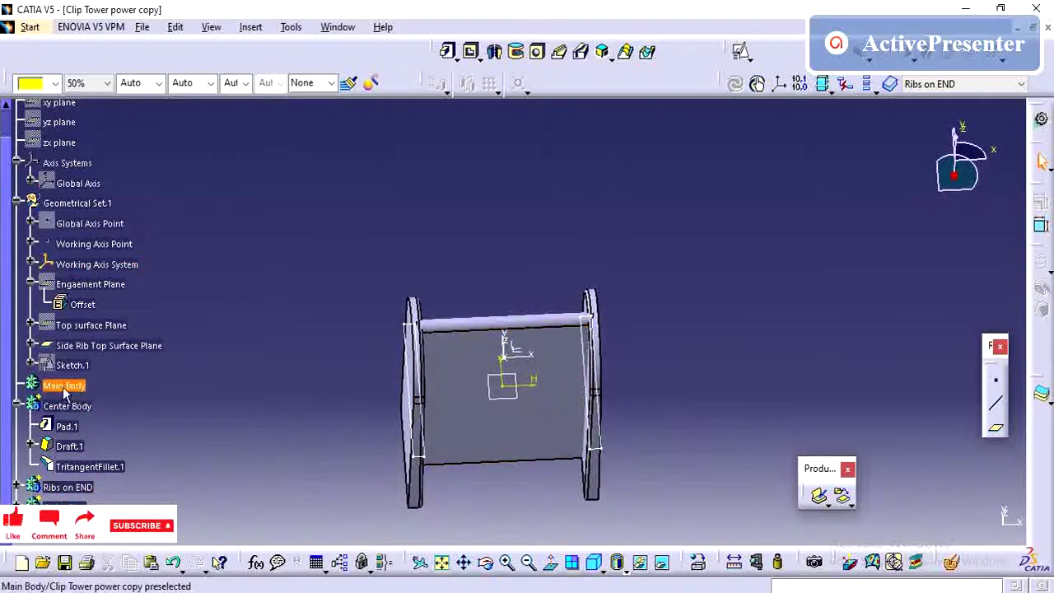
{"action": "right_click", "coordinate": [74, 488]}
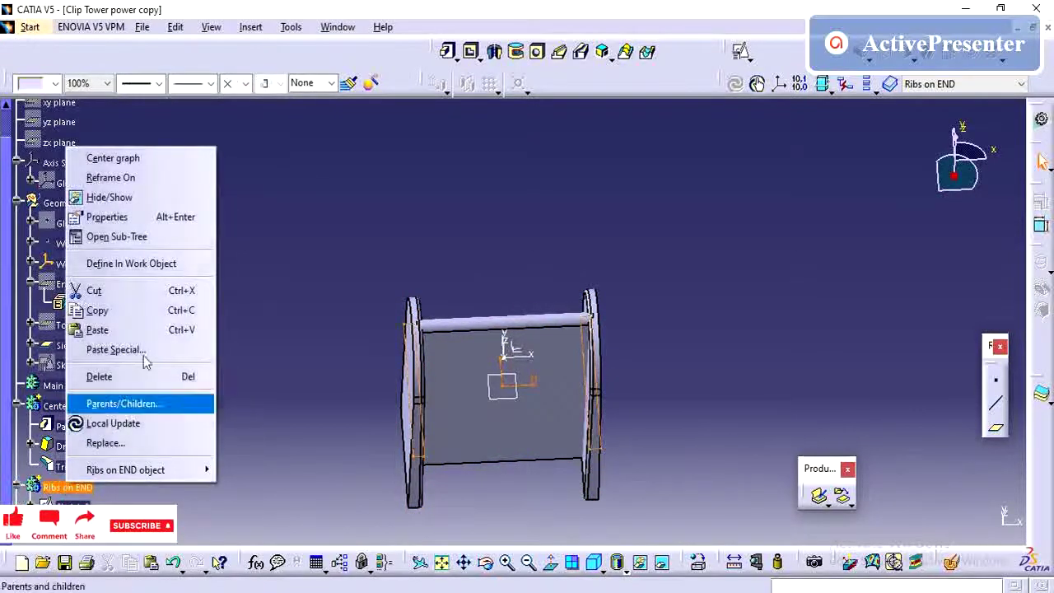
{"action": "left_click", "coordinate": [115, 264]}
{"action": "middle_click_drag", "start_coordinate": [304, 244], "coordinate": [581, 125]}
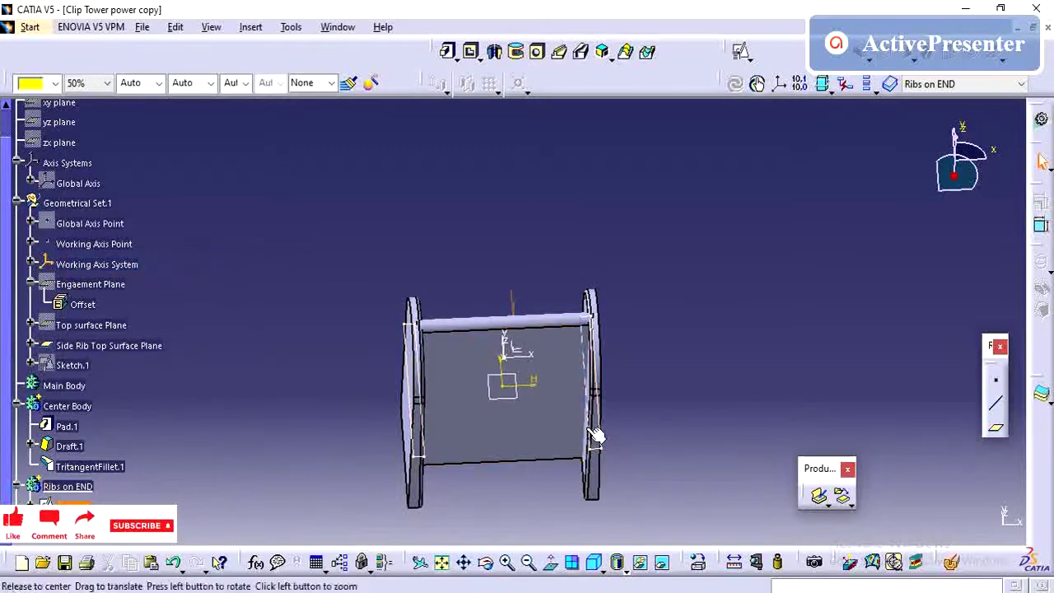
Pad Sketch.3 with a 0.5 mm first limit and 10 mm second limit.
{"action": "left_click", "coordinate": [447, 51]}
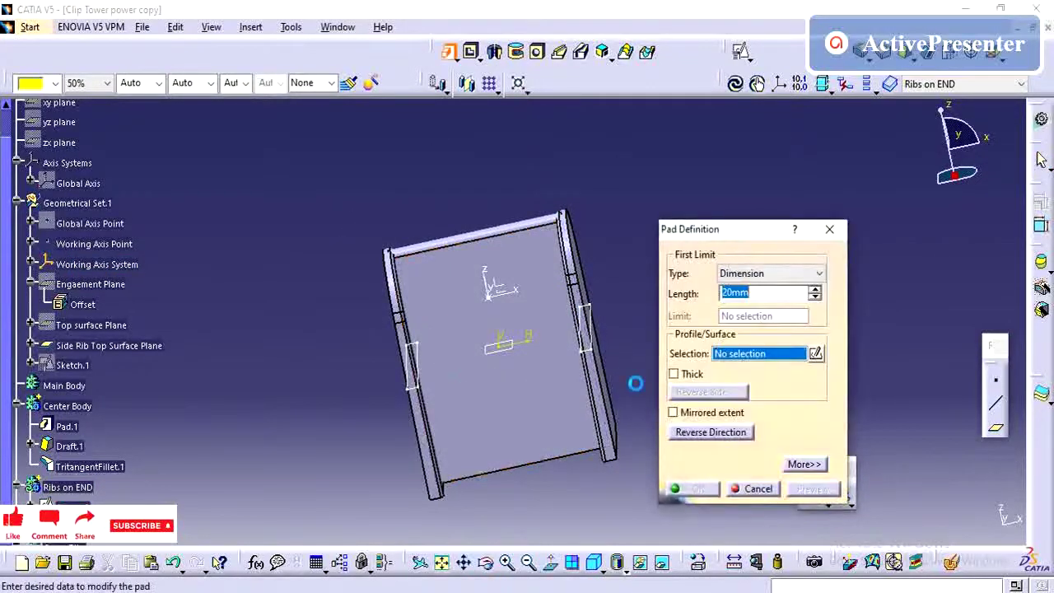
{"action": "left_click", "coordinate": [805, 463]}
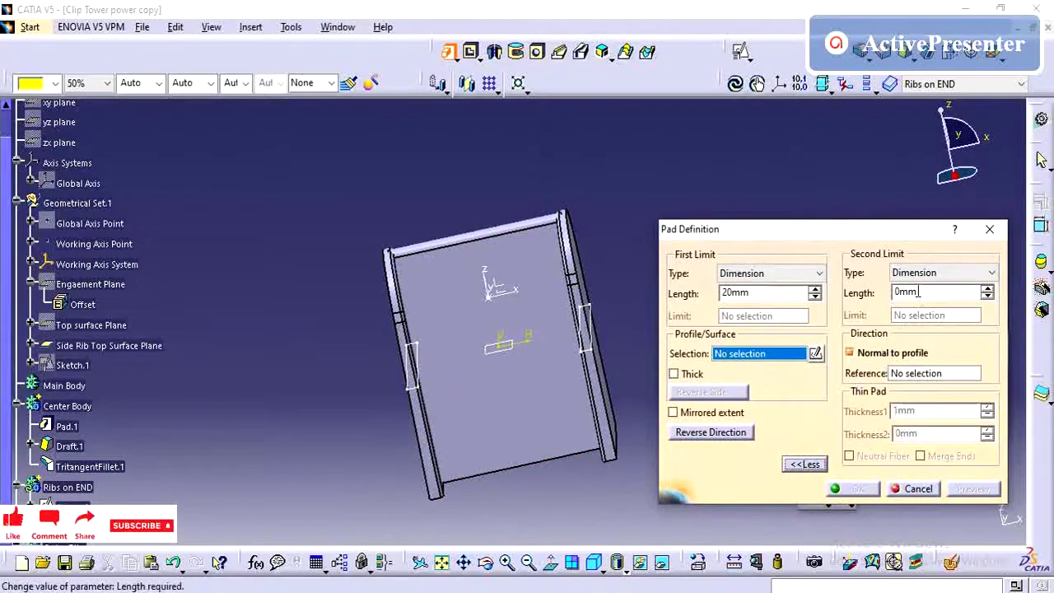
{"action": "double_click", "coordinate": [930, 293]}
{"action": "type", "text": "15"}
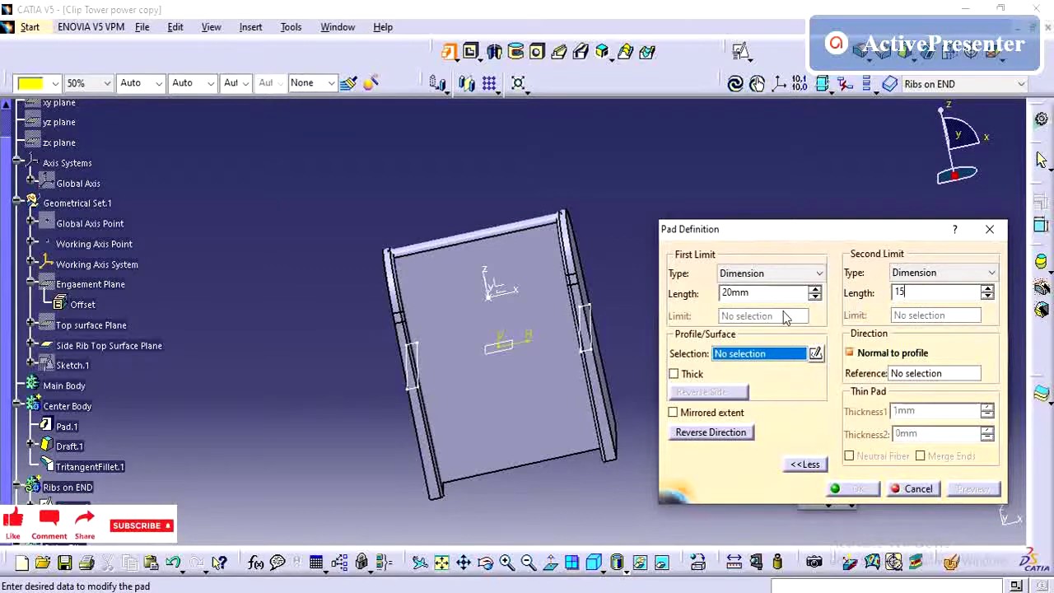
{"action": "double_click", "coordinate": [737, 293]}
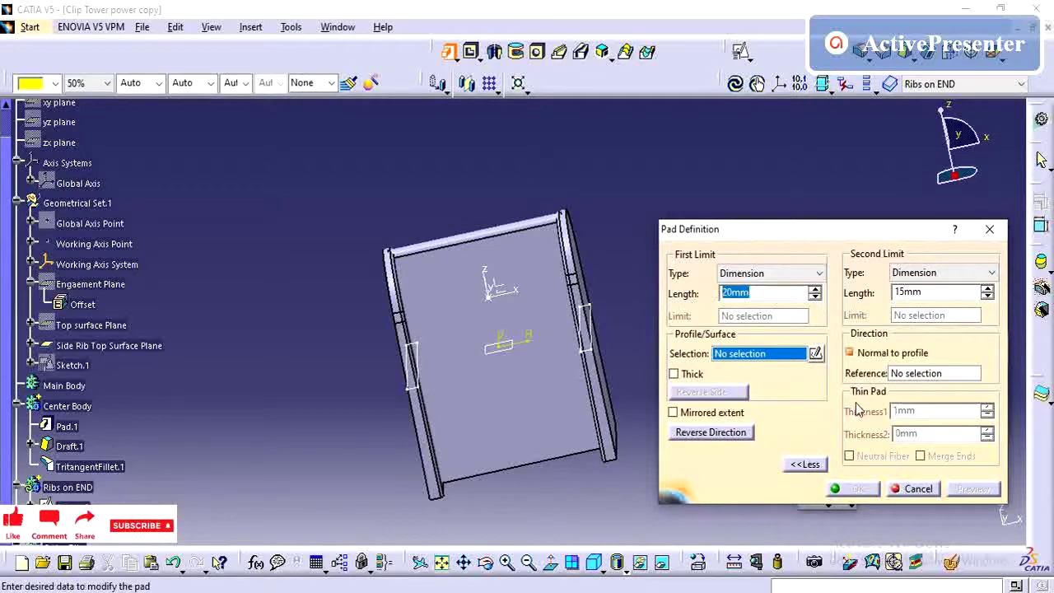
{"action": "type", "text": "-5"}
{"action": "type", "text": "8"}
{"action": "key", "text": "BackSpace"}
{"action": "double_click", "coordinate": [951, 293]}
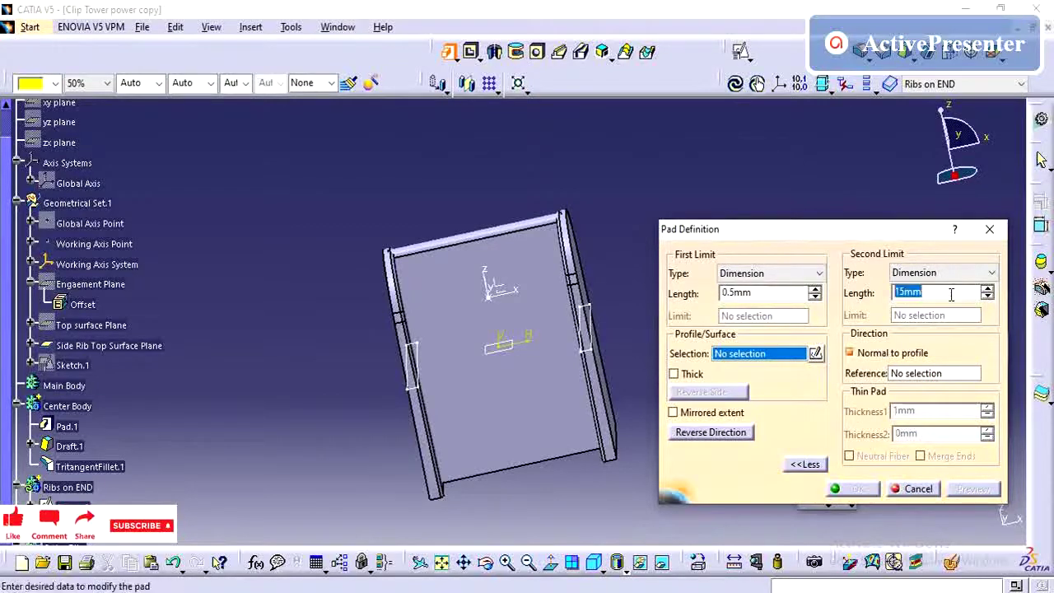
{"action": "mouse_move", "coordinate": [500, 426]}
{"action": "middle_mouse_down"}
{"action": "mouse_move", "coordinate": [581, 337]}
{"action": "mouse_move", "coordinate": [461, 365]}
{"action": "middle_mouse_up"}
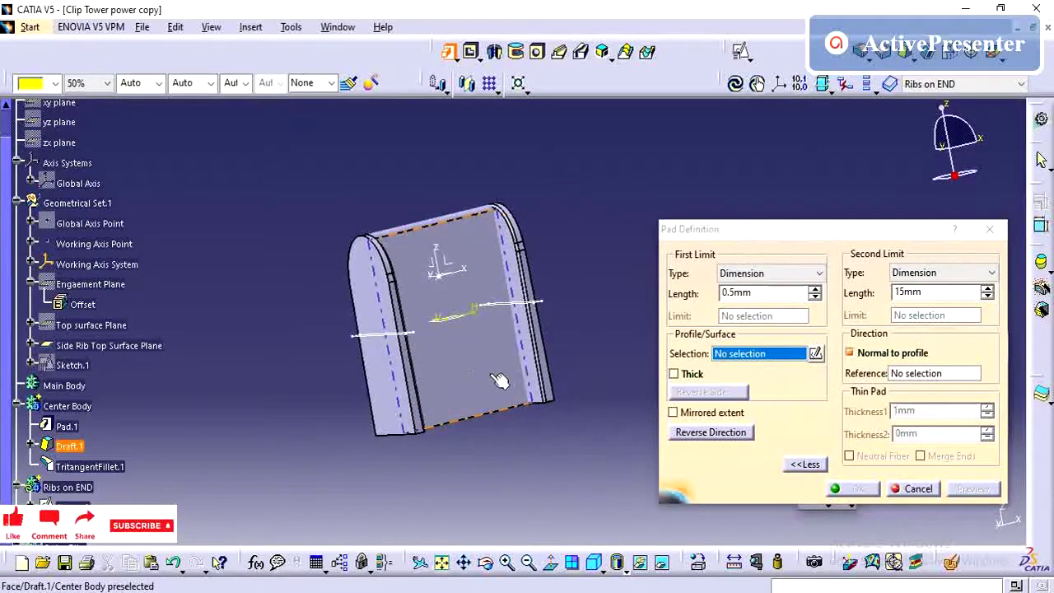
{"action": "left_click", "coordinate": [111, 504]}
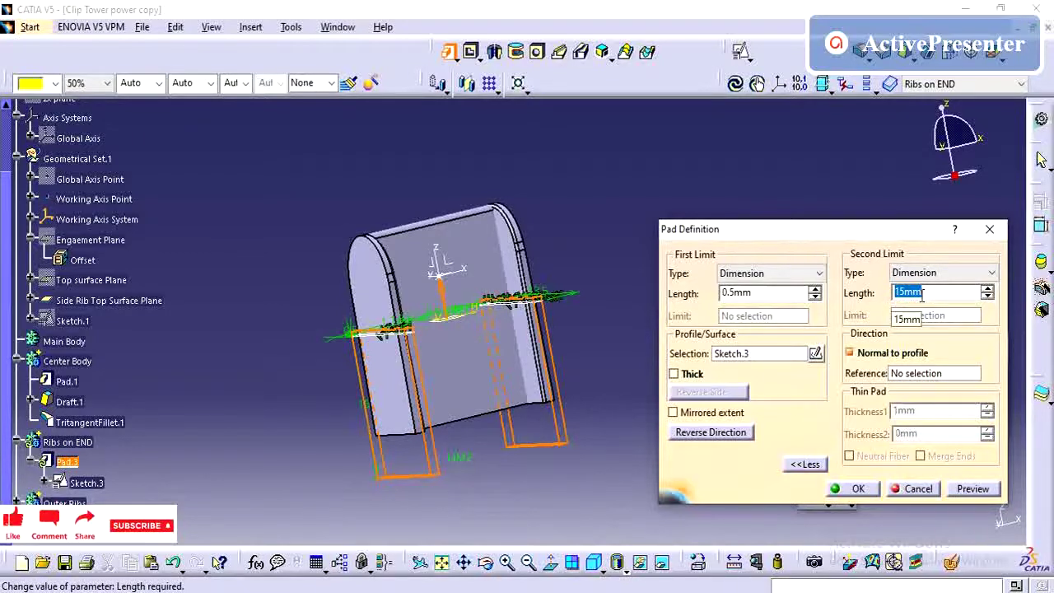
{"action": "type", "text": "10"}
{"action": "key", "text": "Return"}
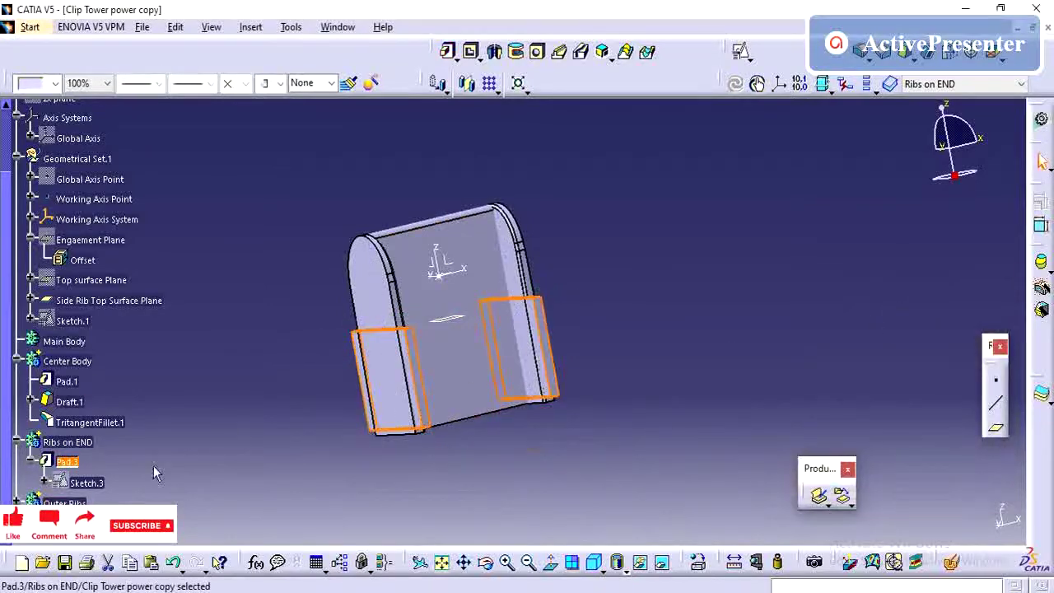
Change Pad.3's second limit length from 10 mm to 11 mm and inspect the ribs.
{"action": "double_click", "coordinate": [67, 462]}
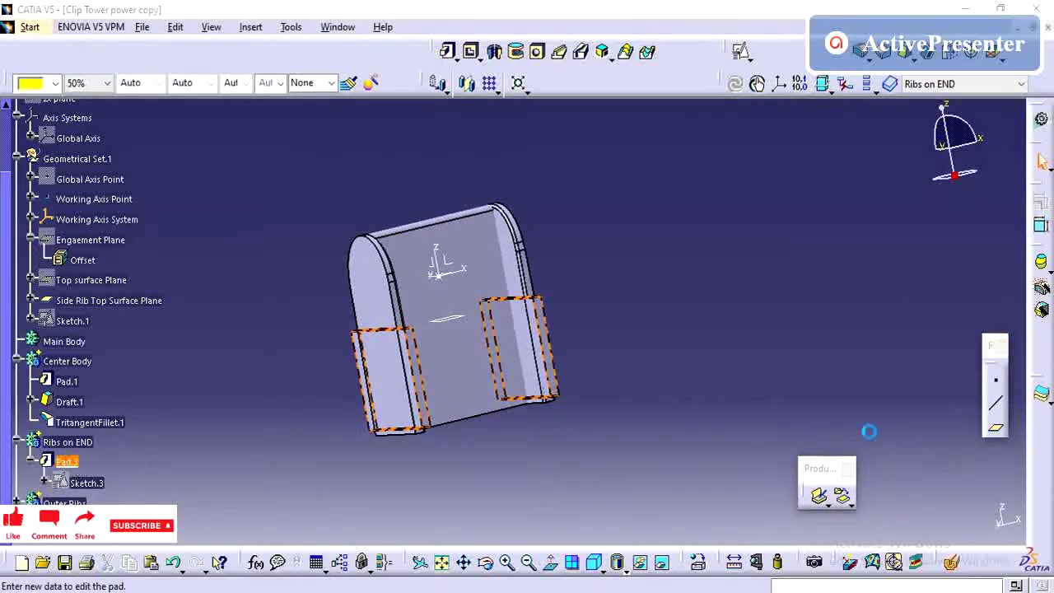
{"action": "double_click", "coordinate": [906, 291]}
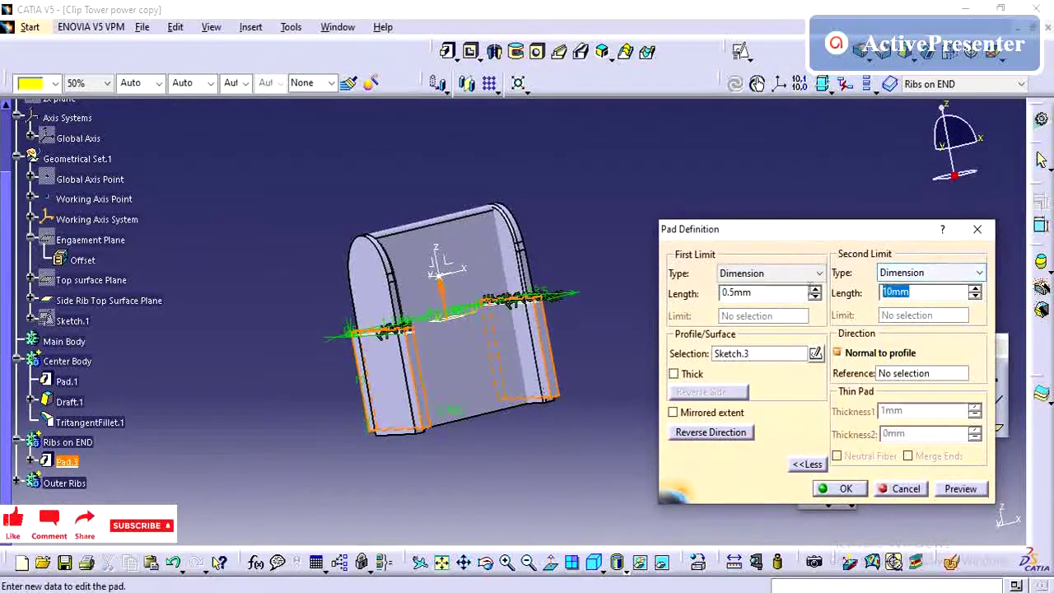
{"action": "type", "text": "11"}
{"action": "key", "text": "Return"}
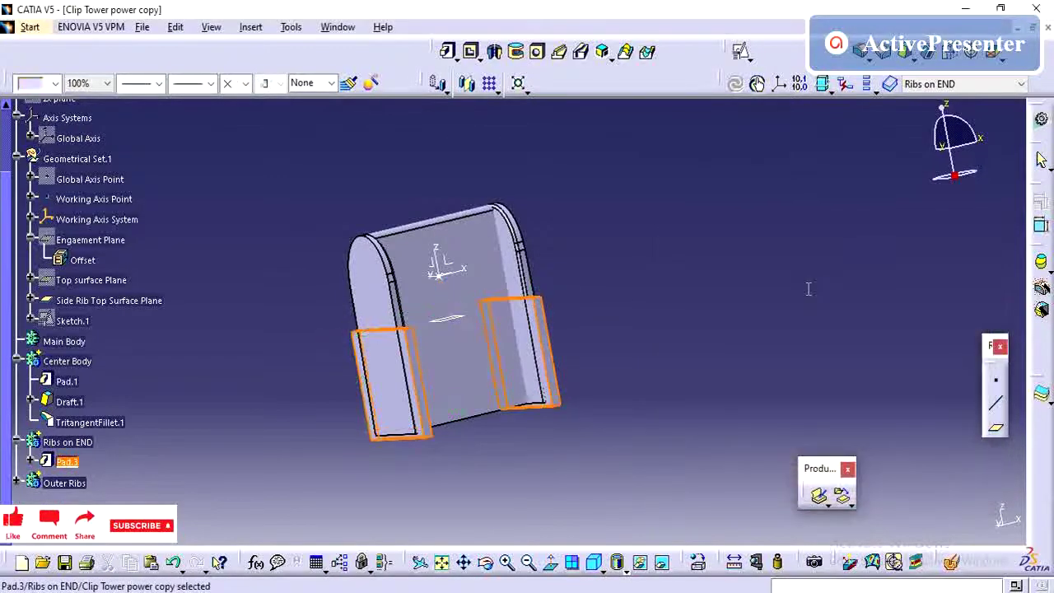
{"action": "left_click", "coordinate": [621, 320]}
{"action": "mouse_move", "coordinate": [621, 320]}
{"action": "middle_mouse_down"}
{"action": "mouse_move", "coordinate": [627, 343]}
{"action": "mouse_move", "coordinate": [601, 389]}
{"action": "mouse_move", "coordinate": [607, 380]}
{"action": "middle_mouse_up"}
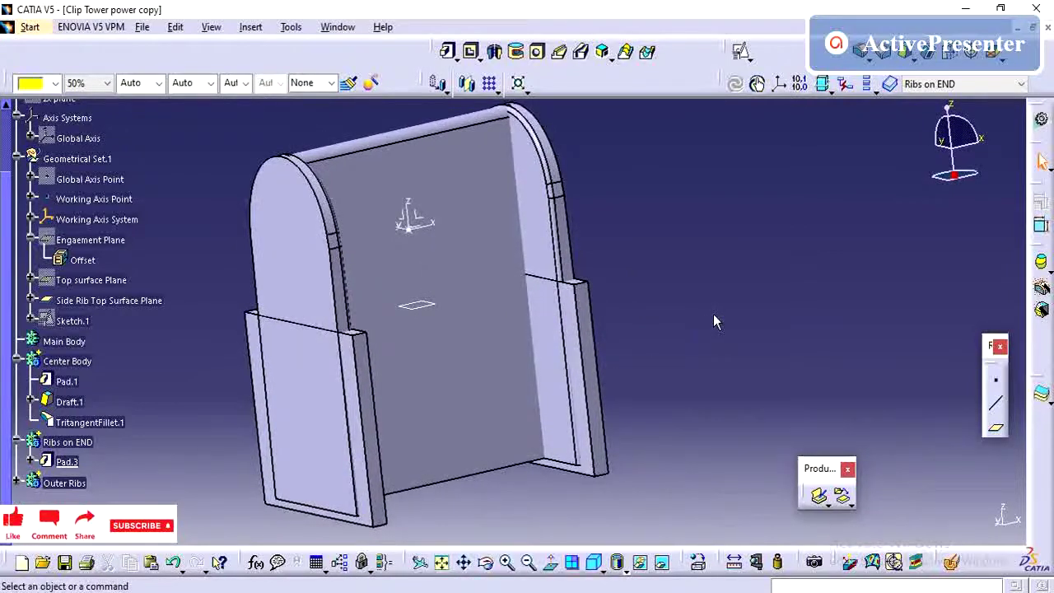
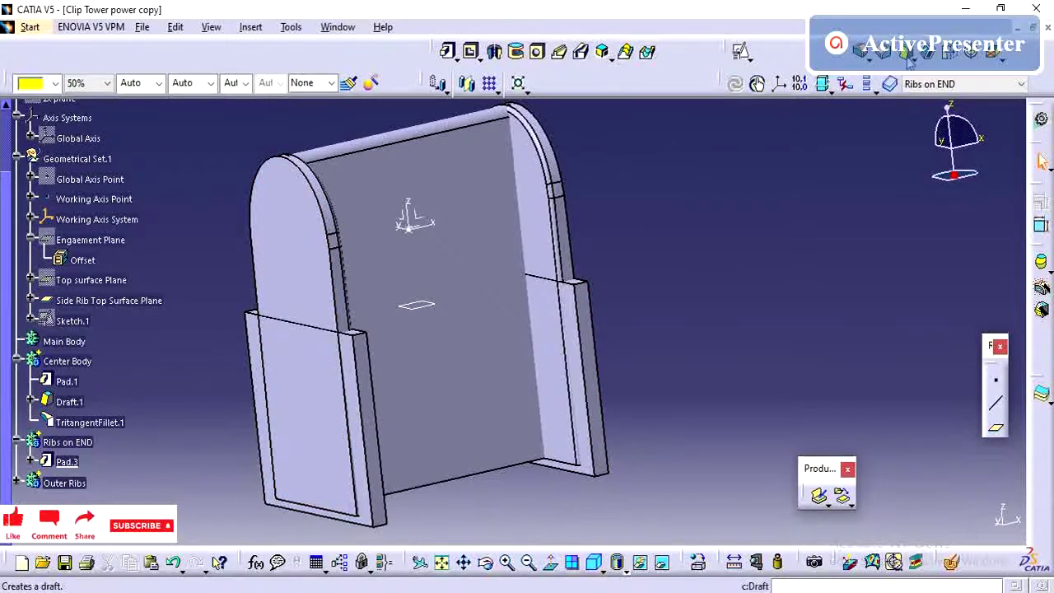
Start a 0.5deg draft and select the seven rib faces to be drafted.
{"action": "left_click", "coordinate": [602, 51]}
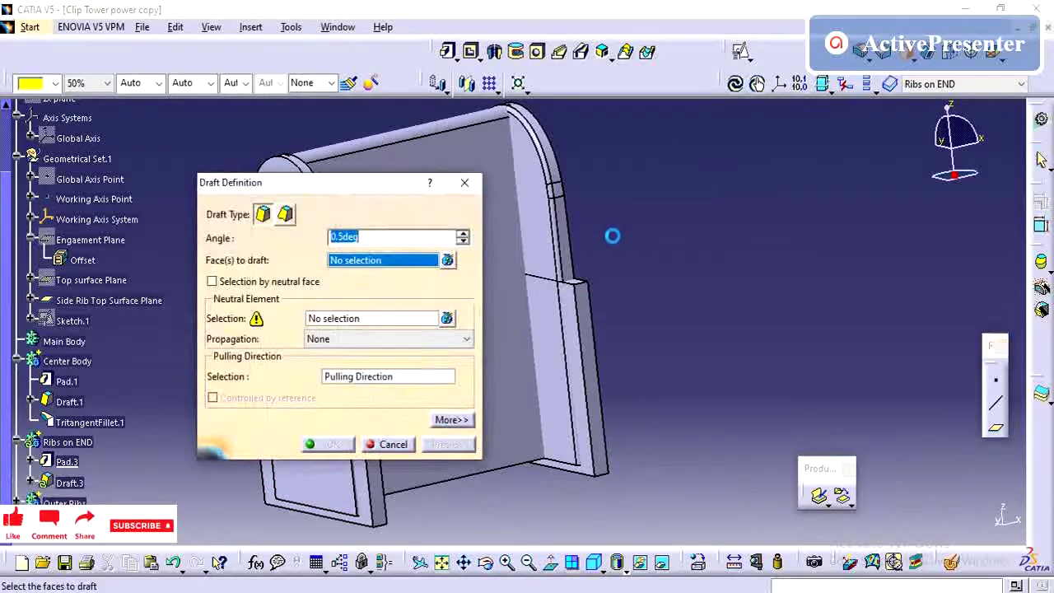
{"action": "middle_click_drag", "start_coordinate": [616, 240], "coordinate": [570, 302]}
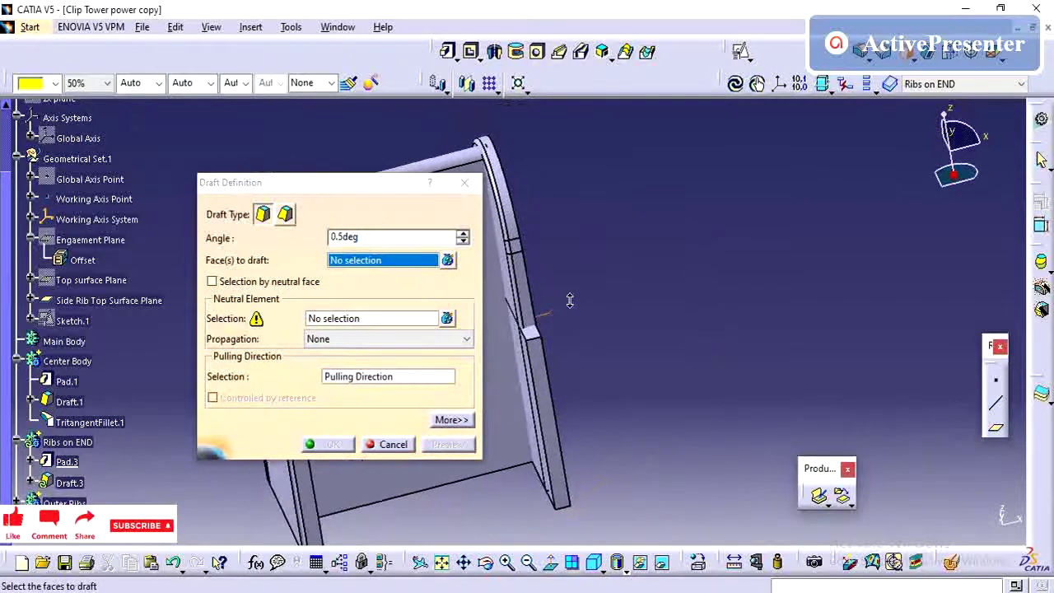
{"action": "middle_click_drag", "start_coordinate": [590, 411], "coordinate": [637, 332]}
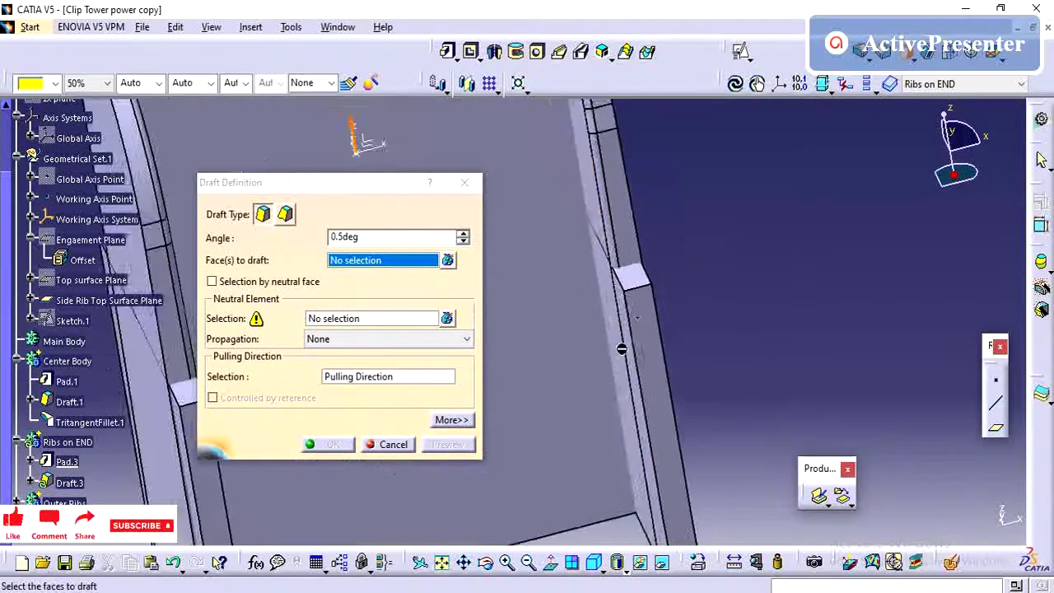
{"action": "left_click", "coordinate": [636, 332]}
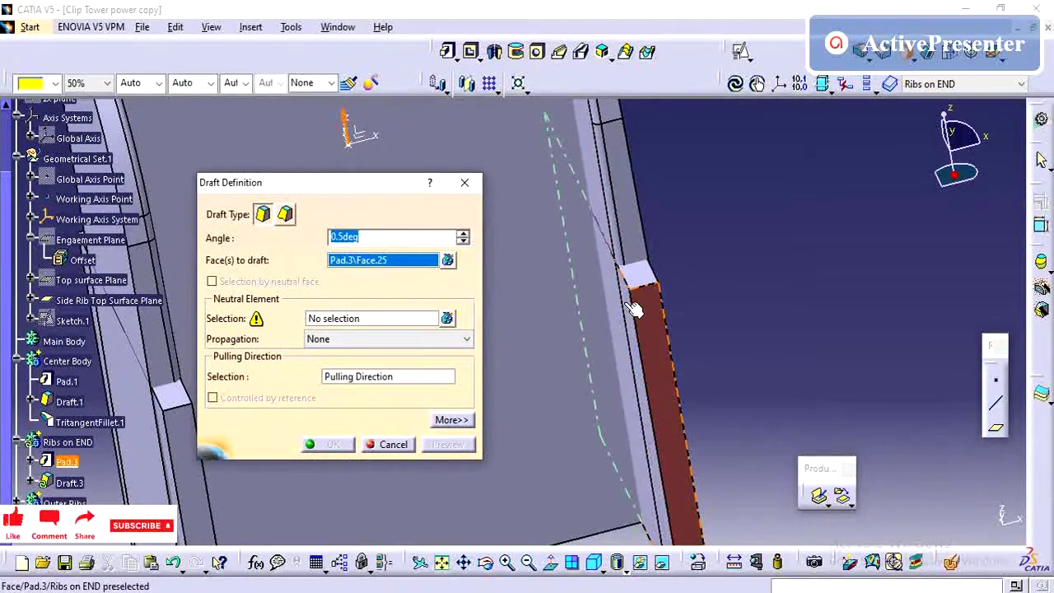
{"action": "left_click", "coordinate": [616, 304]}
{"action": "middle_click_drag", "start_coordinate": [745, 294], "coordinate": [626, 319]}
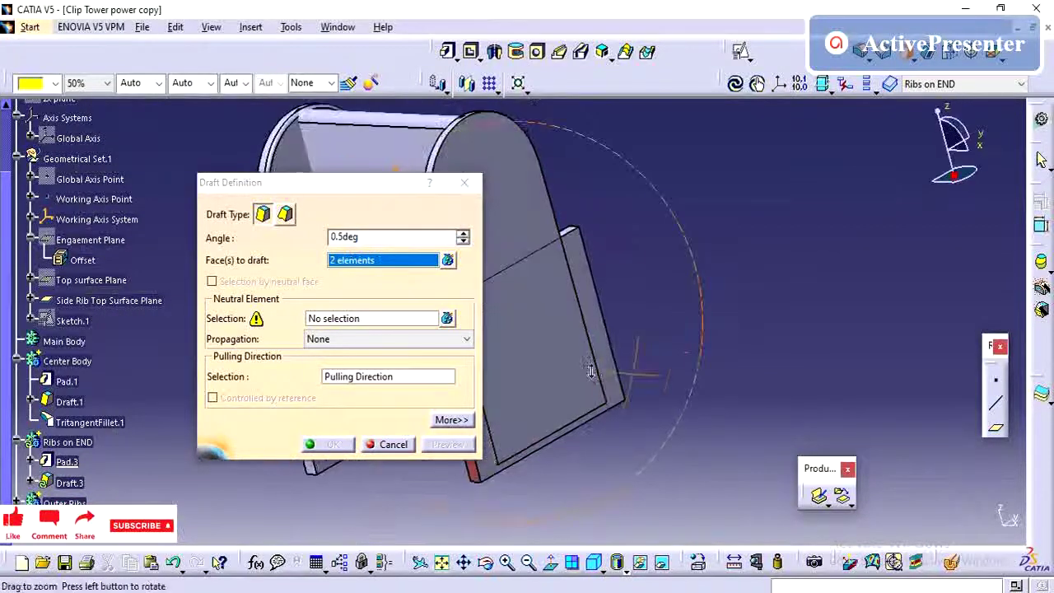
{"action": "left_click", "coordinate": [607, 334]}
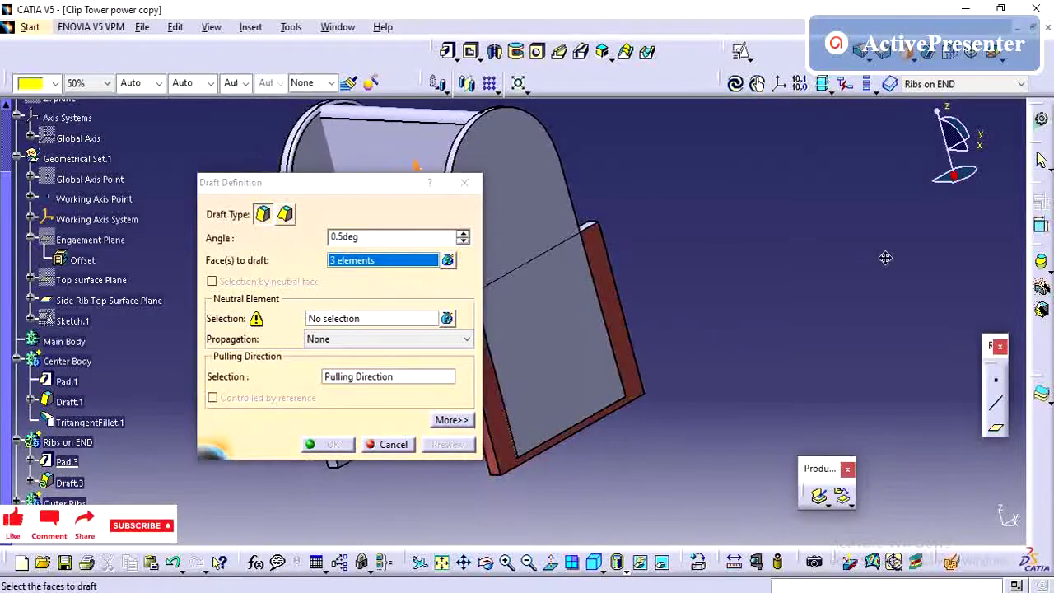
{"action": "middle_click_drag", "start_coordinate": [607, 333], "coordinate": [723, 273]}
{"action": "left_click", "coordinate": [723, 274]}
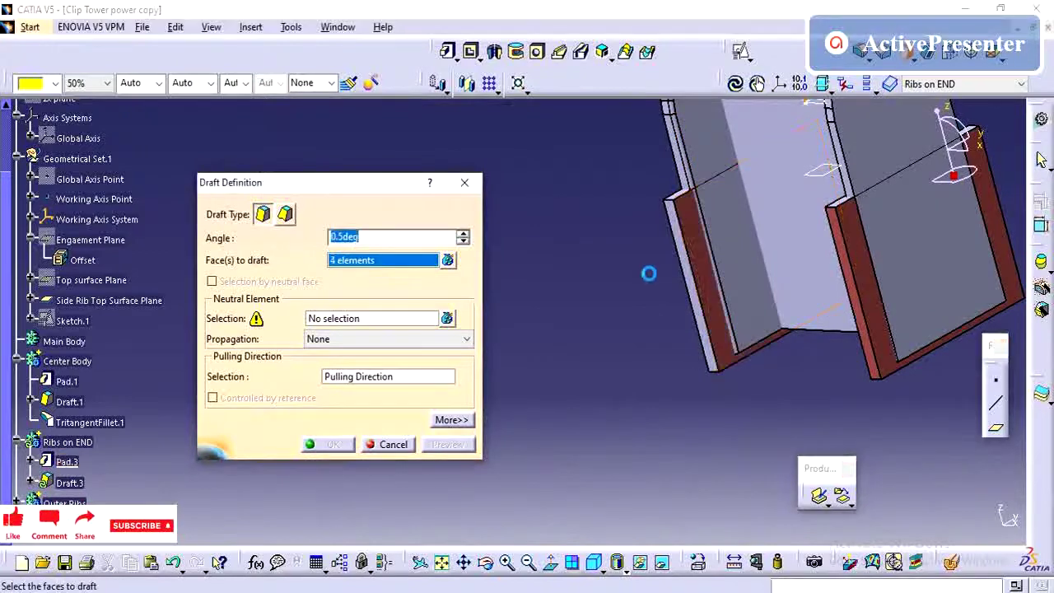
{"action": "middle_click_drag", "start_coordinate": [648, 271], "coordinate": [856, 362]}
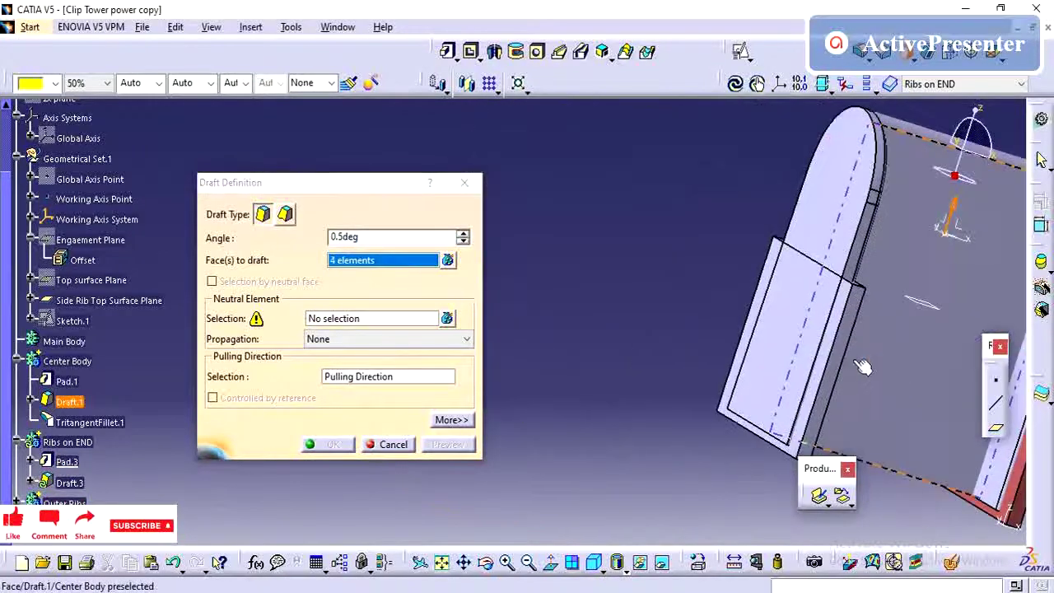
{"action": "left_click", "coordinate": [825, 356]}
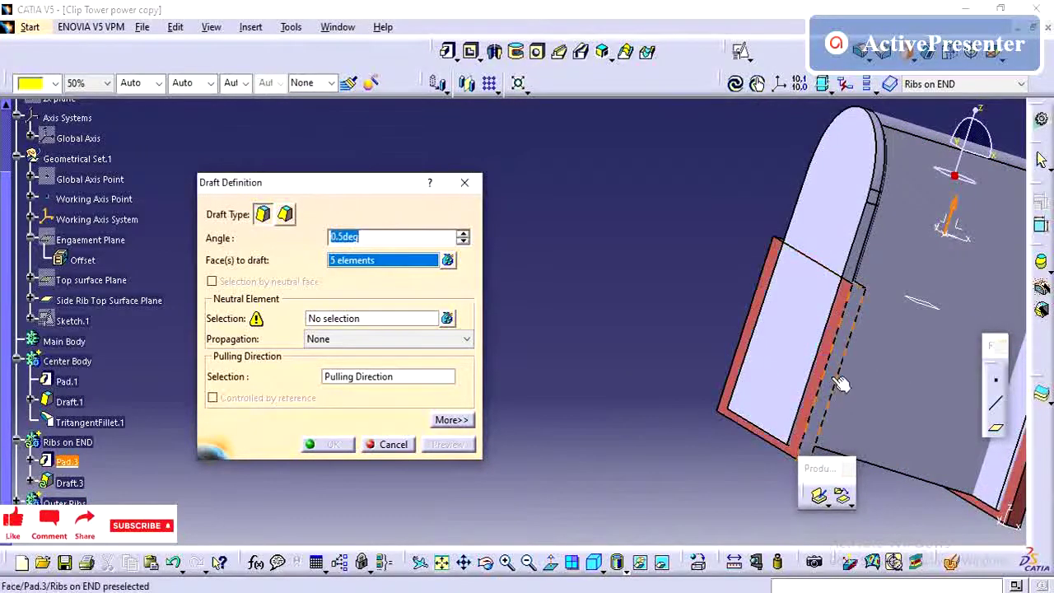
{"action": "left_click", "coordinate": [838, 384]}
{"action": "middle_click_drag", "start_coordinate": [727, 344], "coordinate": [821, 461]}
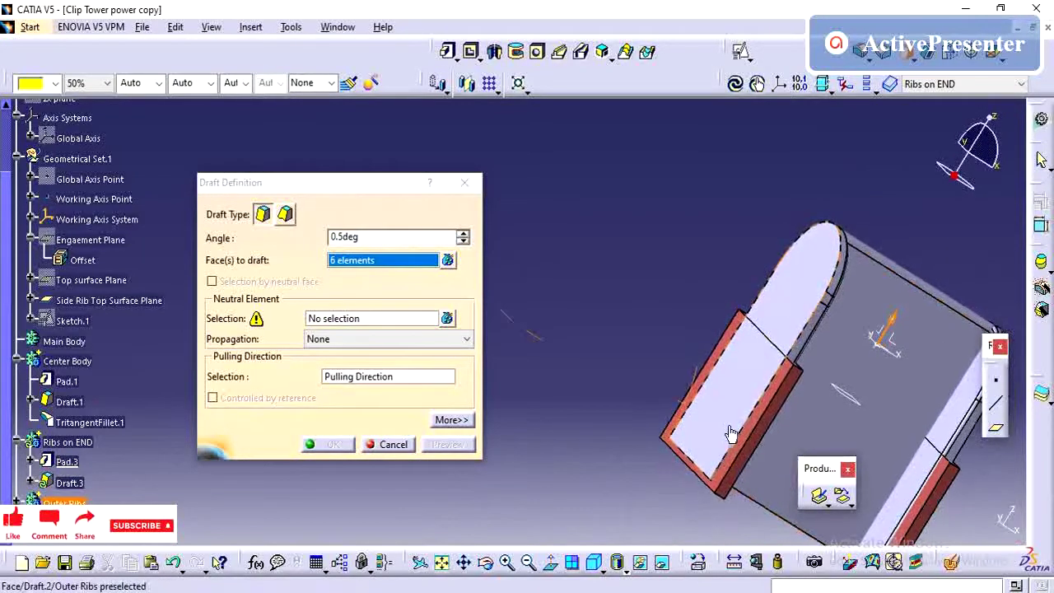
{"action": "mouse_move", "coordinate": [716, 433]}
{"action": "middle_mouse_down"}
{"action": "mouse_move", "coordinate": [575, 435]}
{"action": "mouse_move", "coordinate": [800, 442]}
{"action": "mouse_move", "coordinate": [835, 419]}
{"action": "mouse_move", "coordinate": [762, 437]}
{"action": "mouse_move", "coordinate": [641, 378]}
{"action": "mouse_move", "coordinate": [642, 423]}
{"action": "mouse_move", "coordinate": [626, 404]}
{"action": "middle_mouse_up"}
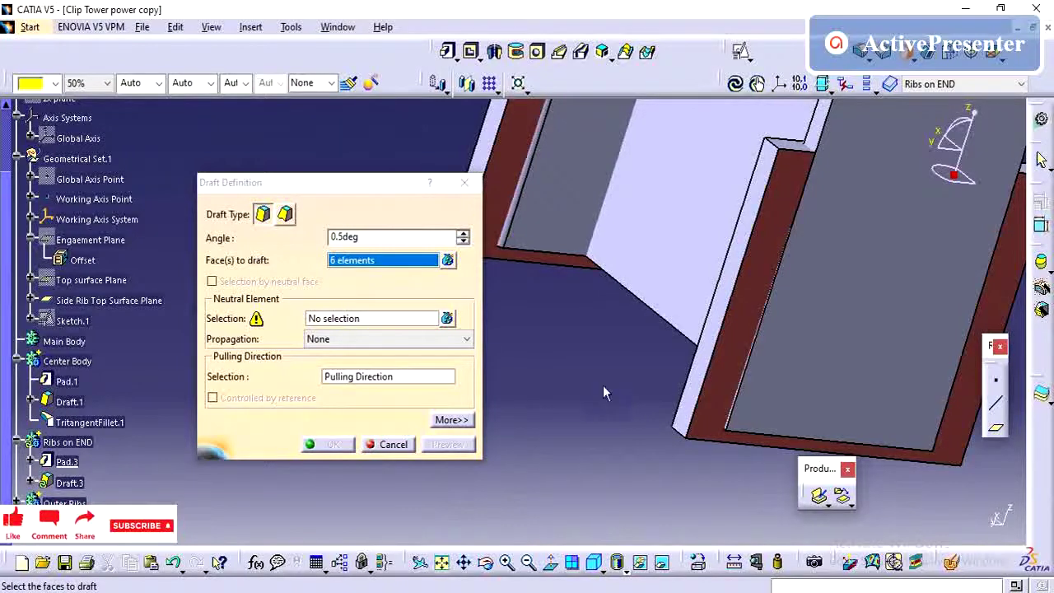
{"action": "left_click", "coordinate": [715, 316]}
{"action": "middle_click_drag", "start_coordinate": [714, 315], "coordinate": [424, 321]}
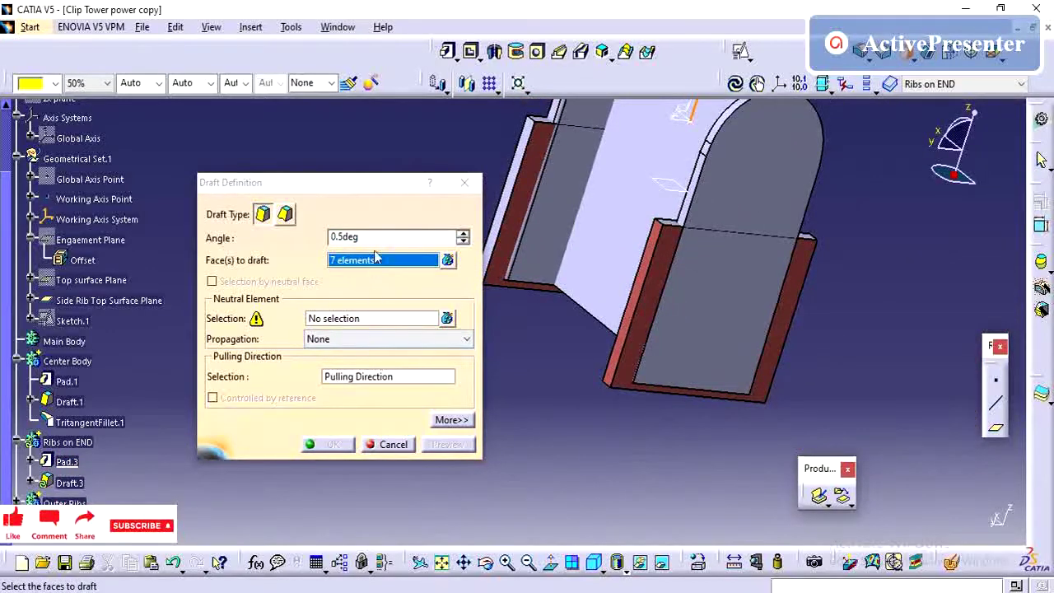
Pull the draft along the working Z axis with Engagement Plane neutral, preview, and create it.
{"action": "left_click", "coordinate": [374, 379]}
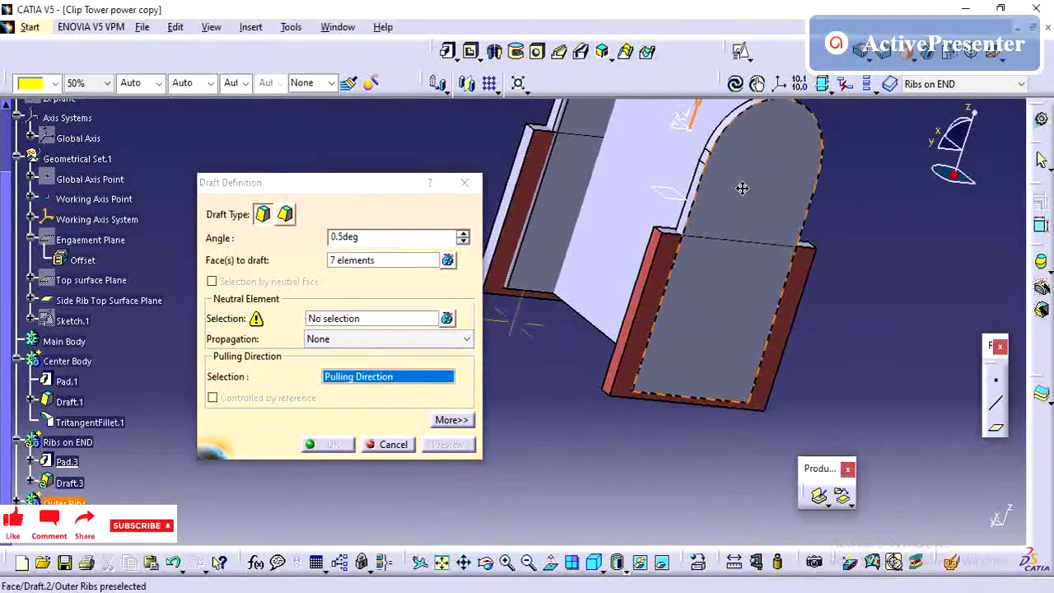
{"action": "mouse_move", "coordinate": [742, 187]}
{"action": "middle_mouse_down"}
{"action": "mouse_move", "coordinate": [765, 330]}
{"action": "mouse_move", "coordinate": [732, 299]}
{"action": "middle_mouse_up"}
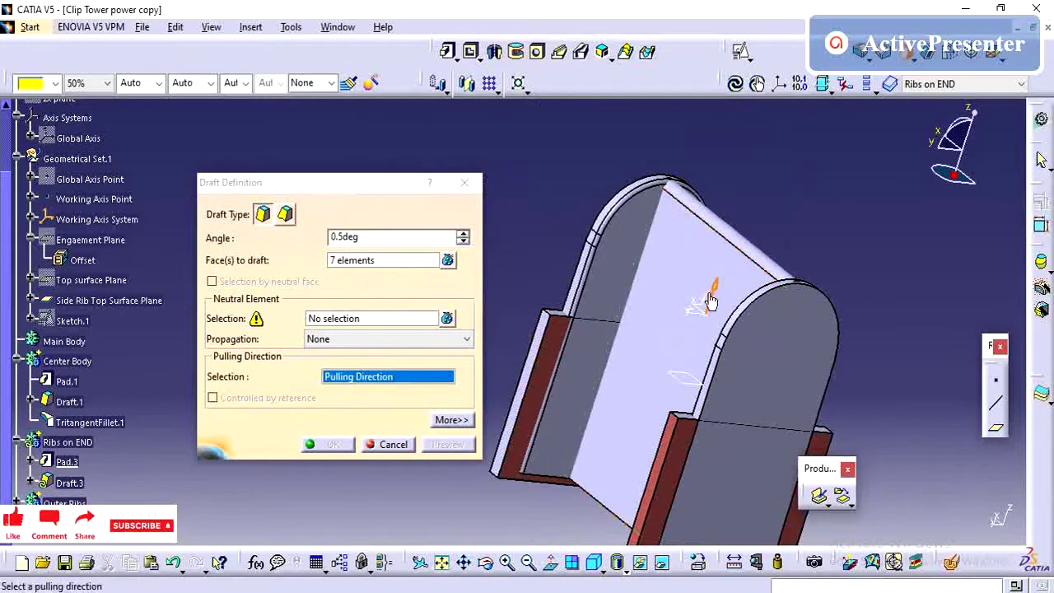
{"action": "left_click", "coordinate": [713, 302]}
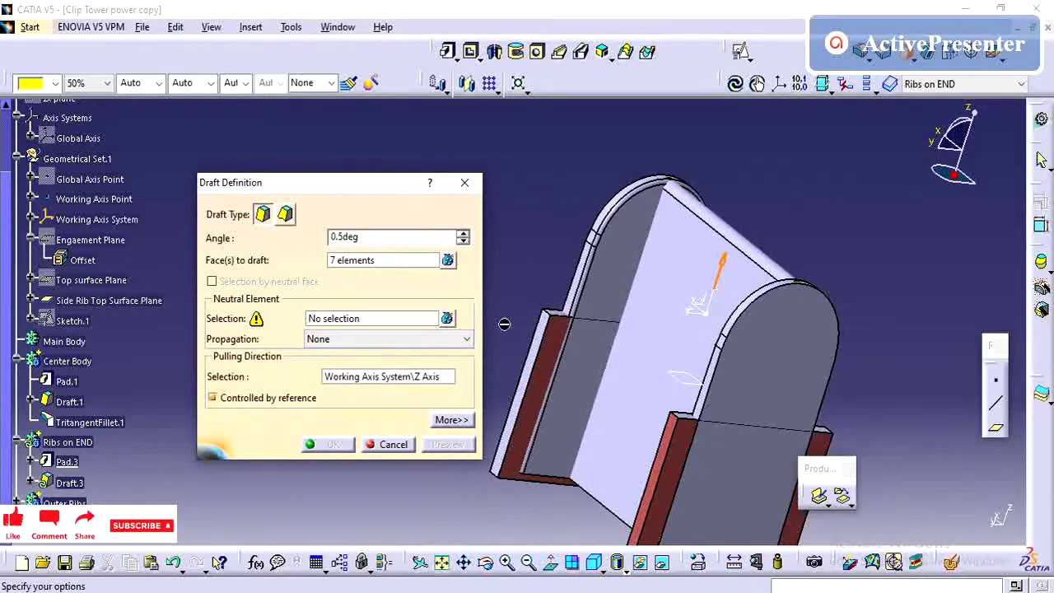
{"action": "left_click", "coordinate": [354, 318]}
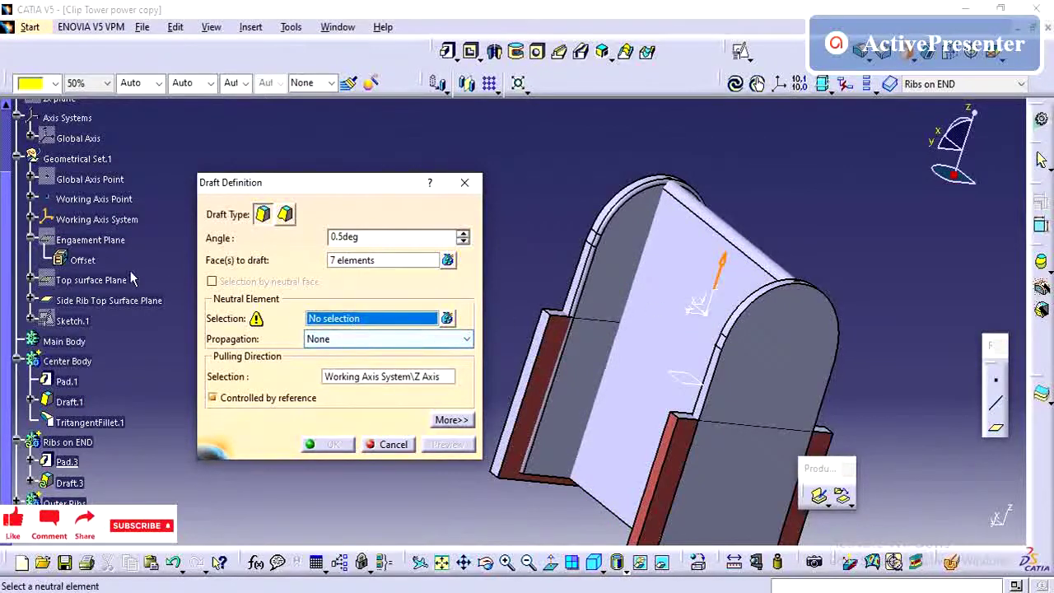
{"action": "left_click", "coordinate": [91, 240]}
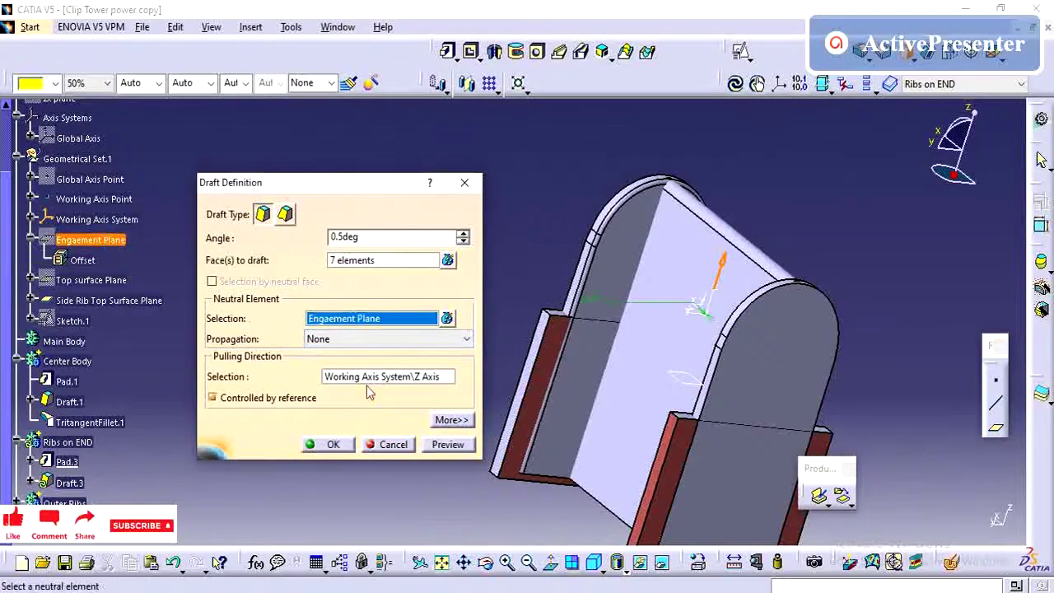
{"action": "left_click", "coordinate": [450, 444]}
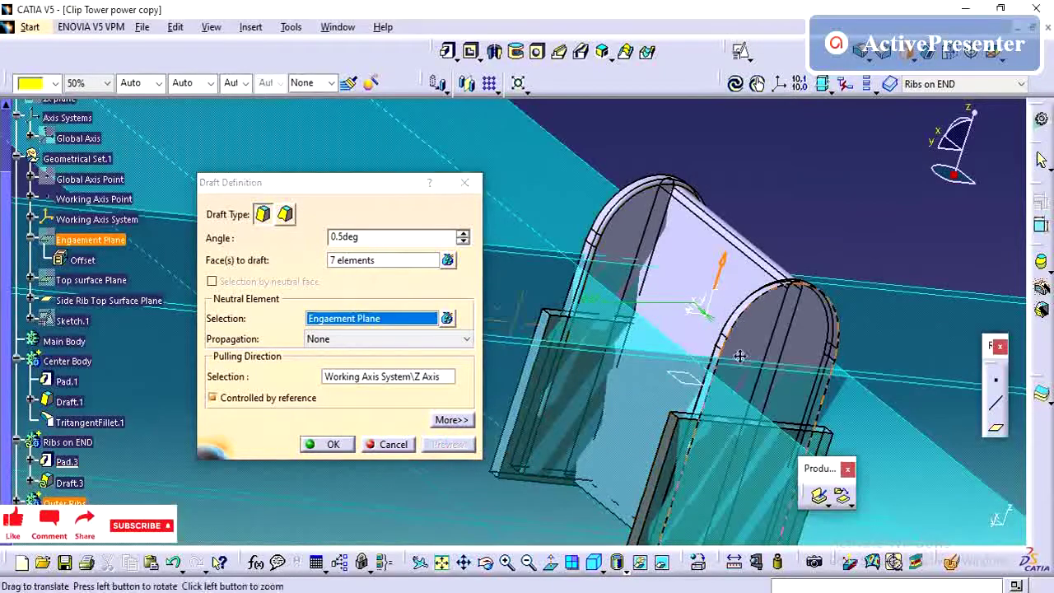
{"action": "mouse_move", "coordinate": [736, 353]}
{"action": "middle_mouse_down"}
{"action": "mouse_move", "coordinate": [647, 287]}
{"action": "mouse_move", "coordinate": [630, 350]}
{"action": "mouse_move", "coordinate": [471, 376]}
{"action": "mouse_move", "coordinate": [647, 366]}
{"action": "middle_mouse_up"}
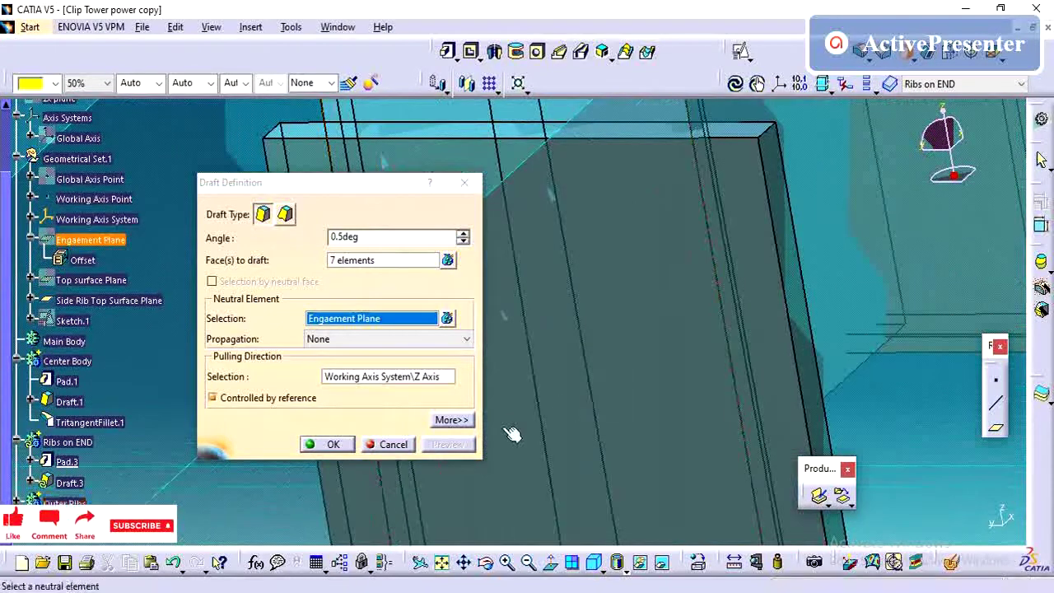
{"action": "left_click", "coordinate": [330, 442]}
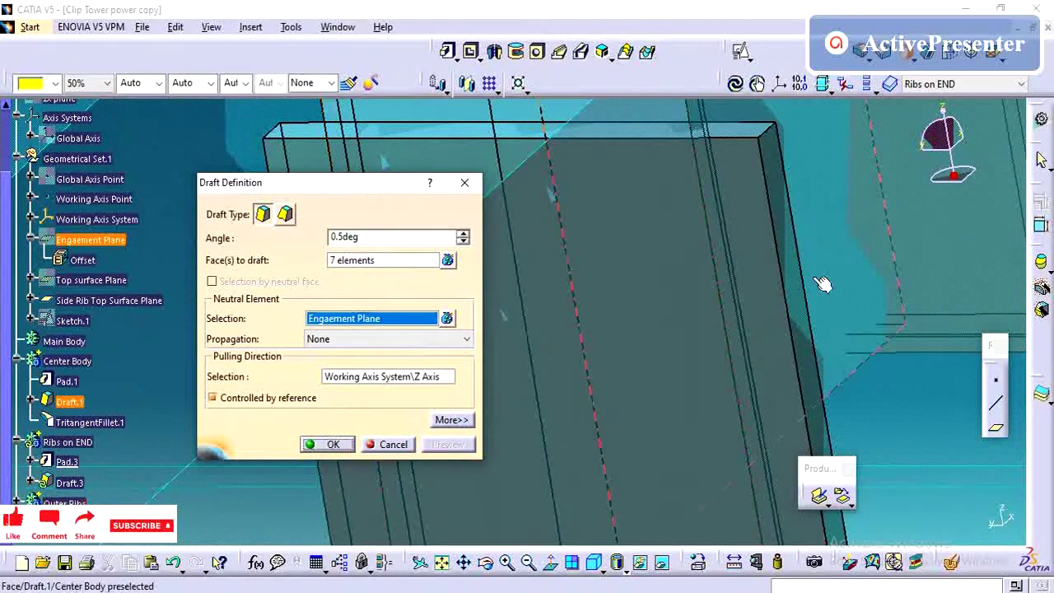
{"action": "left_click", "coordinate": [327, 444]}
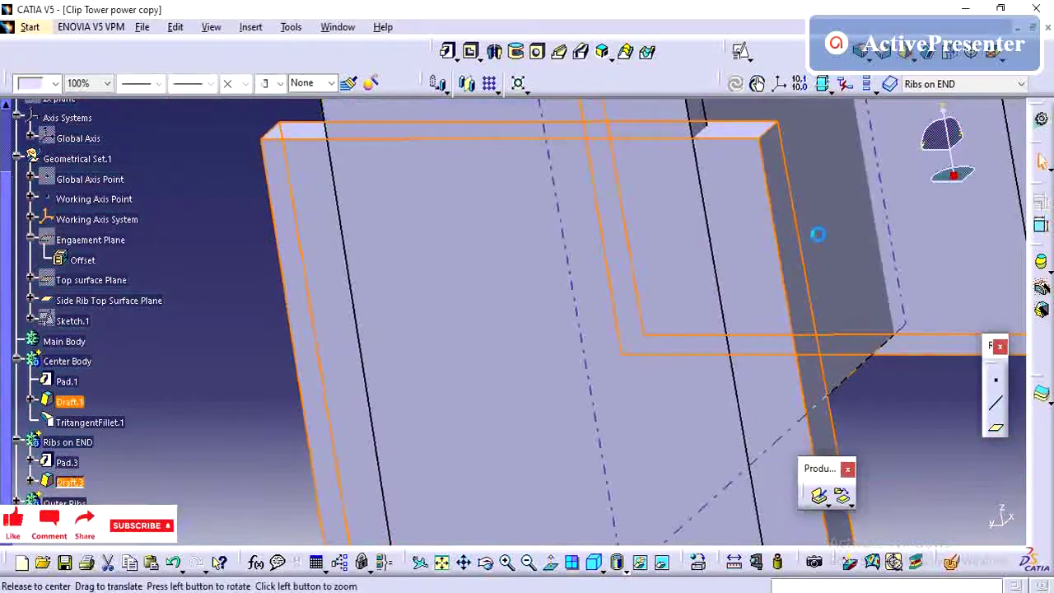
{"action": "mouse_move", "coordinate": [501, 381]}
{"action": "middle_mouse_down"}
{"action": "mouse_move", "coordinate": [788, 384]}
{"action": "mouse_move", "coordinate": [651, 404]}
{"action": "middle_mouse_up"}
Define the Ribs on END body as the in-work object.
{"action": "mouse_move", "coordinate": [530, 305]}
{"action": "middle_mouse_down"}
{"action": "mouse_move", "coordinate": [535, 326]}
{"action": "mouse_move", "coordinate": [663, 396]}
{"action": "middle_mouse_up"}
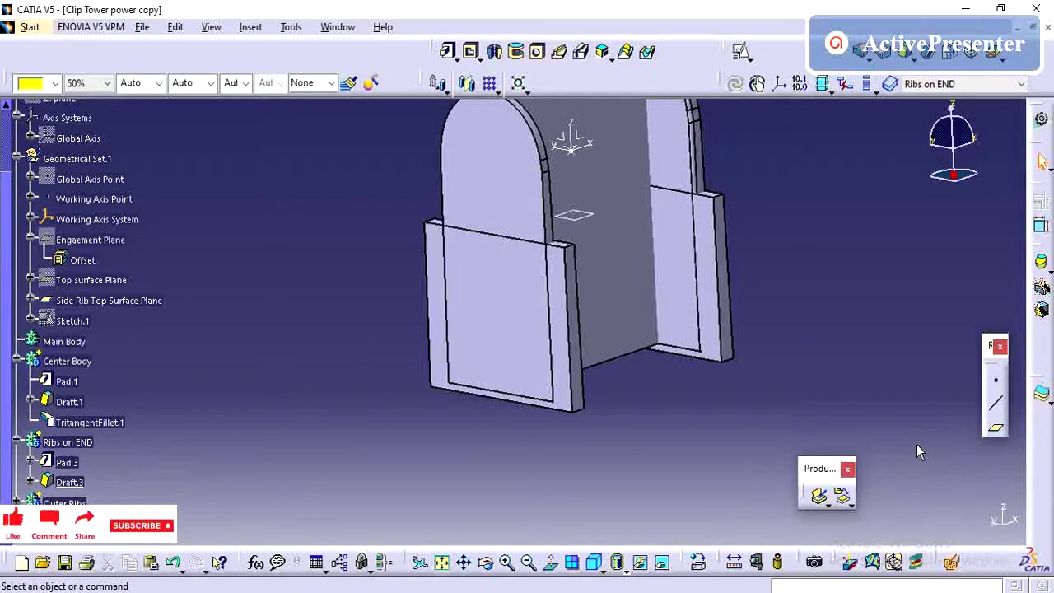
{"action": "right_click", "coordinate": [79, 442]}
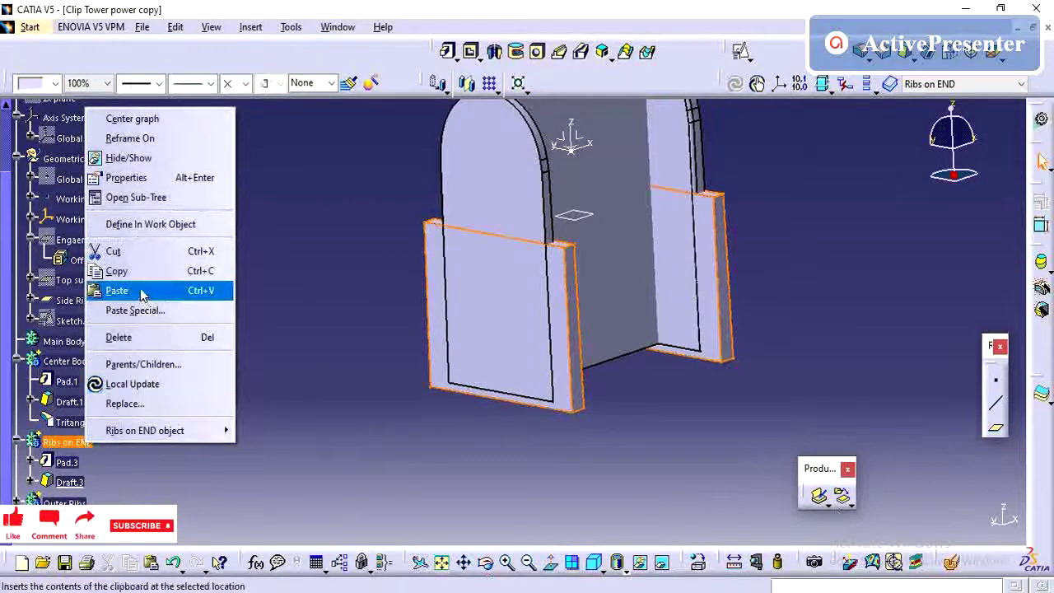
{"action": "left_click", "coordinate": [151, 224]}
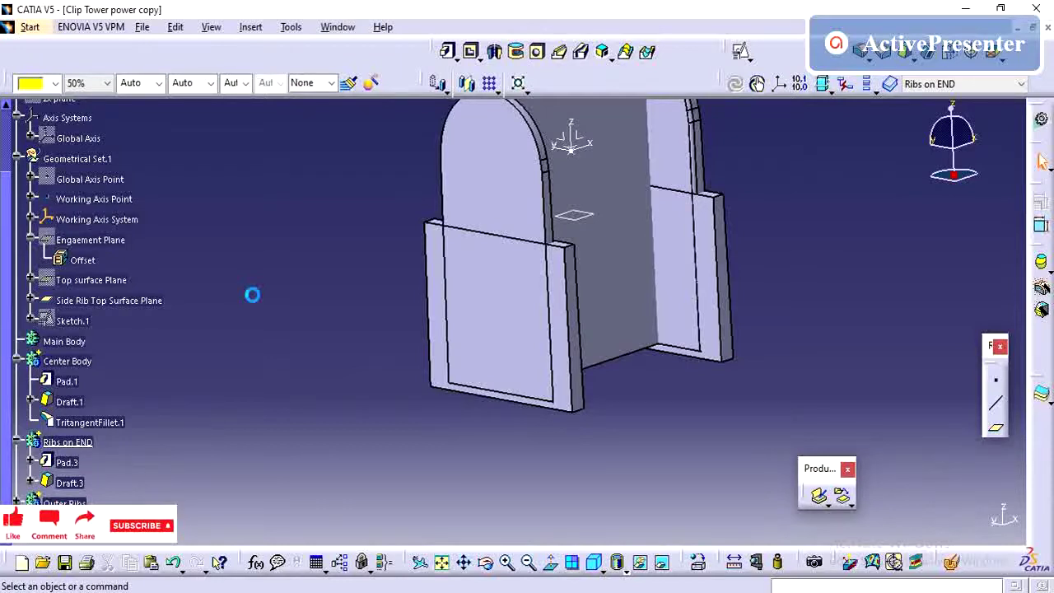
{"action": "left_click", "coordinate": [68, 442]}
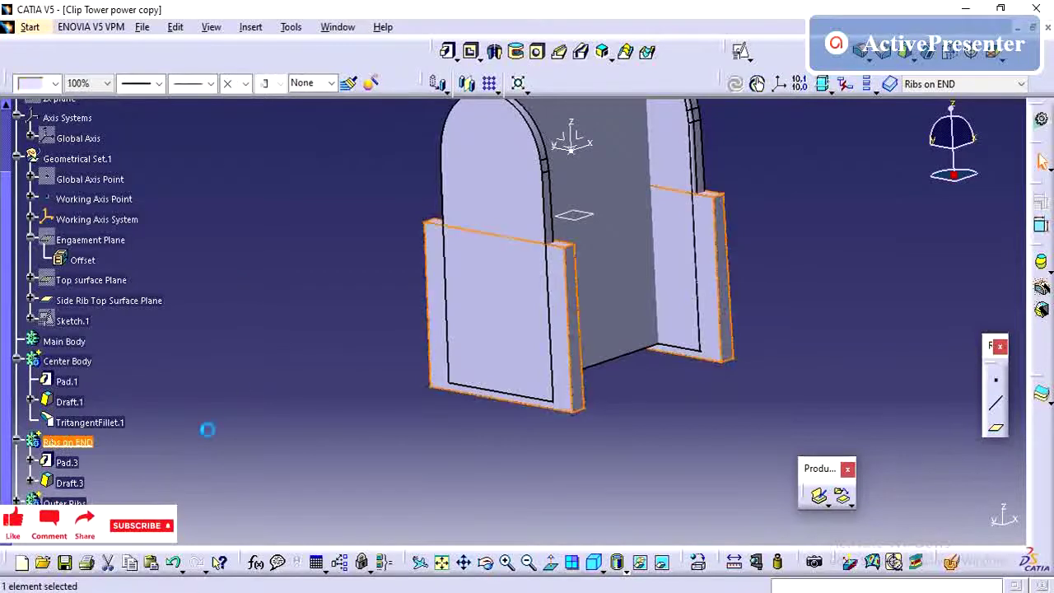
{"action": "left_click", "coordinate": [210, 430]}
Insert a new empty body, Body.5, into the Clip Tower part.
{"action": "scroll", "coordinate": [217, 428], "scroll_direction": "up", "scroll_amount": 2}
{"action": "scroll", "coordinate": [217, 427], "scroll_direction": "up", "scroll_amount": 3}
{"action": "scroll", "coordinate": [216, 428], "scroll_direction": "down", "scroll_amount": 3}
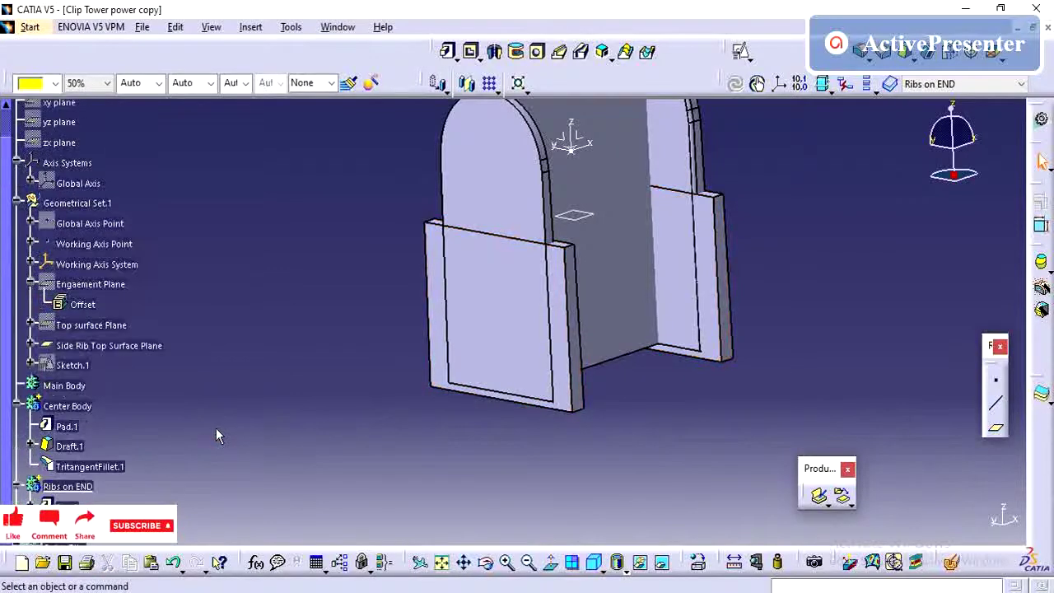
{"action": "scroll", "coordinate": [209, 430], "scroll_direction": "down", "scroll_amount": 2}
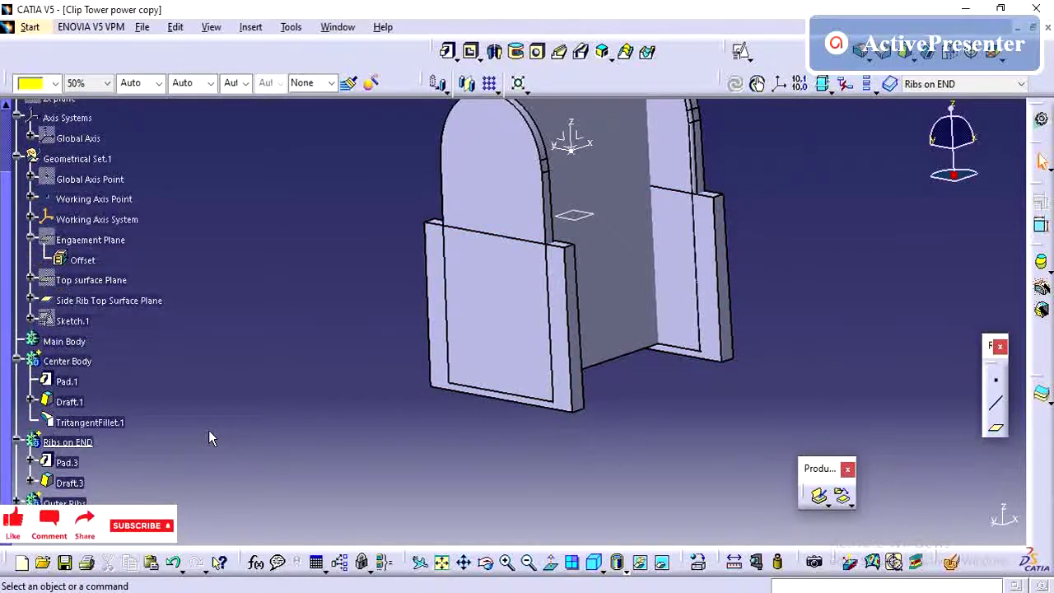
{"action": "scroll", "coordinate": [209, 430], "scroll_direction": "up", "scroll_amount": 2}
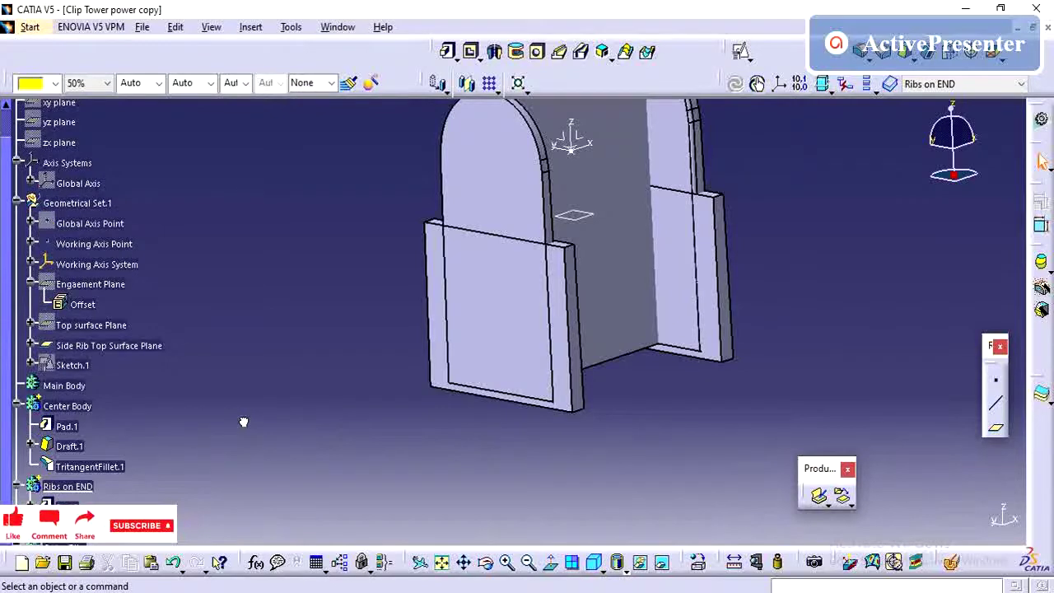
{"action": "scroll", "coordinate": [243, 420], "scroll_direction": "up", "scroll_amount": 2}
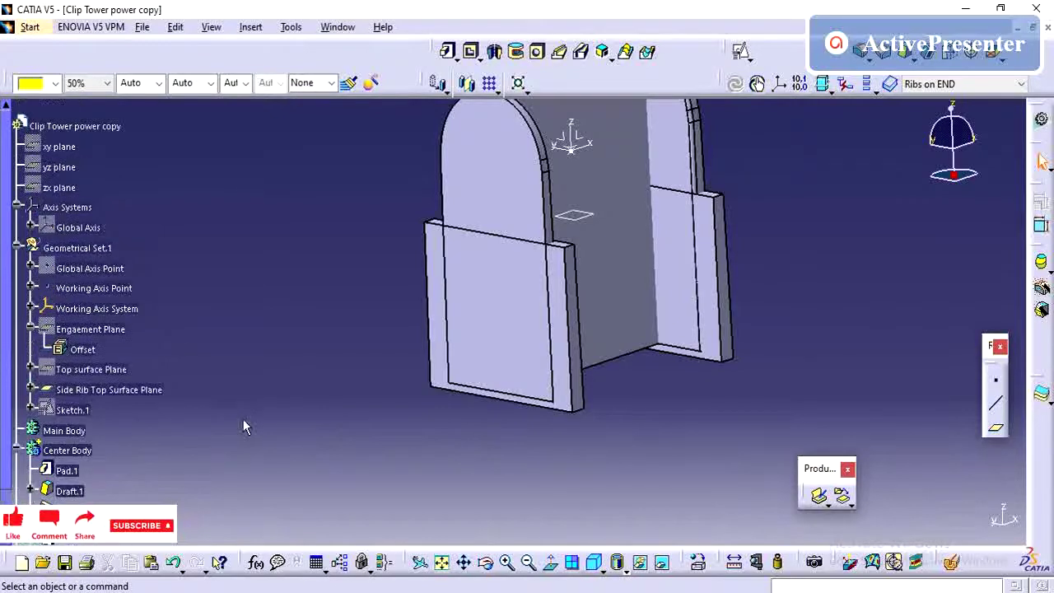
{"action": "left_click", "coordinate": [249, 27]}
{"action": "left_click", "coordinate": [261, 66]}
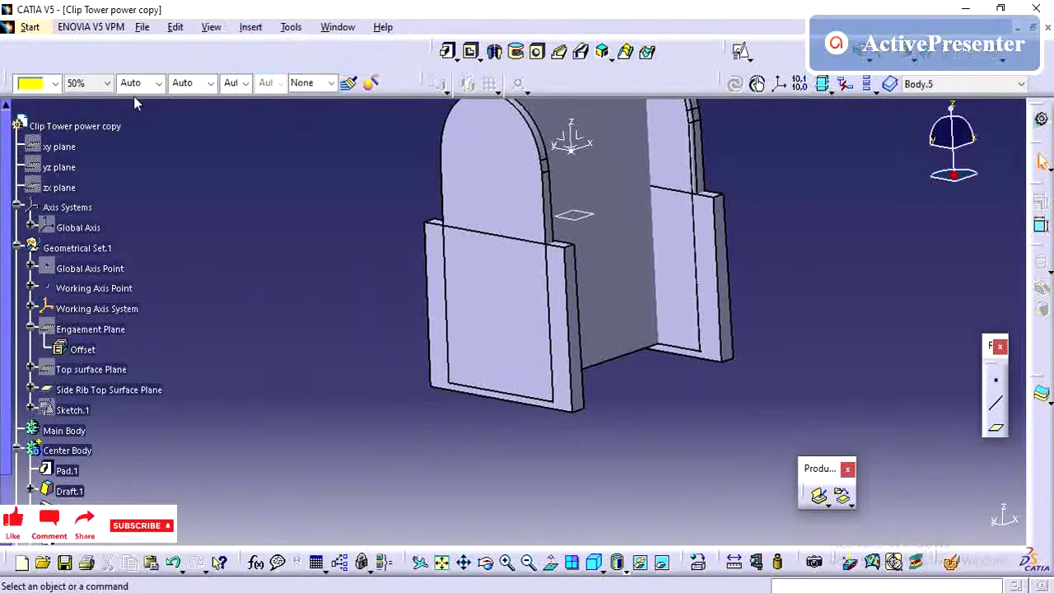
Select Body.5 in the specification tree as the body to work on.
{"action": "left_click", "coordinate": [94, 126]}
{"action": "scroll", "coordinate": [200, 237], "scroll_direction": "down", "scroll_amount": 5}
{"action": "scroll", "coordinate": [200, 237], "scroll_direction": "down", "scroll_amount": 2}
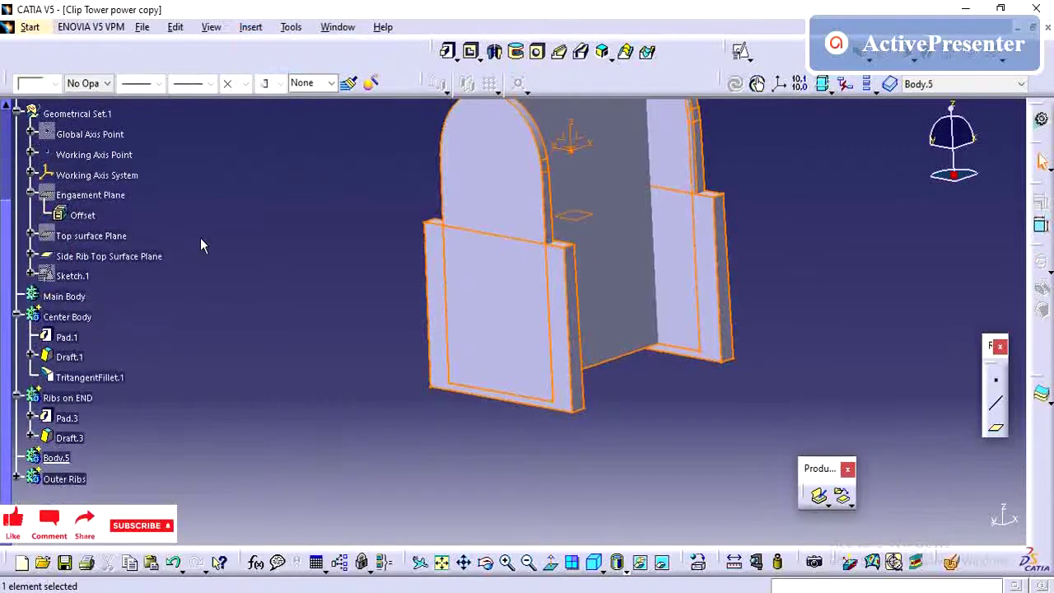
{"action": "left_click", "coordinate": [220, 264]}
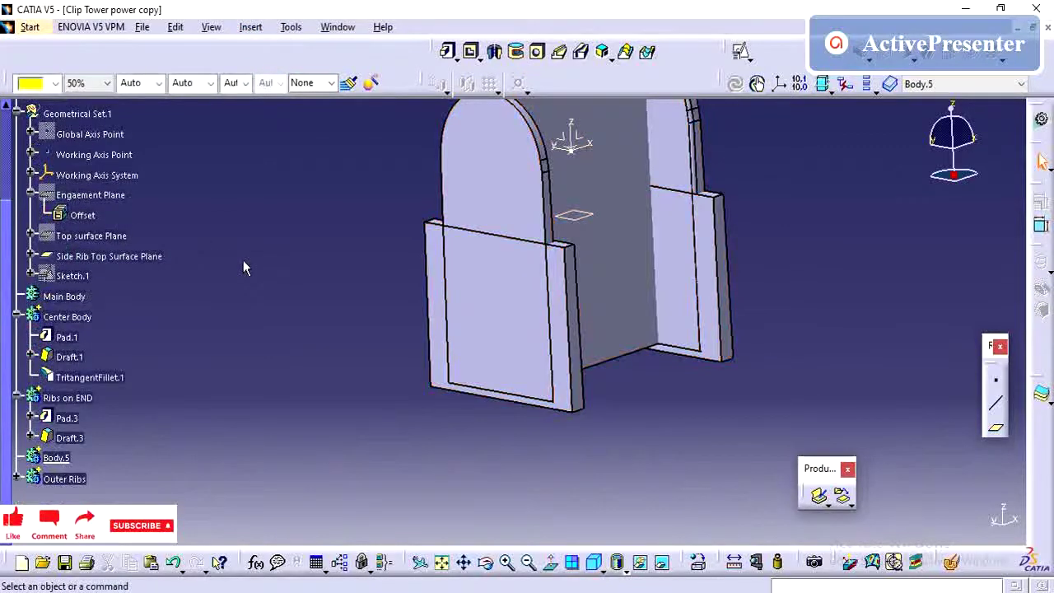
{"action": "left_click", "coordinate": [56, 457]}
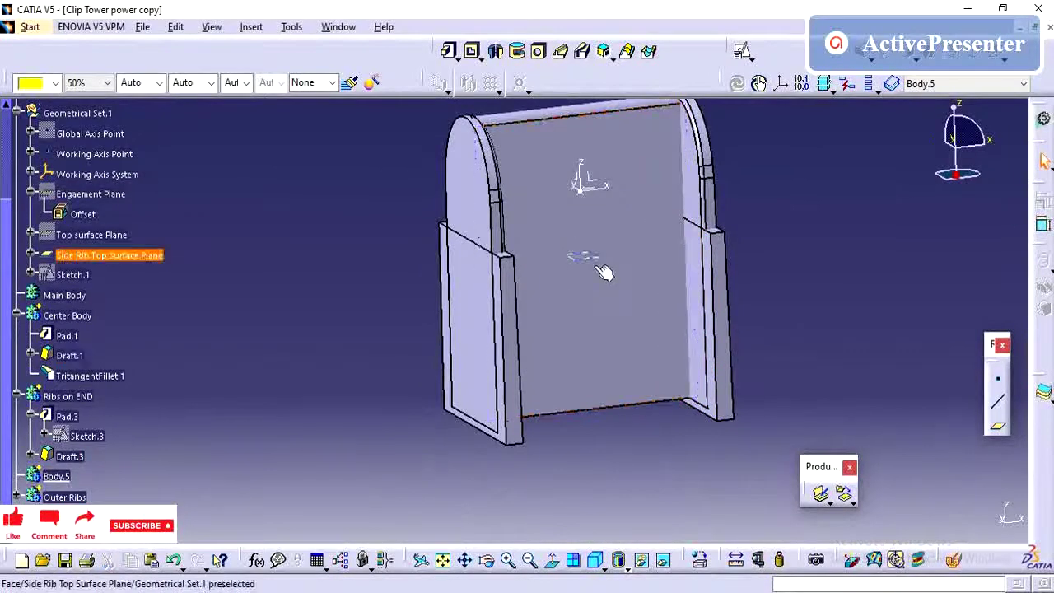
Change Body.5's feature name to 'MID RIB' in its Properties.
{"action": "right_click", "coordinate": [56, 476]}
{"action": "left_click", "coordinate": [103, 209]}
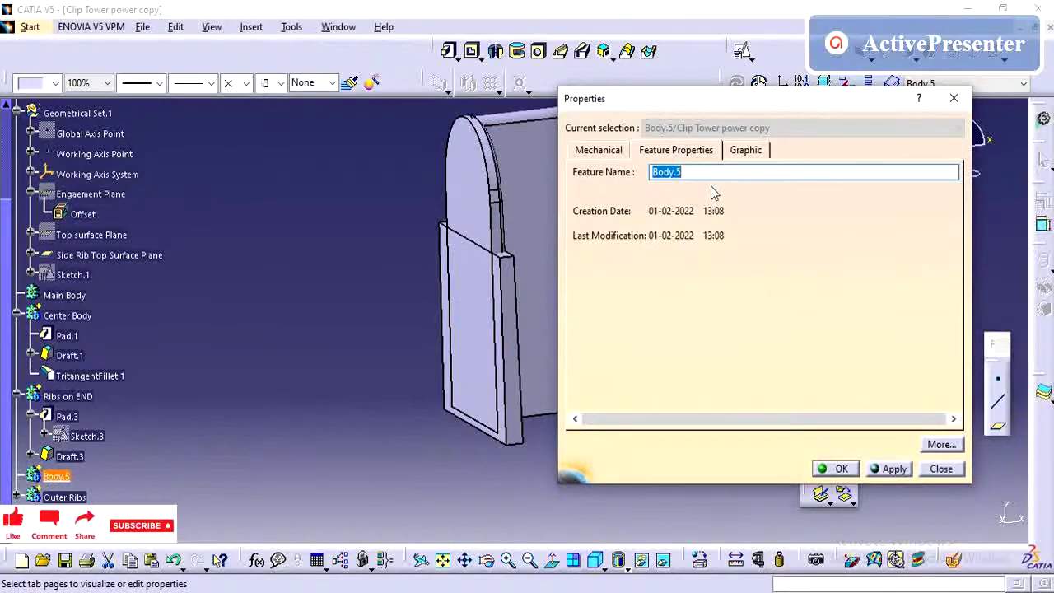
{"action": "type", "text": "MID "}
{"action": "type", "text": "RIB"}
{"action": "left_click", "coordinate": [894, 469]}
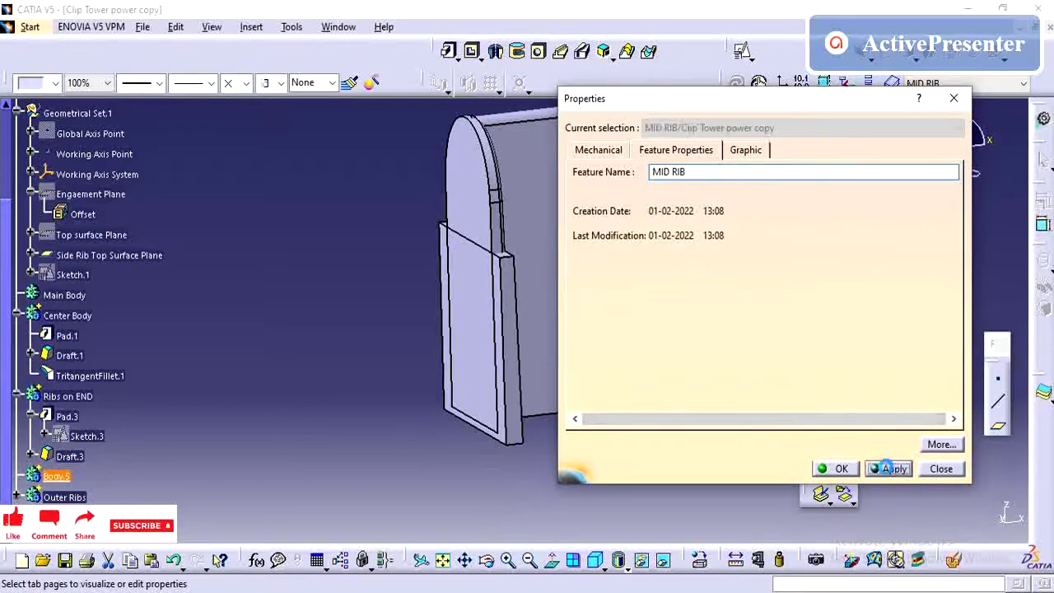
{"action": "left_click", "coordinate": [837, 469]}
{"action": "left_click", "coordinate": [343, 320]}
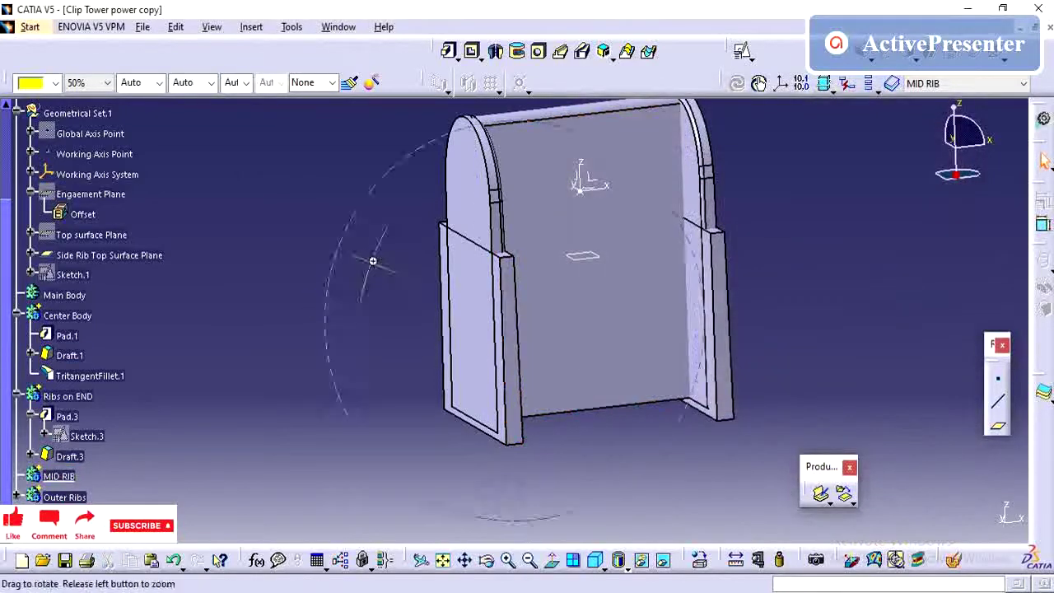
Place a positioned sketch on Side Rib Top Surface Plane, origin projected from Working Axis Point.
{"action": "middle_click_drag", "start_coordinate": [327, 285], "coordinate": [375, 265]}
{"action": "mouse_move", "coordinate": [553, 239]}
{"action": "middle_mouse_down"}
{"action": "mouse_move", "coordinate": [583, 373]}
{"action": "mouse_move", "coordinate": [631, 393]}
{"action": "mouse_move", "coordinate": [532, 436]}
{"action": "mouse_move", "coordinate": [536, 447]}
{"action": "middle_mouse_up"}
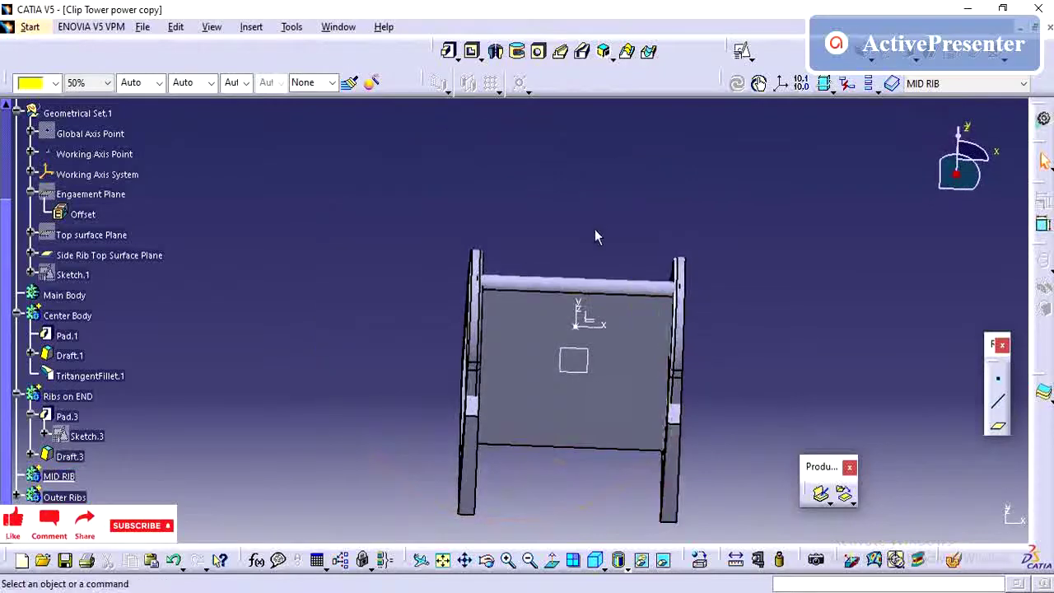
{"action": "left_click", "coordinate": [743, 51]}
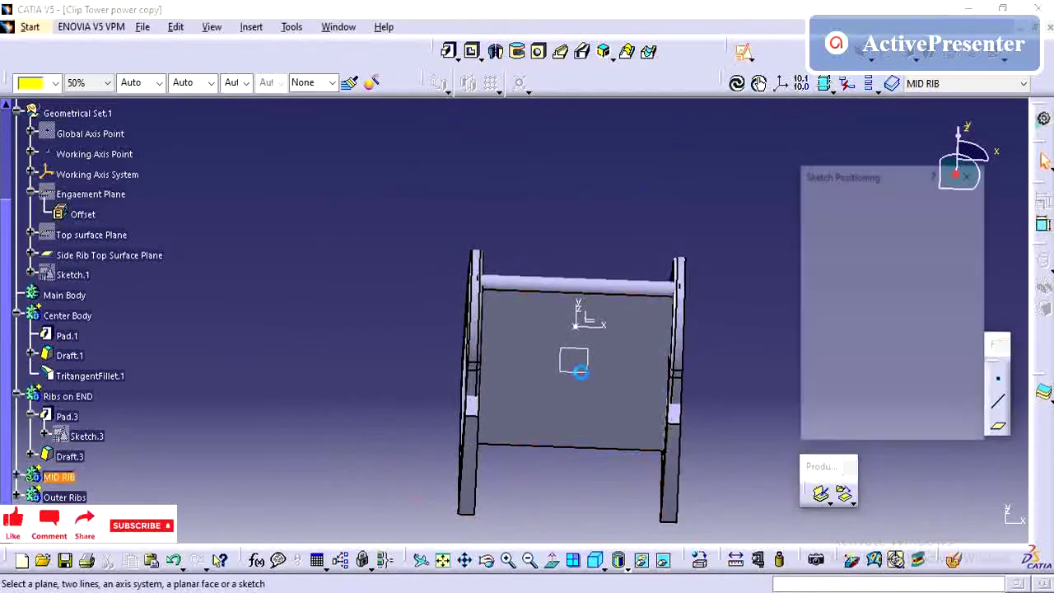
{"action": "left_click", "coordinate": [596, 361]}
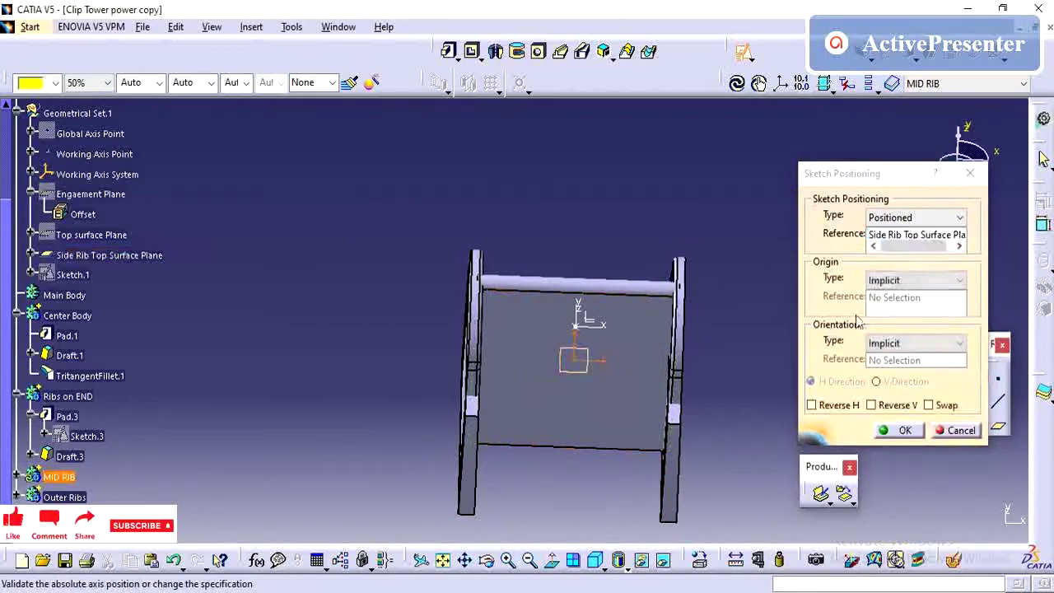
{"action": "left_click", "coordinate": [905, 281]}
{"action": "left_click", "coordinate": [901, 321]}
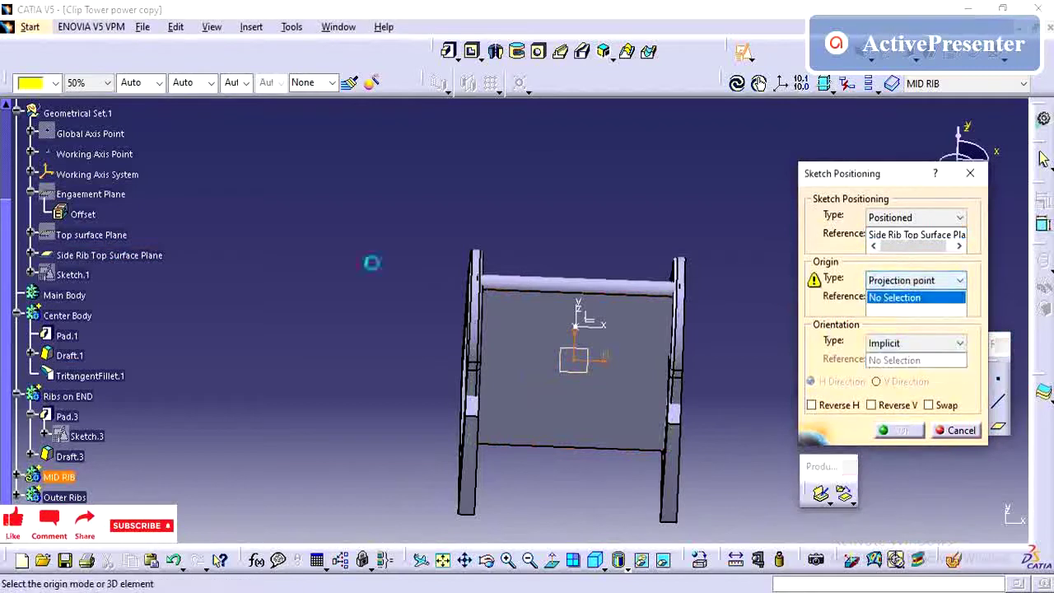
{"action": "left_click", "coordinate": [86, 155]}
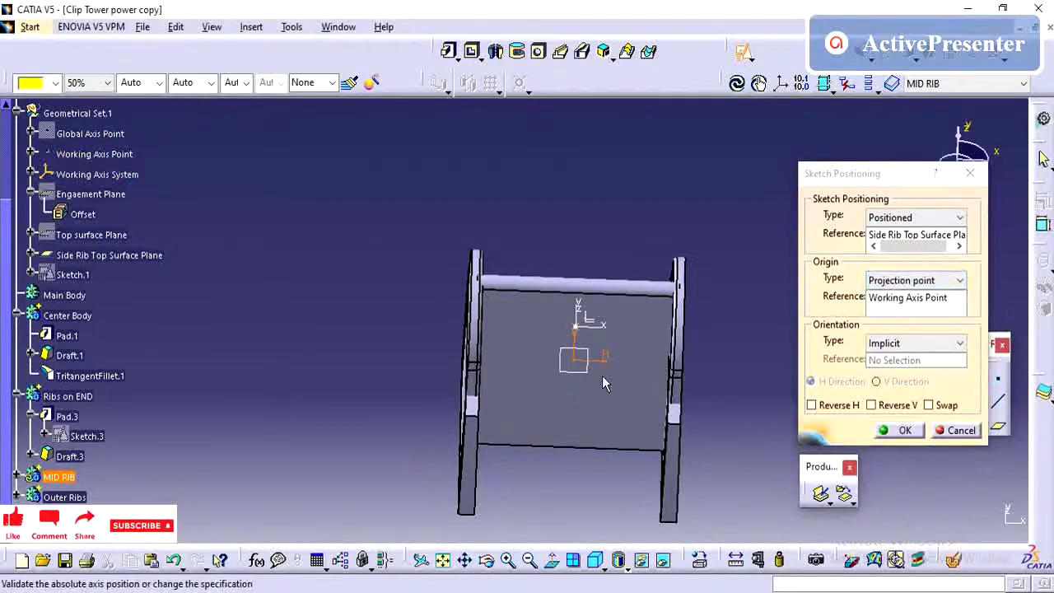
{"action": "left_click", "coordinate": [905, 430]}
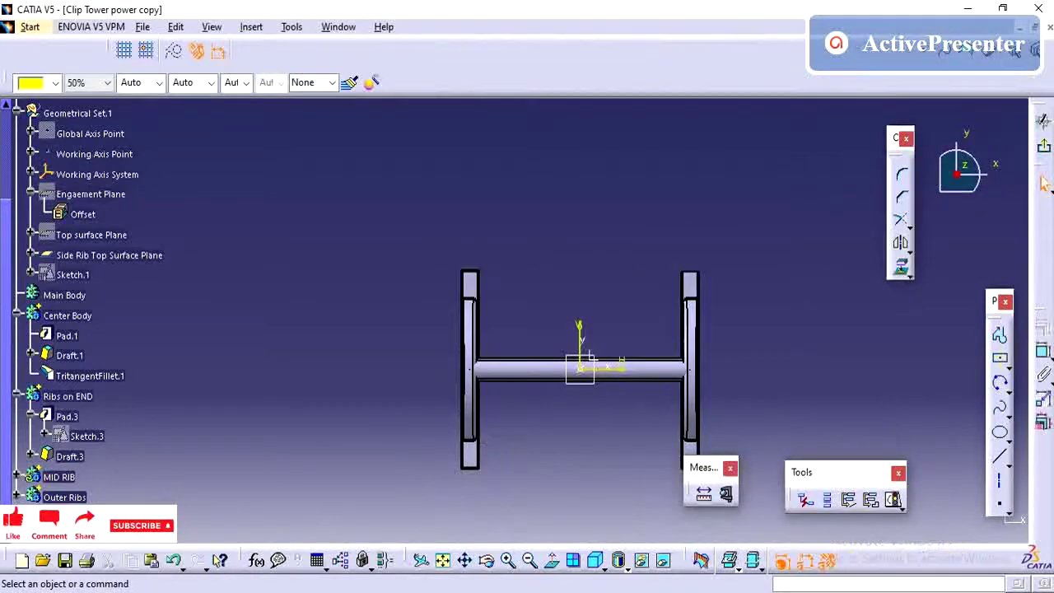
Draw two tall centered rectangles, one left and one right of the sketch origin.
{"action": "left_click", "coordinate": [999, 359]}
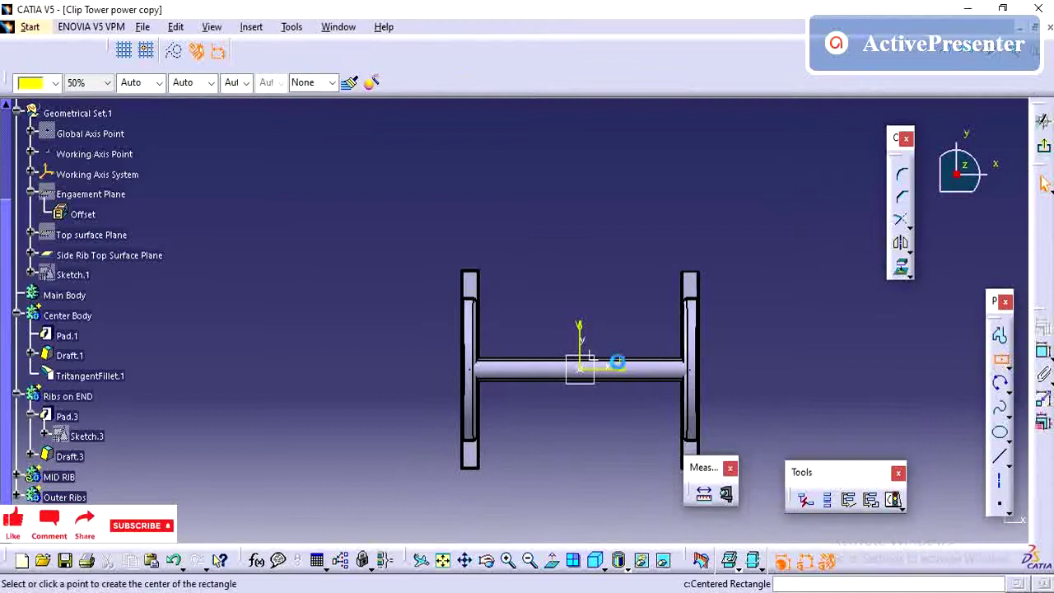
{"action": "left_click", "coordinate": [540, 369]}
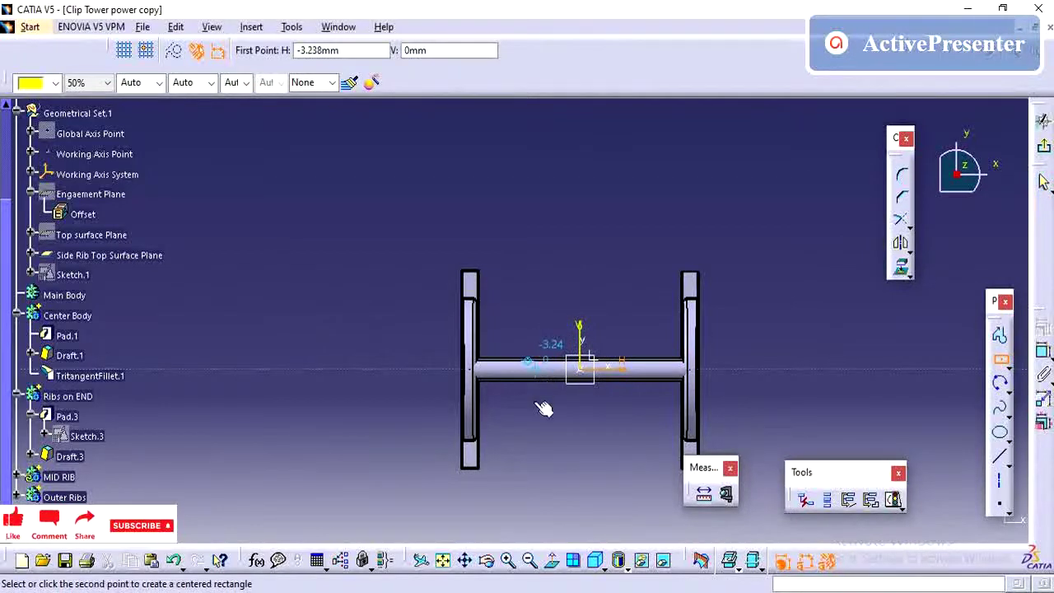
{"action": "left_click", "coordinate": [547, 451]}
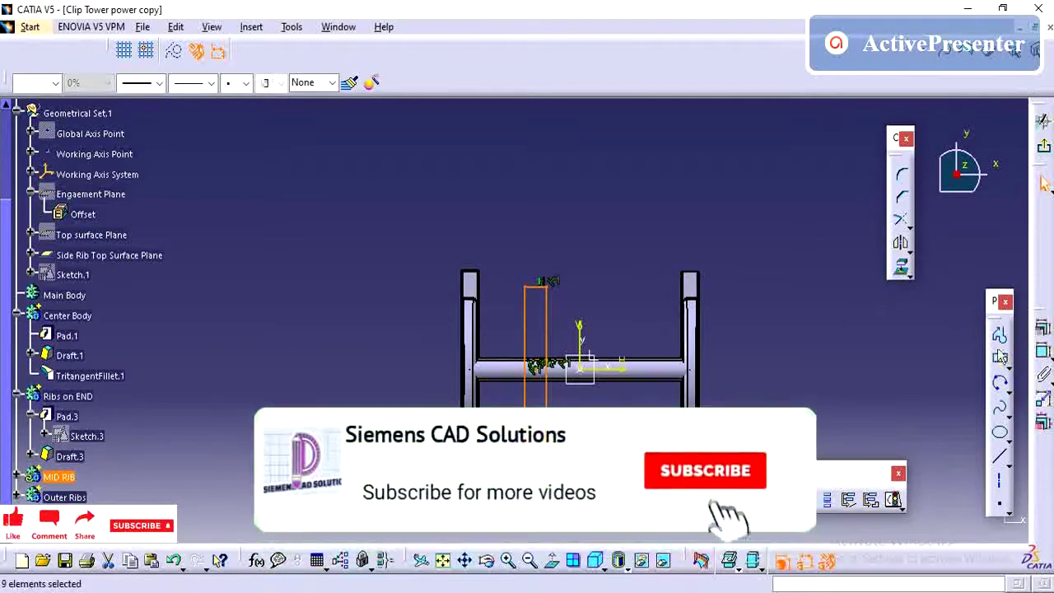
{"action": "left_click", "coordinate": [999, 356]}
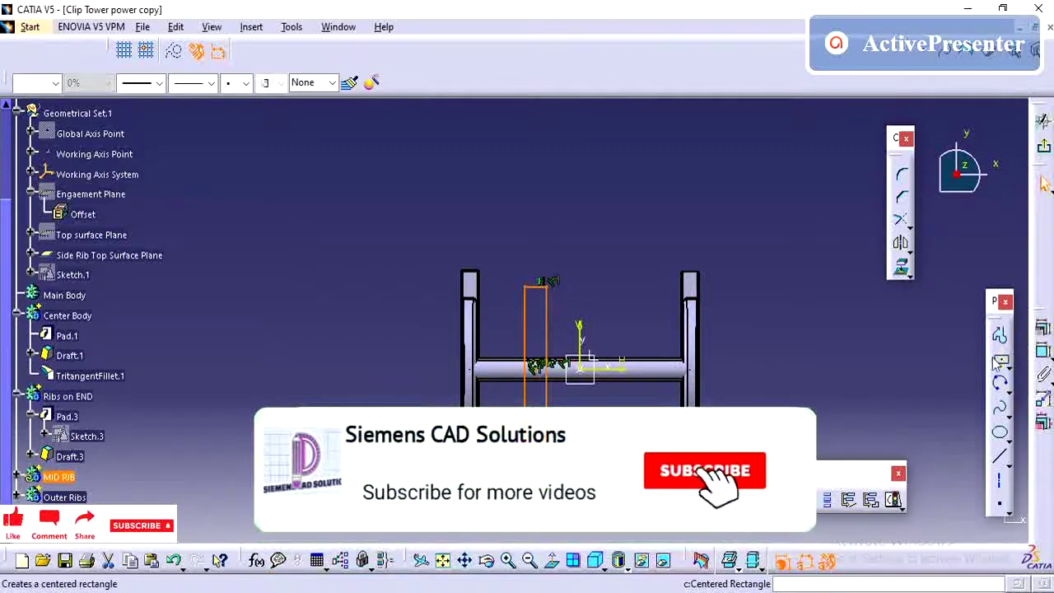
{"action": "left_click", "coordinate": [634, 368]}
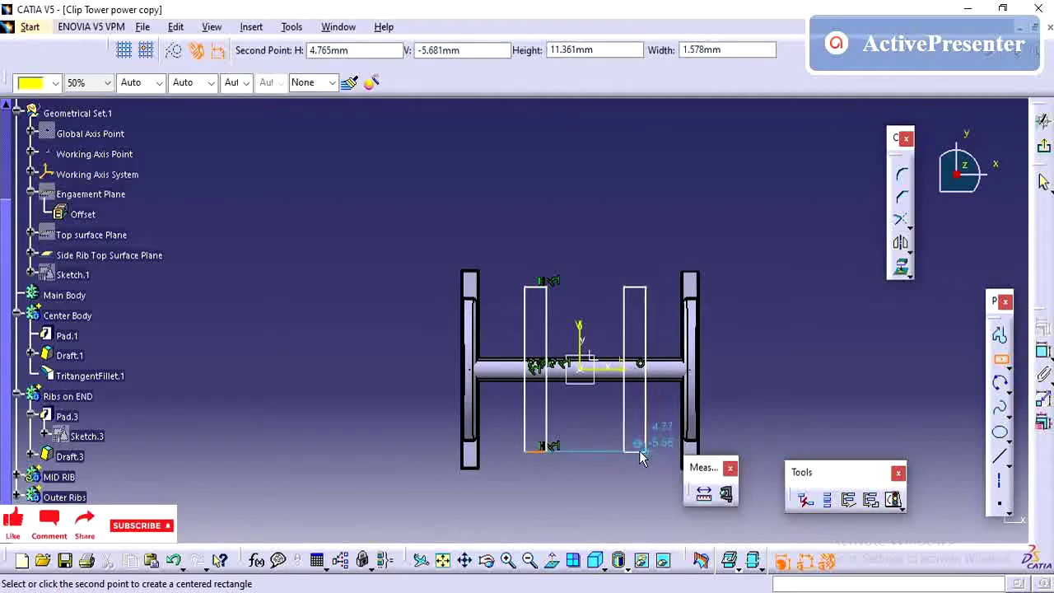
{"action": "left_click", "coordinate": [640, 452]}
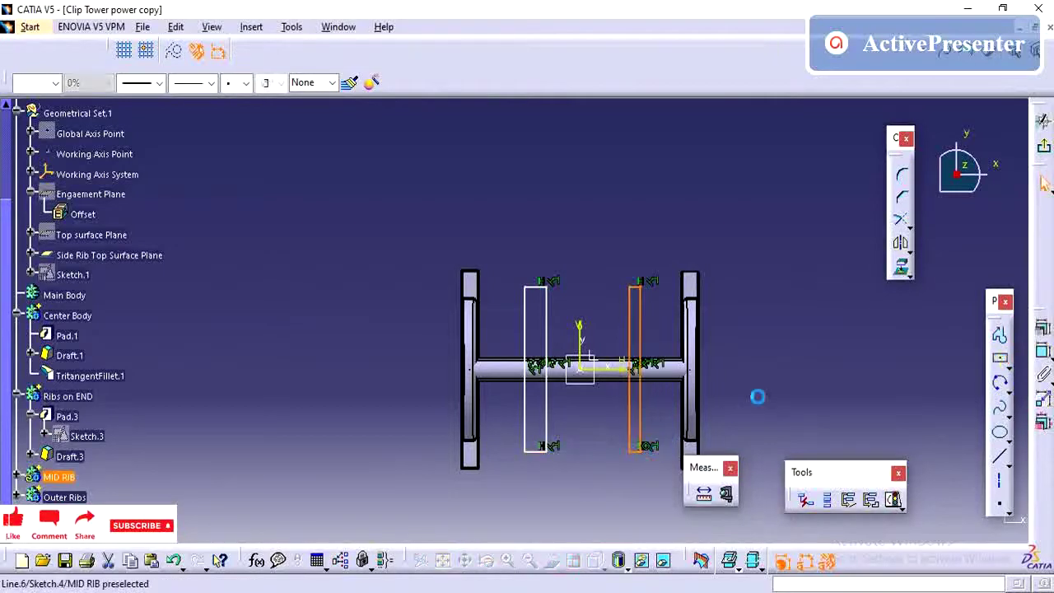
{"action": "left_click", "coordinate": [810, 358]}
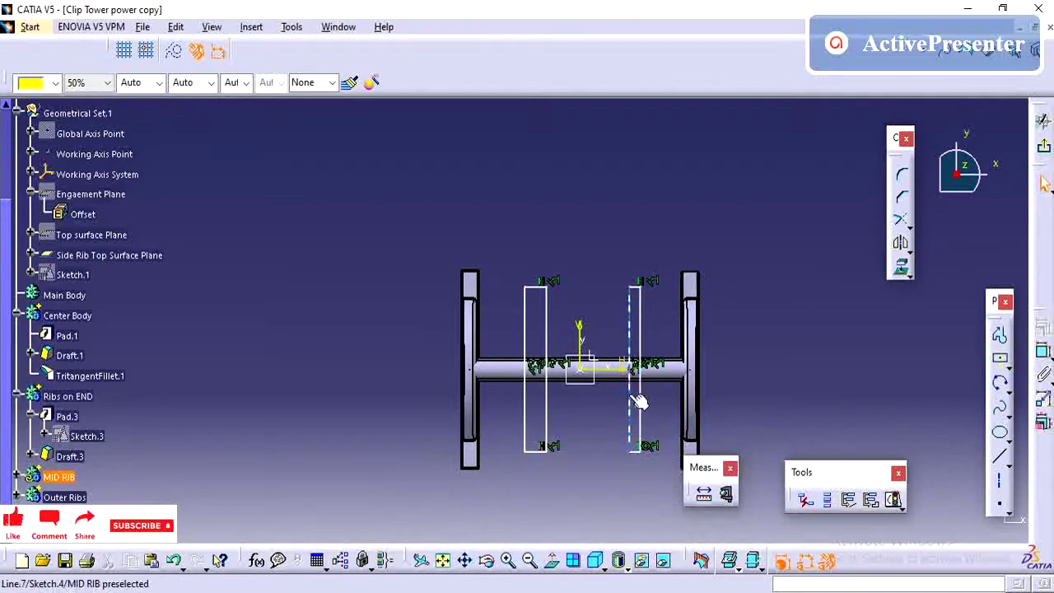
{"action": "middle_click_drag", "start_coordinate": [635, 394], "coordinate": [629, 342]}
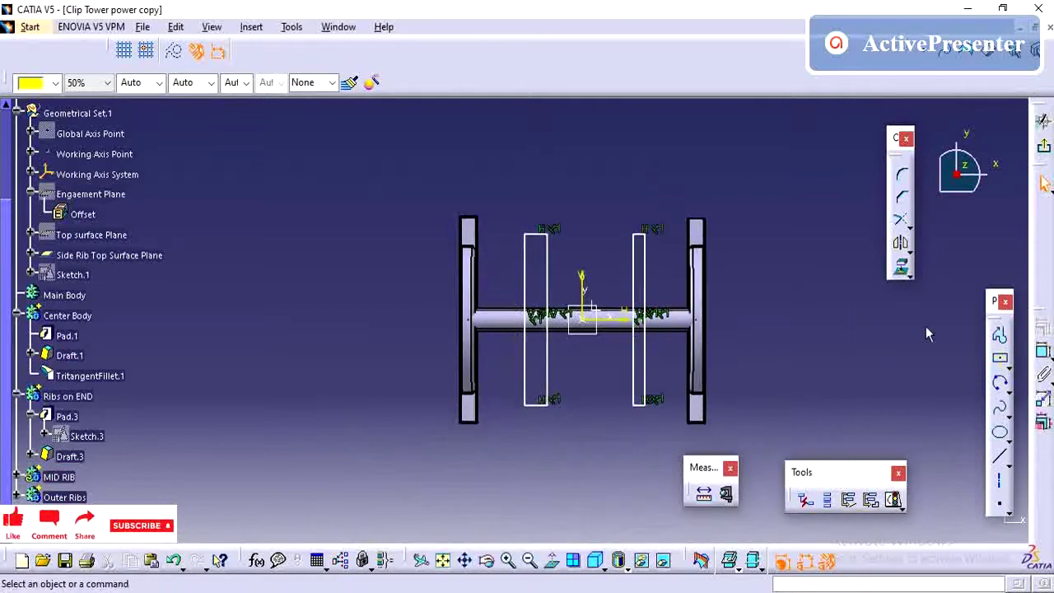
Dimension the rib rectangle widths: 1.5 on the right rib, 1 on the left rib.
{"action": "left_click", "coordinate": [1043, 350]}
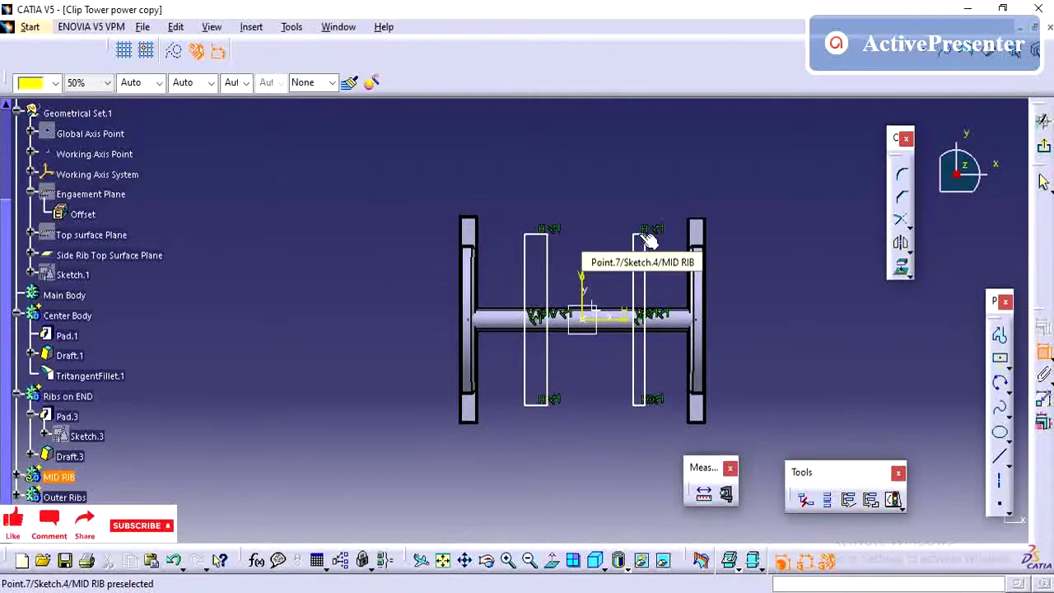
{"action": "left_click", "coordinate": [640, 235]}
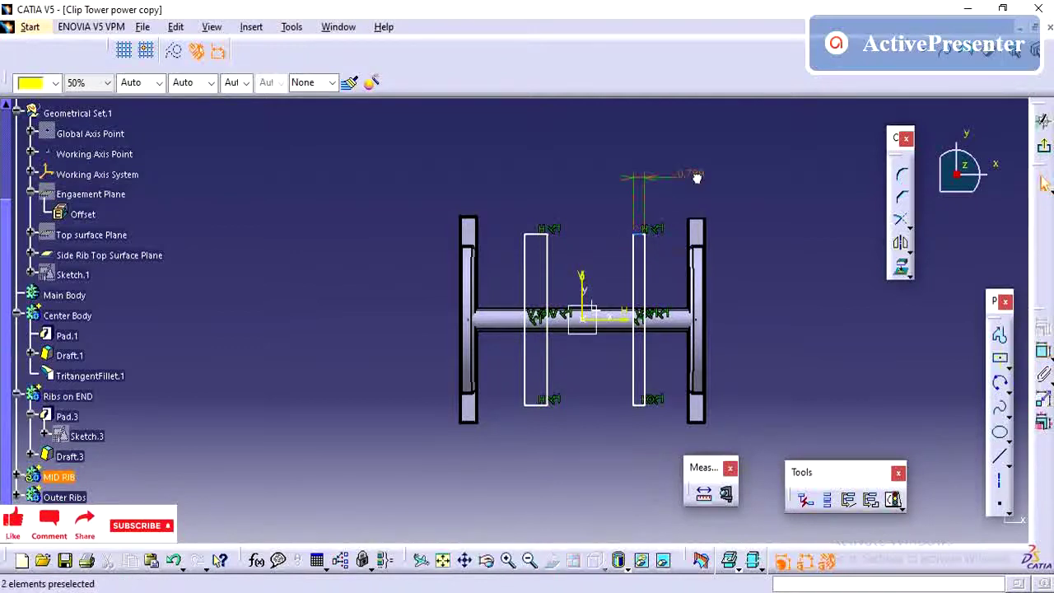
{"action": "left_click", "coordinate": [696, 178]}
{"action": "double_click", "coordinate": [698, 172]}
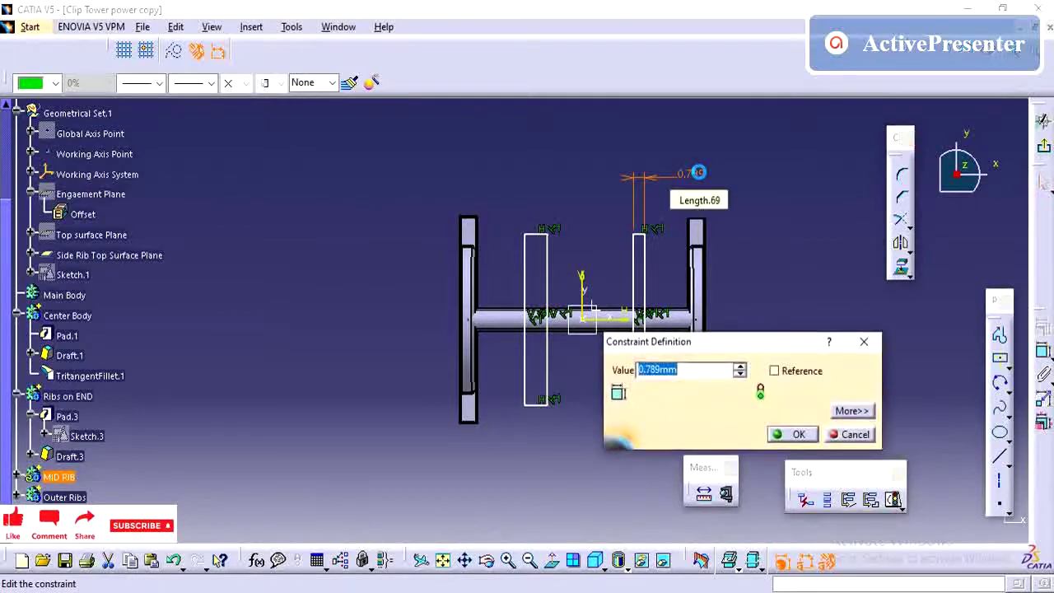
{"action": "type", "text": "1.5"}
{"action": "key", "text": "Return"}
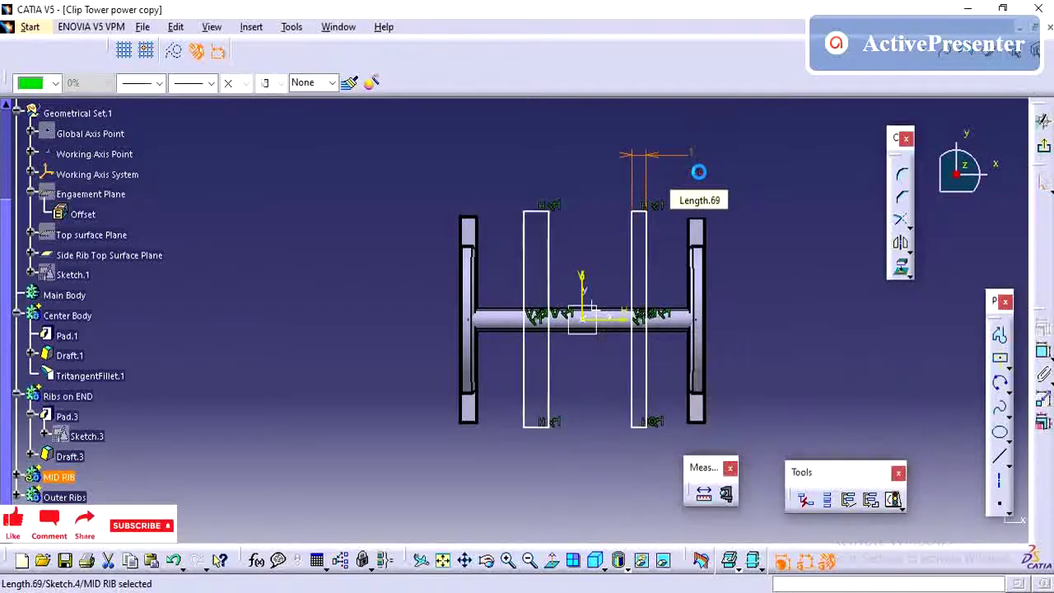
{"action": "left_click", "coordinate": [1041, 352]}
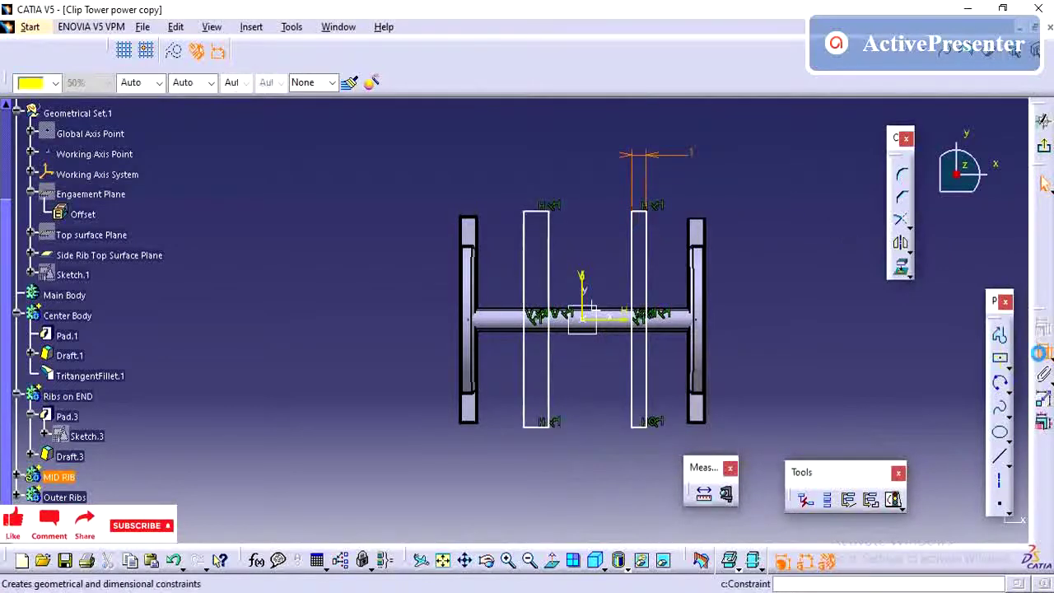
{"action": "left_click", "coordinate": [535, 213]}
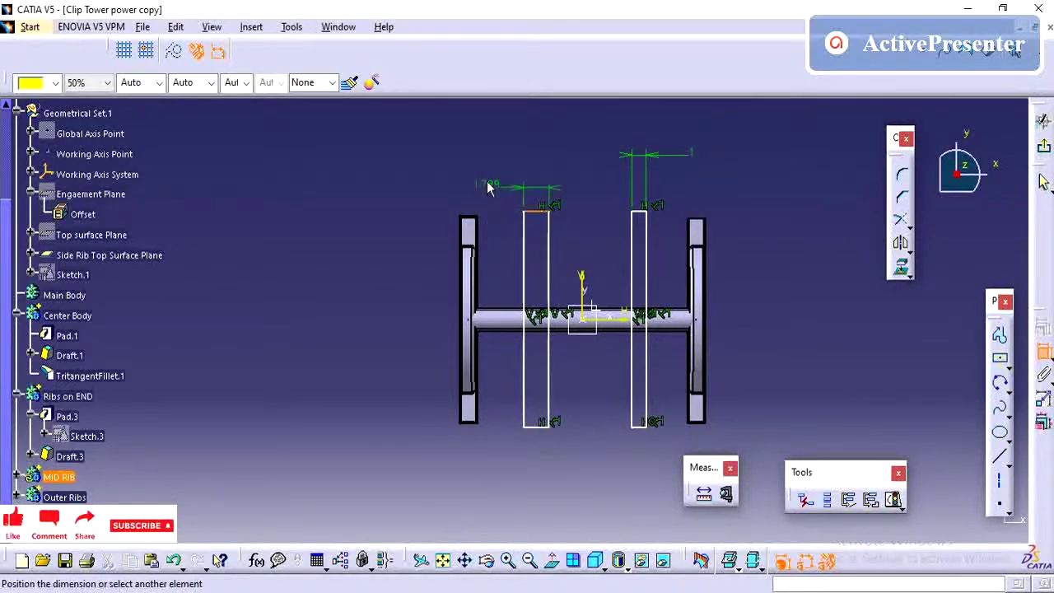
{"action": "left_click", "coordinate": [480, 169]}
{"action": "double_click", "coordinate": [480, 164]}
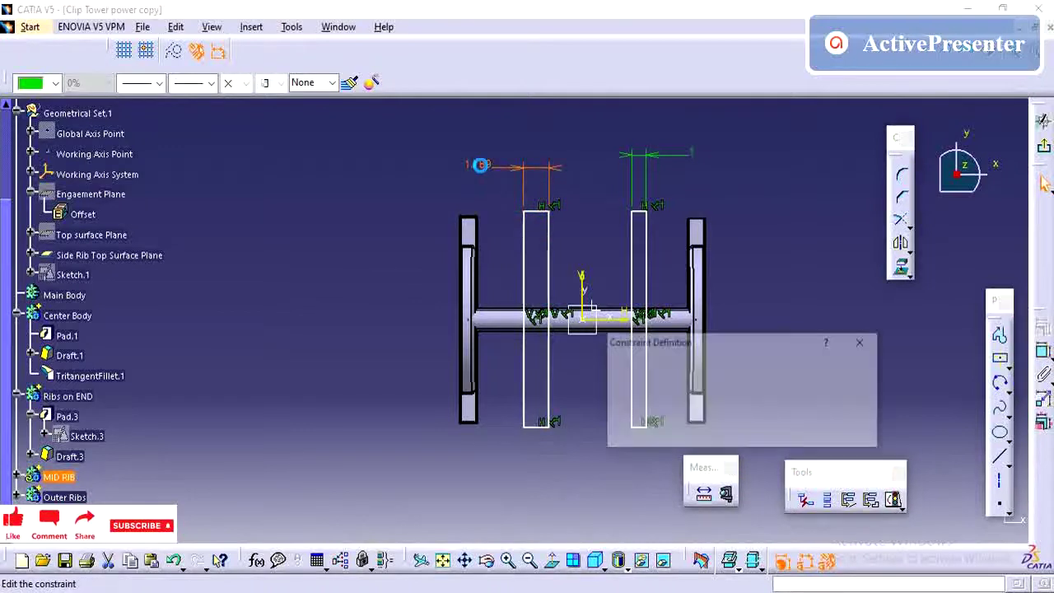
{"action": "type", "text": "1"}
{"action": "left_click", "coordinate": [790, 434]}
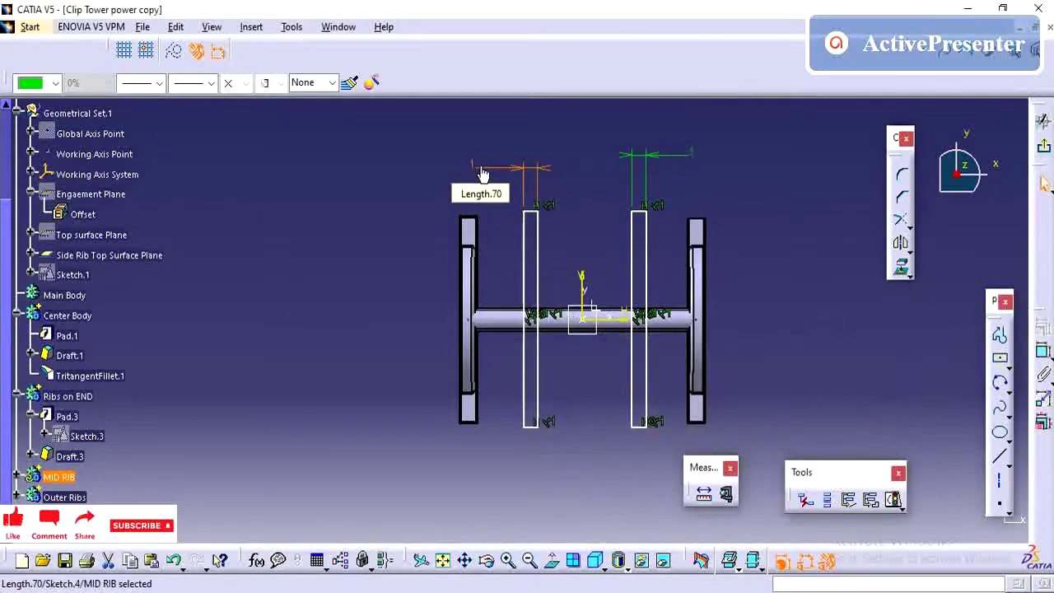
{"action": "left_click", "coordinate": [601, 204]}
Constrain the spacing between the two rib lines to 5.
{"action": "left_click", "coordinate": [1042, 352]}
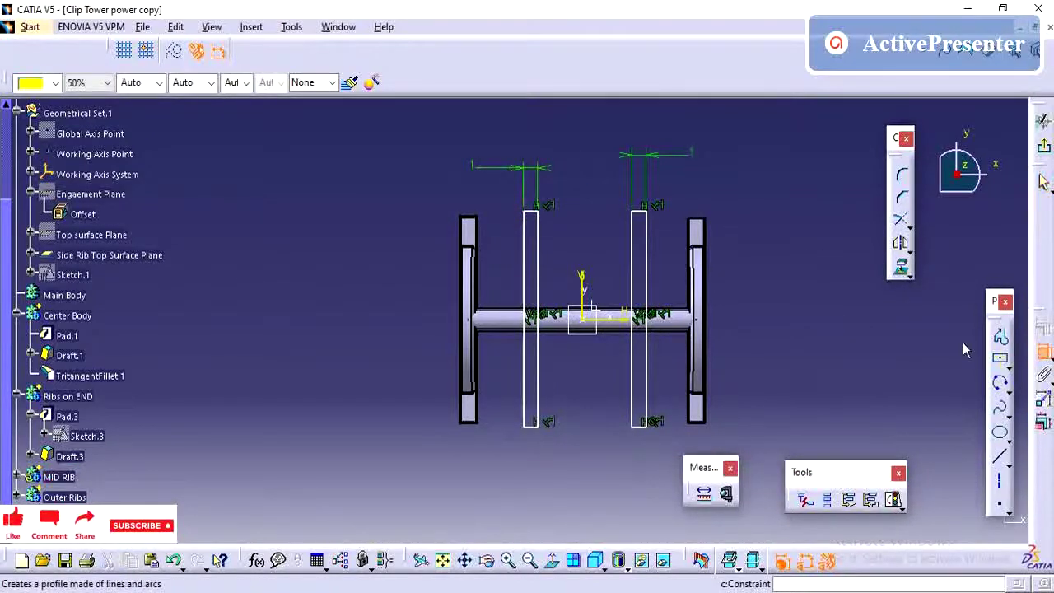
{"action": "left_click", "coordinate": [536, 237]}
{"action": "left_click", "coordinate": [633, 232]}
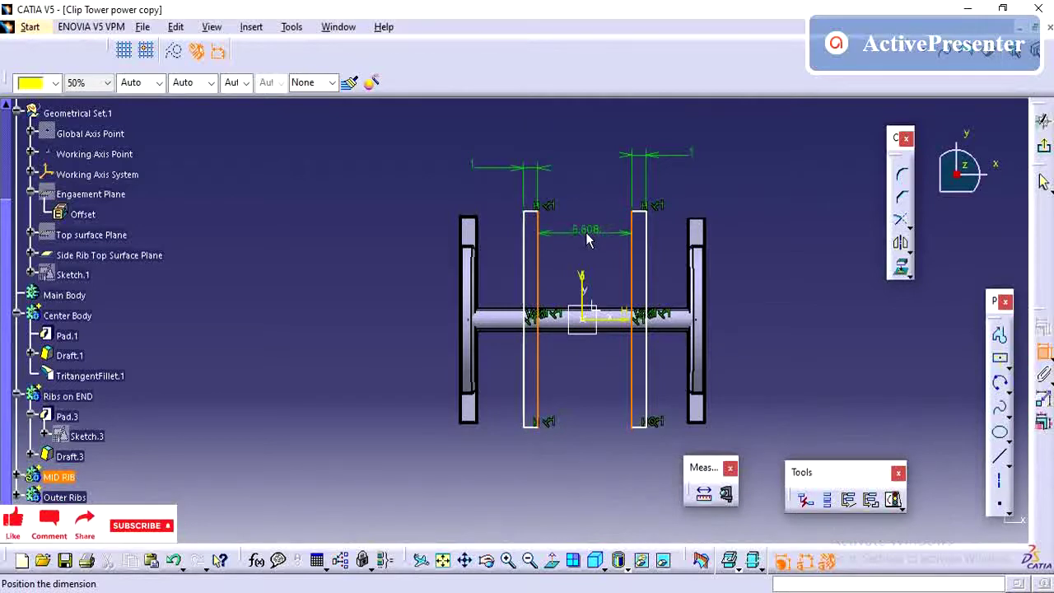
{"action": "left_click", "coordinate": [587, 239]}
{"action": "left_click", "coordinate": [585, 229]}
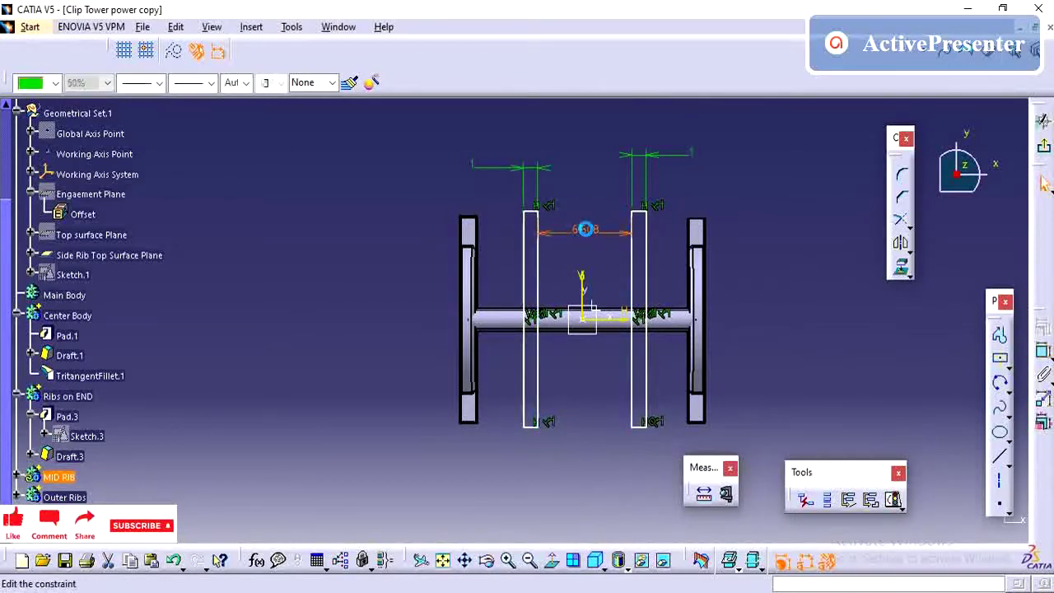
{"action": "double_click", "coordinate": [585, 229]}
{"action": "type", "text": "5"}
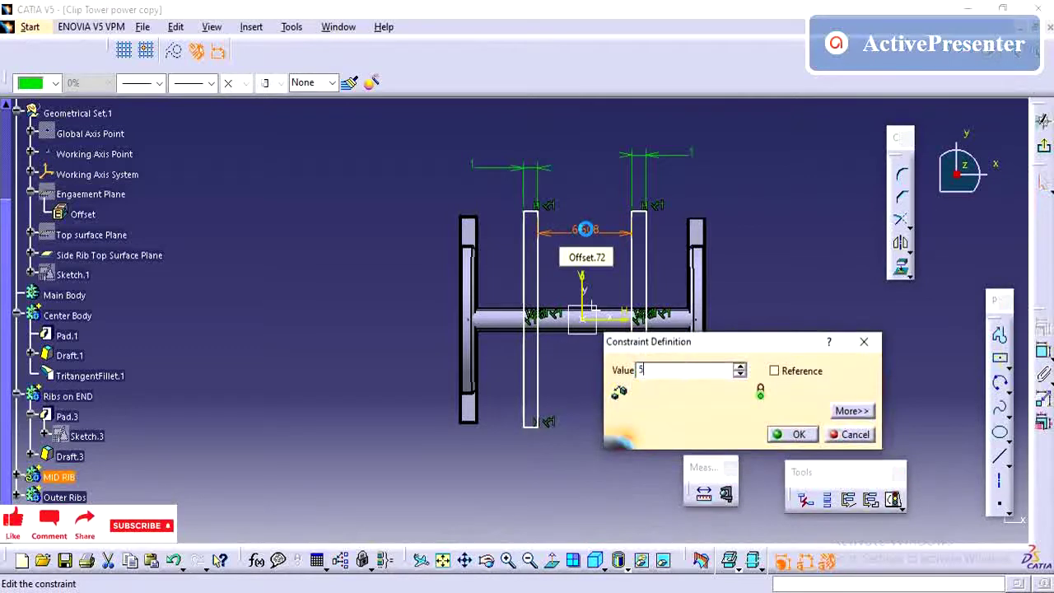
{"action": "key", "text": "Return"}
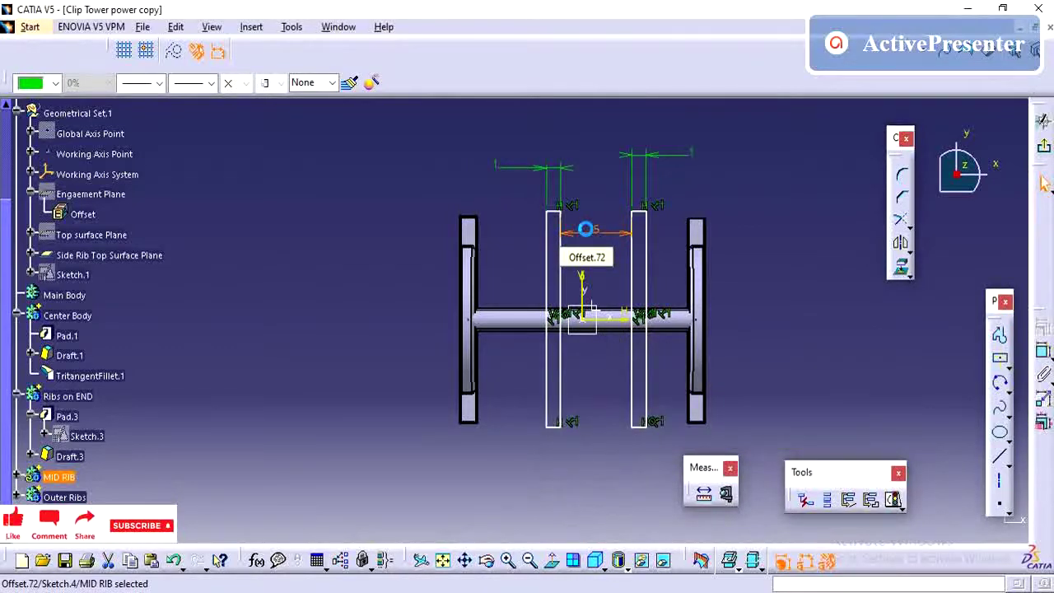
{"action": "left_click", "coordinate": [560, 264]}
Make the two rib lines symmetric with a Symmetry constraint.
{"action": "left_click", "coordinate": [642, 255], "text": "ctrl"}
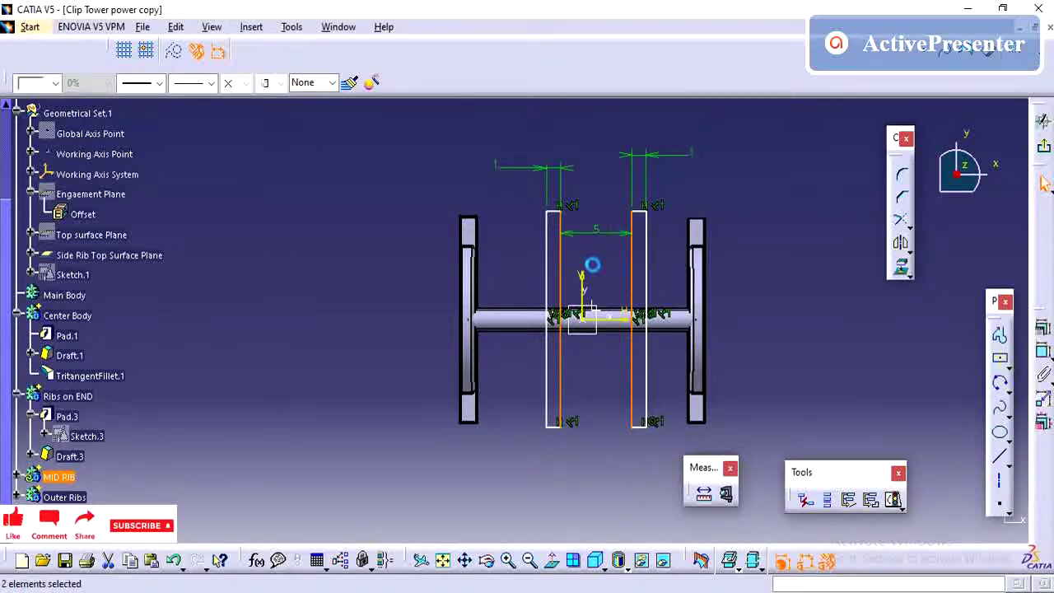
{"action": "left_click", "coordinate": [1042, 327]}
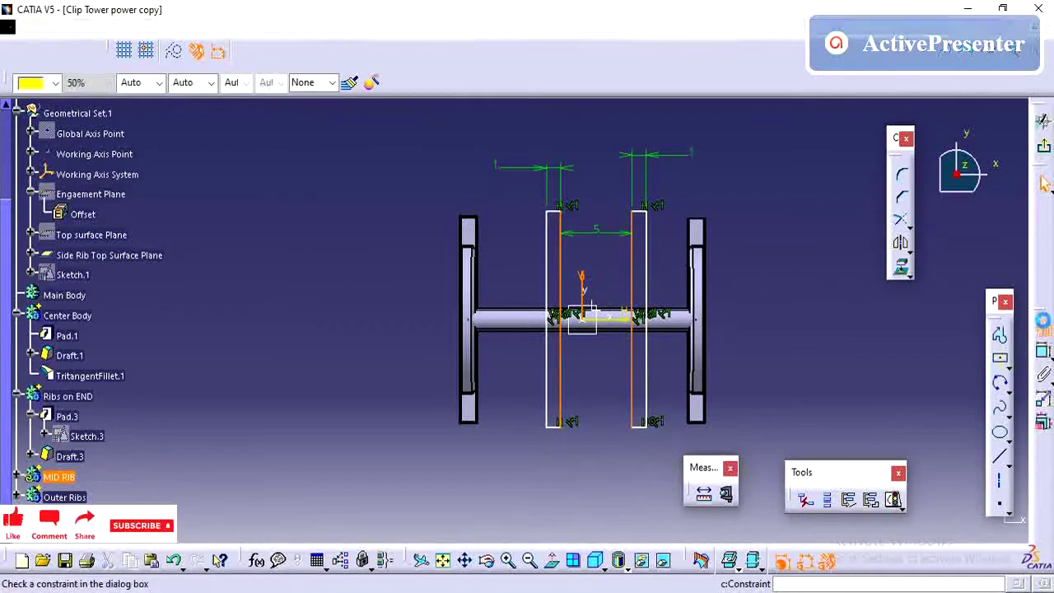
{"action": "left_click", "coordinate": [803, 353]}
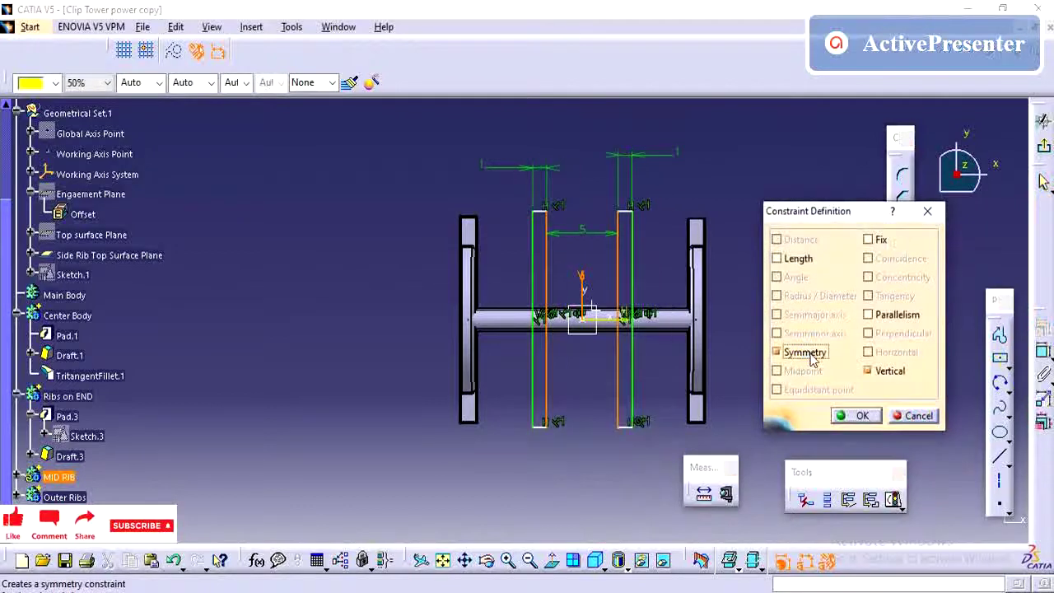
{"action": "left_click", "coordinate": [861, 415]}
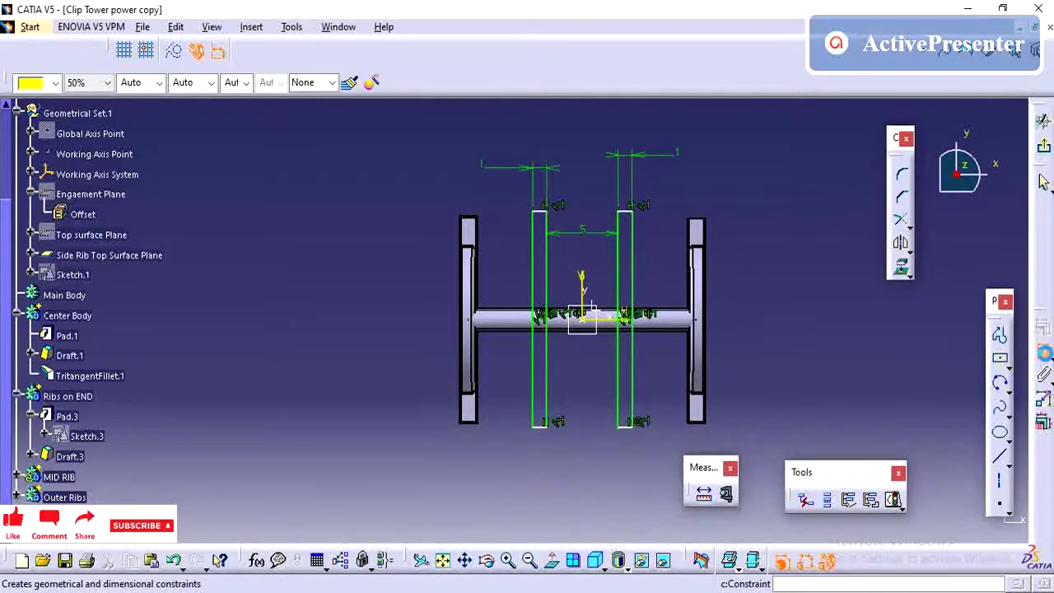
Constrain the right rib line's length to 13.5.
{"action": "left_click", "coordinate": [1043, 353]}
{"action": "left_click", "coordinate": [631, 221]}
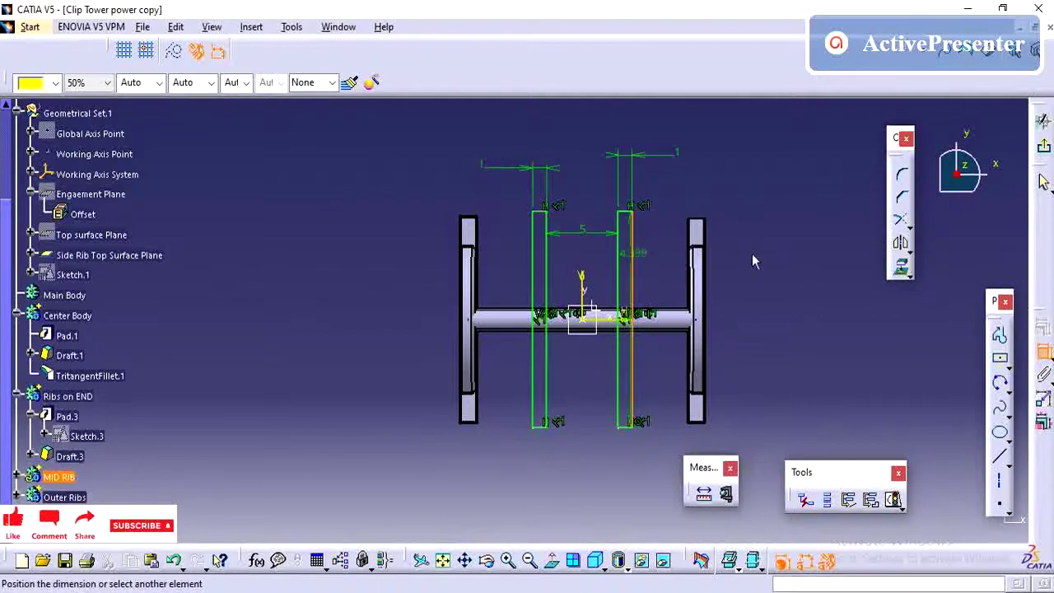
{"action": "left_click", "coordinate": [757, 272]}
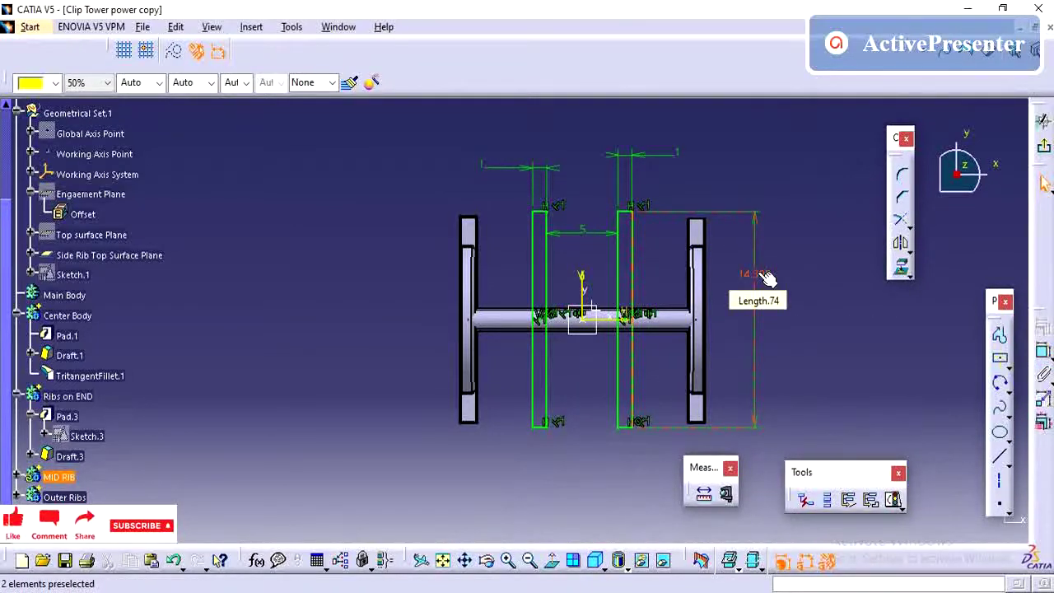
{"action": "double_click", "coordinate": [756, 273]}
{"action": "type", "text": "13.5"}
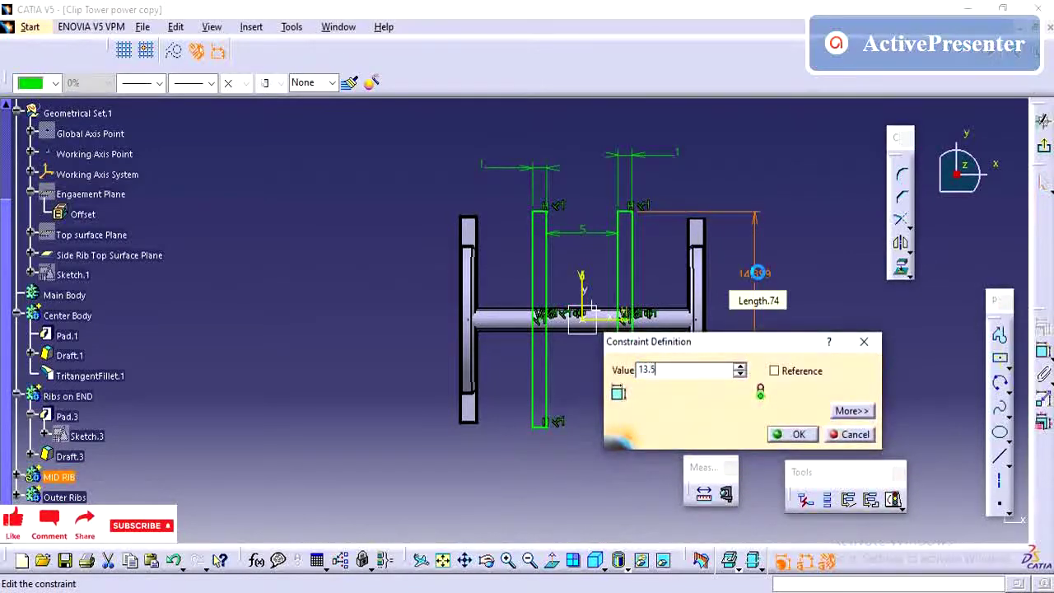
{"action": "key", "text": "Return"}
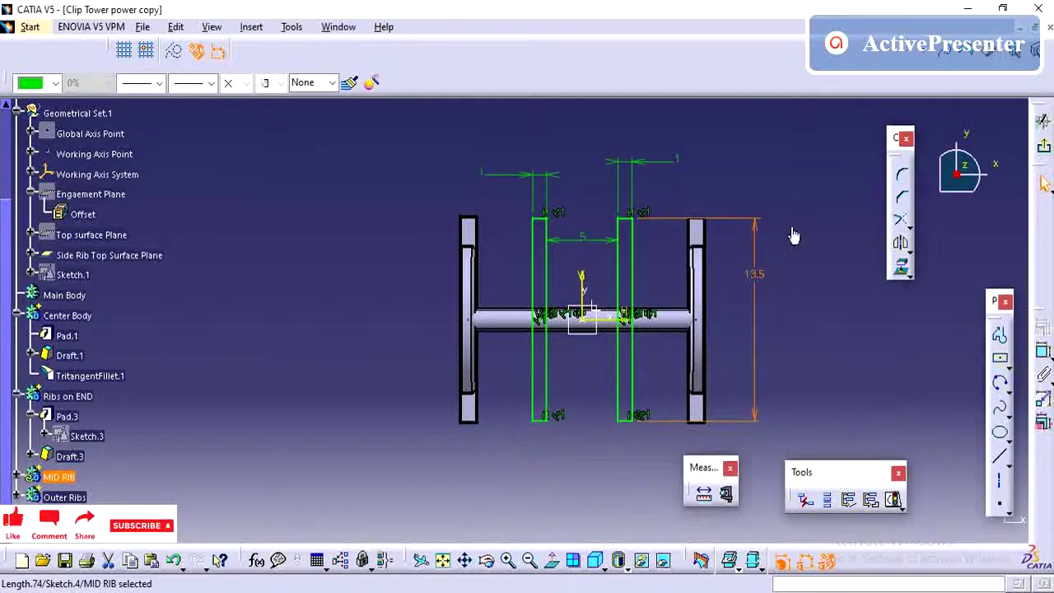
{"action": "left_click", "coordinate": [490, 392]}
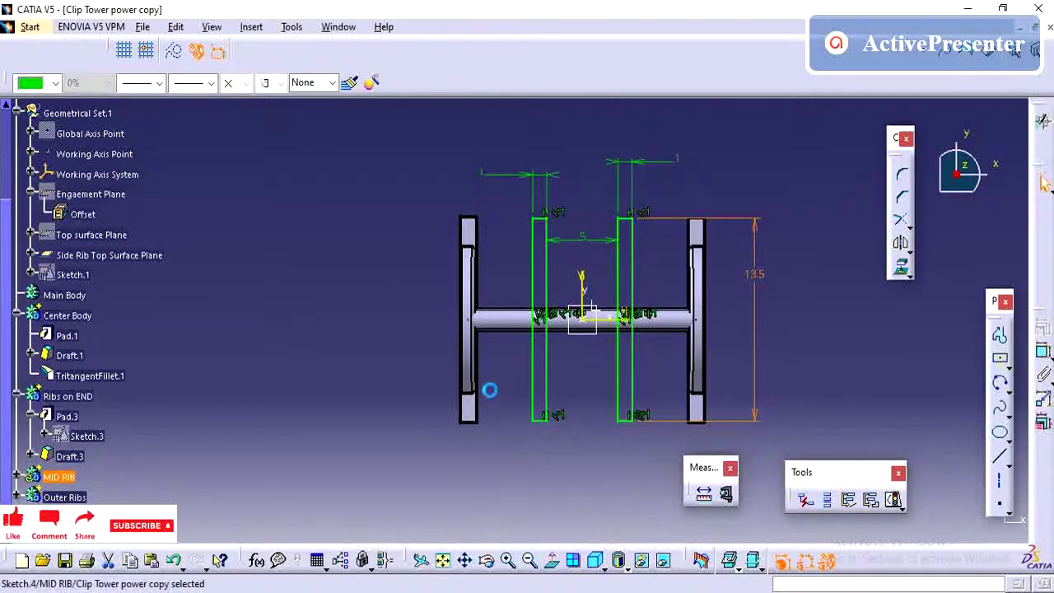
Exit the sketch and start a pad with a 0.5 mm first limit.
{"action": "double_click", "coordinate": [490, 385]}
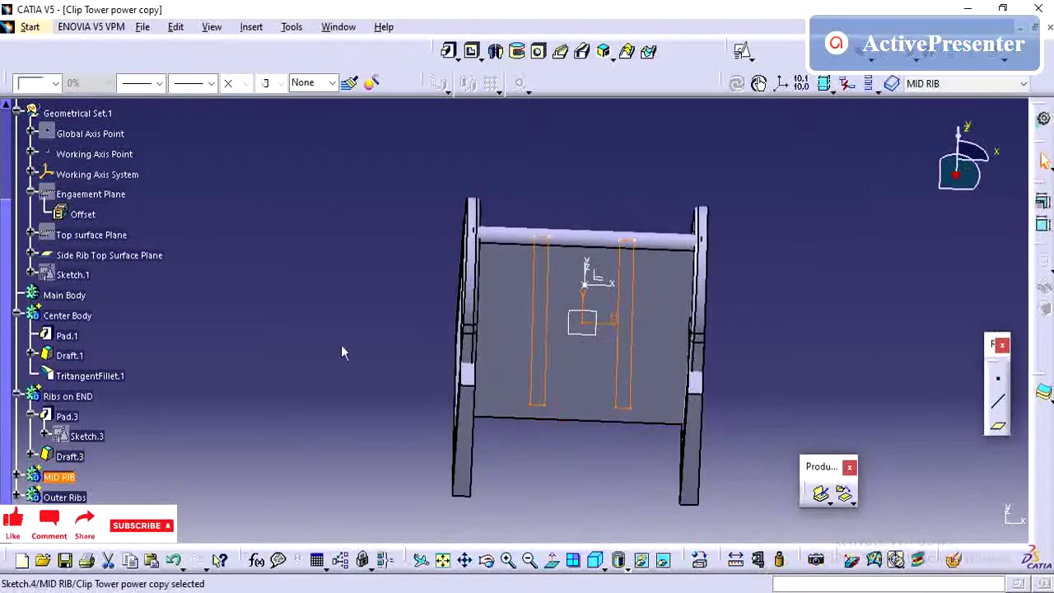
{"action": "left_click", "coordinate": [16, 476]}
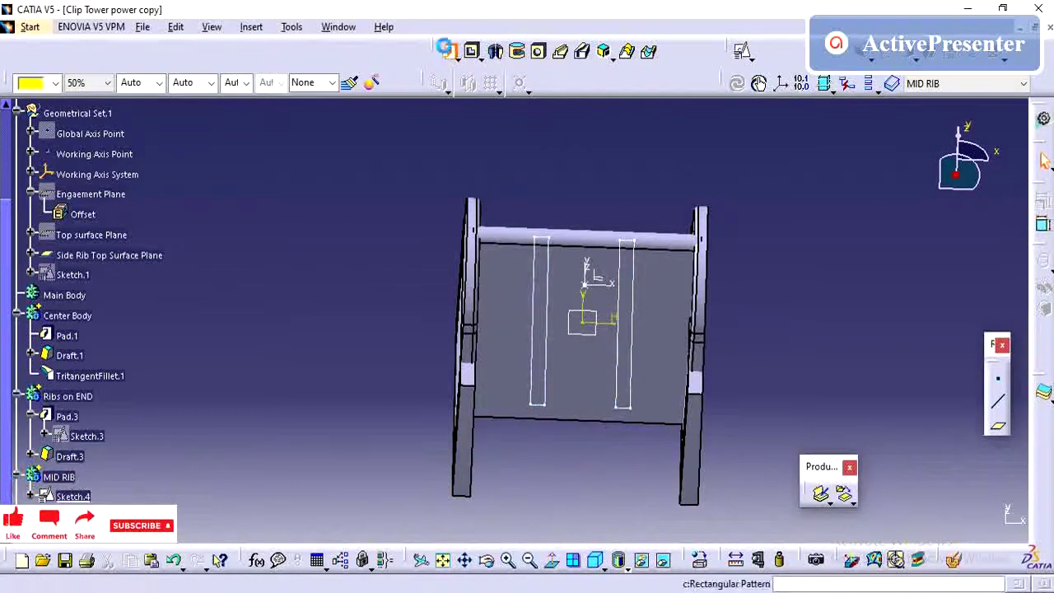
{"action": "left_click", "coordinate": [618, 560]}
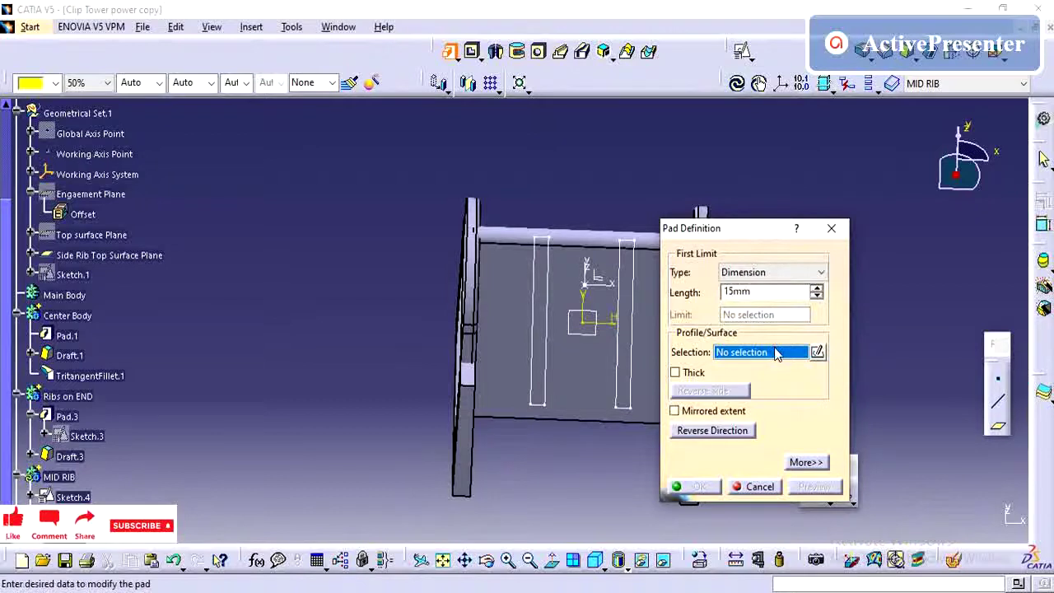
{"action": "left_click", "coordinate": [807, 463]}
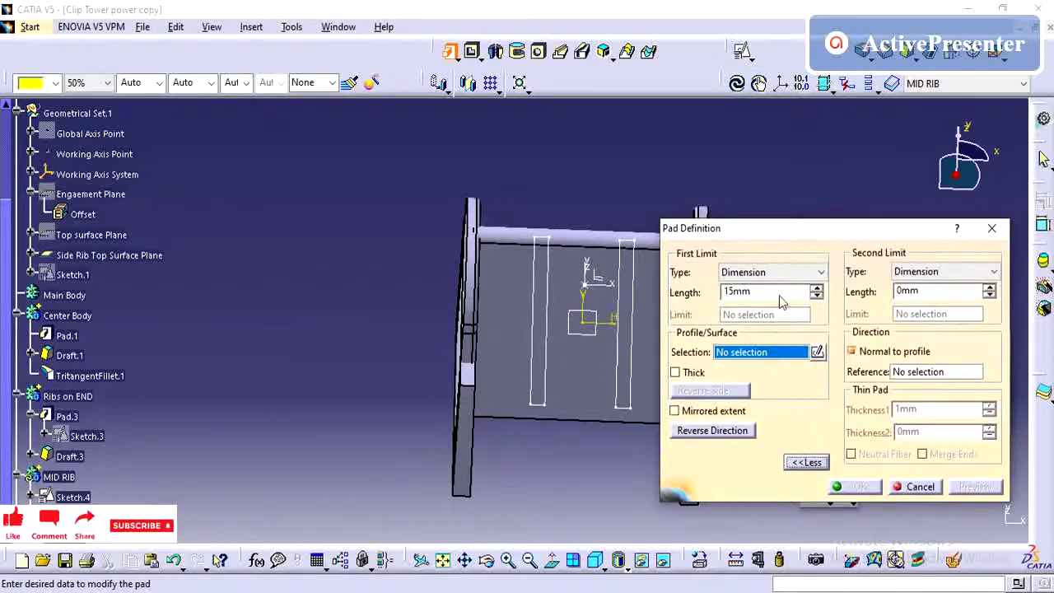
{"action": "double_click", "coordinate": [766, 291]}
{"action": "key", "text": "BackSpace"}
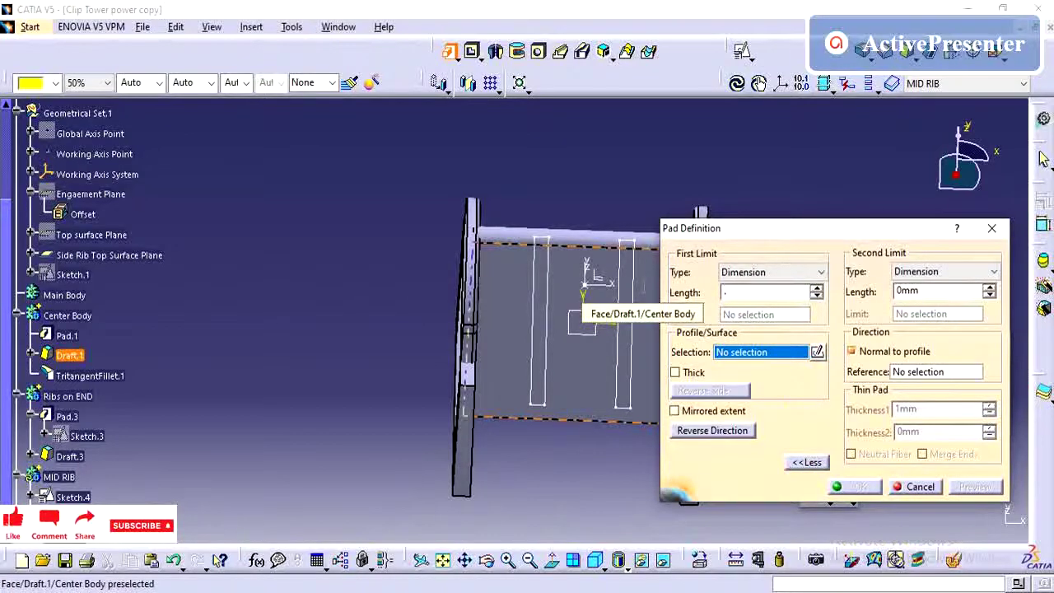
{"action": "left_click", "coordinate": [954, 291]}
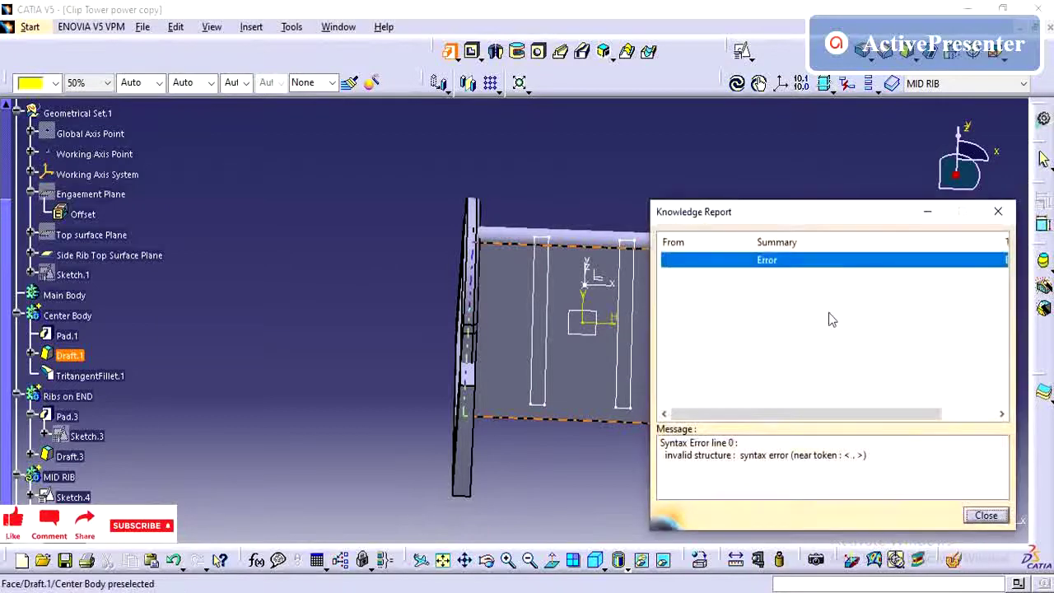
{"action": "left_click", "coordinate": [987, 514]}
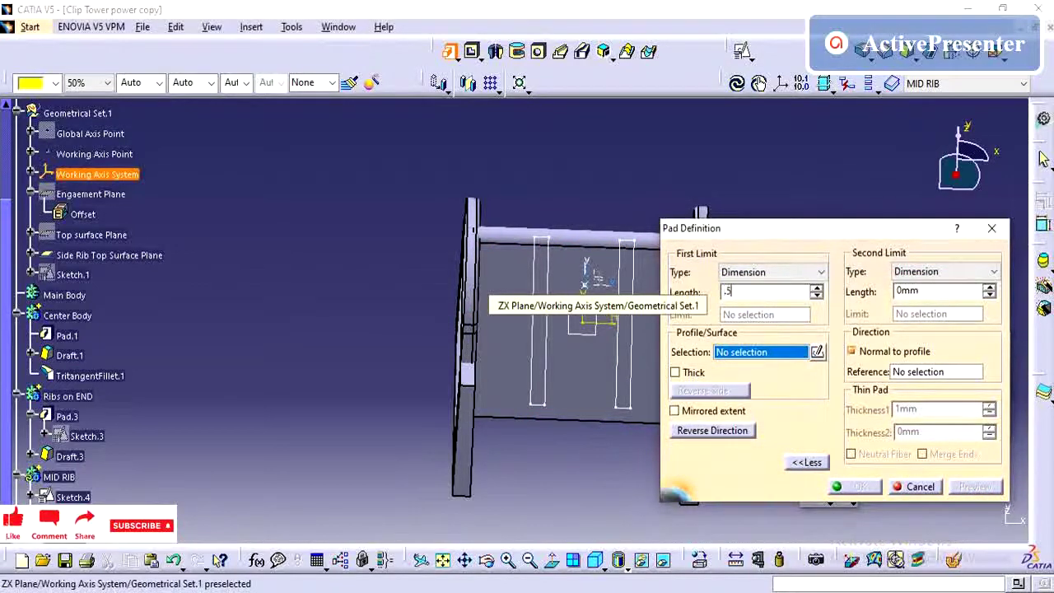
Pad Sketch.4 with an 11 mm second limit to create the two mid ribs.
{"action": "left_click", "coordinate": [947, 274]}
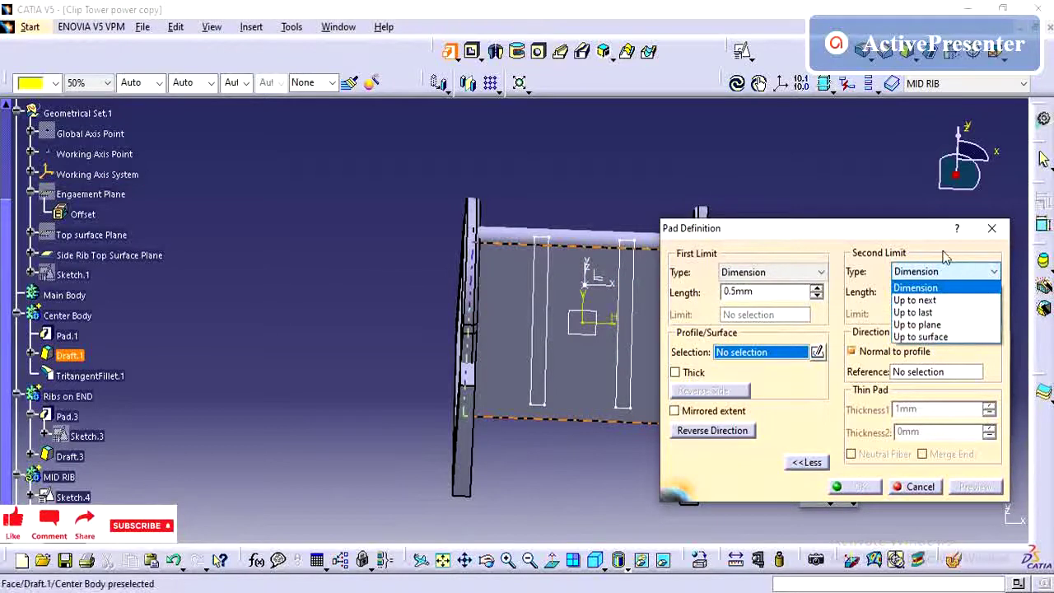
{"action": "left_click", "coordinate": [915, 288]}
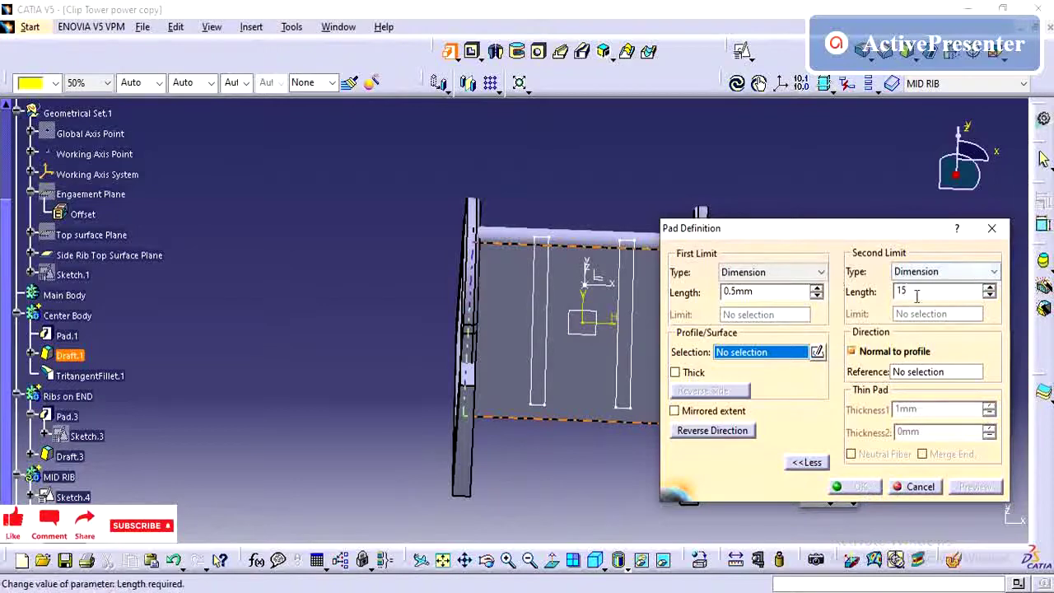
{"action": "left_click", "coordinate": [72, 497]}
{"action": "mouse_move", "coordinate": [568, 346]}
{"action": "middle_mouse_down"}
{"action": "mouse_move", "coordinate": [580, 331]}
{"action": "mouse_move", "coordinate": [613, 383]}
{"action": "middle_mouse_up"}
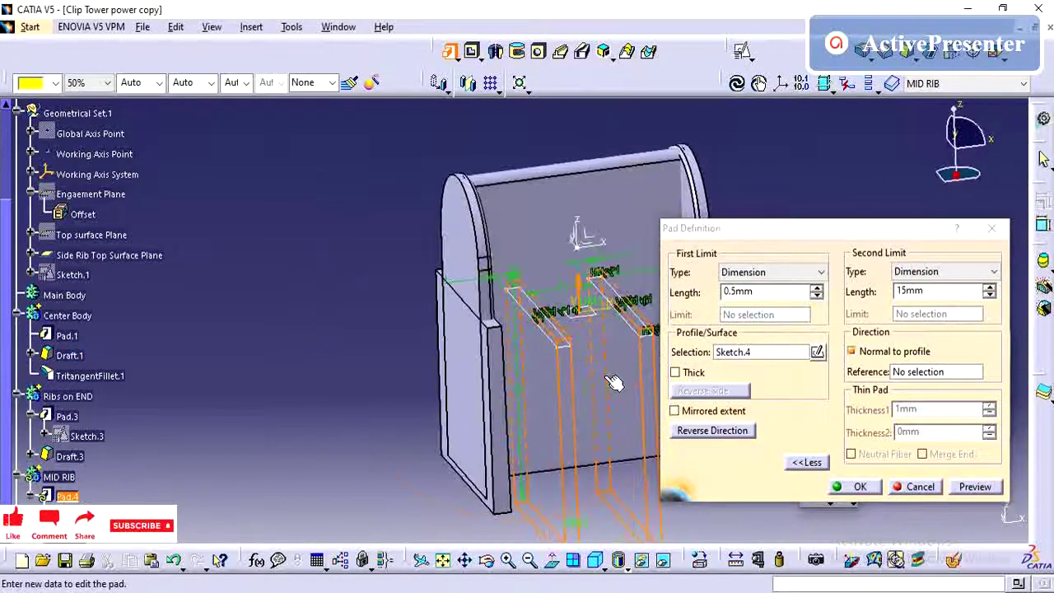
{"action": "middle_click_drag", "start_coordinate": [591, 446], "coordinate": [624, 301]}
{"action": "double_click", "coordinate": [939, 291]}
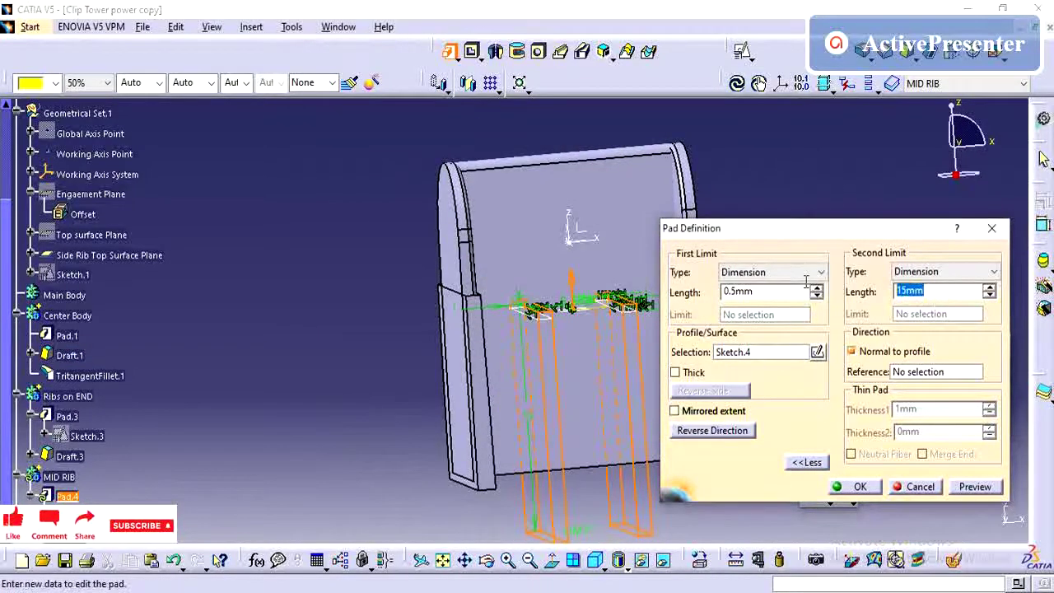
{"action": "type", "text": "11"}
{"action": "left_click", "coordinate": [765, 354]}
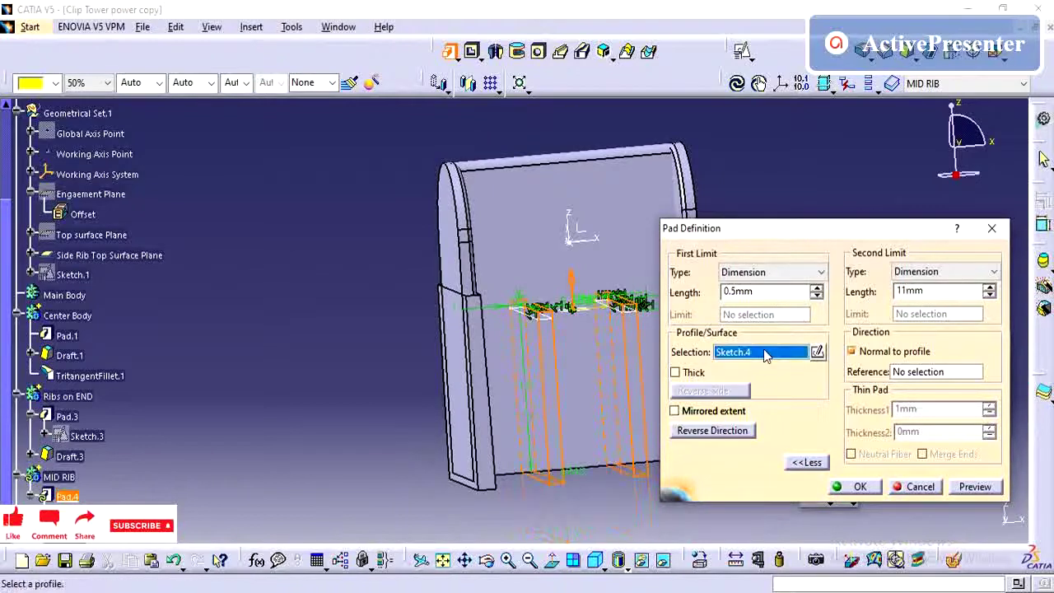
{"action": "mouse_move", "coordinate": [565, 365]}
{"action": "middle_mouse_down"}
{"action": "mouse_move", "coordinate": [545, 352]}
{"action": "mouse_move", "coordinate": [576, 362]}
{"action": "middle_mouse_up"}
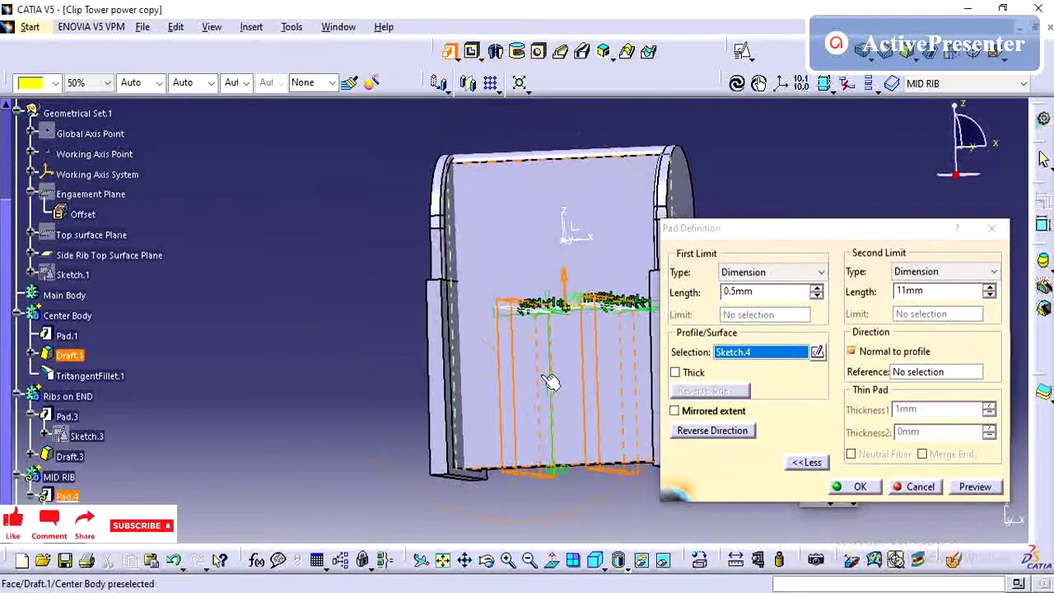
{"action": "left_click", "coordinate": [860, 486]}
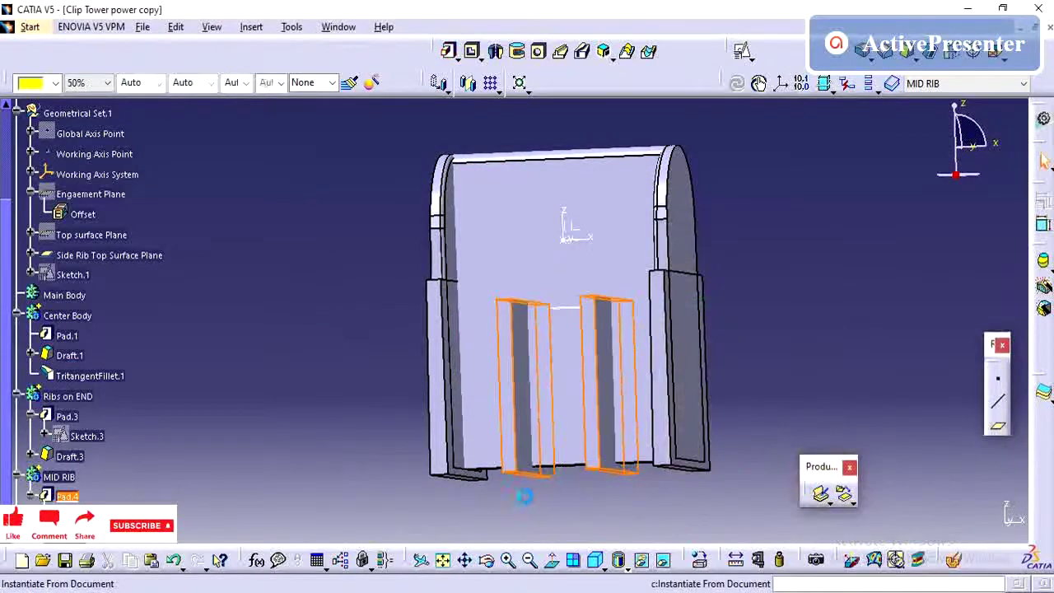
Collapse the MID RIB and Center Body branches, select Center Body and Ribs on END, and open Insert.
{"action": "mouse_move", "coordinate": [527, 494]}
{"action": "middle_mouse_down"}
{"action": "mouse_move", "coordinate": [525, 449]}
{"action": "mouse_move", "coordinate": [554, 411]}
{"action": "mouse_move", "coordinate": [618, 430]}
{"action": "middle_mouse_up"}
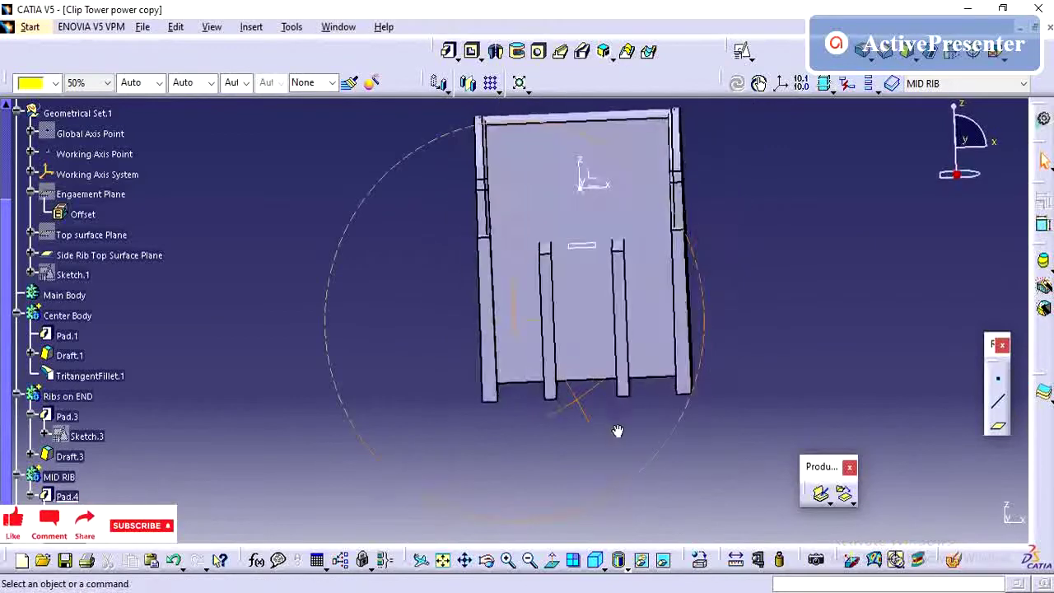
{"action": "left_click", "coordinate": [18, 477]}
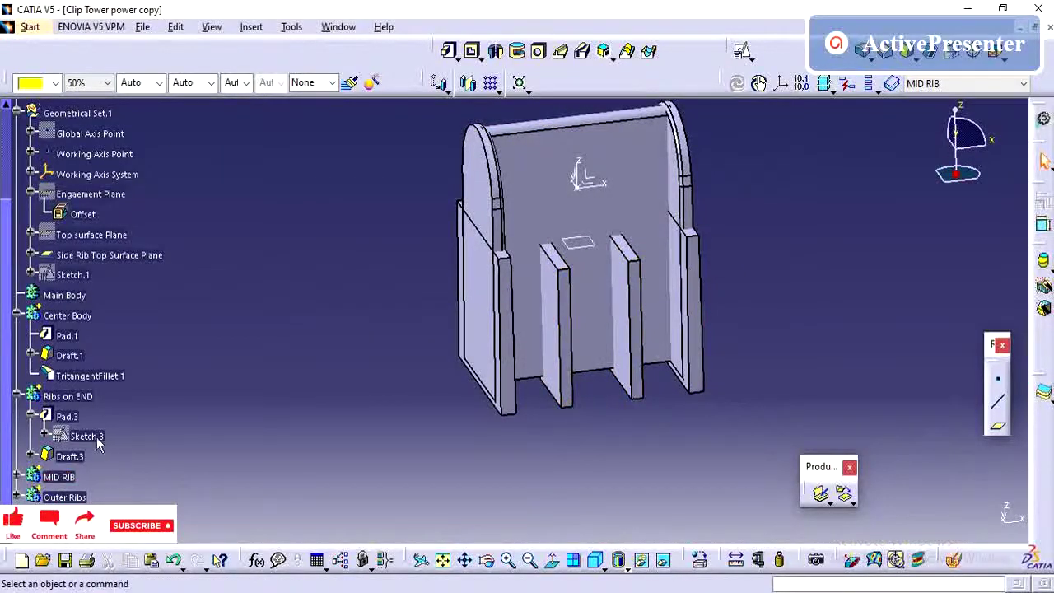
{"action": "left_click", "coordinate": [18, 315]}
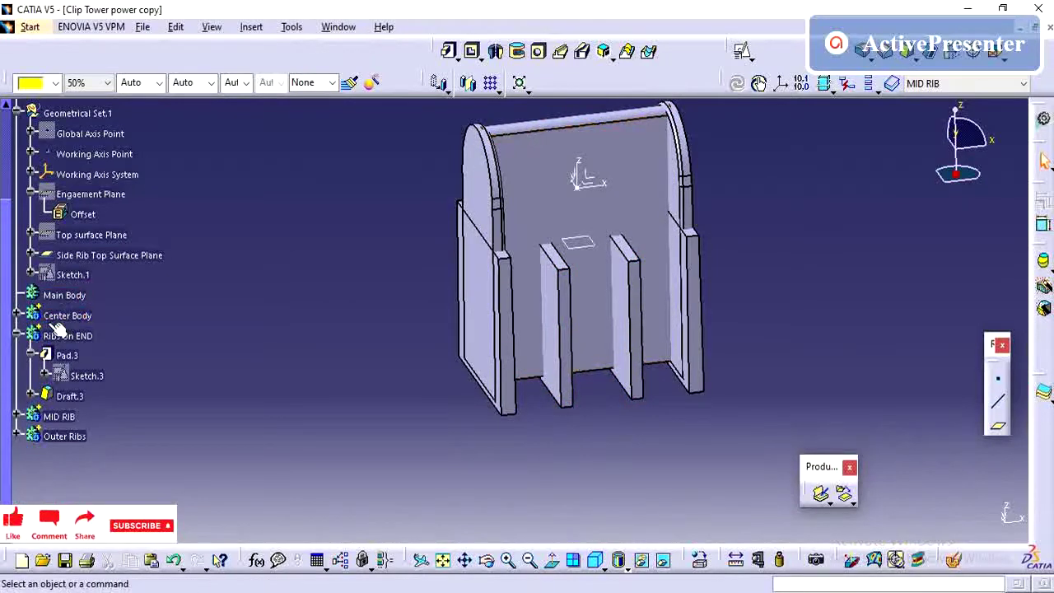
{"action": "left_click", "coordinate": [17, 315]}
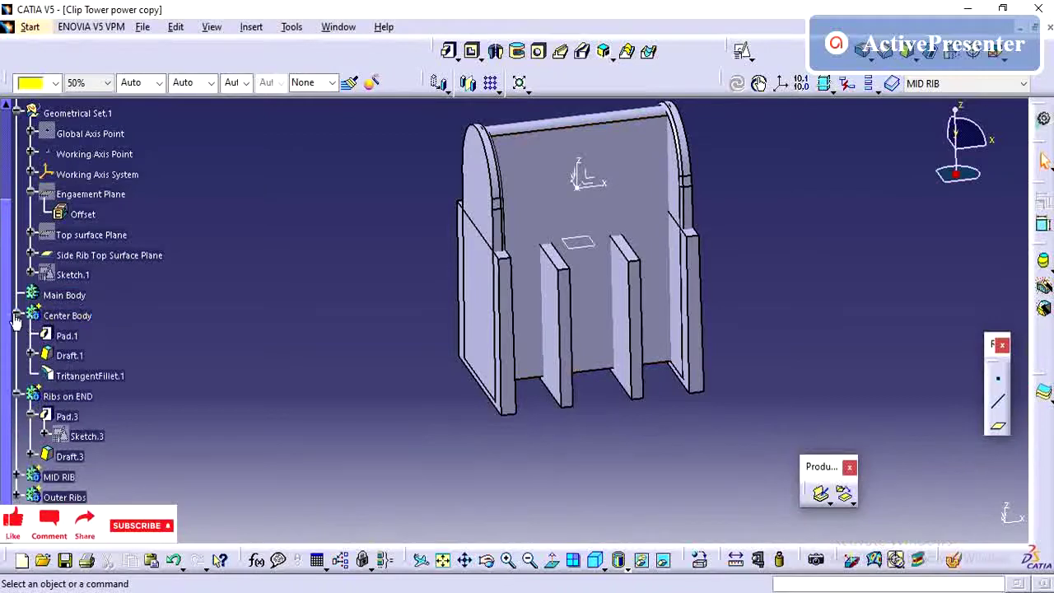
{"action": "left_click", "coordinate": [17, 315]}
{"action": "left_click", "coordinate": [57, 317]}
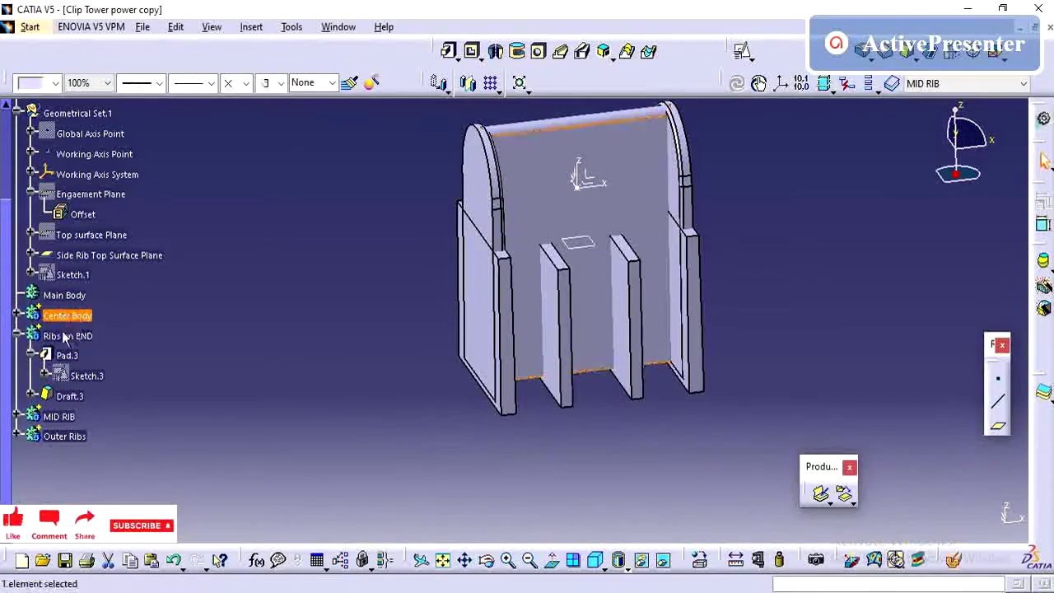
{"action": "left_click", "coordinate": [69, 338]}
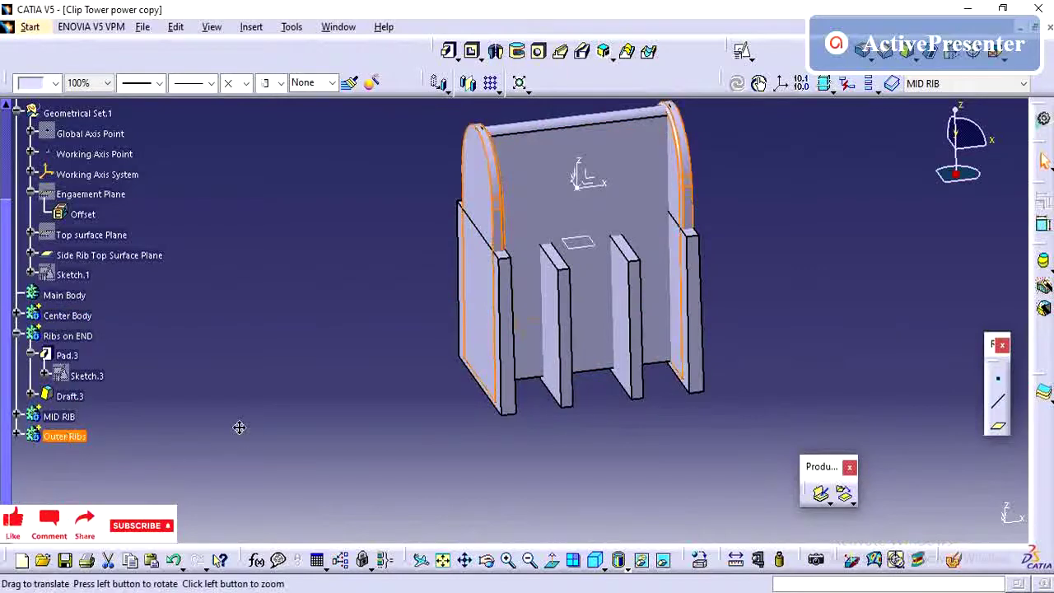
{"action": "middle_click_drag", "start_coordinate": [238, 428], "coordinate": [266, 447]}
{"action": "scroll", "coordinate": [162, 371], "scroll_direction": "up", "scroll_amount": 2}
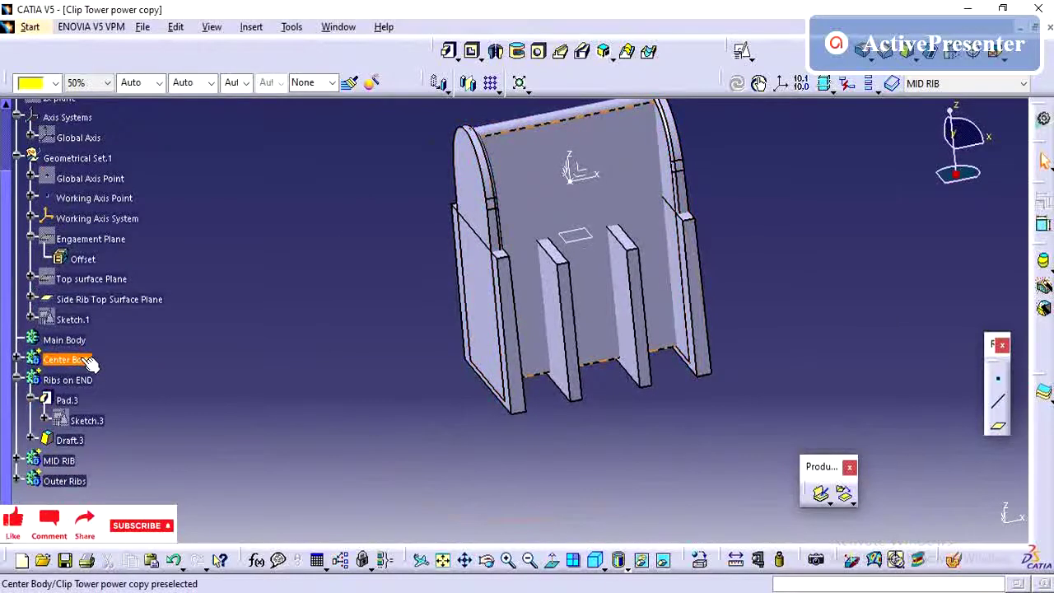
{"action": "left_click", "coordinate": [252, 27]}
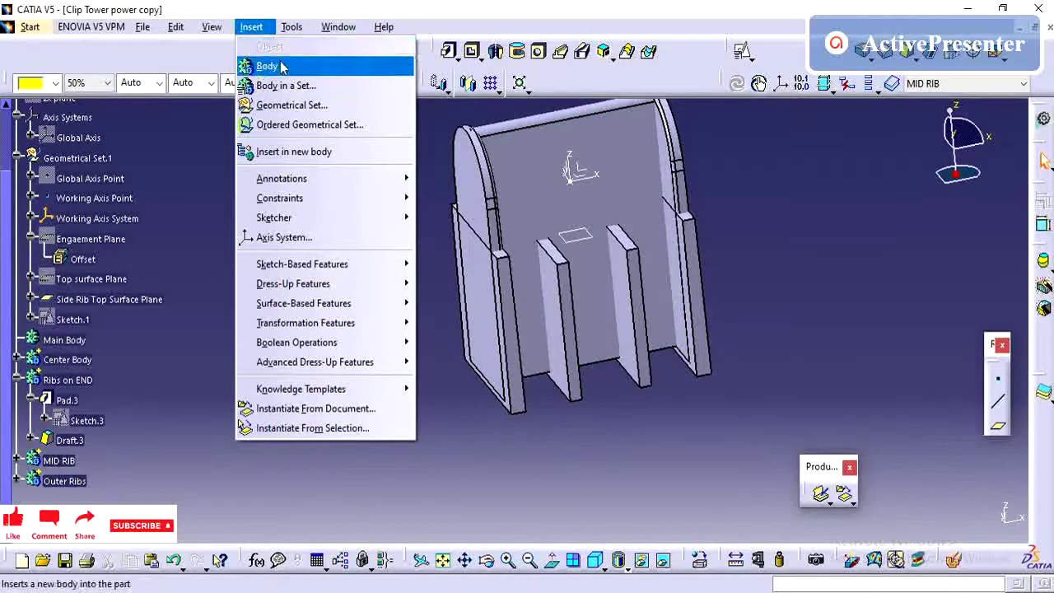
Insert a new body, Body.6, dismissing the insertion warning.
{"action": "left_click", "coordinate": [271, 86]}
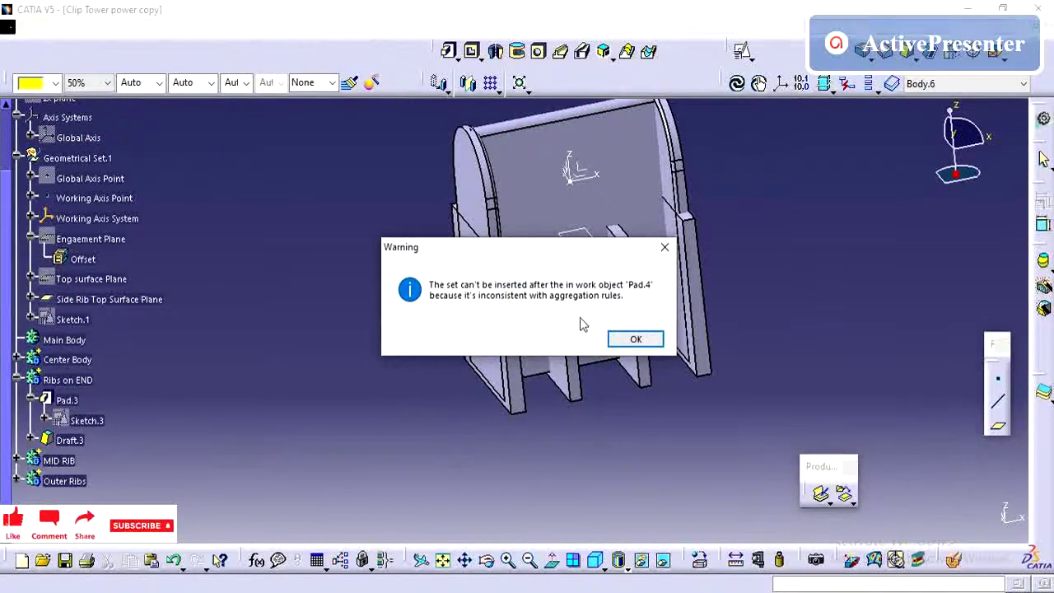
{"action": "key", "text": "Return"}
{"action": "scroll", "coordinate": [153, 207], "scroll_direction": "up", "scroll_amount": 3}
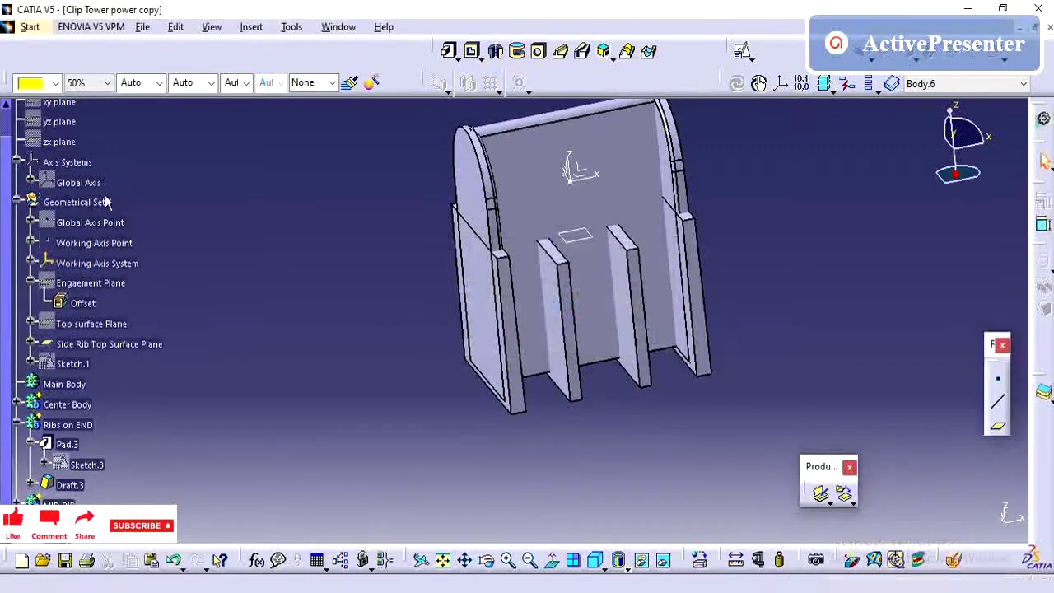
{"action": "scroll", "coordinate": [99, 181], "scroll_direction": "up", "scroll_amount": 2}
Make the part root the work object and insert another body, Body.7.
{"action": "right_click", "coordinate": [75, 170]}
{"action": "left_click", "coordinate": [150, 289]}
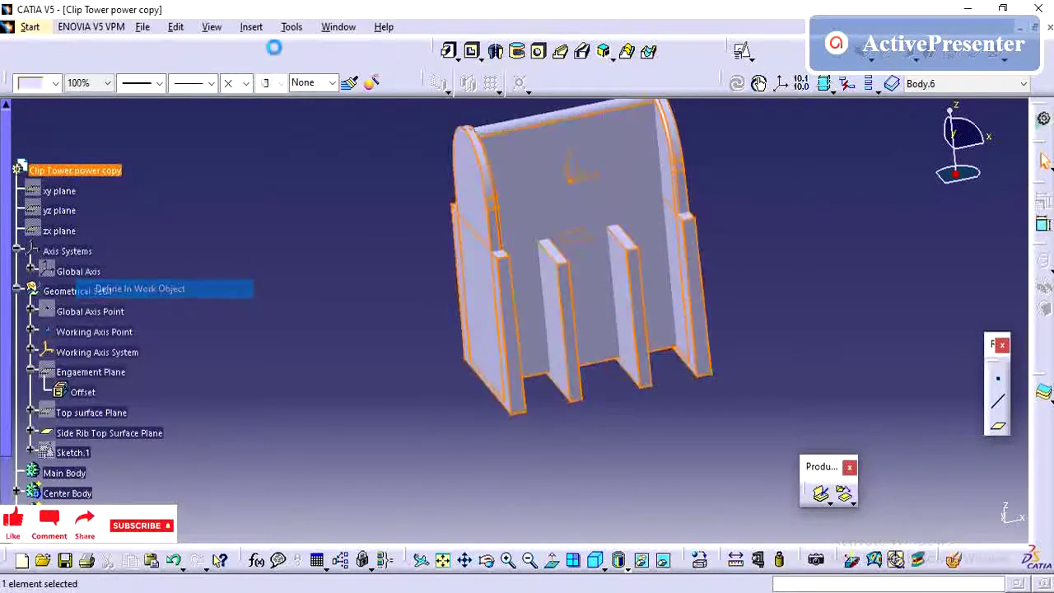
{"action": "left_click", "coordinate": [251, 26]}
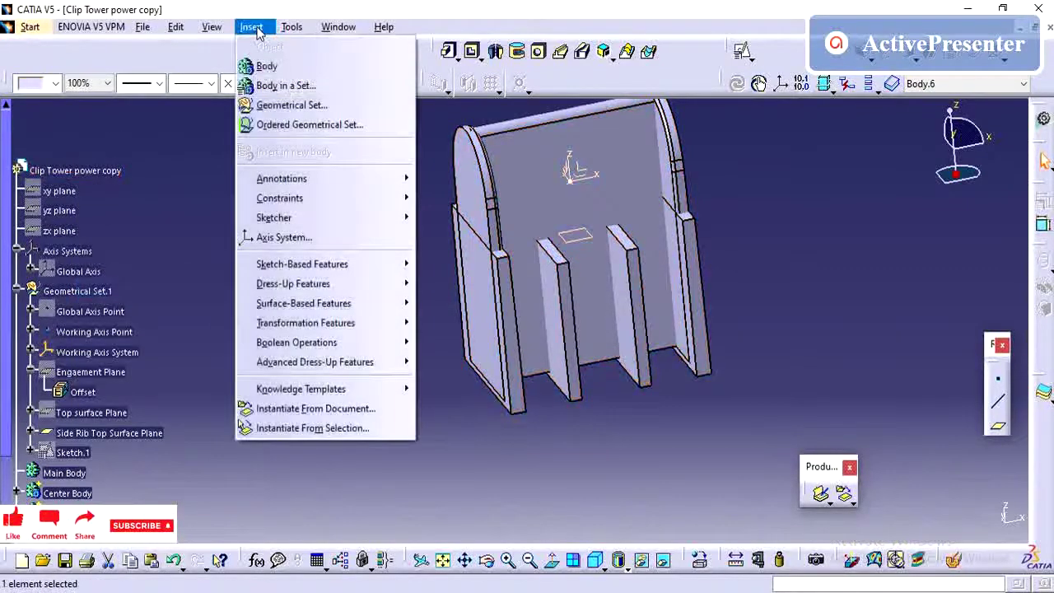
{"action": "left_click", "coordinate": [283, 67]}
{"action": "scroll", "coordinate": [151, 278], "scroll_direction": "down", "scroll_amount": 2}
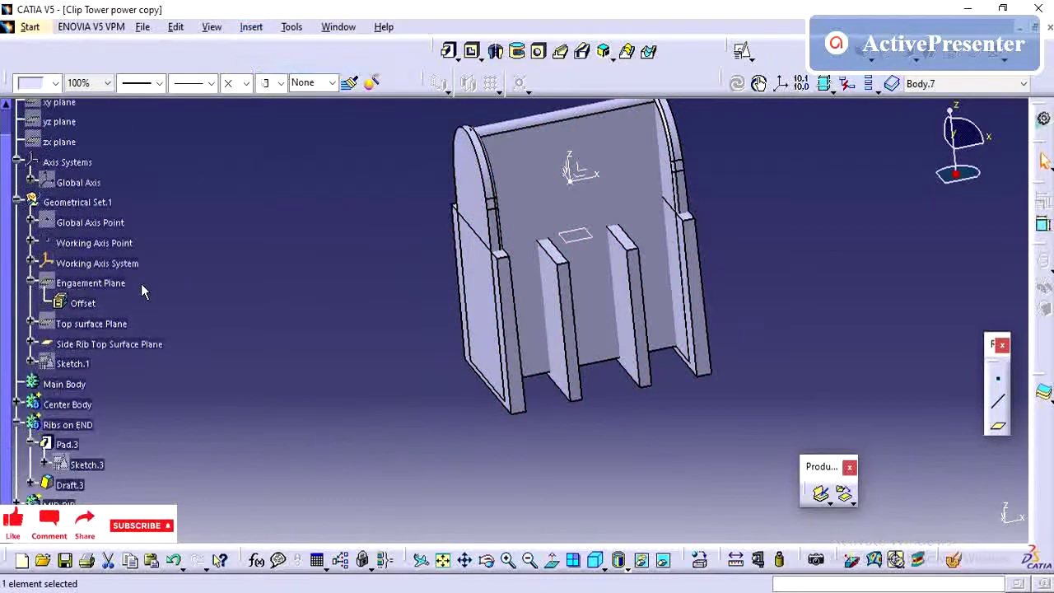
{"action": "scroll", "coordinate": [141, 275], "scroll_direction": "down", "scroll_amount": 2}
{"action": "scroll", "coordinate": [131, 266], "scroll_direction": "down", "scroll_amount": 1}
{"action": "scroll", "coordinate": [130, 266], "scroll_direction": "up", "scroll_amount": 1}
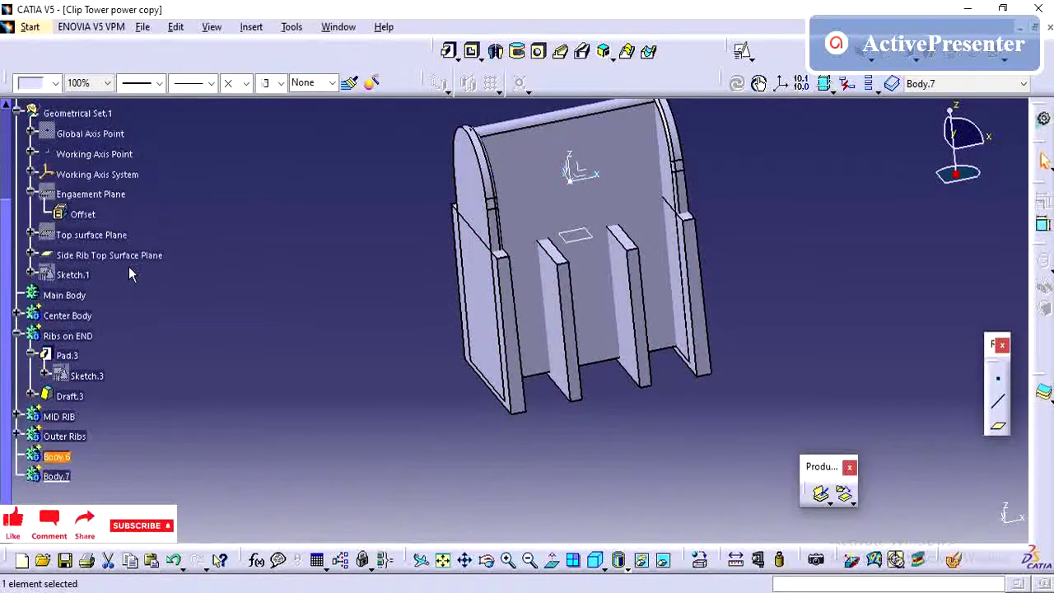
Rename Body.6 to 'Clip Engaging area' in its Feature Properties.
{"action": "right_click", "coordinate": [56, 460]}
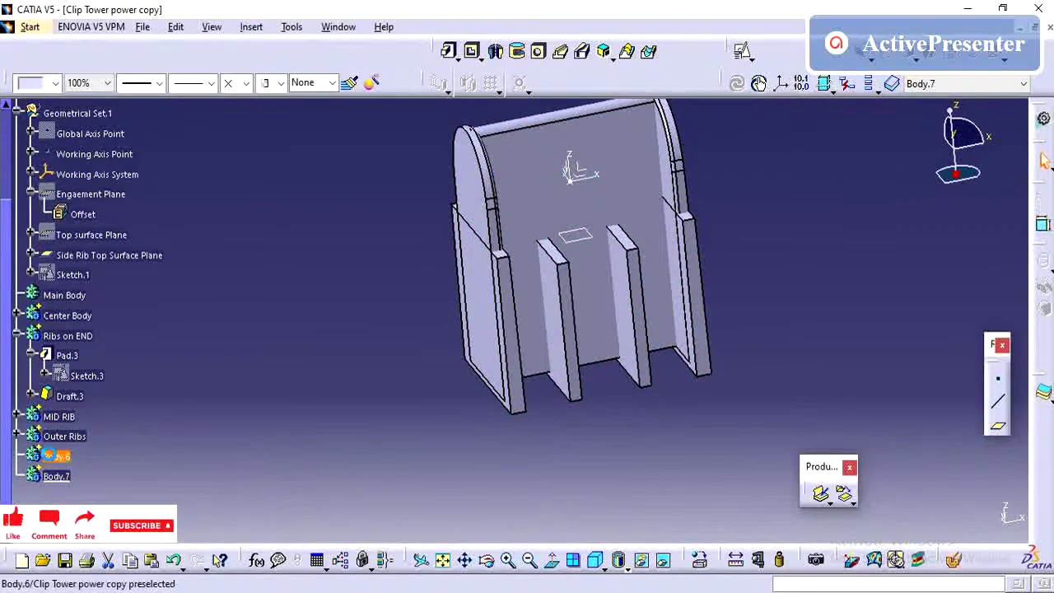
{"action": "left_click", "coordinate": [103, 189]}
{"action": "type", "text": "Clip Engaging area"}
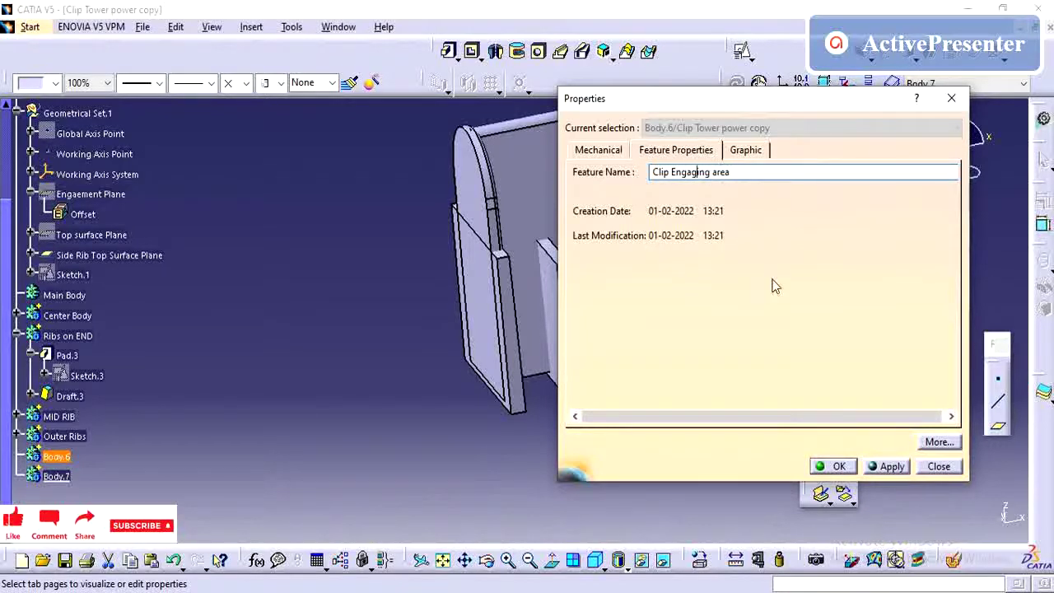
{"action": "left_click", "coordinate": [837, 466]}
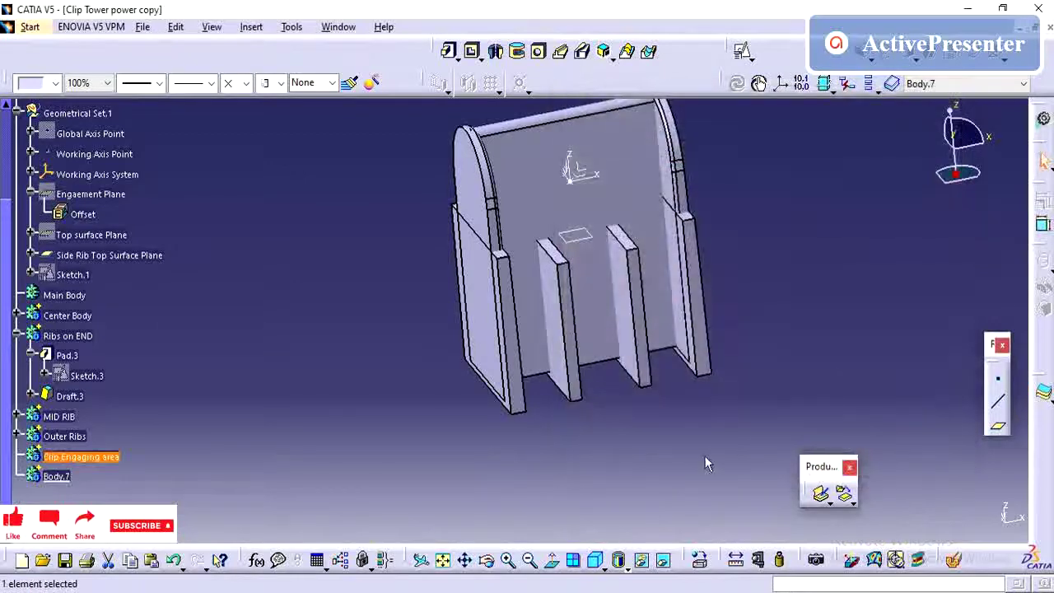
{"action": "left_click", "coordinate": [339, 369]}
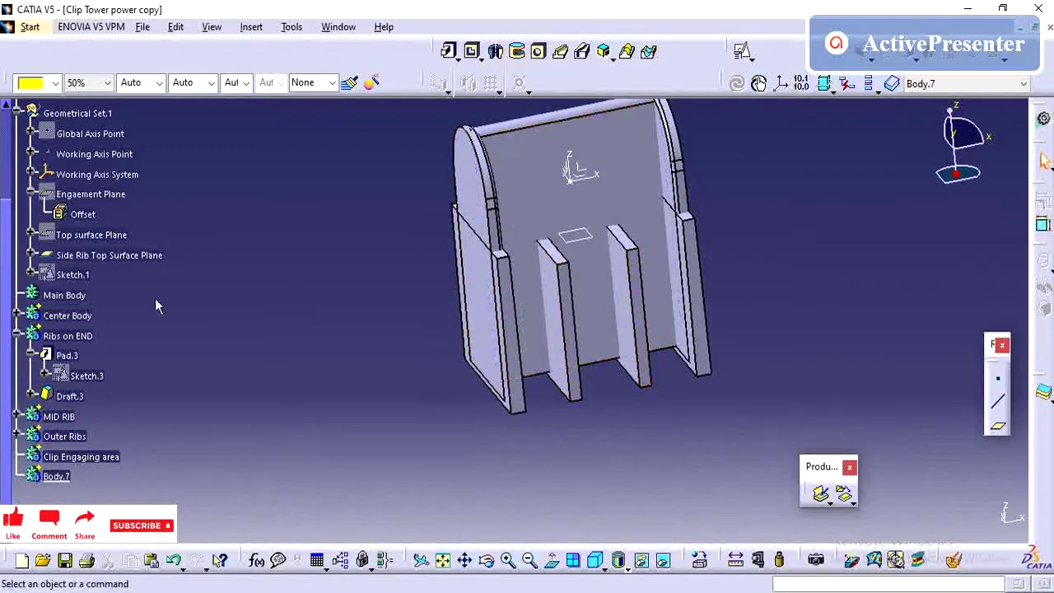
Define Clip Engaging area as the In Work Object and add Center Body into it.
{"action": "right_click", "coordinate": [87, 320]}
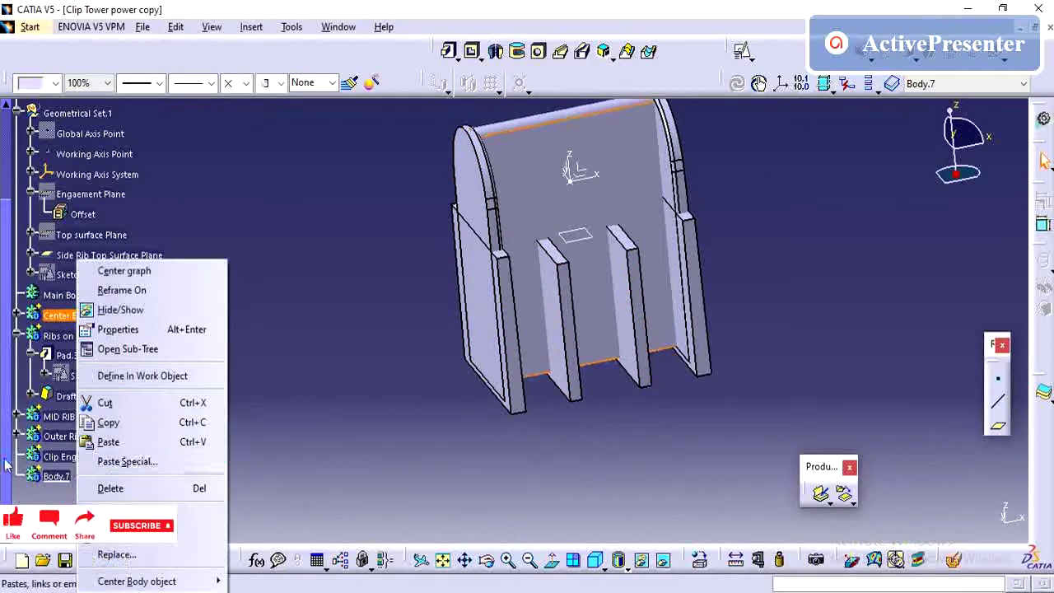
{"action": "left_click", "coordinate": [47, 453]}
{"action": "right_click", "coordinate": [47, 455]}
{"action": "left_click", "coordinate": [124, 234]}
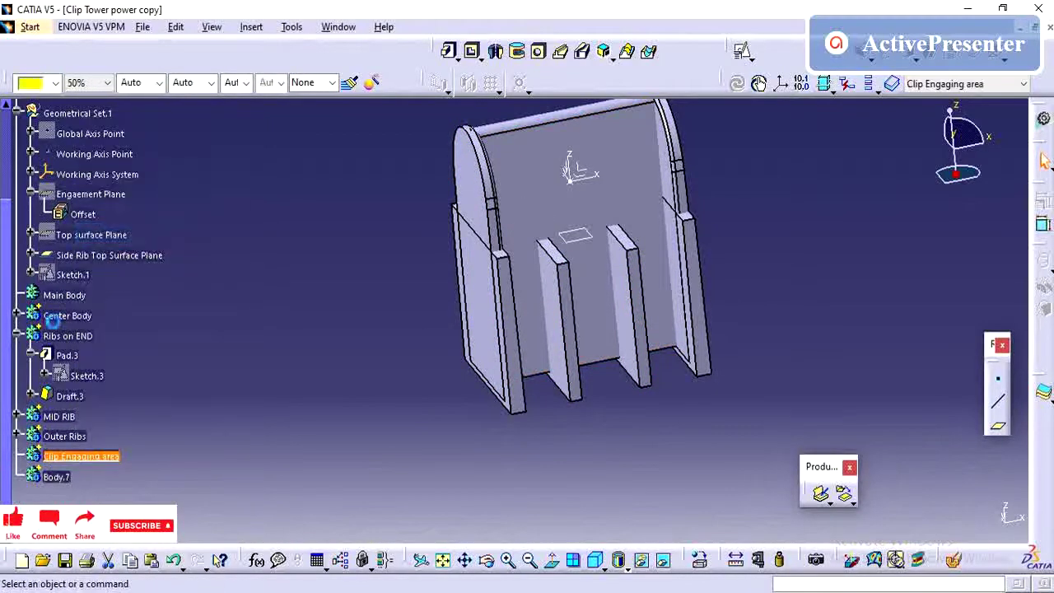
{"action": "right_click", "coordinate": [66, 315]}
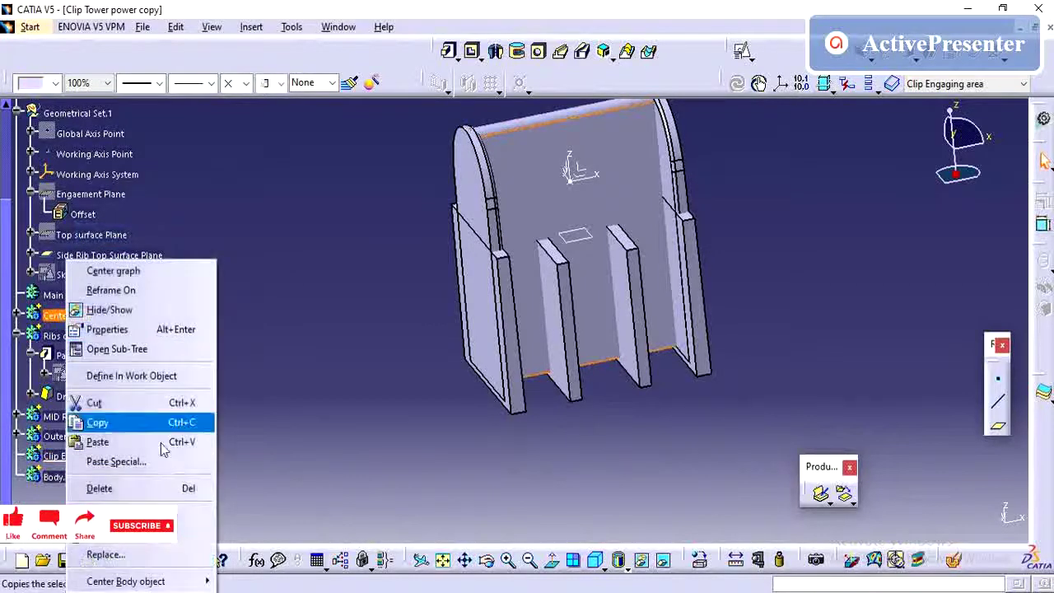
{"action": "mouse_move", "coordinate": [126, 582]}
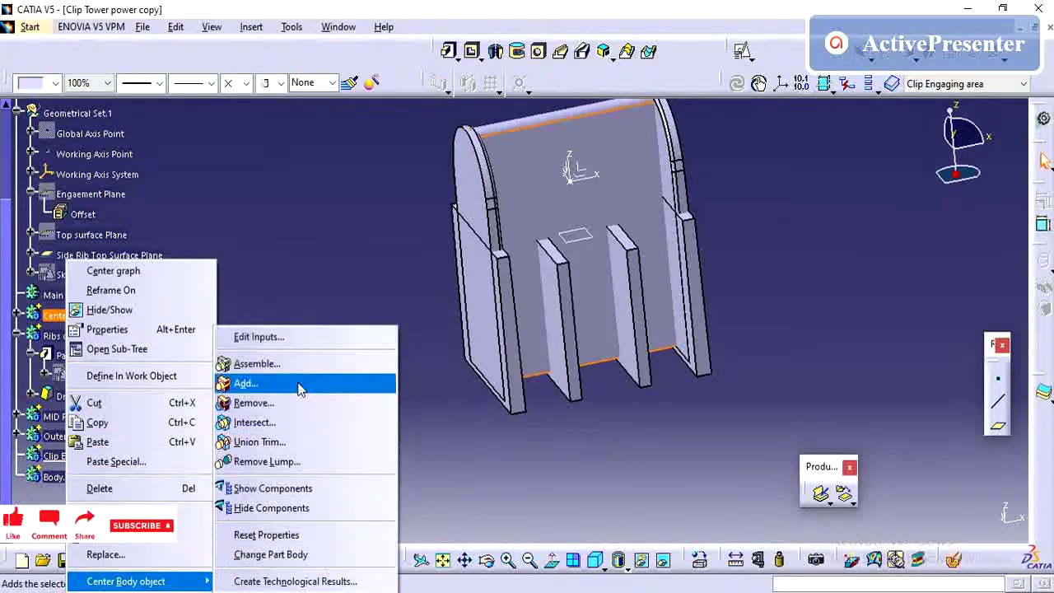
{"action": "left_click", "coordinate": [300, 388]}
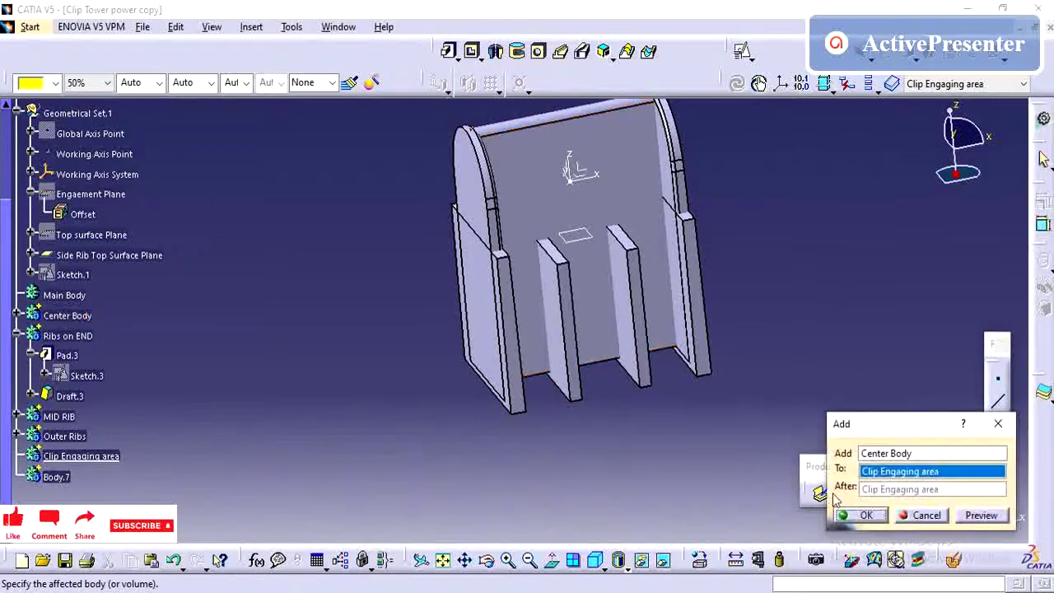
{"action": "left_click", "coordinate": [869, 516]}
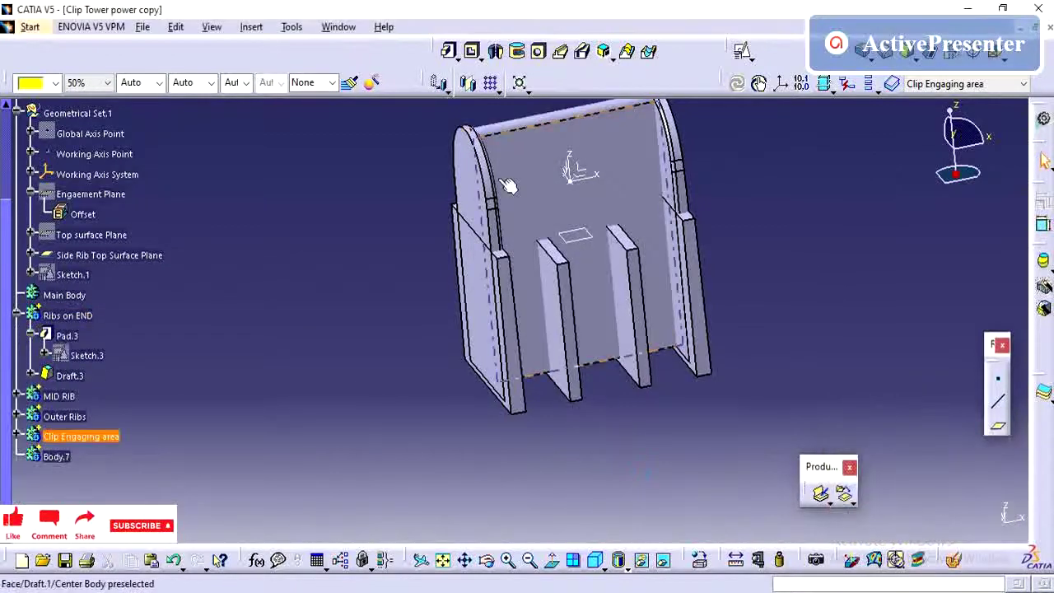
Add Outer Ribs into Clip Engaging area and define Clip Engaging area in work again.
{"action": "left_click", "coordinate": [70, 416]}
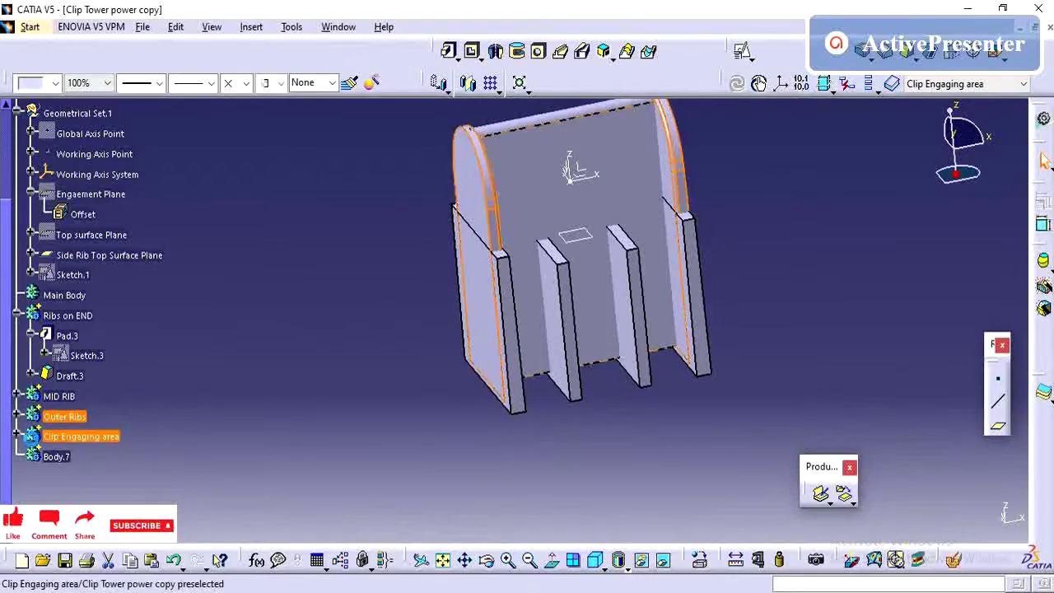
{"action": "left_click", "coordinate": [16, 436]}
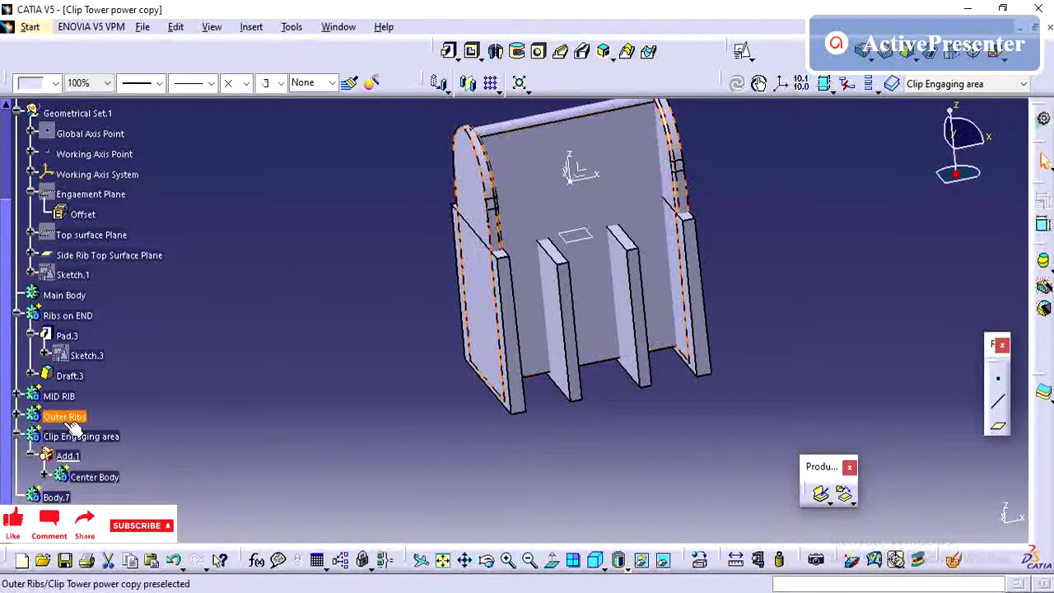
{"action": "right_click", "coordinate": [64, 416]}
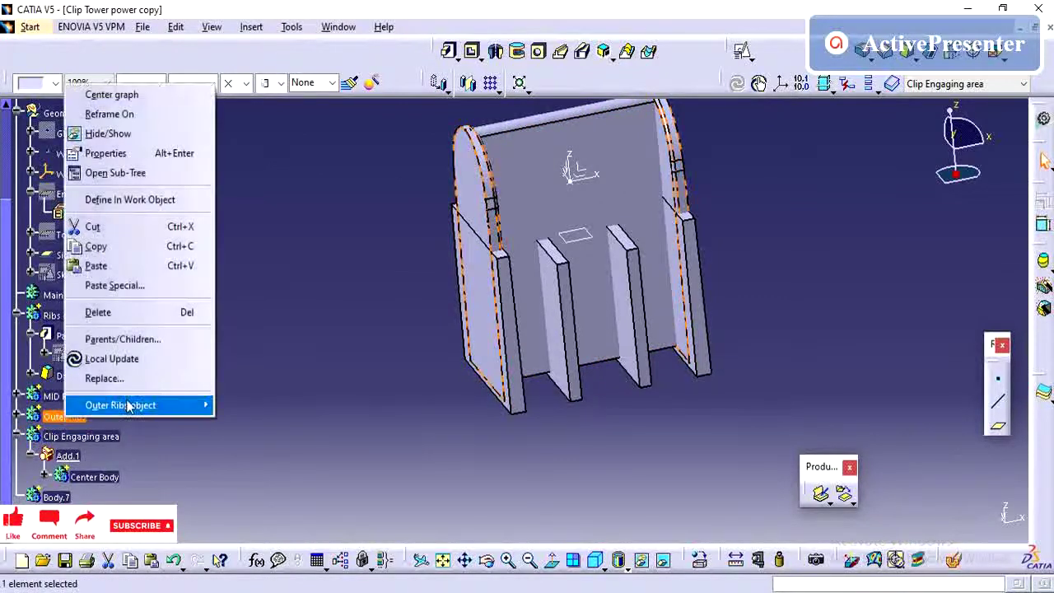
{"action": "mouse_move", "coordinate": [121, 404]}
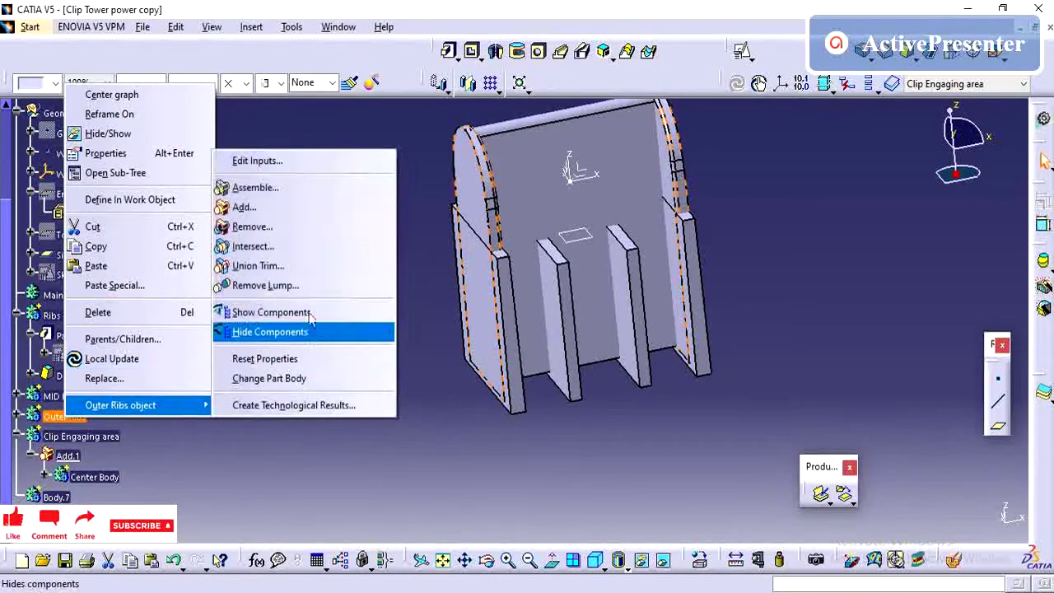
{"action": "left_click", "coordinate": [244, 206]}
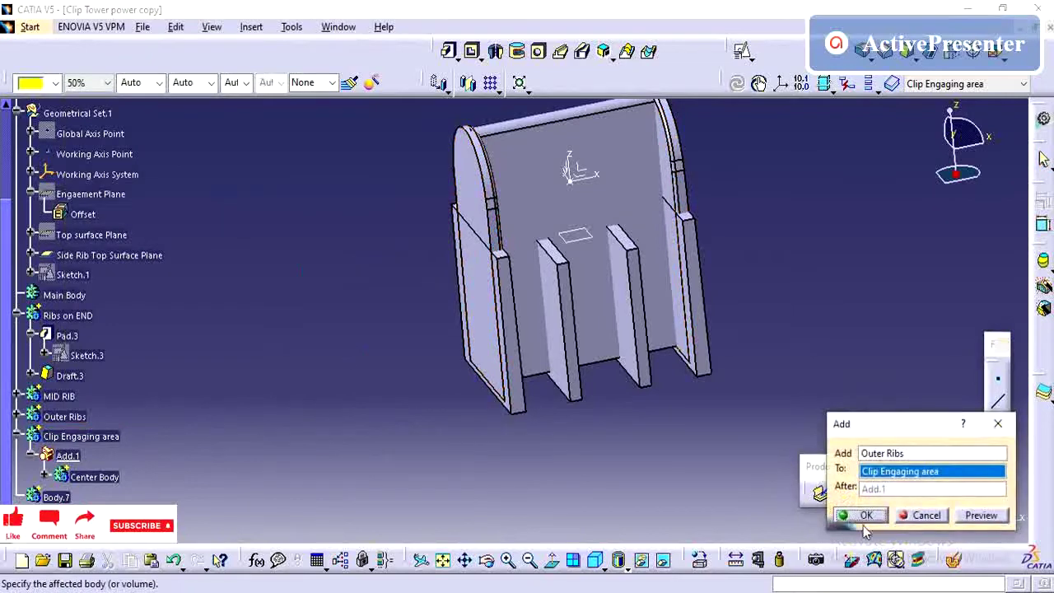
{"action": "left_click", "coordinate": [860, 516]}
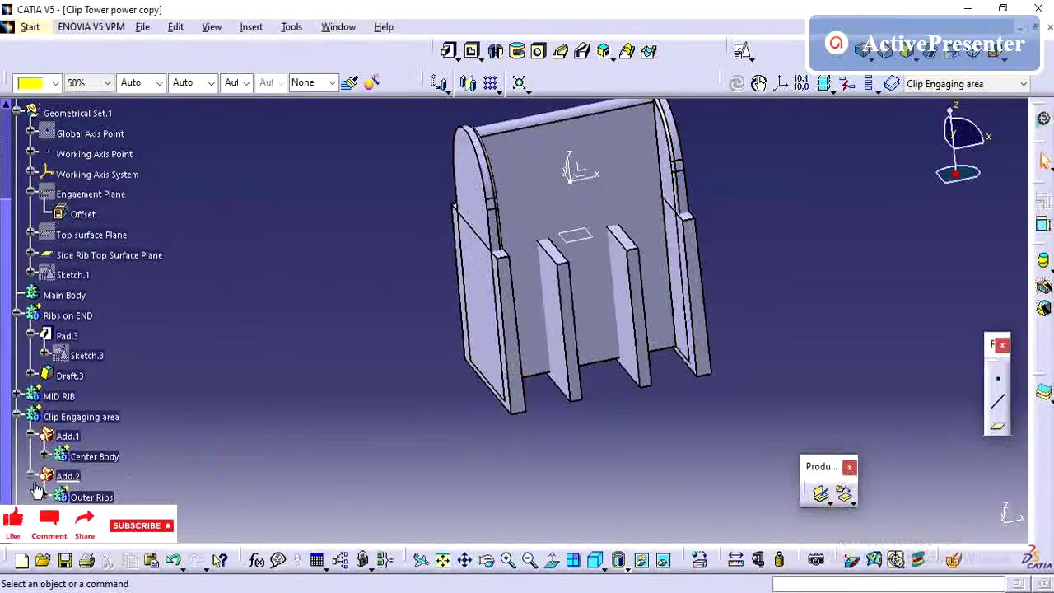
{"action": "left_click", "coordinate": [76, 410]}
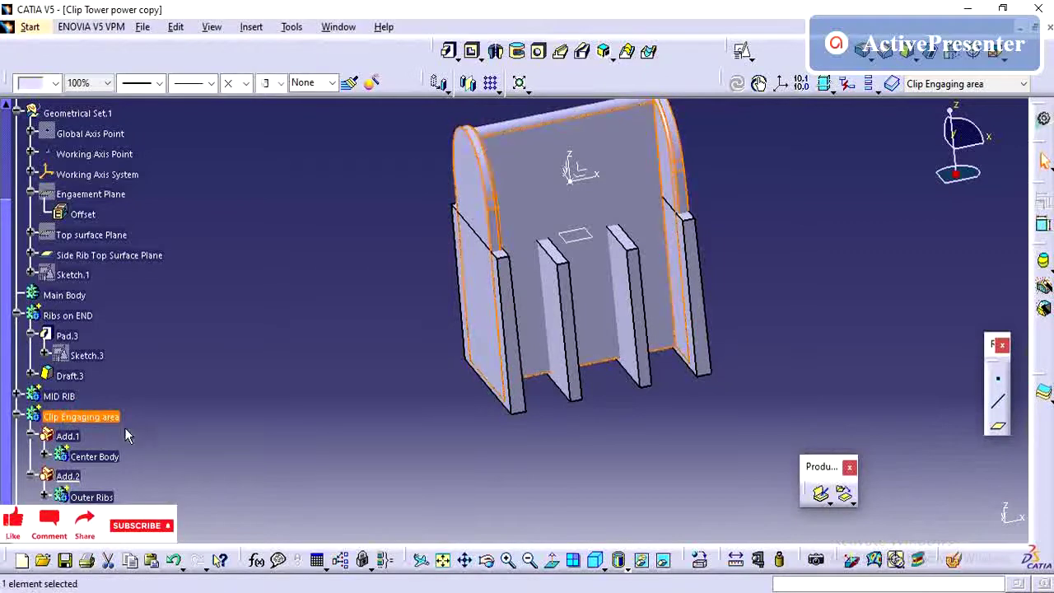
{"action": "right_click", "coordinate": [107, 417]}
{"action": "left_click", "coordinate": [196, 201]}
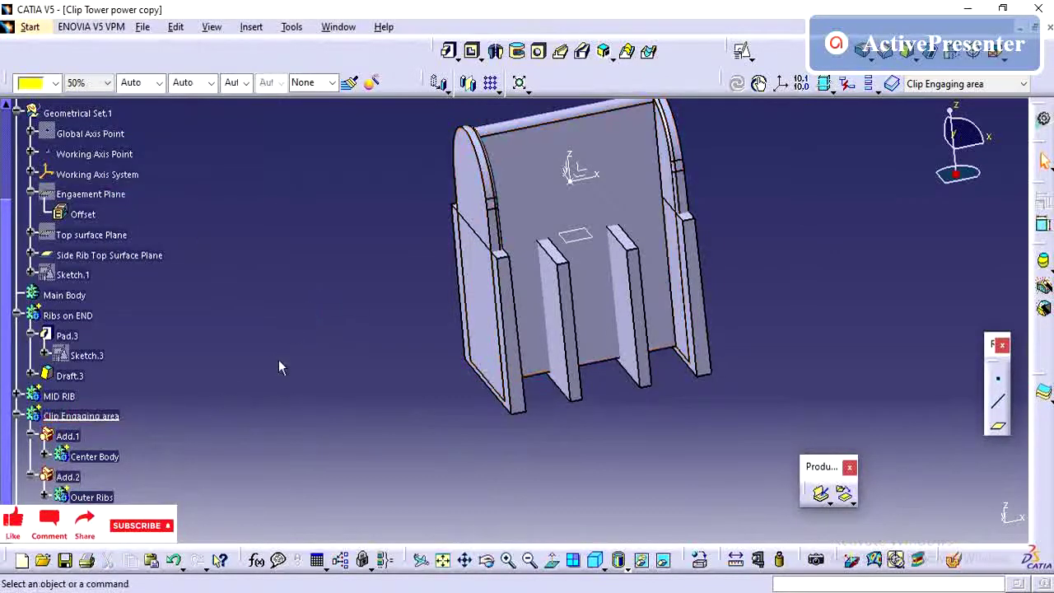
Rename Body.7 to 'RIB BODY' in its Feature Properties.
{"action": "mouse_move", "coordinate": [385, 280]}
{"action": "middle_mouse_down"}
{"action": "mouse_move", "coordinate": [407, 299]}
{"action": "mouse_move", "coordinate": [321, 345]}
{"action": "middle_mouse_up"}
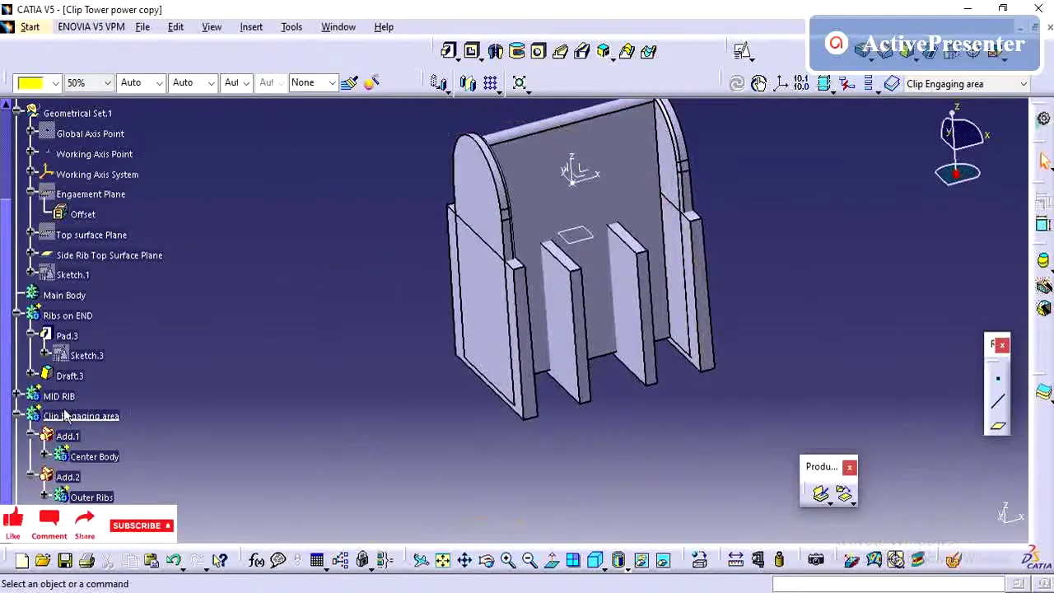
{"action": "left_click", "coordinate": [18, 416]}
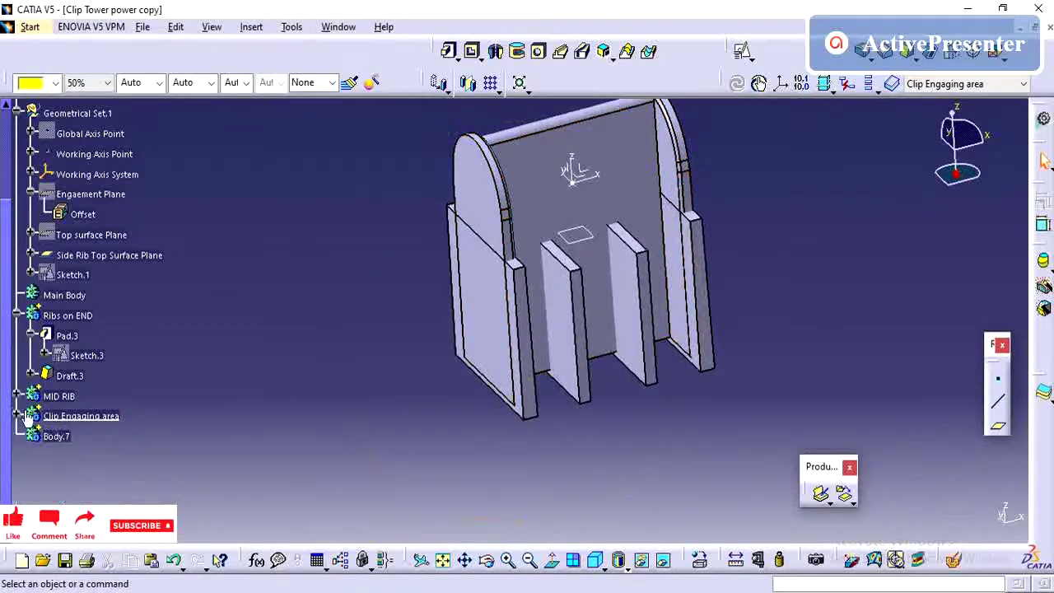
{"action": "right_click", "coordinate": [62, 434]}
{"action": "left_click", "coordinate": [100, 171]}
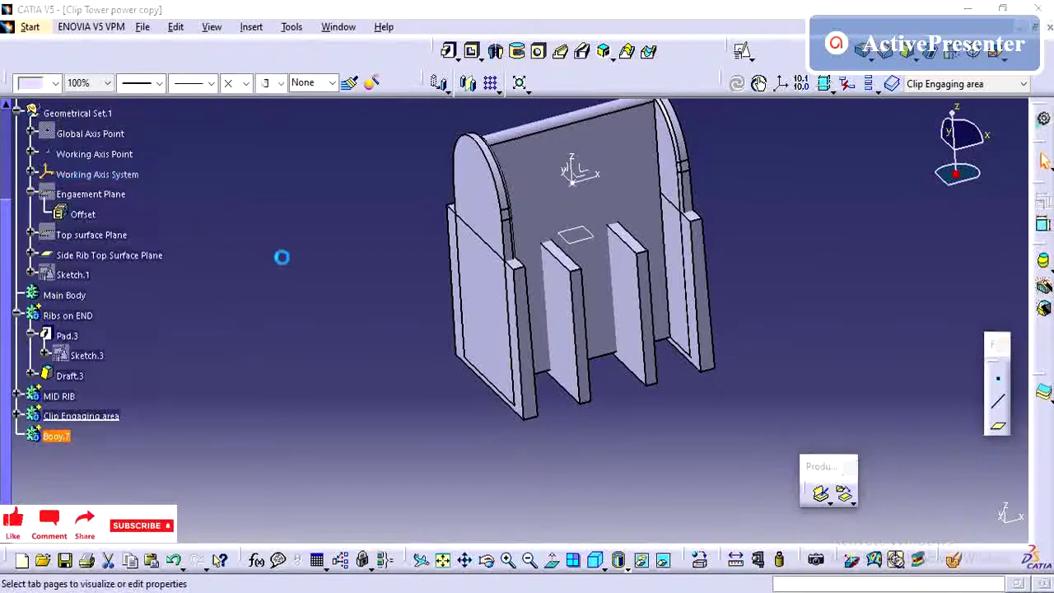
{"action": "left_click_drag", "start_coordinate": [662, 105], "coordinate": [733, 181]}
{"action": "type", "text": "RIB BODY"}
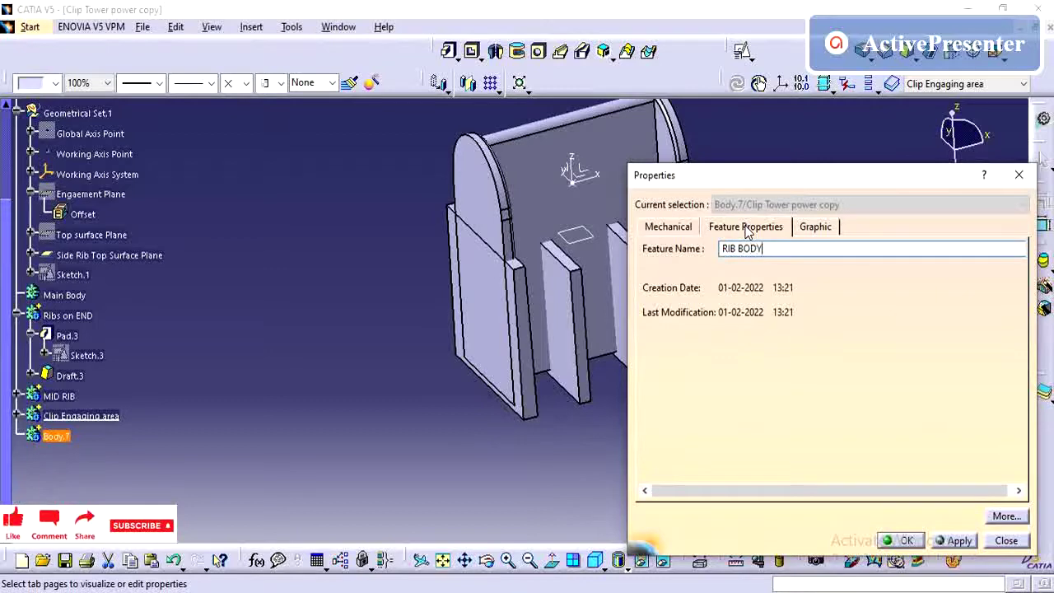
{"action": "key", "text": "Return"}
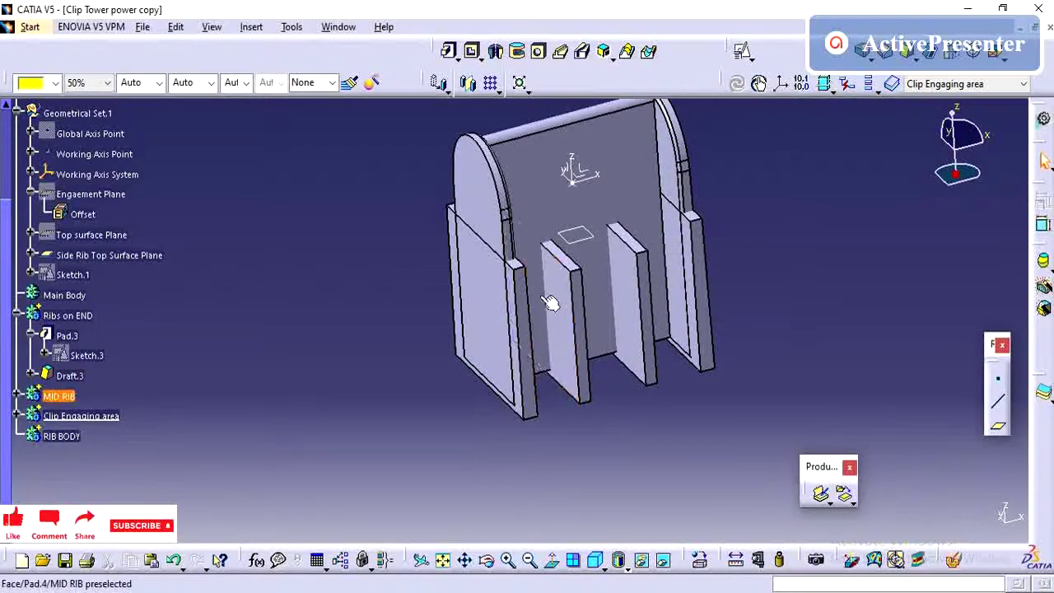
{"action": "right_click", "coordinate": [59, 438]}
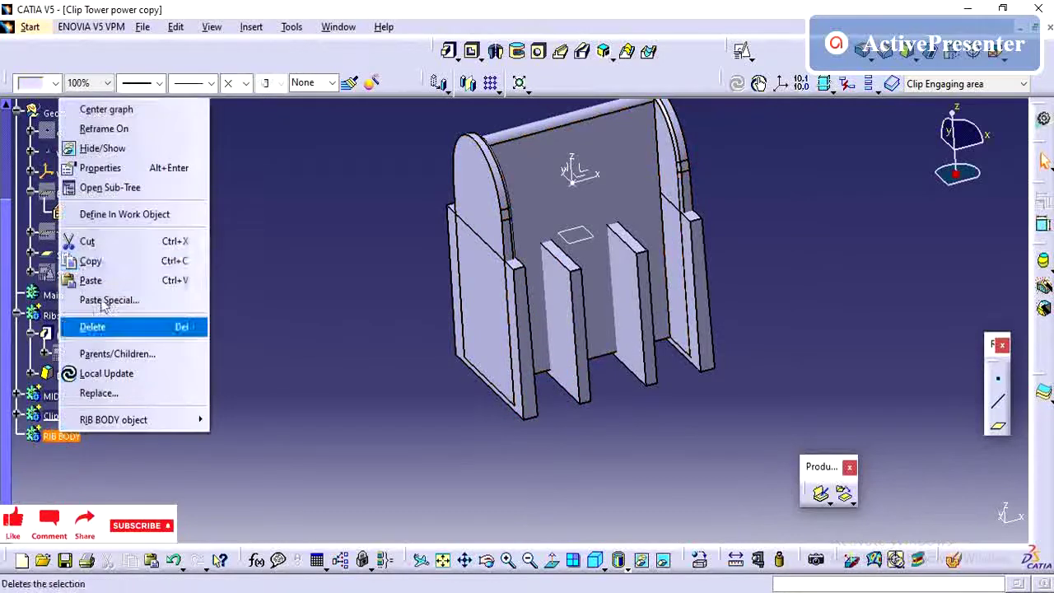
Make RIB BODY the work object and add the Ribs on END body into it.
{"action": "left_click", "coordinate": [99, 214]}
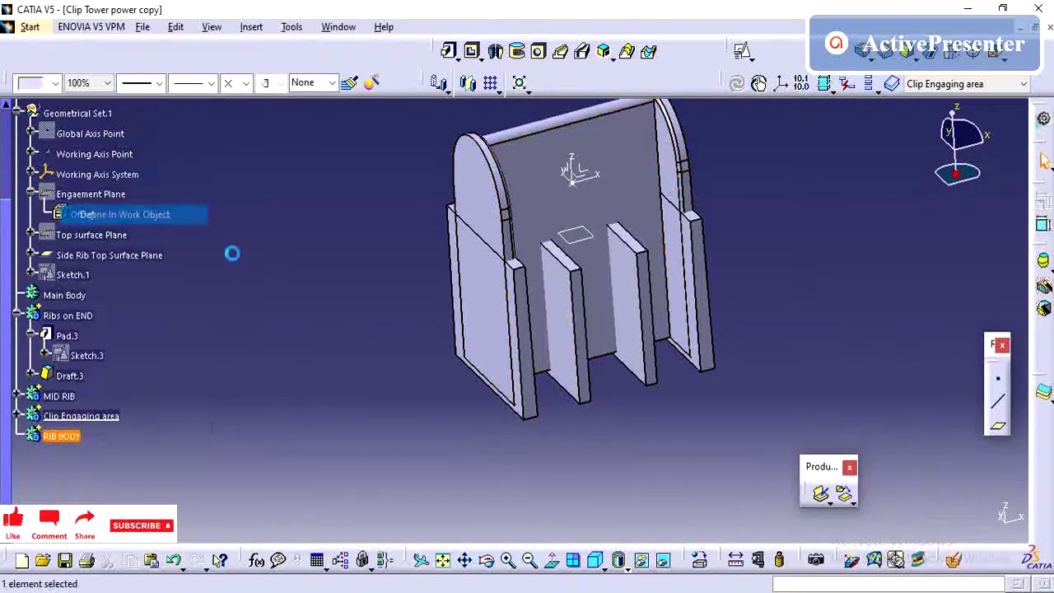
{"action": "right_click", "coordinate": [79, 317]}
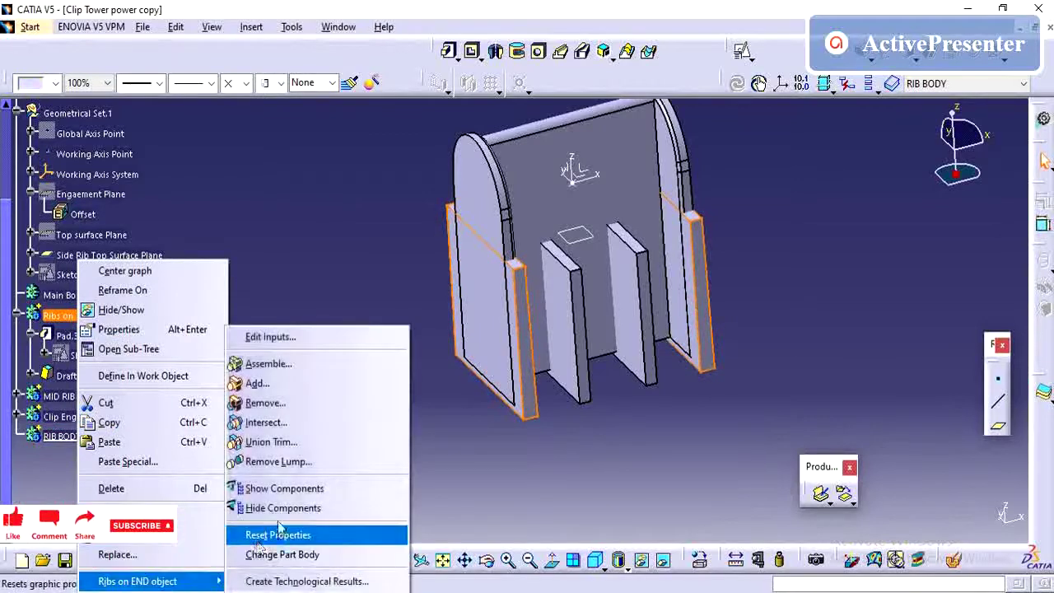
{"action": "mouse_move", "coordinate": [138, 582]}
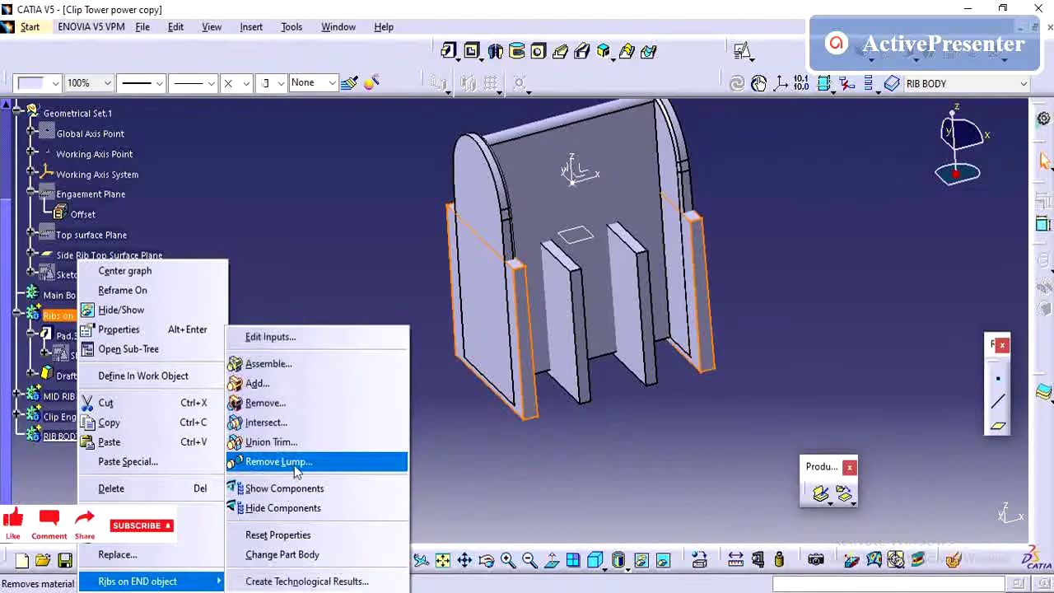
{"action": "left_click", "coordinate": [296, 386]}
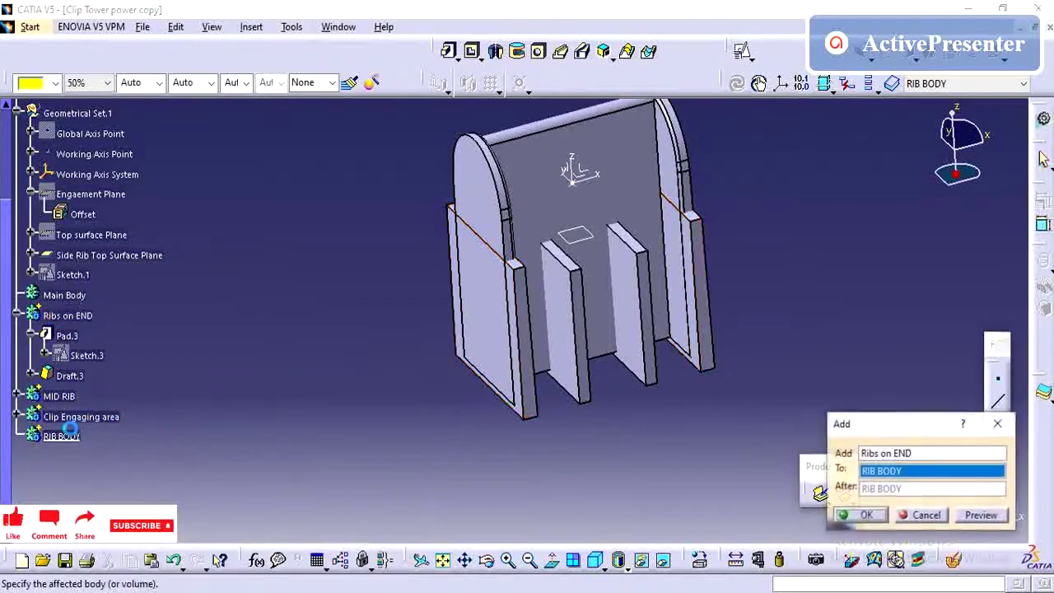
{"action": "left_click", "coordinate": [867, 515]}
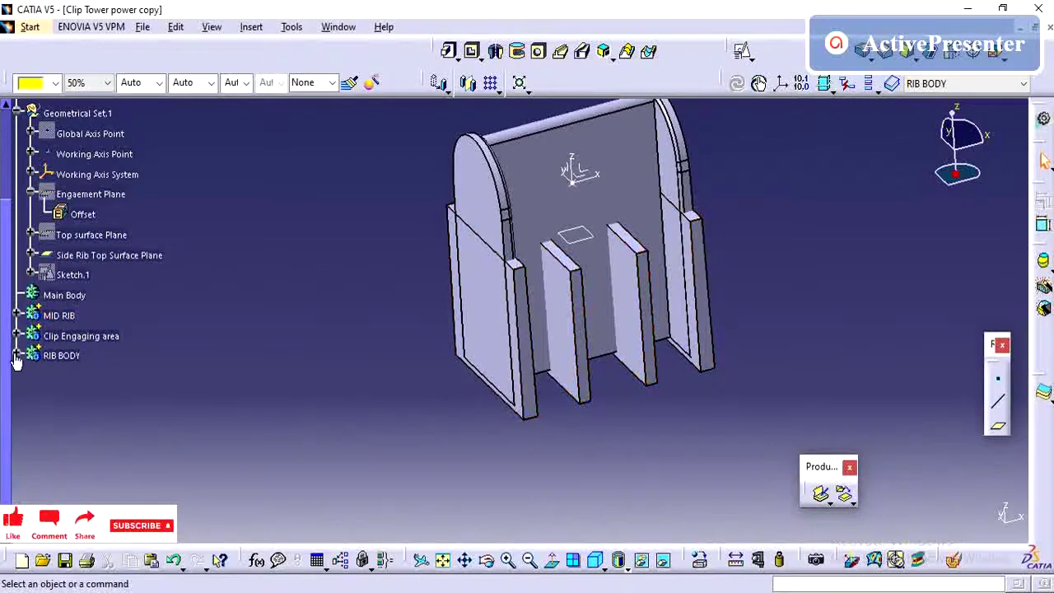
{"action": "left_click", "coordinate": [17, 356]}
Add MID RIB into RIB BODY and define RIB BODY in work again.
{"action": "right_click", "coordinate": [66, 319]}
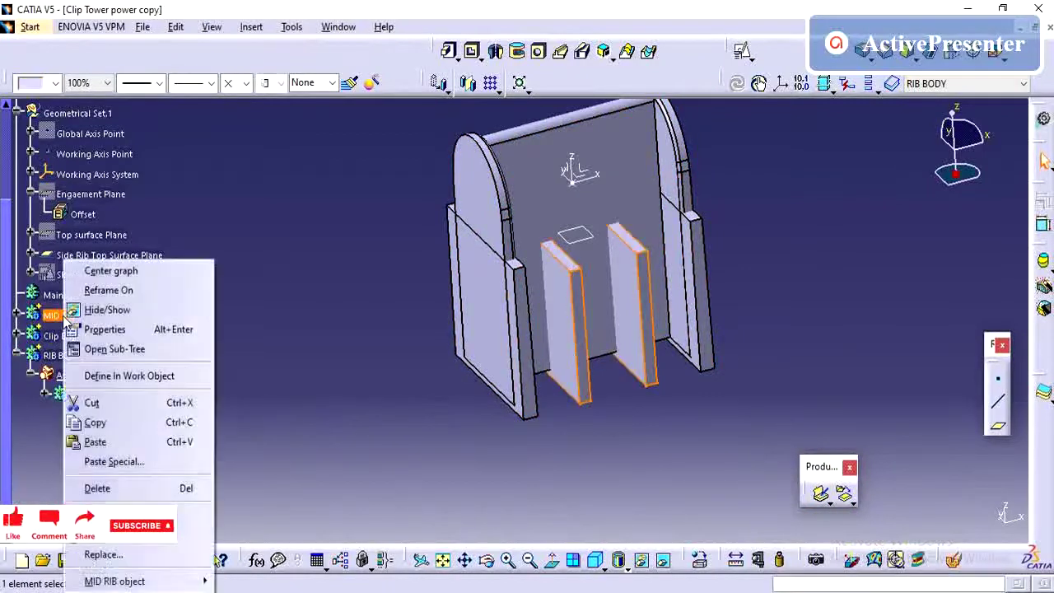
{"action": "mouse_move", "coordinate": [136, 581]}
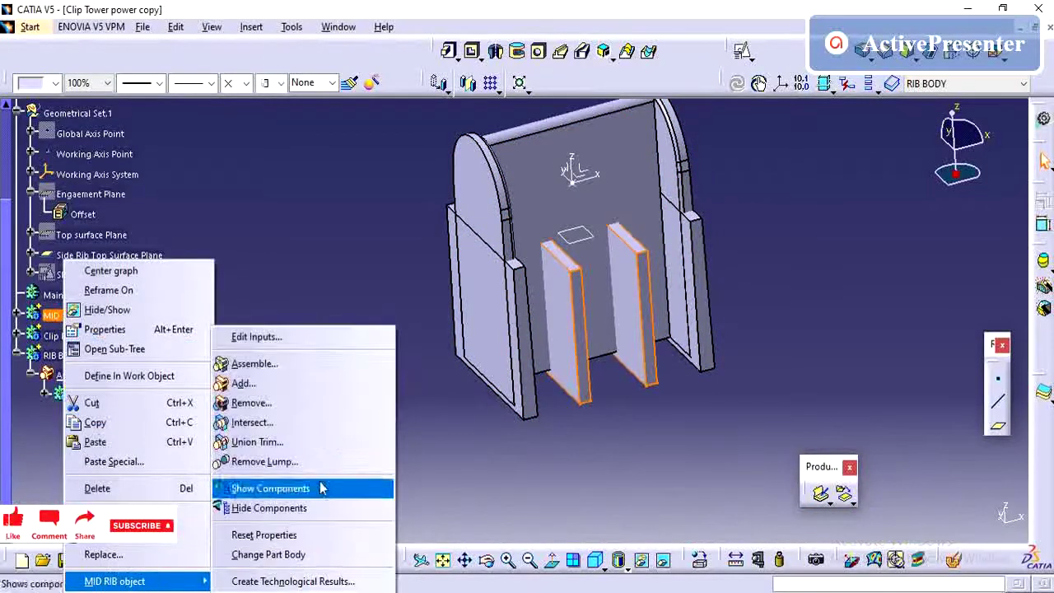
{"action": "left_click", "coordinate": [279, 383]}
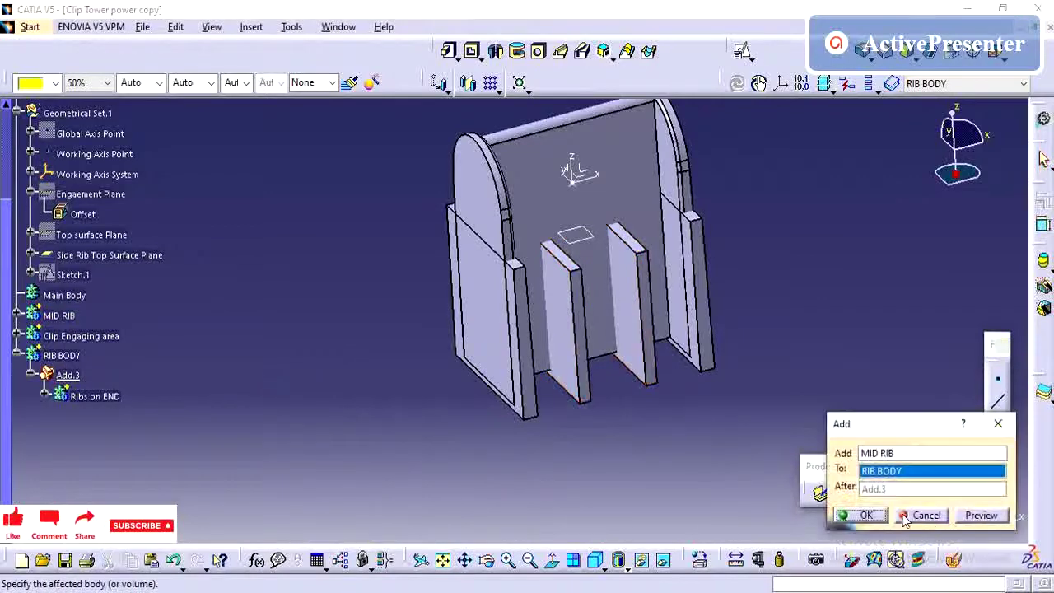
{"action": "left_click", "coordinate": [861, 510]}
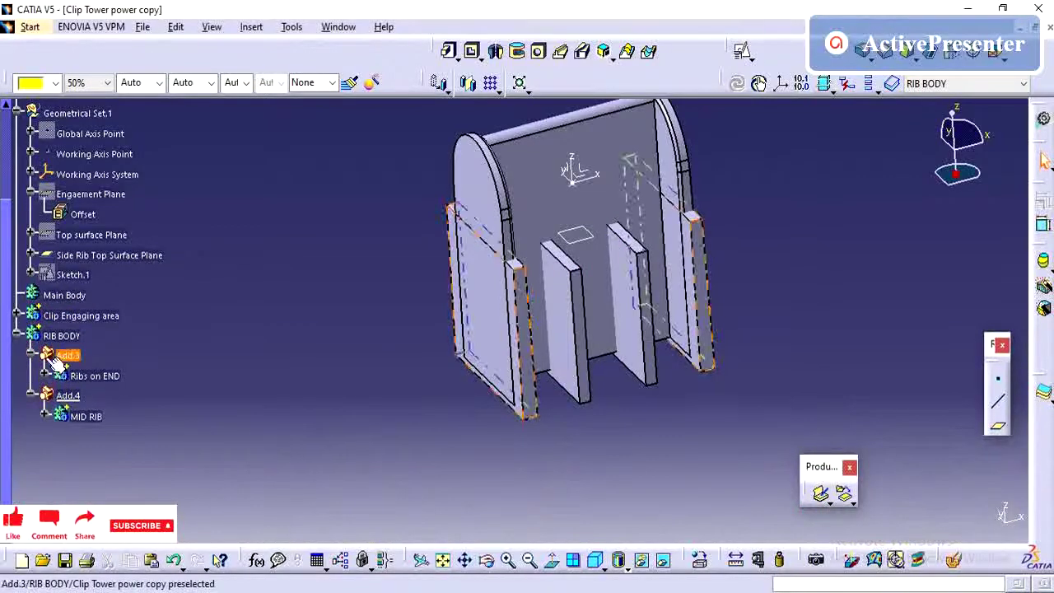
{"action": "left_click", "coordinate": [17, 335]}
{"action": "right_click", "coordinate": [68, 342]}
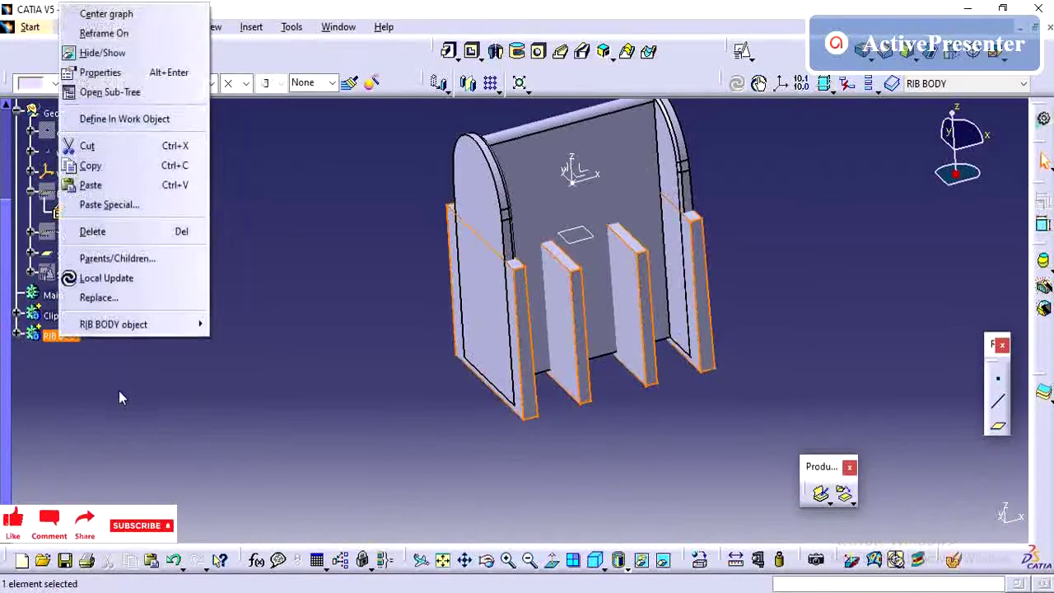
{"action": "left_click", "coordinate": [132, 117]}
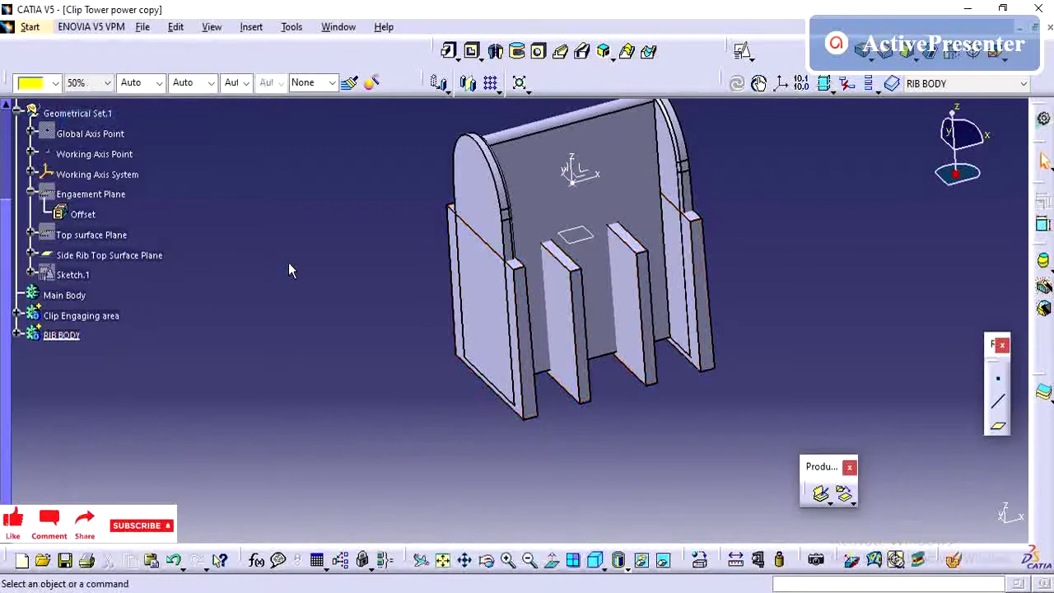
Expand RIB BODY and MID RIB in the tree to locate Pad.4.
{"action": "left_click", "coordinate": [570, 286]}
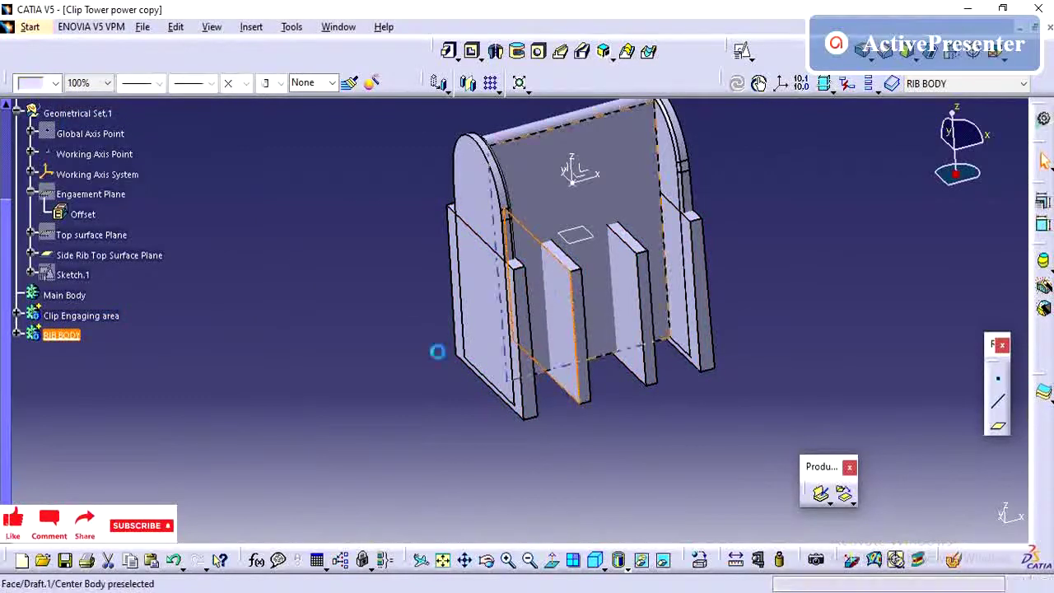
{"action": "left_click", "coordinate": [17, 335]}
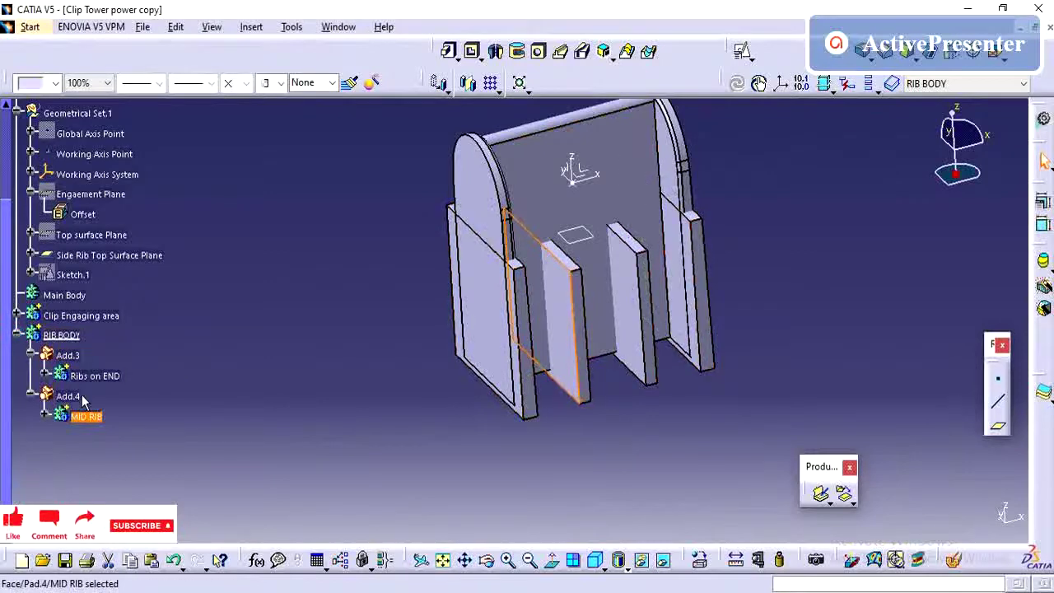
{"action": "left_click", "coordinate": [44, 416]}
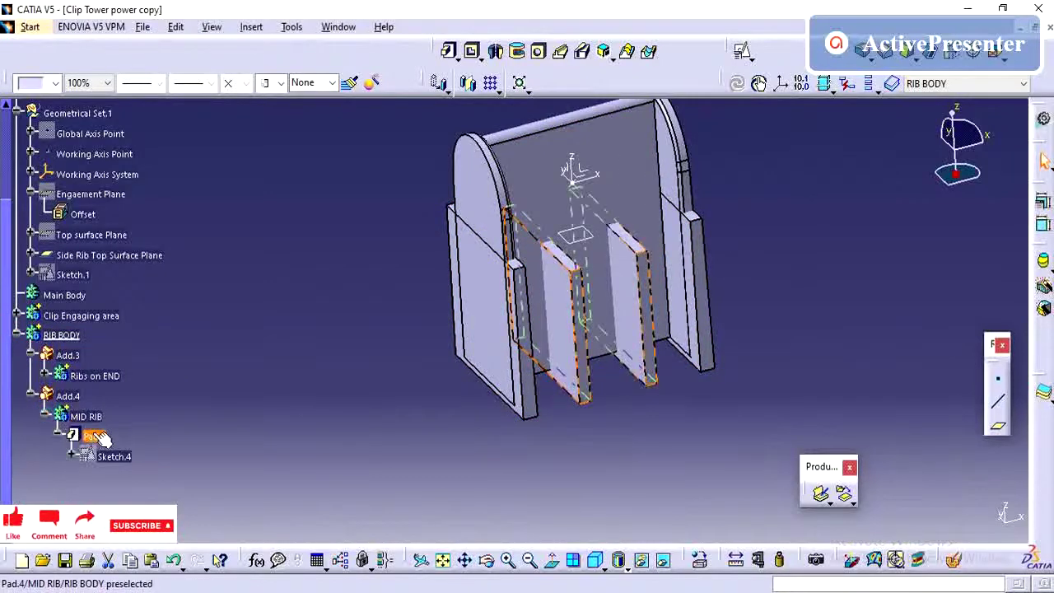
{"action": "right_click", "coordinate": [89, 436]}
Make Pad.4 the work object and start a draft on the first mid-rib faces.
{"action": "left_click", "coordinate": [171, 214]}
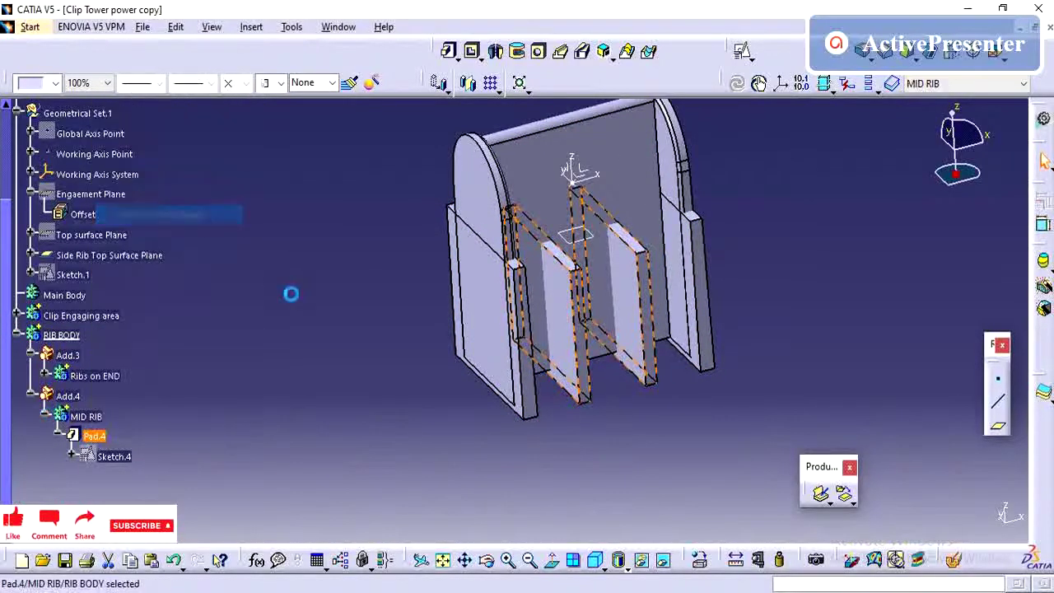
{"action": "middle_click_drag", "start_coordinate": [536, 343], "coordinate": [536, 313]}
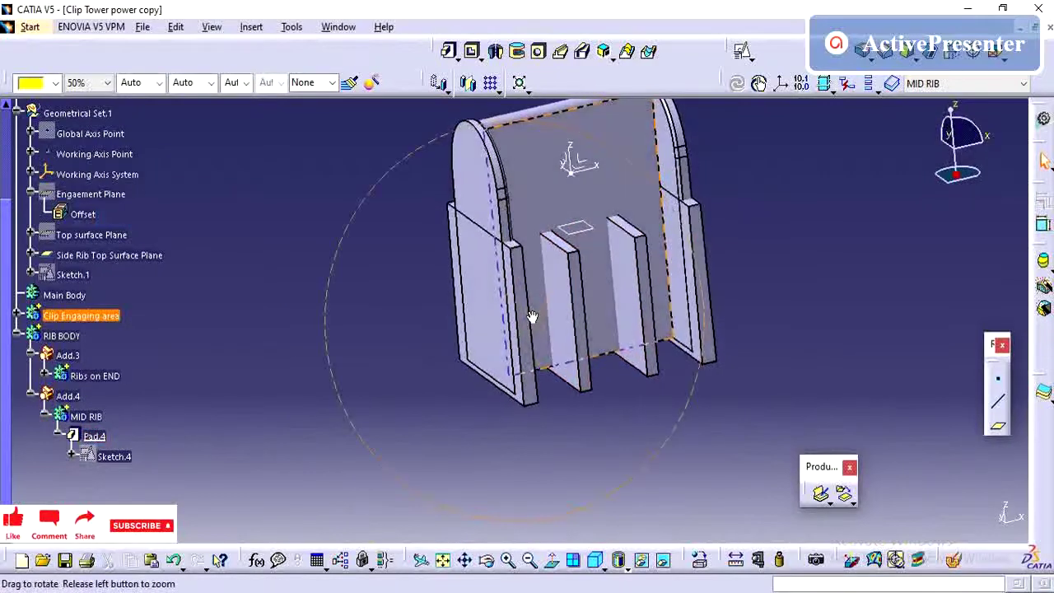
{"action": "left_click", "coordinate": [909, 52]}
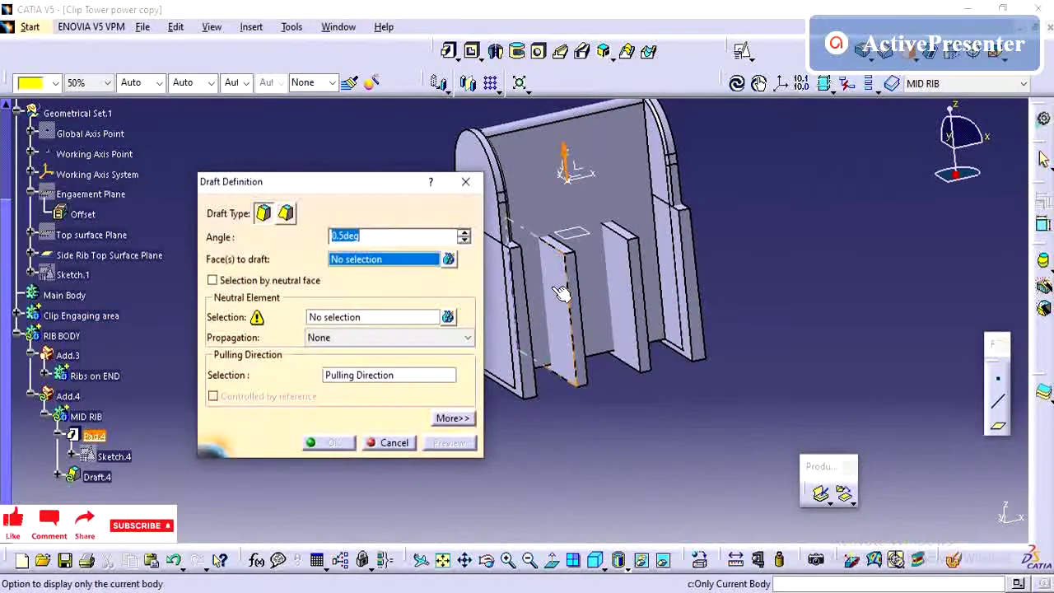
{"action": "left_click", "coordinate": [560, 292]}
{"action": "scroll", "coordinate": [577, 272], "scroll_direction": "up", "scroll_amount": 2}
{"action": "scroll", "coordinate": [594, 242], "scroll_direction": "up", "scroll_amount": 2}
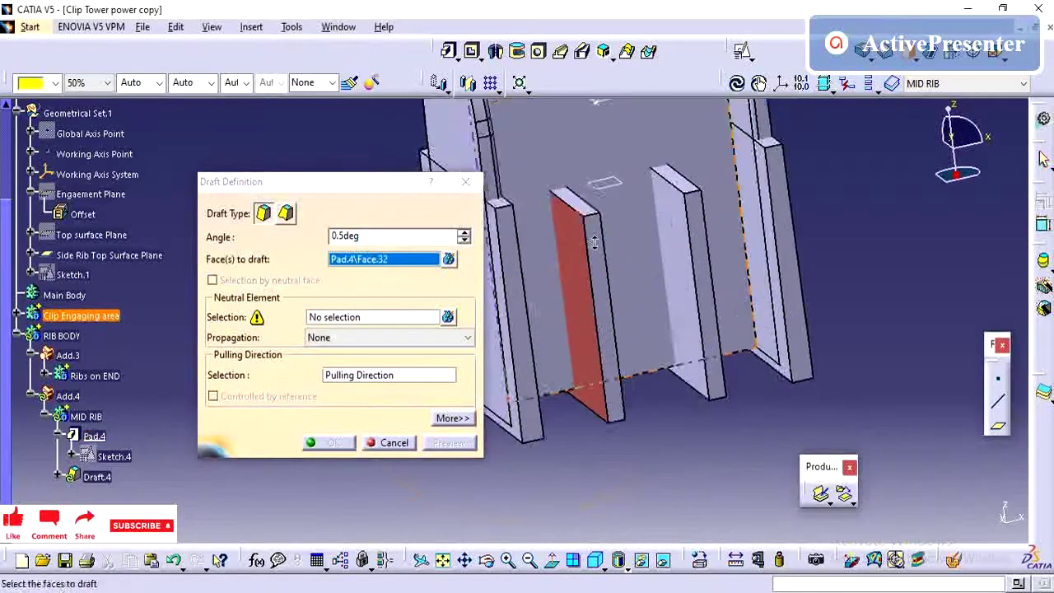
{"action": "left_click", "coordinate": [616, 290]}
{"action": "middle_click_drag", "start_coordinate": [616, 289], "coordinate": [529, 301]}
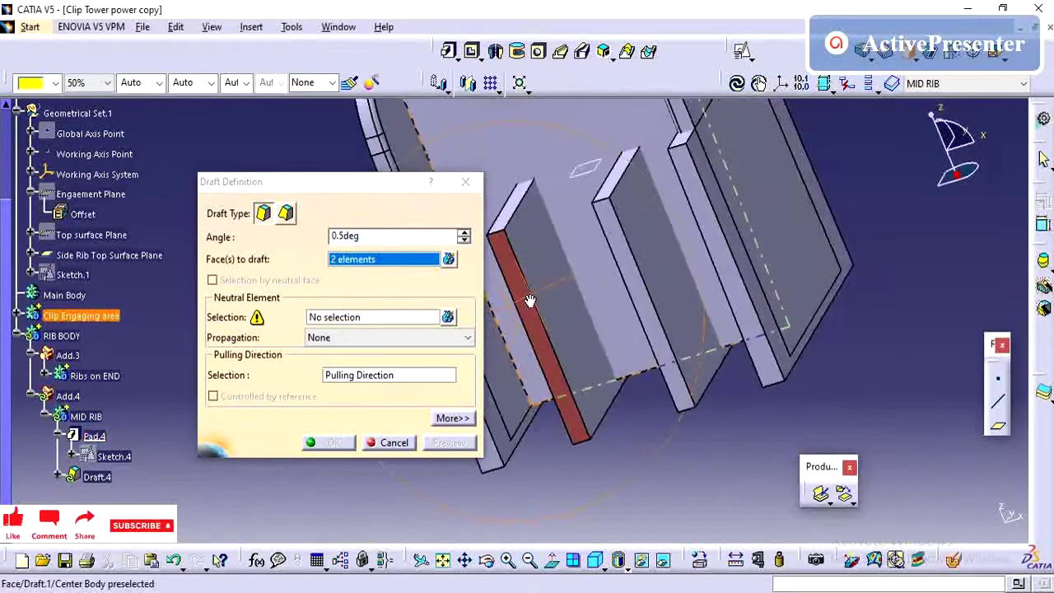
Add the remaining rib faces so eight faces are selected for drafting.
{"action": "left_click", "coordinate": [548, 306]}
{"action": "left_click", "coordinate": [667, 291]}
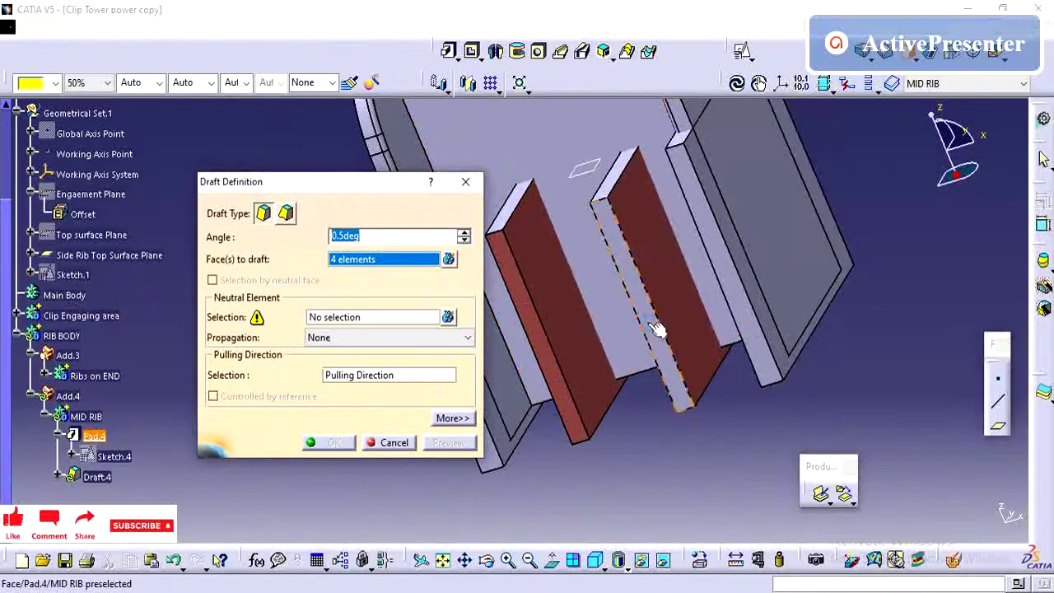
{"action": "left_click", "coordinate": [656, 328]}
{"action": "mouse_move", "coordinate": [656, 329]}
{"action": "middle_mouse_down"}
{"action": "mouse_move", "coordinate": [671, 320]}
{"action": "mouse_move", "coordinate": [826, 324]}
{"action": "mouse_move", "coordinate": [671, 401]}
{"action": "mouse_move", "coordinate": [824, 387]}
{"action": "middle_mouse_up"}
{"action": "left_click", "coordinate": [671, 320]}
{"action": "left_click", "coordinate": [889, 380]}
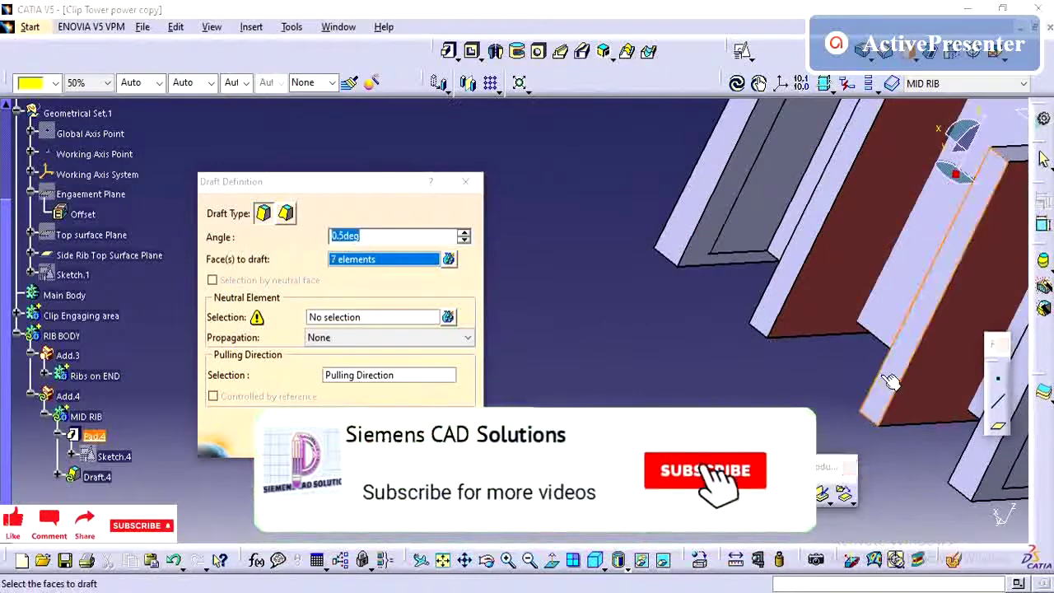
{"action": "left_click", "coordinate": [749, 330]}
{"action": "mouse_move", "coordinate": [749, 330]}
{"action": "middle_mouse_down"}
{"action": "mouse_move", "coordinate": [656, 331]}
{"action": "mouse_move", "coordinate": [502, 358]}
{"action": "middle_mouse_up"}
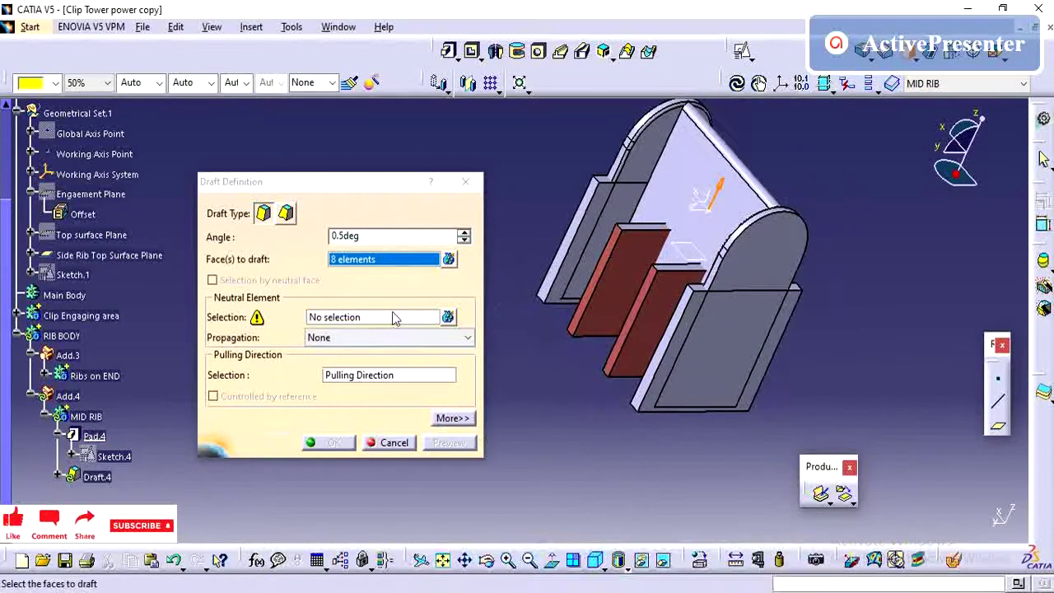
Set the rib top faces as neutral element and the Z axis as pulling direction.
{"action": "left_click", "coordinate": [394, 320]}
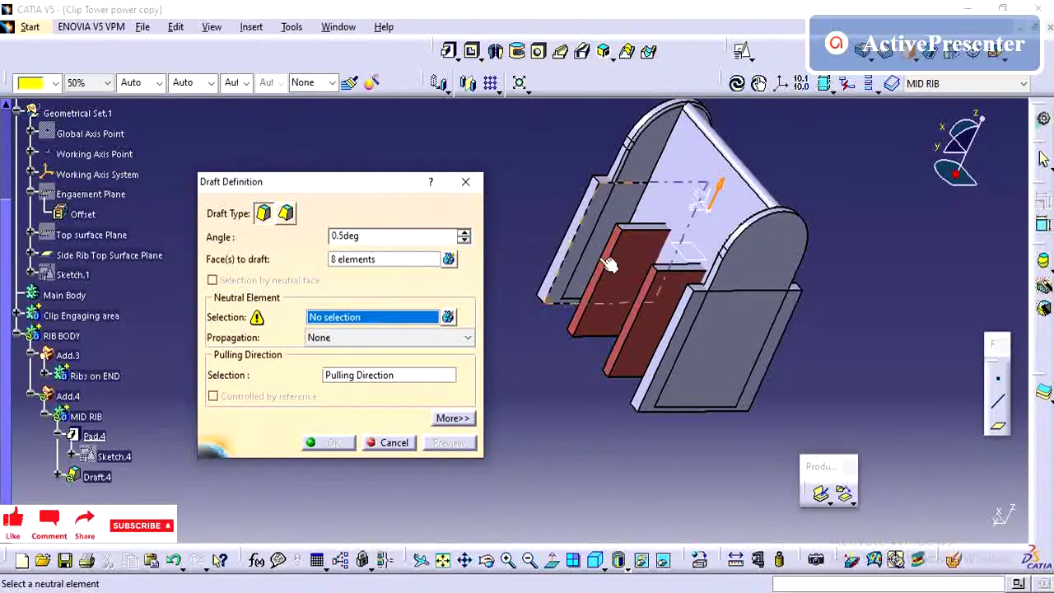
{"action": "middle_click_drag", "start_coordinate": [625, 298], "coordinate": [675, 267]}
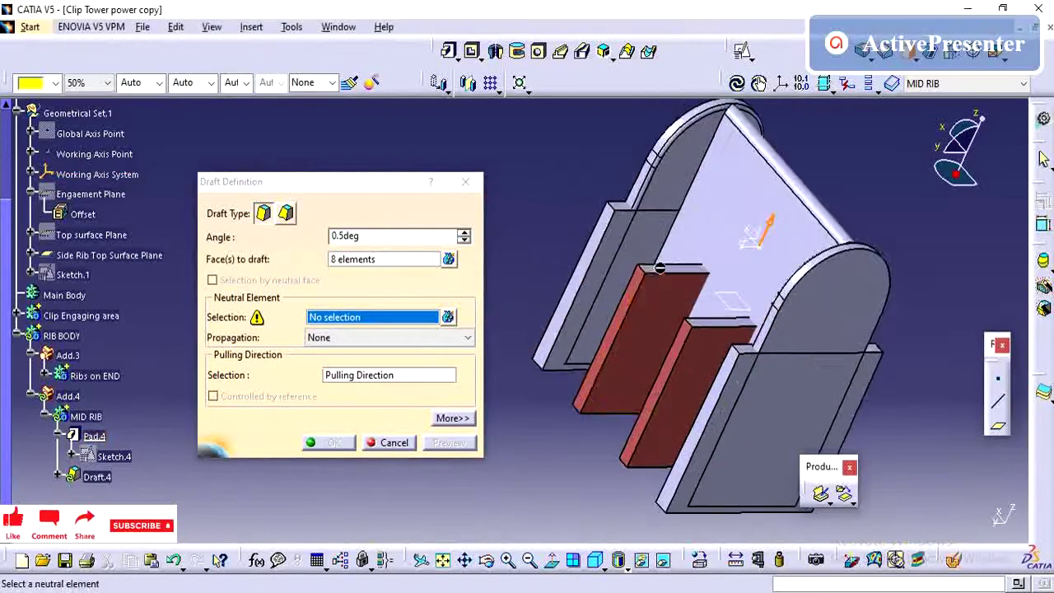
{"action": "left_click", "coordinate": [675, 267]}
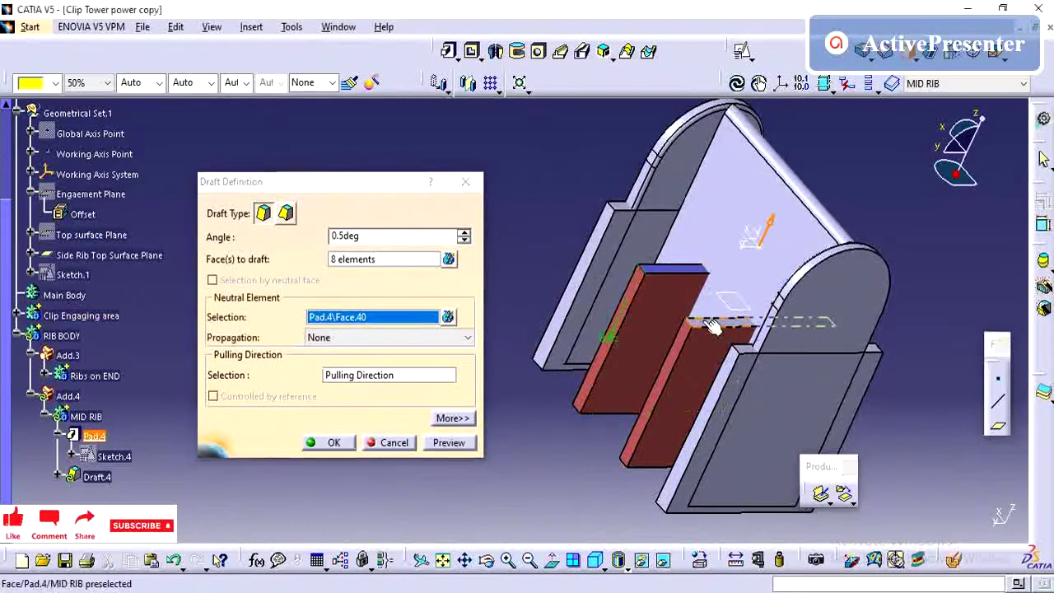
{"action": "left_click", "coordinate": [703, 321]}
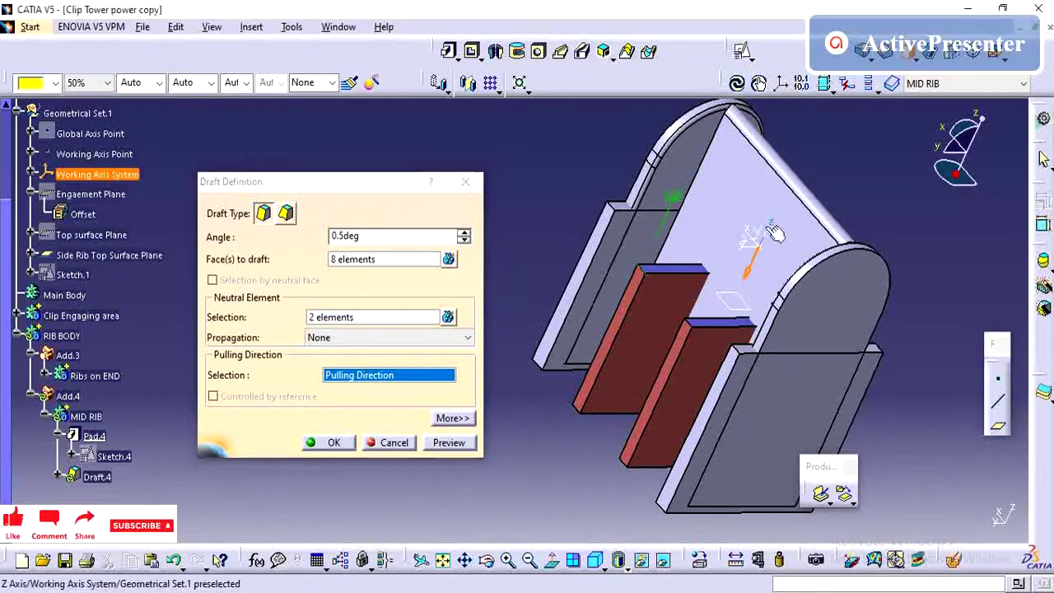
{"action": "left_click", "coordinate": [766, 238]}
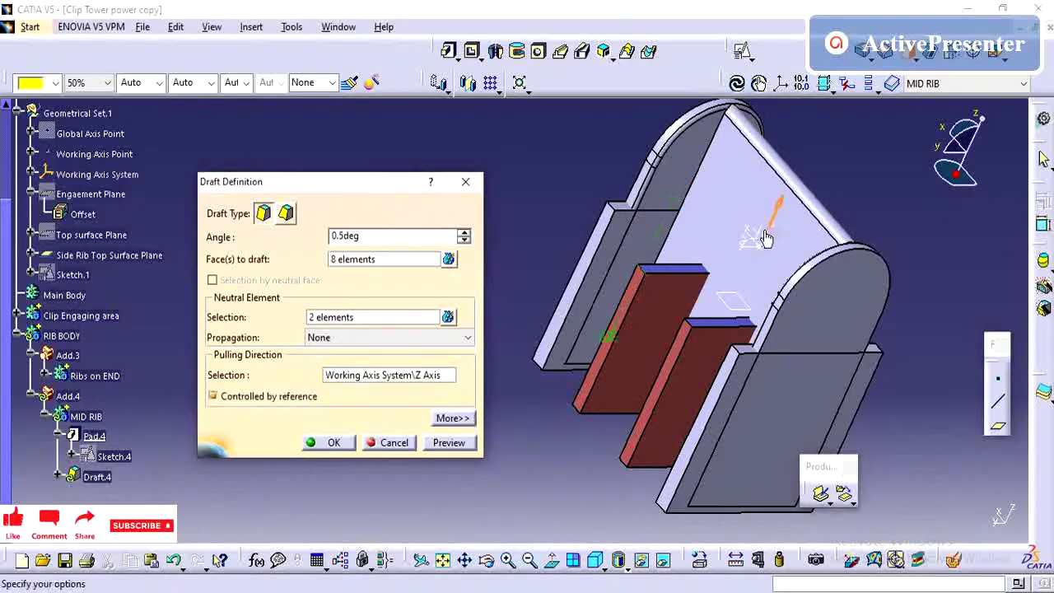
Correct the neutral element after the preview error, then create the 0.5° Draft.4.
{"action": "left_click", "coordinate": [449, 443]}
{"action": "left_click", "coordinate": [627, 341]}
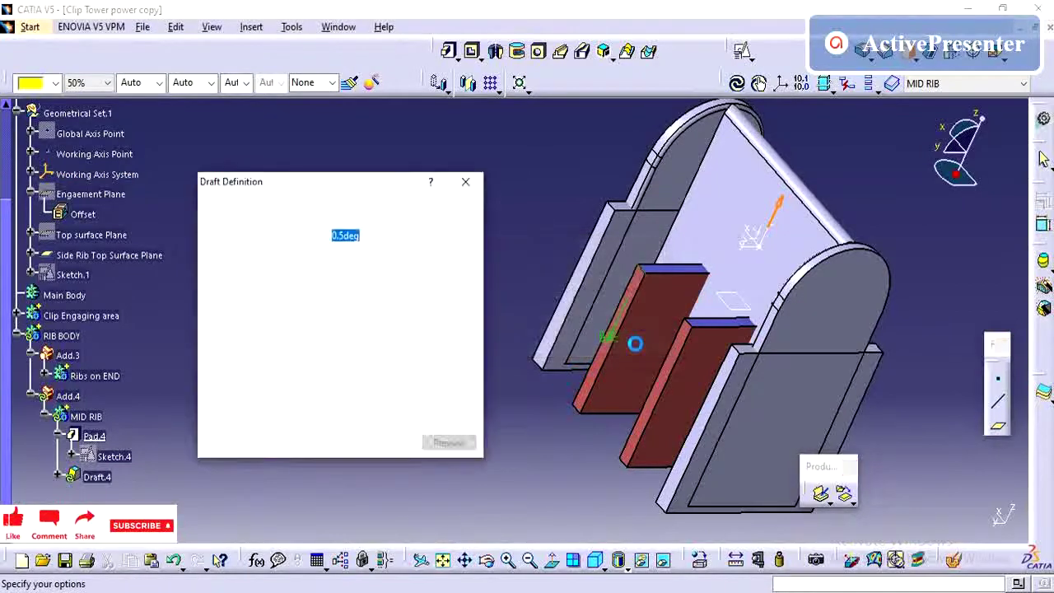
{"action": "left_click", "coordinate": [393, 317]}
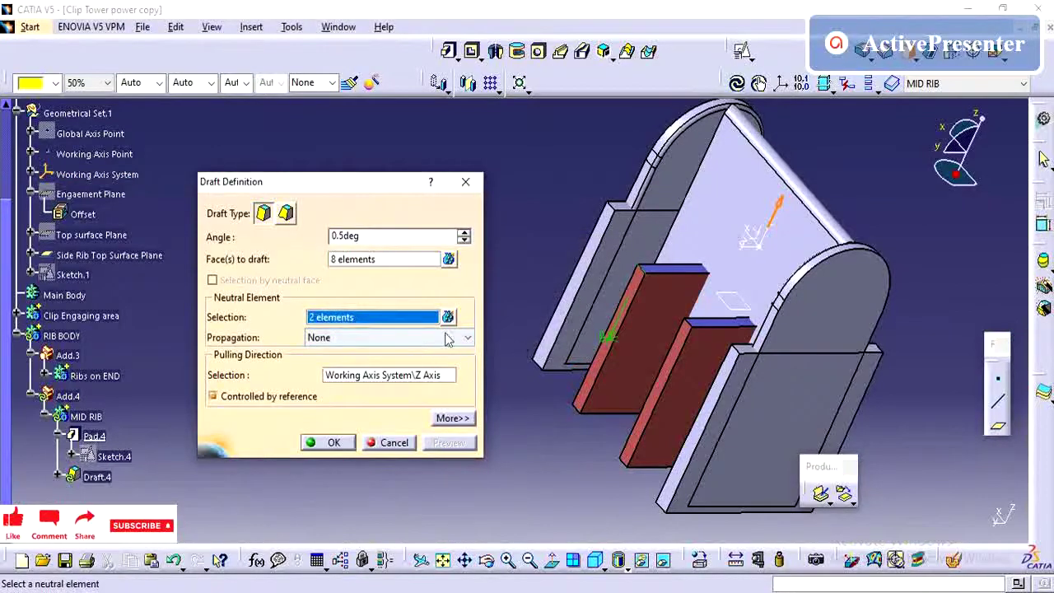
{"action": "left_click", "coordinate": [673, 267]}
{"action": "left_click", "coordinate": [450, 445]}
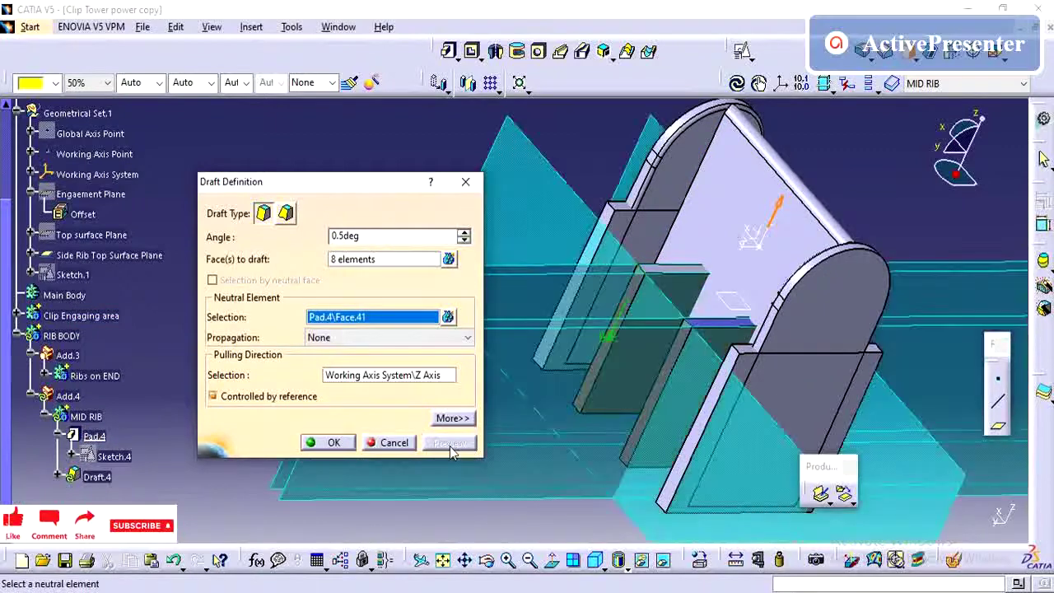
{"action": "mouse_move", "coordinate": [541, 425]}
{"action": "middle_mouse_down"}
{"action": "mouse_move", "coordinate": [663, 284]}
{"action": "mouse_move", "coordinate": [640, 349]}
{"action": "mouse_move", "coordinate": [593, 323]}
{"action": "mouse_move", "coordinate": [534, 442]}
{"action": "middle_mouse_up"}
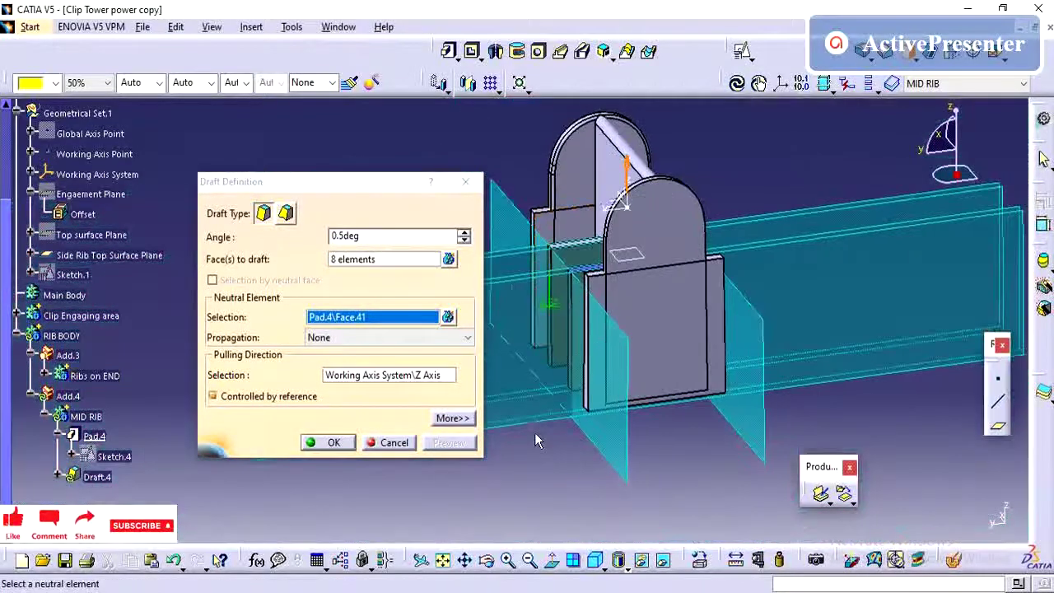
{"action": "left_click", "coordinate": [333, 443]}
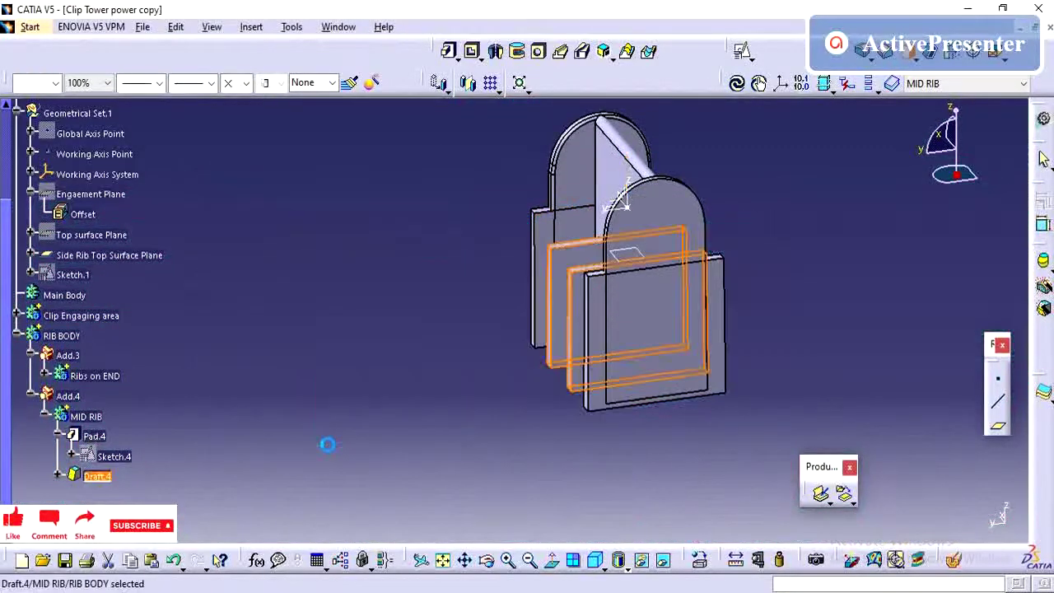
Define RIB BODY, then Clip Engaging area, as the current work body.
{"action": "right_click", "coordinate": [66, 338]}
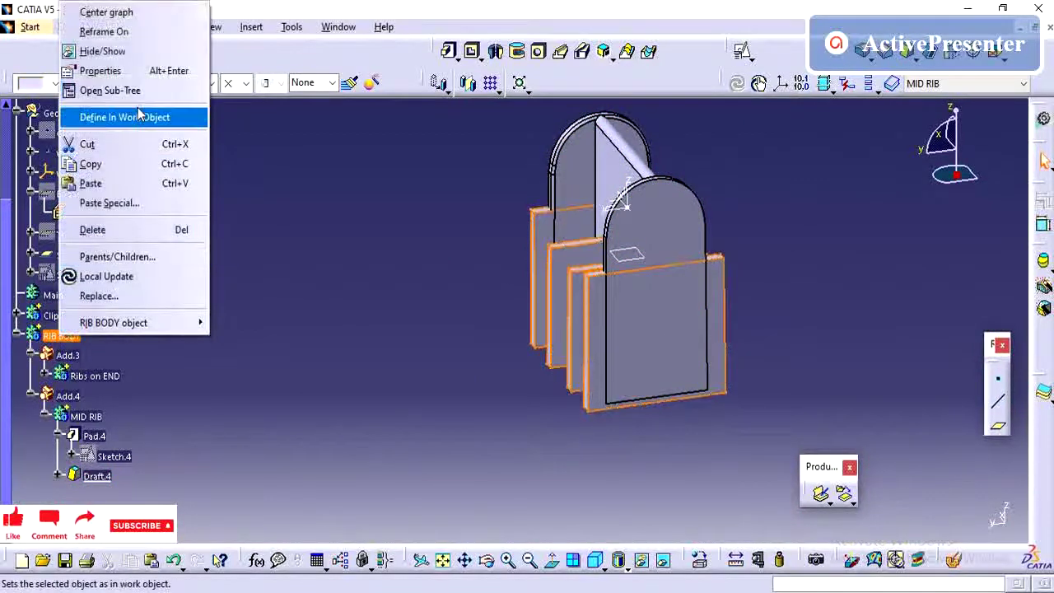
{"action": "left_click", "coordinate": [134, 117]}
{"action": "middle_click_drag", "start_coordinate": [318, 359], "coordinate": [209, 389]}
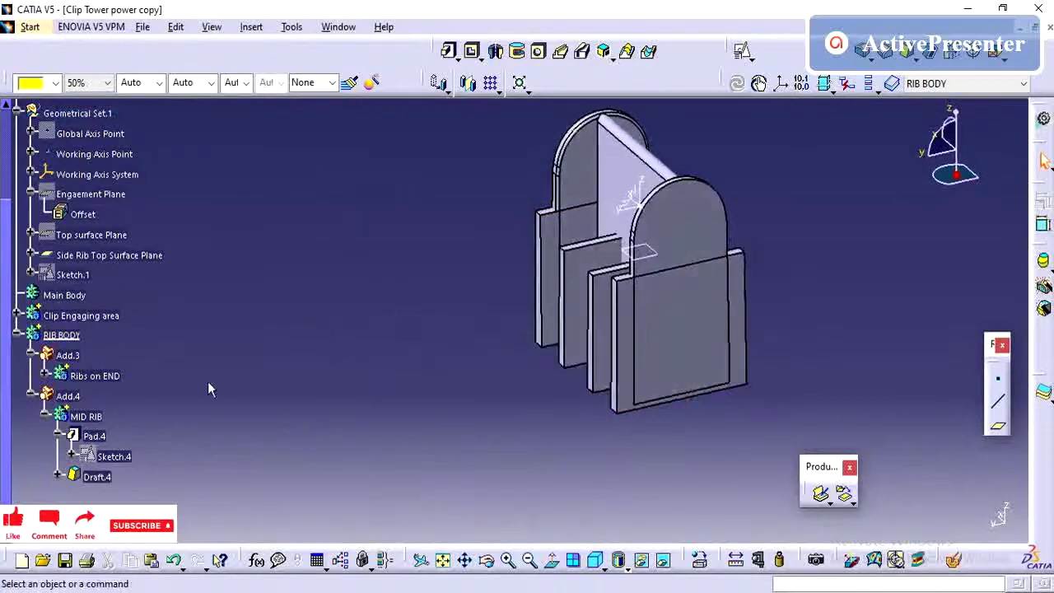
{"action": "right_click", "coordinate": [73, 317]}
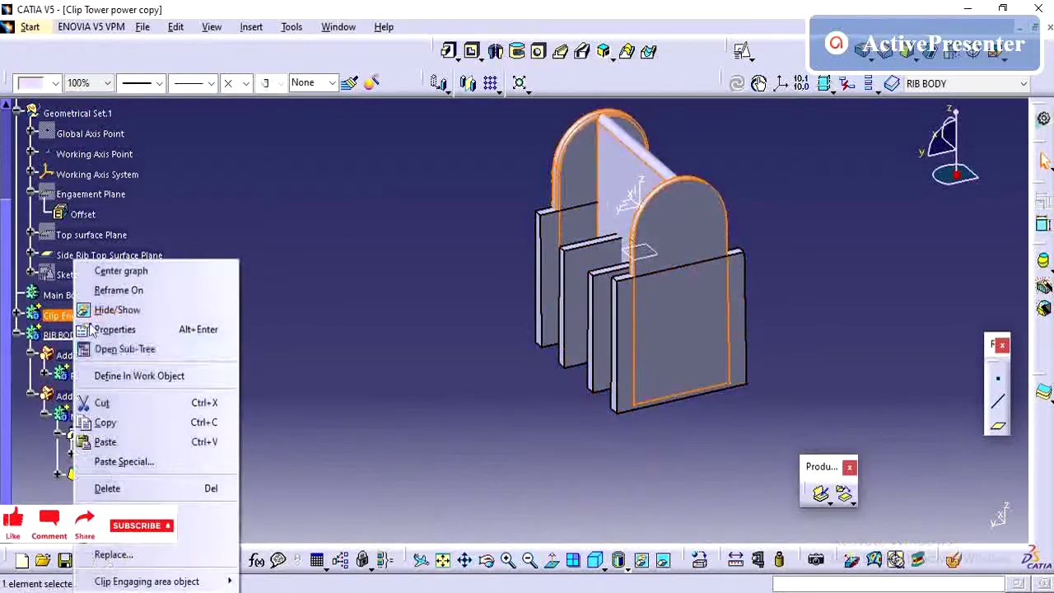
{"action": "left_click", "coordinate": [142, 373]}
{"action": "left_click", "coordinate": [247, 351]}
{"action": "mouse_move", "coordinate": [337, 348]}
{"action": "middle_mouse_down"}
{"action": "mouse_move", "coordinate": [378, 387]}
{"action": "mouse_move", "coordinate": [376, 405]}
{"action": "mouse_move", "coordinate": [412, 423]}
{"action": "mouse_move", "coordinate": [386, 406]}
{"action": "middle_mouse_up"}
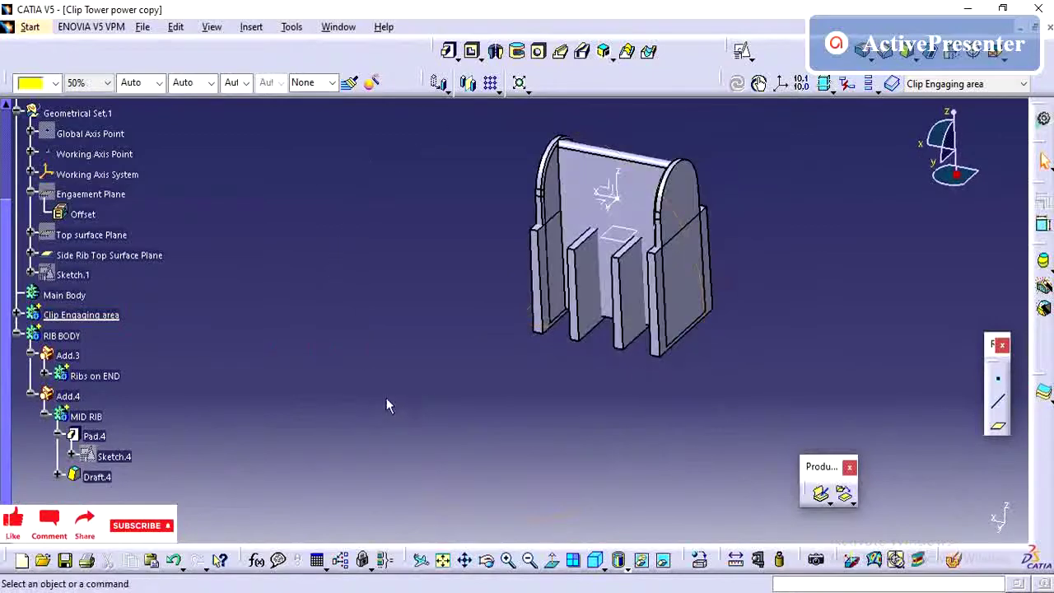
Rename Main Body to 'CLIP Tower Main Body' in its properties.
{"action": "right_click", "coordinate": [71, 298]}
{"action": "left_click", "coordinate": [148, 322]}
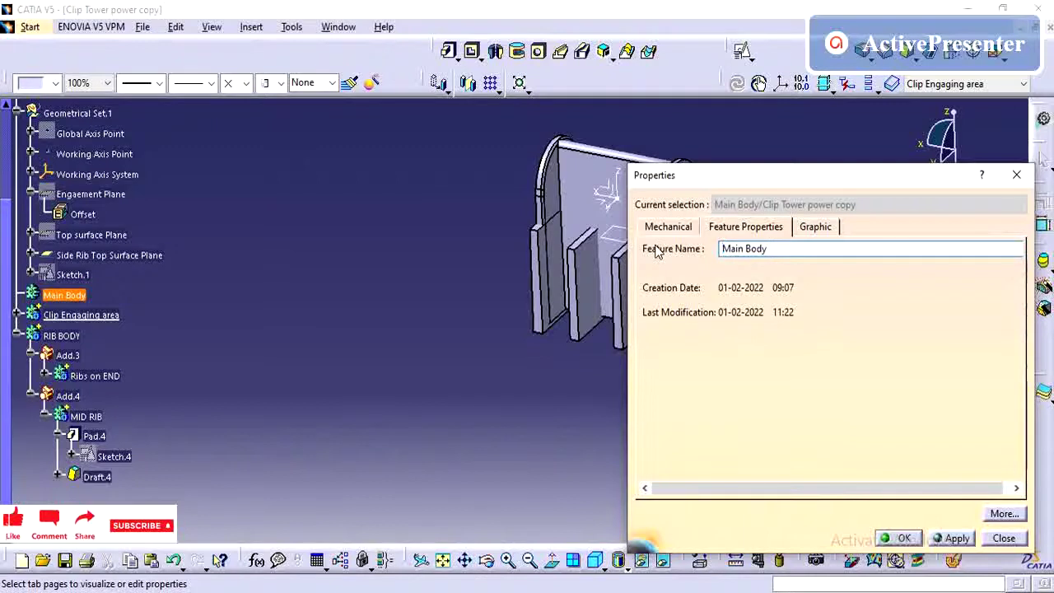
{"action": "type", "text": "CLIP To"}
{"action": "type", "text": "wer"}
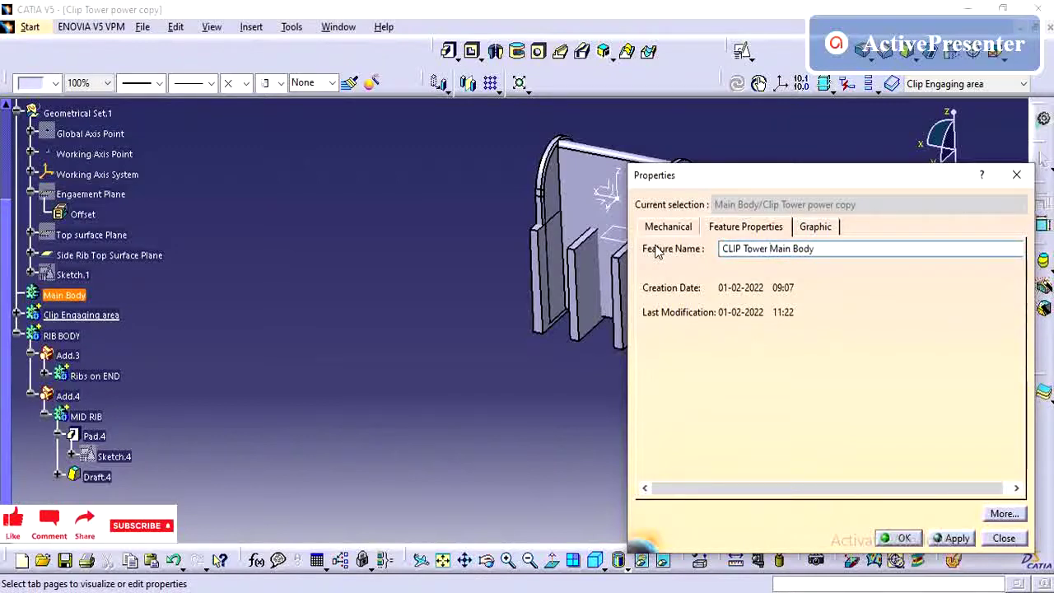
{"action": "left_click", "coordinate": [897, 538]}
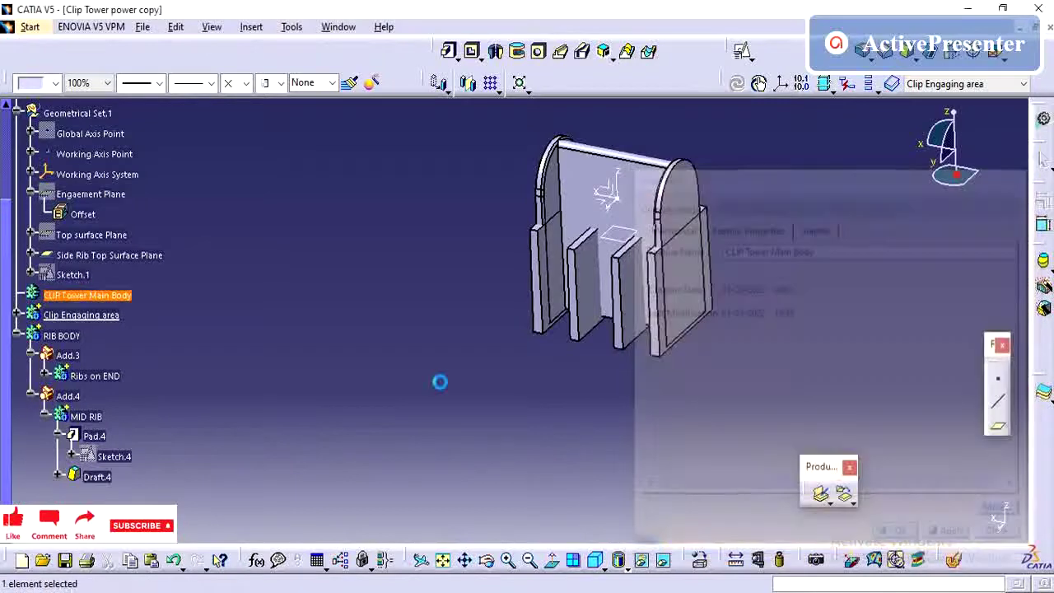
{"action": "left_click", "coordinate": [82, 294]}
Make CLIP Tower Main Body the work body and add Clip Engaging area into it.
{"action": "right_click", "coordinate": [82, 295]}
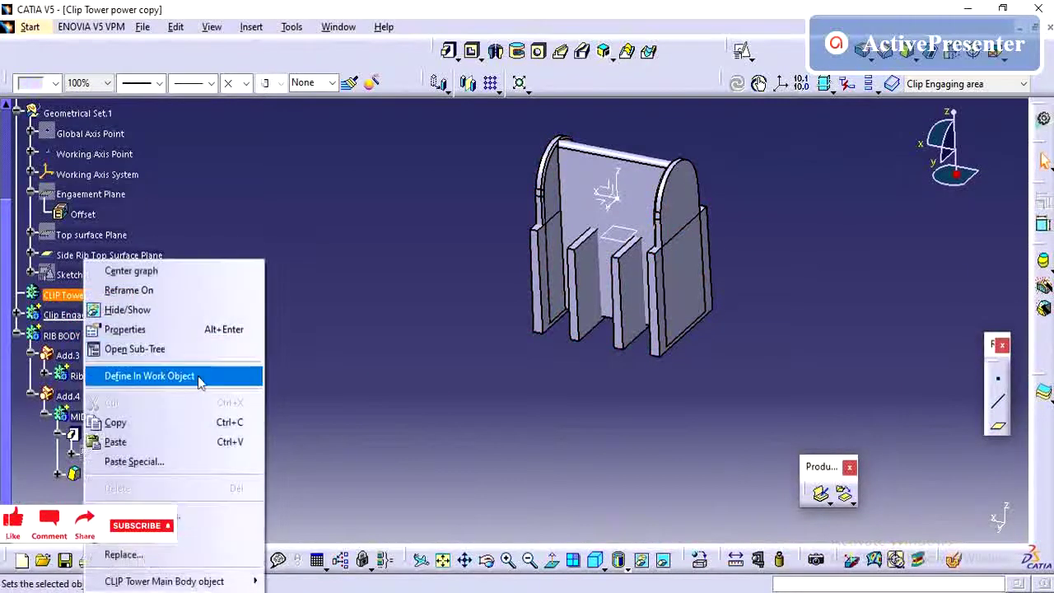
{"action": "left_click", "coordinate": [198, 376]}
{"action": "right_click", "coordinate": [84, 315]}
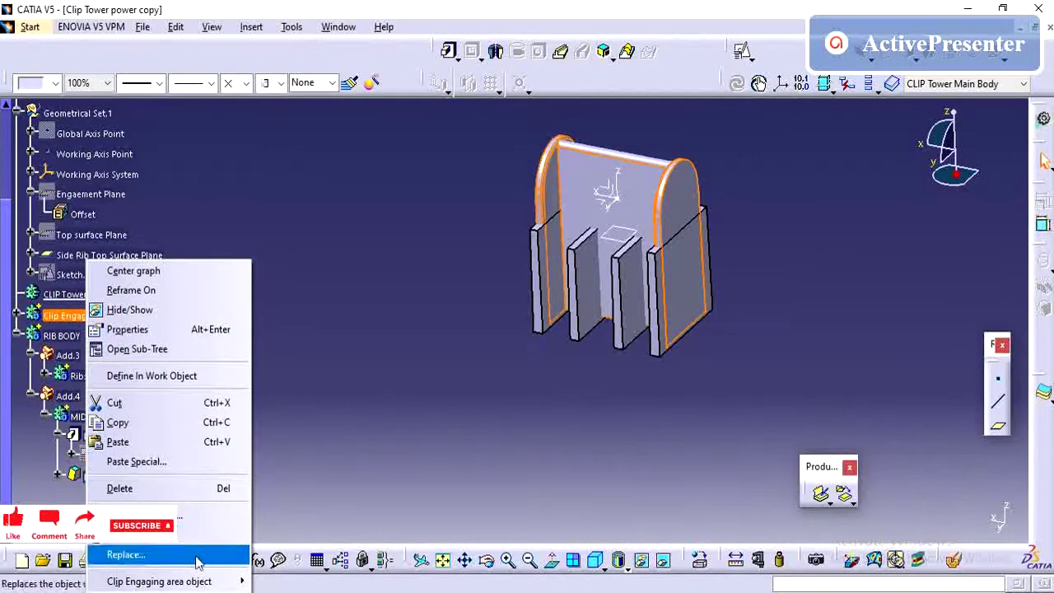
{"action": "mouse_move", "coordinate": [159, 581]}
{"action": "left_click", "coordinate": [320, 383]}
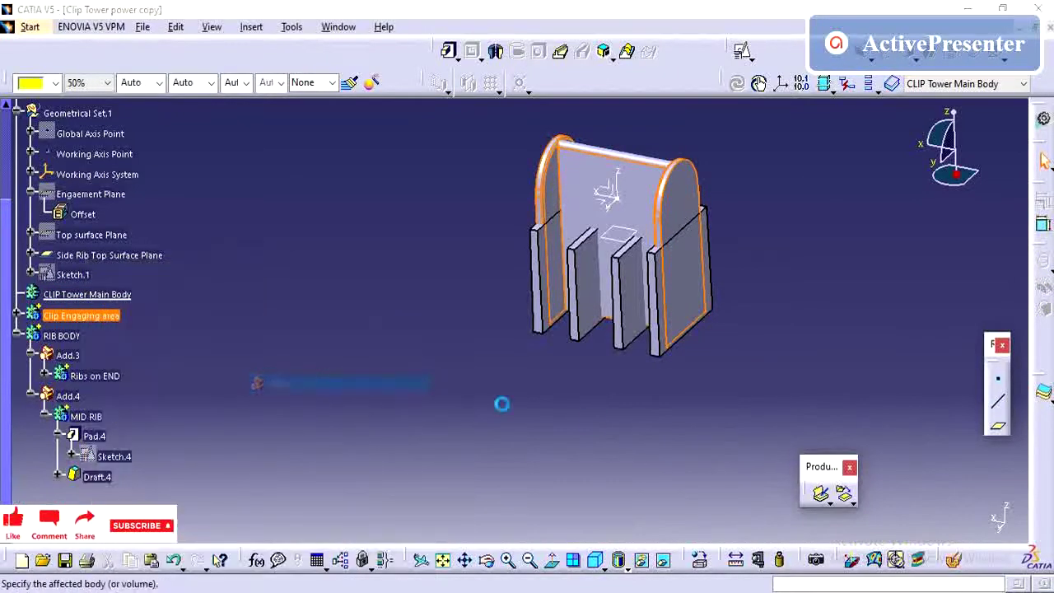
{"action": "left_click", "coordinate": [865, 515]}
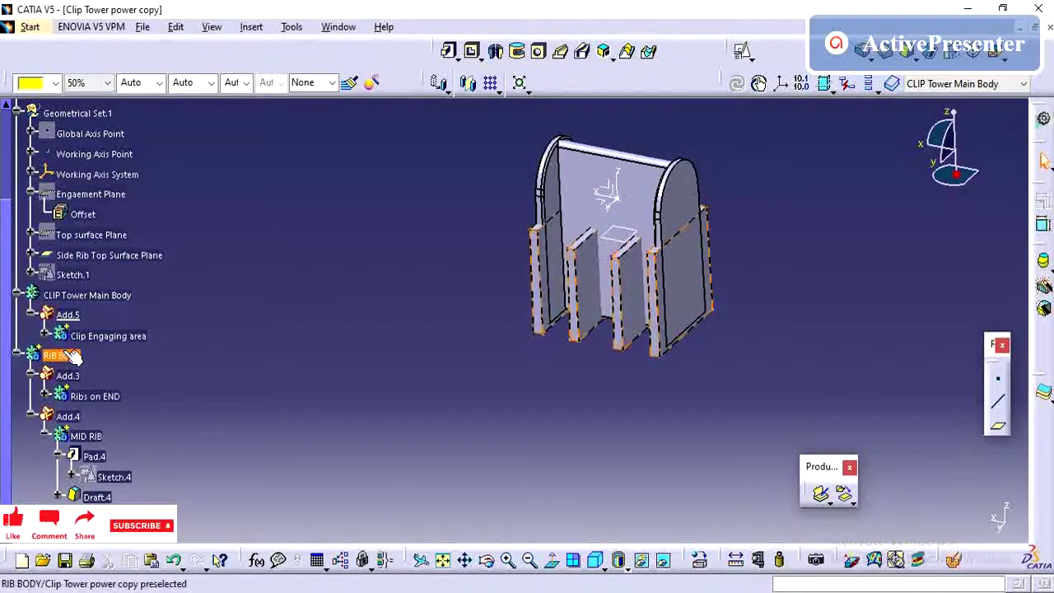
Add RIB BODY into the main body and define CLIP Tower Main Body in work again.
{"action": "right_click", "coordinate": [73, 354]}
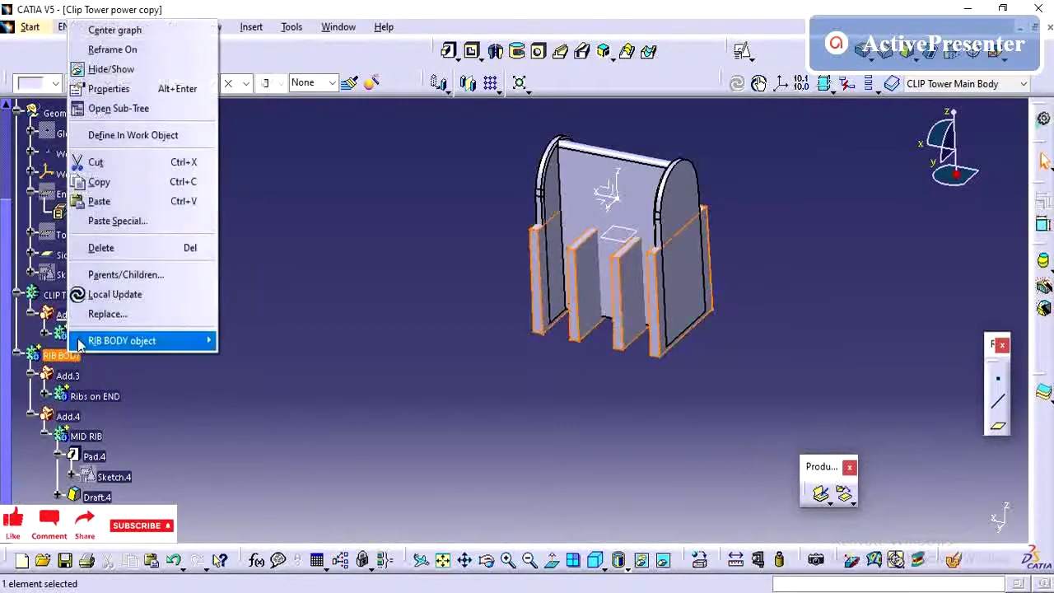
{"action": "mouse_move", "coordinate": [122, 340]}
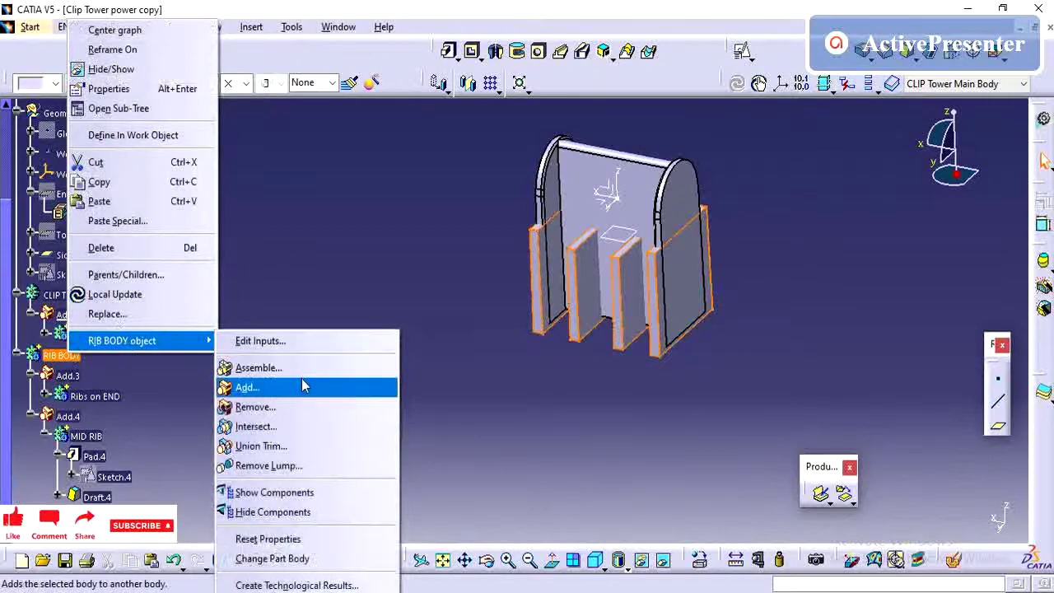
{"action": "left_click", "coordinate": [305, 385]}
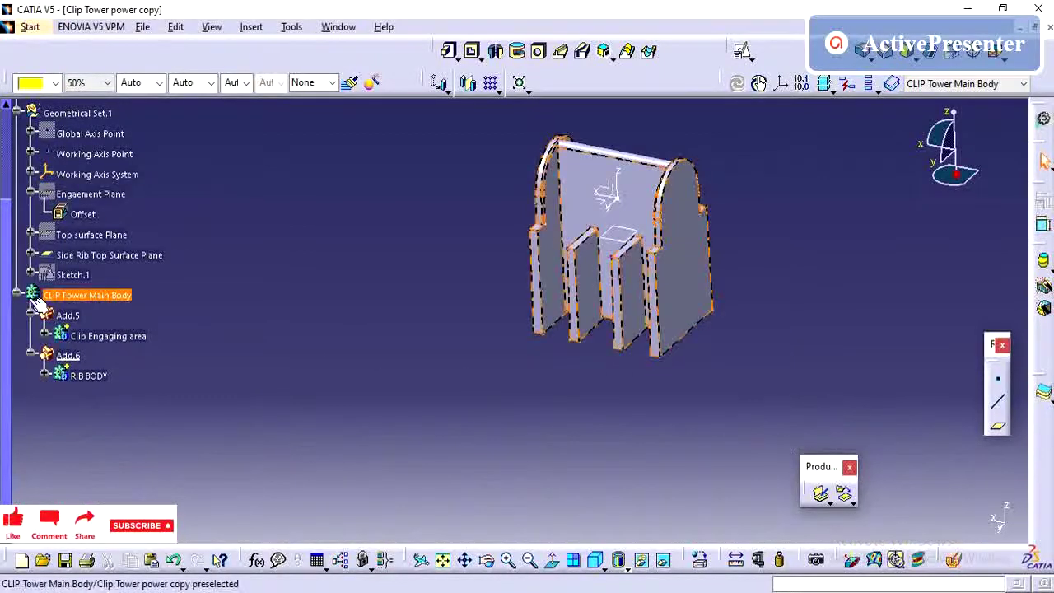
{"action": "right_click", "coordinate": [67, 294]}
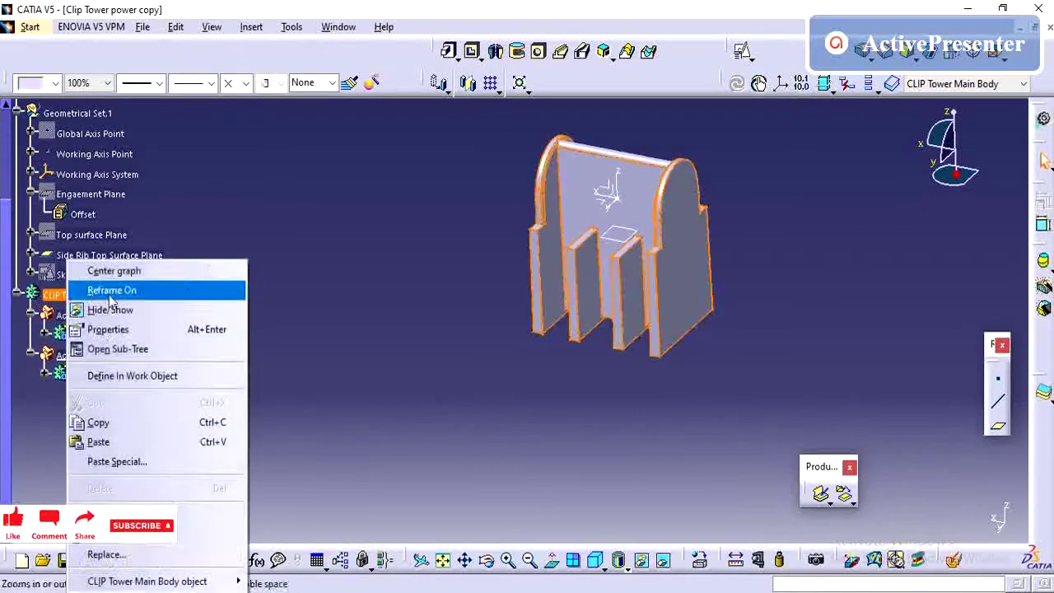
{"action": "left_click", "coordinate": [154, 377]}
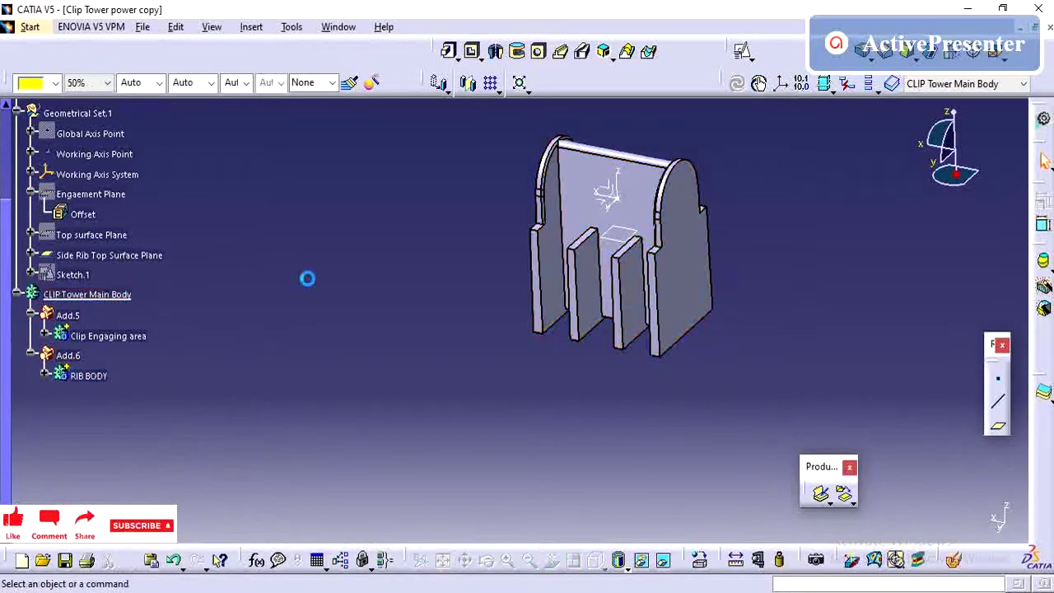
Orbit the merged clip tower to inspect it, returning to an isometric view.
{"action": "middle_click_drag", "start_coordinate": [367, 313], "coordinate": [436, 311]}
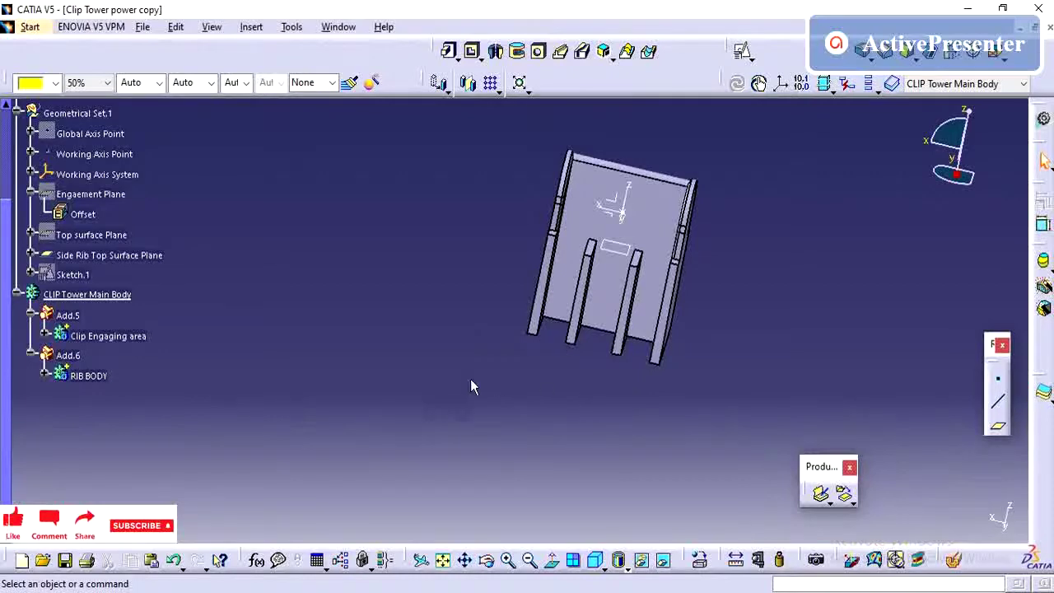
{"action": "mouse_move", "coordinate": [569, 362]}
{"action": "middle_mouse_down"}
{"action": "mouse_move", "coordinate": [418, 355]}
{"action": "mouse_move", "coordinate": [515, 380]}
{"action": "mouse_move", "coordinate": [504, 409]}
{"action": "middle_mouse_up"}
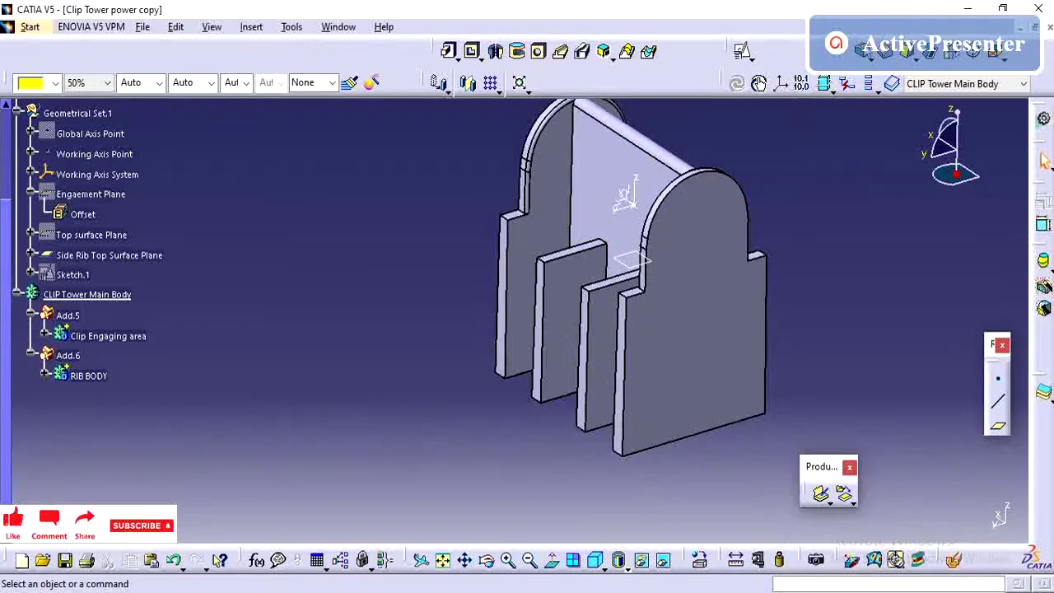
Start an Edge Fillet with a 0.5mm radius, zoomed in on the rib edges.
{"action": "left_click", "coordinate": [862, 51]}
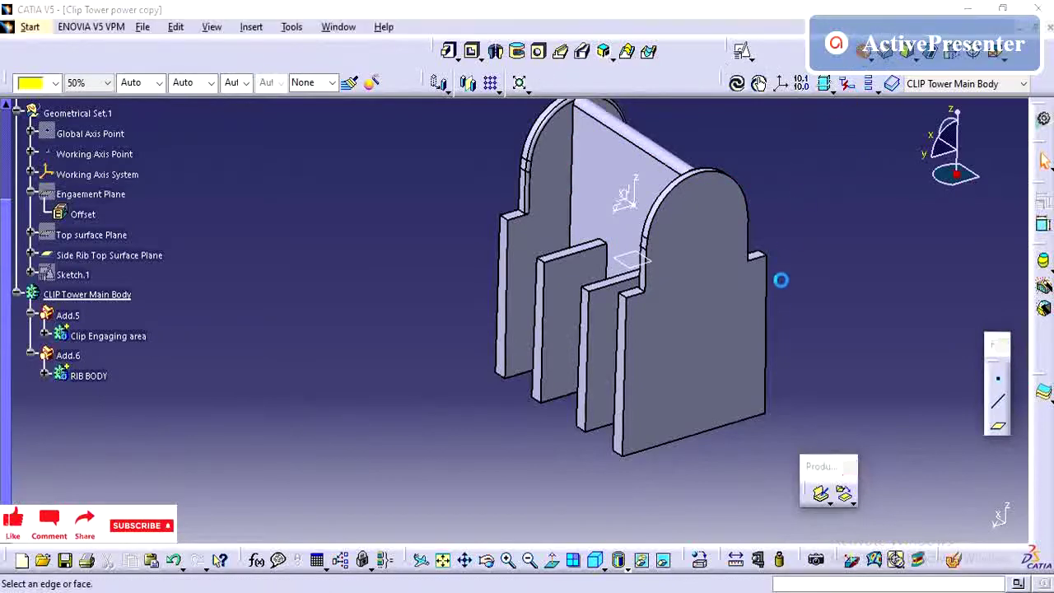
{"action": "mouse_move", "coordinate": [635, 322]}
{"action": "middle_mouse_down"}
{"action": "mouse_move", "coordinate": [661, 266]}
{"action": "mouse_move", "coordinate": [647, 284]}
{"action": "middle_mouse_up"}
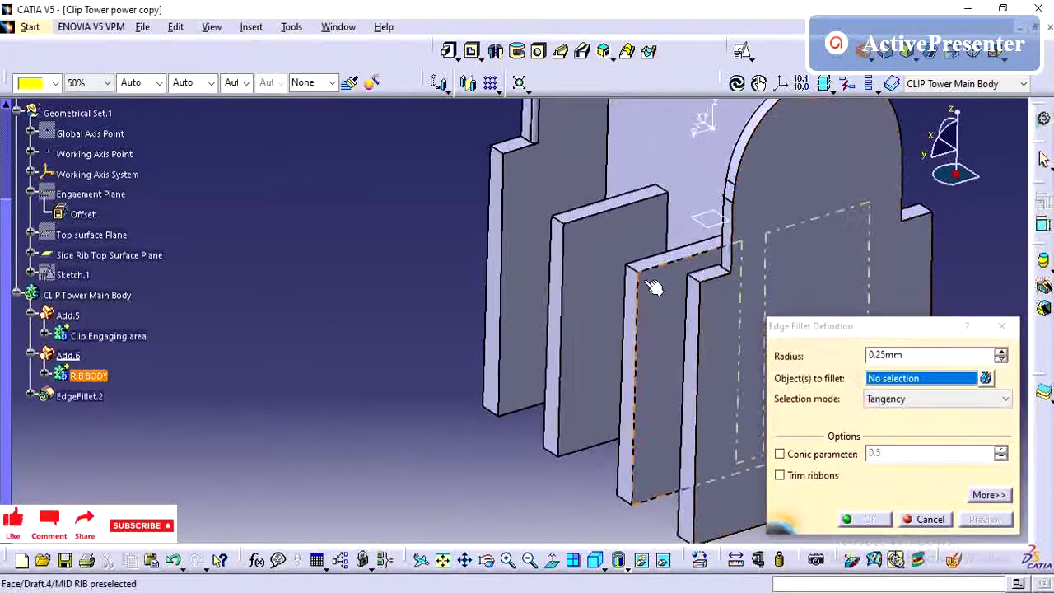
{"action": "left_click_drag", "start_coordinate": [912, 355], "coordinate": [803, 354]}
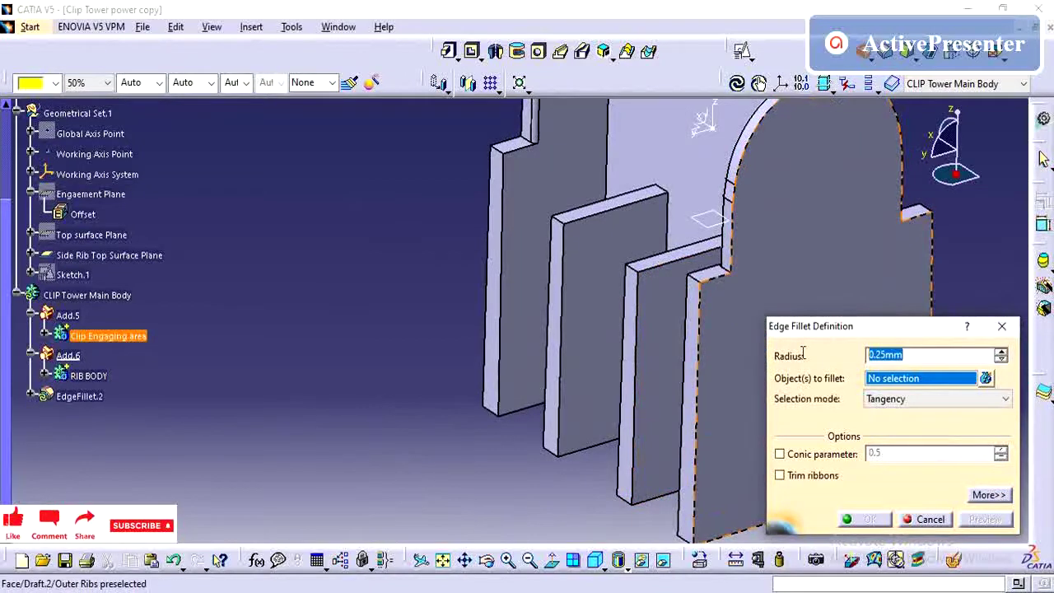
{"action": "type", "text": ".5"}
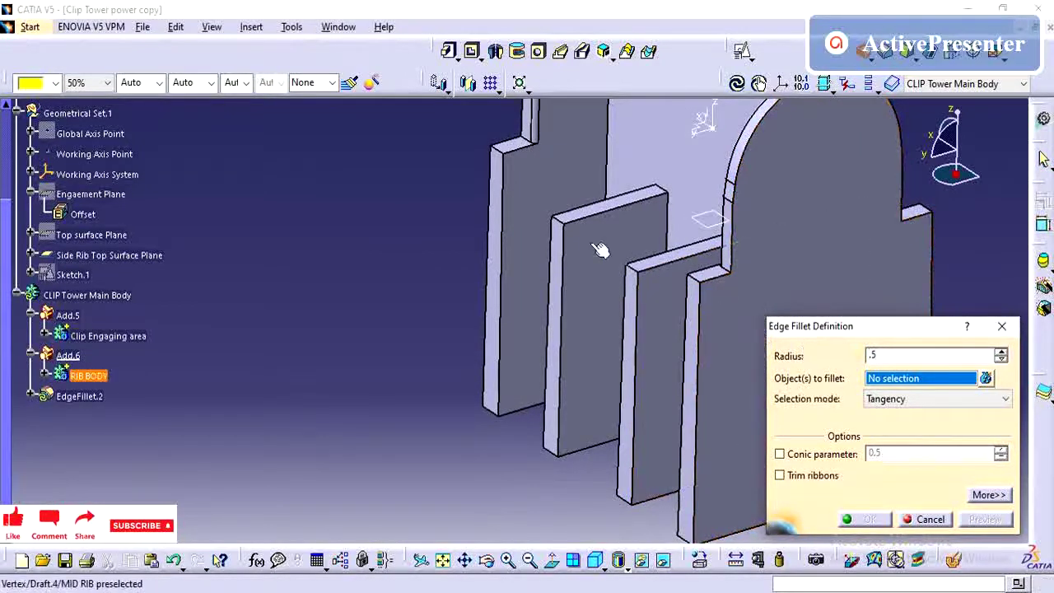
{"action": "key", "text": "Return"}
Select eight rib slot edges and create EdgeFillet.2.
{"action": "left_click", "coordinate": [634, 270]}
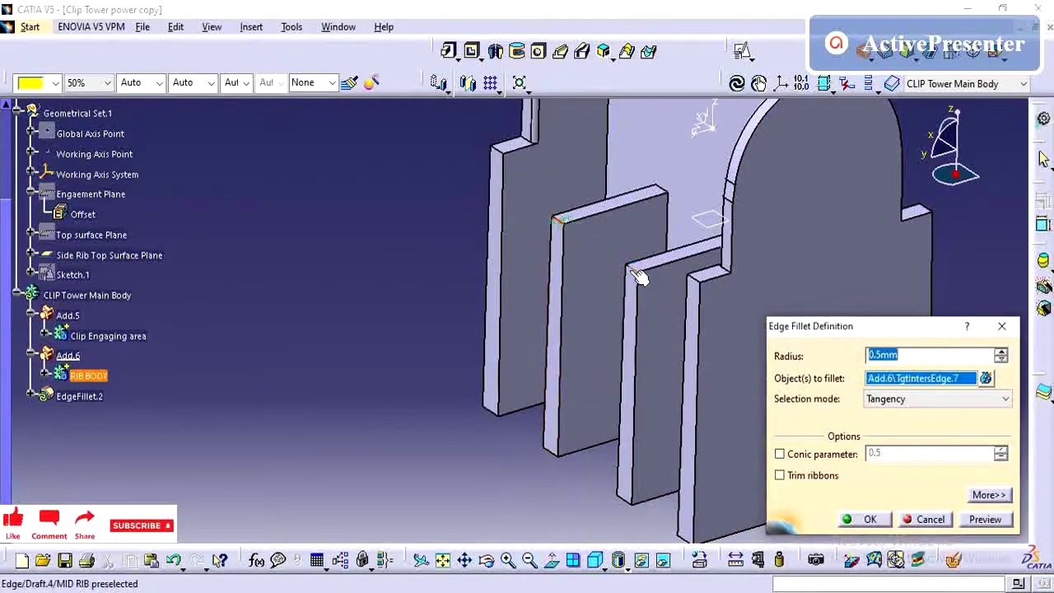
{"action": "left_click", "coordinate": [697, 276]}
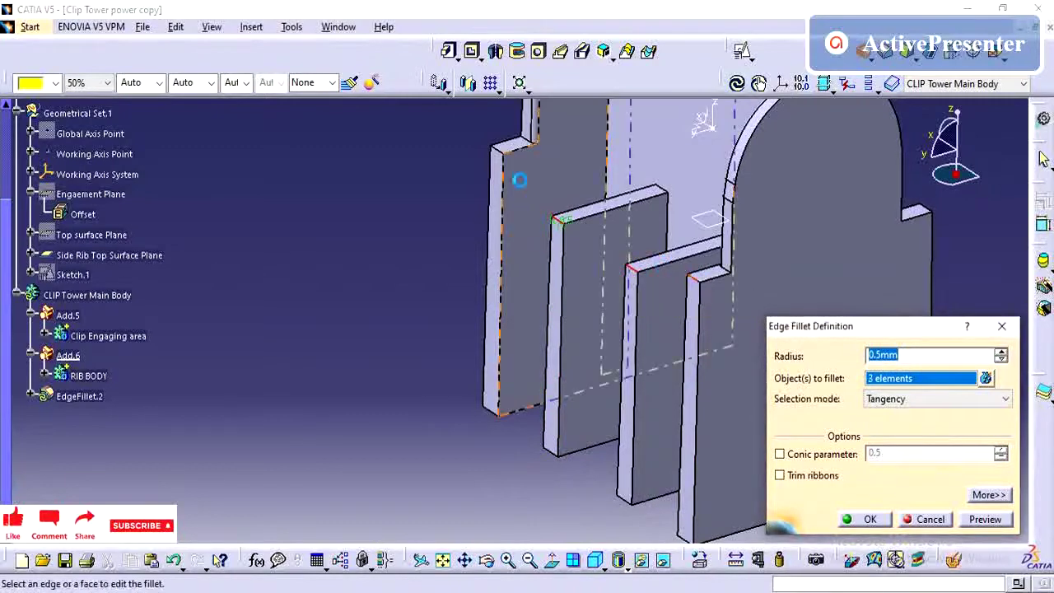
{"action": "left_click", "coordinate": [509, 155]}
{"action": "left_click", "coordinate": [498, 163]}
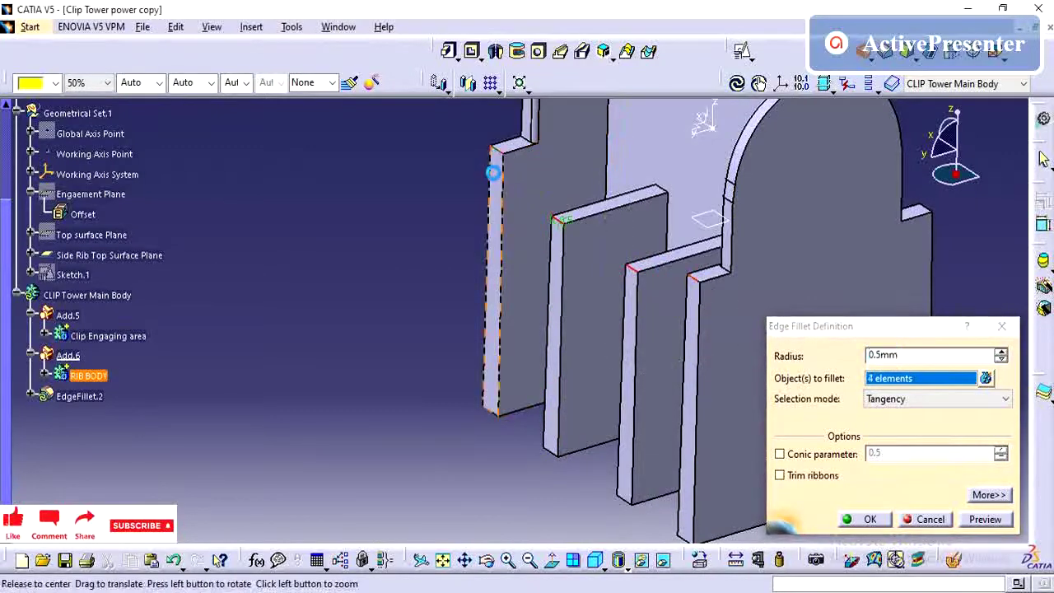
{"action": "mouse_move", "coordinate": [494, 169]}
{"action": "middle_mouse_down"}
{"action": "mouse_move", "coordinate": [494, 346]}
{"action": "mouse_move", "coordinate": [527, 289]}
{"action": "mouse_move", "coordinate": [664, 294]}
{"action": "mouse_move", "coordinate": [589, 350]}
{"action": "middle_mouse_up"}
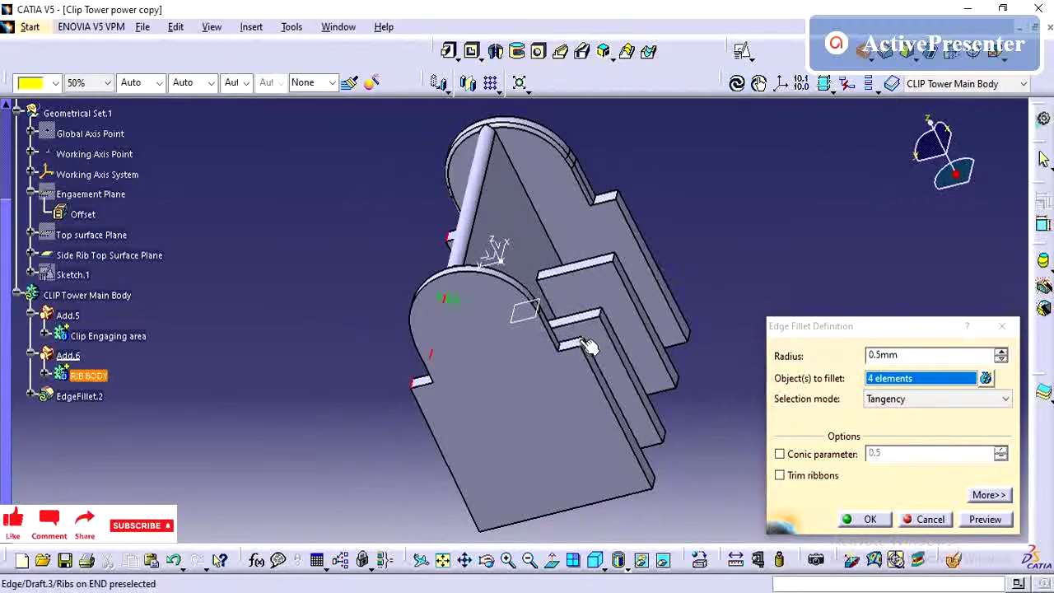
{"action": "left_click", "coordinate": [588, 349]}
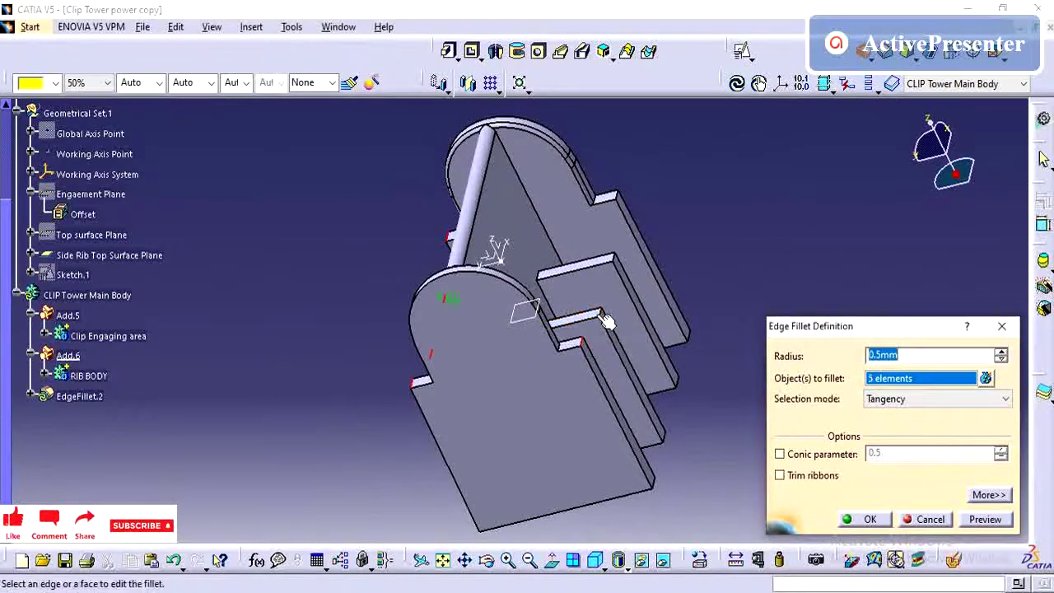
{"action": "left_click", "coordinate": [605, 313]}
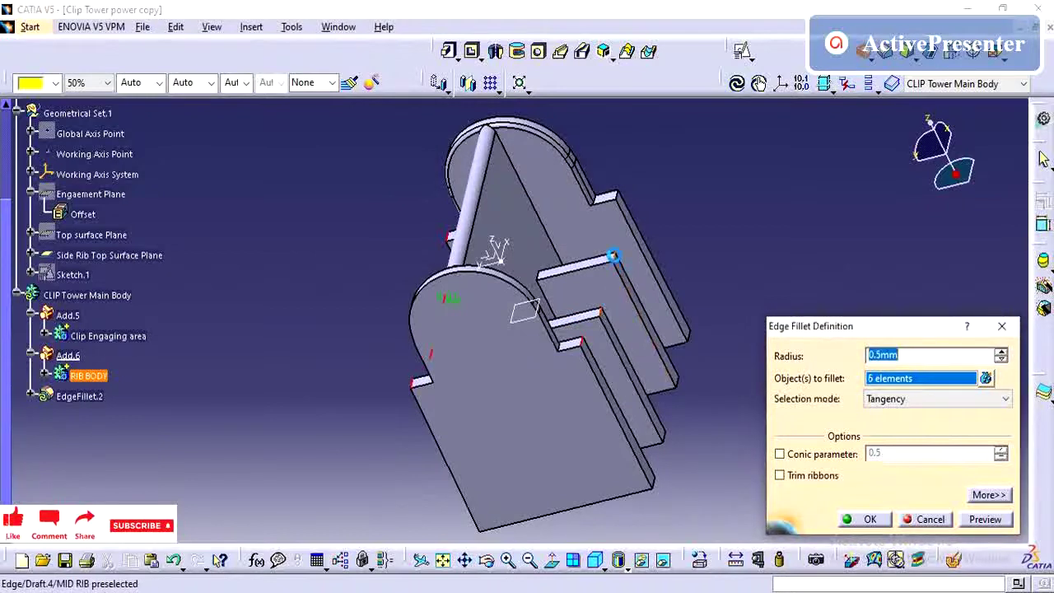
{"action": "left_click", "coordinate": [616, 259]}
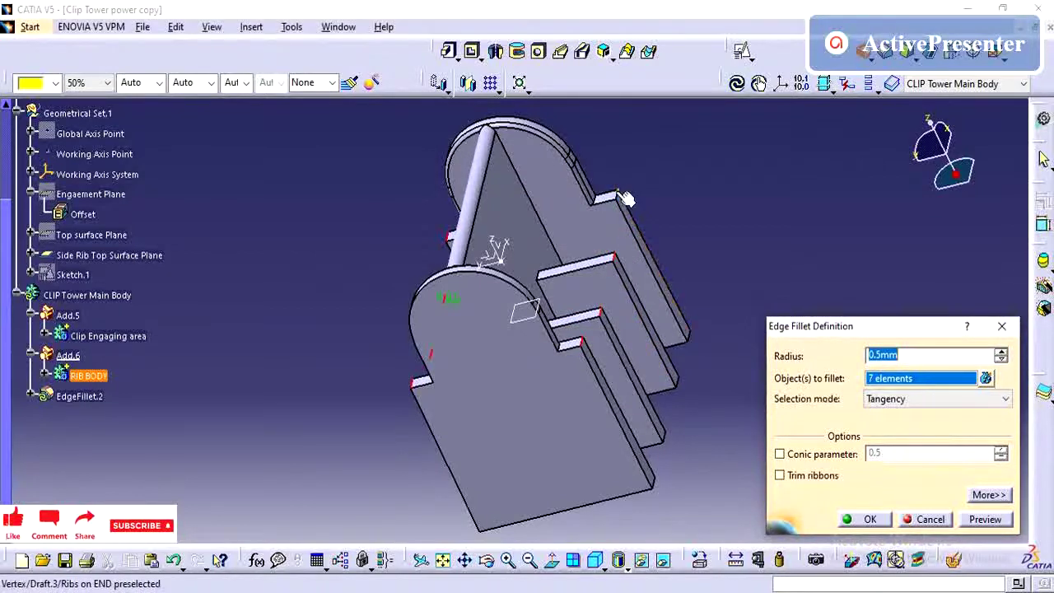
{"action": "left_click", "coordinate": [629, 204]}
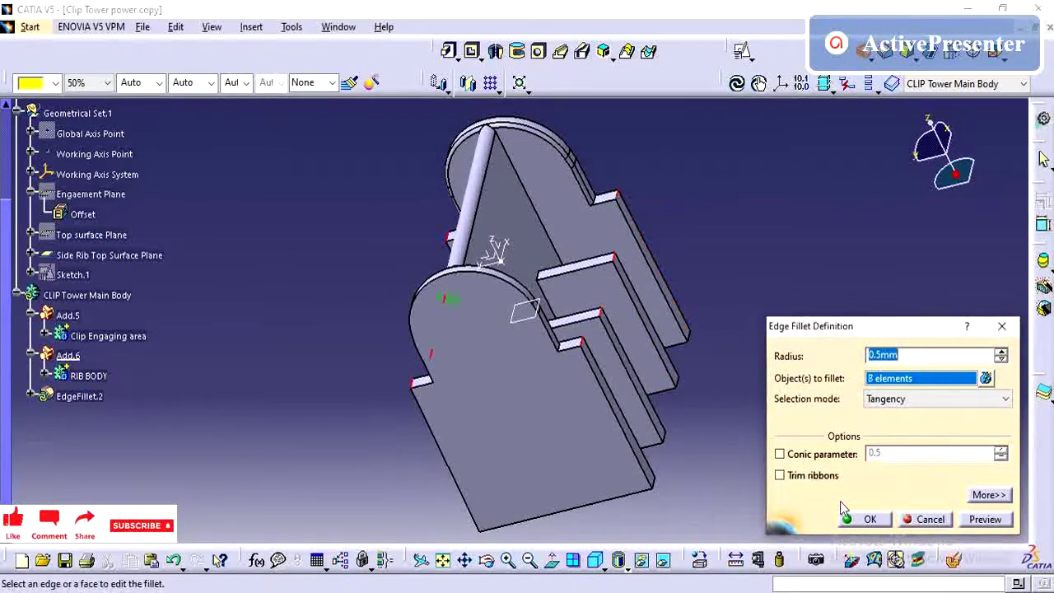
{"action": "left_click", "coordinate": [871, 521]}
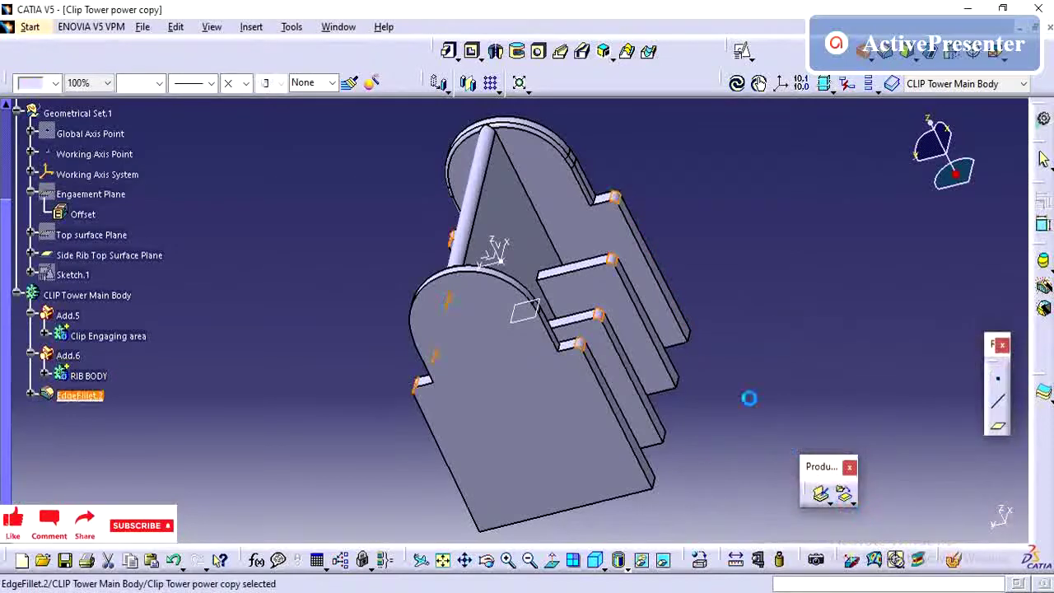
{"action": "left_click", "coordinate": [190, 366]}
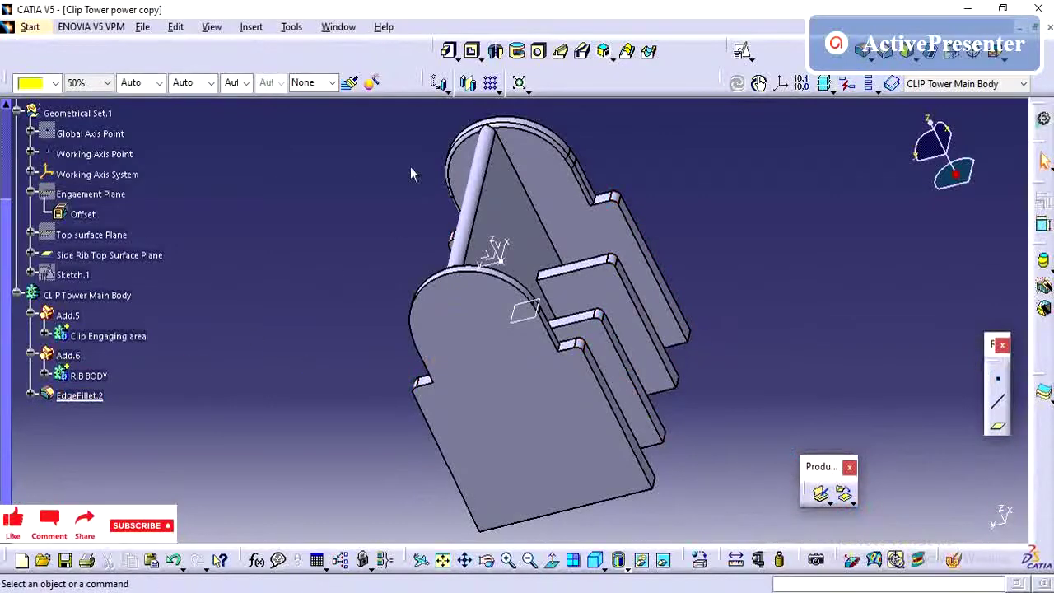
Start a new edge fillet with a 0.25mm radius and pick the near-side rib edges.
{"action": "left_click", "coordinate": [864, 51]}
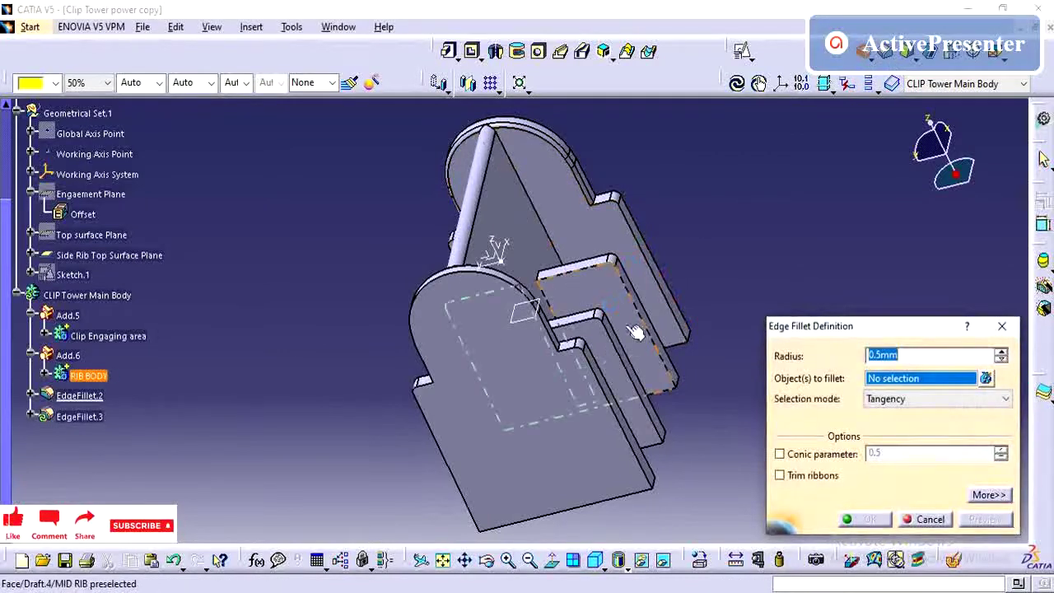
{"action": "key", "text": "BackSpace"}
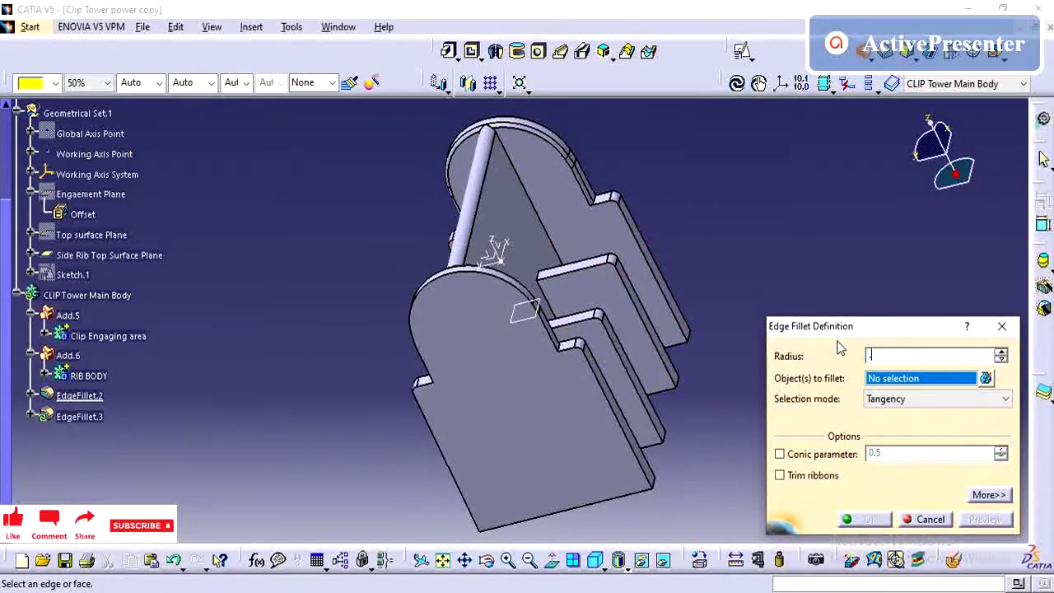
{"action": "type", "text": "25"}
{"action": "left_click", "coordinate": [611, 375]}
{"action": "type", "text": "0.25"}
{"action": "left_click", "coordinate": [630, 356]}
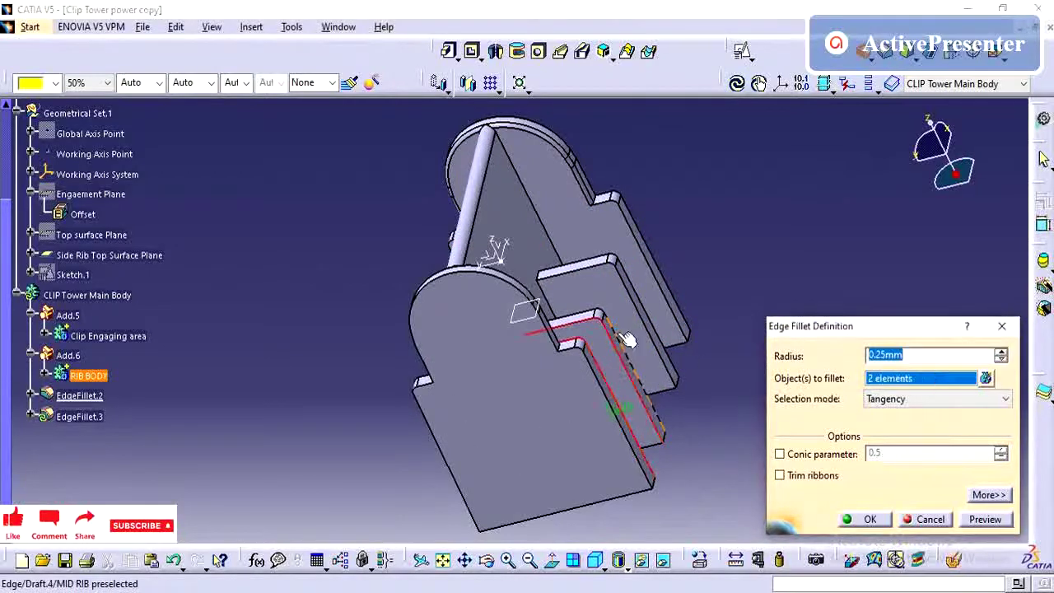
{"action": "left_click", "coordinate": [634, 315]}
{"action": "left_click", "coordinate": [636, 306]}
{"action": "left_click", "coordinate": [643, 273]}
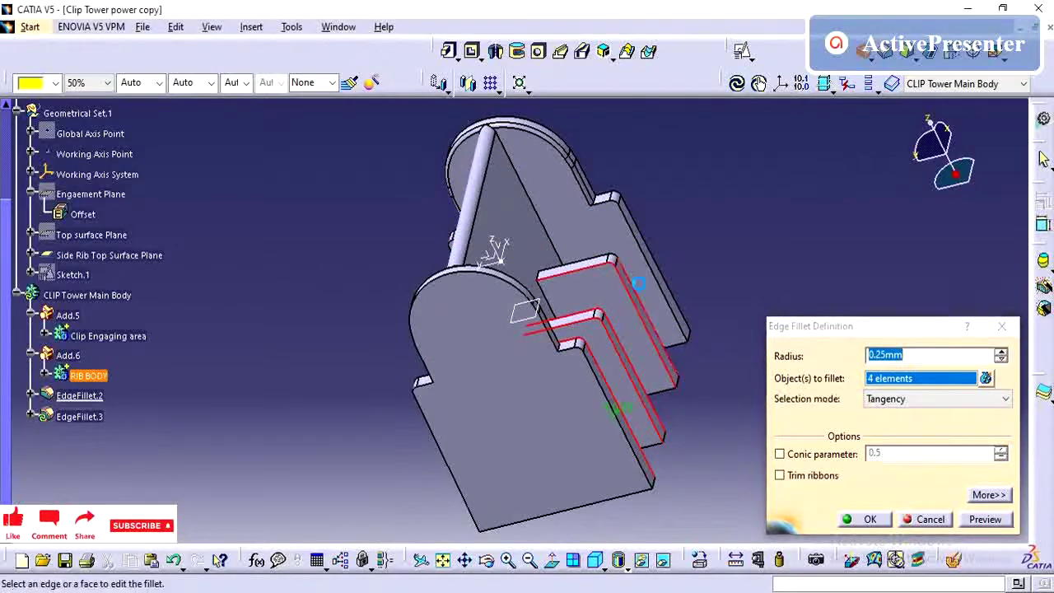
{"action": "left_click", "coordinate": [652, 265]}
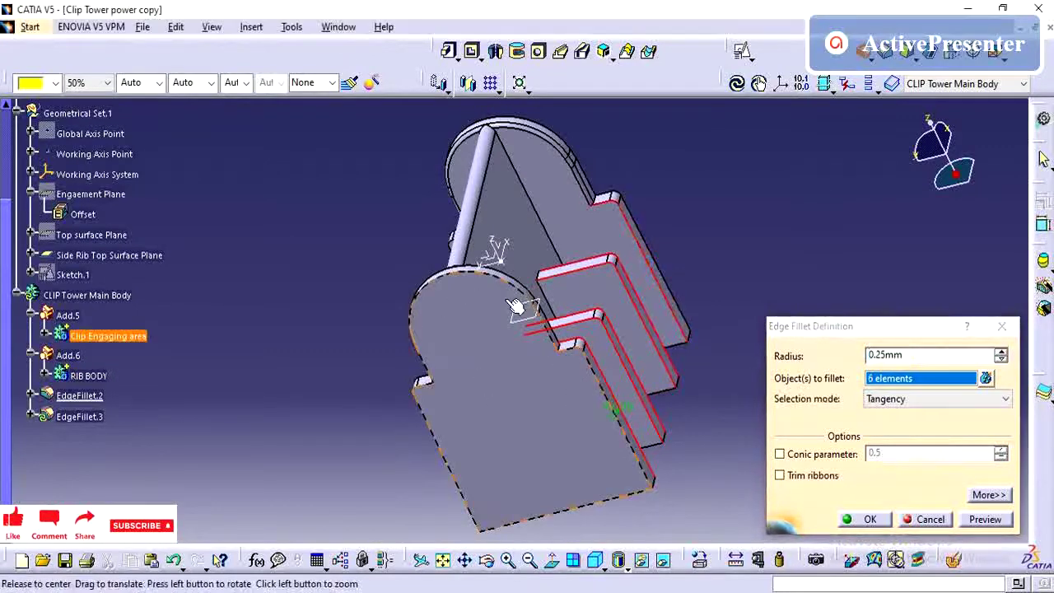
Add the far-side rib edges, twelve in total, and create EdgeFillet.3.
{"action": "middle_click_drag", "start_coordinate": [539, 306], "coordinate": [600, 282]}
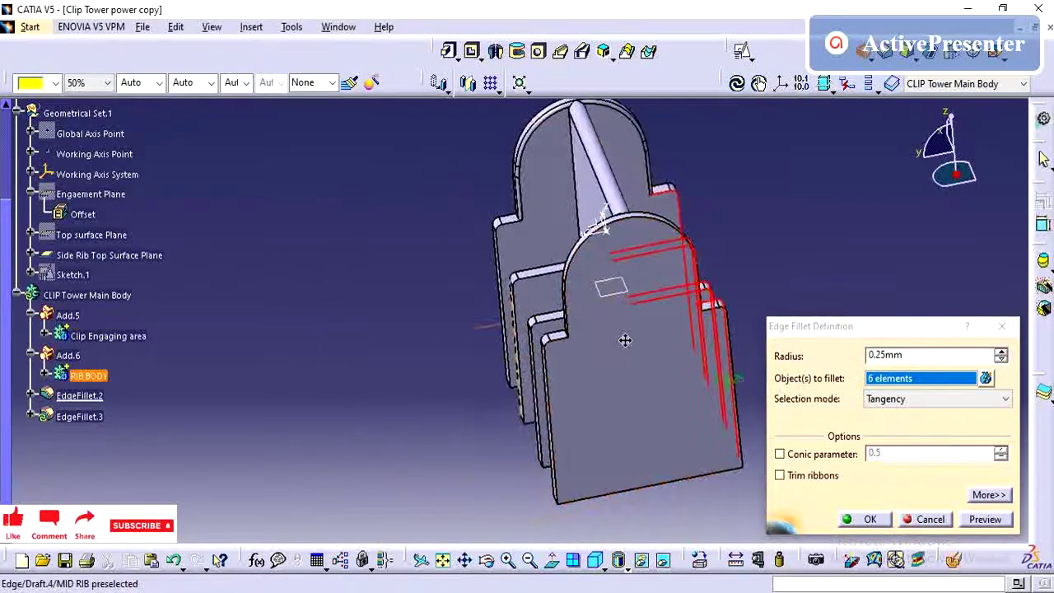
{"action": "middle_click_drag", "start_coordinate": [624, 341], "coordinate": [663, 333]}
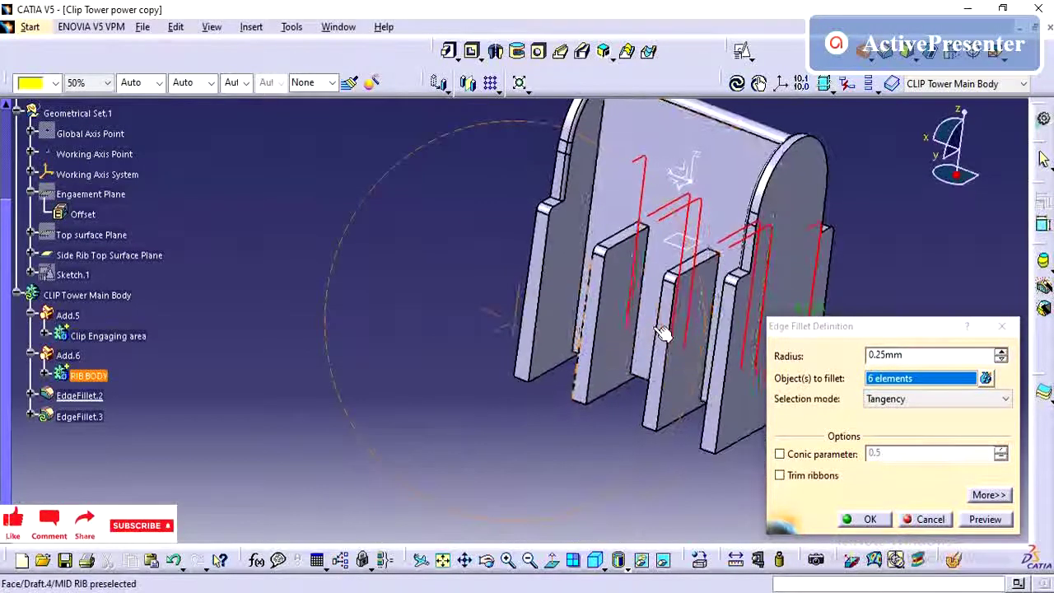
{"action": "left_click", "coordinate": [675, 381]}
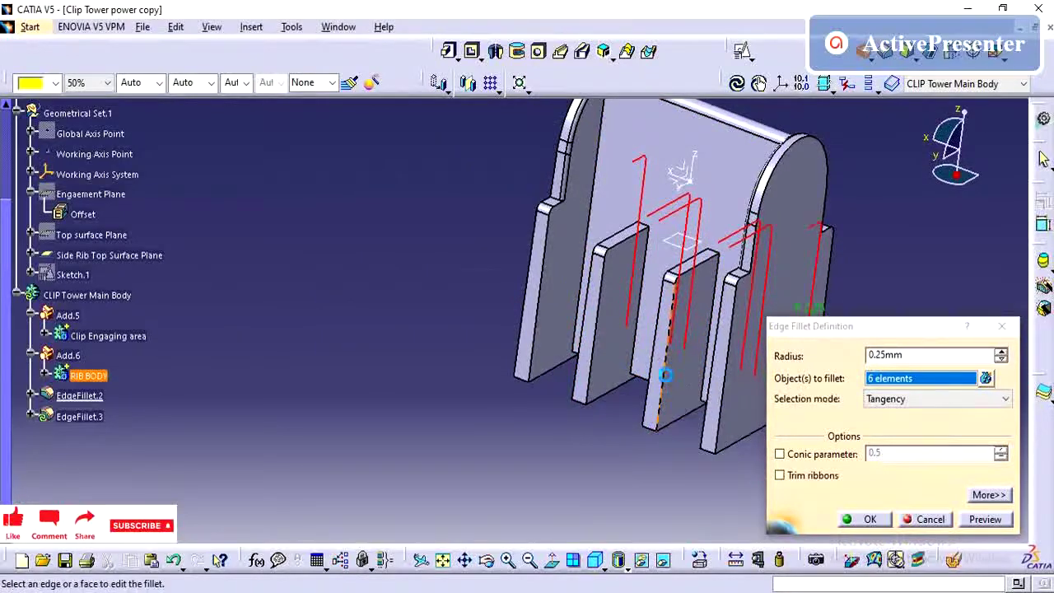
{"action": "left_click", "coordinate": [608, 305]}
{"action": "mouse_move", "coordinate": [614, 362]}
{"action": "middle_mouse_down"}
{"action": "mouse_move", "coordinate": [682, 379]}
{"action": "mouse_move", "coordinate": [705, 365]}
{"action": "middle_mouse_up"}
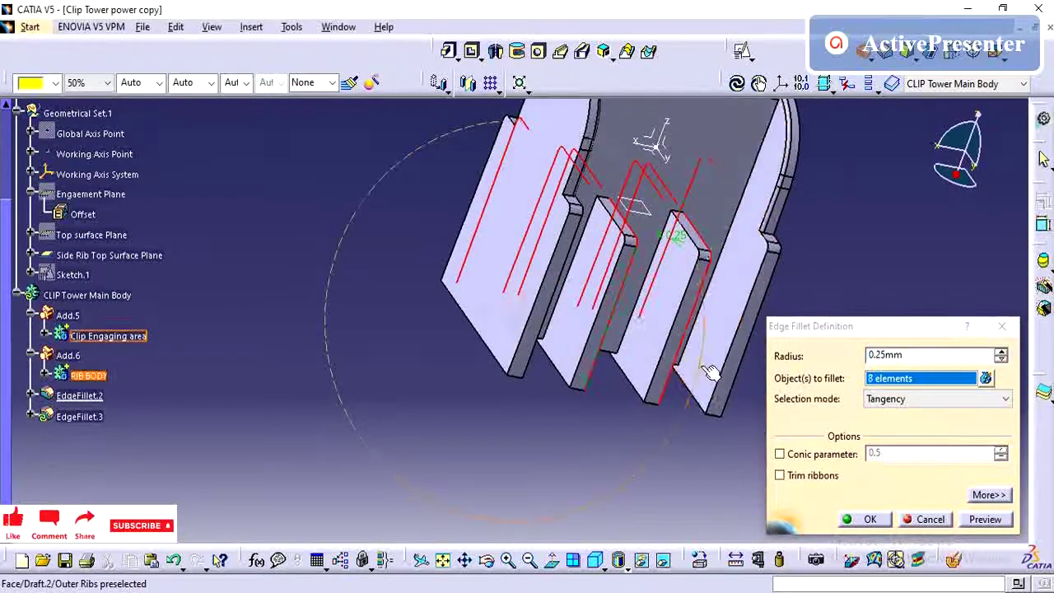
{"action": "left_click", "coordinate": [755, 306]}
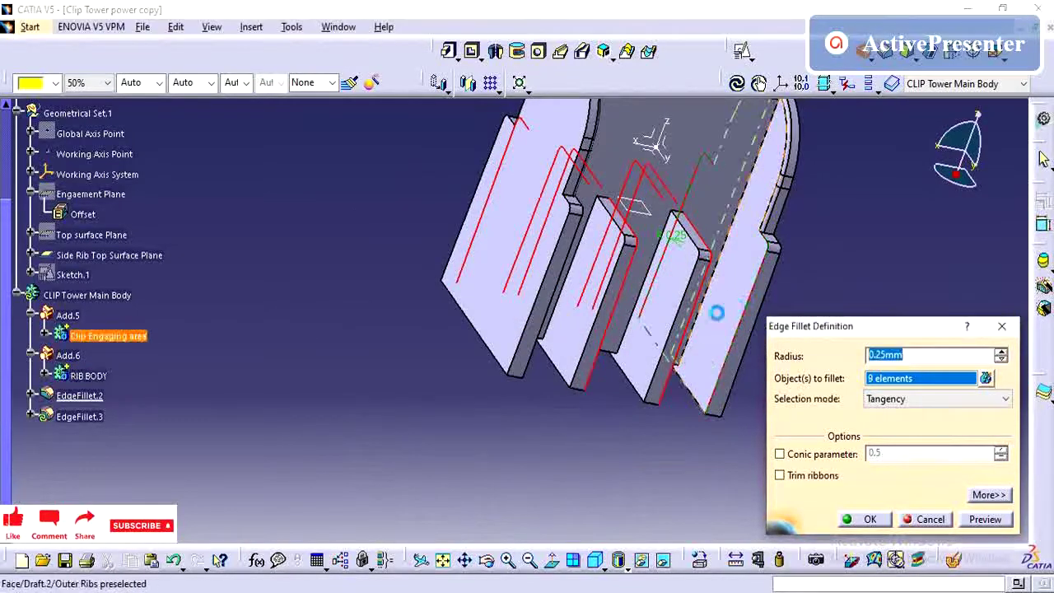
{"action": "left_click", "coordinate": [628, 323]}
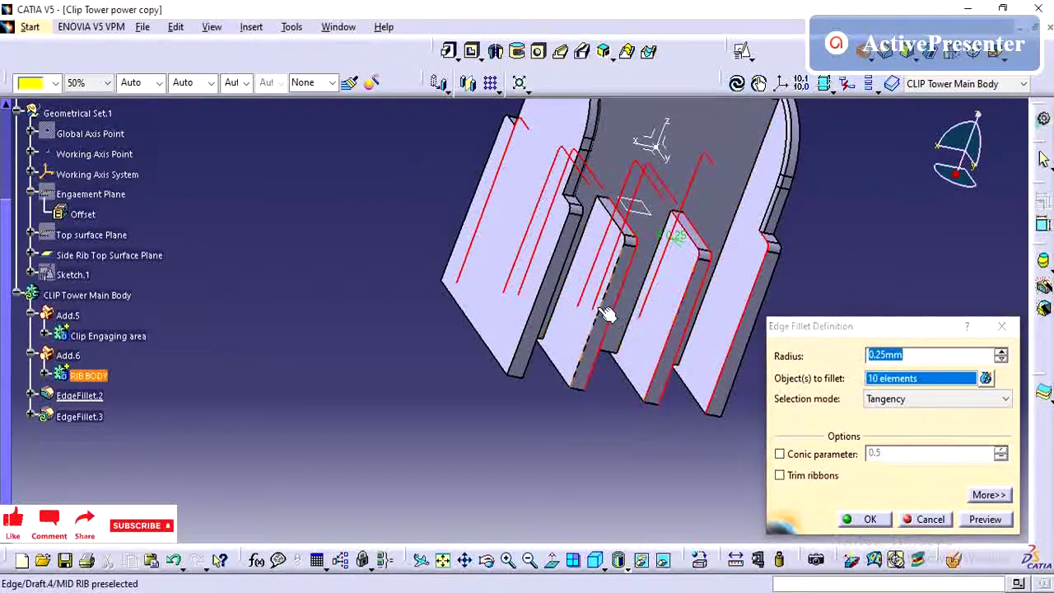
{"action": "left_click", "coordinate": [605, 311]}
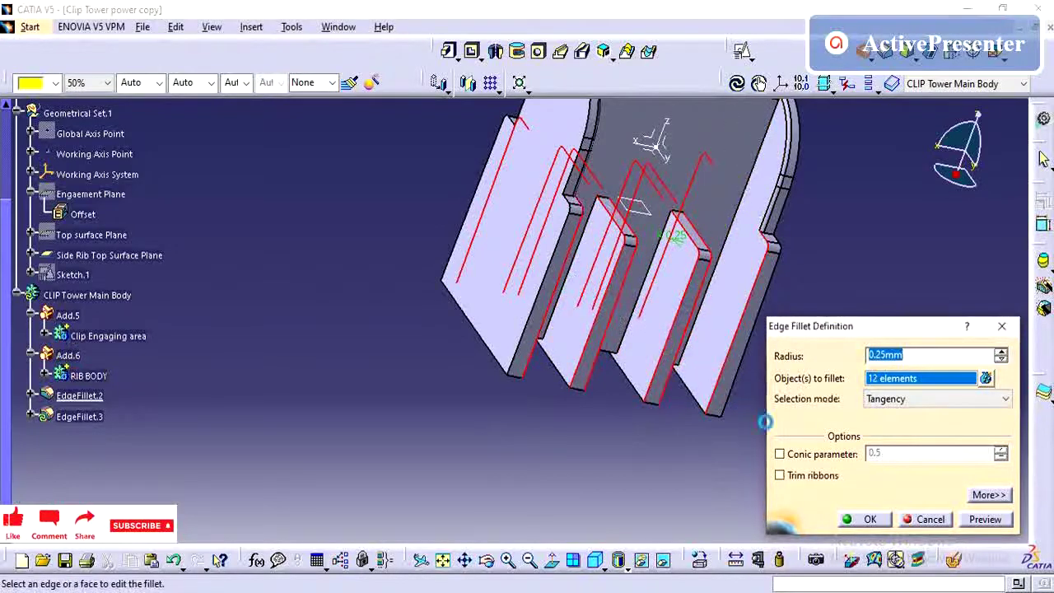
{"action": "left_click", "coordinate": [862, 519]}
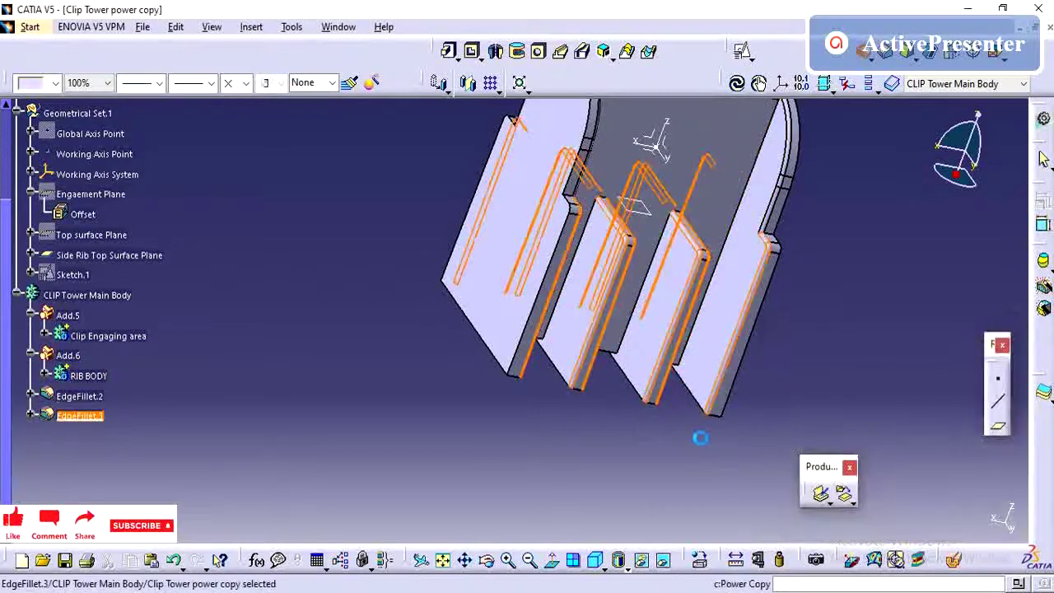
Define CLIP Tower Main Body as the in-work object.
{"action": "middle_click_drag", "start_coordinate": [718, 437], "coordinate": [566, 408]}
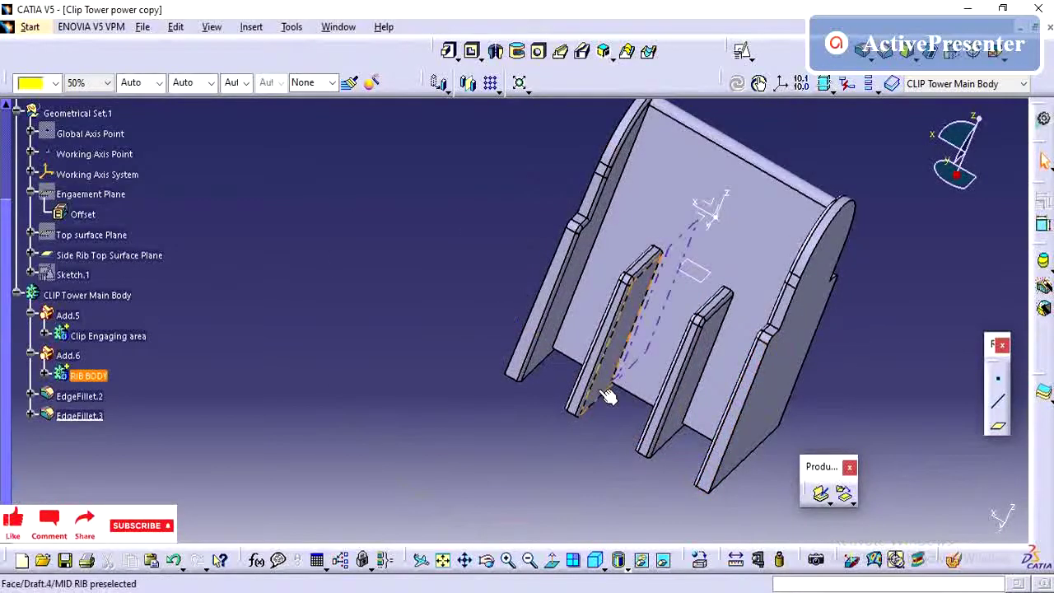
{"action": "right_click", "coordinate": [82, 294]}
{"action": "left_click", "coordinate": [169, 378]}
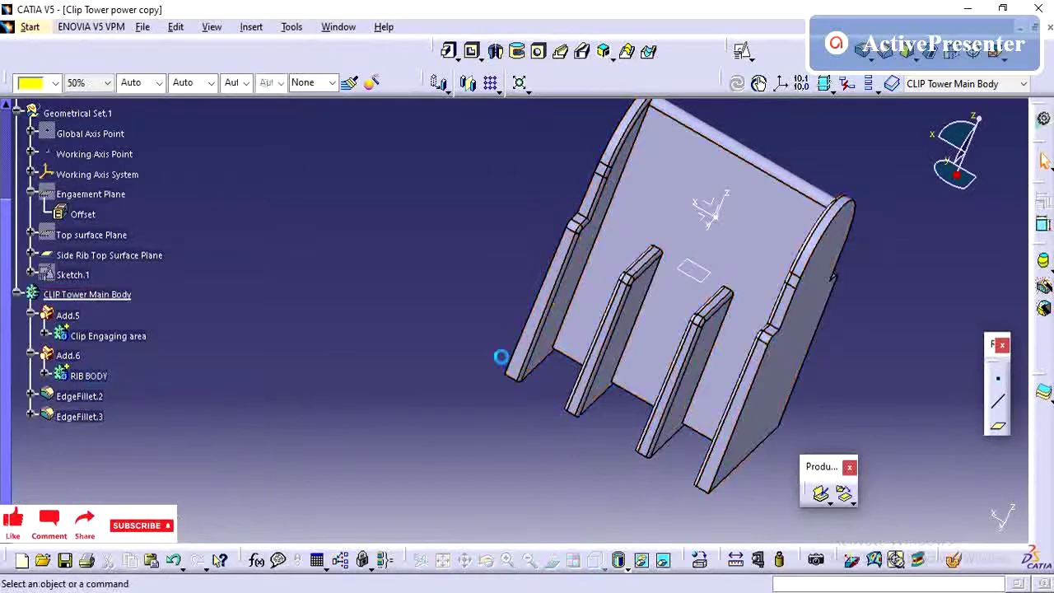
Zoom out to the whole part and collapse Geometrical Set.1 in the tree.
{"action": "mouse_move", "coordinate": [501, 357]}
{"action": "middle_mouse_down"}
{"action": "mouse_move", "coordinate": [428, 358]}
{"action": "mouse_move", "coordinate": [527, 274]}
{"action": "mouse_move", "coordinate": [518, 338]}
{"action": "mouse_move", "coordinate": [522, 329]}
{"action": "middle_mouse_up"}
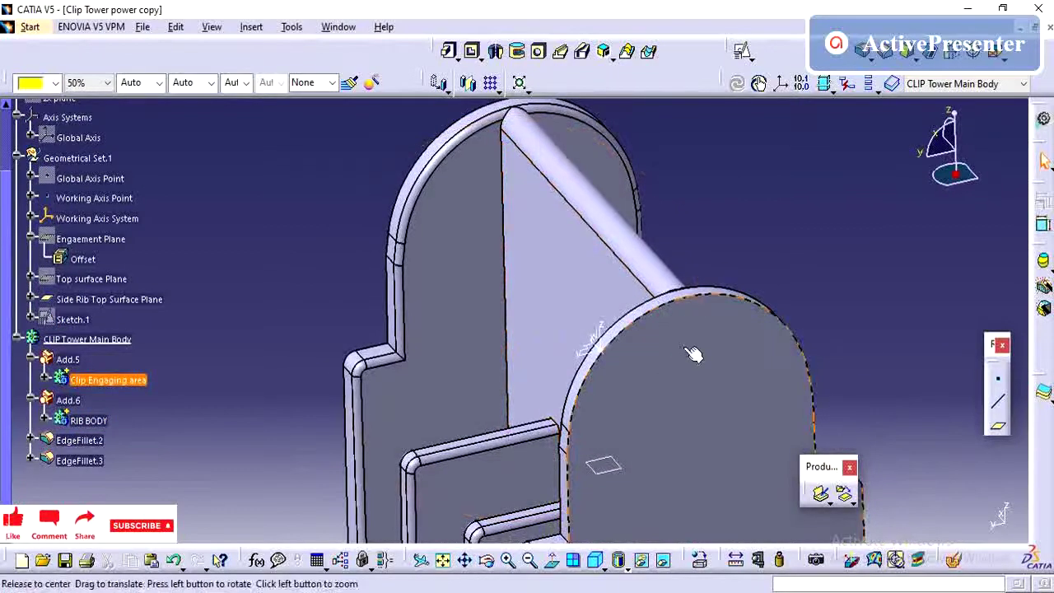
{"action": "middle_click_drag", "start_coordinate": [686, 346], "coordinate": [704, 302]}
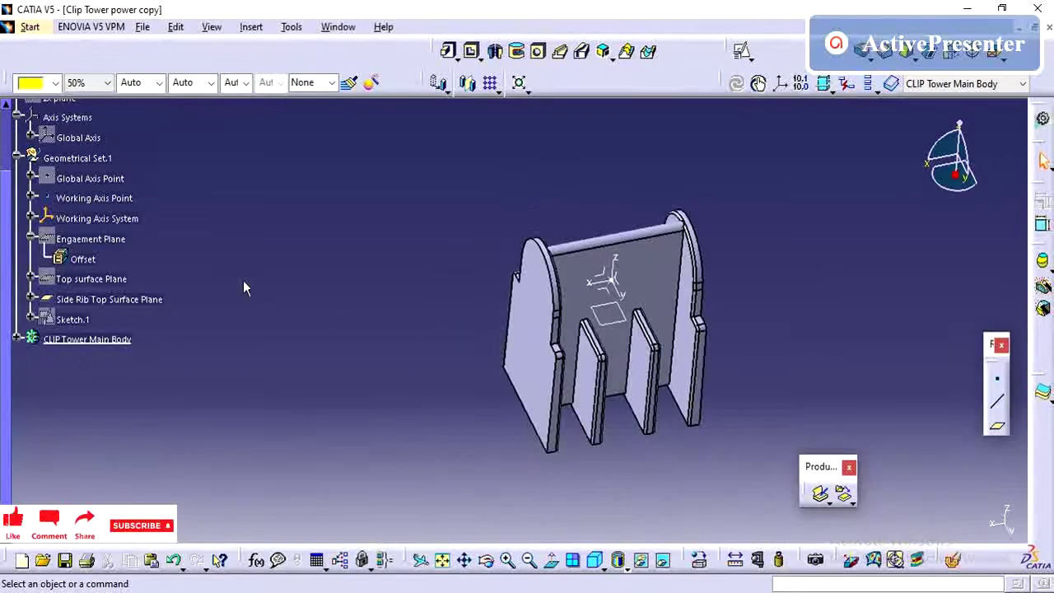
{"action": "scroll", "coordinate": [237, 280], "scroll_direction": "up", "scroll_amount": 2}
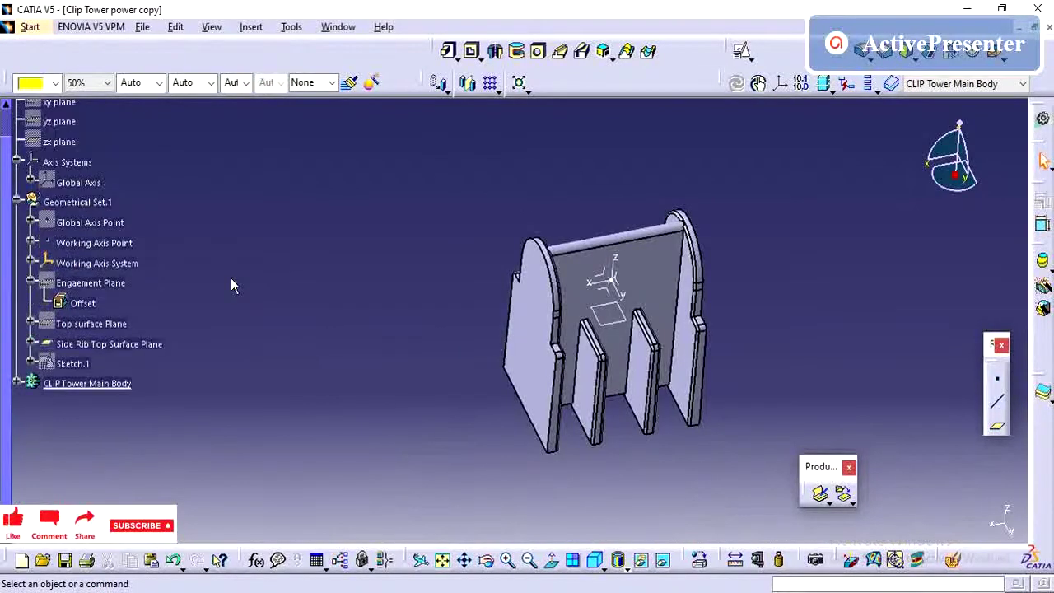
{"action": "left_click", "coordinate": [18, 203]}
{"action": "left_click", "coordinate": [251, 27]}
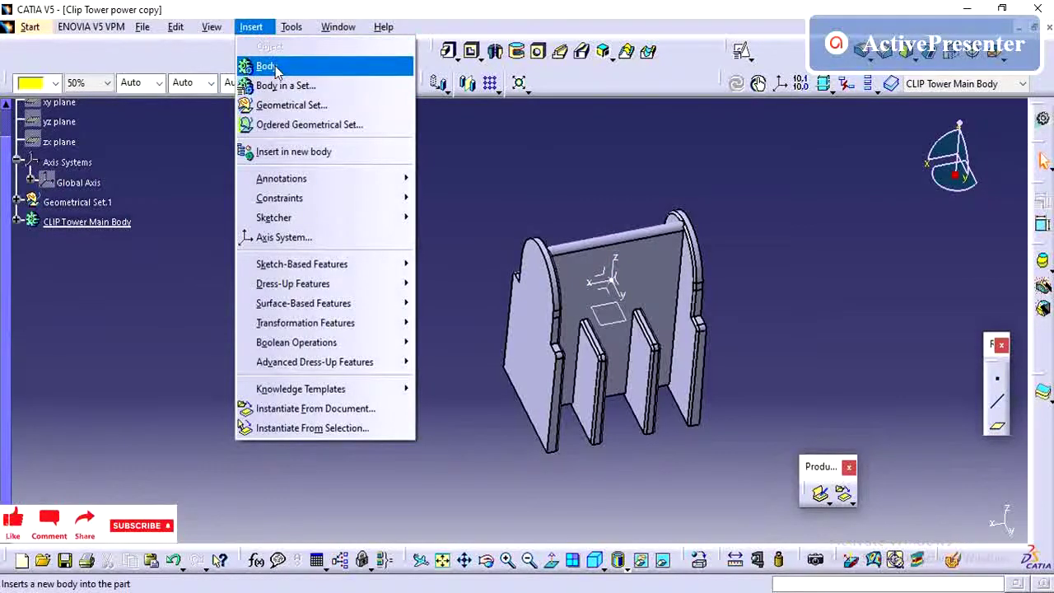
Create geometrical set 'Reference Clip Slot' with Clip Tower power copy as parent, then select it.
{"action": "left_click", "coordinate": [291, 107]}
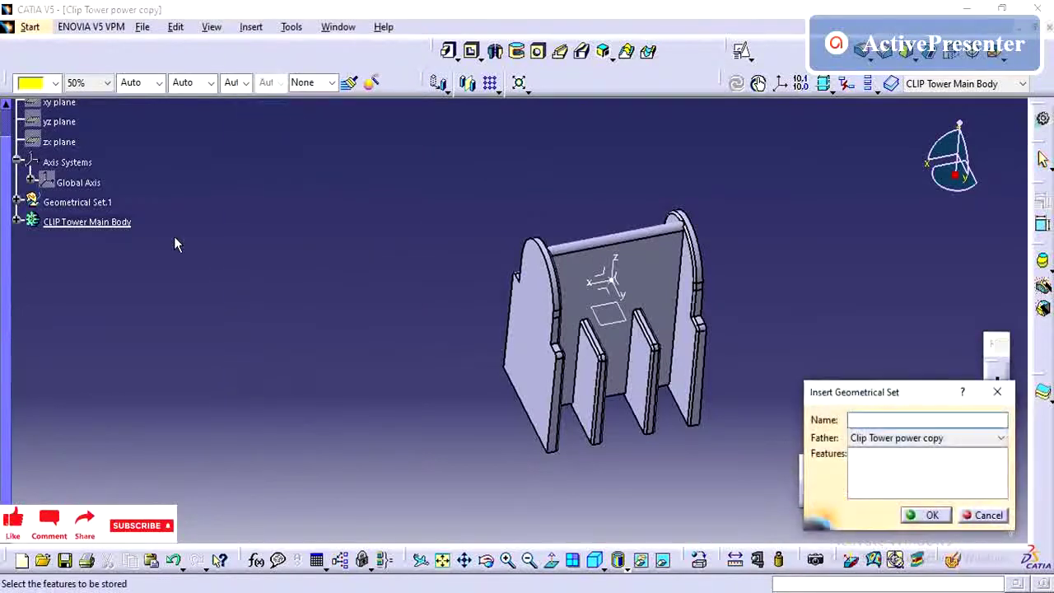
{"action": "left_click", "coordinate": [892, 438]}
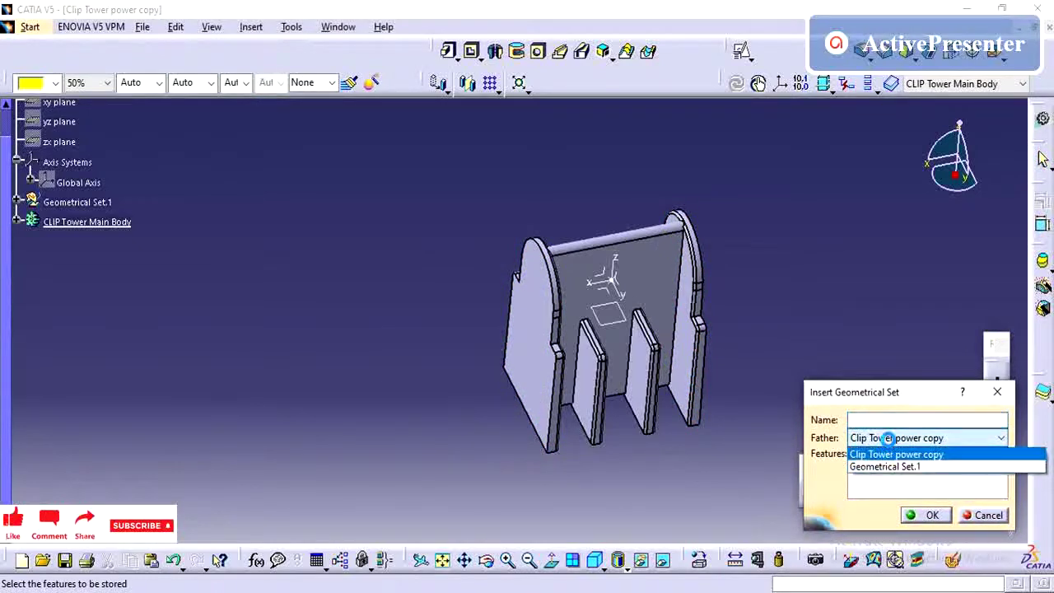
{"action": "left_click", "coordinate": [890, 420]}
{"action": "type", "text": "Reference Clip Slot"}
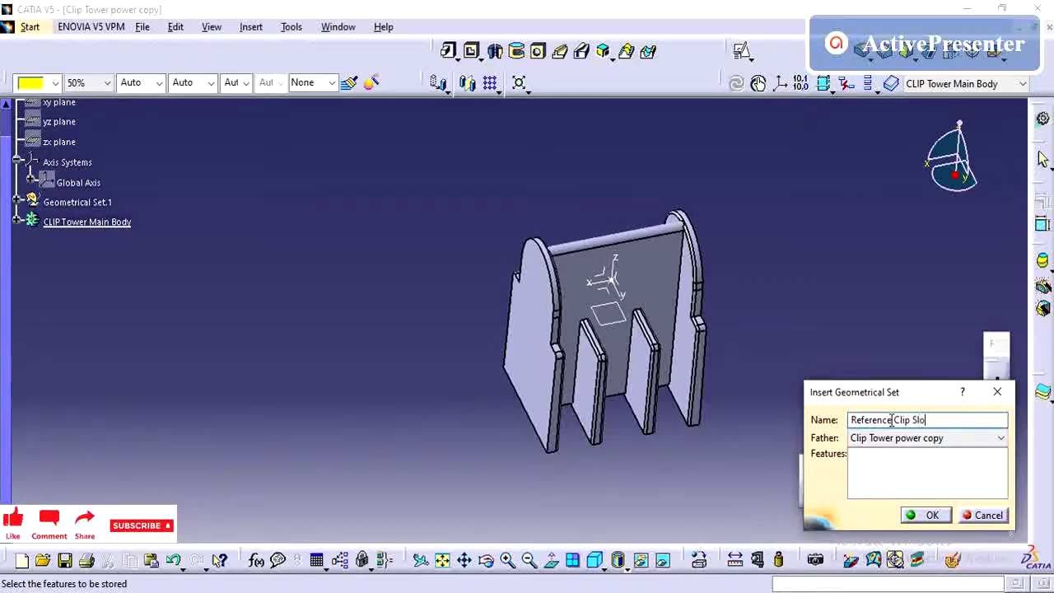
{"action": "left_click", "coordinate": [928, 514]}
{"action": "left_click", "coordinate": [80, 242]}
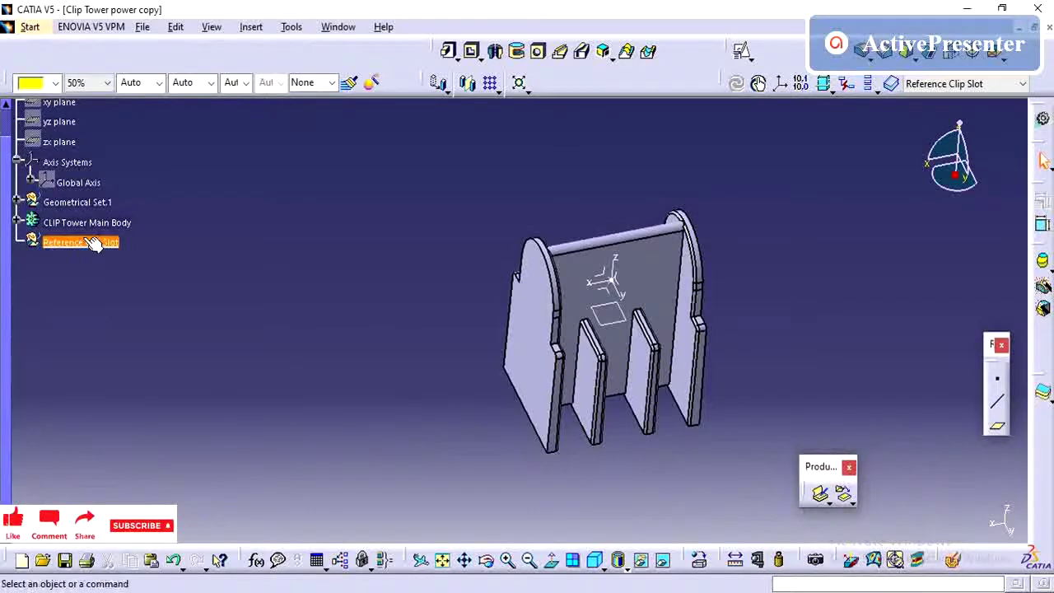
Expand Geometrical Set.1 and show the Engagement Plane in the model.
{"action": "middle_click_drag", "start_coordinate": [463, 290], "coordinate": [391, 305]}
{"action": "left_click", "coordinate": [391, 305]}
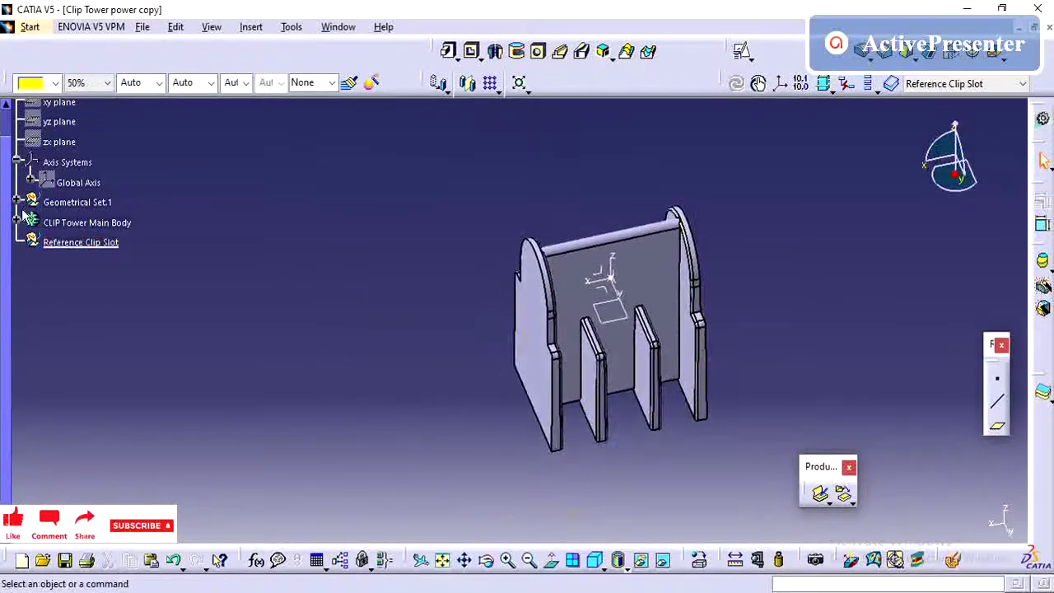
{"action": "left_click", "coordinate": [17, 201]}
{"action": "left_click", "coordinate": [90, 283]}
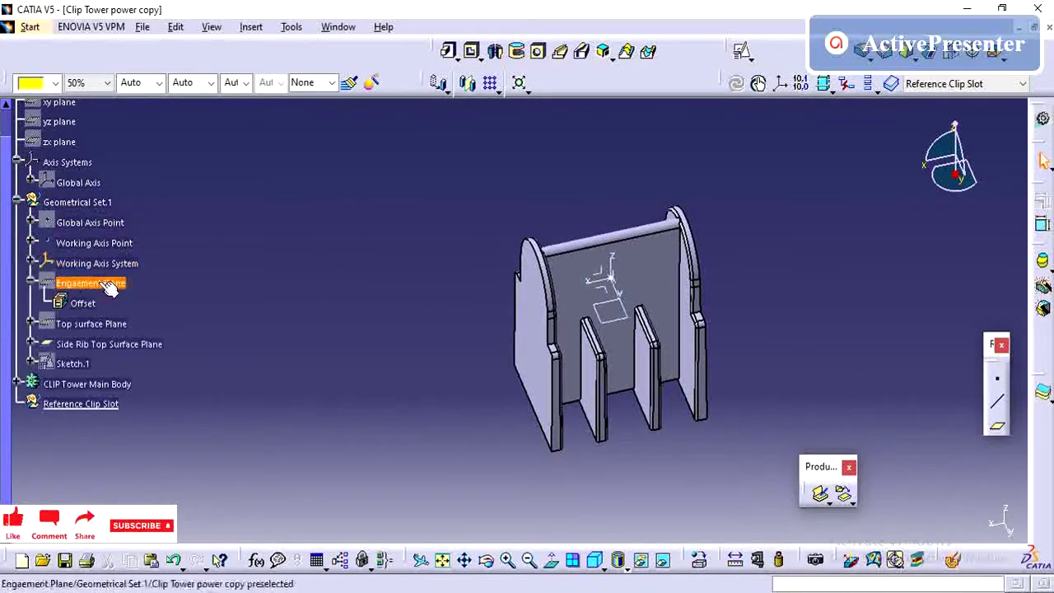
{"action": "right_click", "coordinate": [95, 284]}
{"action": "left_click", "coordinate": [139, 308]}
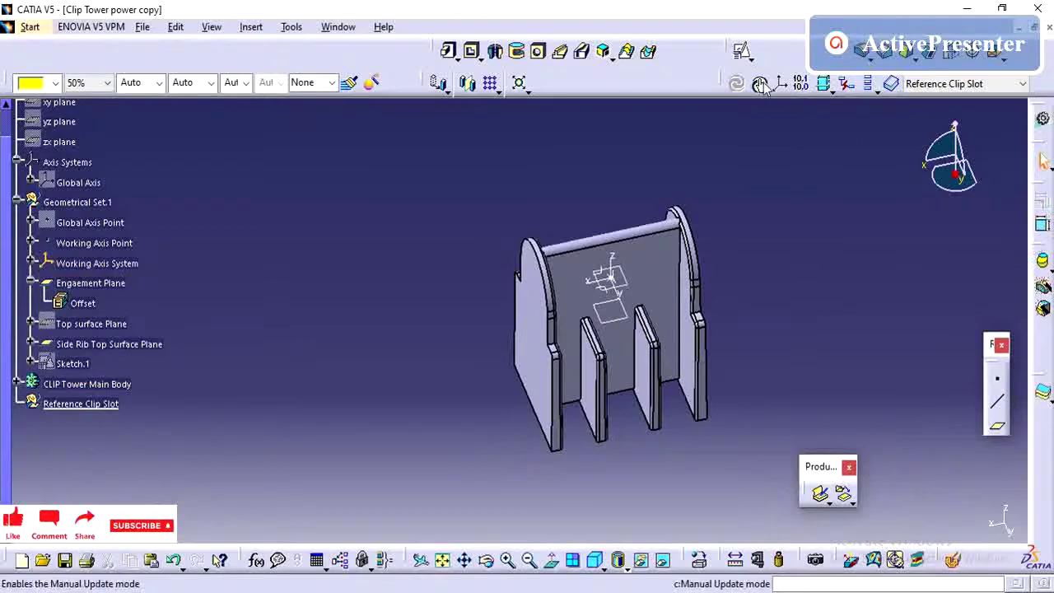
Position a sketch on Engagement Plane with origin projected from Working Axis Point.
{"action": "left_click", "coordinate": [743, 52]}
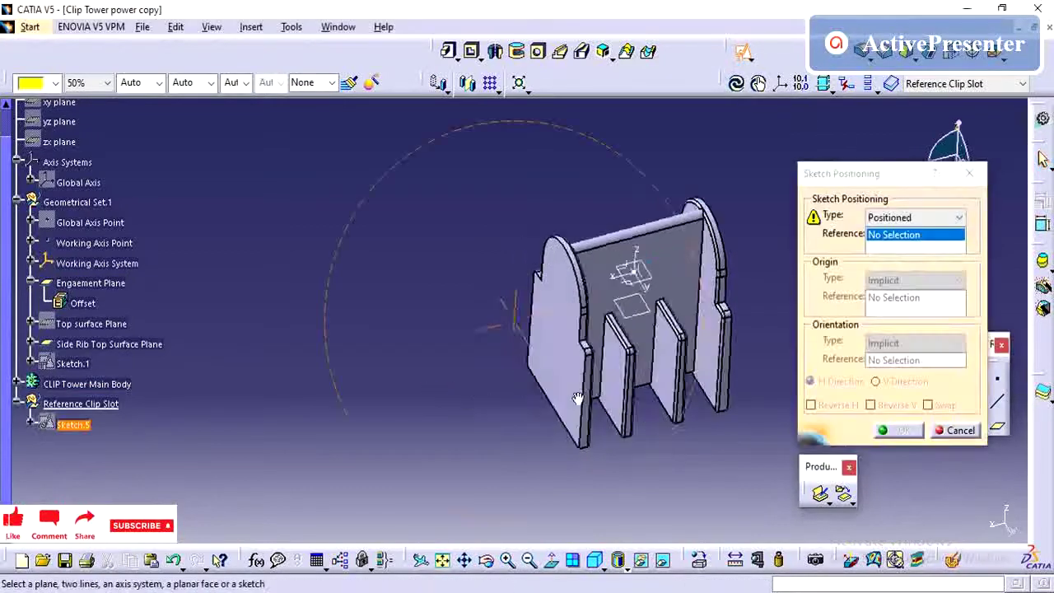
{"action": "mouse_move", "coordinate": [429, 390]}
{"action": "middle_mouse_down"}
{"action": "mouse_move", "coordinate": [325, 361]}
{"action": "mouse_move", "coordinate": [290, 405]}
{"action": "mouse_move", "coordinate": [703, 334]}
{"action": "mouse_move", "coordinate": [818, 326]}
{"action": "middle_mouse_up"}
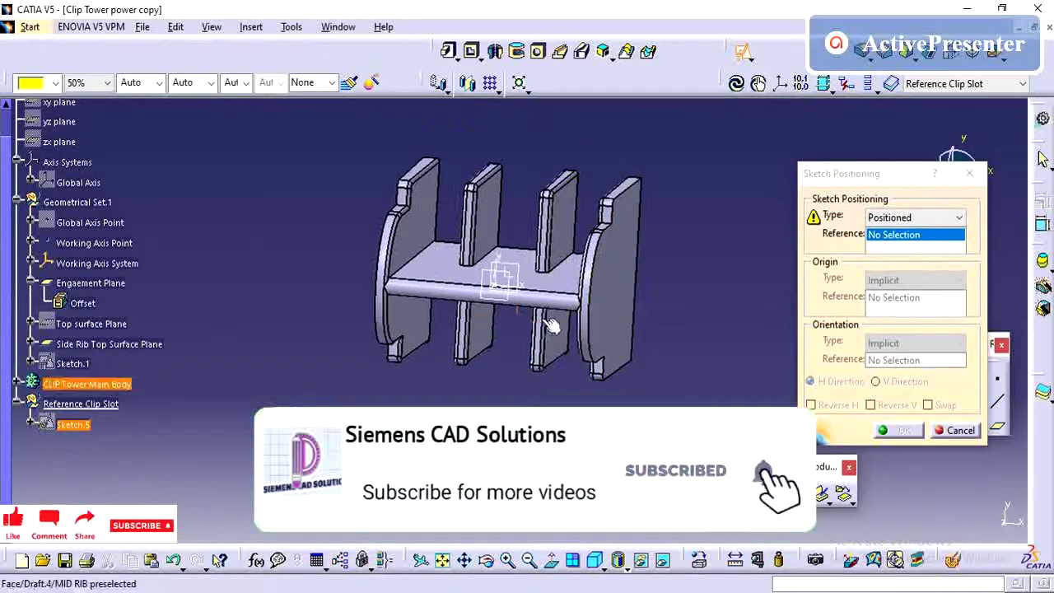
{"action": "left_click", "coordinate": [492, 275]}
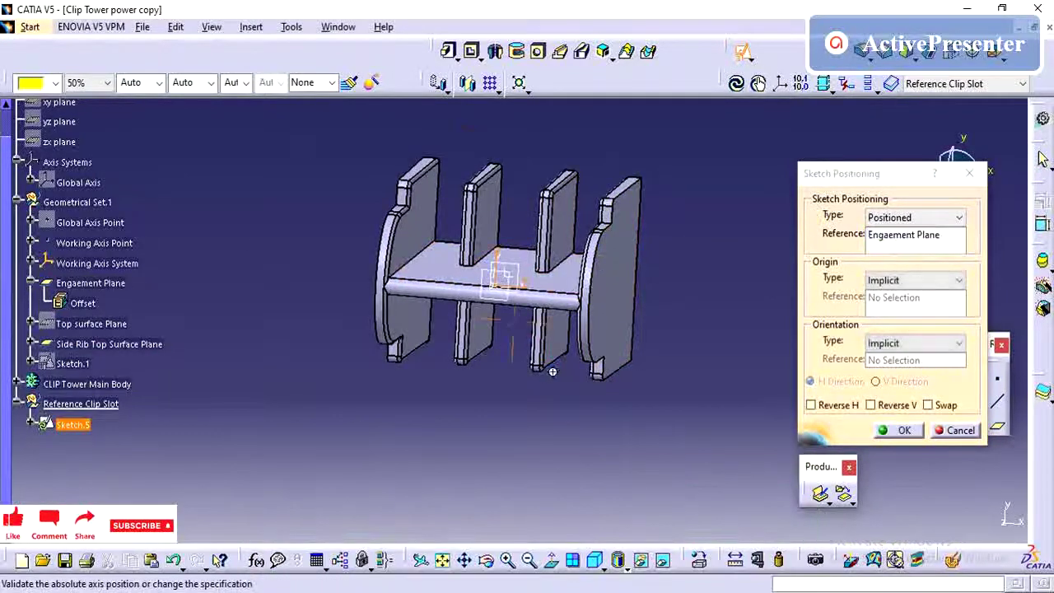
{"action": "middle_click_drag", "start_coordinate": [494, 277], "coordinate": [567, 345]}
{"action": "left_click", "coordinate": [914, 280]}
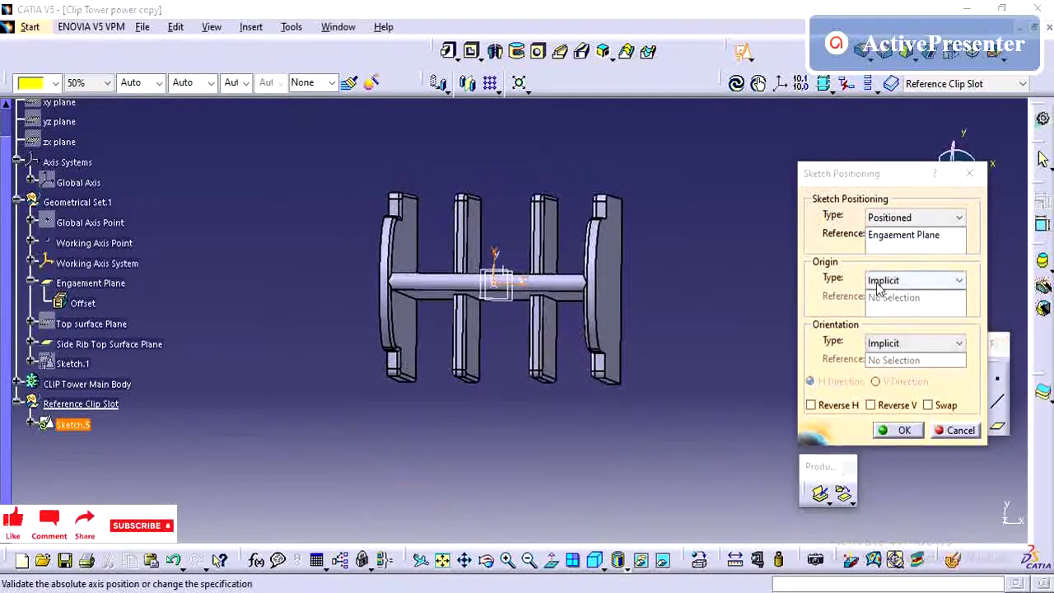
{"action": "left_click", "coordinate": [889, 316]}
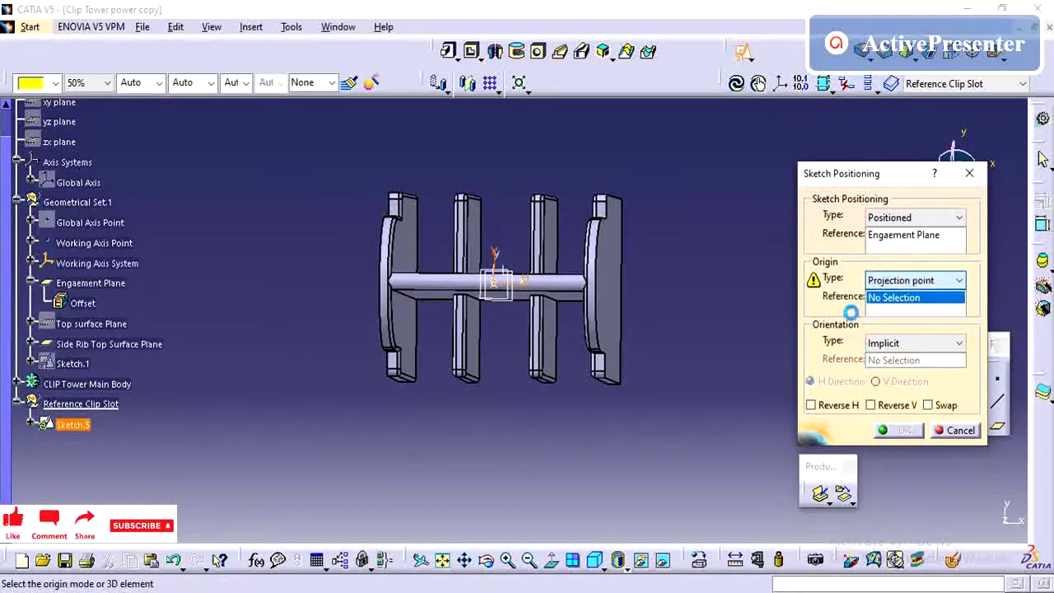
{"action": "left_click", "coordinate": [497, 285]}
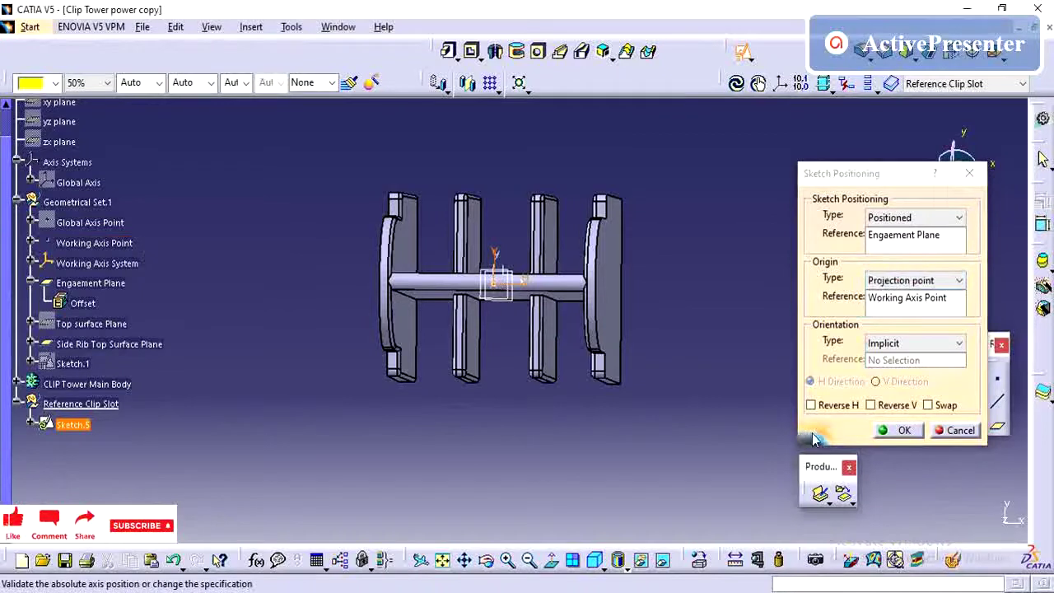
Enter the sketch and draw an elongated hole along the bar.
{"action": "left_click", "coordinate": [900, 430]}
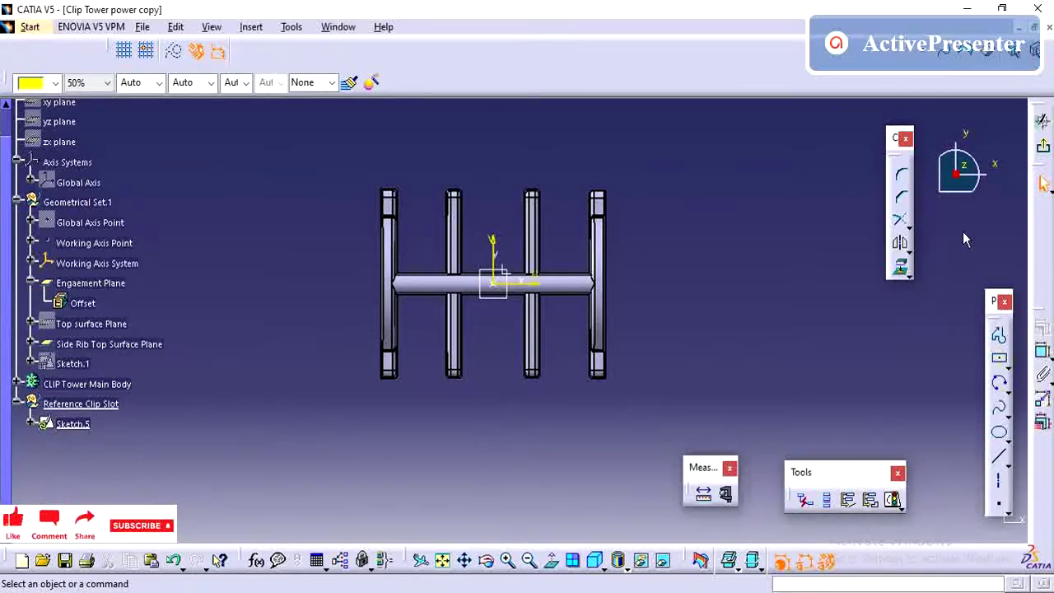
{"action": "left_click", "coordinate": [1006, 367]}
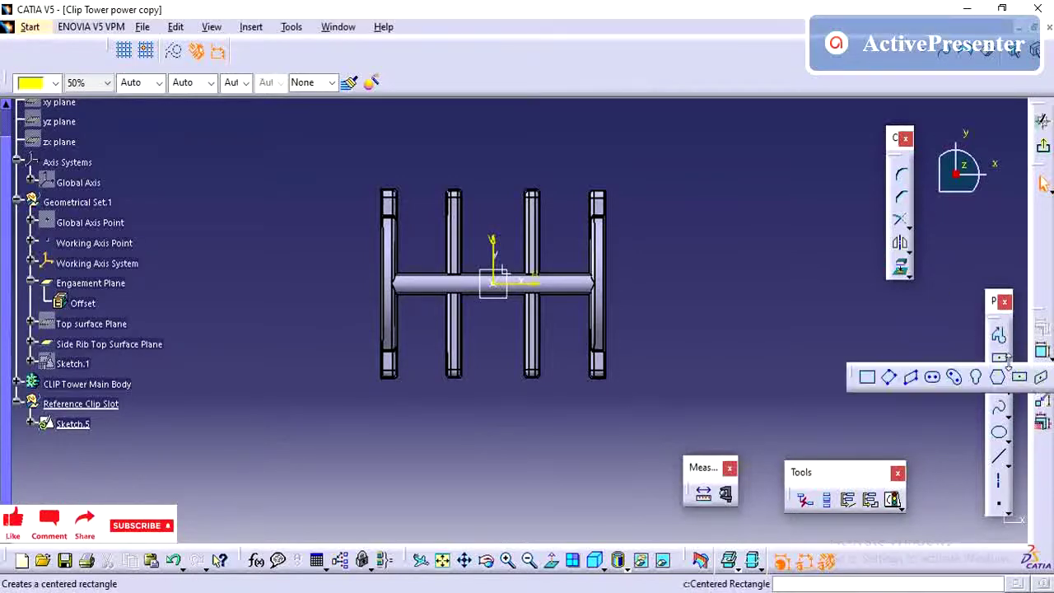
{"action": "left_click", "coordinate": [933, 379]}
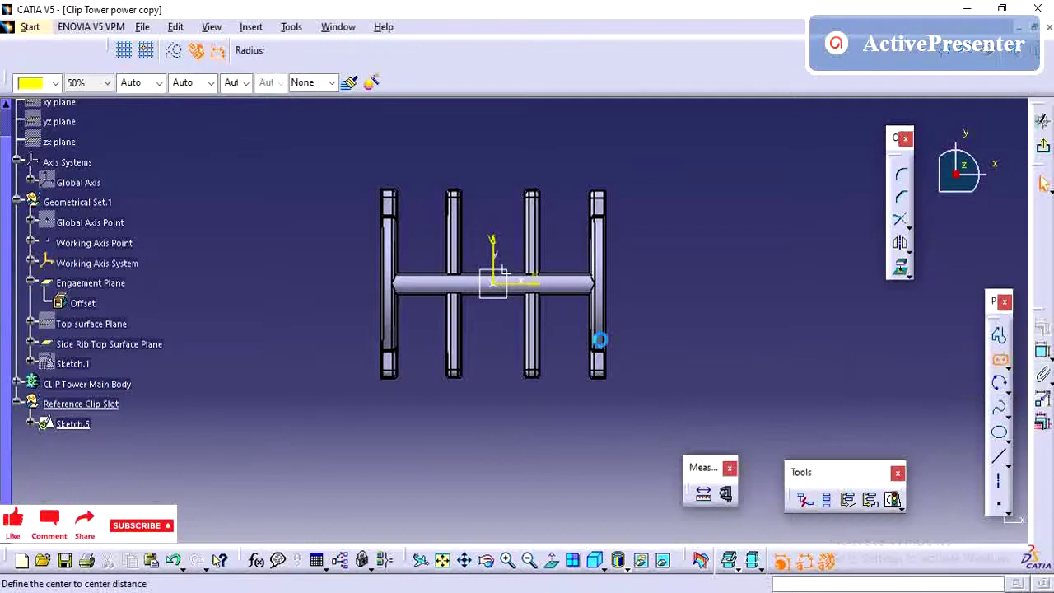
{"action": "left_click", "coordinate": [441, 286]}
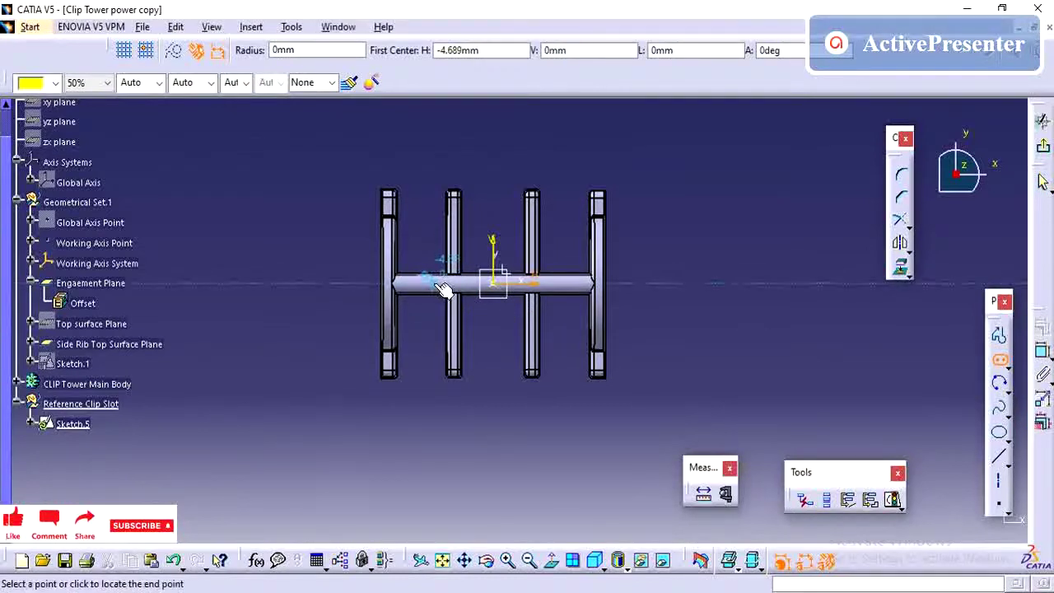
{"action": "left_click", "coordinate": [584, 286]}
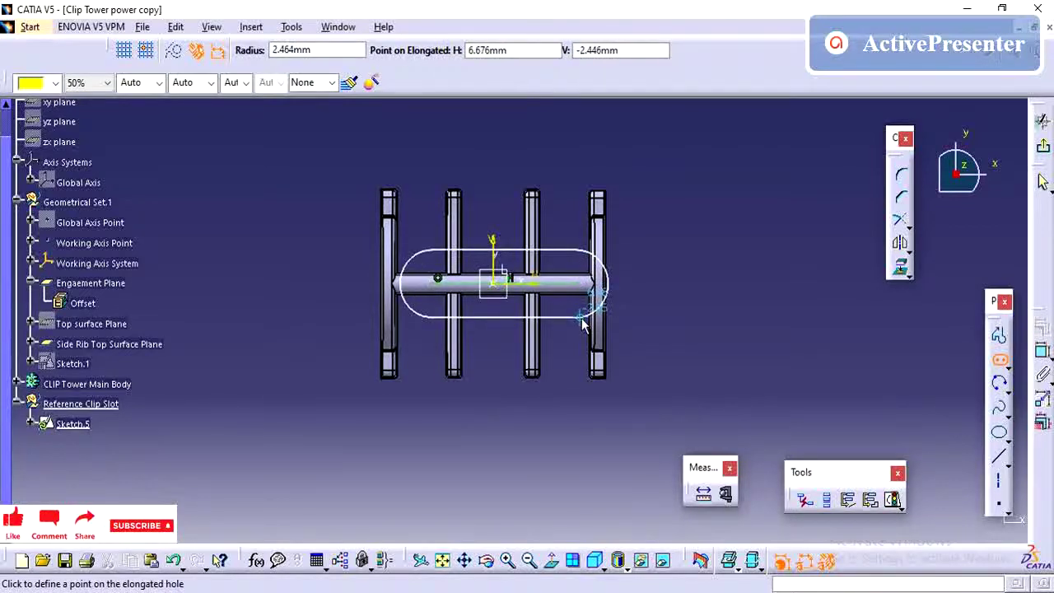
{"action": "left_click", "coordinate": [582, 323]}
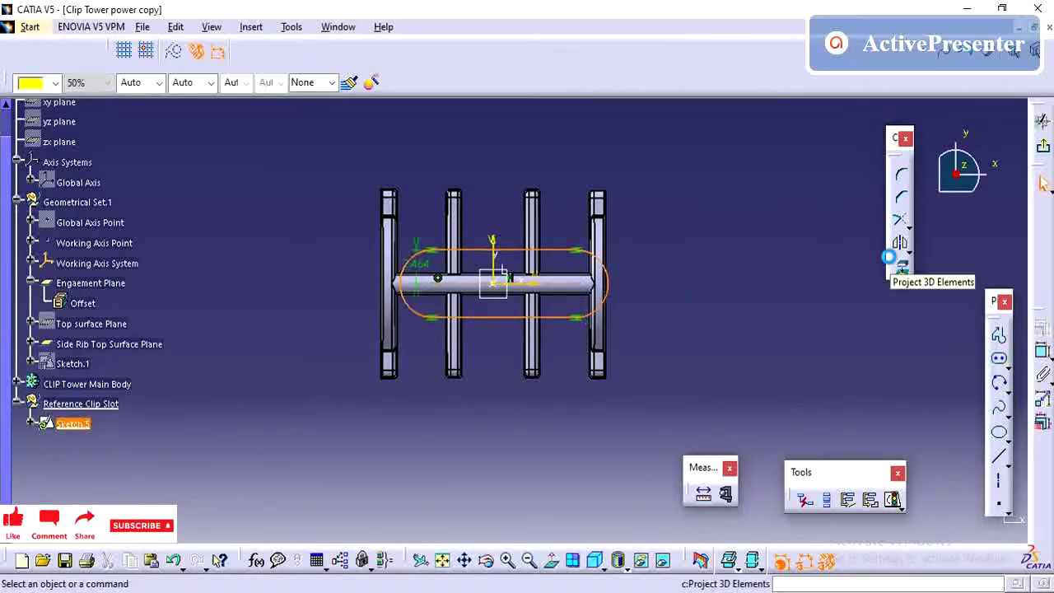
Dimension the slot's half-width to 3.
{"action": "left_click", "coordinate": [900, 264]}
{"action": "middle_click_drag", "start_coordinate": [669, 218], "coordinate": [673, 240], "text": "ctrl"}
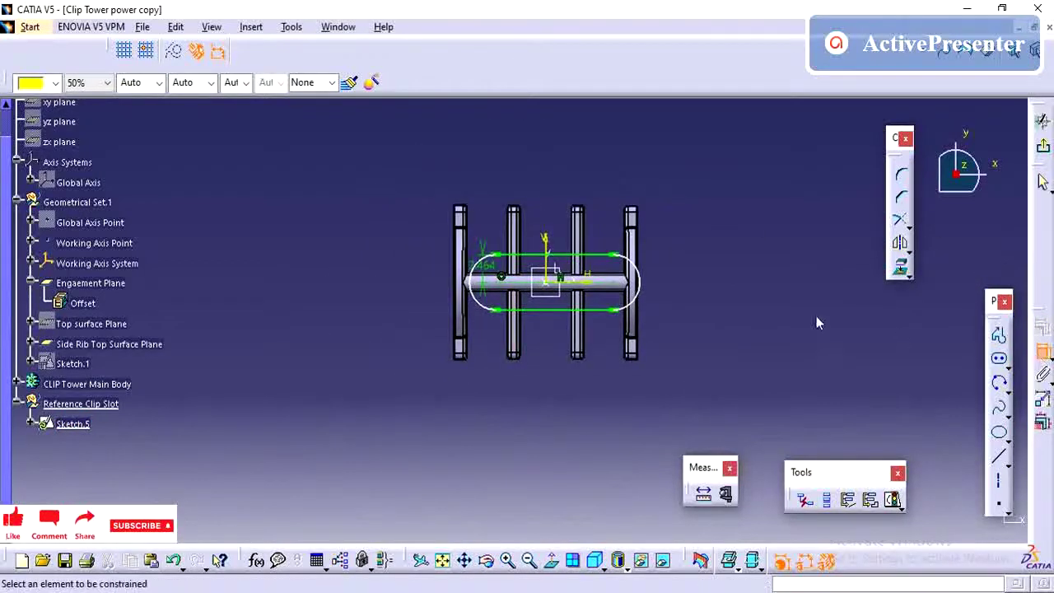
{"action": "left_click", "coordinate": [605, 284]}
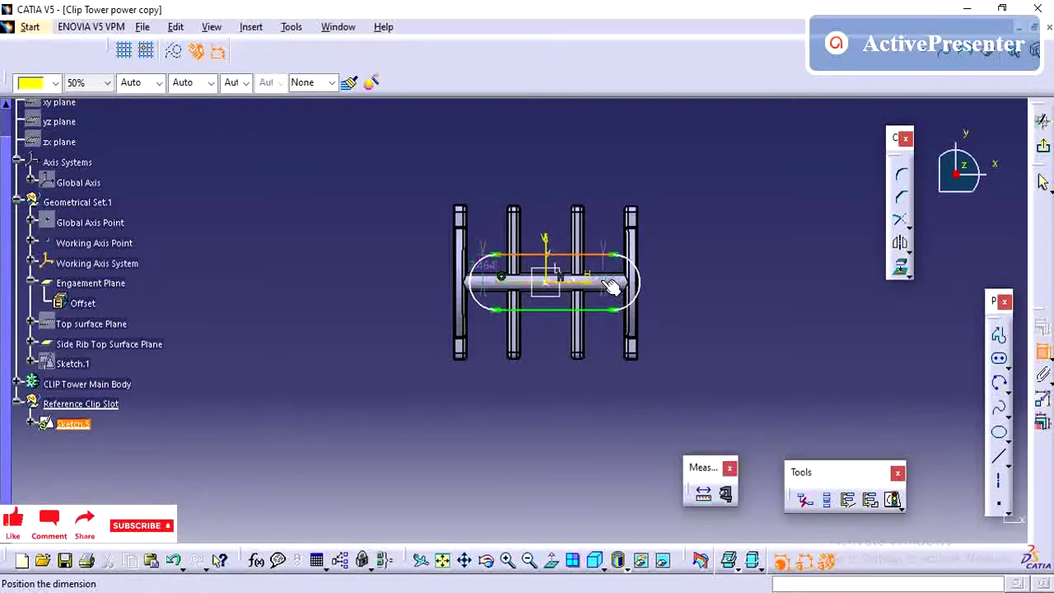
{"action": "left_click", "coordinate": [611, 286]}
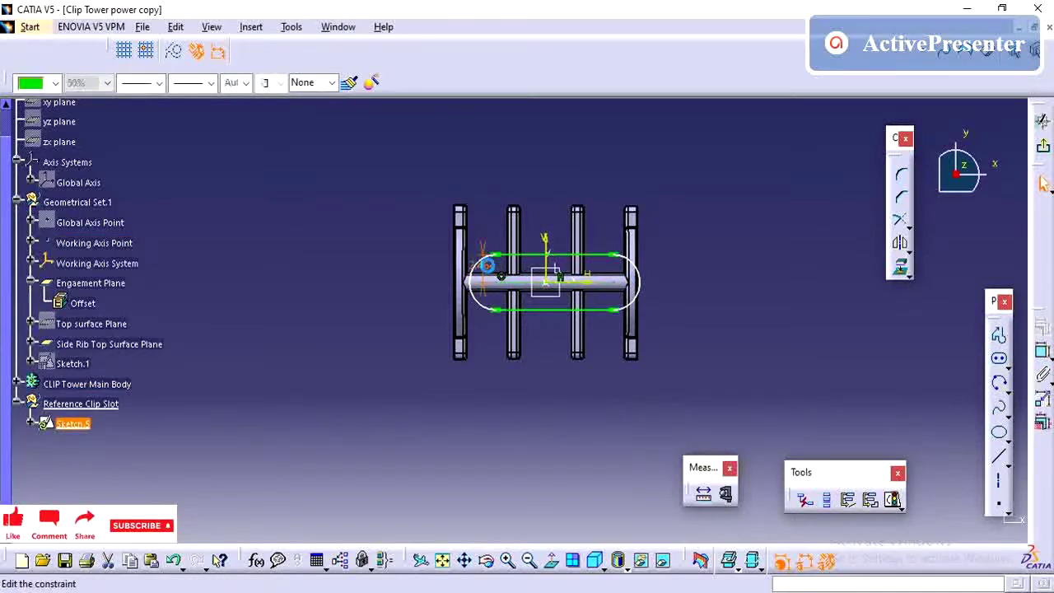
{"action": "double_click", "coordinate": [487, 265]}
{"action": "type", "text": "3"}
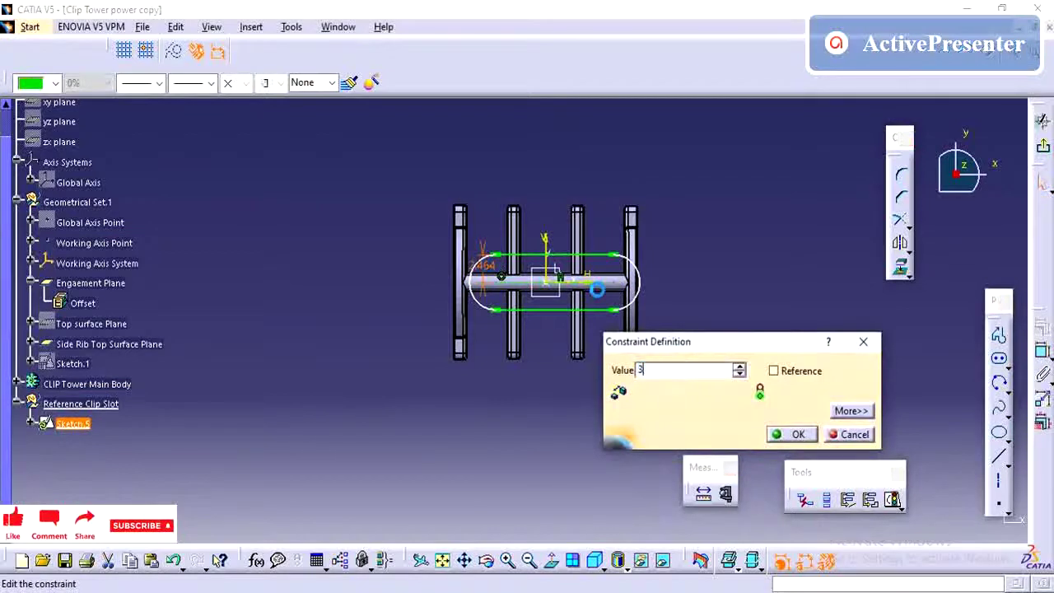
{"action": "key", "text": "Return"}
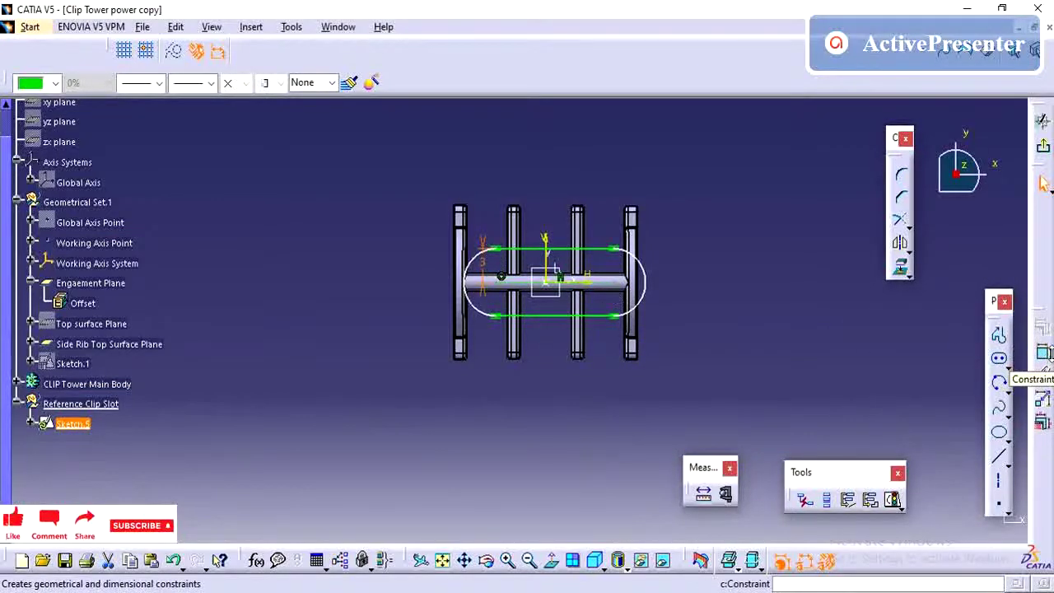
Dimension the slot's length to 13 from the vertical axis.
{"action": "left_click", "coordinate": [1043, 354]}
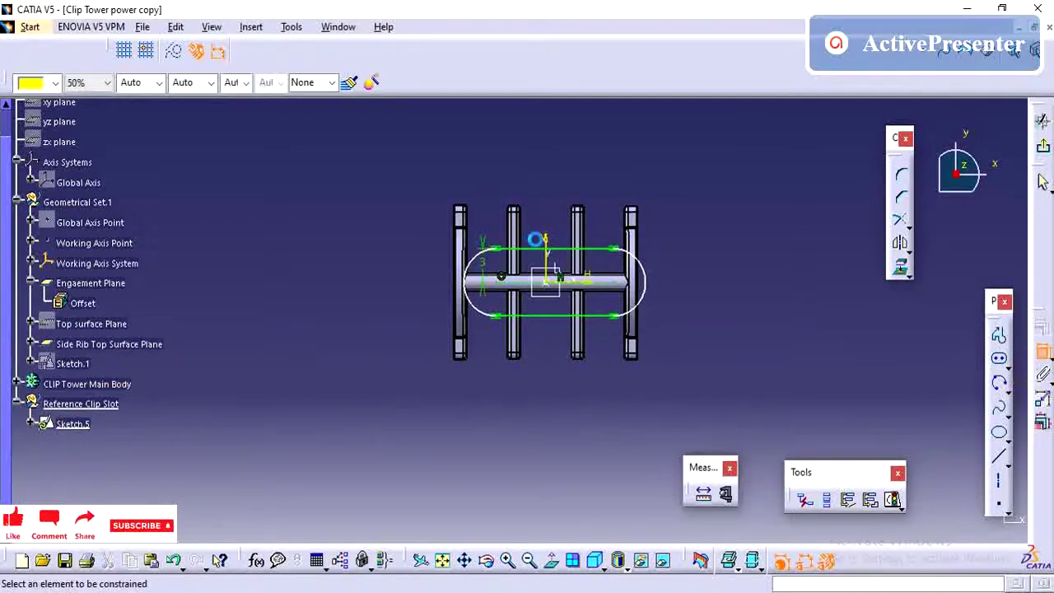
{"action": "left_click", "coordinate": [550, 241]}
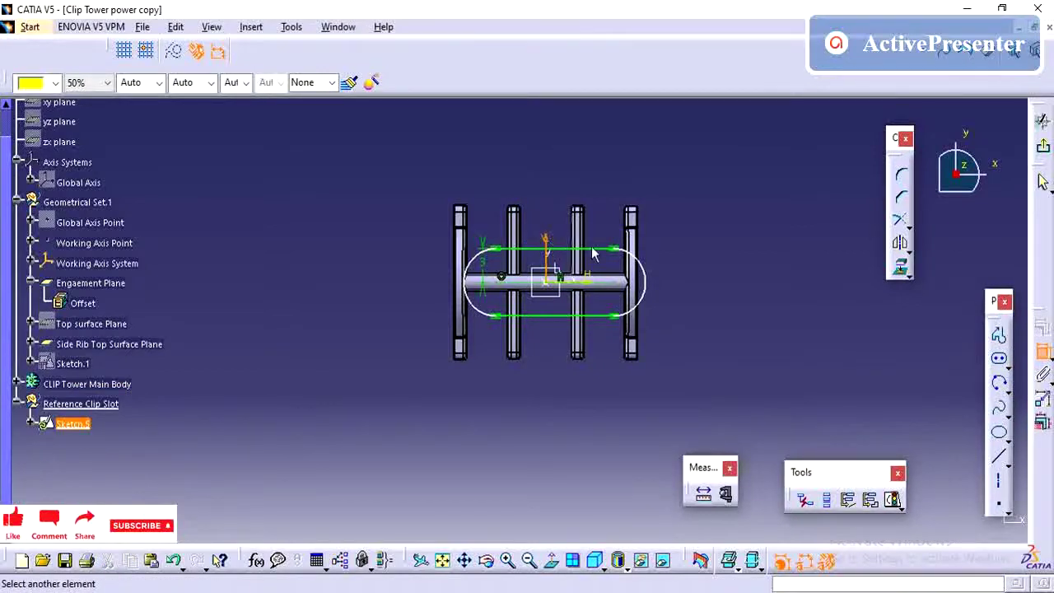
{"action": "left_click", "coordinate": [649, 277]}
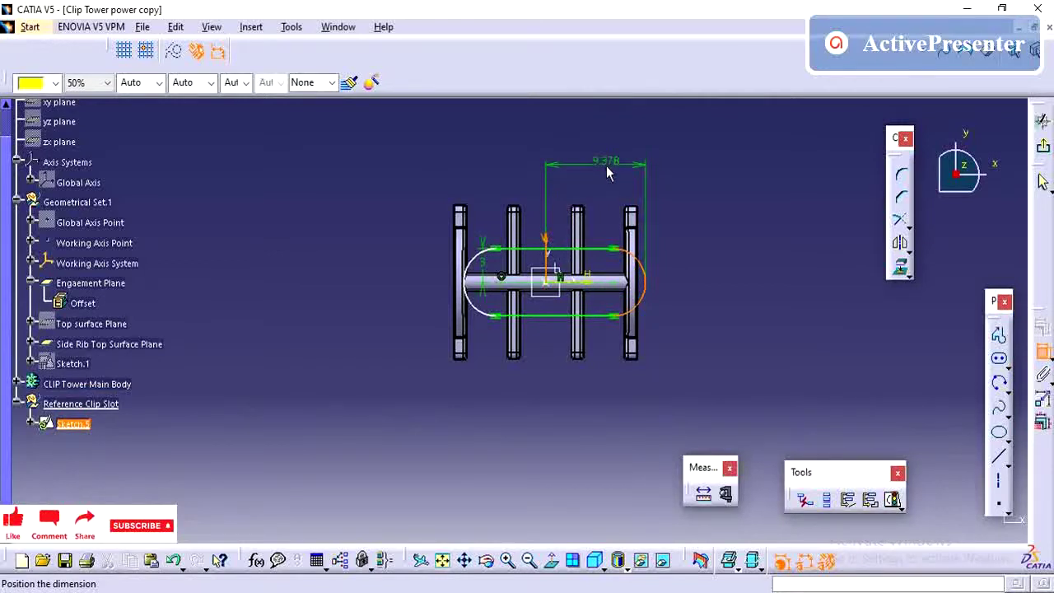
{"action": "left_click", "coordinate": [606, 173]}
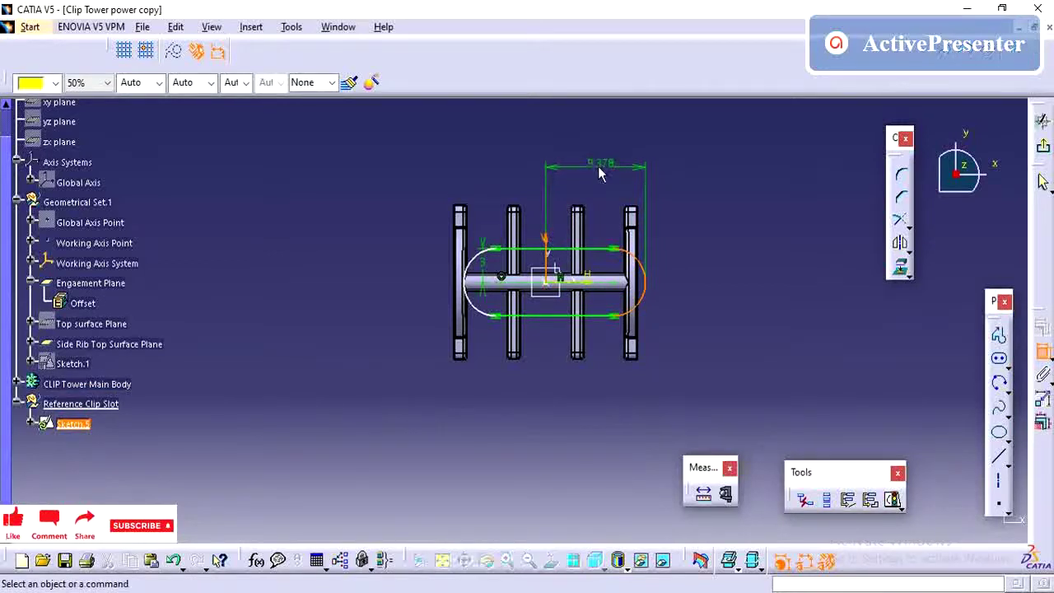
{"action": "left_click", "coordinate": [598, 162]}
{"action": "double_click", "coordinate": [599, 162]}
{"action": "type", "text": "13"}
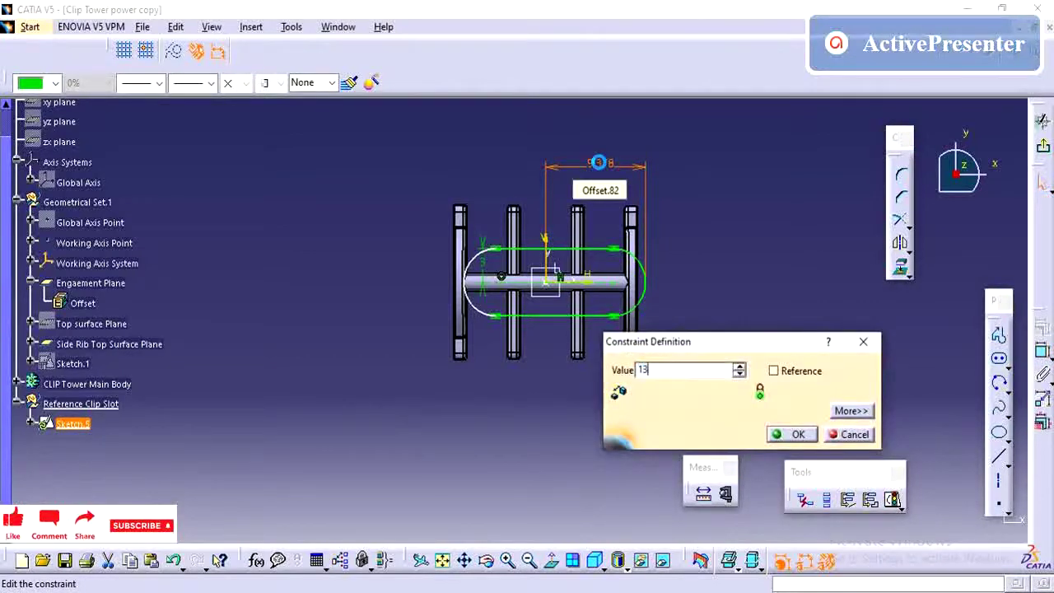
{"action": "key", "text": "Return"}
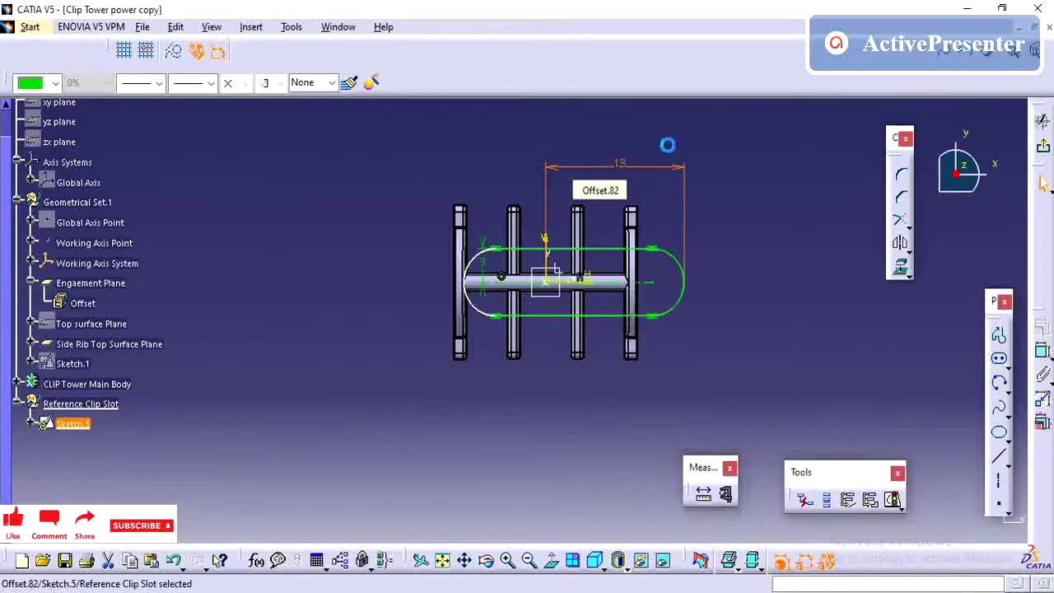
Make the slot's two end points symmetric about the vertical axis.
{"action": "left_click", "coordinate": [724, 226]}
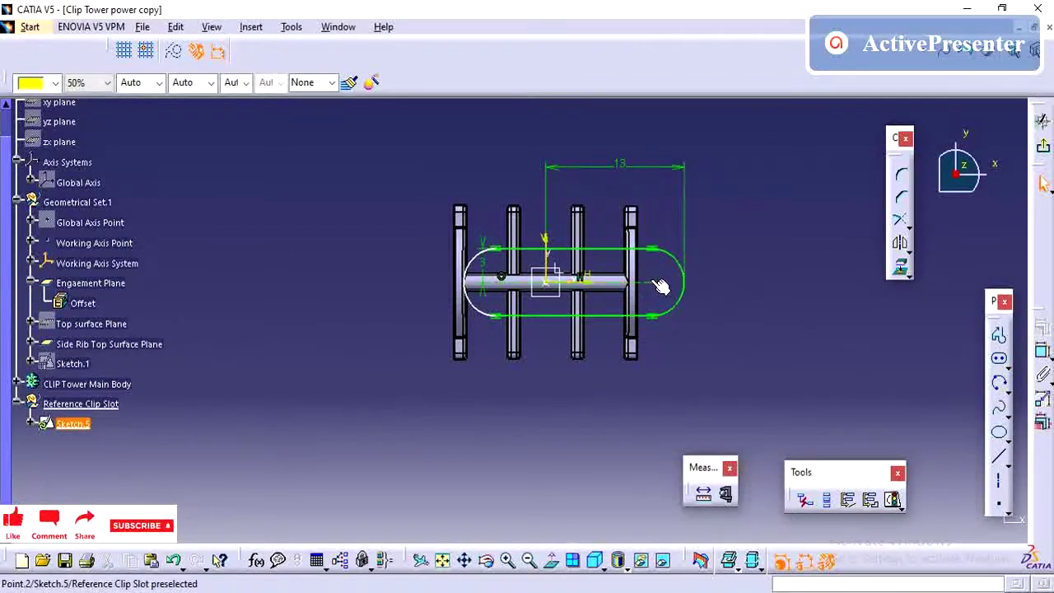
{"action": "left_click", "coordinate": [652, 284]}
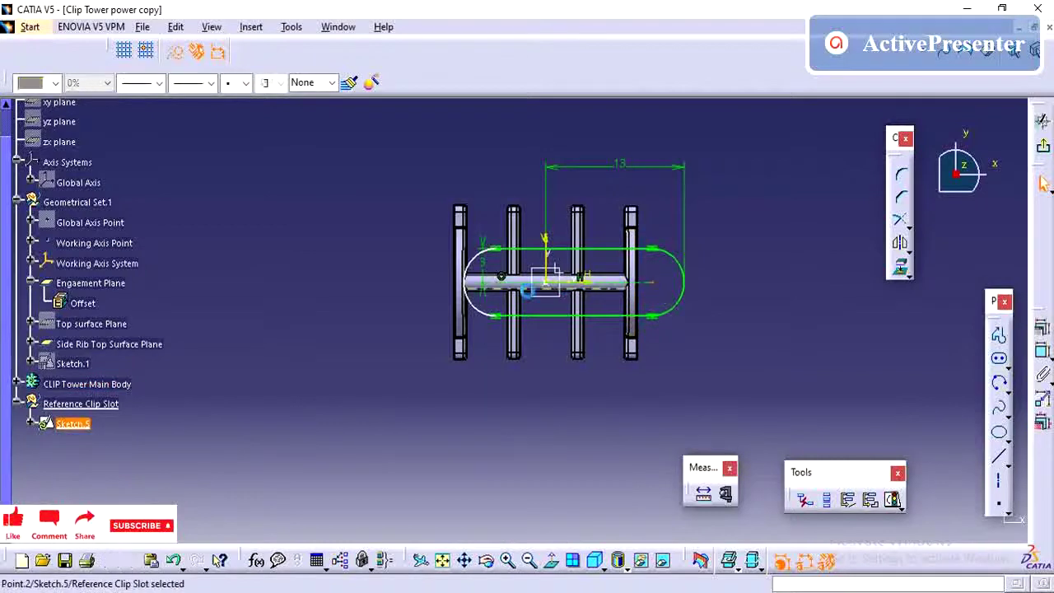
{"action": "left_click", "coordinate": [500, 281], "text": "ctrl"}
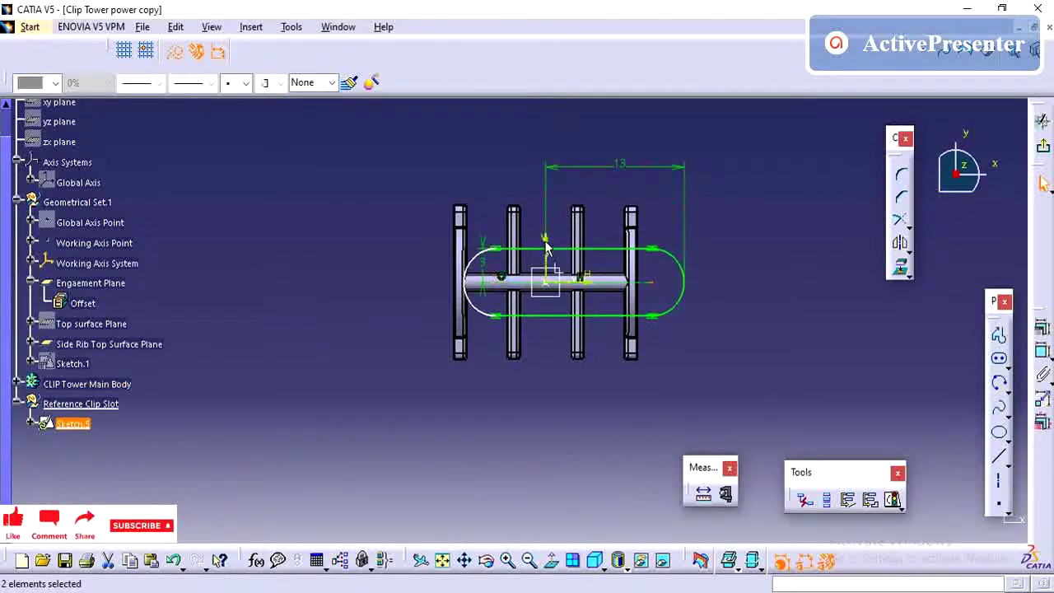
{"action": "left_click", "coordinate": [551, 262], "text": "ctrl"}
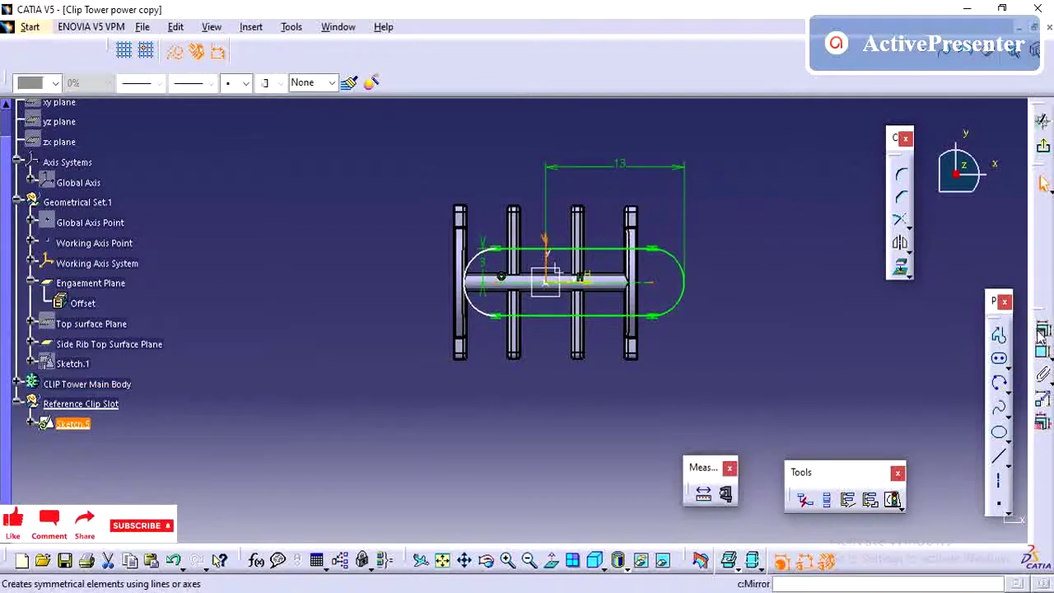
{"action": "left_click", "coordinate": [1042, 326]}
{"action": "left_click", "coordinate": [811, 352]}
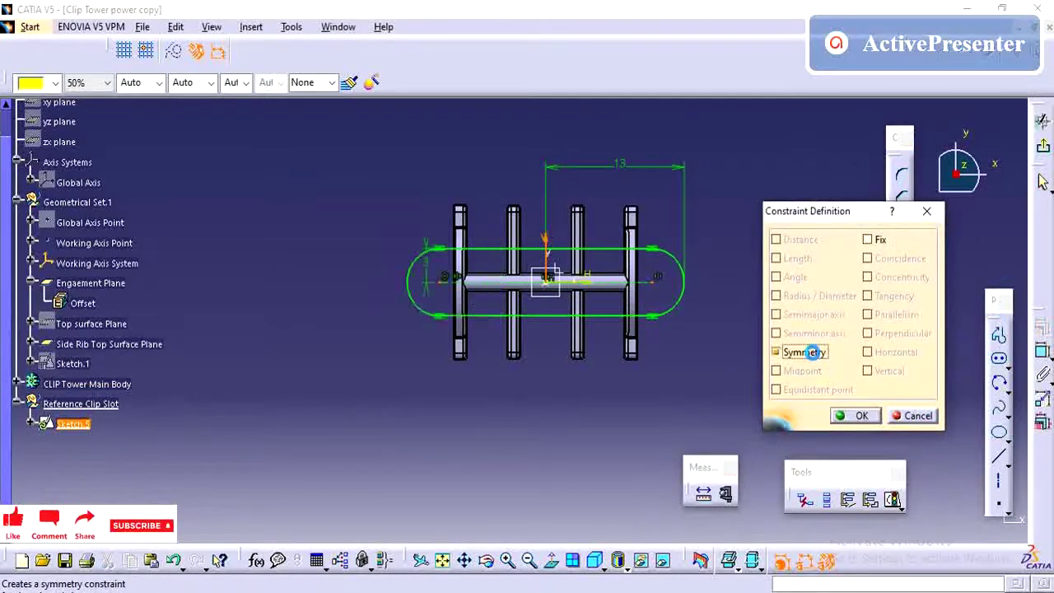
Confirm the symmetry and draw a centred rectangle at the origin enclosing the slot.
{"action": "left_click", "coordinate": [858, 416]}
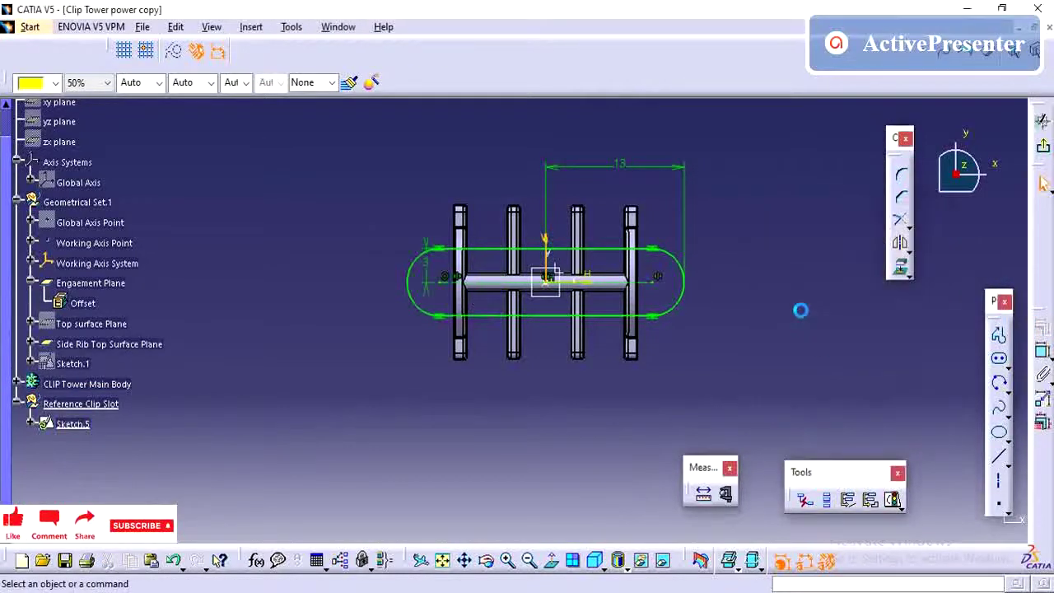
{"action": "middle_click_drag", "start_coordinate": [800, 308], "coordinate": [803, 315]}
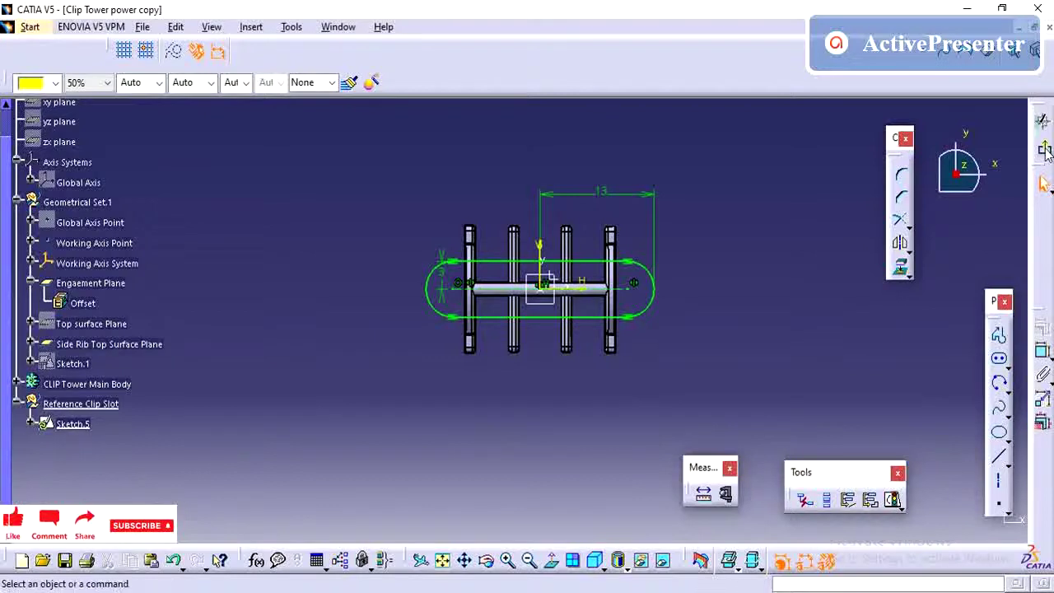
{"action": "left_click", "coordinate": [1008, 366]}
{"action": "left_click", "coordinate": [1008, 376]}
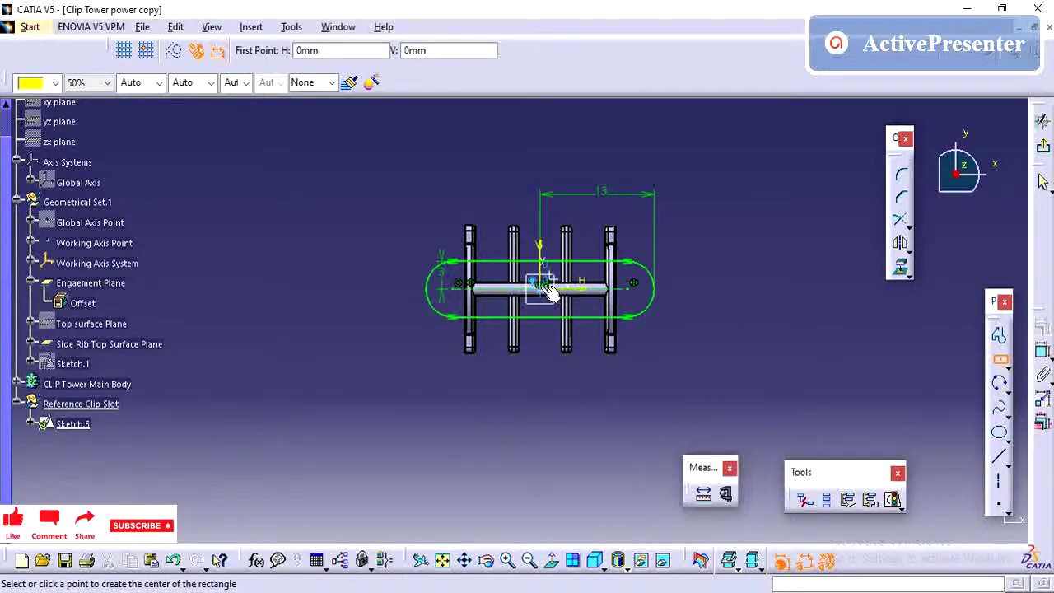
{"action": "left_click", "coordinate": [540, 287]}
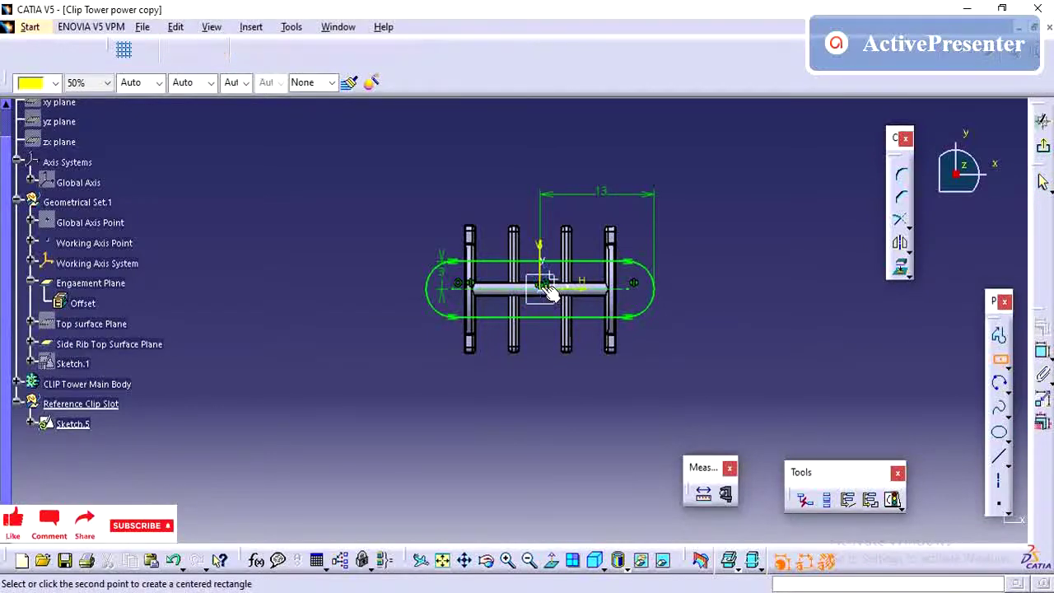
{"action": "left_click", "coordinate": [692, 370]}
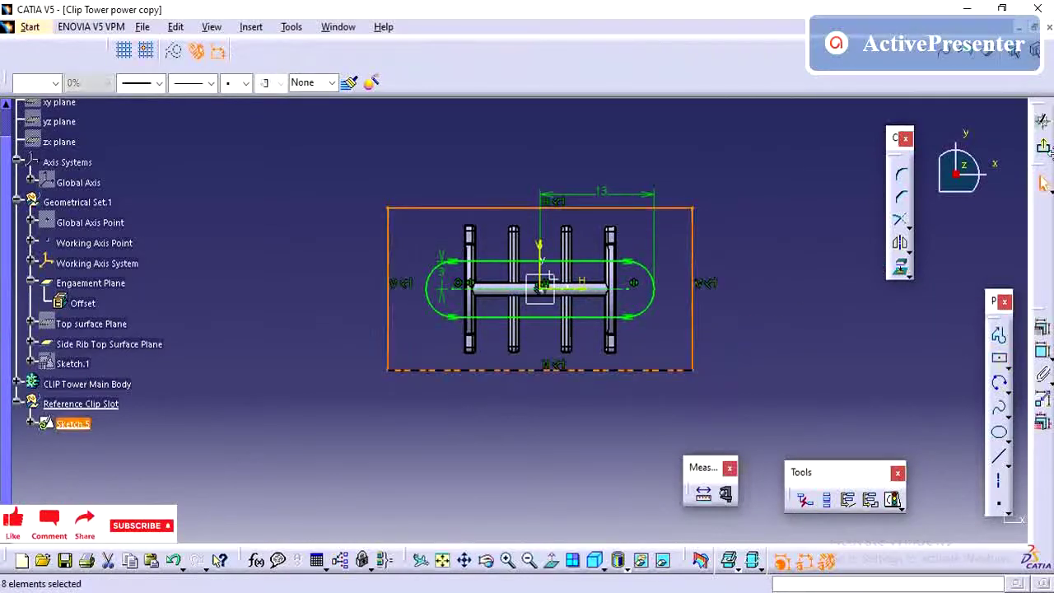
Constrain the rectangle's right edge 6 mm beyond the slot's right end.
{"action": "left_click", "coordinate": [1043, 351]}
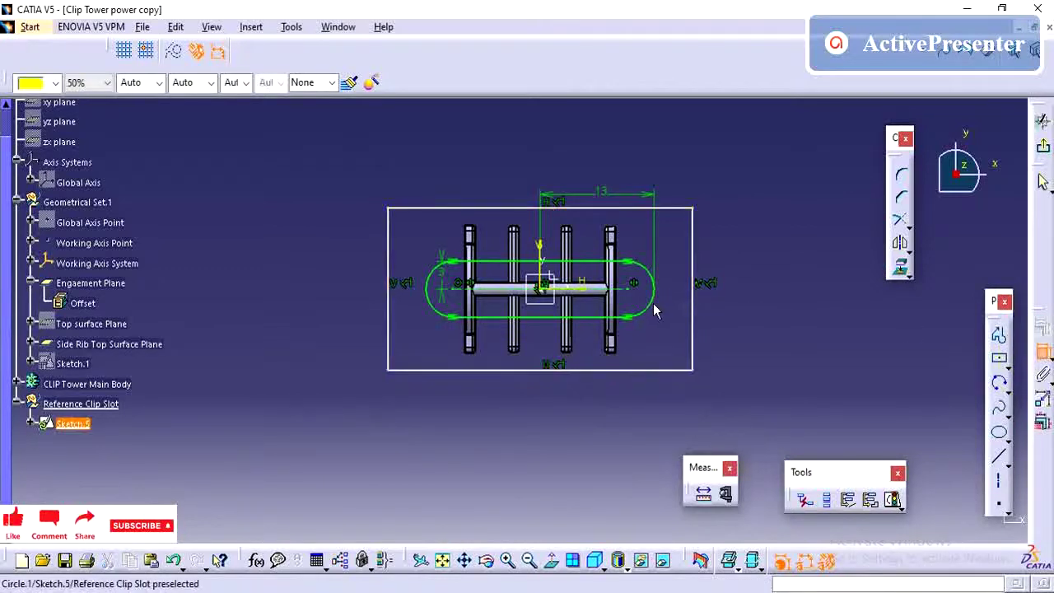
{"action": "left_click", "coordinate": [652, 305]}
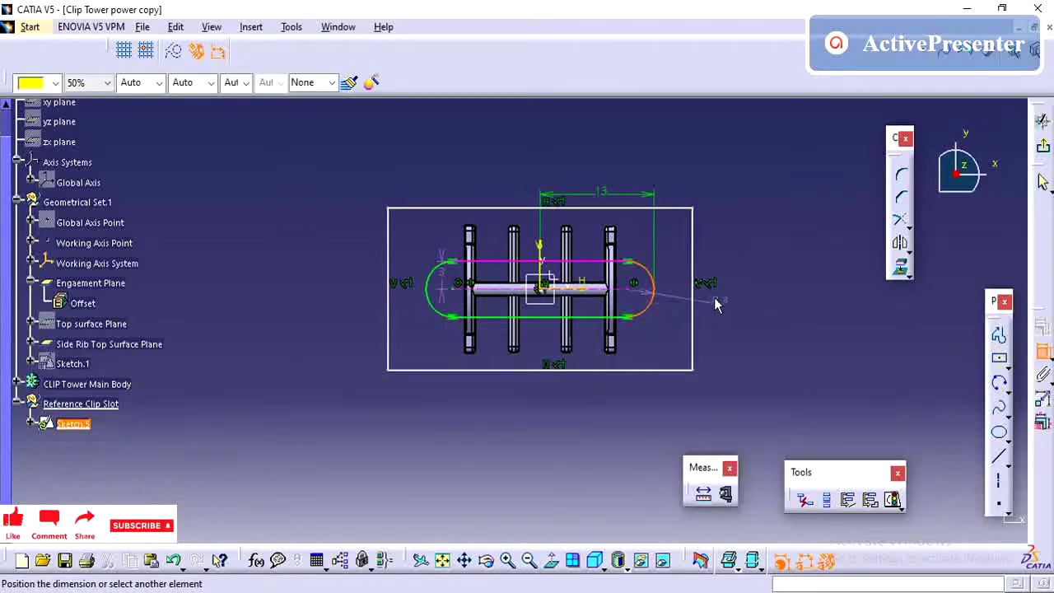
{"action": "left_click", "coordinate": [694, 284]}
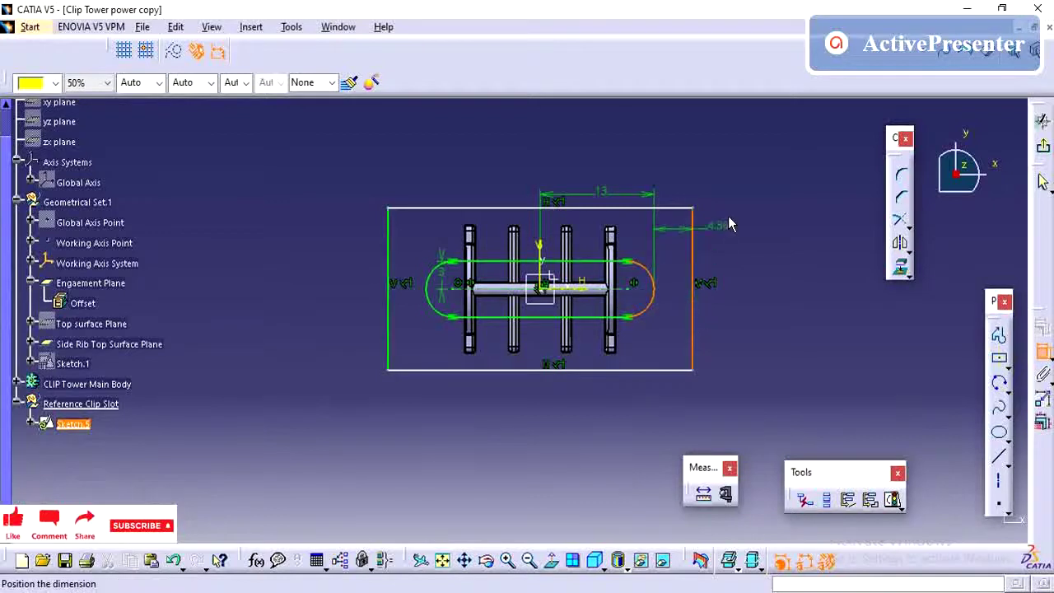
{"action": "left_click", "coordinate": [746, 202]}
{"action": "double_click", "coordinate": [746, 201]}
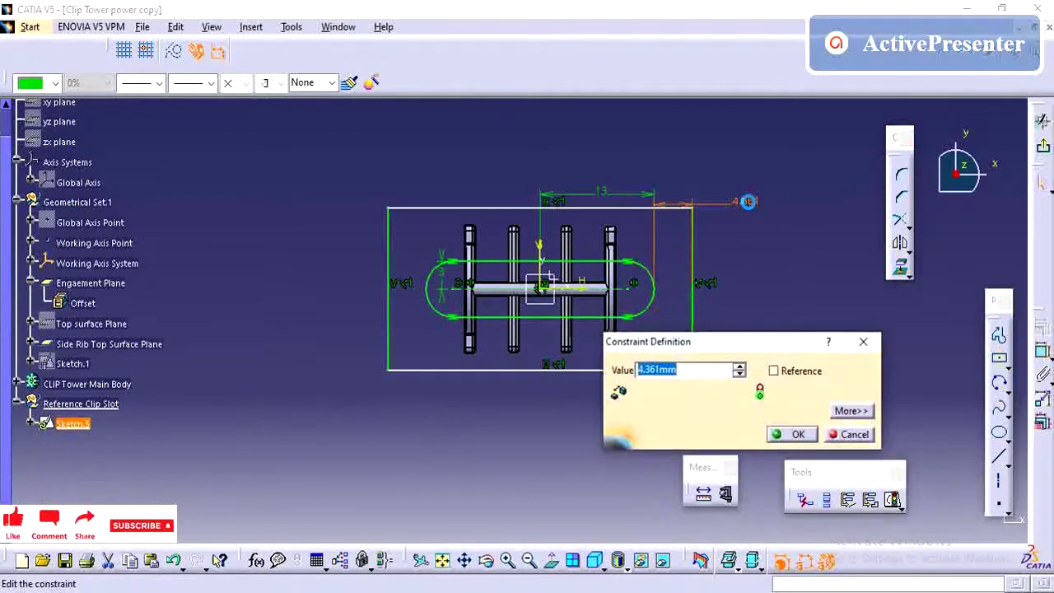
{"action": "type", "text": "6"}
{"action": "key", "text": "Return"}
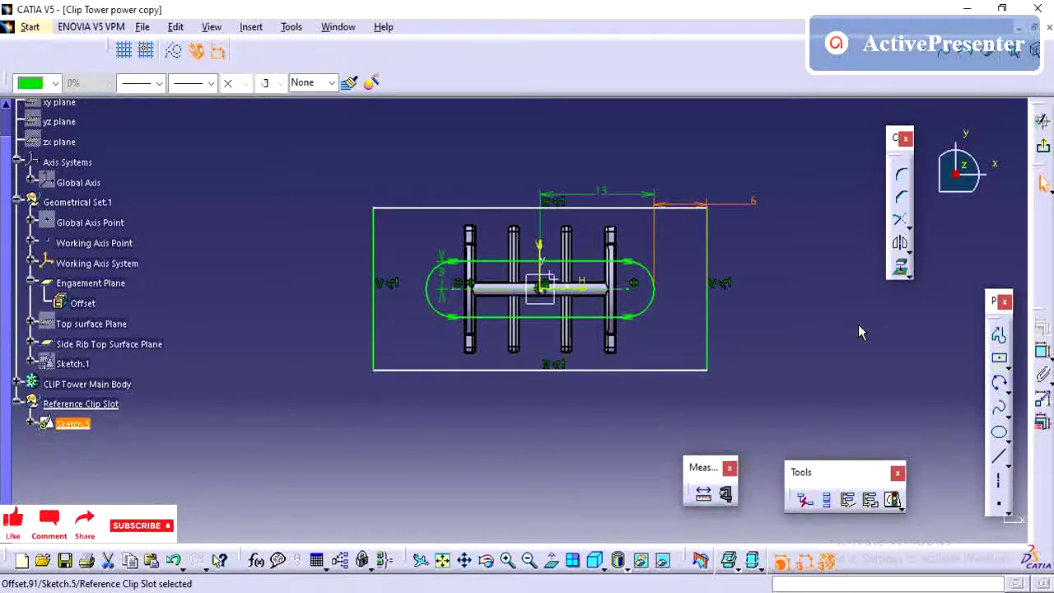
Constrain the rectangle's top edge 6 mm above the slot's top line and exit the sketch.
{"action": "left_click", "coordinate": [1042, 350]}
{"action": "left_click", "coordinate": [560, 261]}
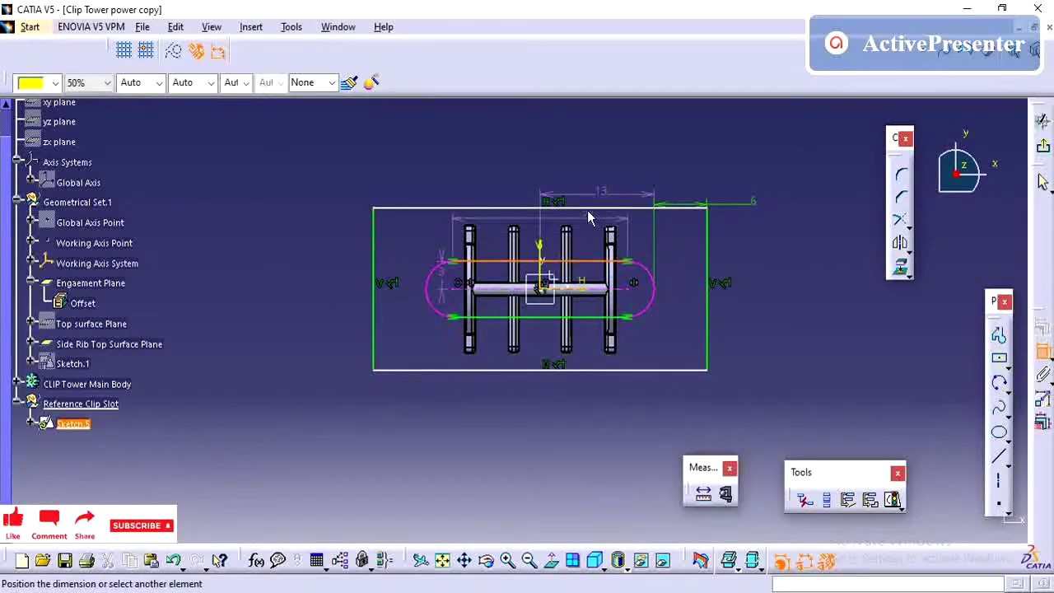
{"action": "left_click", "coordinate": [587, 208]}
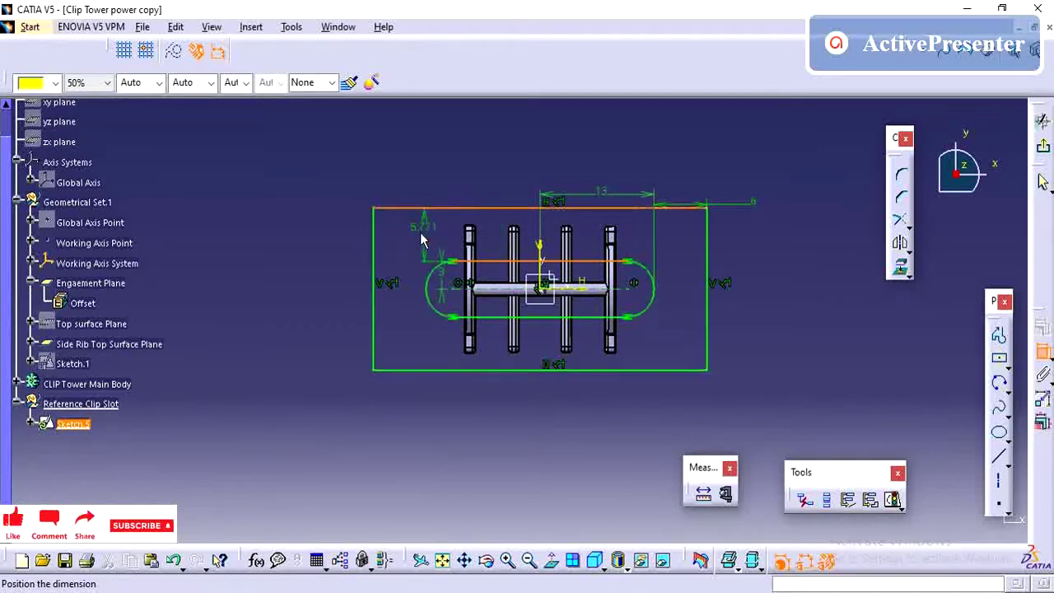
{"action": "left_click", "coordinate": [413, 240]}
{"action": "double_click", "coordinate": [411, 238]}
{"action": "type", "text": "6"}
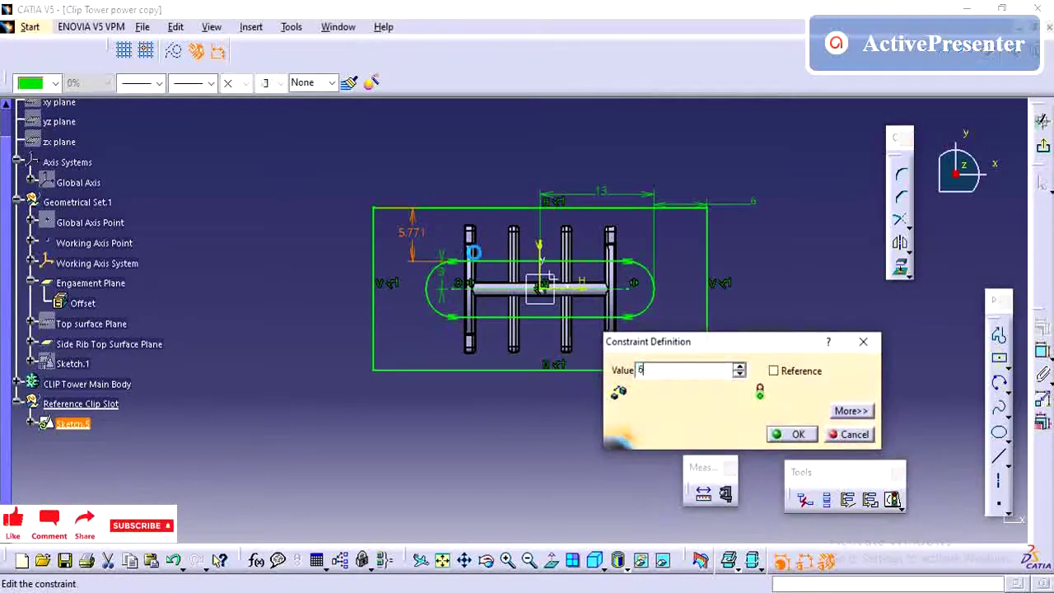
{"action": "key", "text": "Return"}
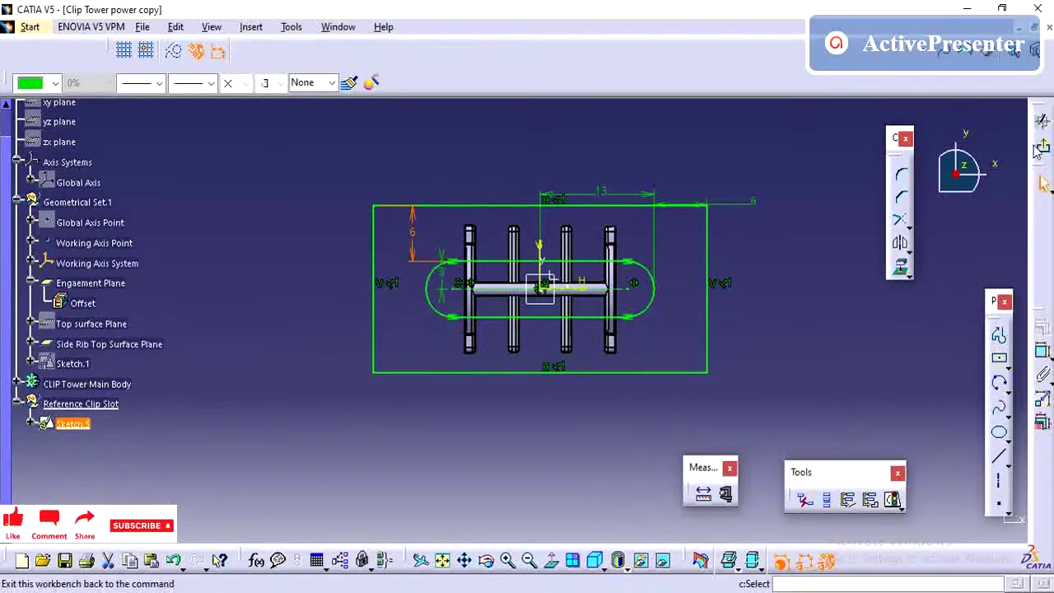
{"action": "left_click", "coordinate": [1039, 147]}
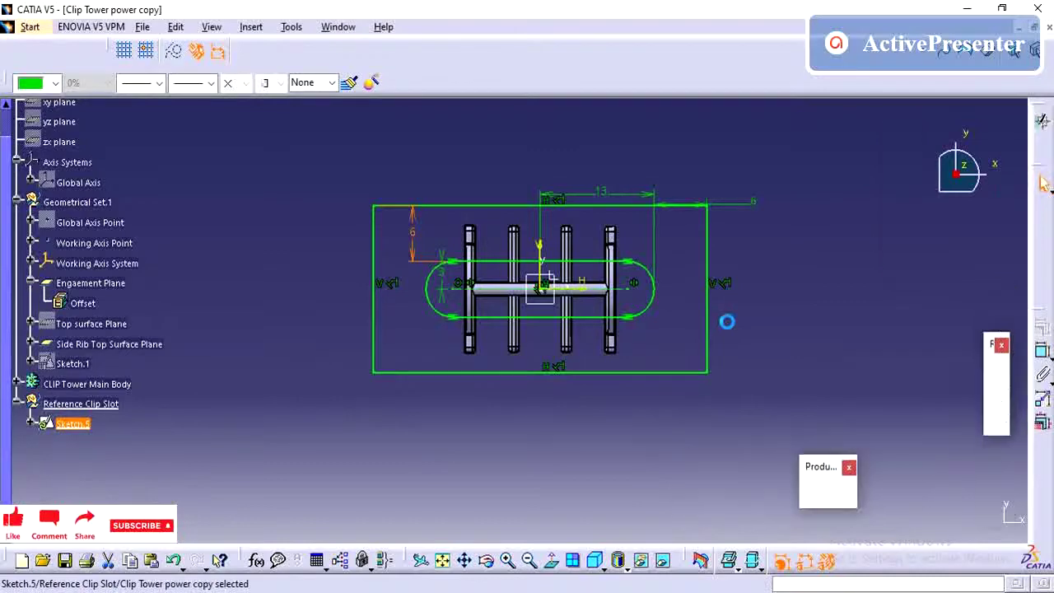
Orbit the part into a tilted top view and bring up the Start workbench list.
{"action": "middle_click_drag", "start_coordinate": [565, 430], "coordinate": [576, 344]}
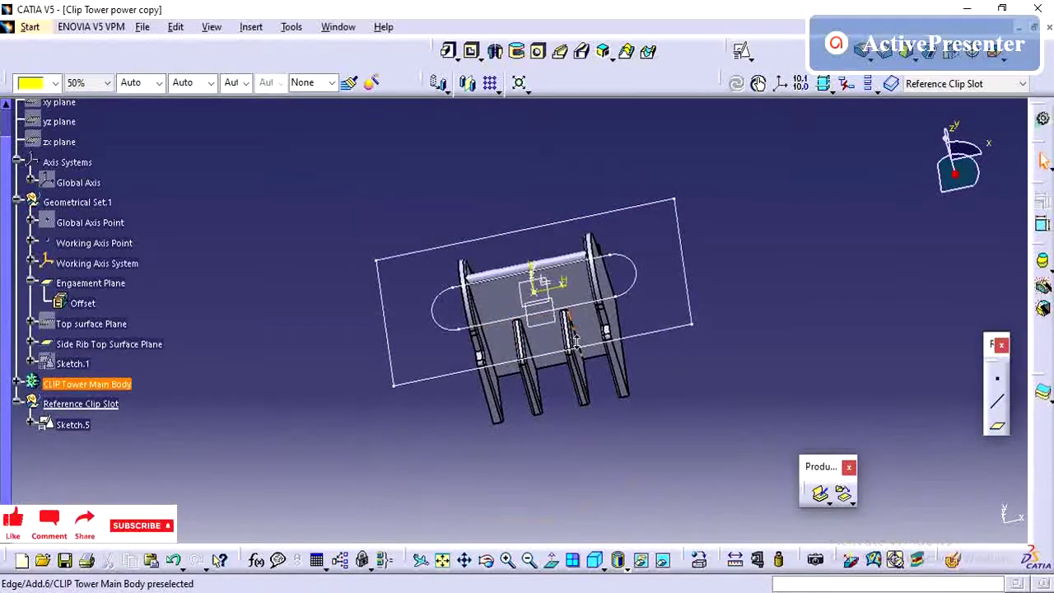
{"action": "mouse_move", "coordinate": [516, 398]}
{"action": "middle_mouse_down"}
{"action": "mouse_move", "coordinate": [578, 345]}
{"action": "mouse_move", "coordinate": [560, 362]}
{"action": "middle_mouse_up"}
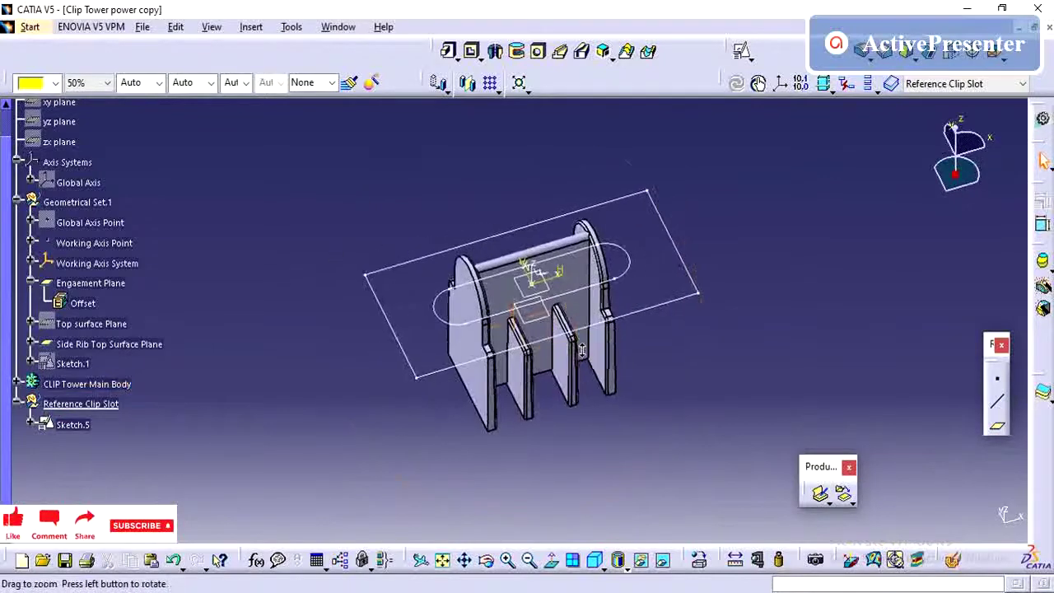
{"action": "left_click", "coordinate": [82, 405]}
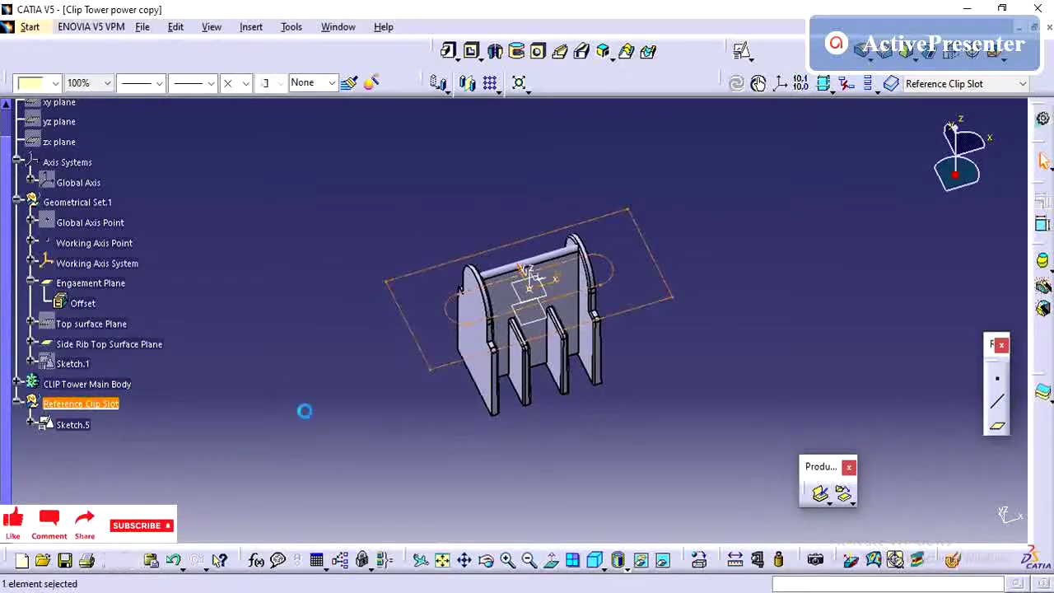
{"action": "left_click", "coordinate": [304, 412]}
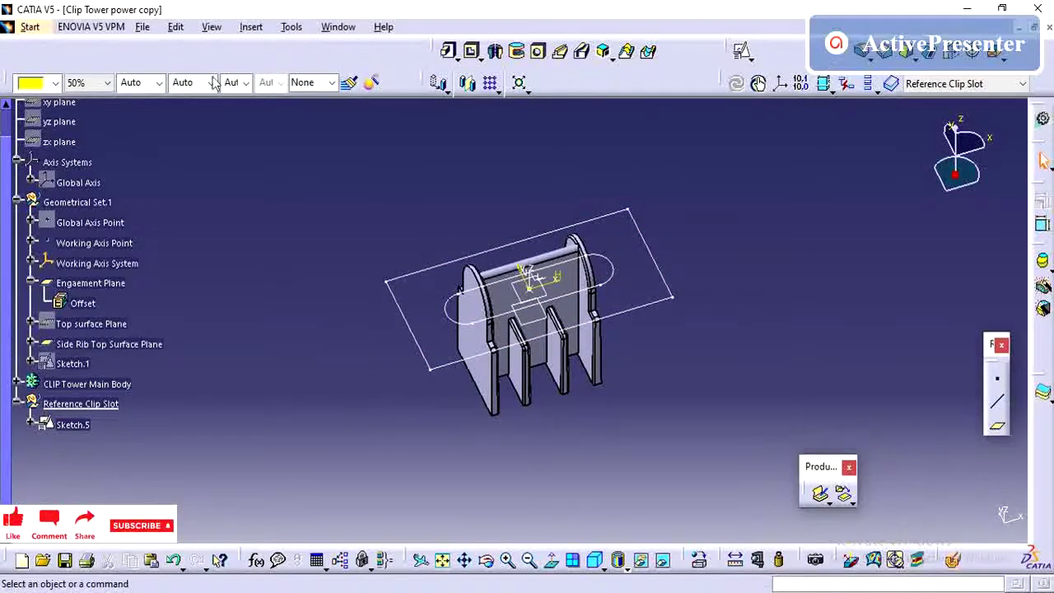
{"action": "left_click", "coordinate": [141, 30]}
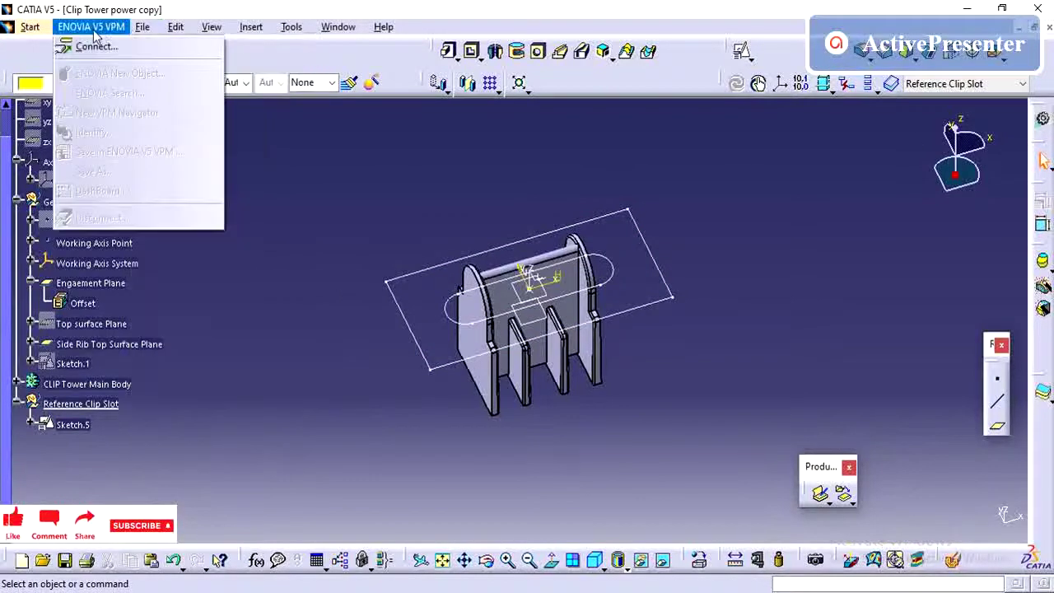
{"action": "left_click", "coordinate": [30, 26]}
{"action": "left_click", "coordinate": [30, 27]}
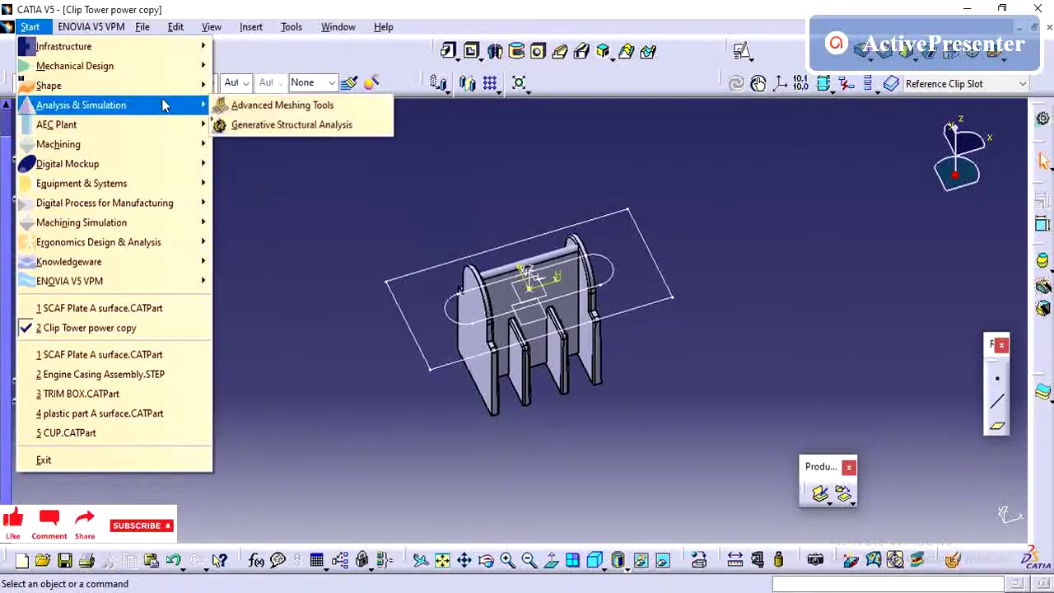
{"action": "mouse_move", "coordinate": [48, 85]}
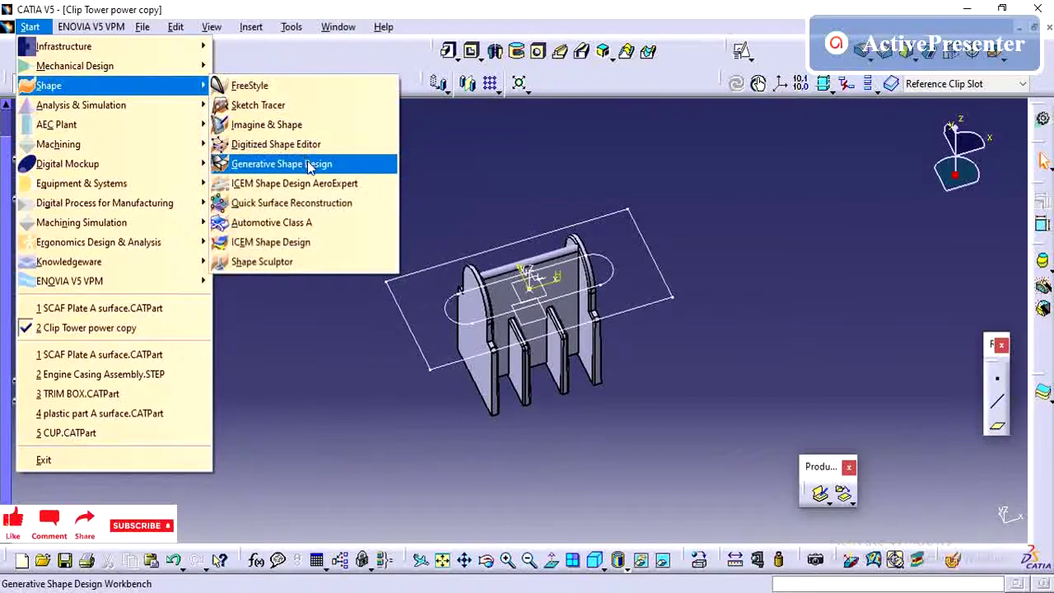
Switch to Generative Shape Design and launch Multiple Extract, moving its dialog aside.
{"action": "left_click", "coordinate": [310, 166]}
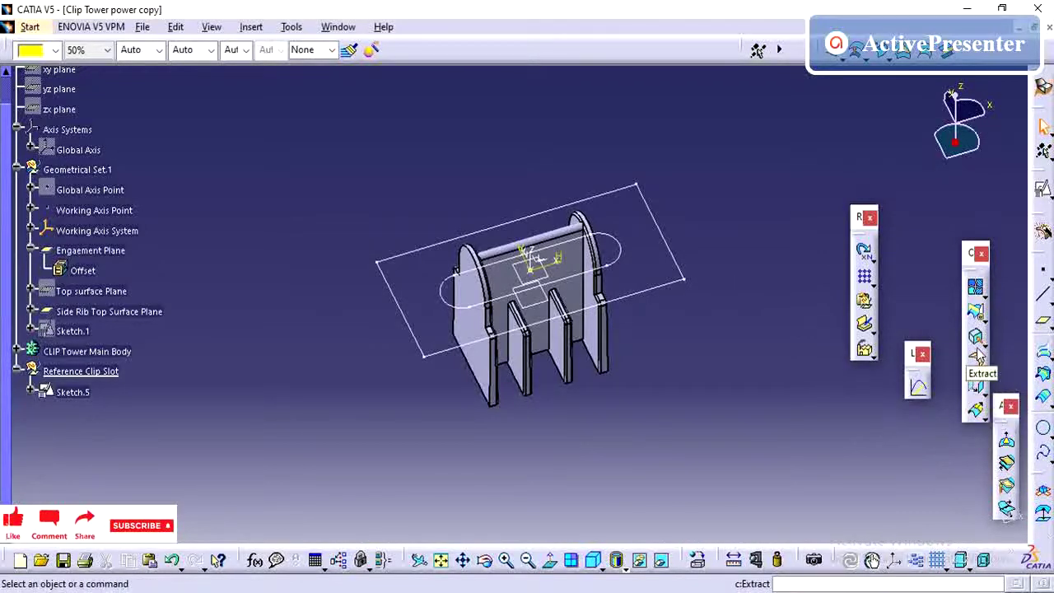
{"action": "left_click", "coordinate": [981, 321]}
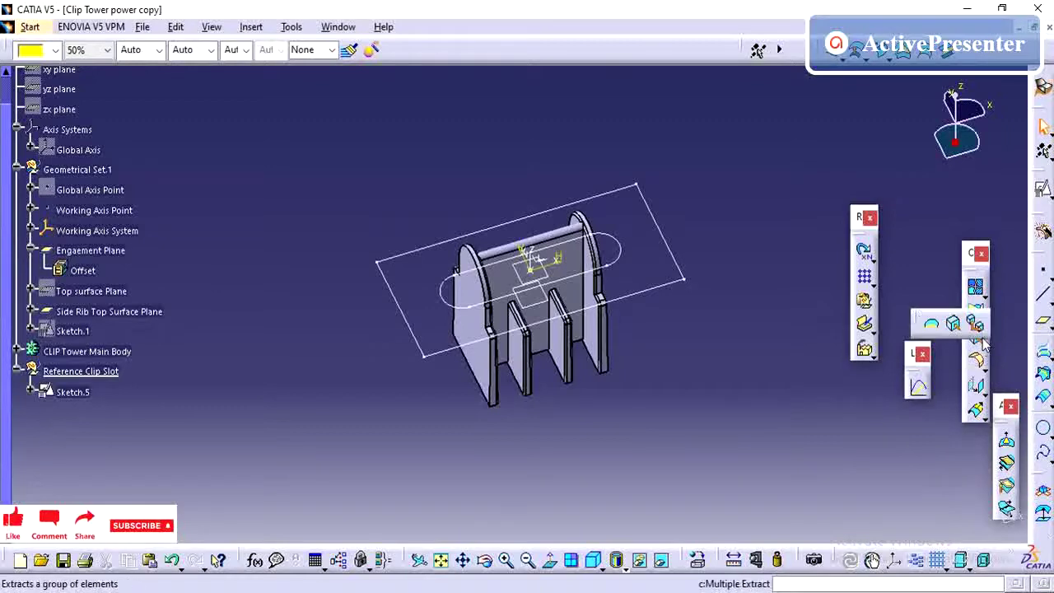
{"action": "left_click", "coordinate": [965, 319]}
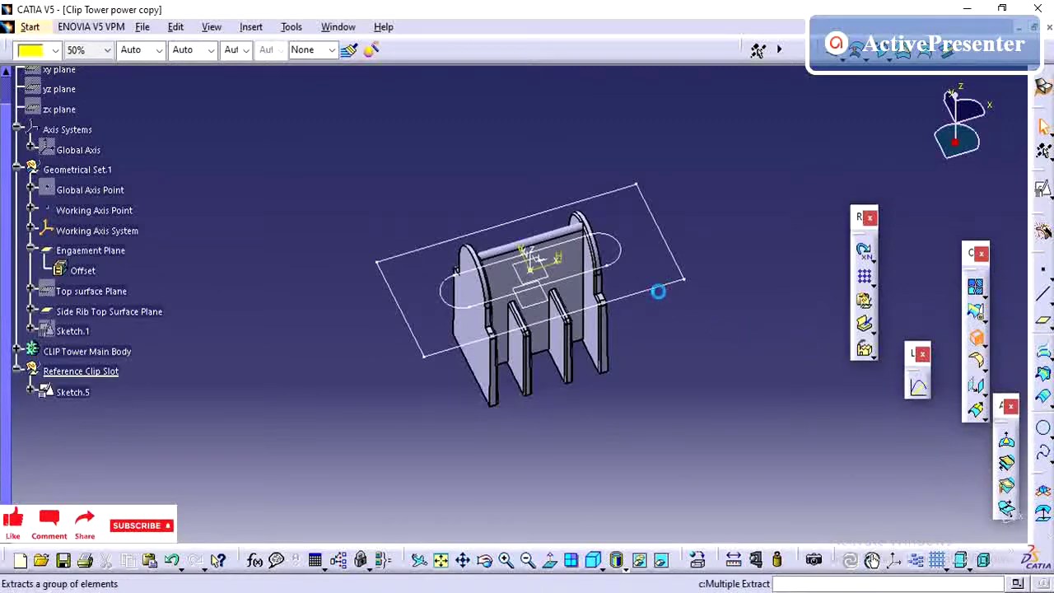
{"action": "left_click_drag", "start_coordinate": [645, 247], "coordinate": [751, 327]}
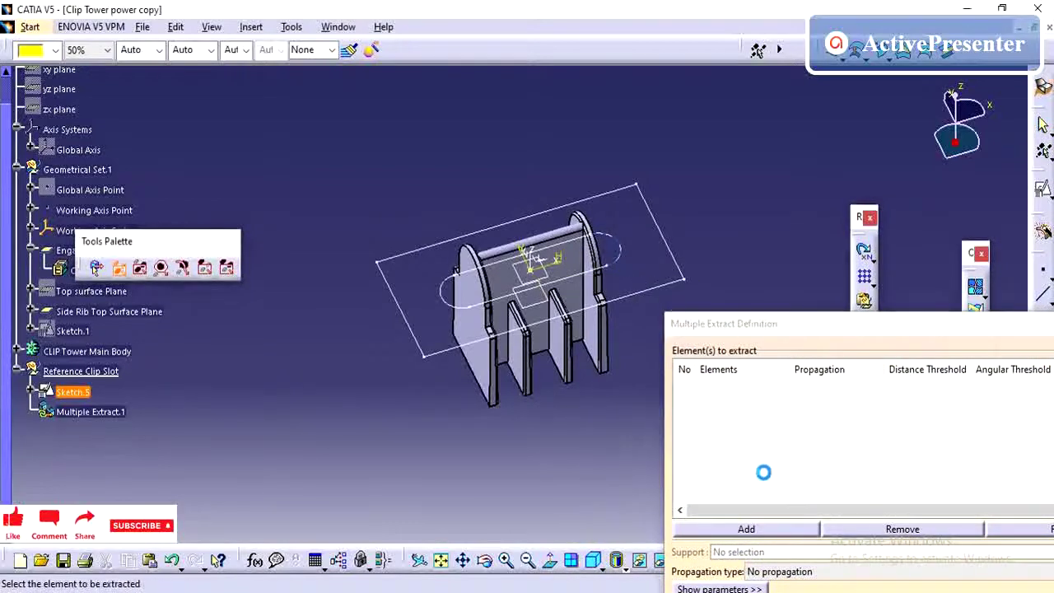
Extract the slot's closed edge from Sketch.5 with Tangent continuity propagation.
{"action": "left_click", "coordinate": [787, 570]}
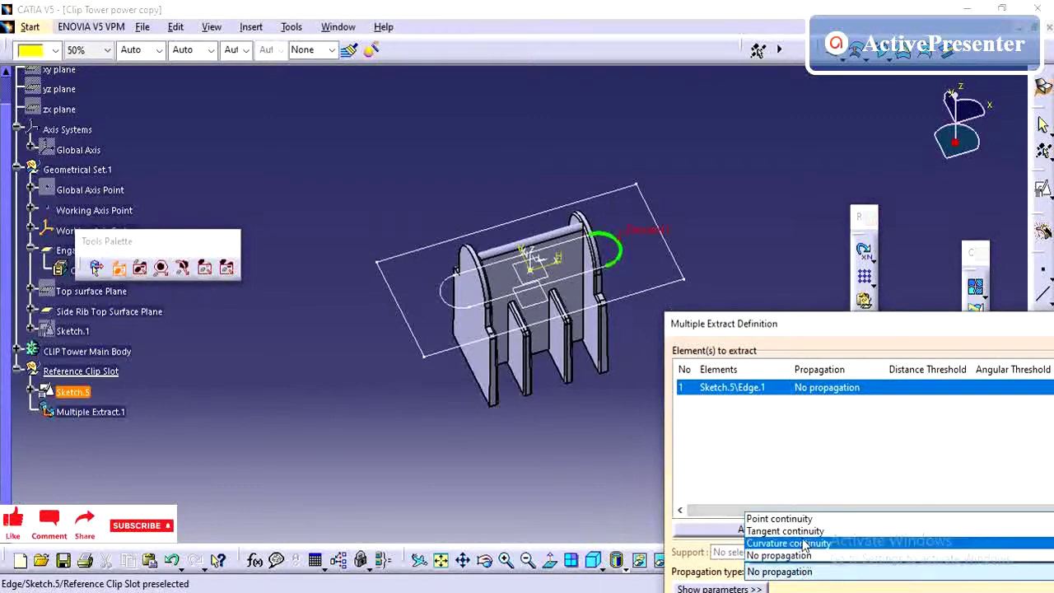
{"action": "left_click", "coordinate": [800, 530]}
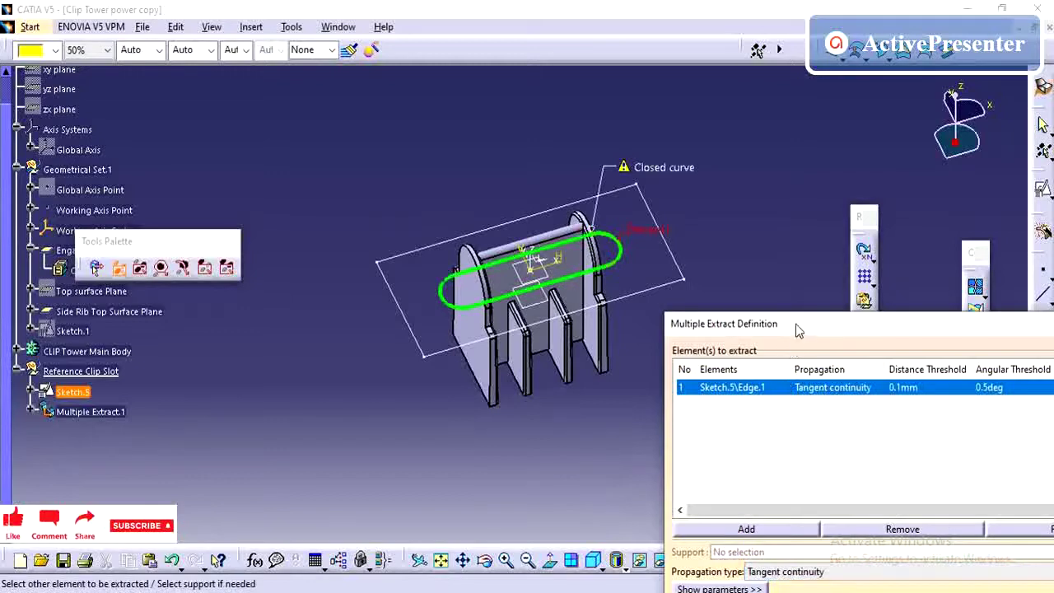
{"action": "left_click_drag", "start_coordinate": [795, 323], "coordinate": [650, 183]}
{"action": "left_click", "coordinate": [871, 521]}
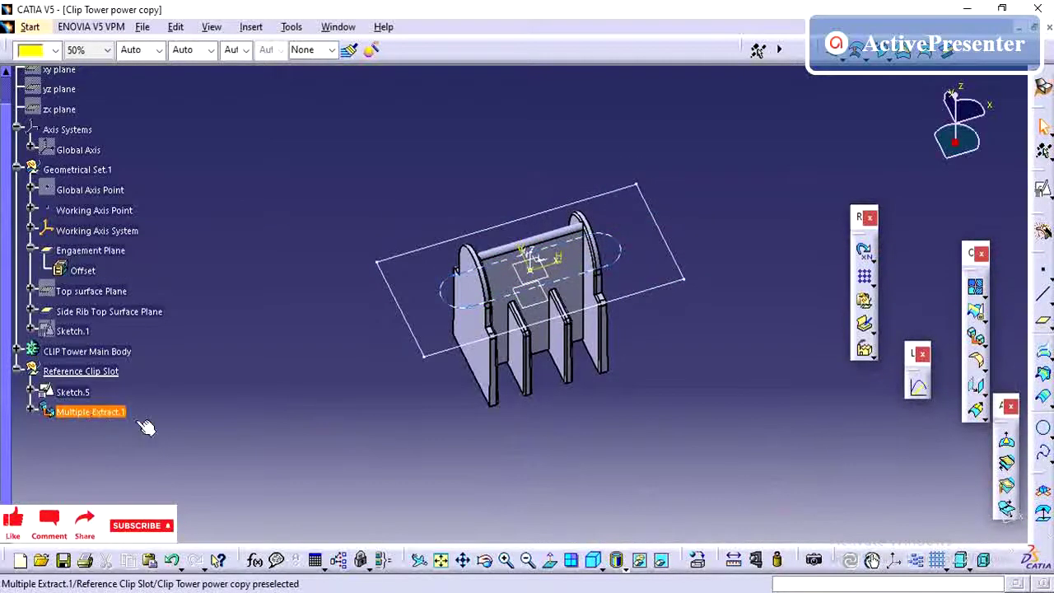
{"action": "middle_click_drag", "start_coordinate": [611, 418], "coordinate": [613, 380]}
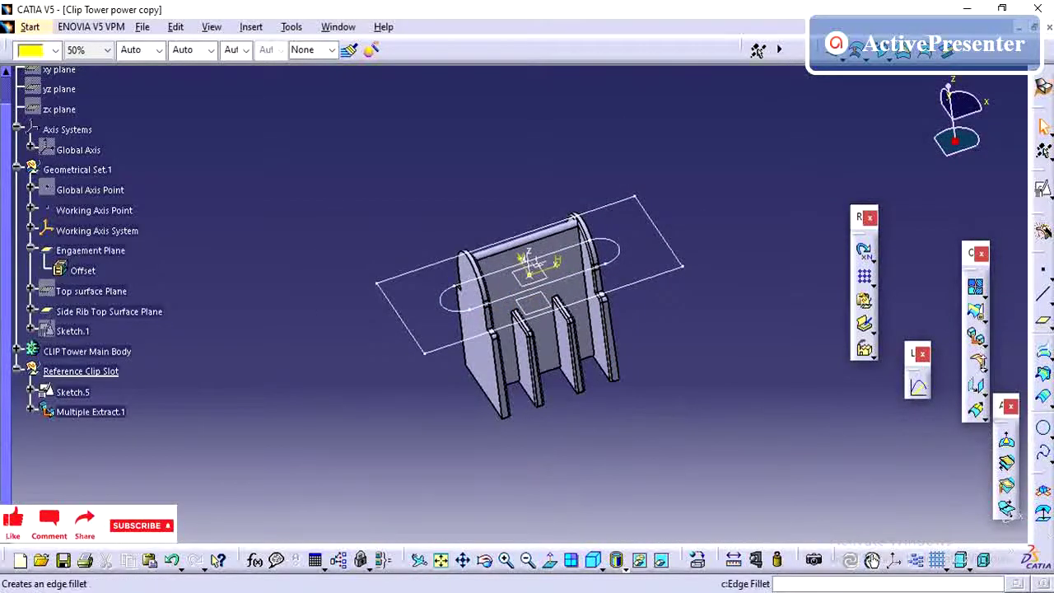
{"action": "left_click", "coordinate": [980, 364]}
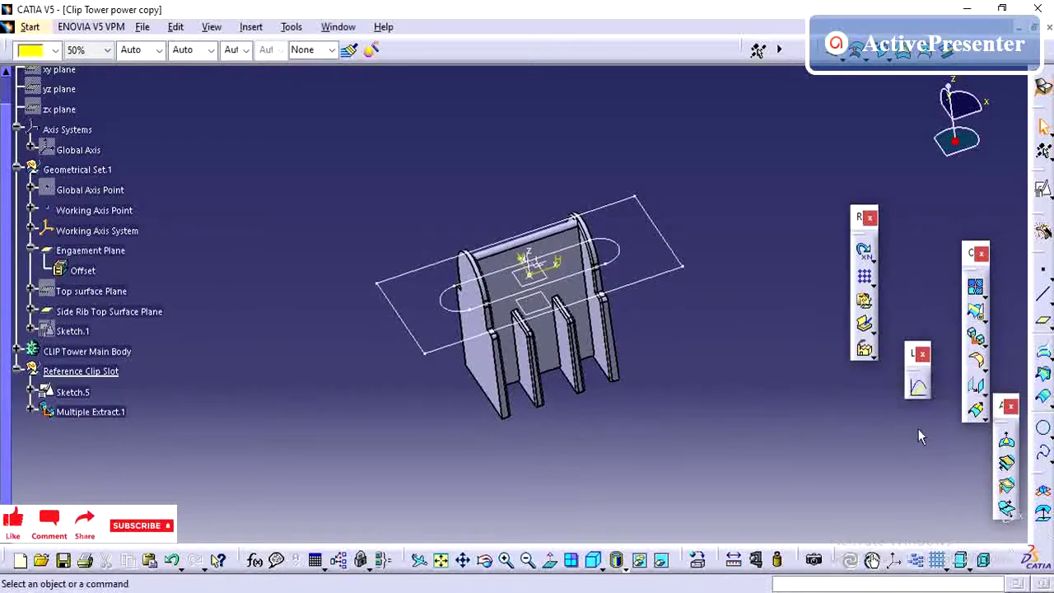
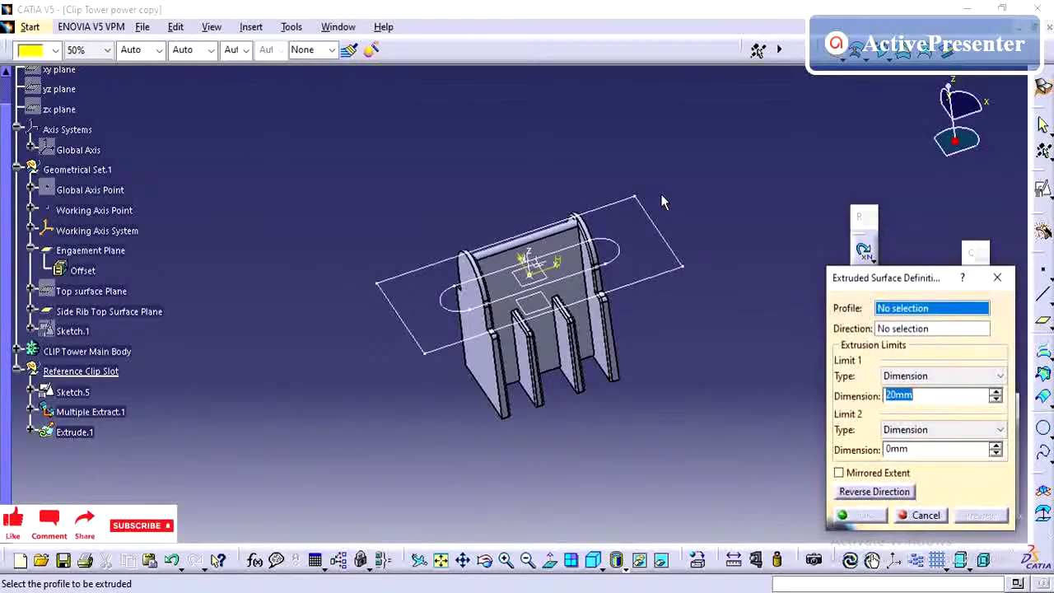
Extrude Multiple Extract.1 along the Working Axis System Z axis, limits 20mm and 5mm.
{"action": "left_click", "coordinate": [613, 257]}
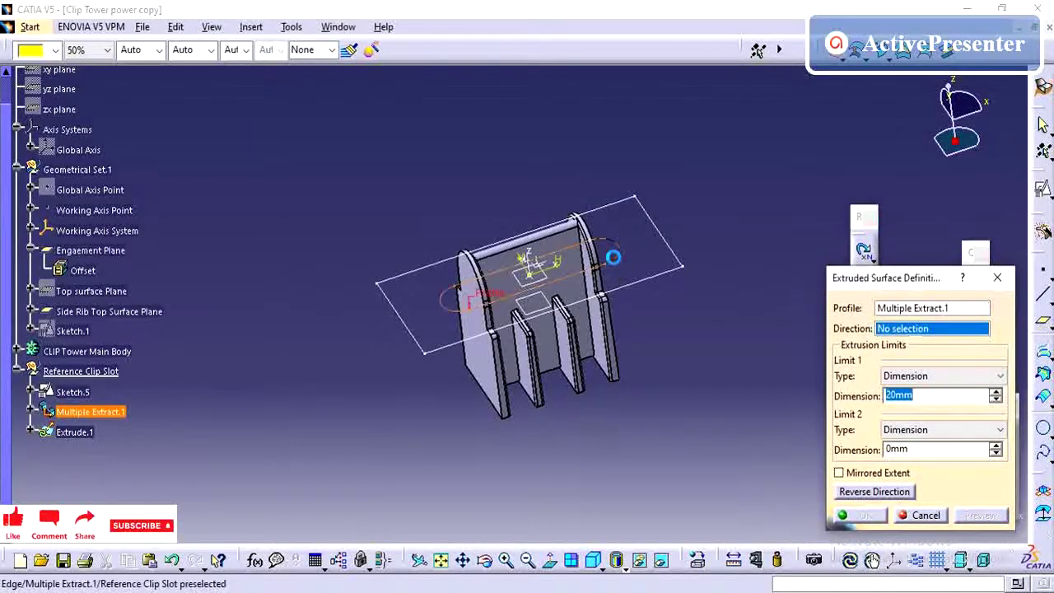
{"action": "right_click", "coordinate": [905, 330]}
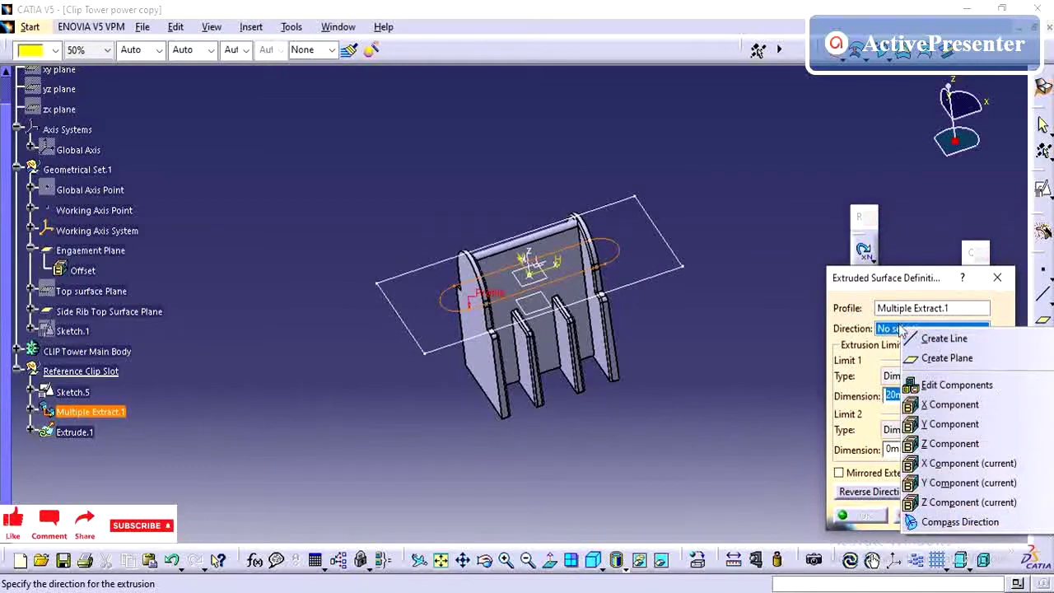
{"action": "left_click", "coordinate": [882, 330]}
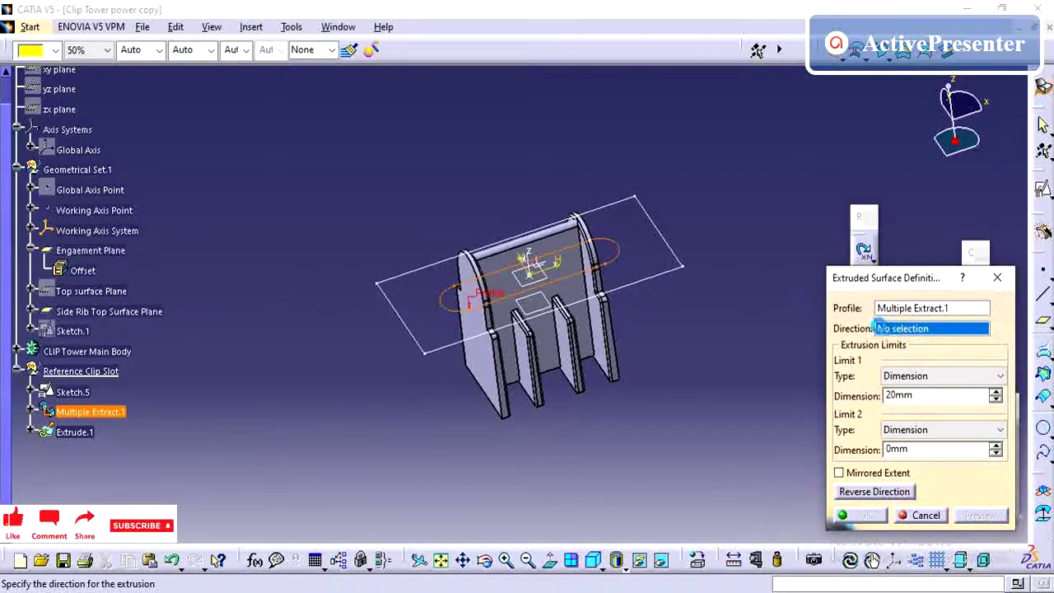
{"action": "left_click", "coordinate": [531, 246]}
{"action": "mouse_move", "coordinate": [577, 391]}
{"action": "middle_mouse_down"}
{"action": "mouse_move", "coordinate": [611, 360]}
{"action": "mouse_move", "coordinate": [732, 373]}
{"action": "middle_mouse_up"}
{"action": "mouse_move", "coordinate": [596, 392]}
{"action": "middle_mouse_down"}
{"action": "mouse_move", "coordinate": [640, 351]}
{"action": "mouse_move", "coordinate": [657, 412]}
{"action": "mouse_move", "coordinate": [656, 404]}
{"action": "middle_mouse_up"}
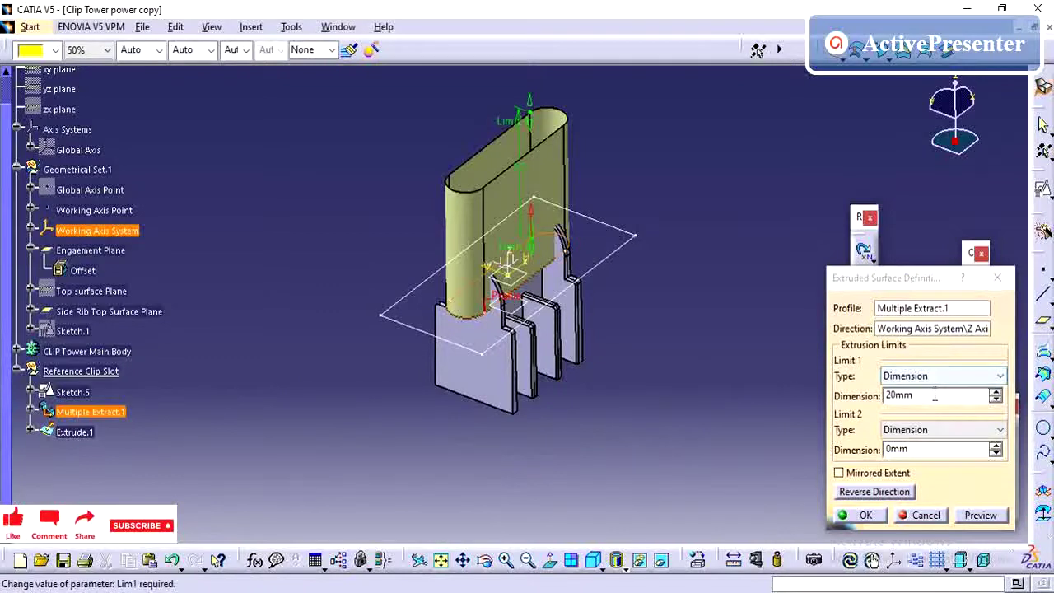
{"action": "double_click", "coordinate": [896, 448]}
{"action": "type", "text": "5"}
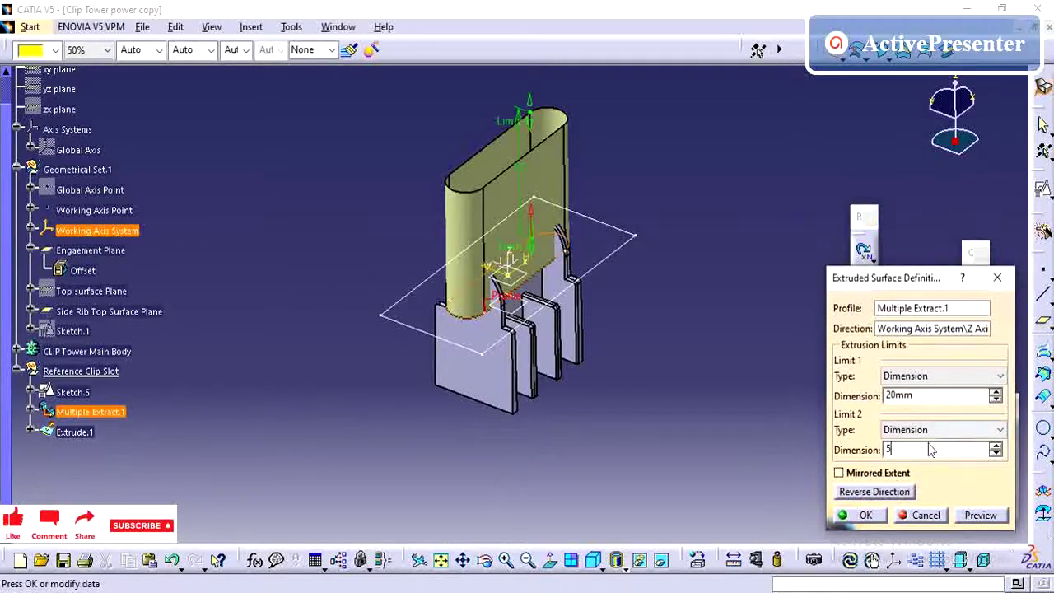
{"action": "left_click", "coordinate": [861, 522]}
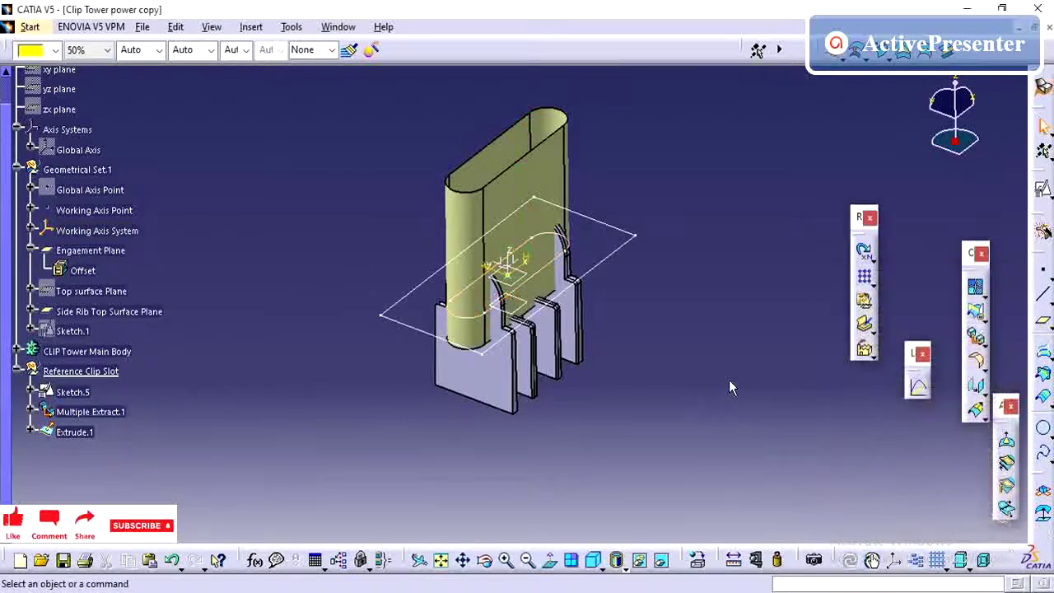
Open Sketch.5 for editing and move its 3 dimension out to the left.
{"action": "middle_click_drag", "start_coordinate": [750, 257], "coordinate": [659, 404]}
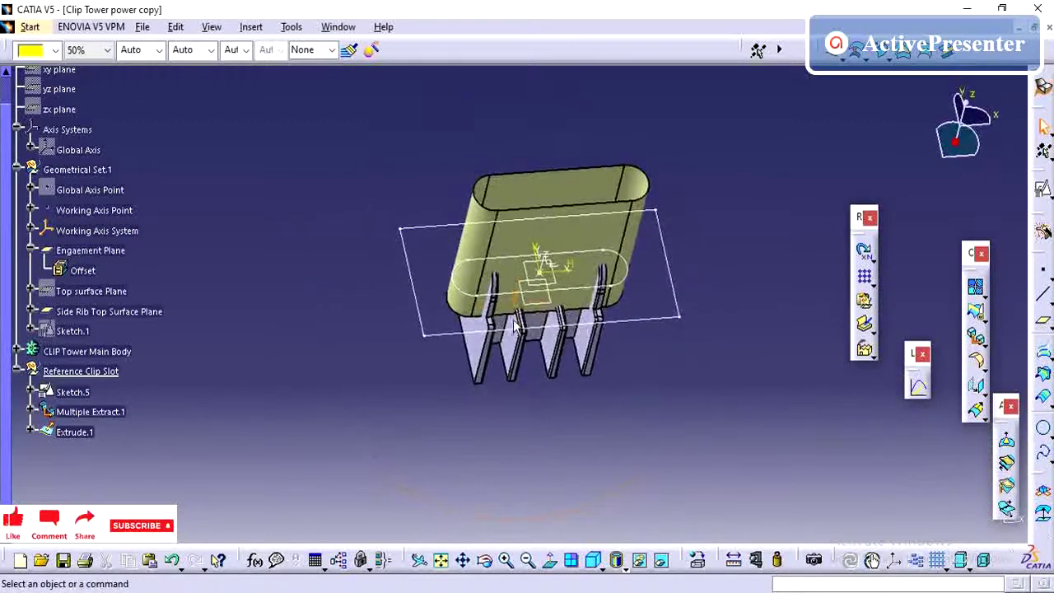
{"action": "double_click", "coordinate": [624, 288]}
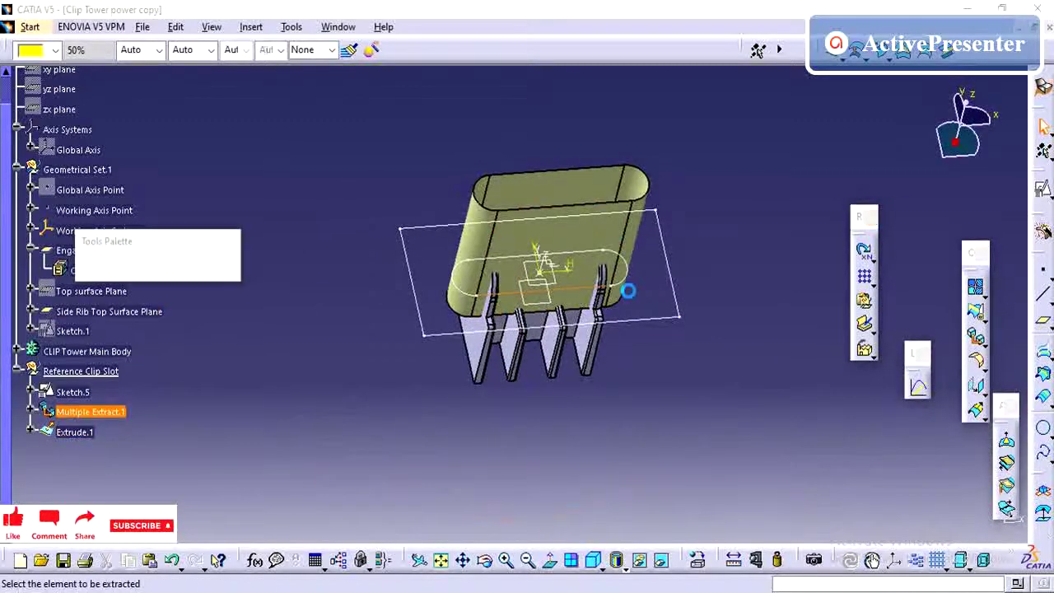
{"action": "left_click", "coordinate": [928, 540]}
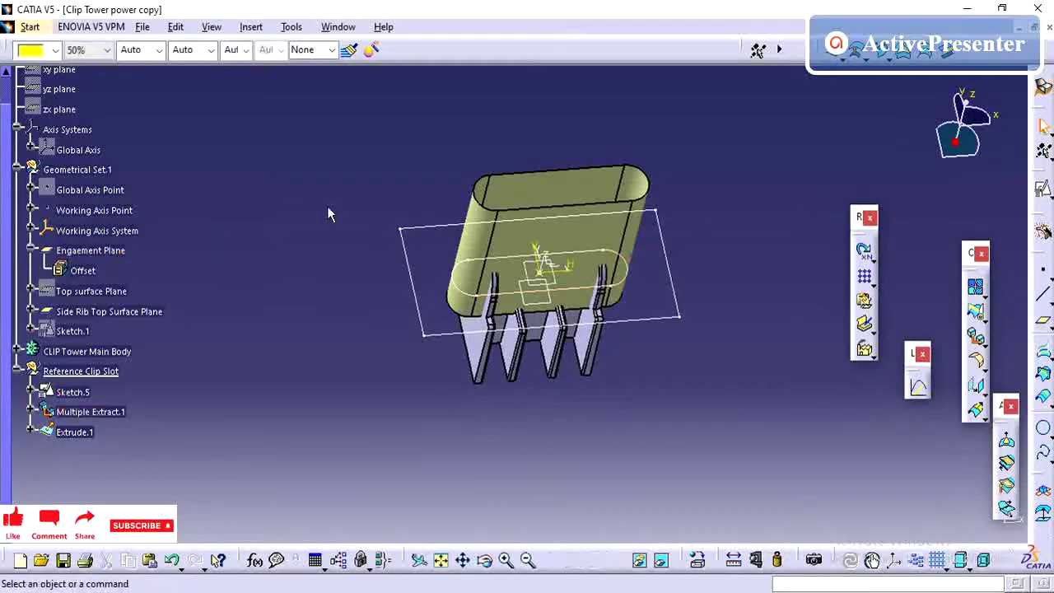
{"action": "left_click", "coordinate": [72, 351]}
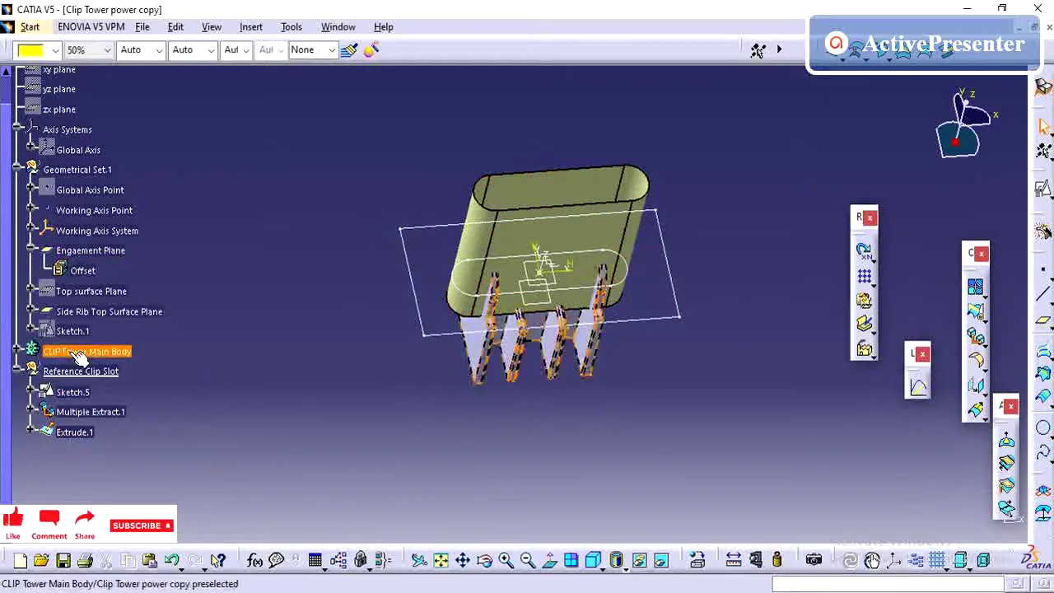
{"action": "left_click", "coordinate": [215, 329]}
{"action": "double_click", "coordinate": [74, 392]}
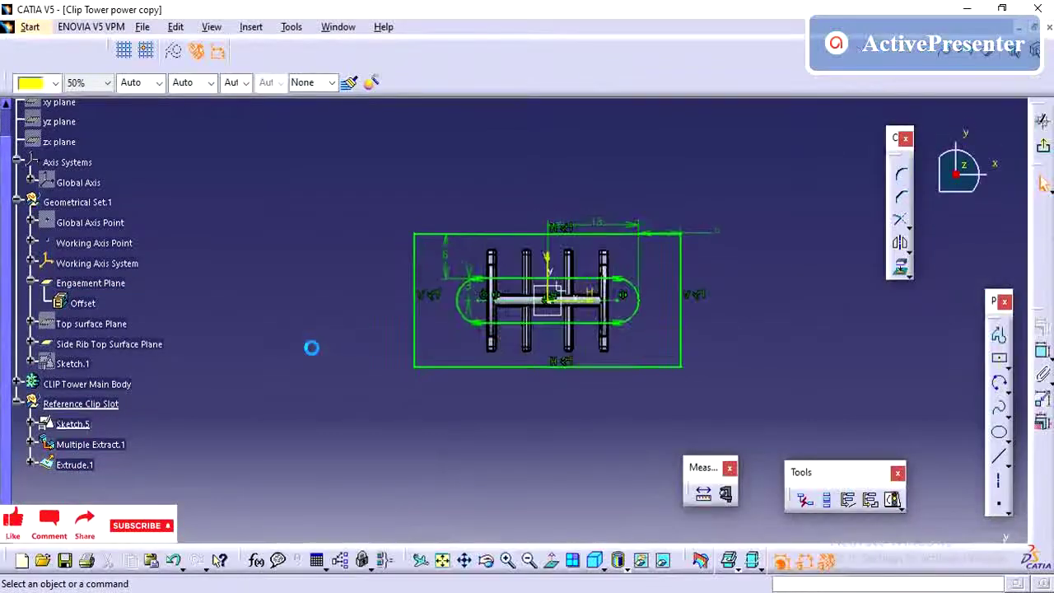
{"action": "middle_click_drag", "start_coordinate": [461, 381], "coordinate": [457, 280]}
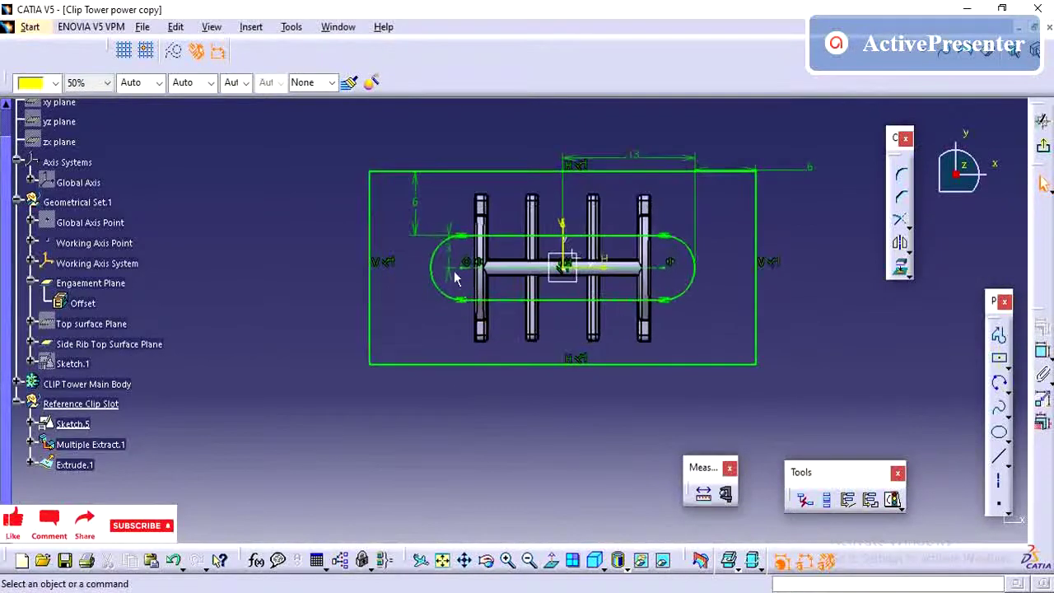
{"action": "left_click", "coordinate": [437, 263]}
{"action": "left_click_drag", "start_coordinate": [244, 290], "coordinate": [244, 332]}
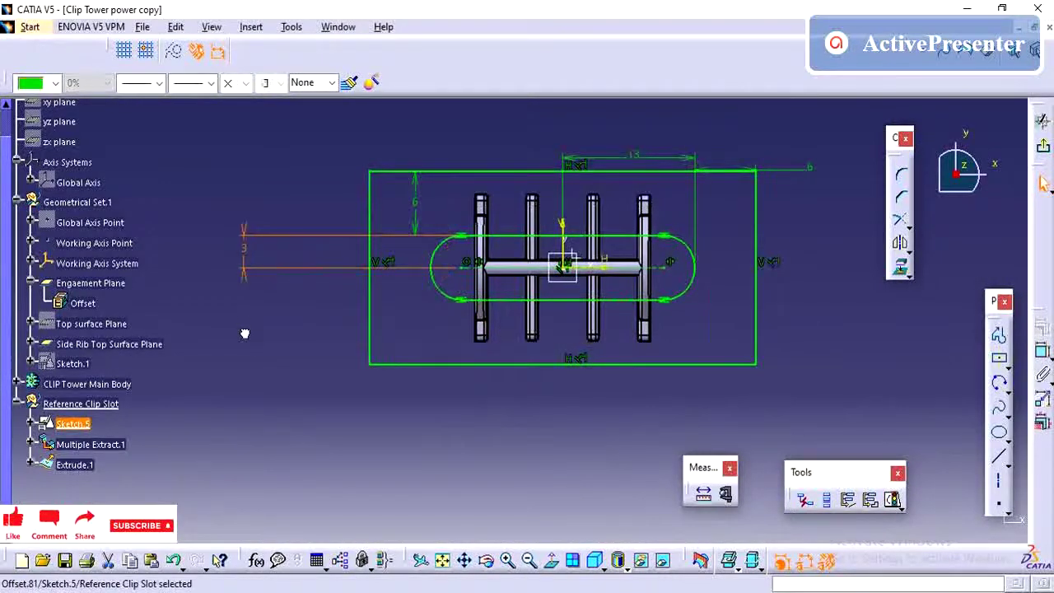
{"action": "left_click", "coordinate": [254, 349]}
Dimension the distance between the upper and lower slot lines, then exit the sketch.
{"action": "left_click", "coordinate": [1040, 362]}
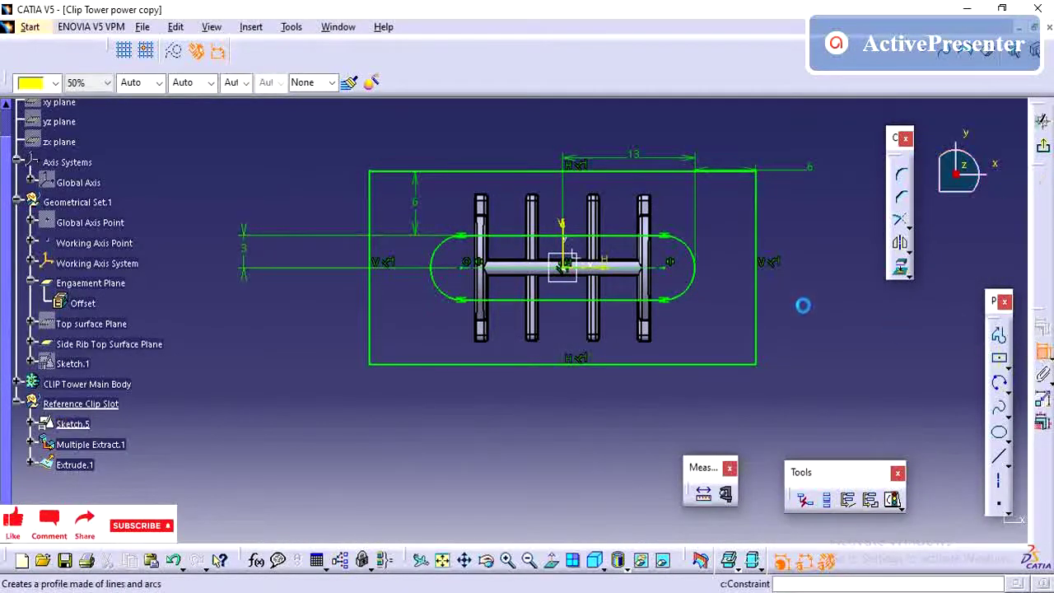
{"action": "left_click", "coordinate": [618, 236]}
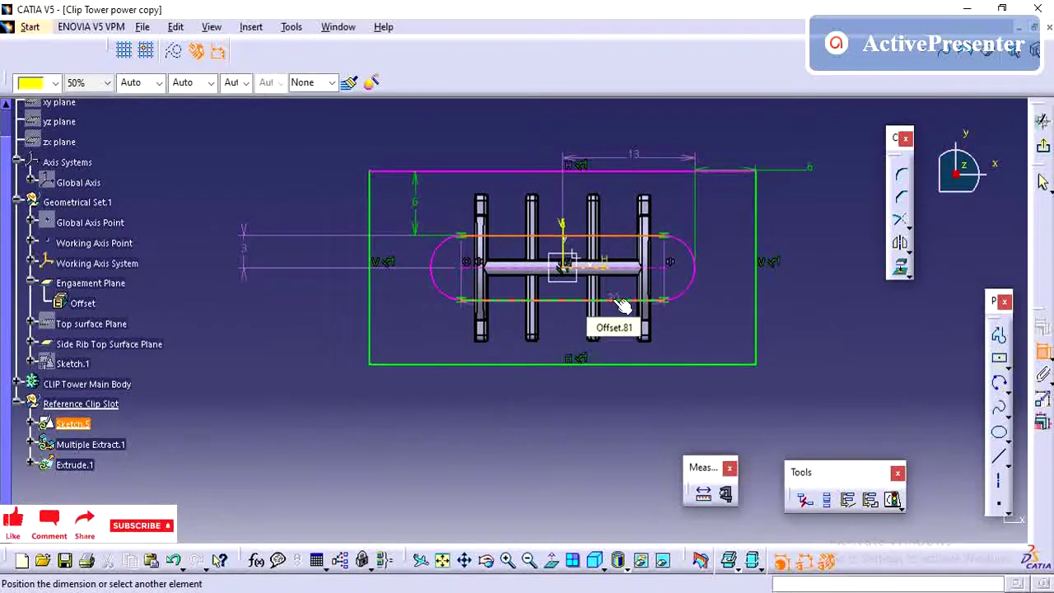
{"action": "left_click", "coordinate": [624, 301]}
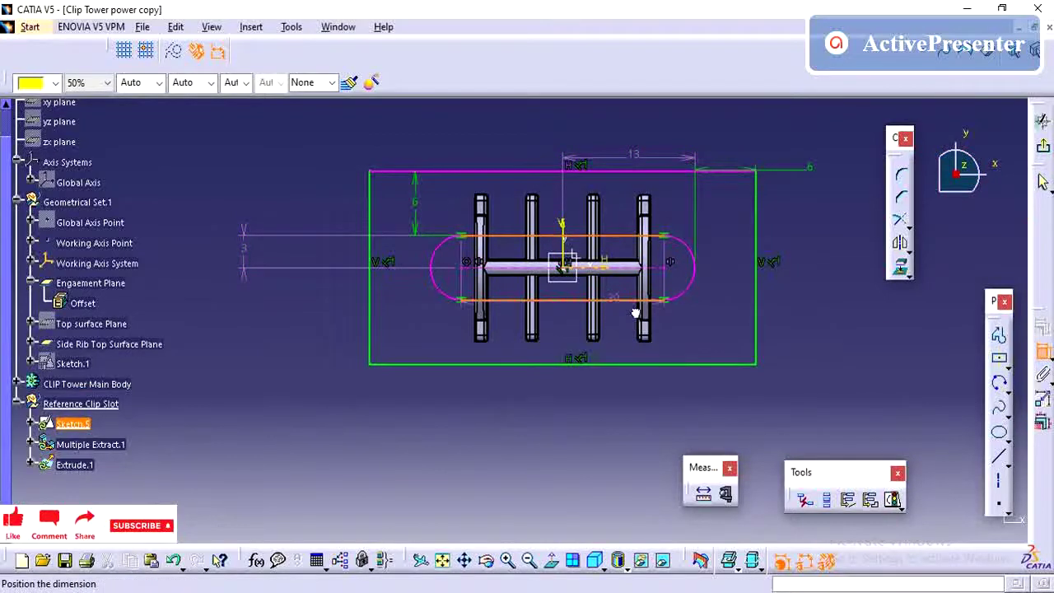
{"action": "left_click", "coordinate": [684, 328]}
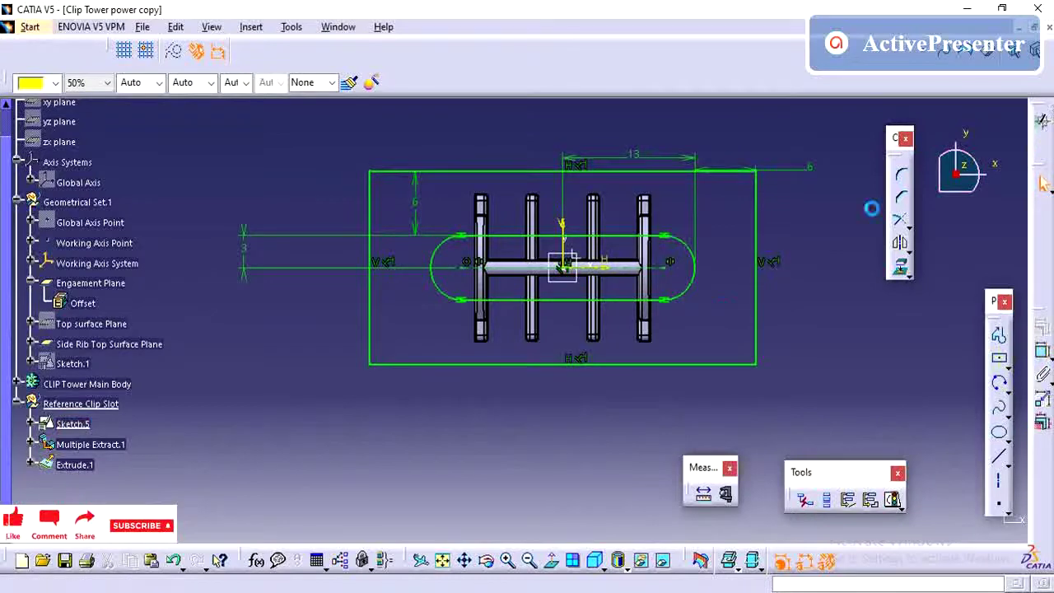
{"action": "left_click", "coordinate": [1042, 119]}
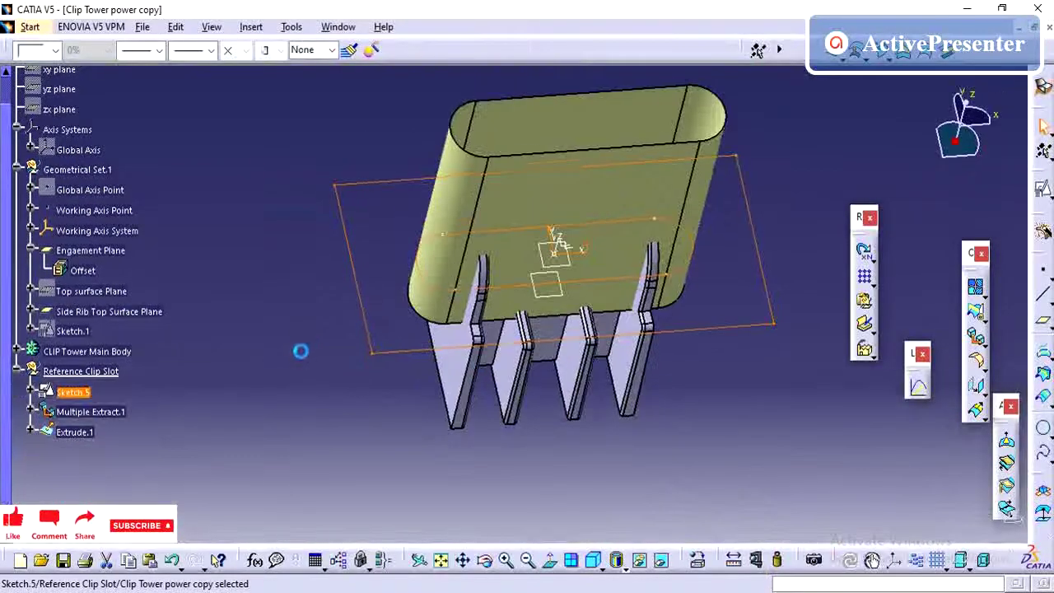
Show the Multiple Extract.1 curve again and float the Volumes tools as palettes.
{"action": "left_click", "coordinate": [329, 348]}
{"action": "mouse_move", "coordinate": [329, 349]}
{"action": "middle_mouse_down"}
{"action": "mouse_move", "coordinate": [333, 365]}
{"action": "mouse_move", "coordinate": [576, 428]}
{"action": "mouse_move", "coordinate": [682, 377]}
{"action": "mouse_move", "coordinate": [701, 354]}
{"action": "middle_mouse_up"}
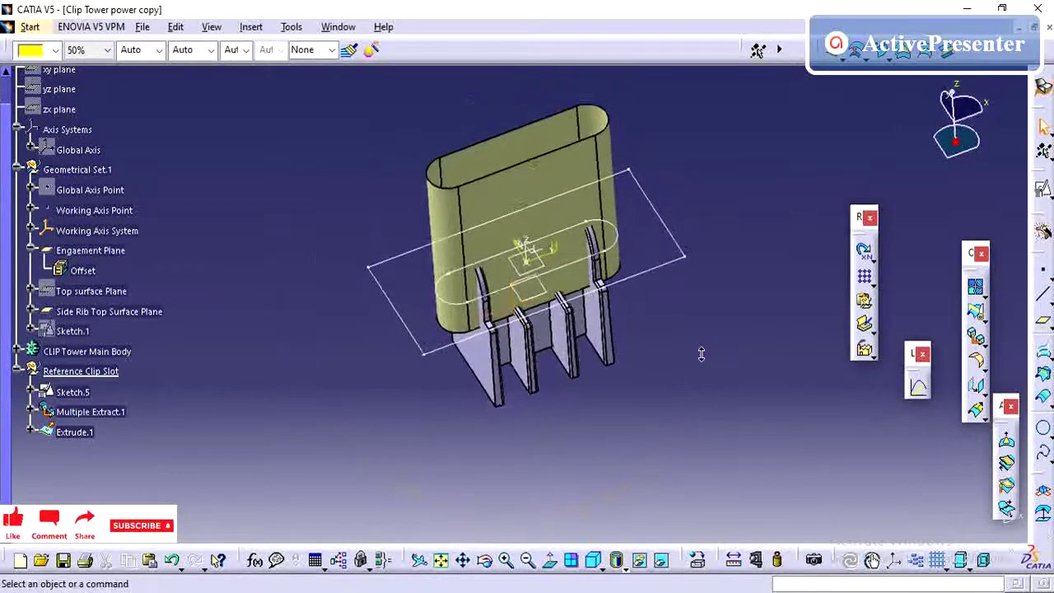
{"action": "right_click", "coordinate": [90, 414]}
{"action": "left_click", "coordinate": [97, 122]}
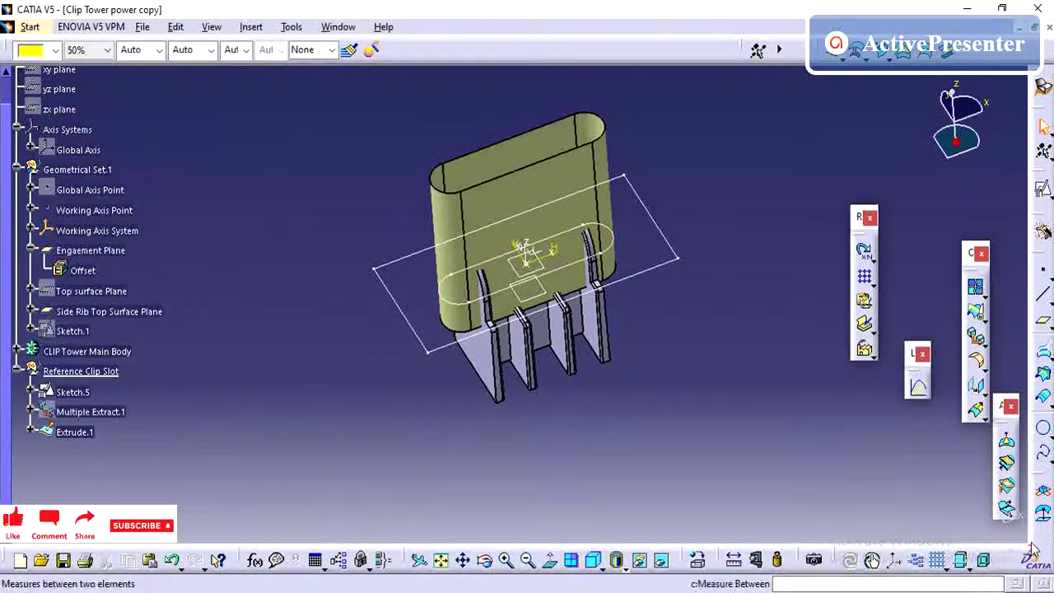
{"action": "left_click_drag", "start_coordinate": [1048, 540], "coordinate": [765, 344]}
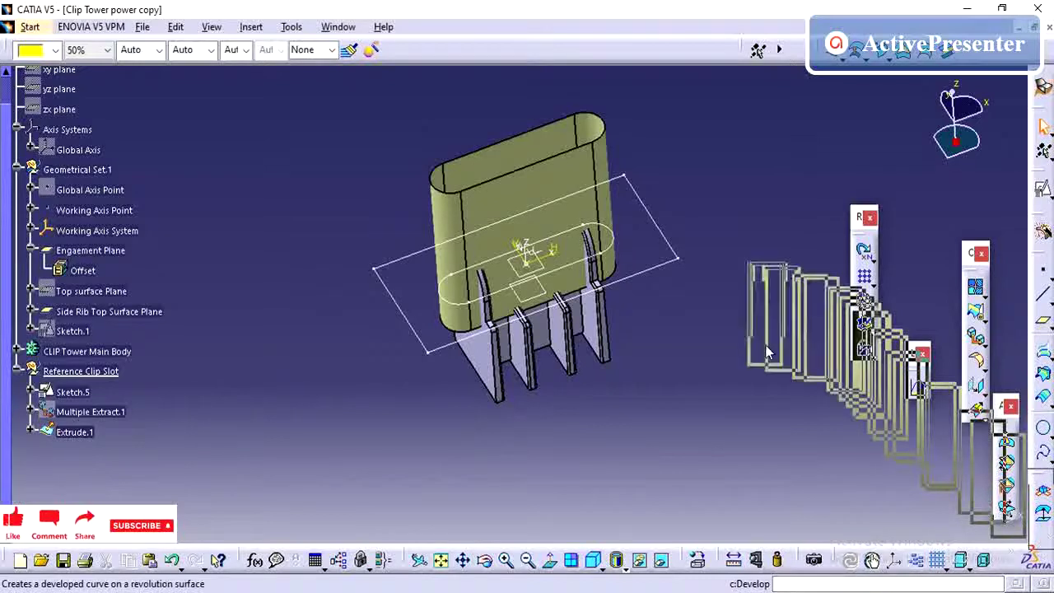
{"action": "mouse_move", "coordinate": [1042, 489]}
{"action": "left_mouse_down"}
{"action": "mouse_move", "coordinate": [801, 188]}
{"action": "mouse_move", "coordinate": [802, 154]}
{"action": "left_mouse_up"}
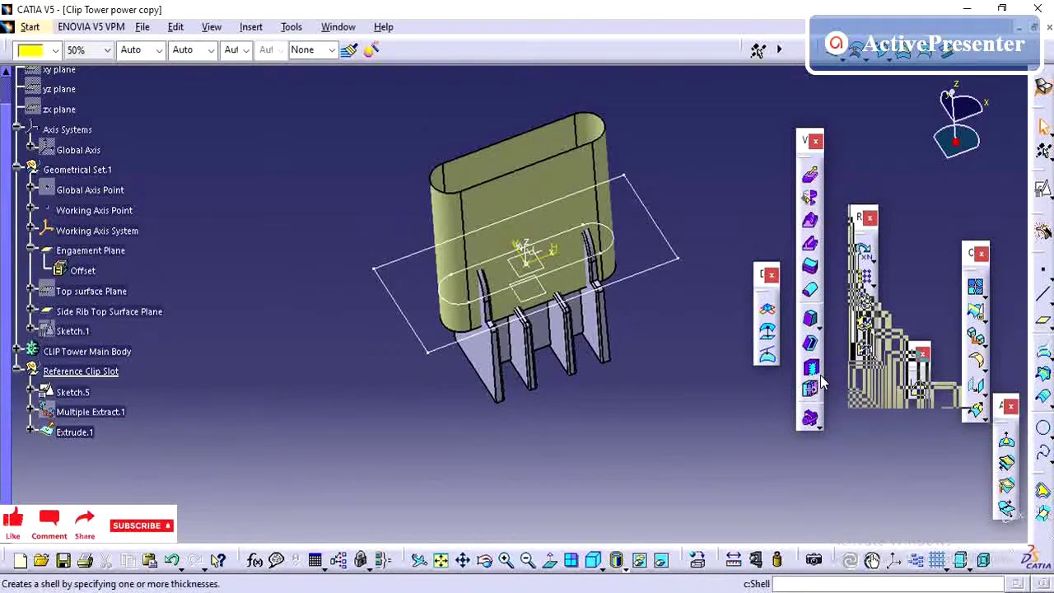
Create an extruded volume from Sketch.5 with a 2.5mm limit.
{"action": "left_click", "coordinate": [811, 177]}
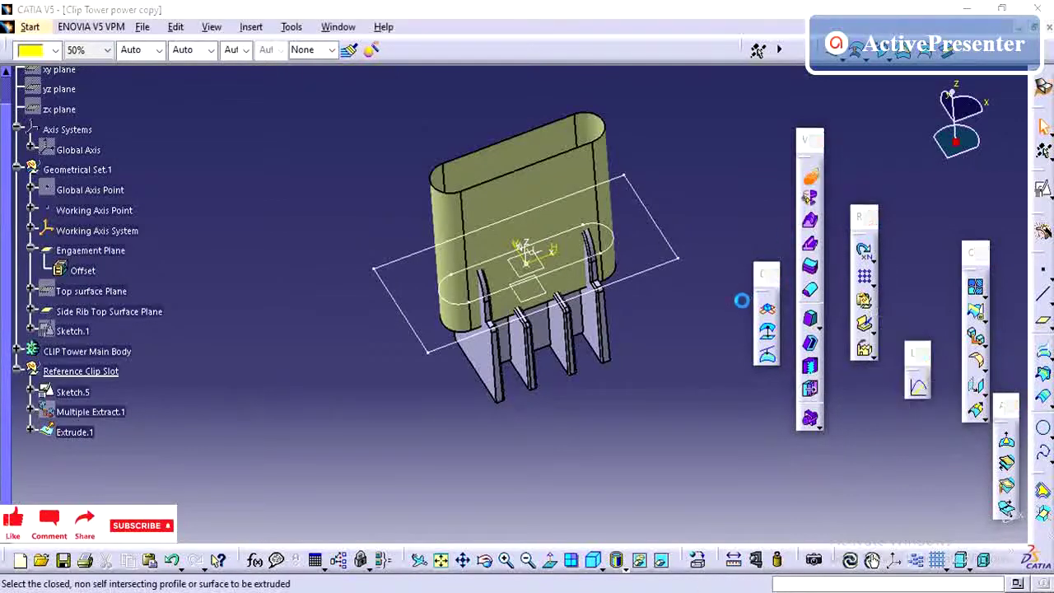
{"action": "left_click", "coordinate": [677, 263]}
{"action": "type", "text": "2.5"}
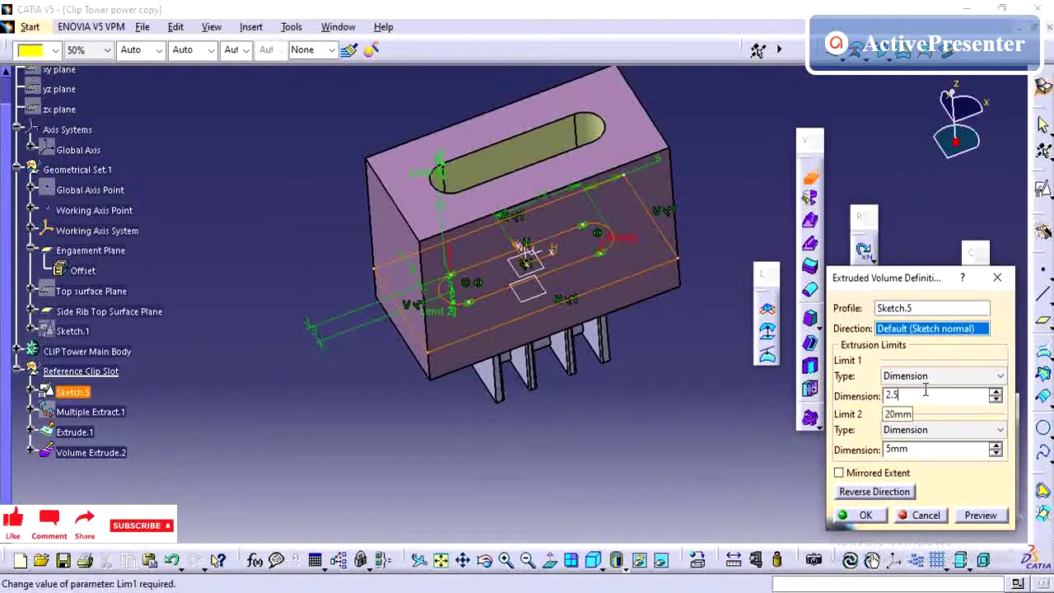
{"action": "key", "text": "Return"}
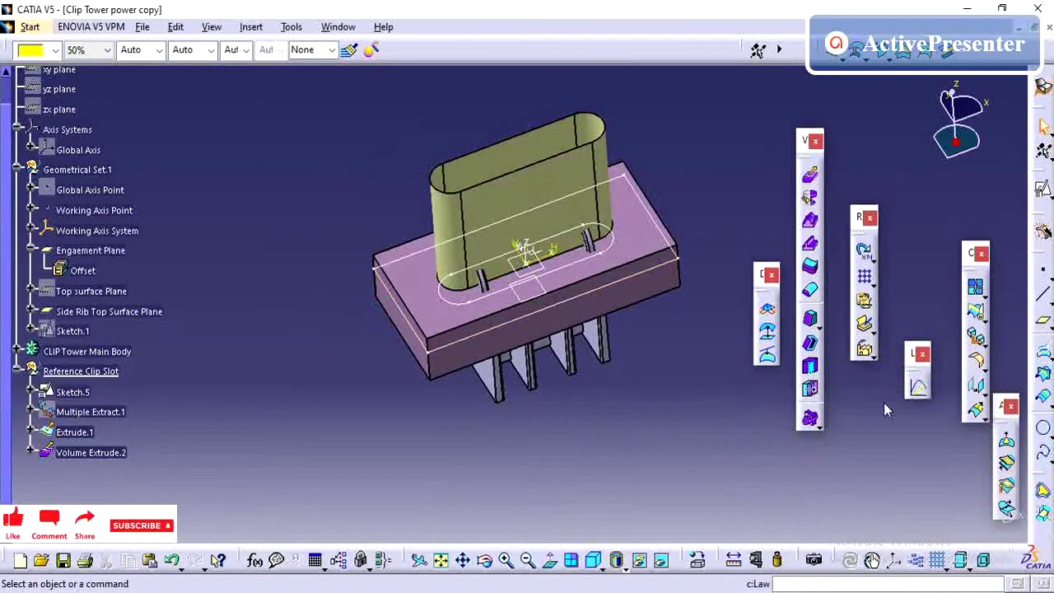
{"action": "middle_click_drag", "start_coordinate": [607, 430], "coordinate": [689, 271]}
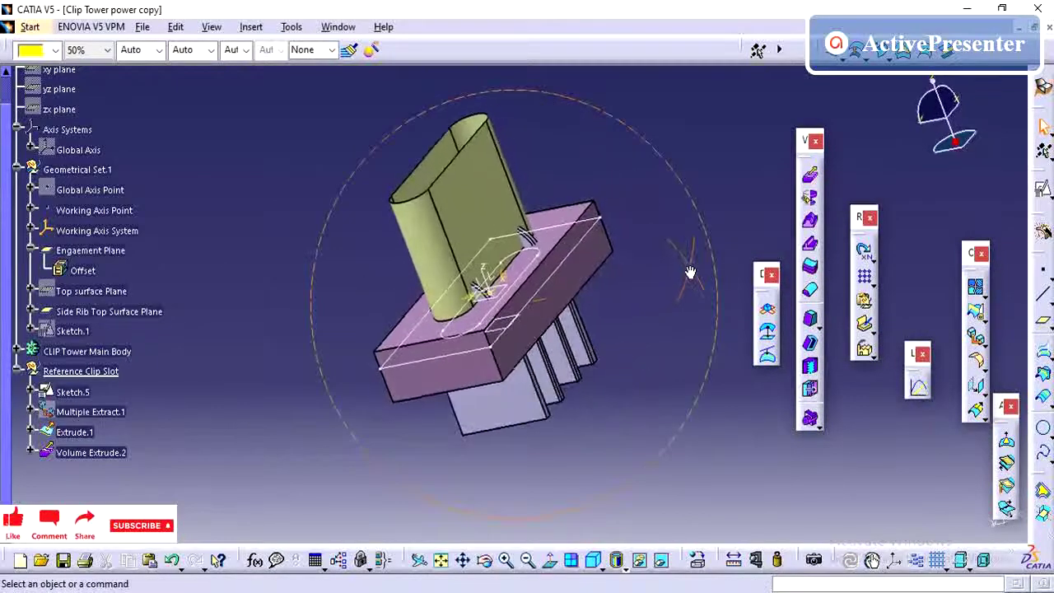
Set Volume Extrude.2's second limit to 0 so it extrudes one way only.
{"action": "double_click", "coordinate": [295, 420]}
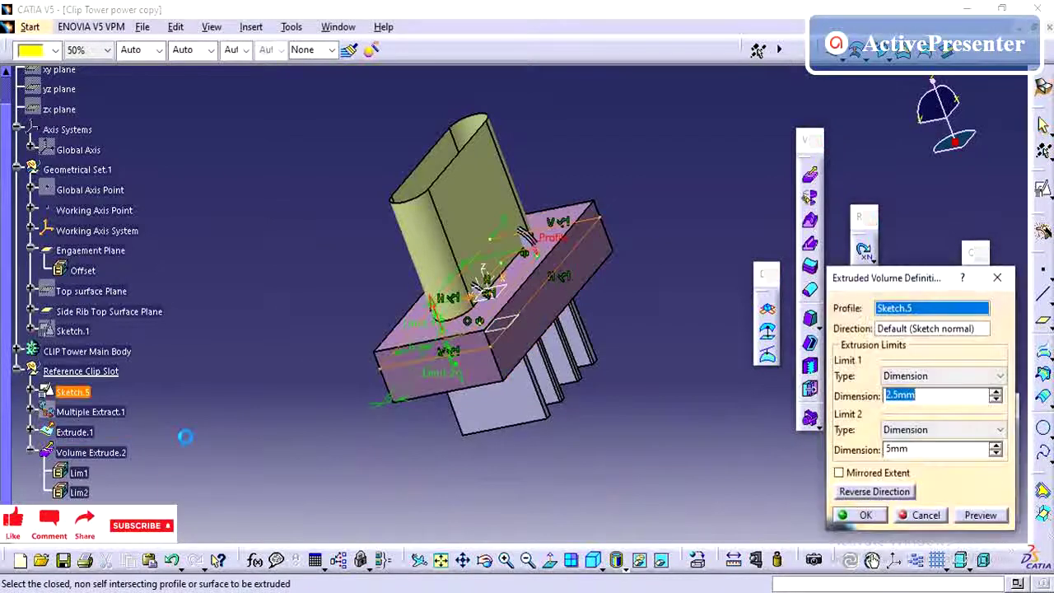
{"action": "key", "text": "Tab"}
{"action": "type", "text": "0"}
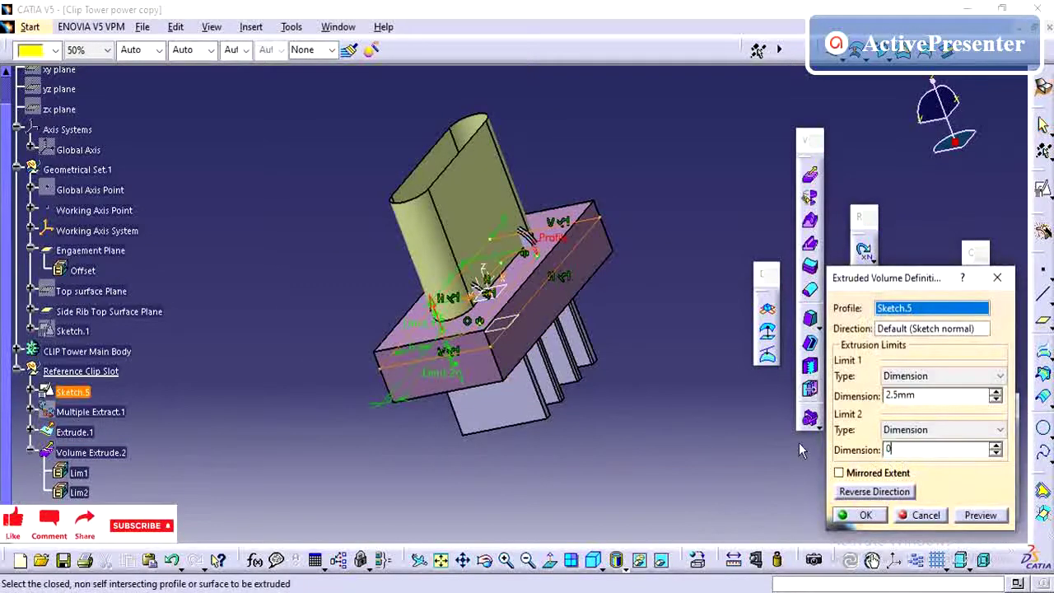
{"action": "key", "text": "Return"}
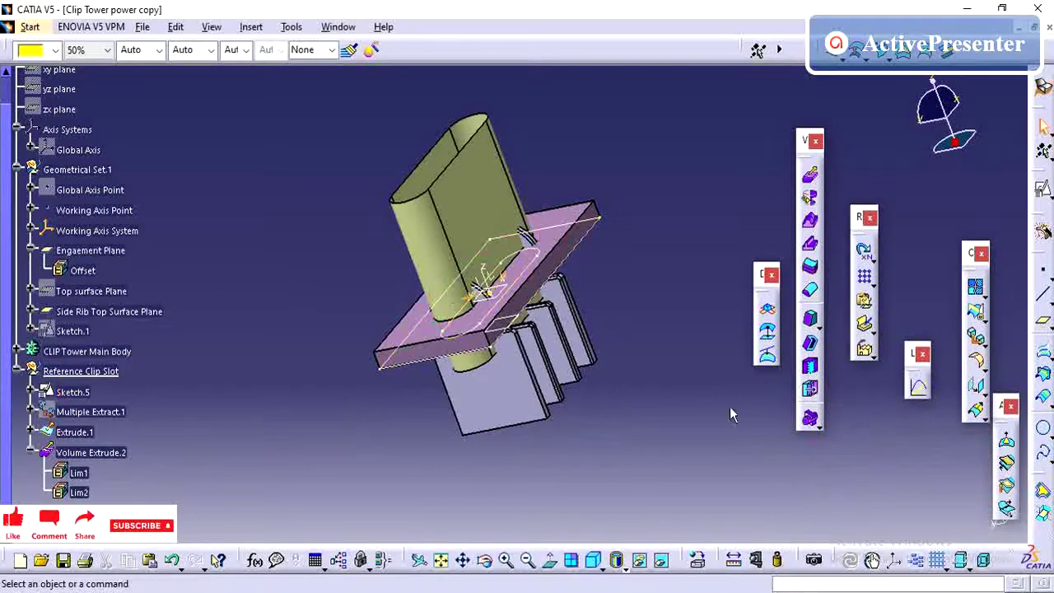
{"action": "middle_click_drag", "start_coordinate": [730, 409], "coordinate": [696, 441]}
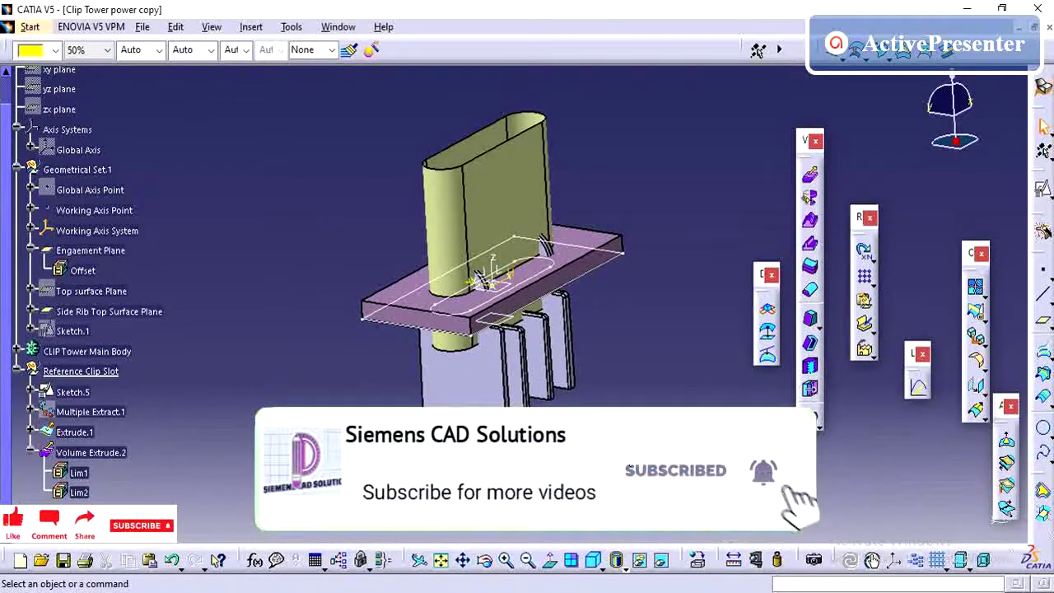
{"action": "mouse_move", "coordinate": [584, 486]}
{"action": "middle_mouse_down"}
{"action": "mouse_move", "coordinate": [584, 524]}
{"action": "mouse_move", "coordinate": [580, 508]}
{"action": "mouse_move", "coordinate": [600, 480]}
{"action": "mouse_move", "coordinate": [582, 438]}
{"action": "mouse_move", "coordinate": [594, 424]}
{"action": "middle_mouse_up"}
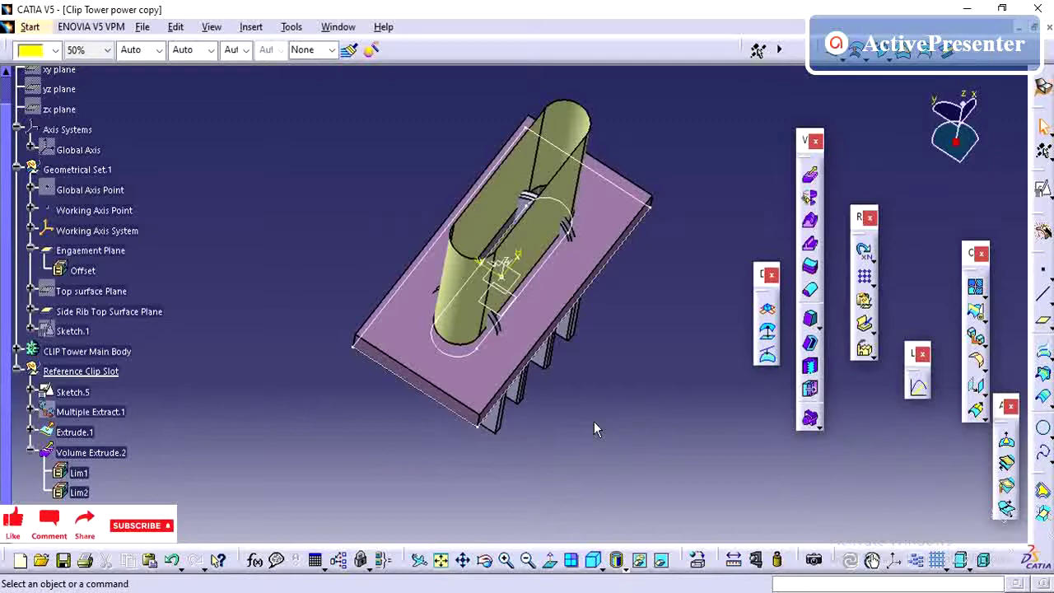
{"action": "middle_click_drag", "start_coordinate": [506, 346], "coordinate": [497, 287]}
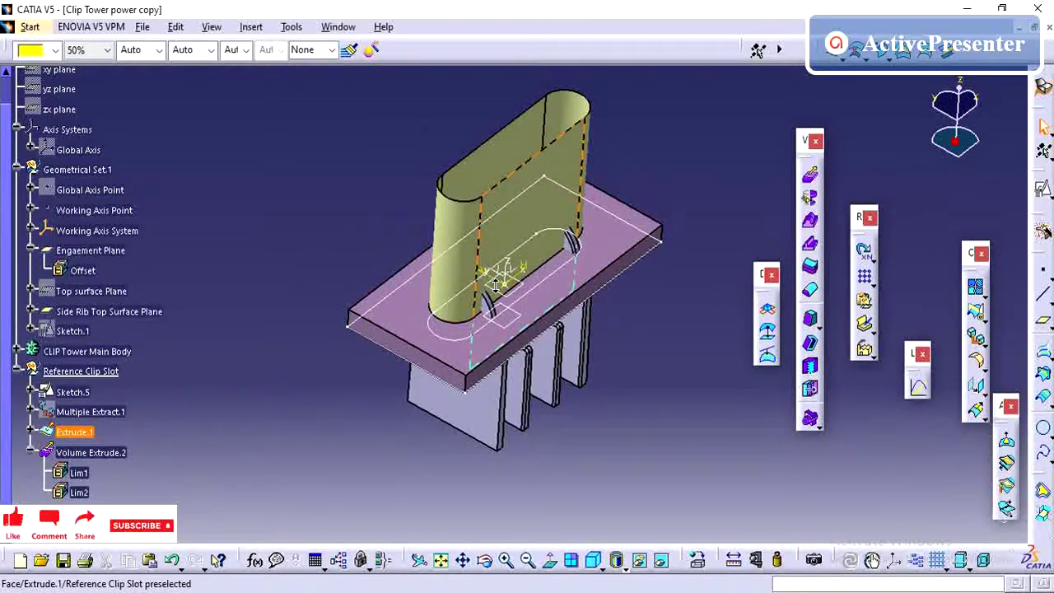
{"action": "mouse_move", "coordinate": [496, 284]}
{"action": "middle_mouse_down"}
{"action": "mouse_move", "coordinate": [489, 222]}
{"action": "mouse_move", "coordinate": [527, 252]}
{"action": "mouse_move", "coordinate": [514, 282]}
{"action": "middle_mouse_up"}
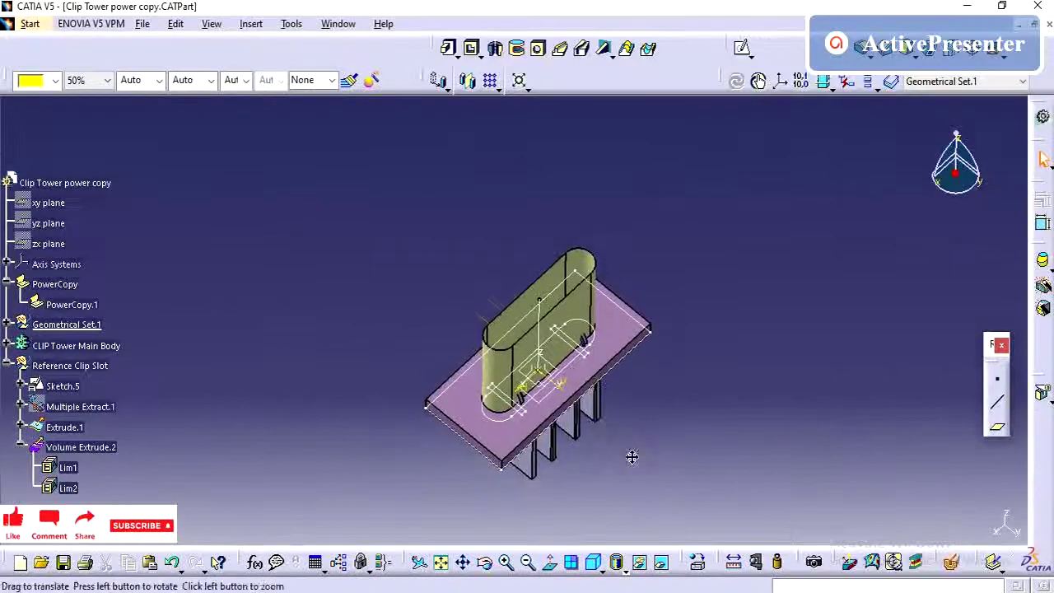
{"action": "middle_click_drag", "start_coordinate": [630, 453], "coordinate": [651, 437]}
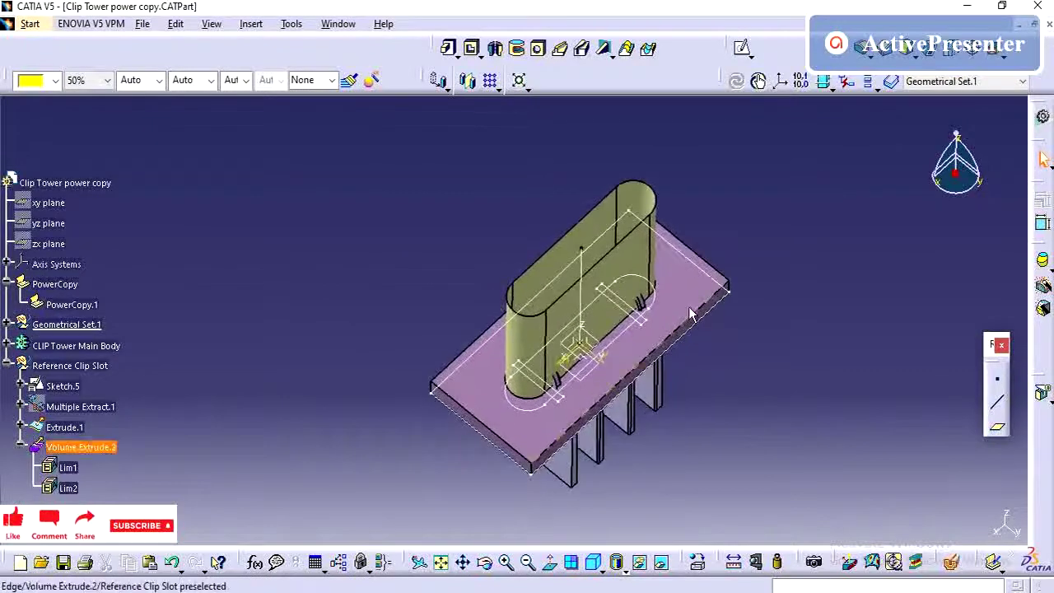
{"action": "mouse_move", "coordinate": [577, 470]}
{"action": "middle_mouse_down", "text": "ctrl"}
{"action": "mouse_move", "coordinate": [607, 463]}
{"action": "mouse_move", "coordinate": [659, 411]}
{"action": "mouse_move", "coordinate": [568, 320]}
{"action": "middle_mouse_up", "text": "ctrl"}
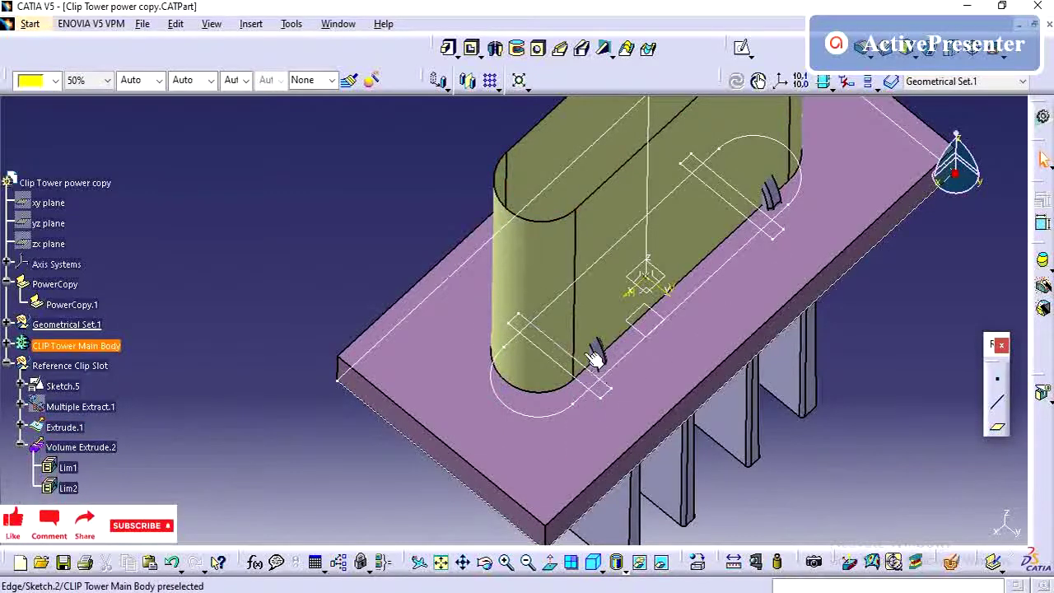
Change the clip tower Sketch.2 vertical dimension from 8 mm to 5.8 mm and return to 3D.
{"action": "left_click", "coordinate": [590, 373]}
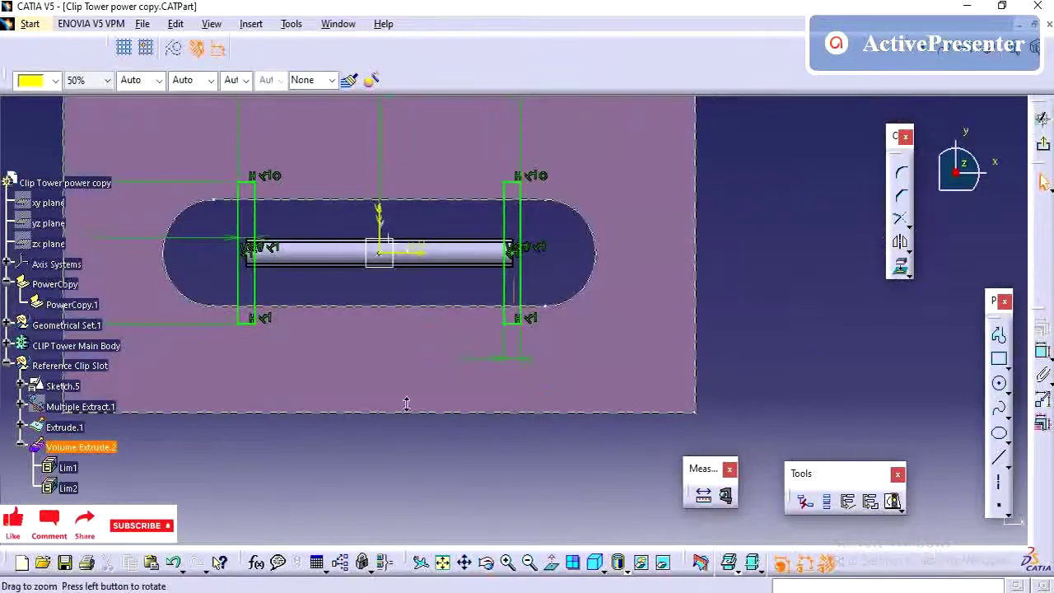
{"action": "middle_click_drag", "start_coordinate": [406, 403], "coordinate": [425, 370]}
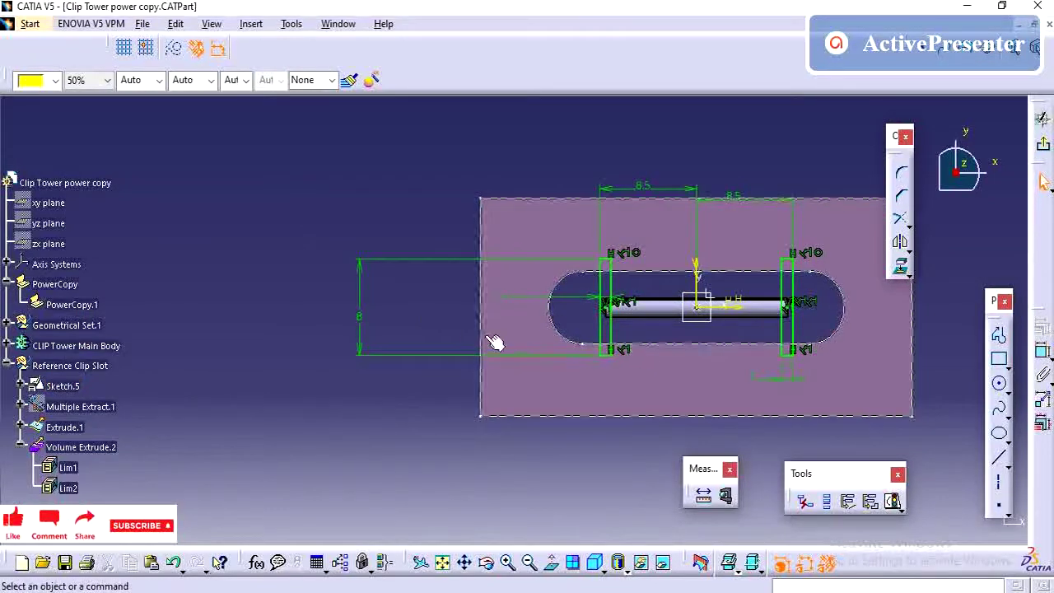
{"action": "double_click", "coordinate": [360, 313]}
{"action": "type", "text": "5.8"}
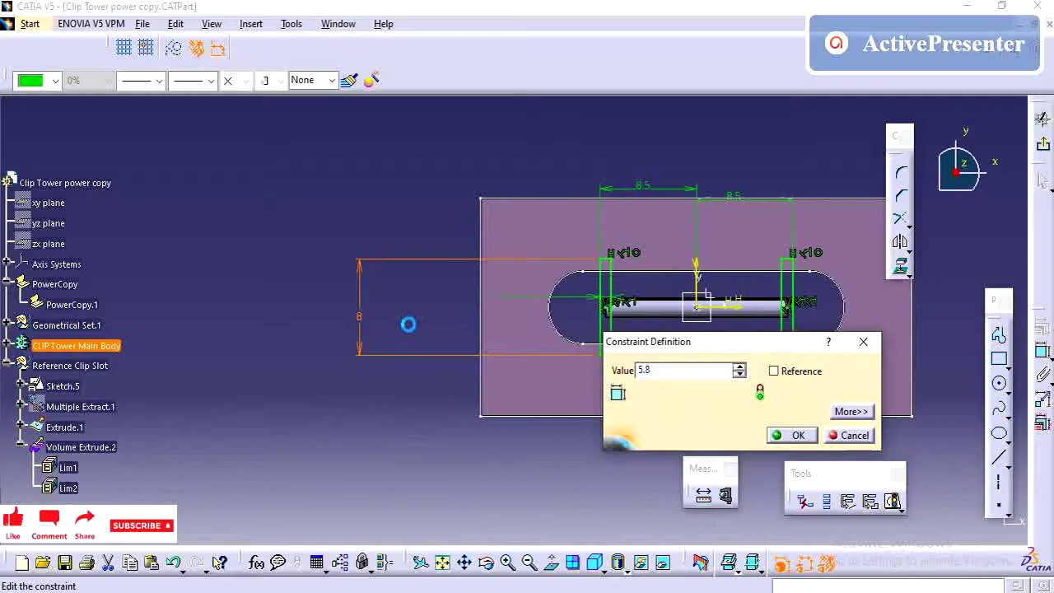
{"action": "key", "text": "Return"}
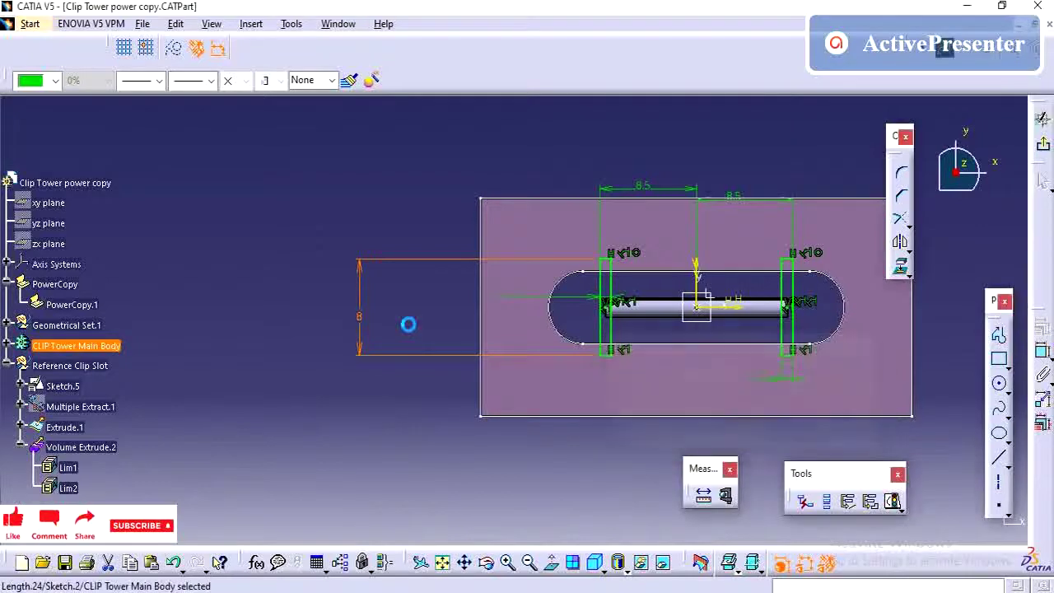
{"action": "left_click", "coordinate": [1044, 147]}
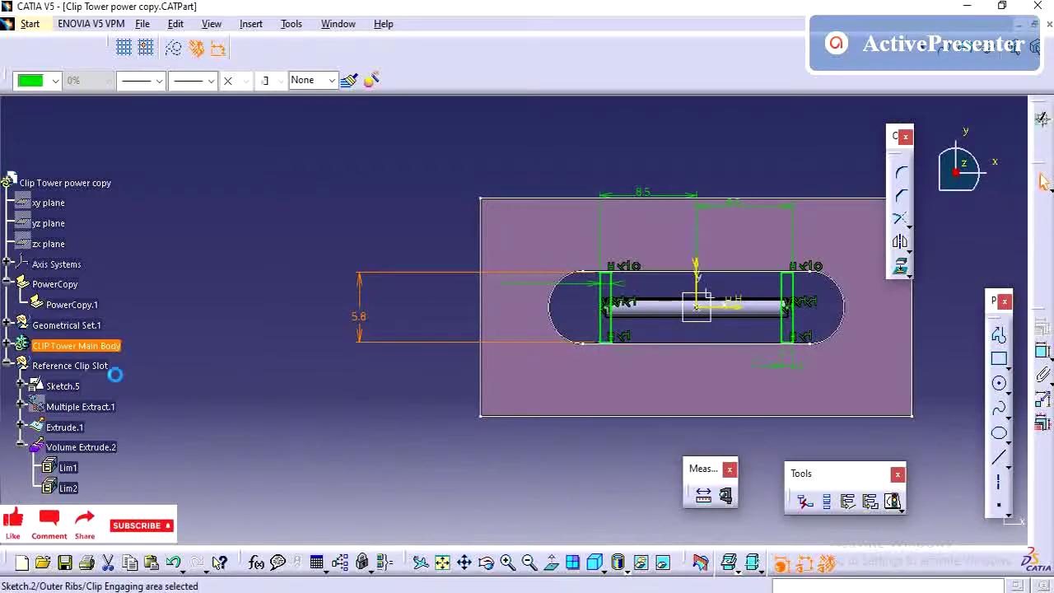
{"action": "mouse_move", "coordinate": [370, 387]}
{"action": "middle_mouse_down"}
{"action": "mouse_move", "coordinate": [370, 463]}
{"action": "mouse_move", "coordinate": [416, 360]}
{"action": "mouse_move", "coordinate": [441, 366]}
{"action": "middle_mouse_up"}
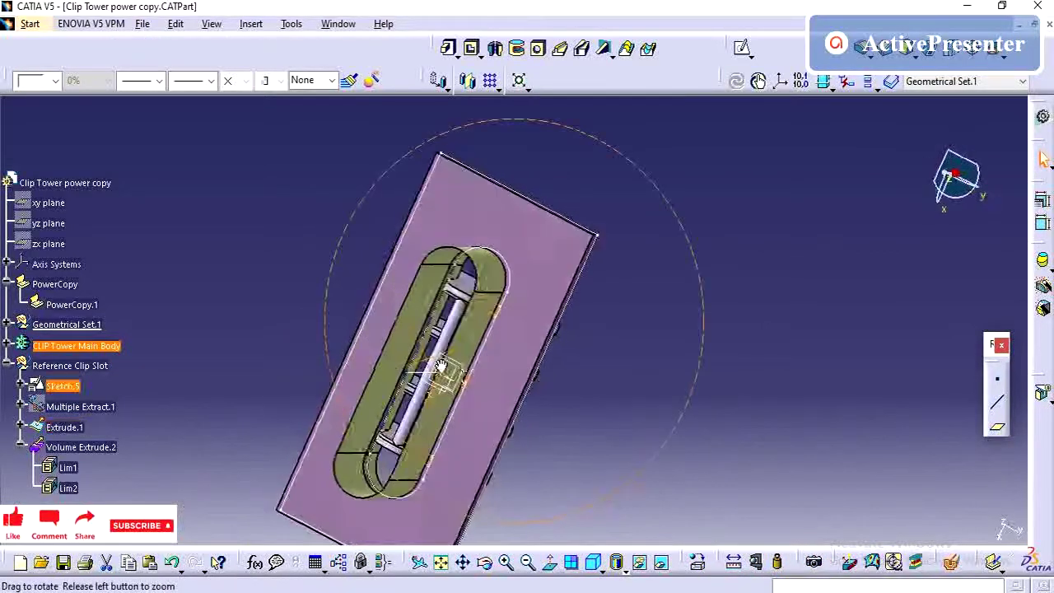
Hide the Reference Clip Slot plate, then open the Insert menu for Power Copy.
{"action": "left_click", "coordinate": [8, 365]}
{"action": "left_click", "coordinate": [70, 365], "text": "ctrl"}
{"action": "mouse_move", "coordinate": [381, 321]}
{"action": "middle_mouse_down"}
{"action": "mouse_move", "coordinate": [387, 314]}
{"action": "mouse_move", "coordinate": [404, 375]}
{"action": "mouse_move", "coordinate": [411, 362]}
{"action": "middle_mouse_up"}
{"action": "left_click", "coordinate": [311, 305]}
{"action": "left_click", "coordinate": [418, 380]}
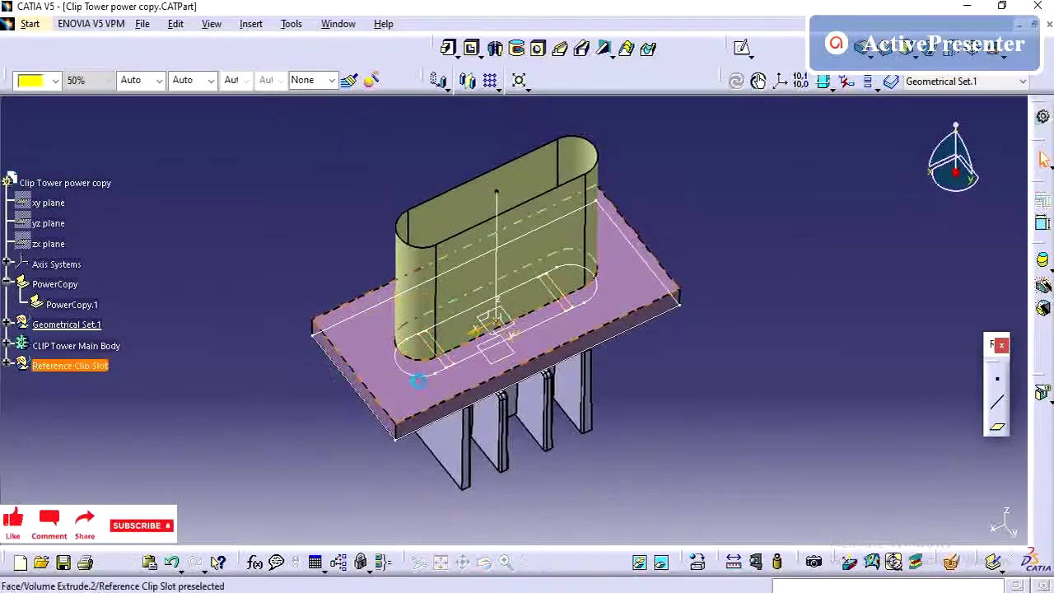
{"action": "left_click", "coordinate": [111, 395]}
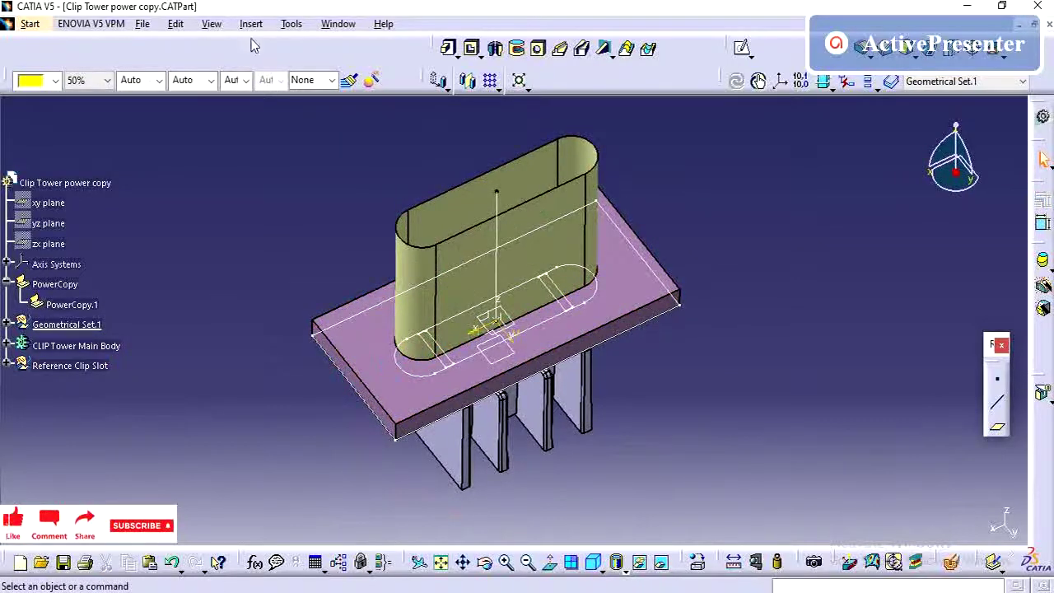
{"action": "right_click", "coordinate": [70, 366]}
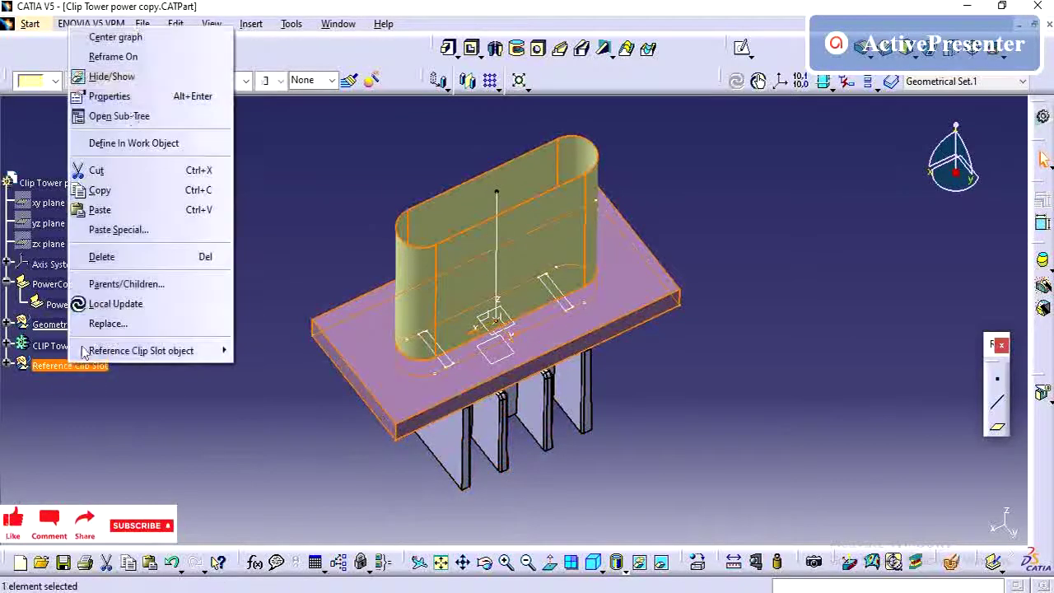
{"action": "left_click", "coordinate": [116, 76]}
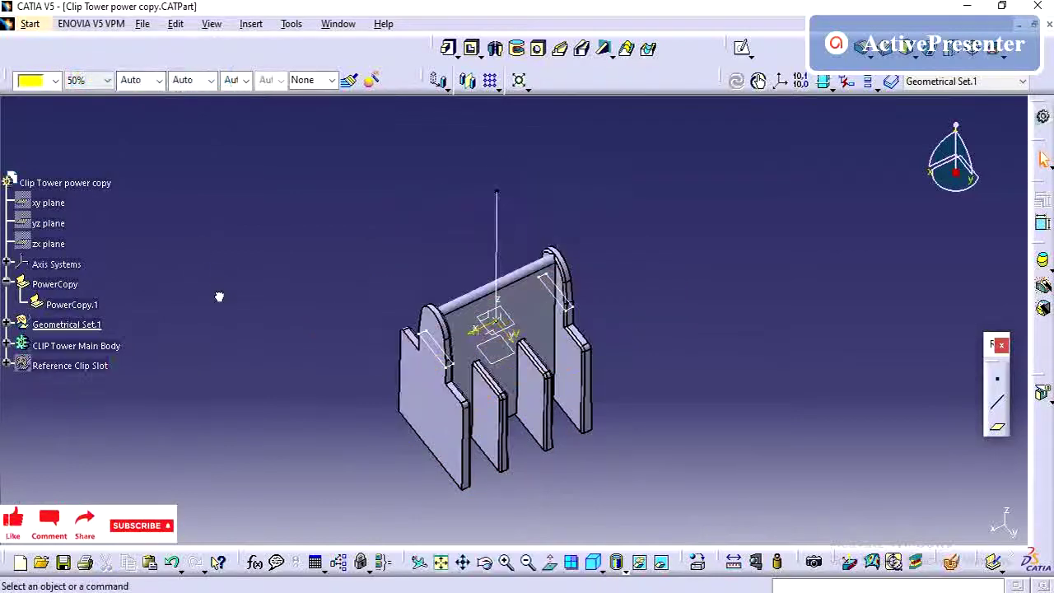
{"action": "left_click", "coordinate": [251, 23]}
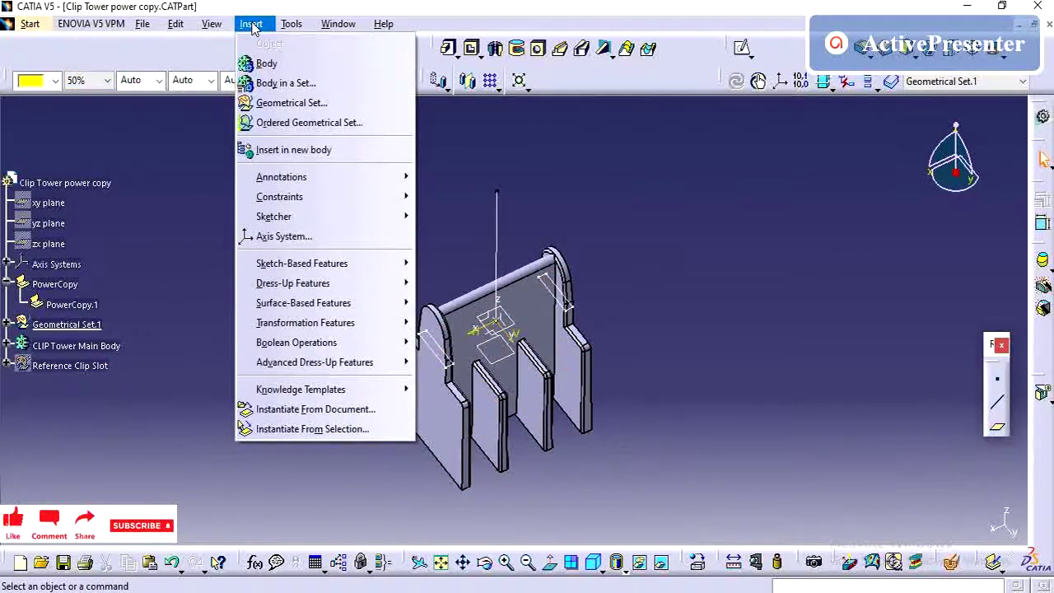
{"action": "mouse_move", "coordinate": [300, 389]}
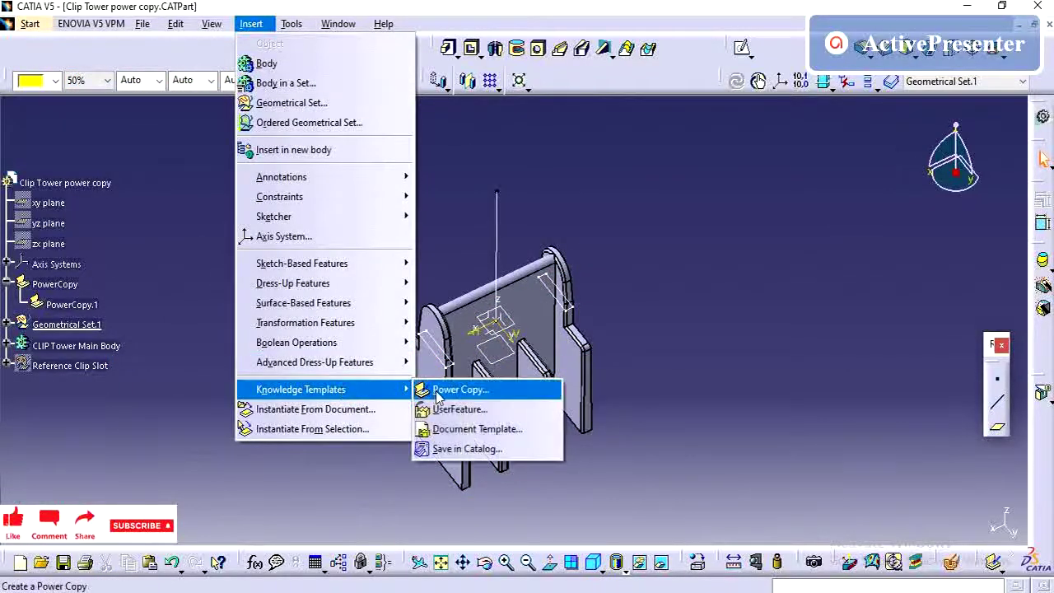
Start a Power Copy with Geometrical Set.1, CLIP Tower Main Body and Reference Clip Slot.
{"action": "left_click", "coordinate": [453, 389]}
{"action": "left_click", "coordinate": [424, 376]}
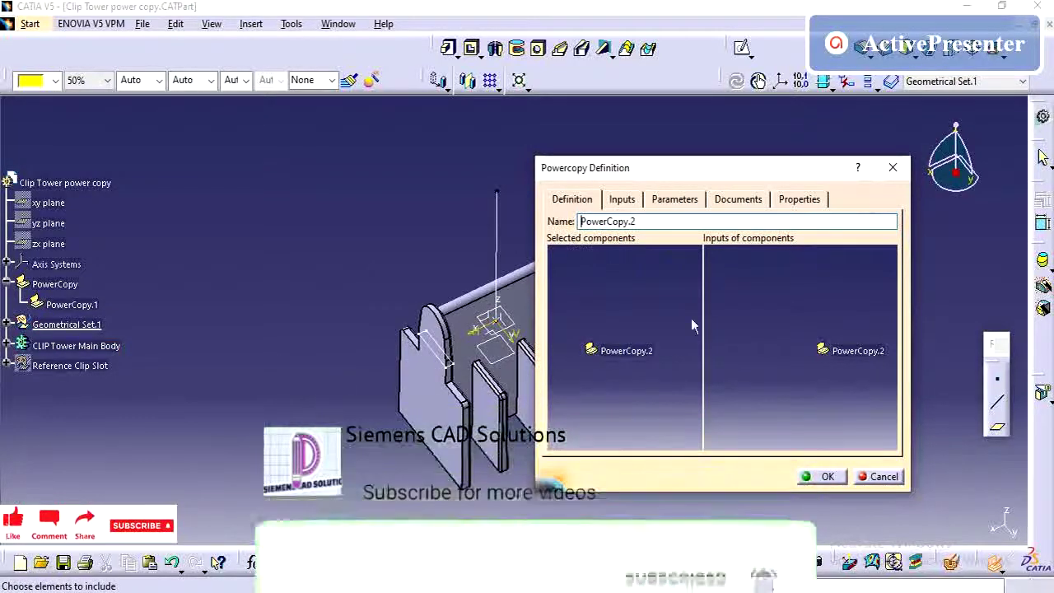
{"action": "left_click", "coordinate": [88, 329]}
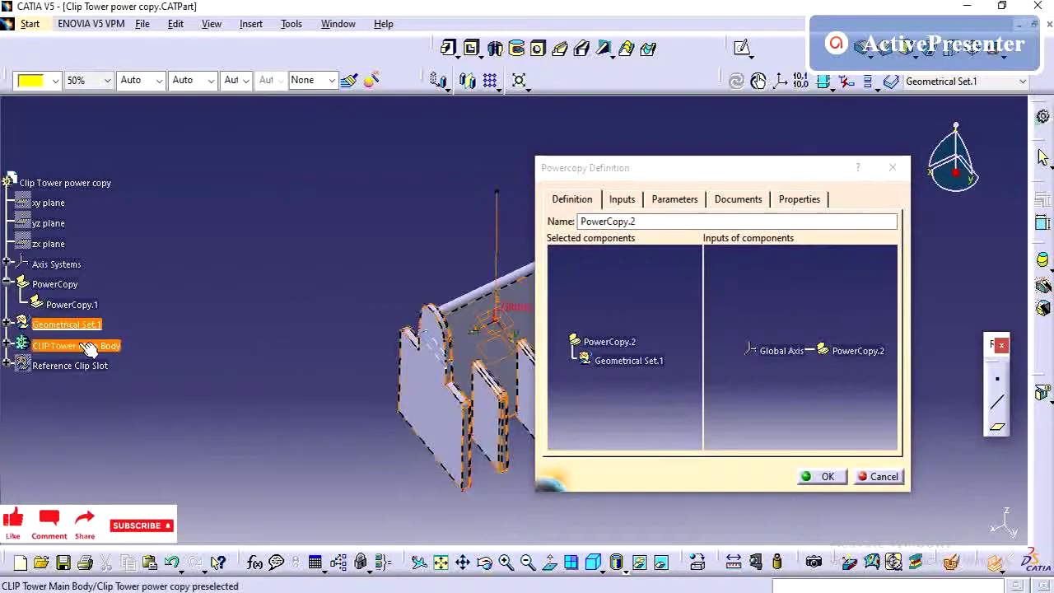
{"action": "left_click", "coordinate": [80, 346]}
{"action": "left_click", "coordinate": [86, 368]}
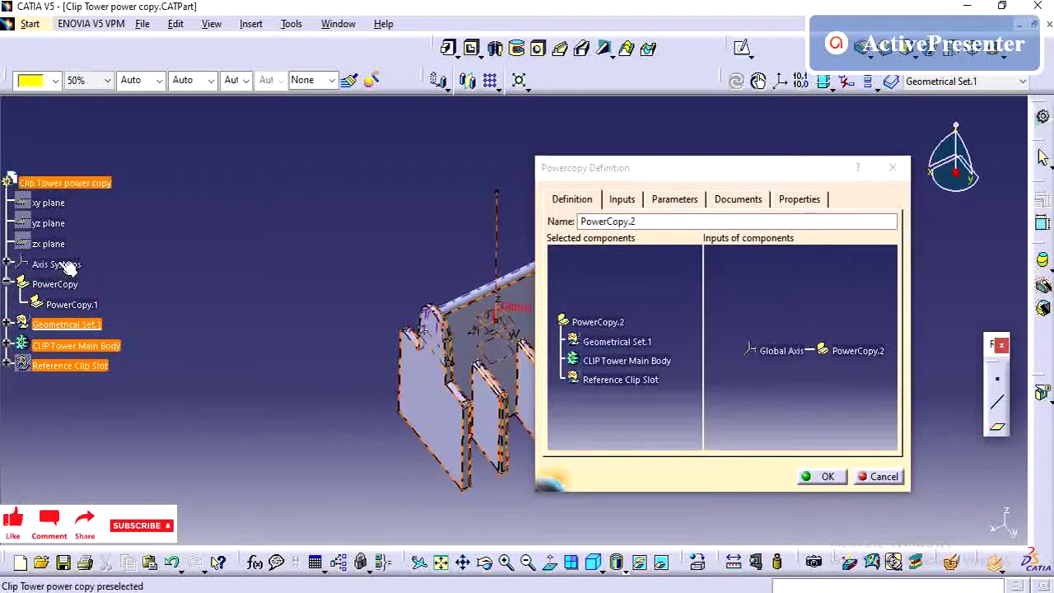
{"action": "left_click", "coordinate": [7, 263]}
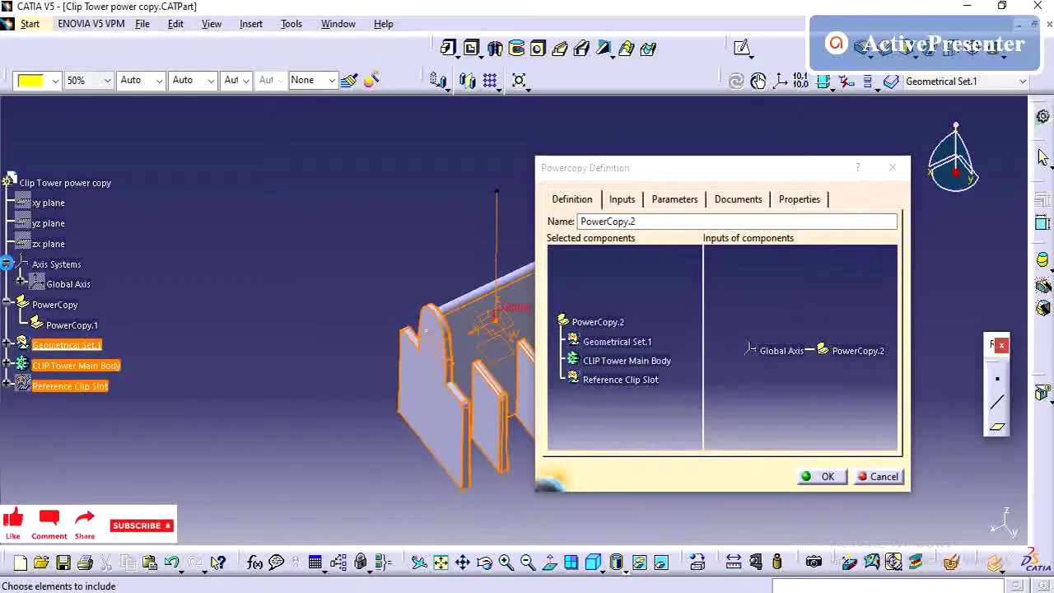
{"action": "left_click", "coordinate": [6, 264]}
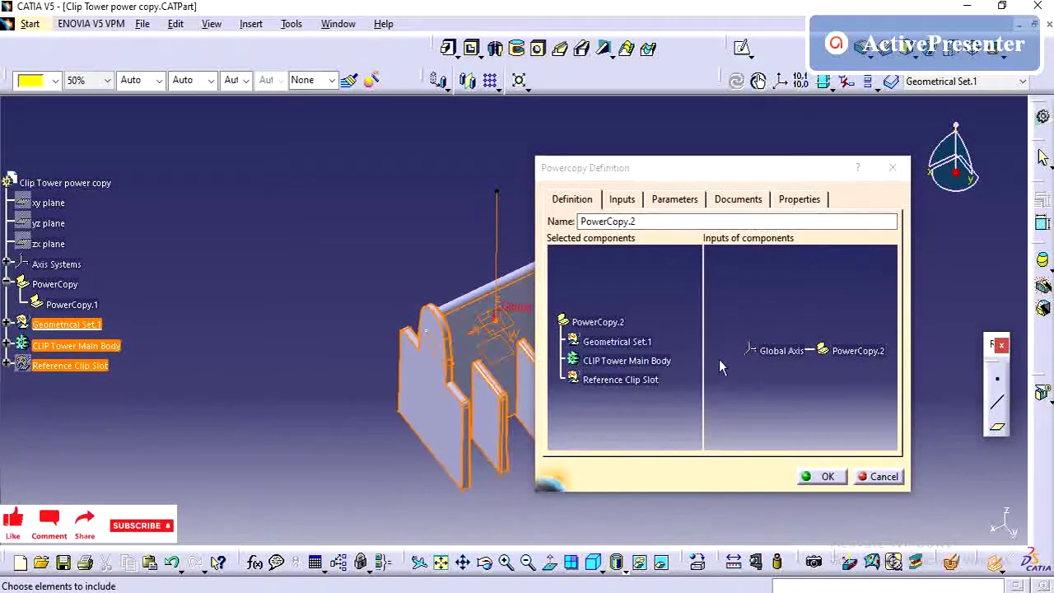
Replace Geometrical Set.1 with Top surface Plane, Sketch.1, Engagement Plane and Side Rib Top Surface Plane, and confirm.
{"action": "left_click", "coordinate": [8, 324]}
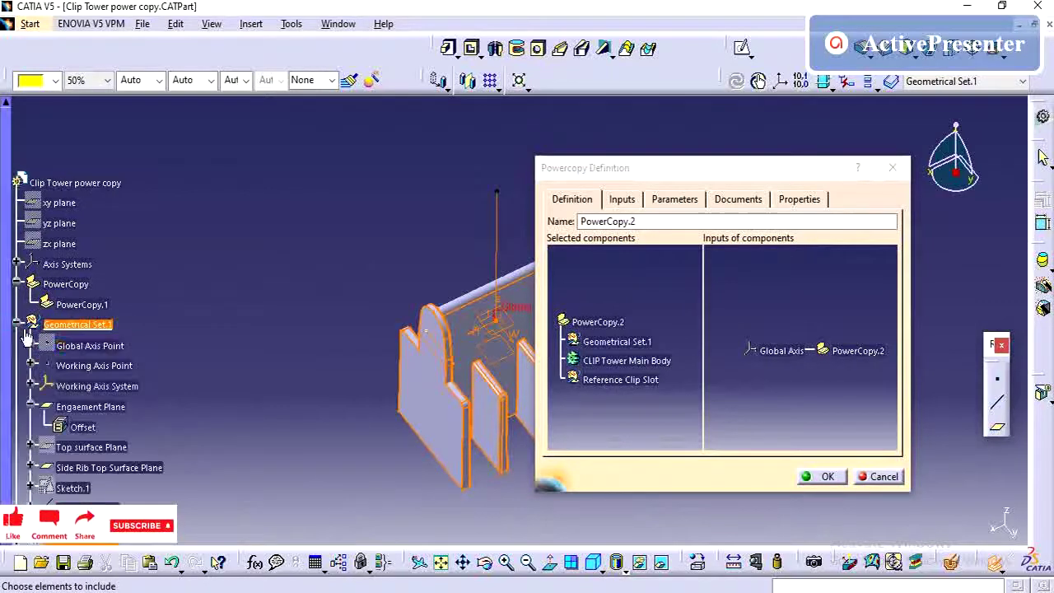
{"action": "left_click", "coordinate": [634, 346]}
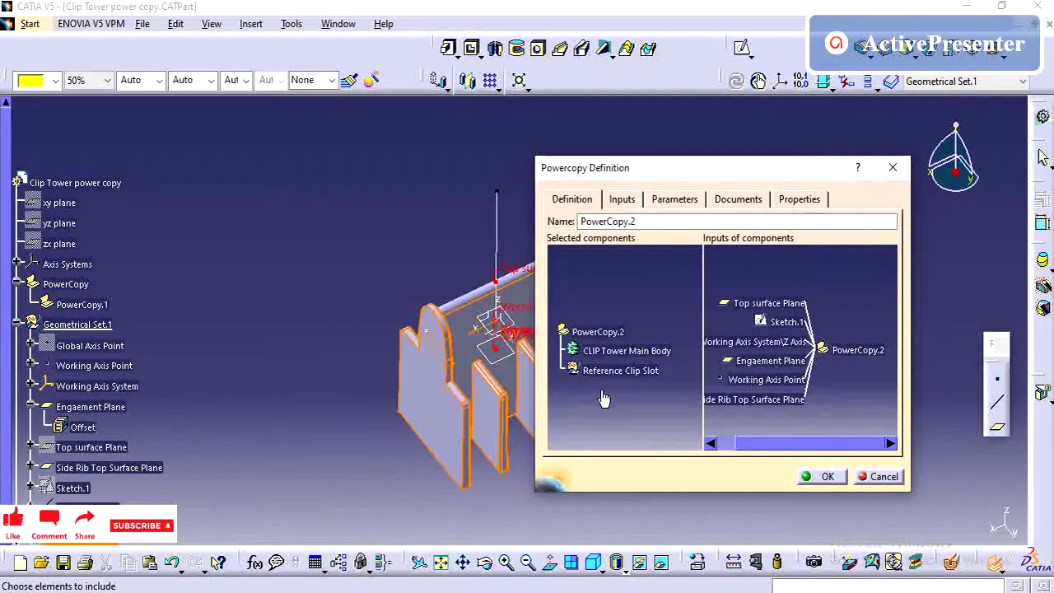
{"action": "left_click", "coordinate": [779, 305]}
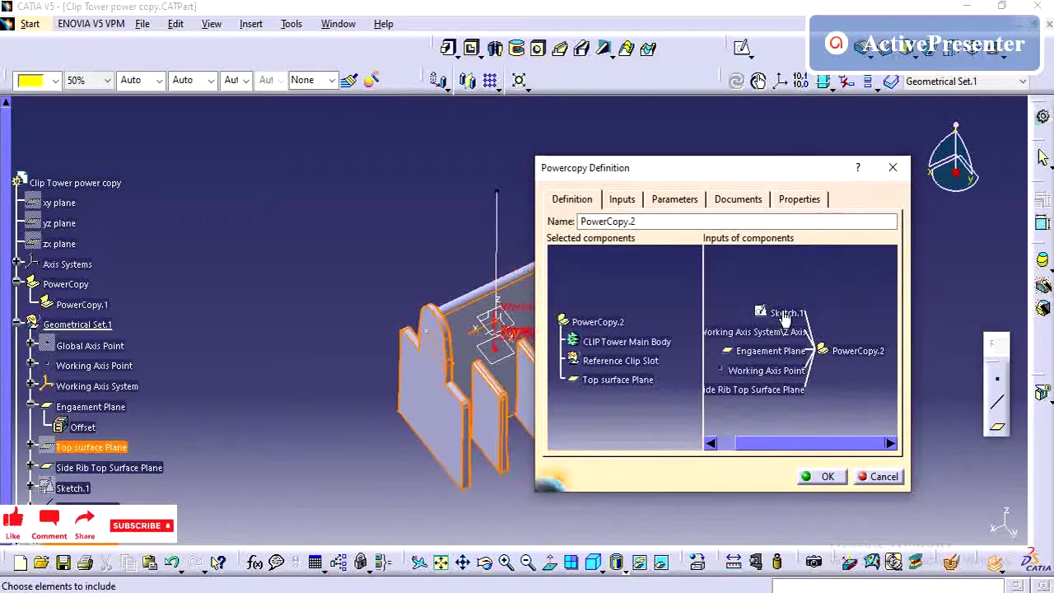
{"action": "left_click", "coordinate": [785, 316]}
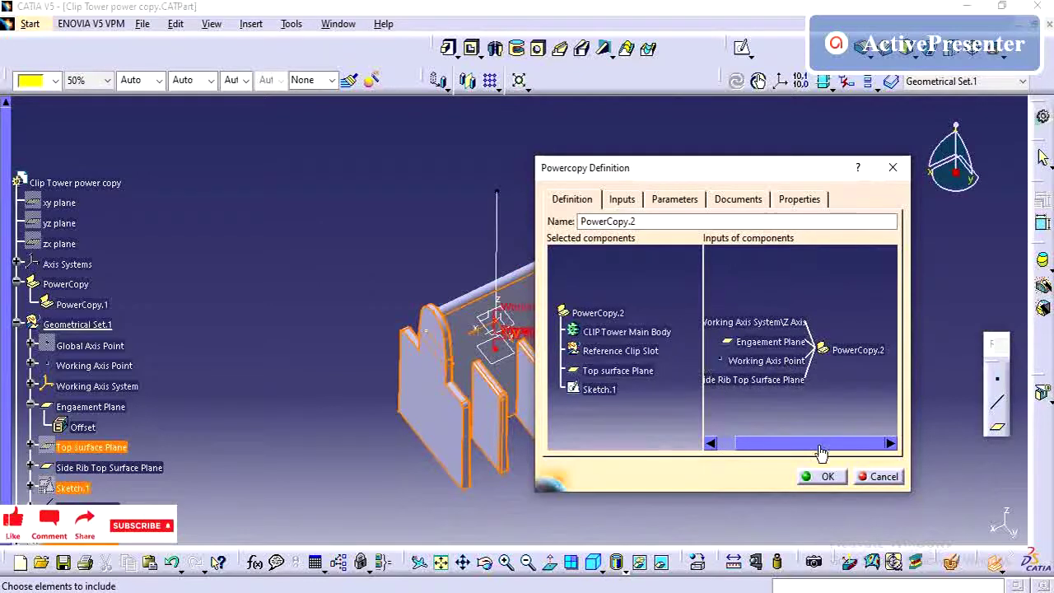
{"action": "left_click_drag", "start_coordinate": [821, 452], "coordinate": [770, 442]}
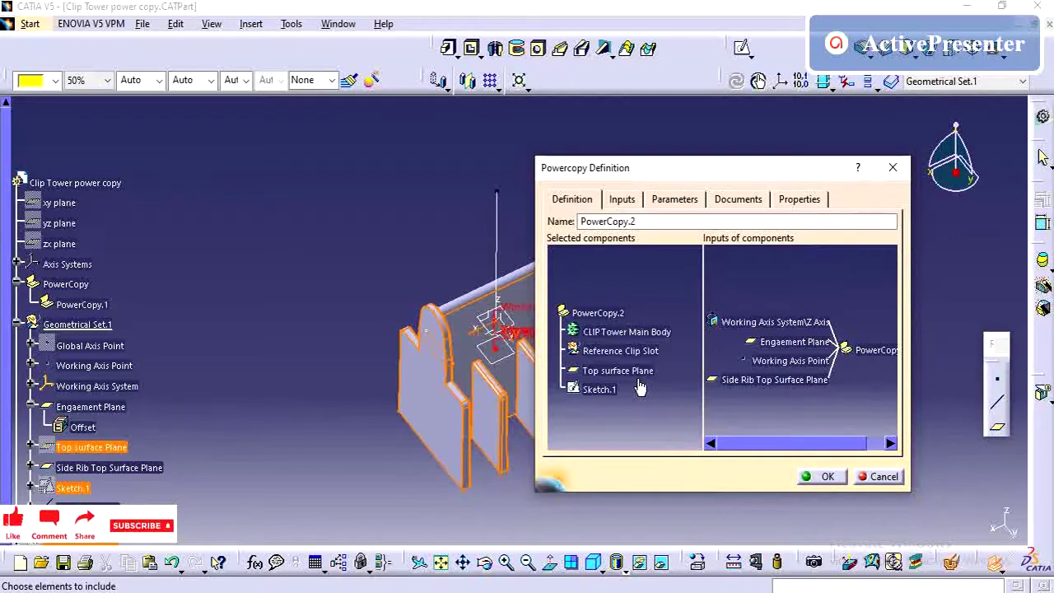
{"action": "left_click", "coordinate": [774, 343]}
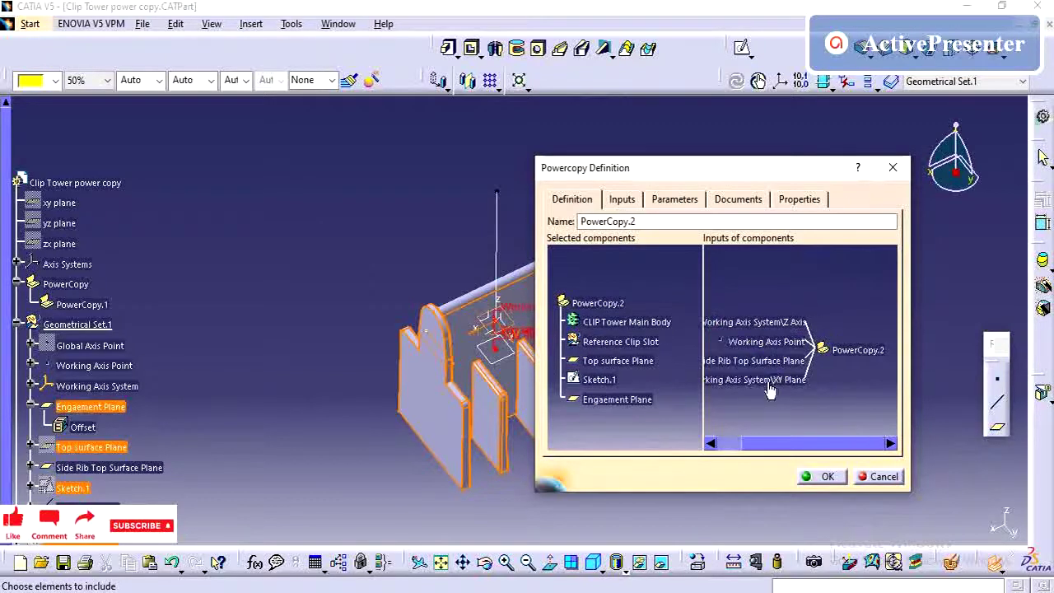
{"action": "left_click_drag", "start_coordinate": [805, 449], "coordinate": [733, 442]}
{"action": "left_click", "coordinate": [769, 362]}
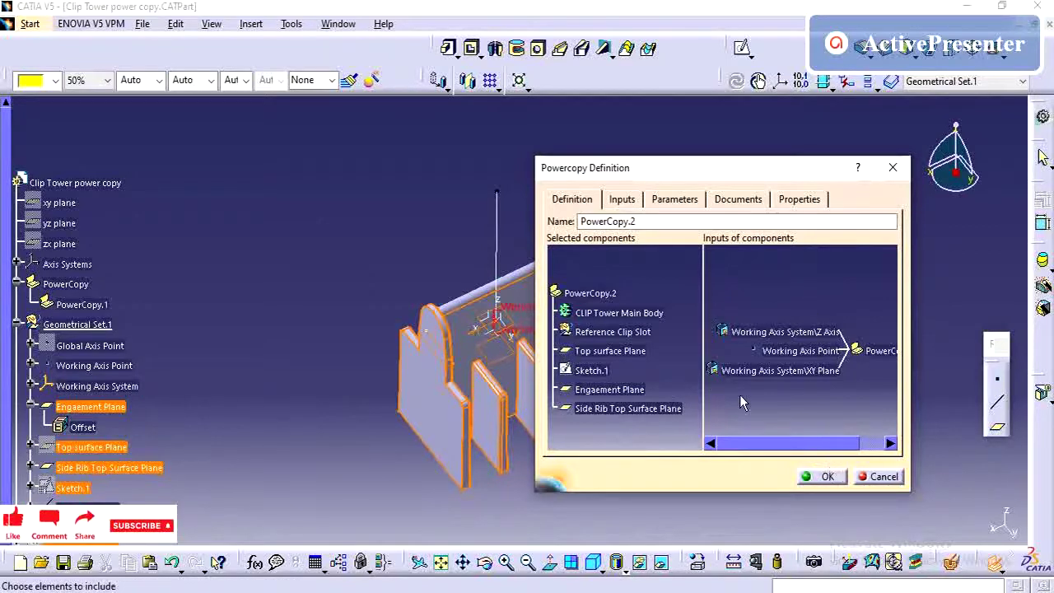
{"action": "left_click", "coordinate": [827, 478]}
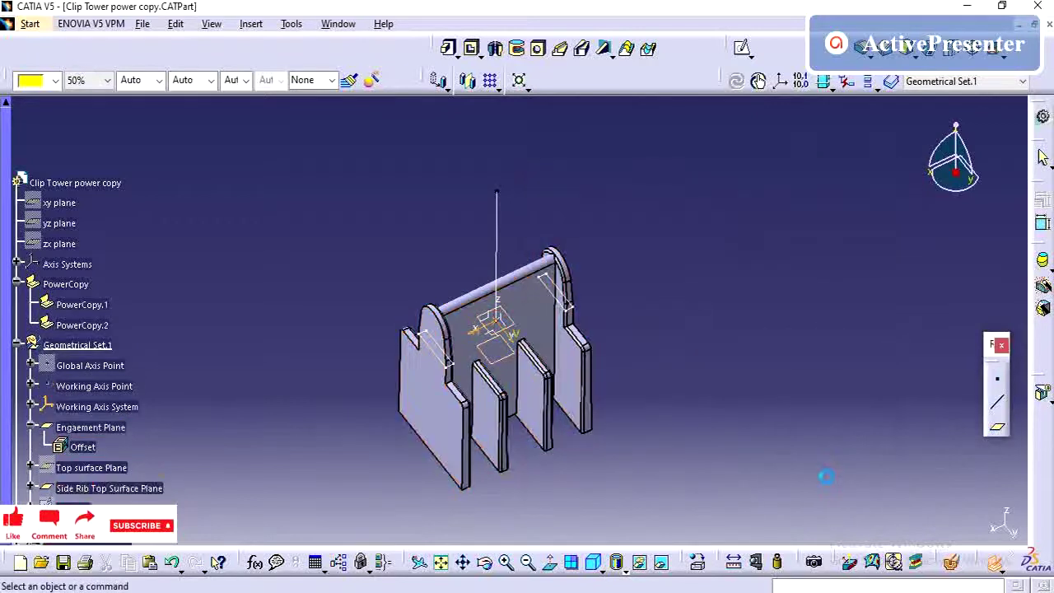
Delete PowerCopy.1, collapse the PowerCopy and Geometrical Set.1 branches, and open the Window menu.
{"action": "left_click", "coordinate": [95, 306]}
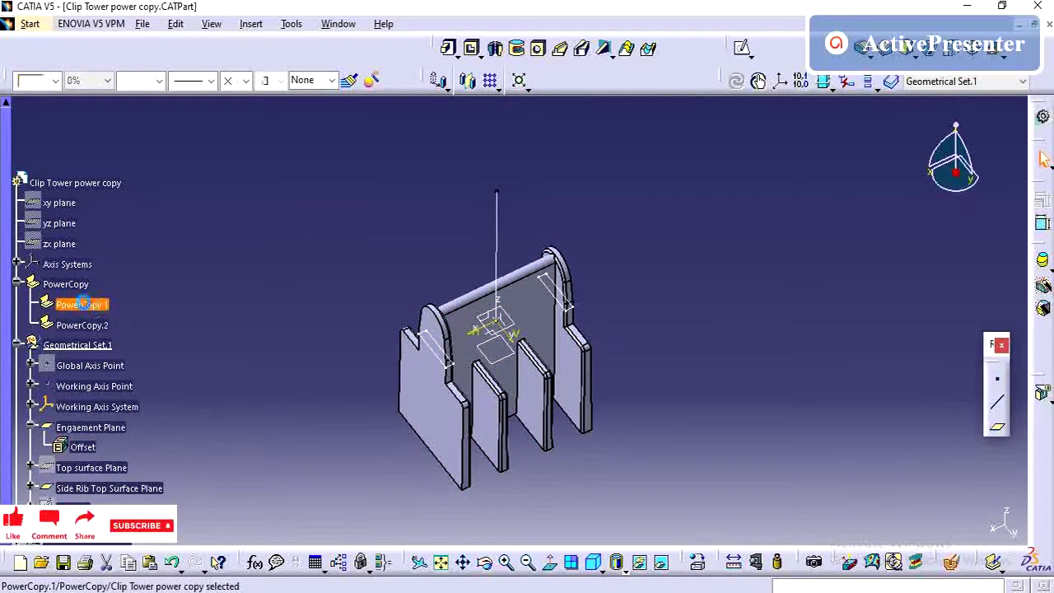
{"action": "left_click", "coordinate": [199, 307]}
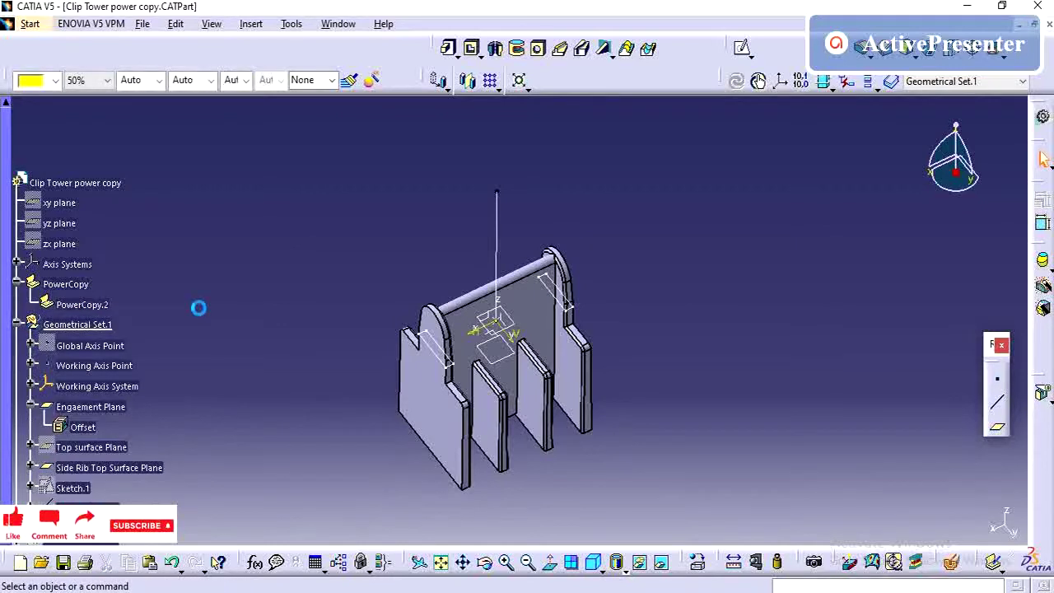
{"action": "left_click", "coordinate": [16, 284]}
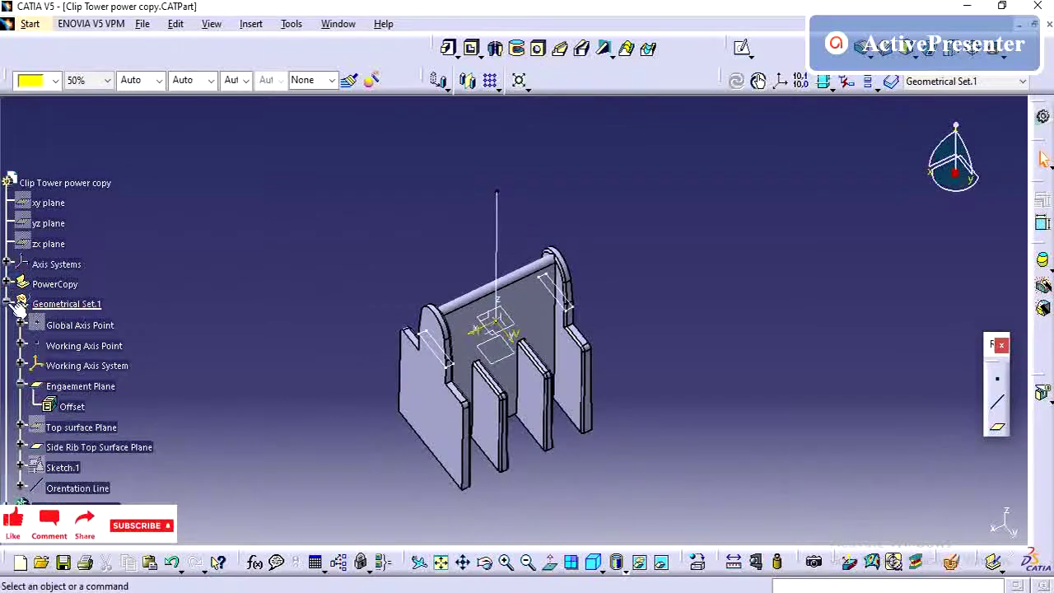
{"action": "left_click", "coordinate": [16, 304]}
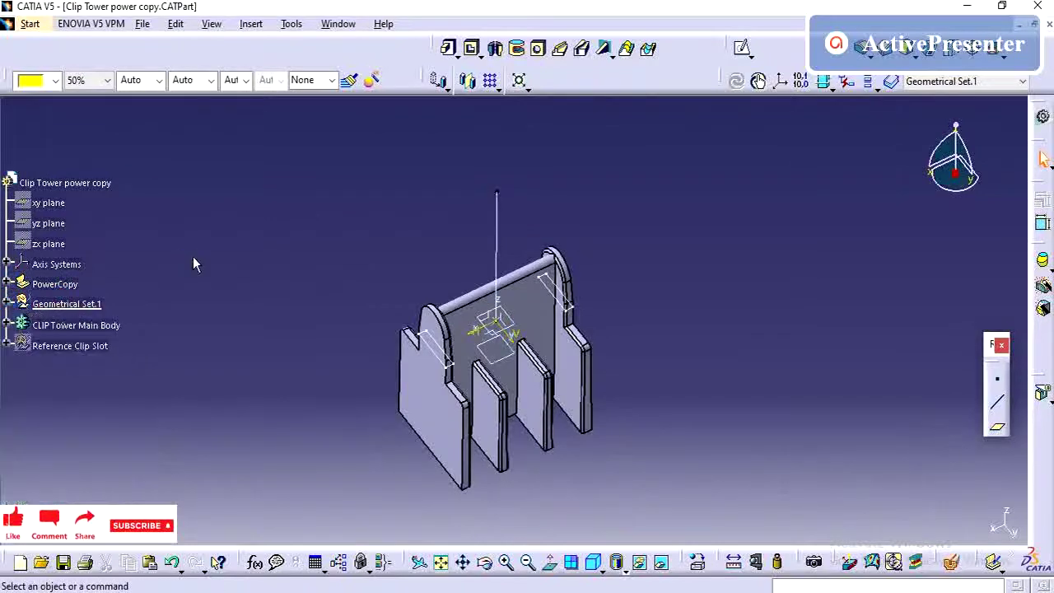
{"action": "left_click", "coordinate": [292, 24]}
{"action": "mouse_move", "coordinate": [337, 24]}
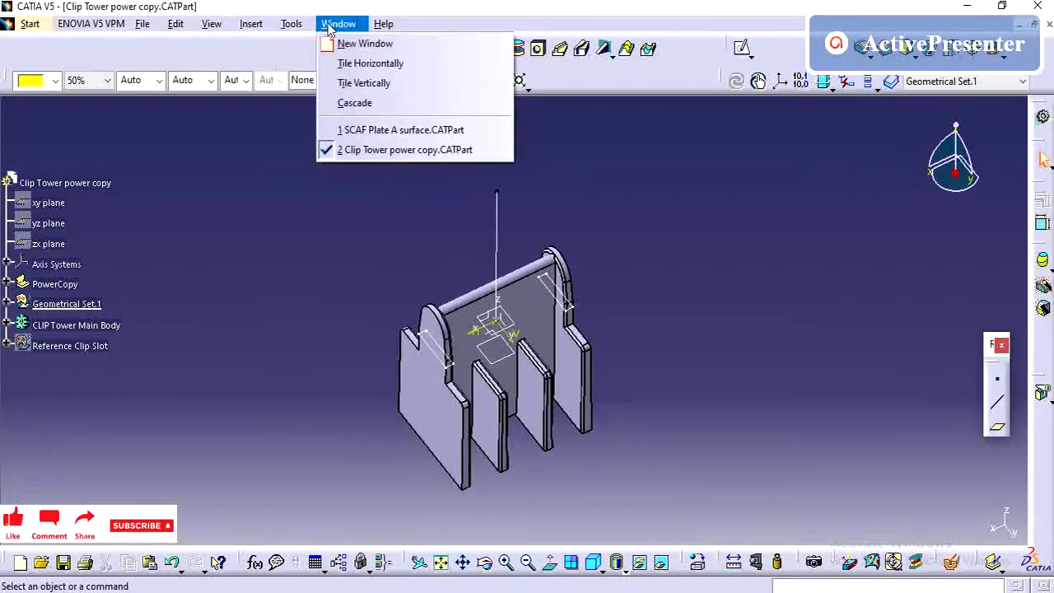
In SCAF Plate A surface, start instantiating PowerCopy.2 from the Clip Tower document.
{"action": "left_click", "coordinate": [386, 125]}
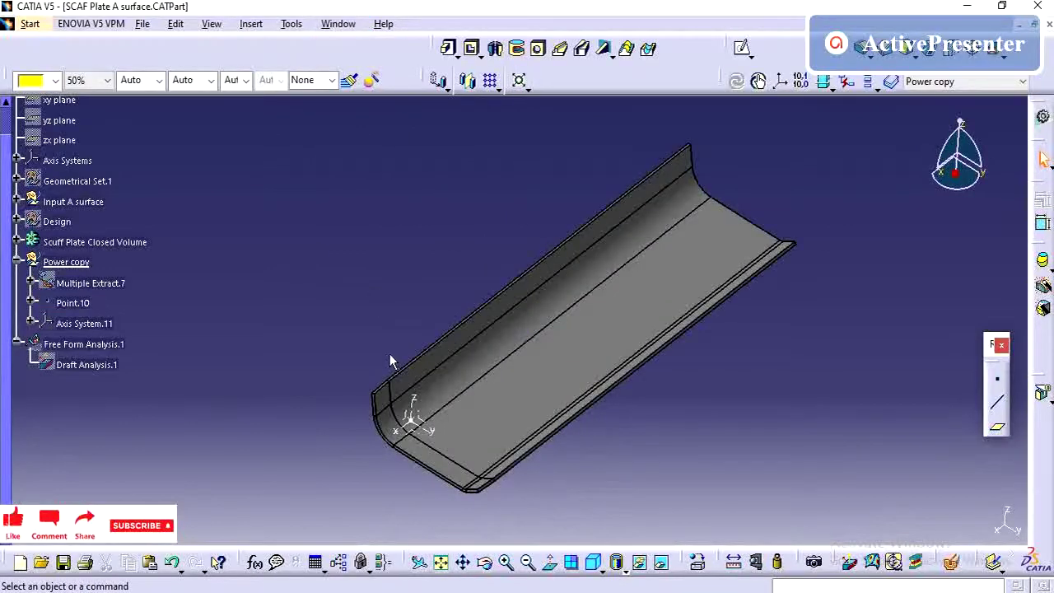
{"action": "mouse_move", "coordinate": [389, 356]}
{"action": "middle_mouse_down"}
{"action": "mouse_move", "coordinate": [431, 266]}
{"action": "mouse_move", "coordinate": [445, 343]}
{"action": "middle_mouse_up"}
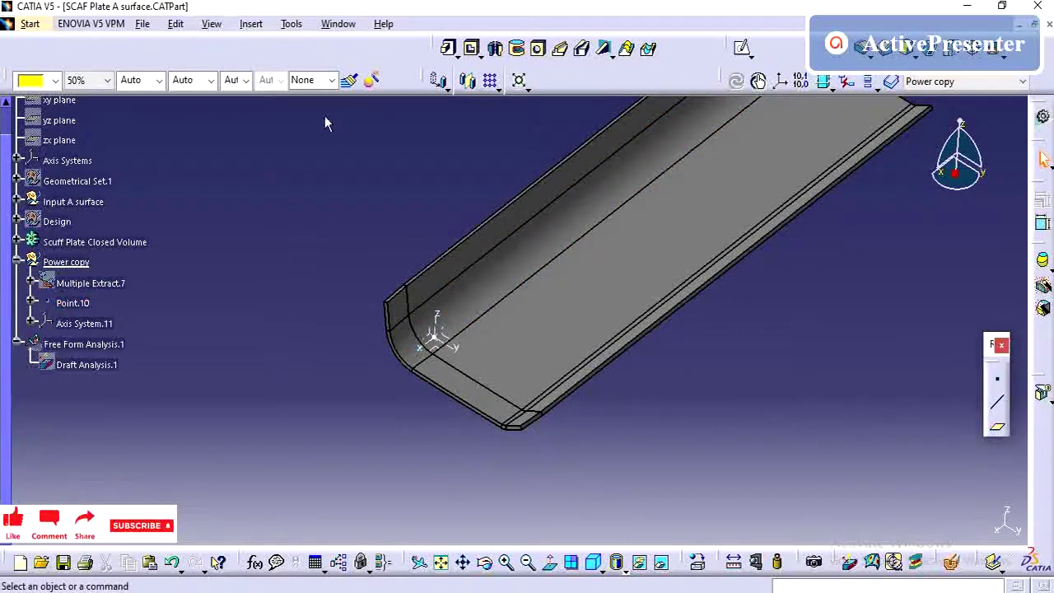
{"action": "left_click", "coordinate": [252, 24]}
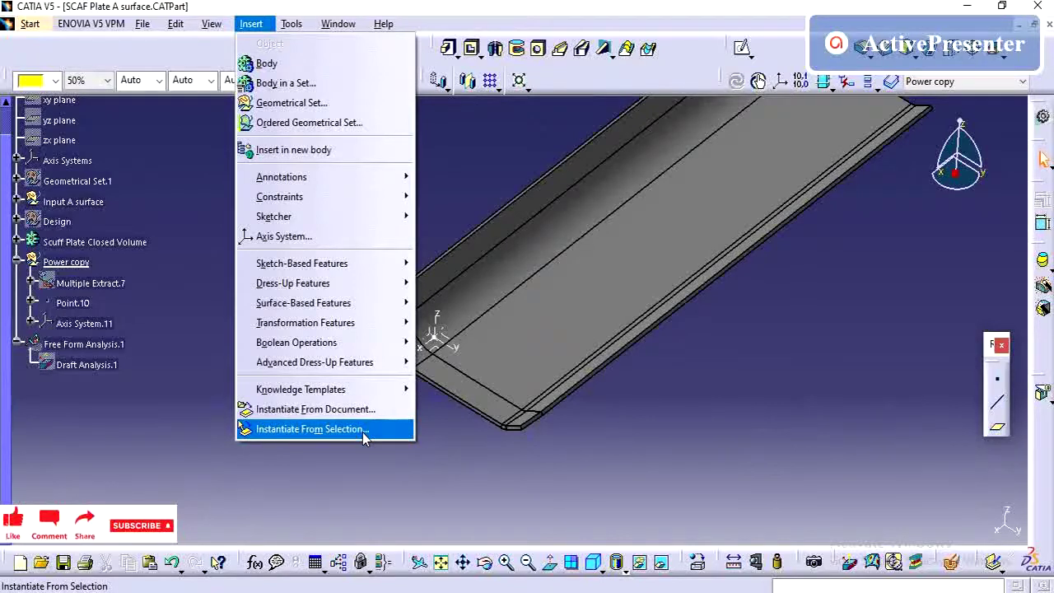
{"action": "left_click", "coordinate": [362, 432]}
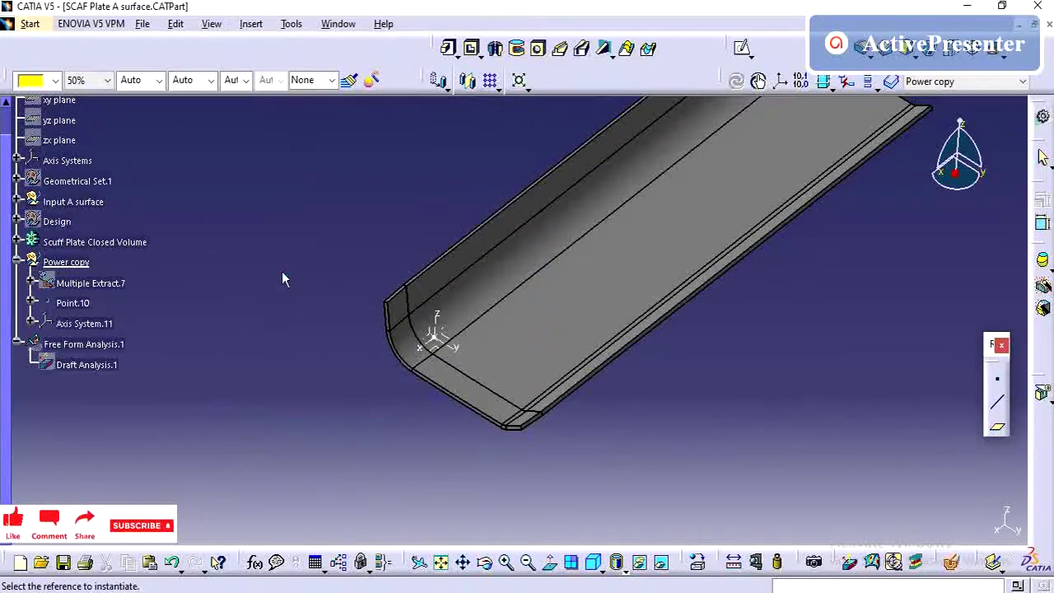
{"action": "left_click", "coordinate": [334, 24]}
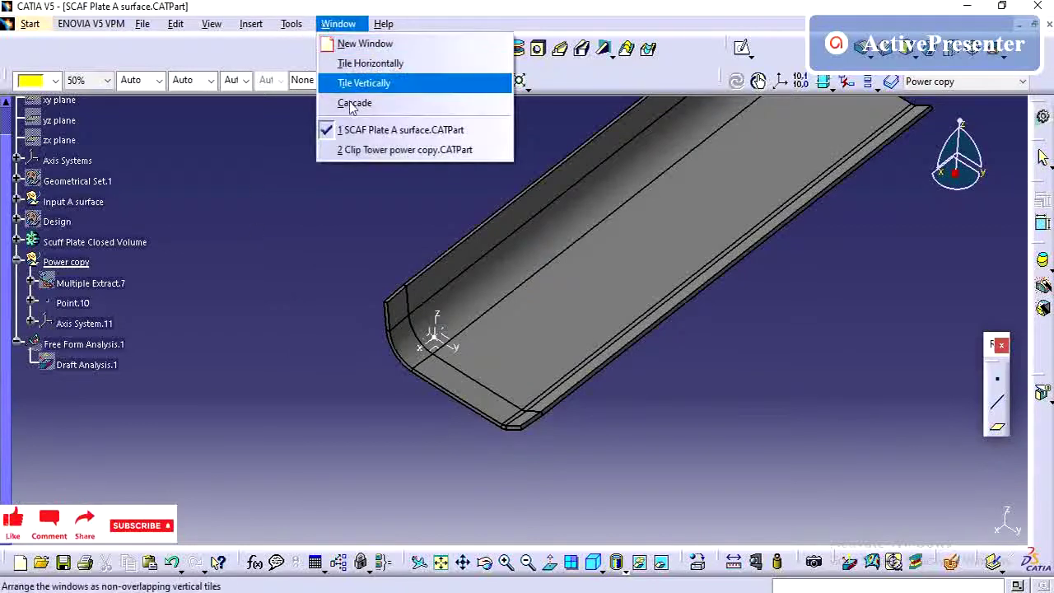
{"action": "left_click", "coordinate": [354, 148]}
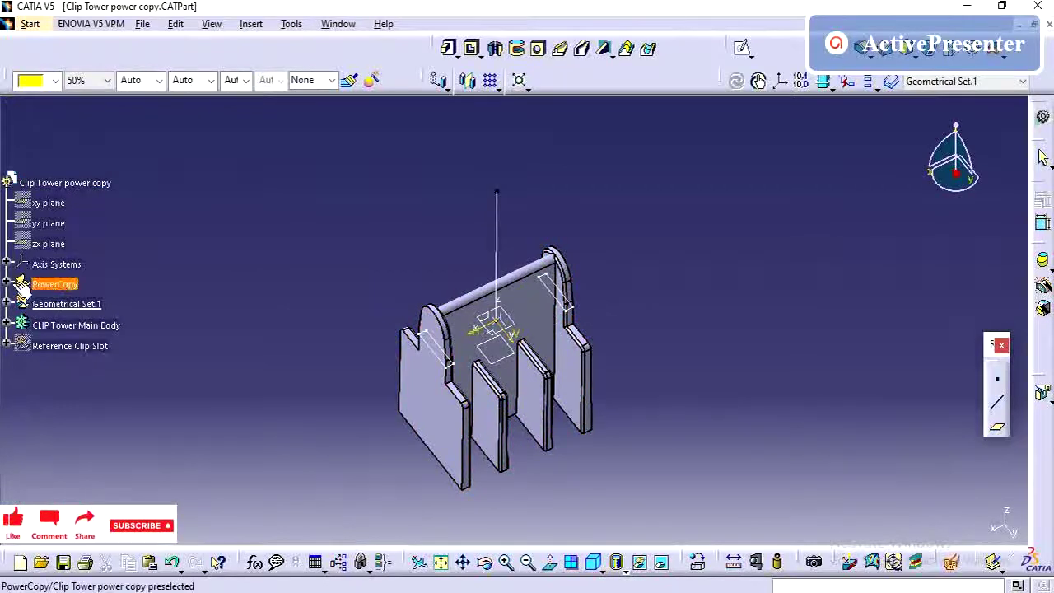
{"action": "left_click", "coordinate": [6, 284]}
{"action": "left_click", "coordinate": [70, 305]}
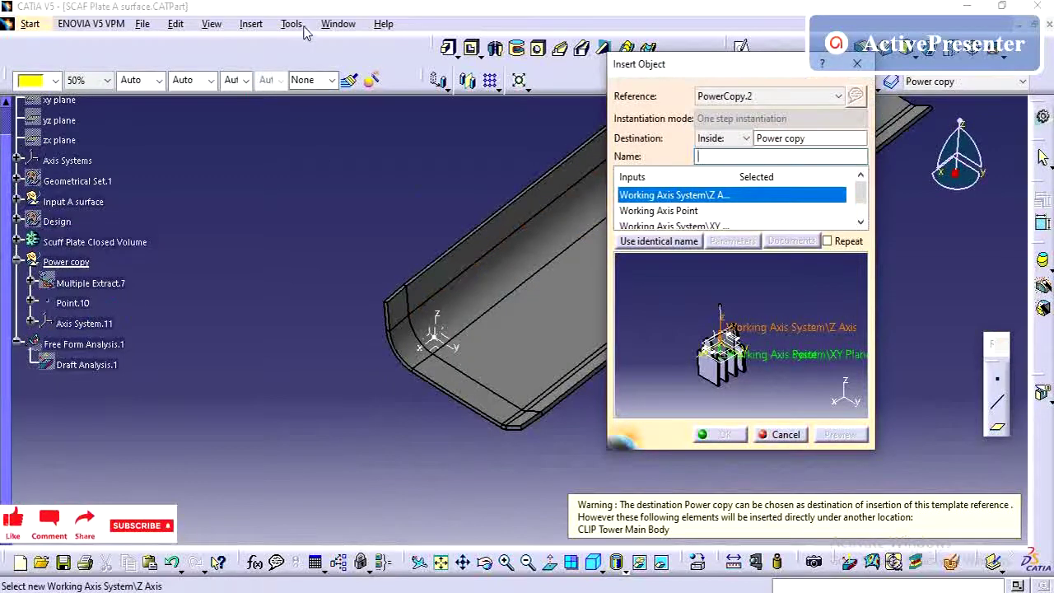
Try Axis System.11 as the insertion destination and dismiss the resulting error.
{"action": "left_click", "coordinate": [338, 23]}
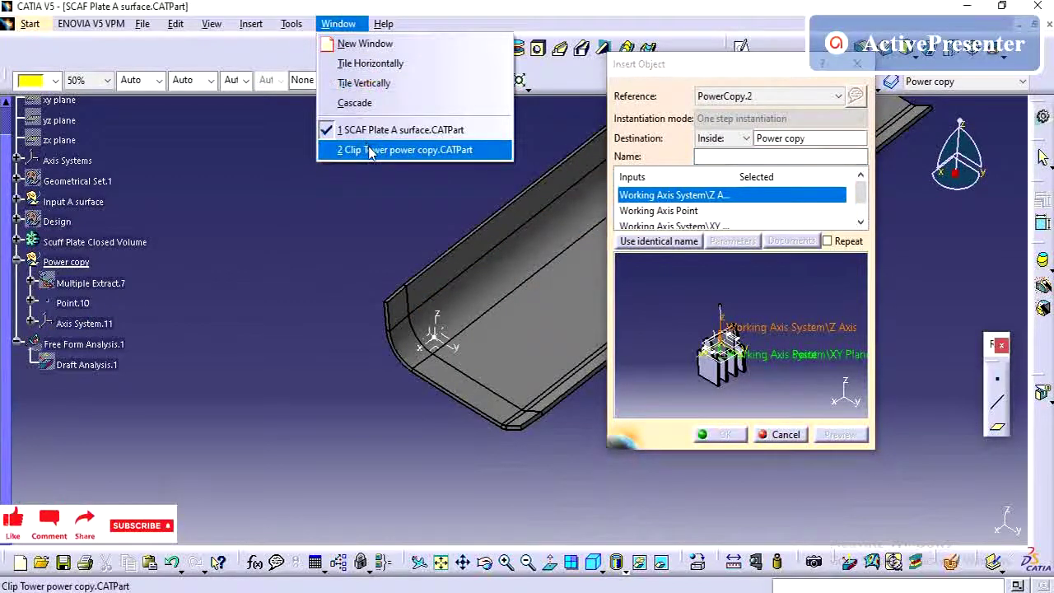
{"action": "left_click", "coordinate": [231, 229]}
{"action": "middle_click_drag", "start_coordinate": [381, 229], "coordinate": [607, 221]}
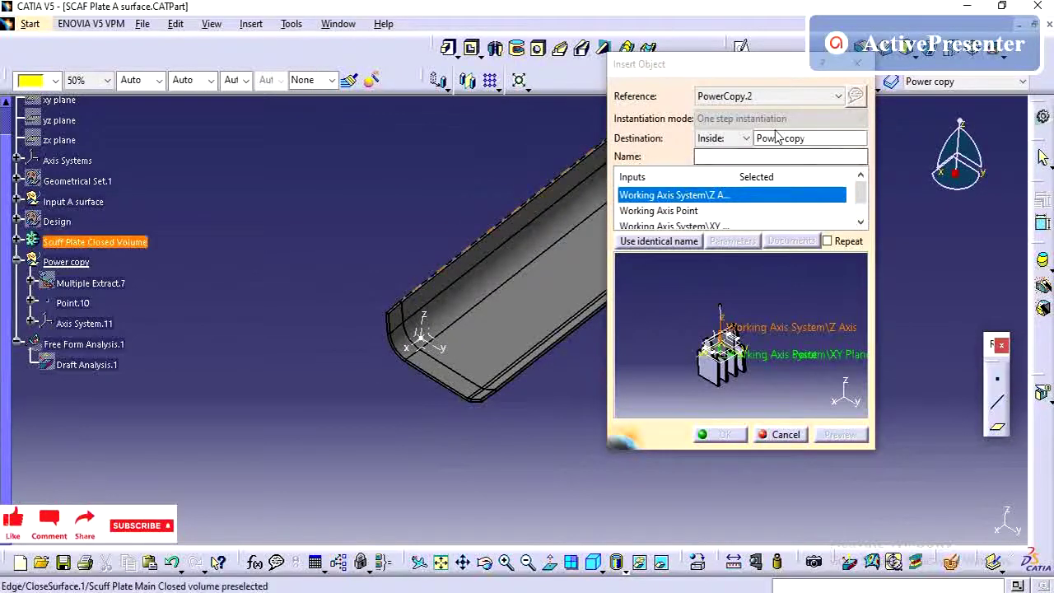
{"action": "left_click", "coordinate": [784, 139]}
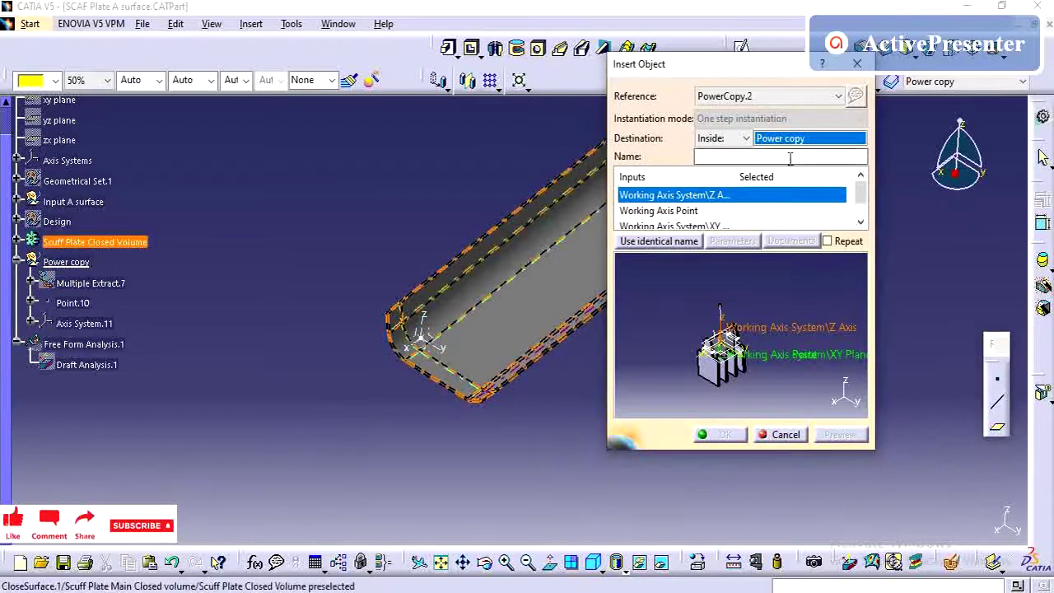
{"action": "middle_click_drag", "start_coordinate": [396, 335], "coordinate": [362, 354]}
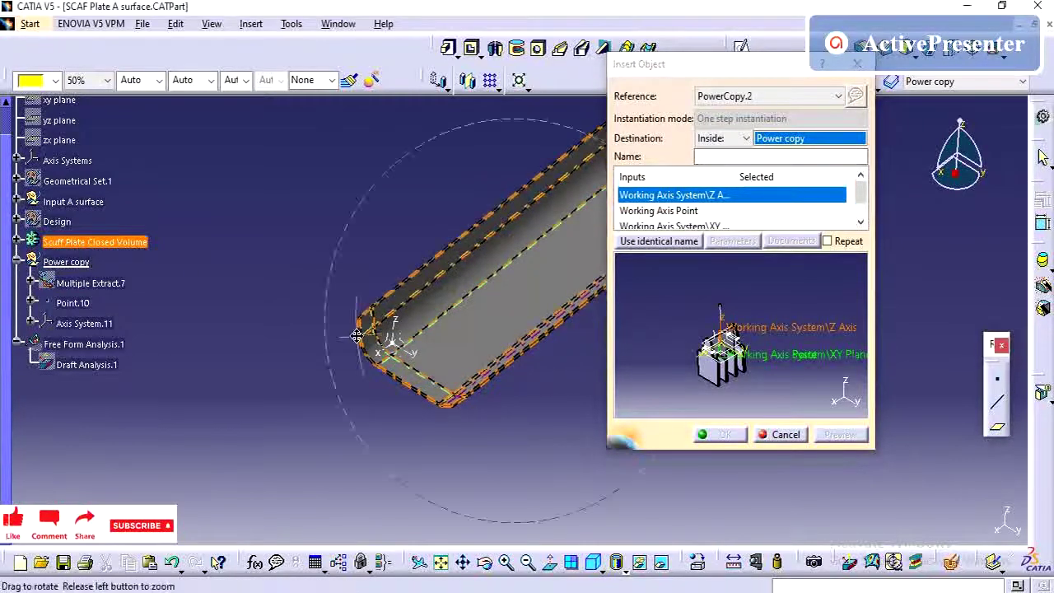
{"action": "left_click_drag", "start_coordinate": [733, 179], "coordinate": [795, 177]}
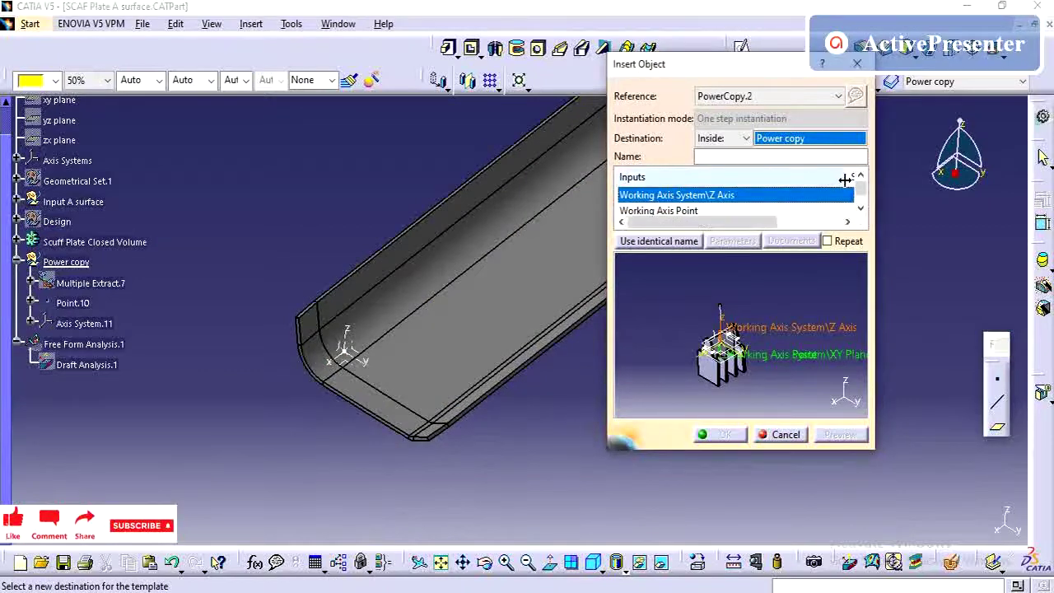
{"action": "middle_click_drag", "start_coordinate": [480, 311], "coordinate": [396, 329]}
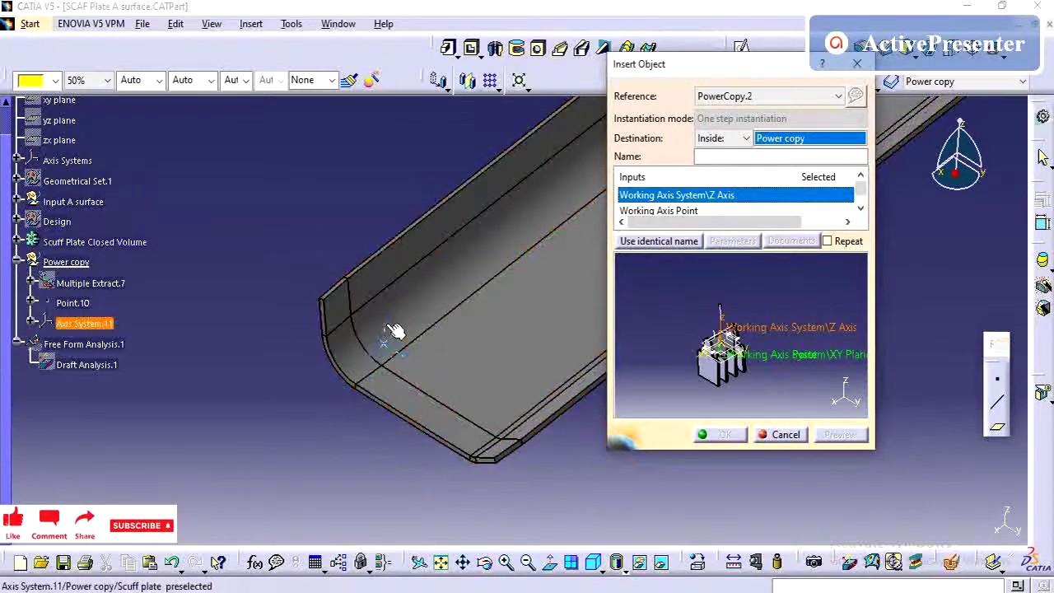
{"action": "left_click", "coordinate": [387, 330]}
{"action": "left_click", "coordinate": [626, 340]}
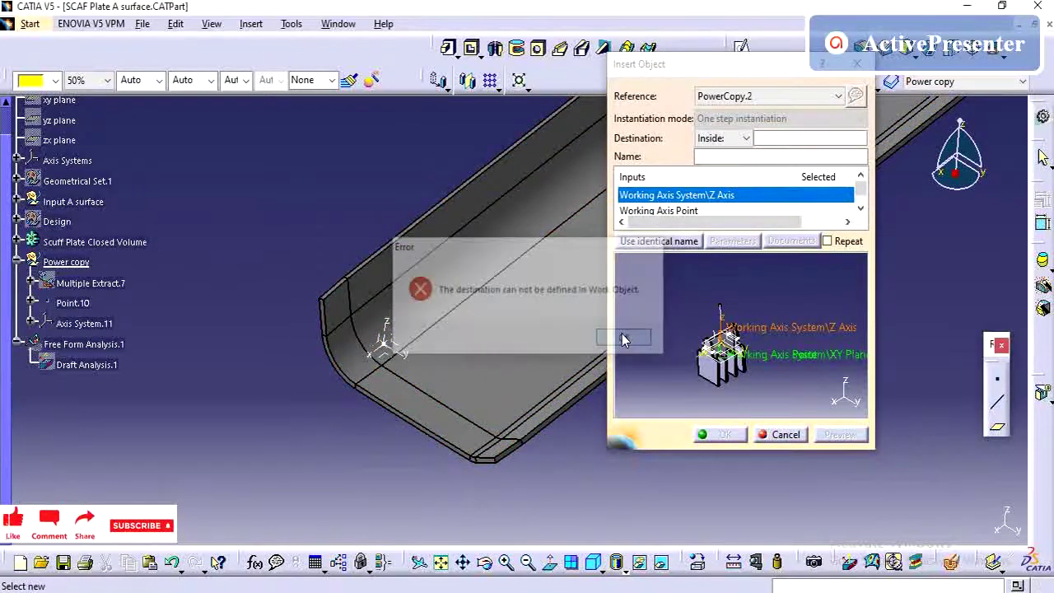
{"action": "scroll", "coordinate": [708, 216], "scroll_direction": "down", "scroll_amount": 1}
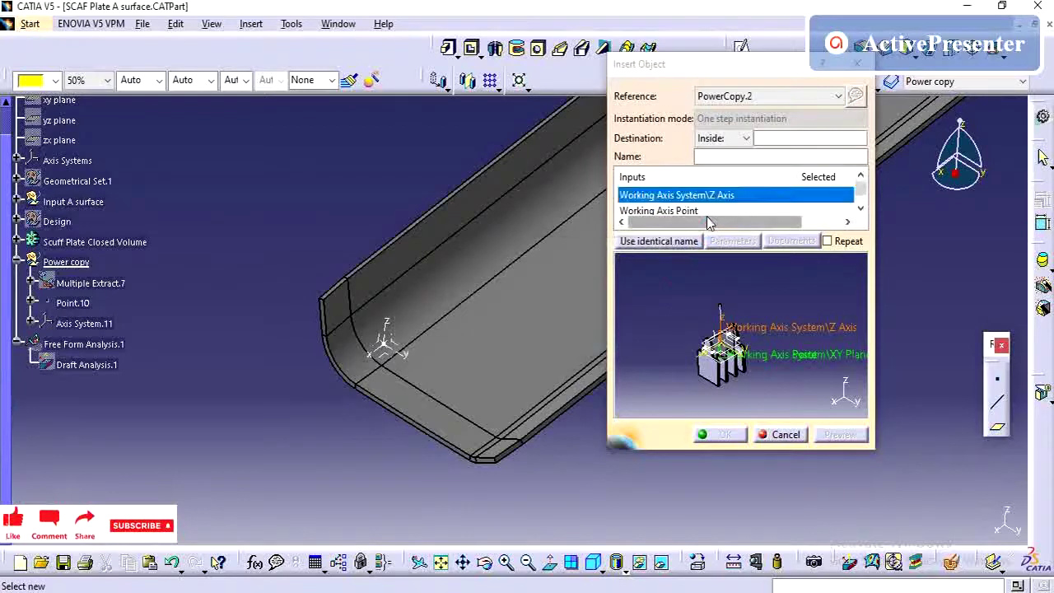
Map Working Axis Point to Point.10, and XY Plane and Z Axis to Axis System.11.
{"action": "left_click", "coordinate": [710, 211]}
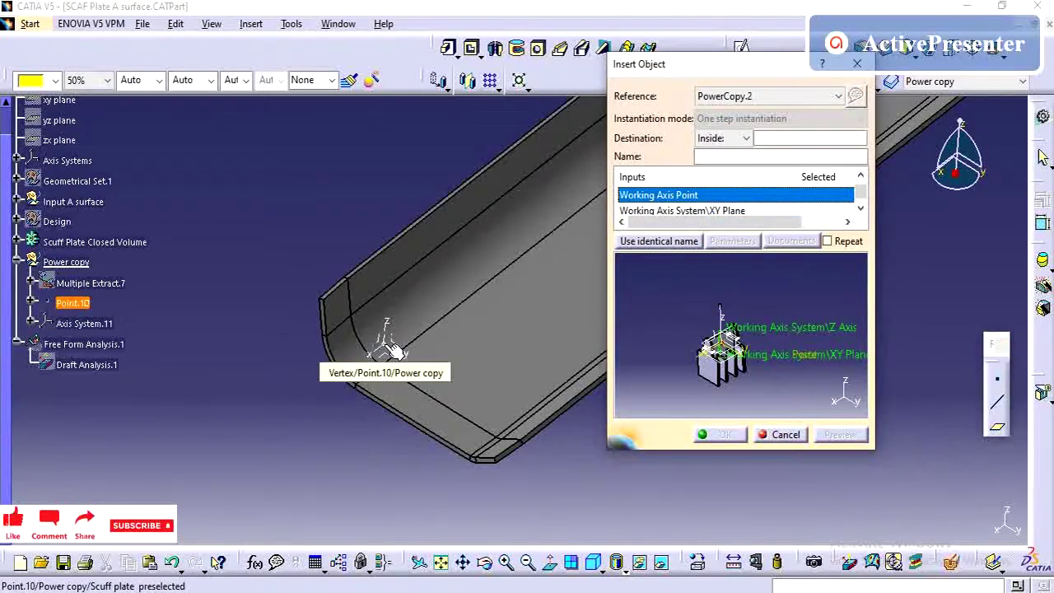
{"action": "left_click", "coordinate": [395, 349]}
{"action": "scroll", "coordinate": [700, 215], "scroll_direction": "down", "scroll_amount": 1}
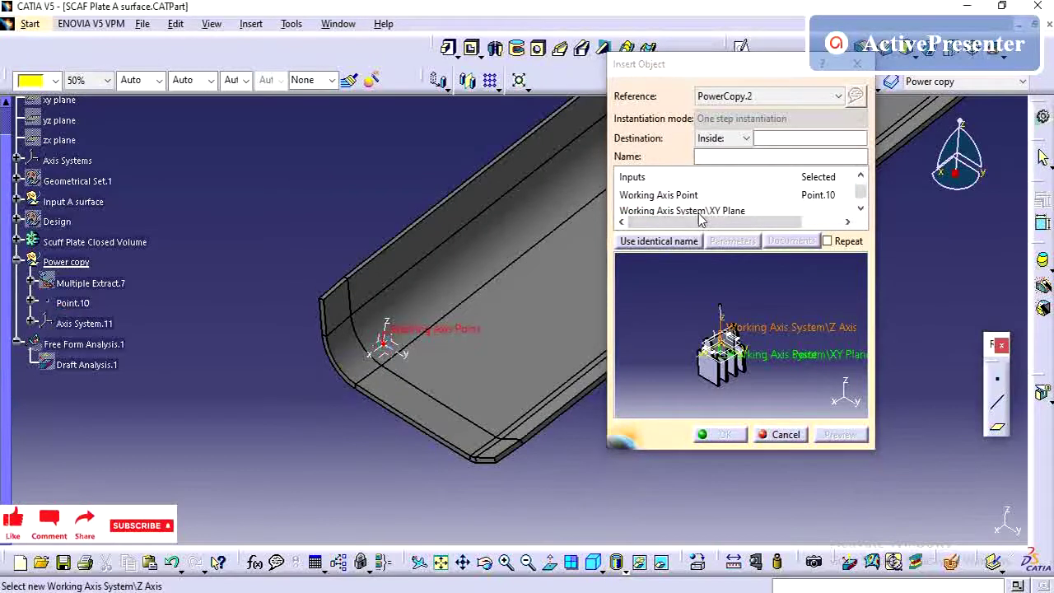
{"action": "left_click", "coordinate": [721, 211]}
{"action": "left_click", "coordinate": [401, 355]}
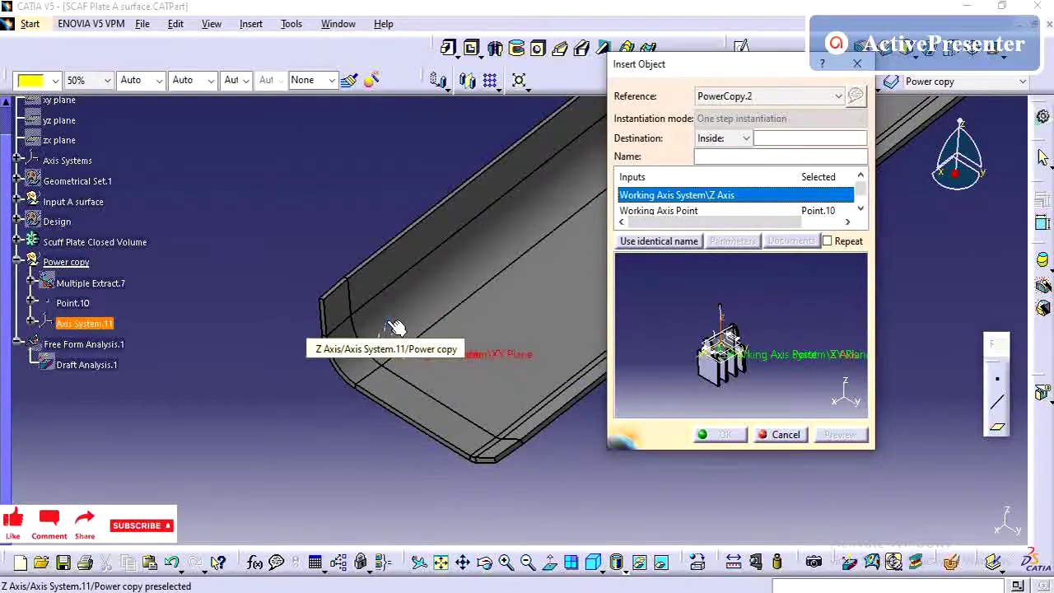
{"action": "left_click", "coordinate": [393, 325]}
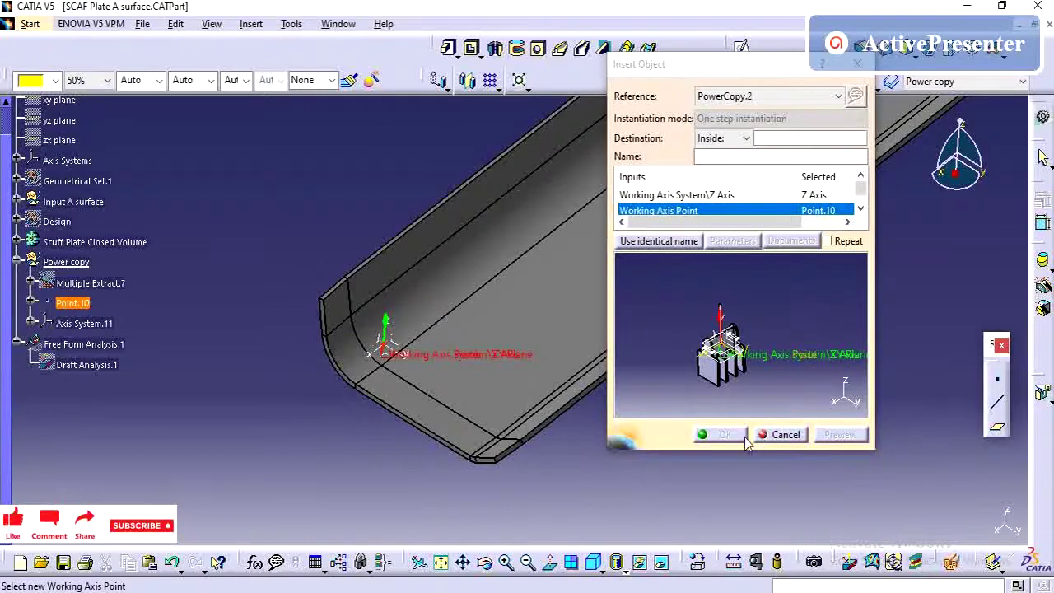
Enlarge the Insert Object dialog to review all three inputs, then select the Destination field.
{"action": "scroll", "coordinate": [784, 212], "scroll_direction": "down", "scroll_amount": 1}
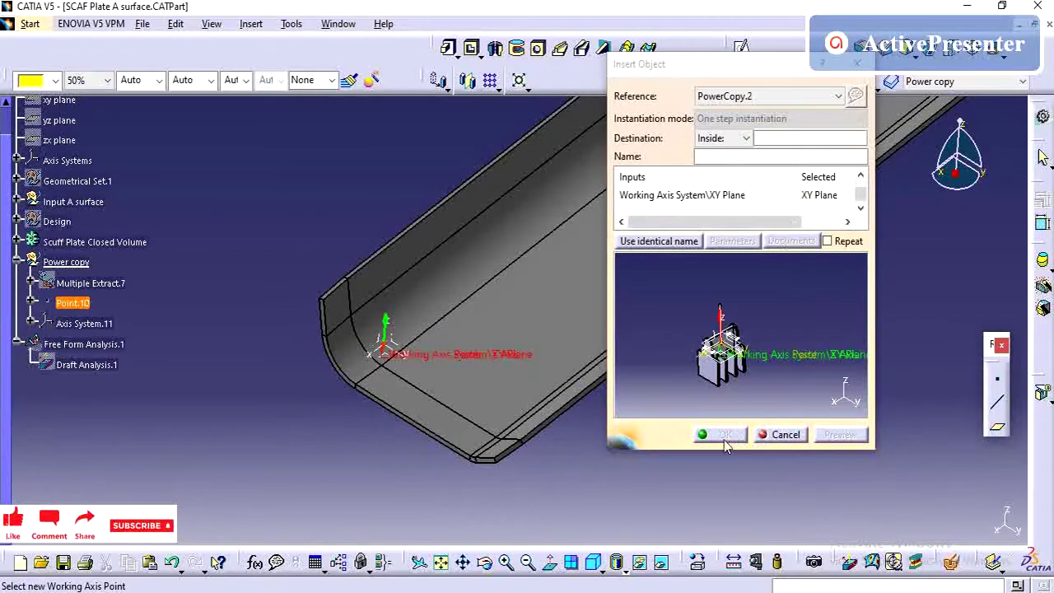
{"action": "scroll", "coordinate": [770, 192], "scroll_direction": "up", "scroll_amount": 1}
{"action": "scroll", "coordinate": [770, 189], "scroll_direction": "up", "scroll_amount": 1}
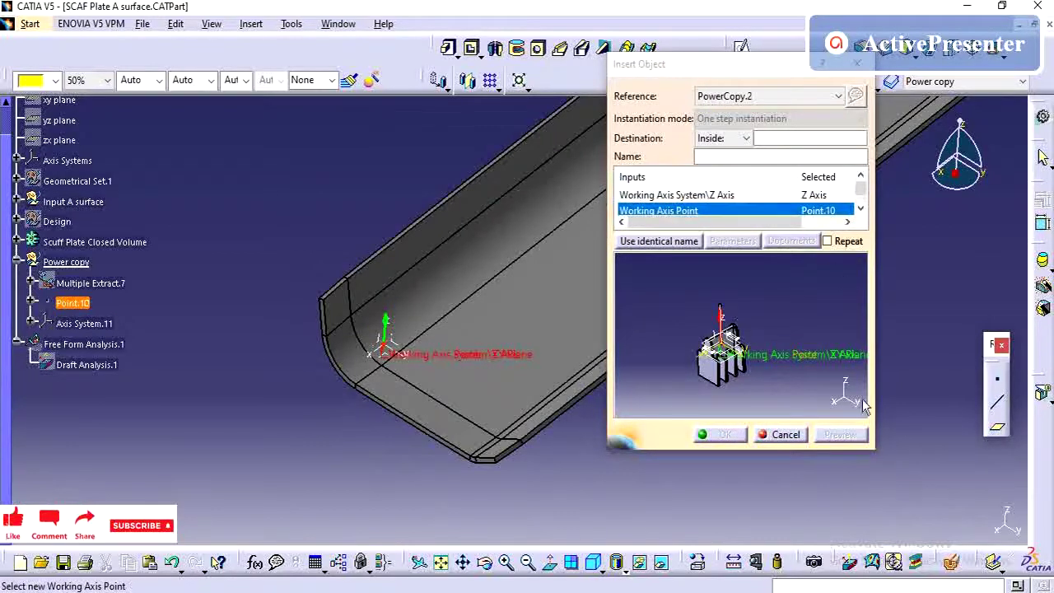
{"action": "left_click_drag", "start_coordinate": [882, 472], "coordinate": [916, 531]}
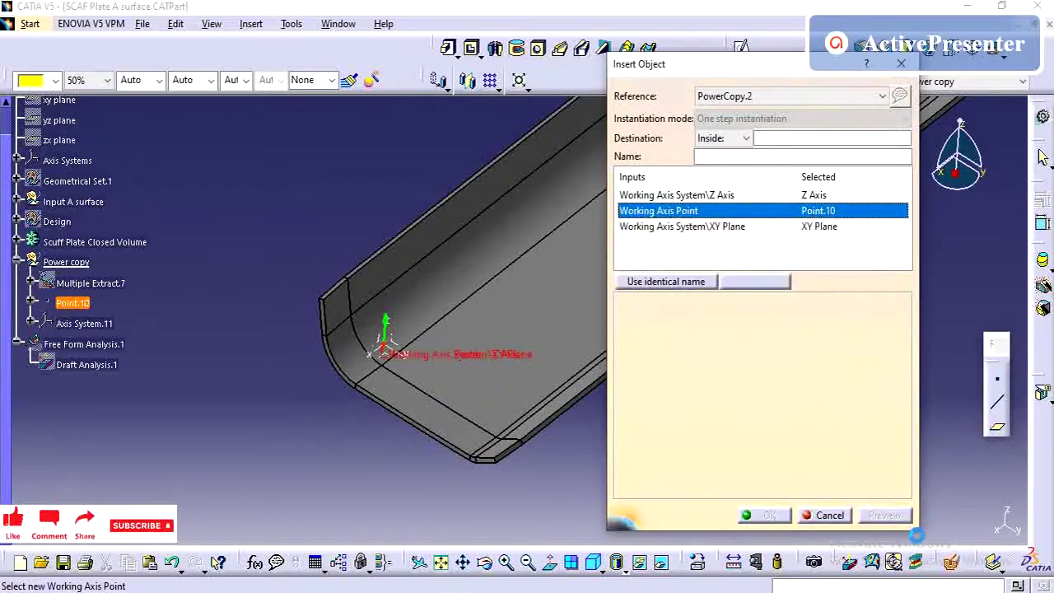
{"action": "left_click", "coordinate": [728, 195]}
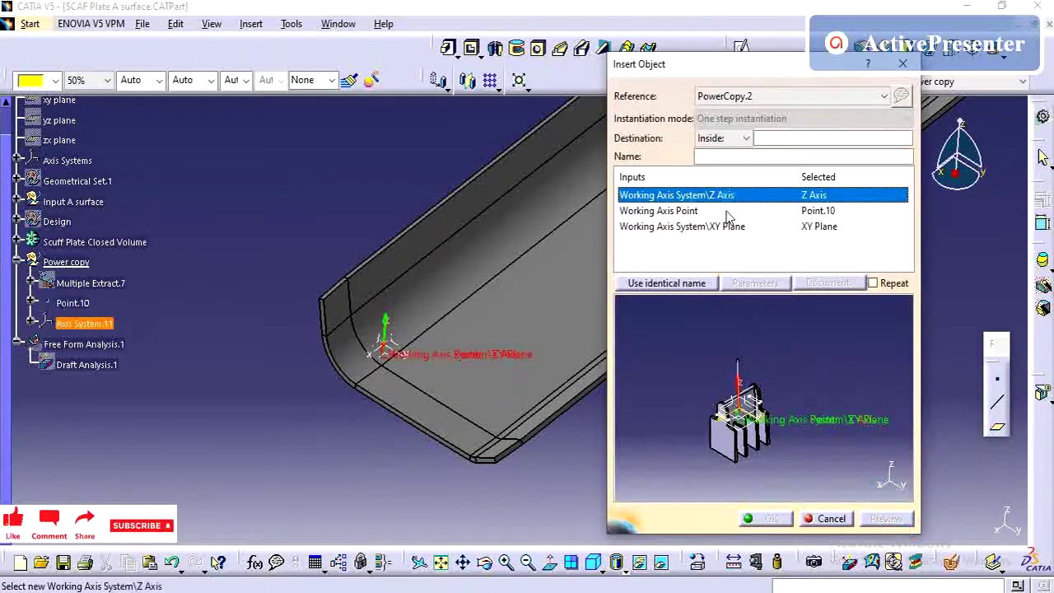
{"action": "left_click", "coordinate": [728, 213]}
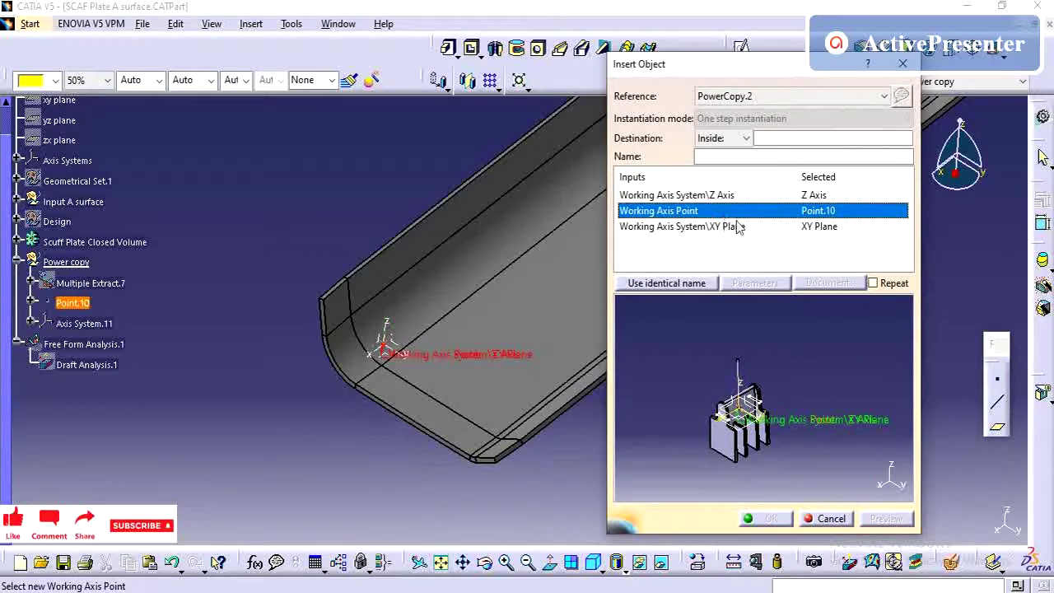
{"action": "left_click", "coordinate": [714, 160]}
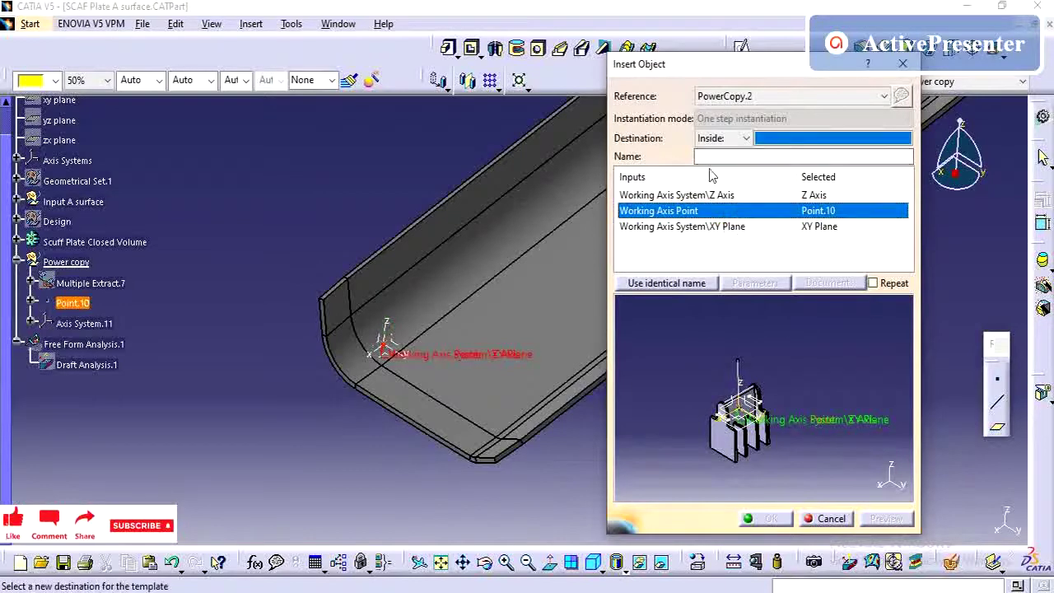
Make Power copy the destination and map PowerCopy.2's inputs to Z Axis, Point.10 and XY Plane.
{"action": "left_click", "coordinate": [66, 262]}
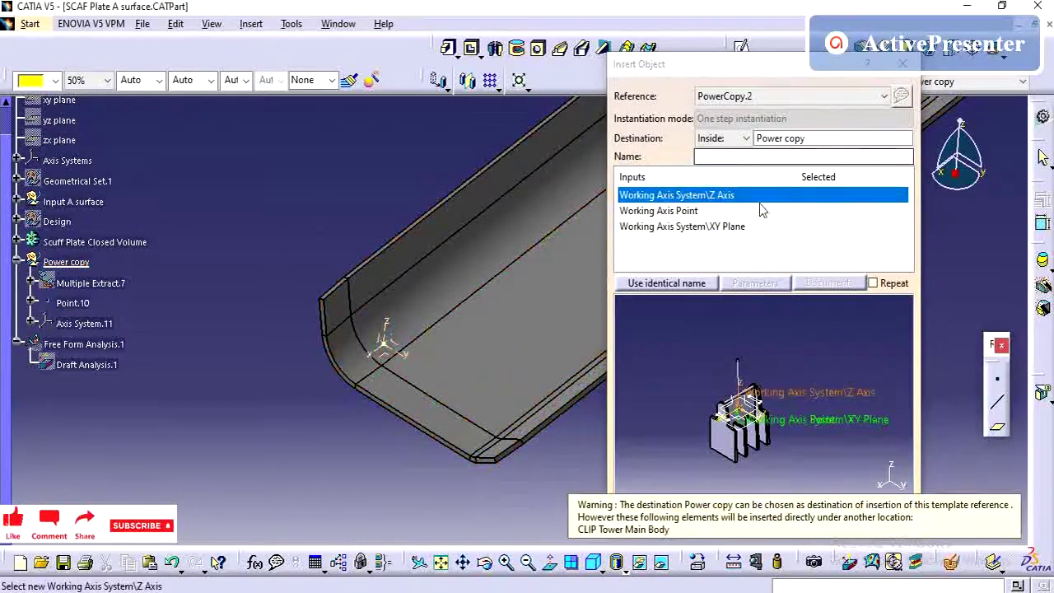
{"action": "left_click", "coordinate": [386, 324]}
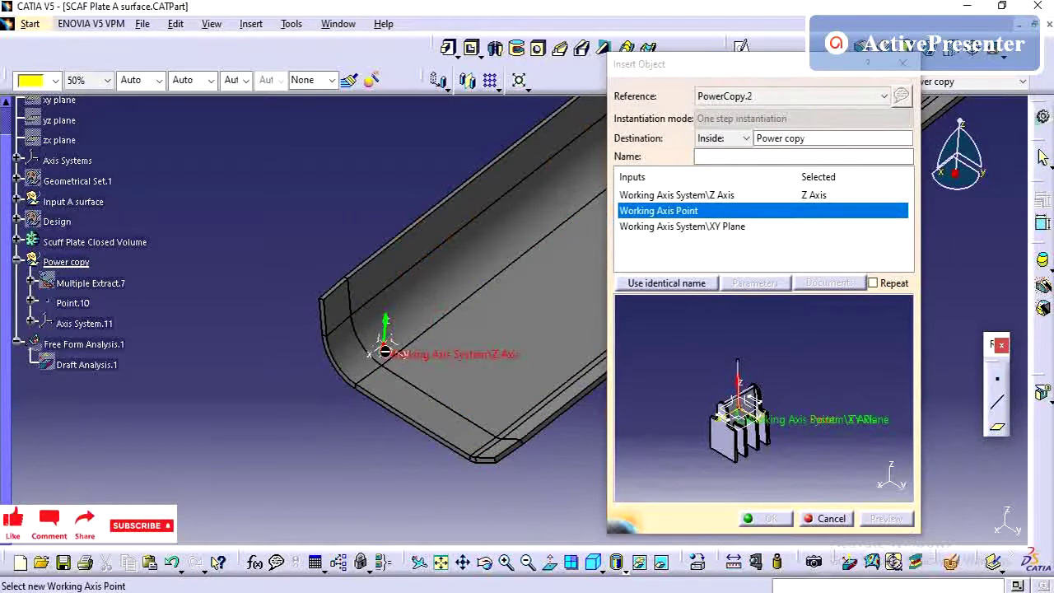
{"action": "left_click", "coordinate": [72, 303]}
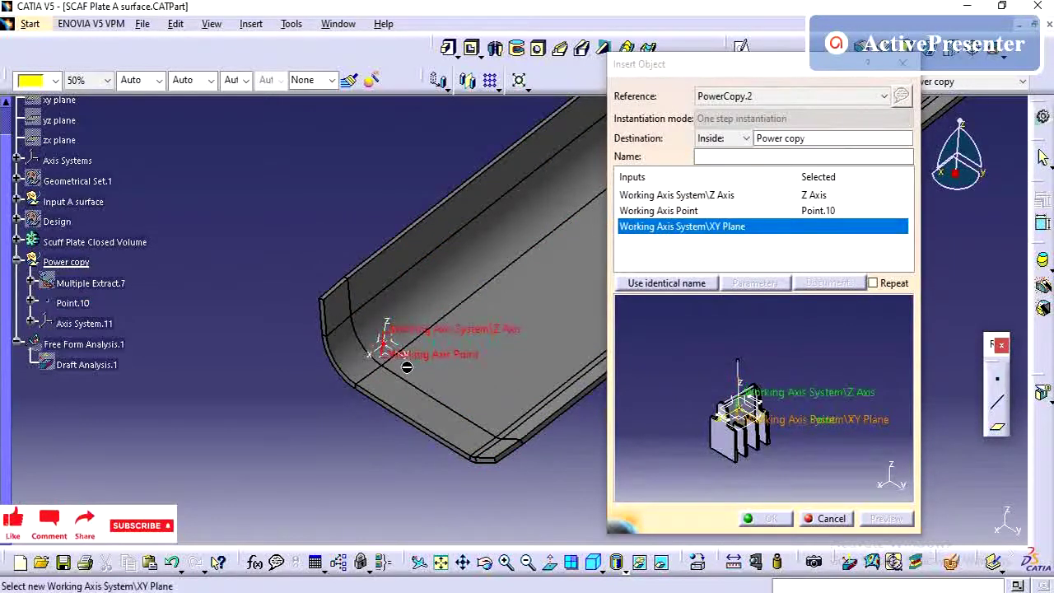
{"action": "left_click", "coordinate": [393, 360]}
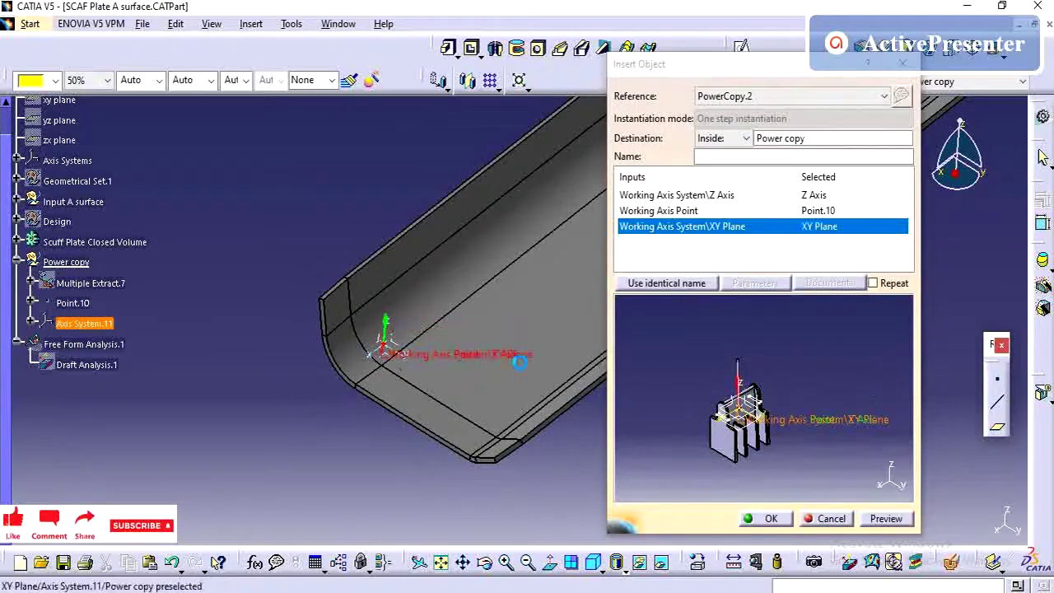
Insert the clip tower at Point.10 and inspect it on the plate up close and overall.
{"action": "left_click", "coordinate": [764, 518]}
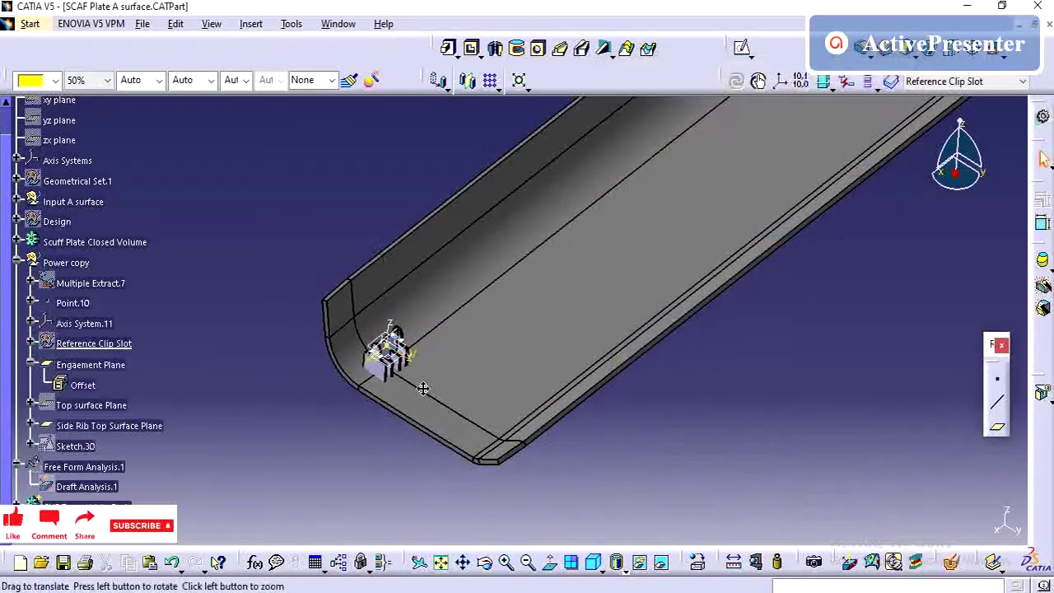
{"action": "middle_click_drag", "start_coordinate": [373, 374], "coordinate": [227, 380]}
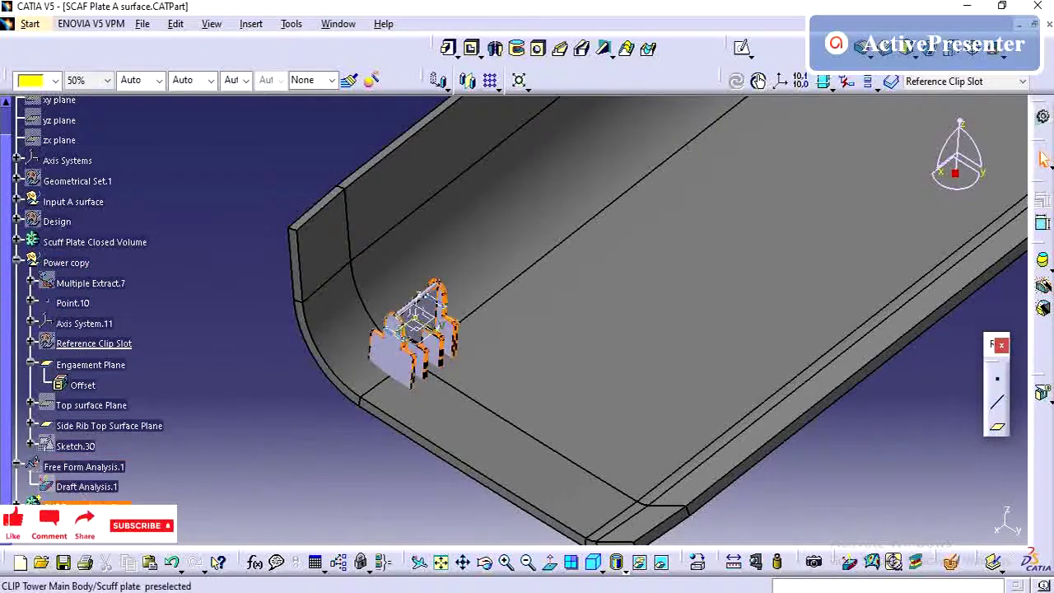
{"action": "scroll", "coordinate": [76, 494], "scroll_direction": "down", "scroll_amount": 3}
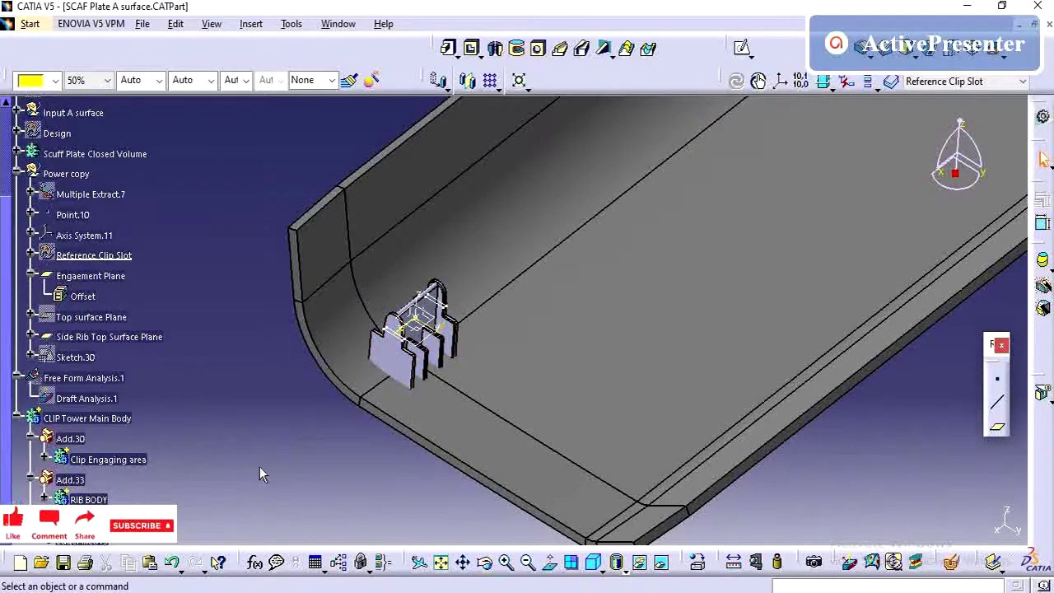
{"action": "mouse_move", "coordinate": [268, 462]}
{"action": "middle_mouse_down"}
{"action": "mouse_move", "coordinate": [322, 445]}
{"action": "mouse_move", "coordinate": [365, 367]}
{"action": "middle_mouse_up"}
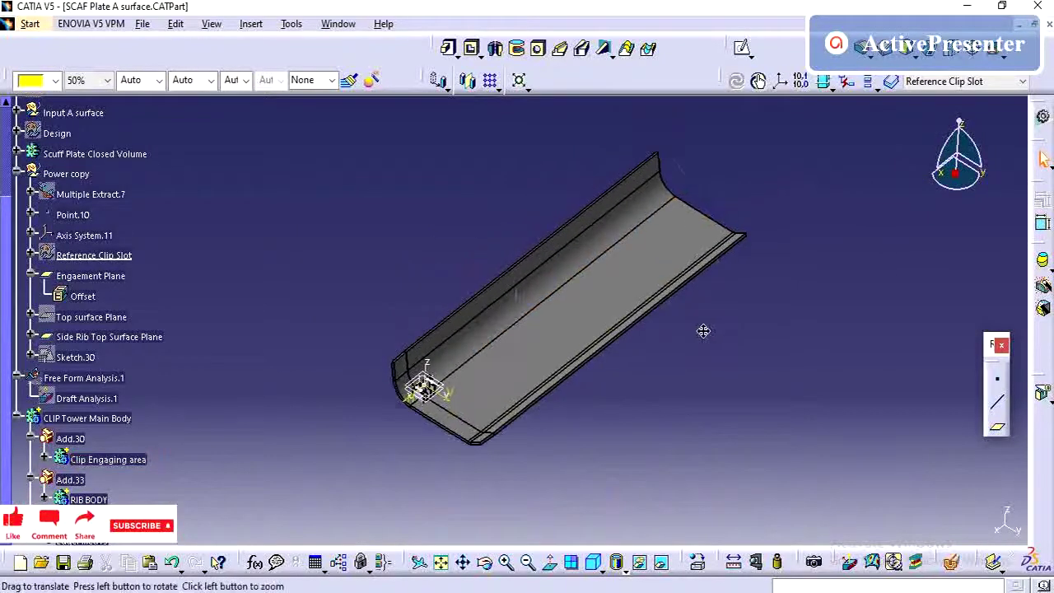
{"action": "middle_click_drag", "start_coordinate": [720, 280], "coordinate": [698, 334]}
{"action": "left_click", "coordinate": [340, 24]}
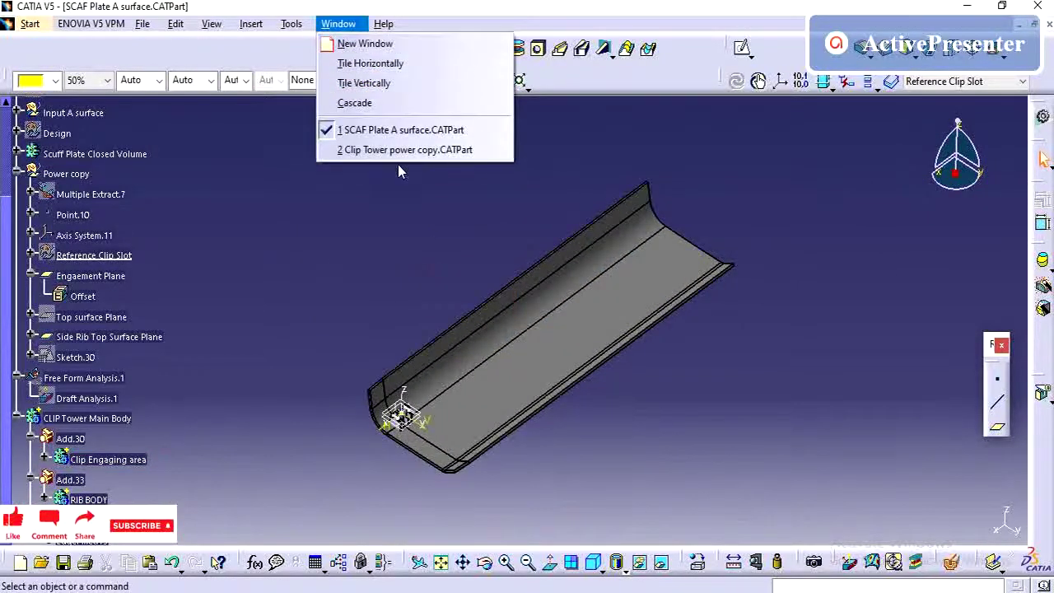
Return to Clip Tower power copy.CATPart and collapse its PowerCopy node in the tree.
{"action": "left_click", "coordinate": [412, 148]}
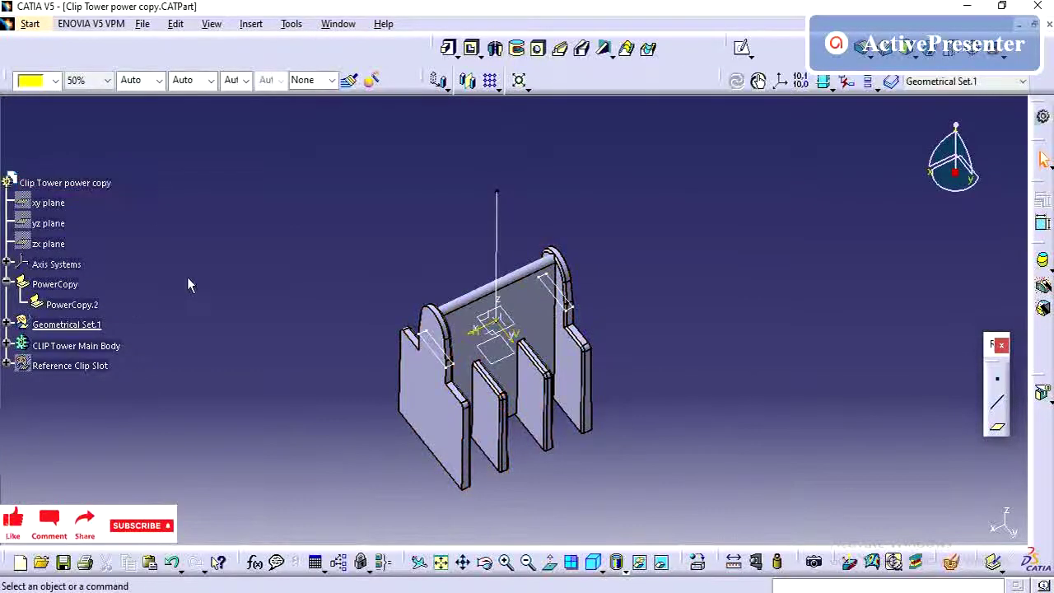
{"action": "scroll", "coordinate": [56, 216], "scroll_direction": "down", "scroll_amount": 2}
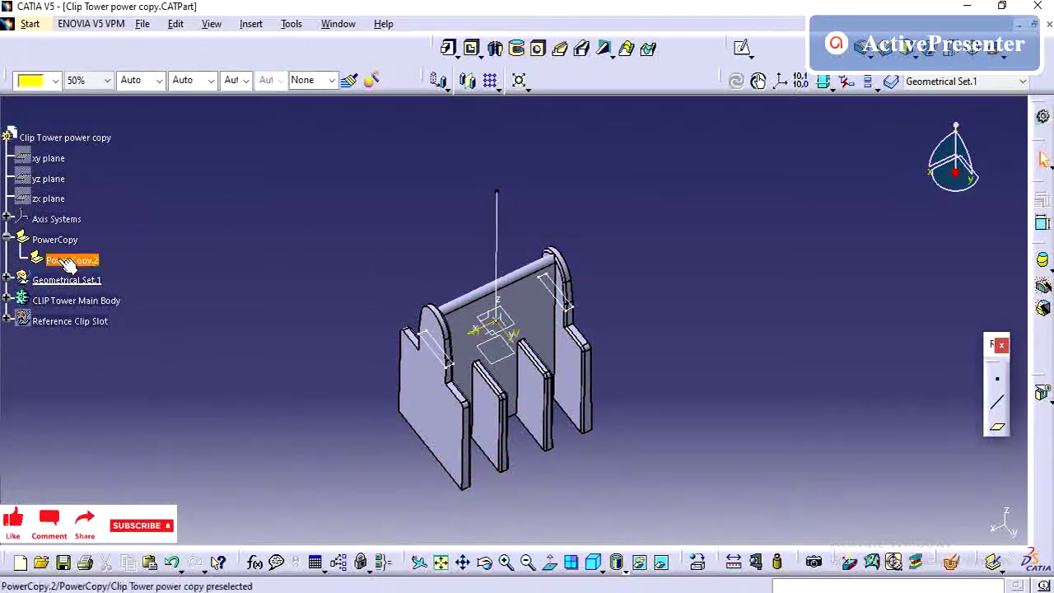
{"action": "left_click", "coordinate": [7, 239]}
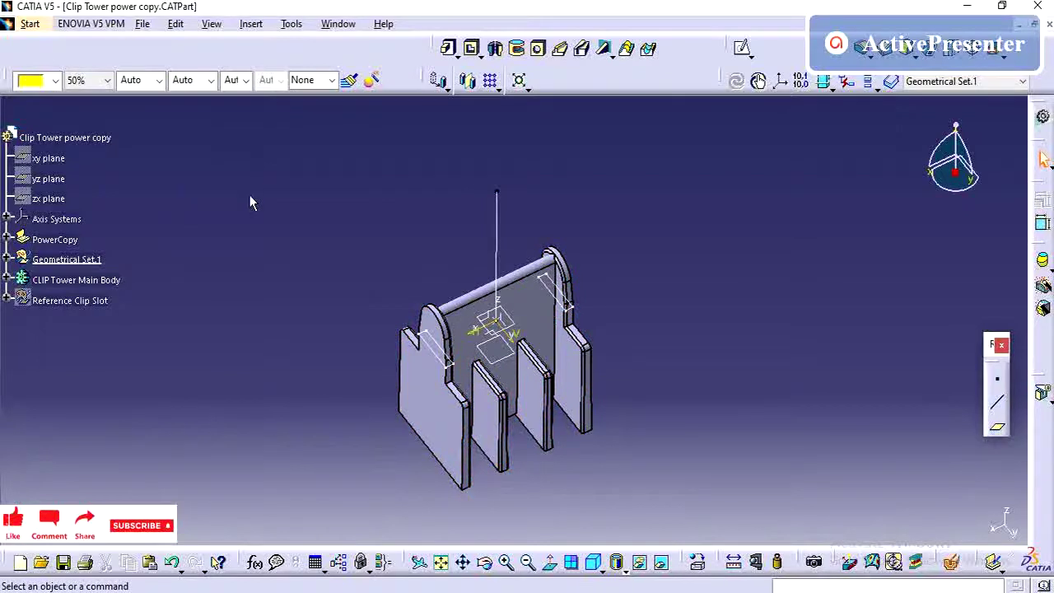
{"action": "middle_click_drag", "start_coordinate": [436, 323], "coordinate": [436, 333]}
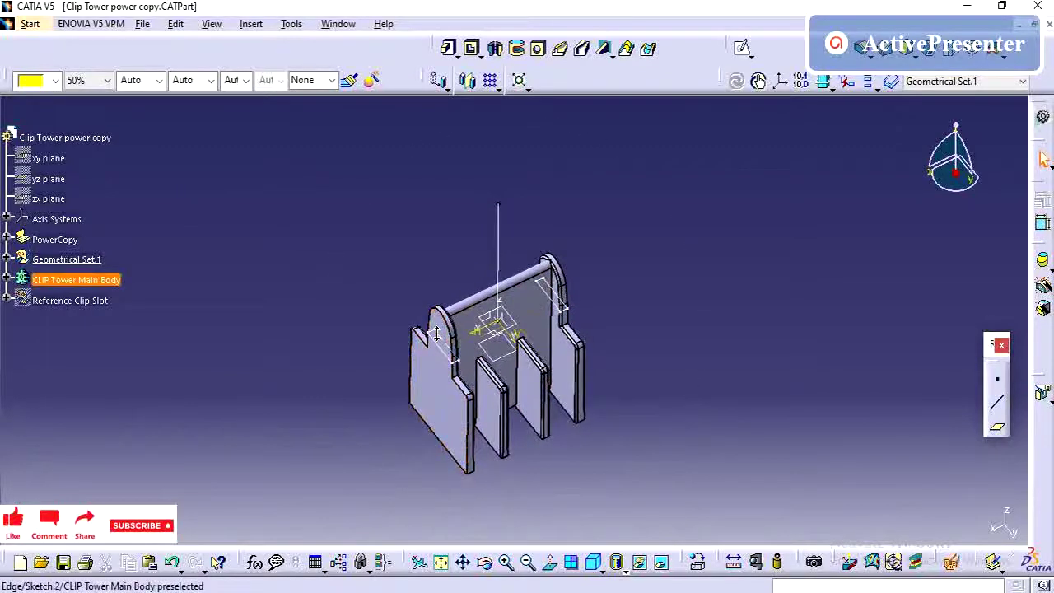